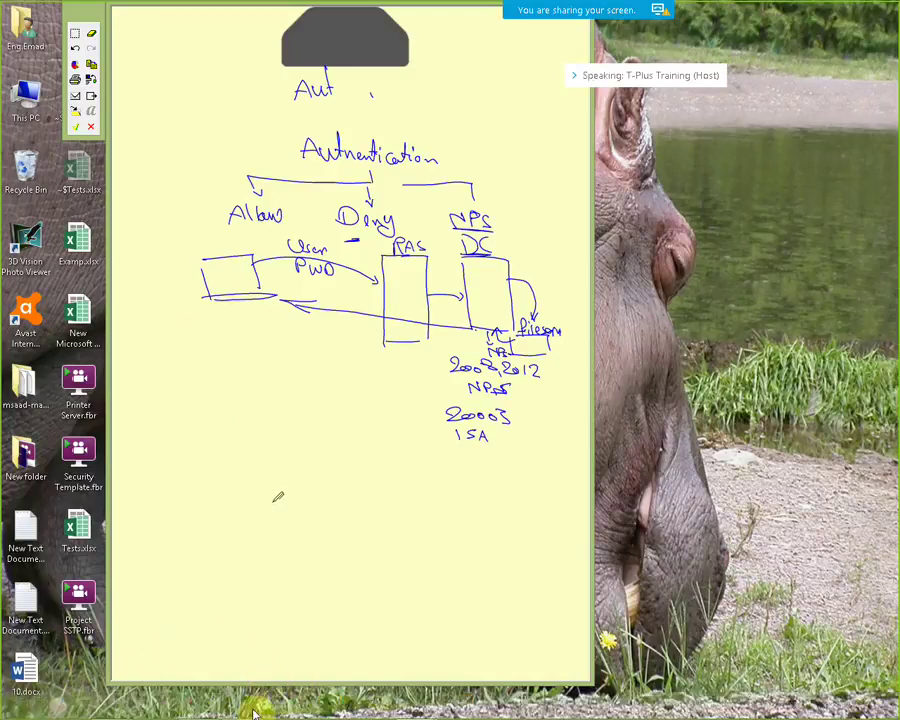
Show the VMware Workstation taskbar thumbnails for the DC, RAS, Windows 8.1, Windows XP and Client VMs
{"action": "mouse_move", "coordinate": [247, 708]}
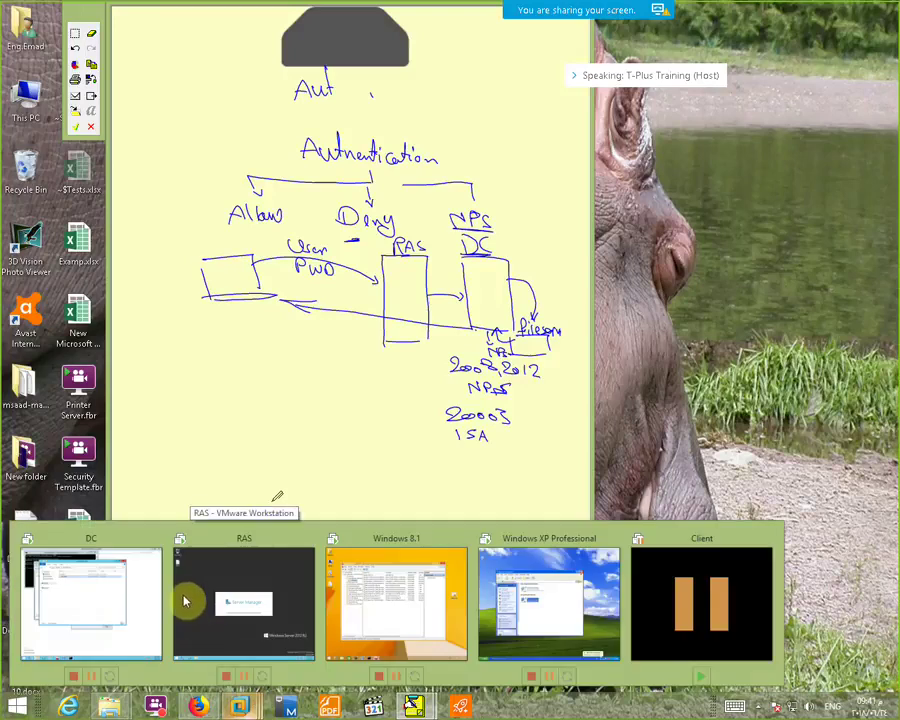
Switch from the RAS VM to the DC virtual machine and show it full screen
{"action": "left_click", "coordinate": [241, 588]}
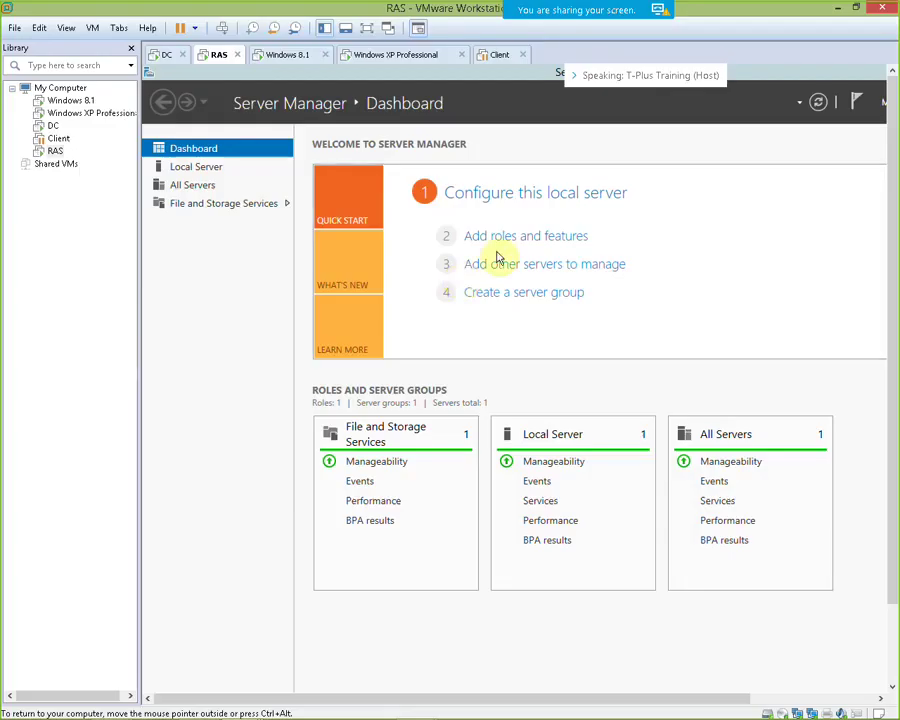
{"action": "left_click", "coordinate": [161, 56]}
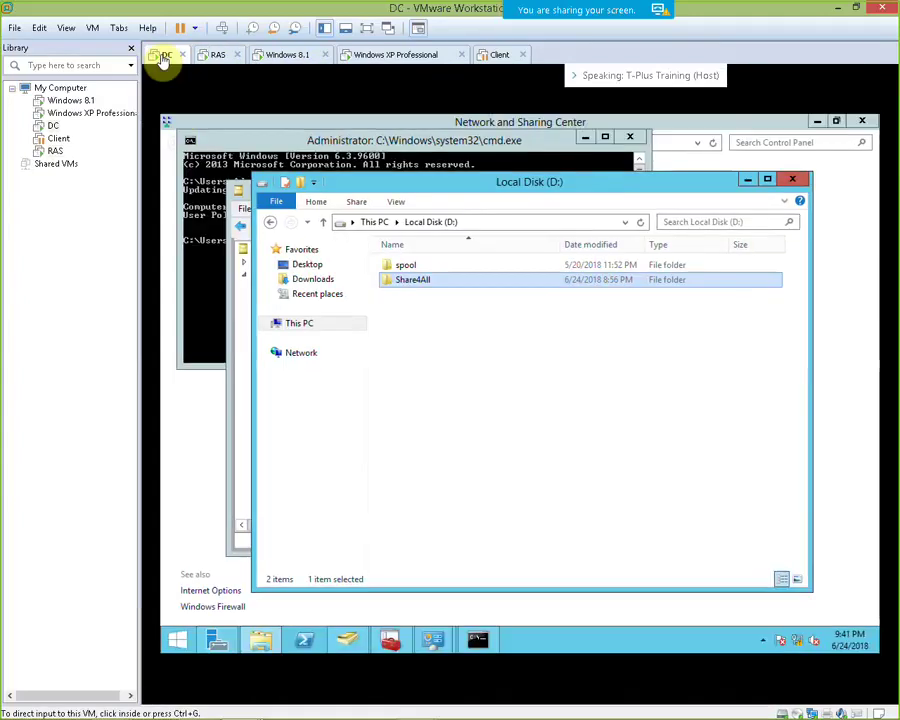
{"action": "left_click", "coordinate": [364, 28]}
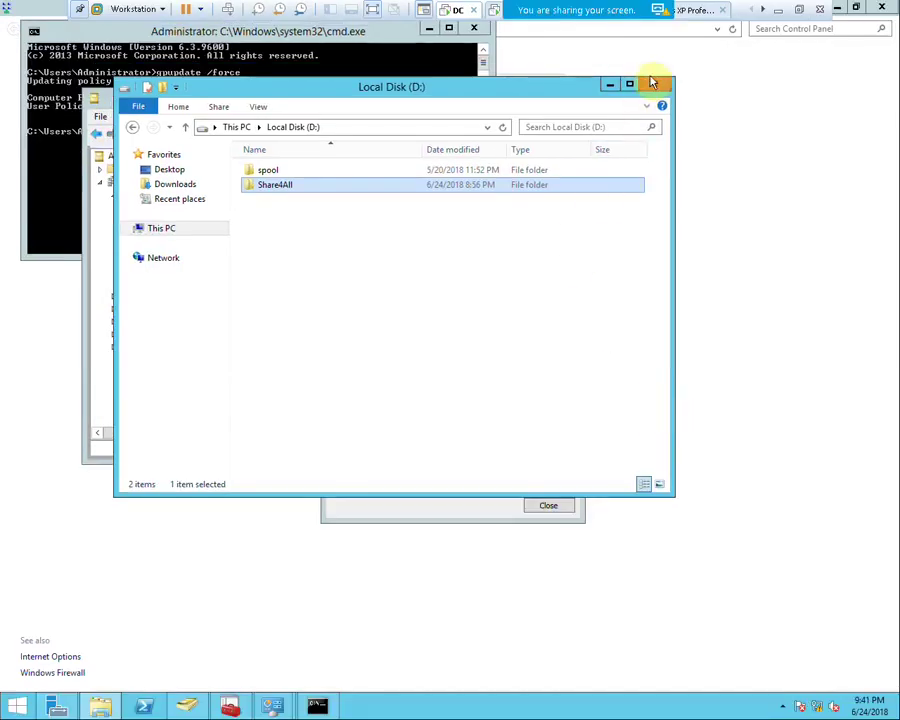
Close the Local Disk (D:) window and launch Add roles and features from Server Manager
{"action": "left_click", "coordinate": [652, 83]}
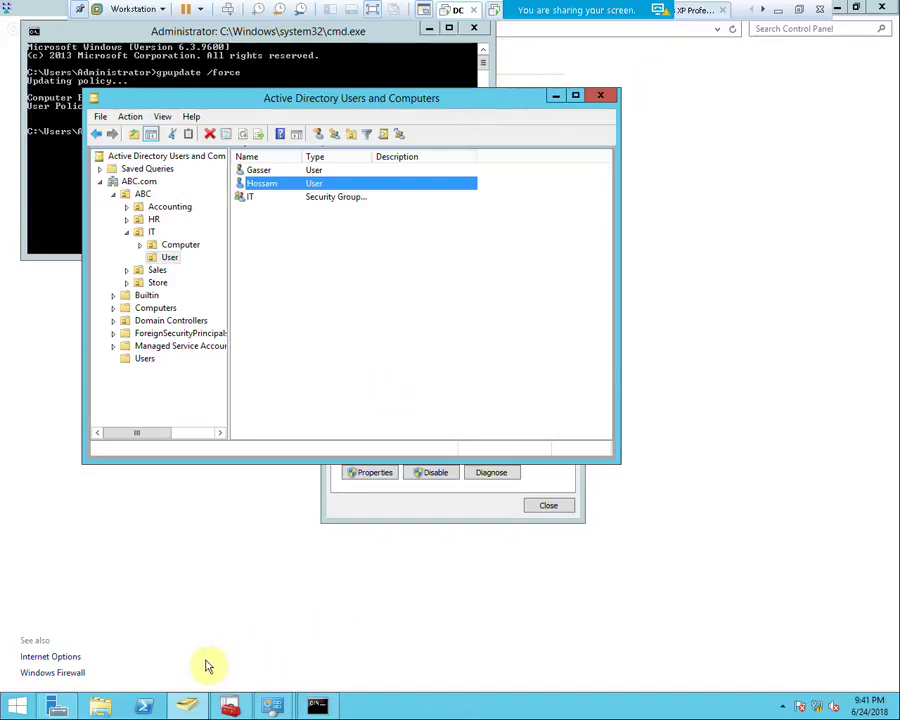
{"action": "left_click", "coordinate": [56, 706]}
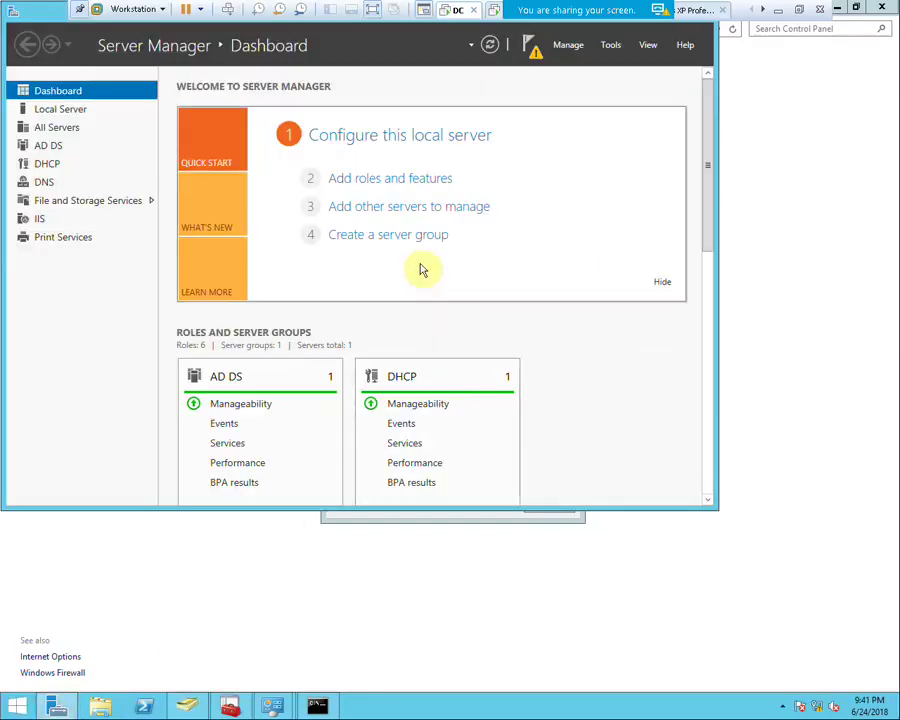
{"action": "left_click", "coordinate": [396, 179]}
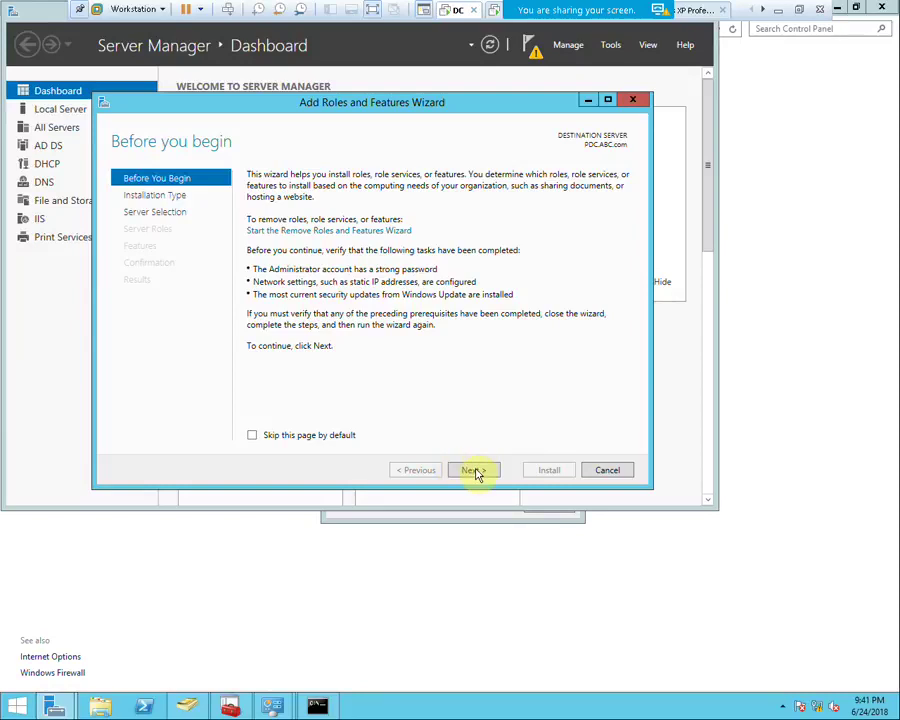
Install the Network Policy and Access Services role with Network Policy Server and its management tools on the local server
{"action": "left_click", "coordinate": [476, 470]}
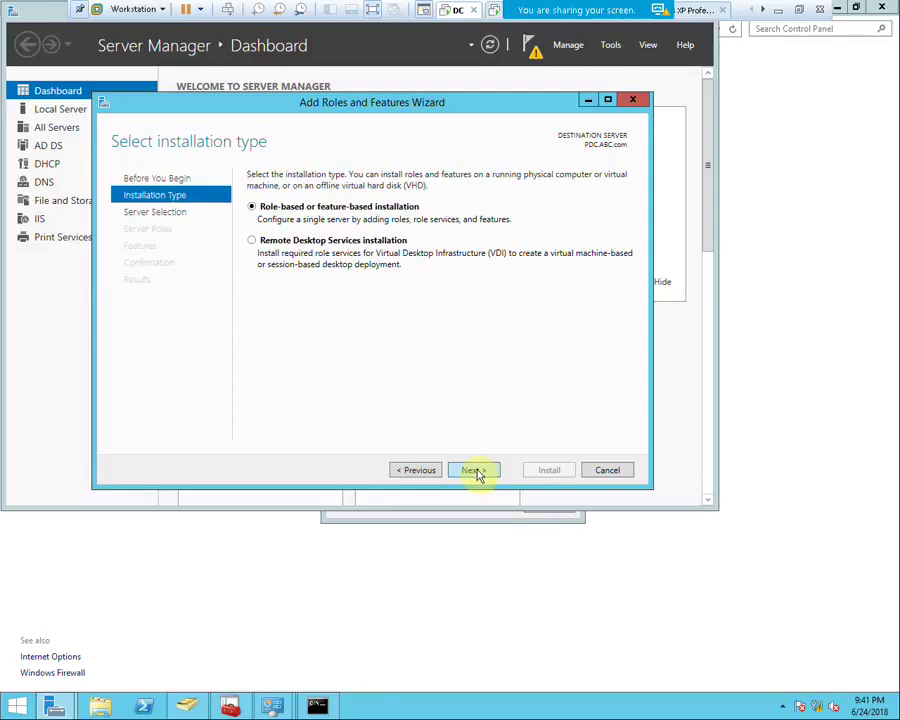
{"action": "left_click", "coordinate": [476, 470]}
{"action": "left_click", "coordinate": [474, 470]}
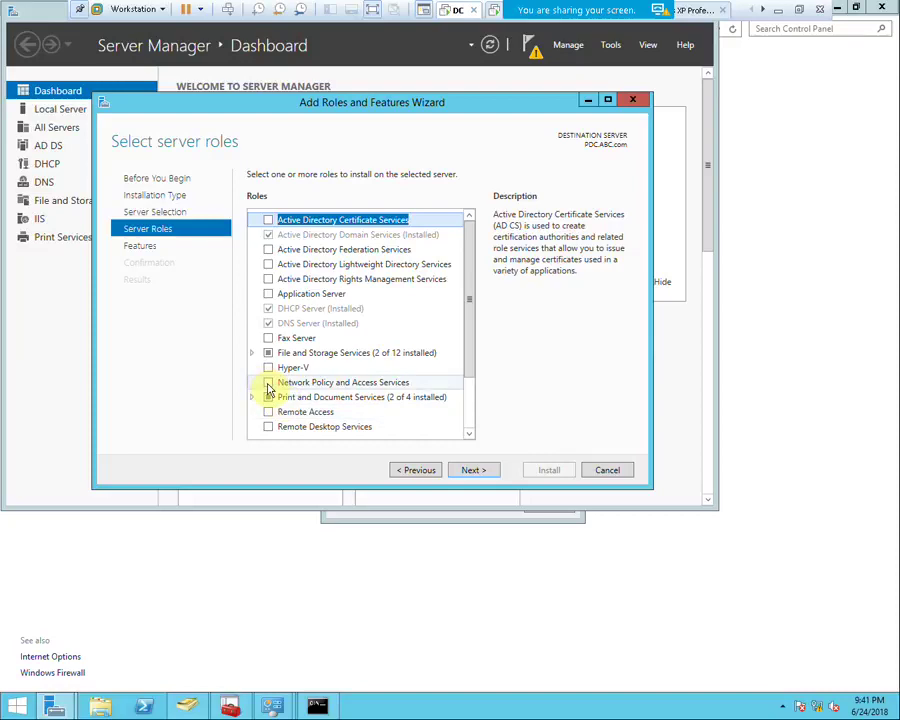
{"action": "left_click", "coordinate": [268, 389]}
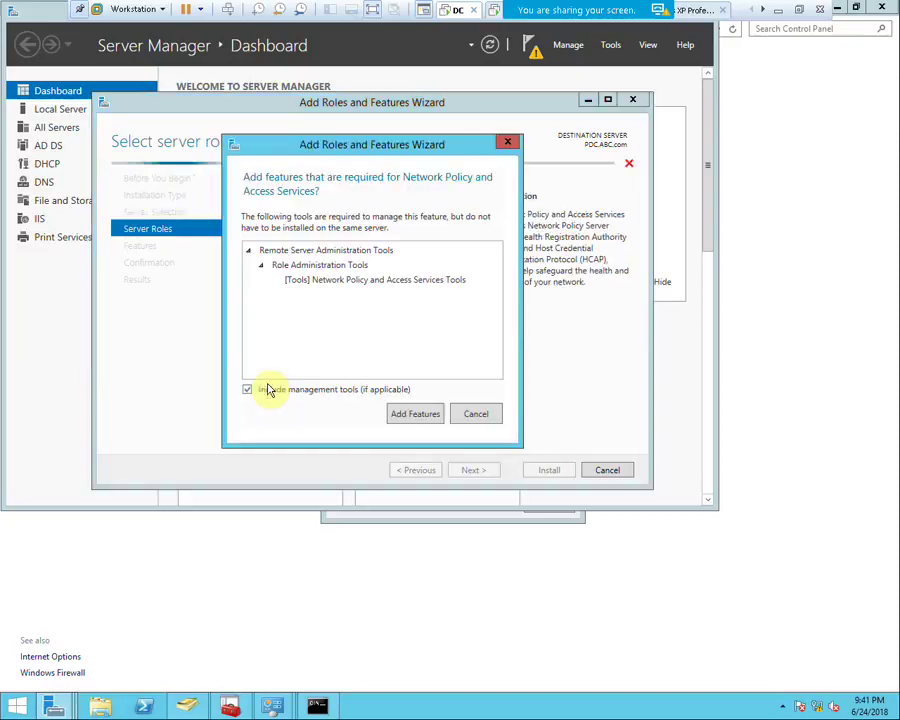
{"action": "left_click", "coordinate": [407, 415]}
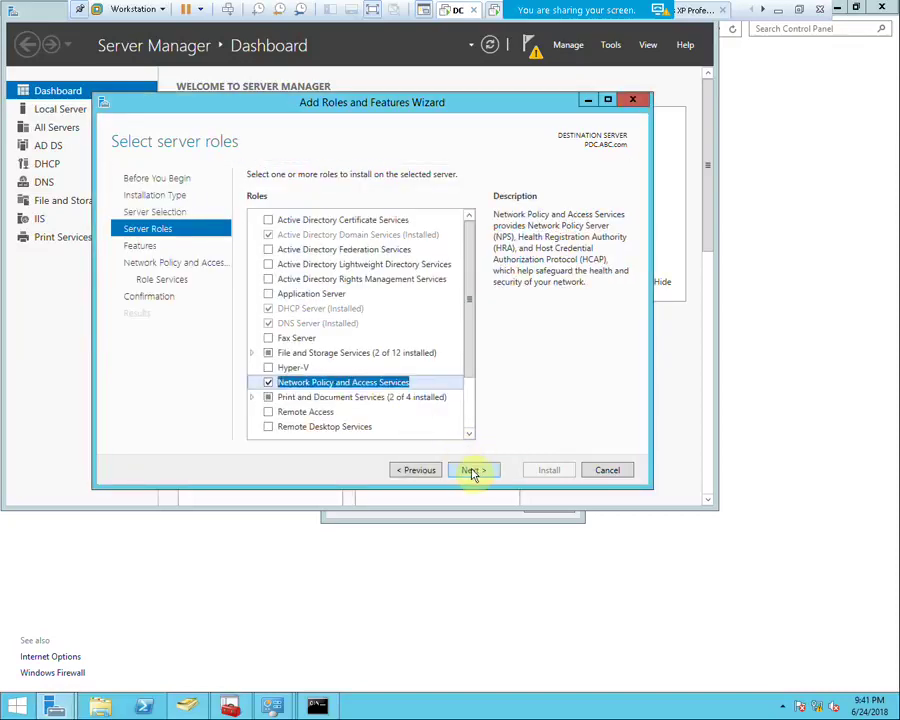
{"action": "left_click", "coordinate": [472, 470]}
{"action": "left_click", "coordinate": [472, 471]}
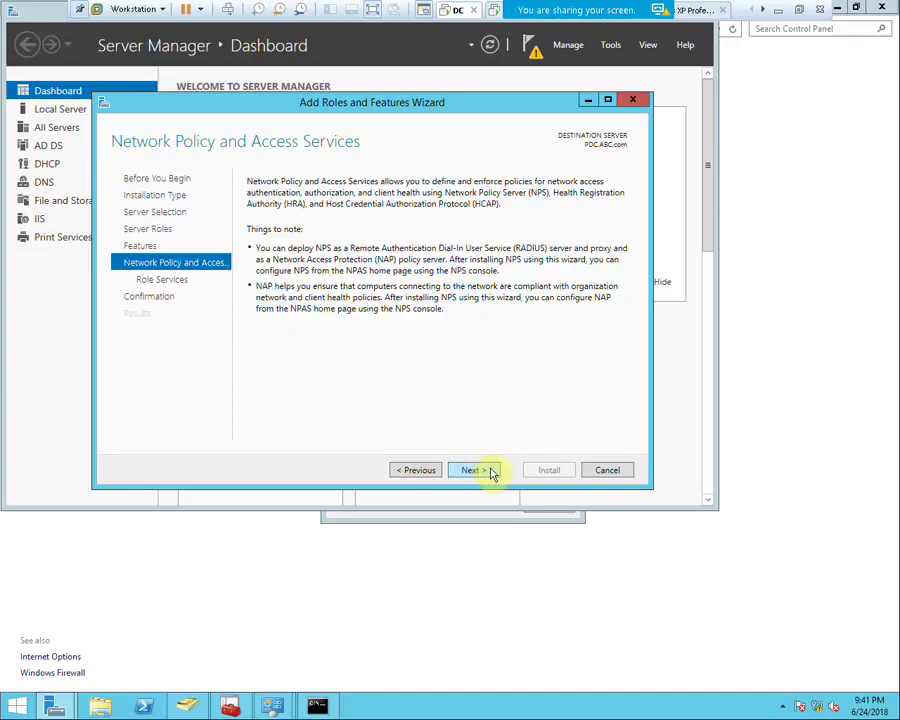
{"action": "left_click", "coordinate": [489, 471]}
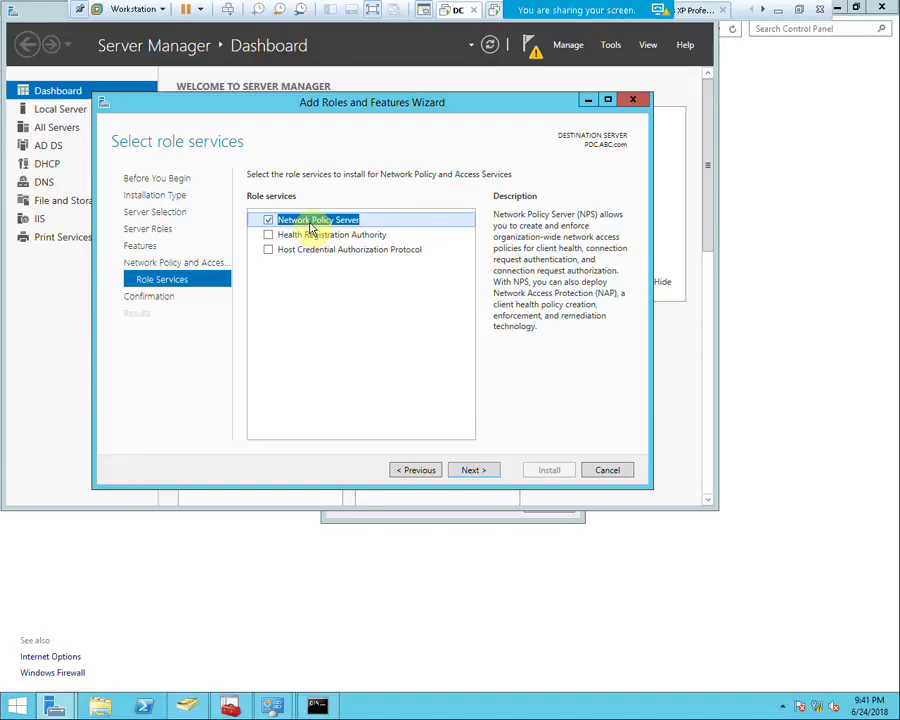
{"action": "left_click", "coordinate": [474, 472]}
{"action": "left_click", "coordinate": [540, 470]}
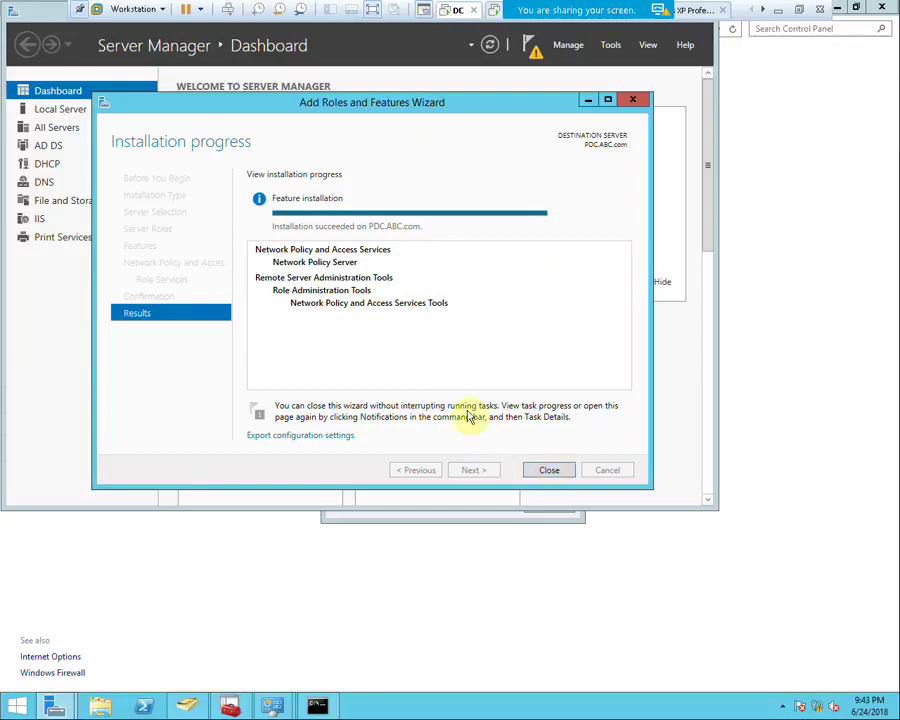
Close the finished wizard and launch the Network Policy Server console from Tools
{"action": "left_click", "coordinate": [540, 469]}
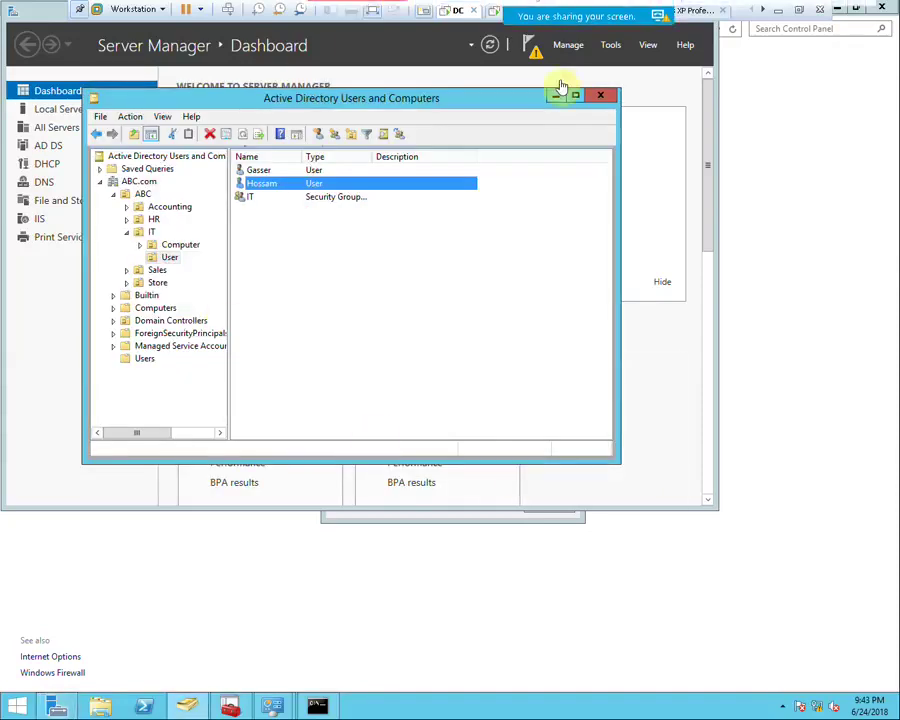
{"action": "left_click", "coordinate": [610, 46]}
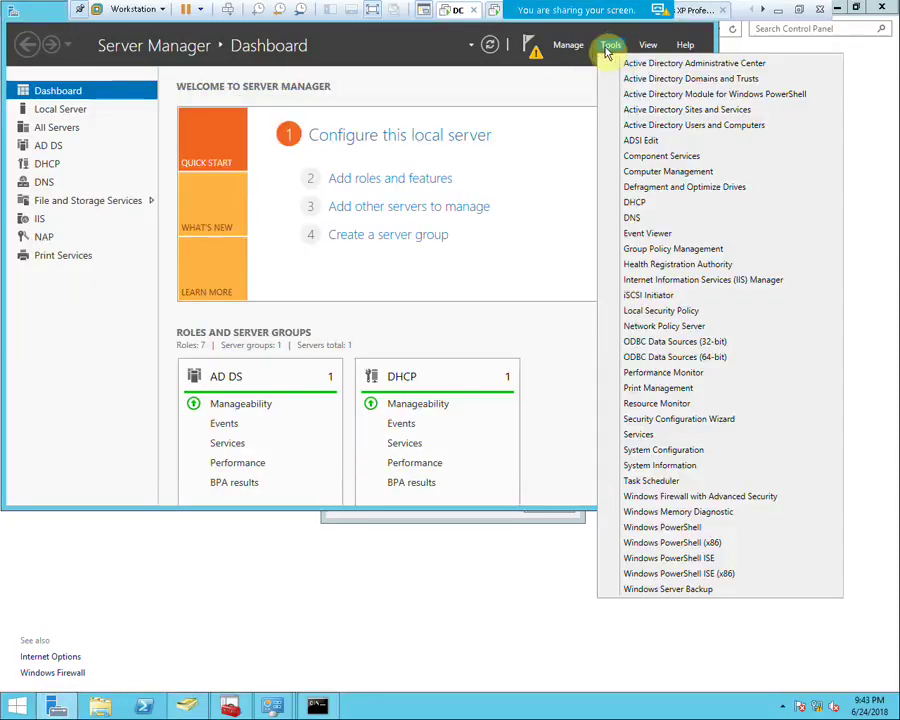
{"action": "left_click", "coordinate": [645, 327]}
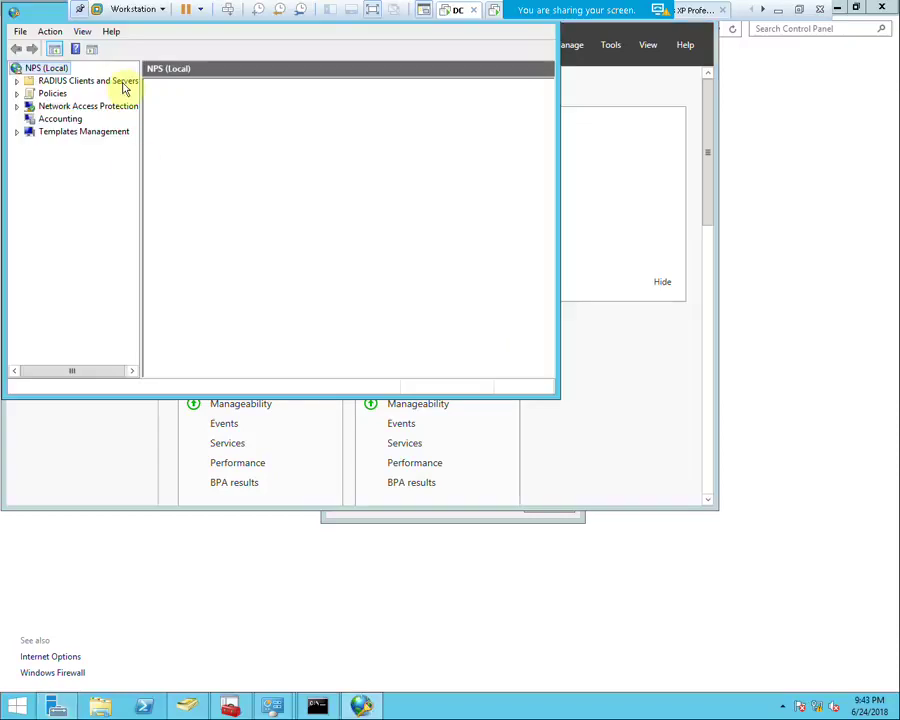
Center the NPS console window and exit the DC's full-screen view with Ctrl+Alt
{"action": "left_click_drag", "start_coordinate": [100, 67], "coordinate": [126, 130]}
{"action": "mouse_move", "coordinate": [636, 16]}
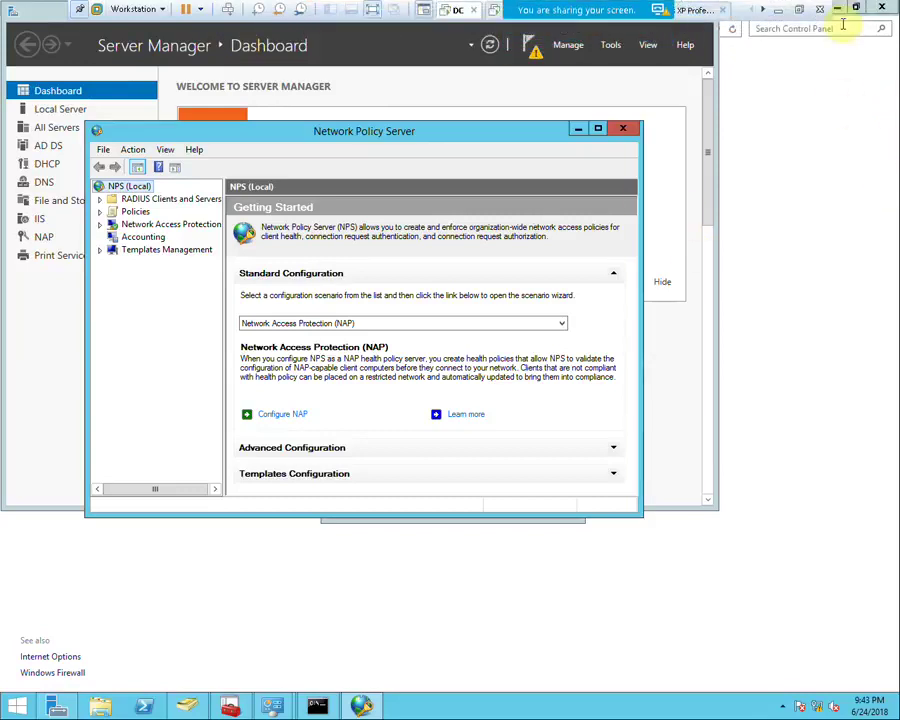
{"action": "key", "text": "ctrl+alt+Return"}
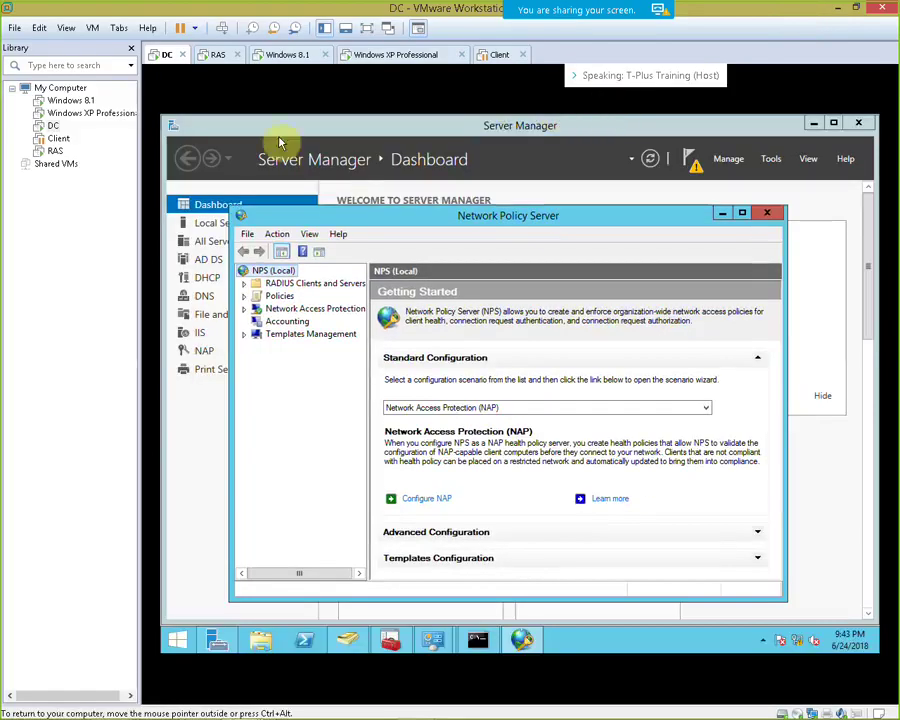
Switch to the RAS virtual machine and show it full screen
{"action": "left_click", "coordinate": [213, 55]}
{"action": "left_click", "coordinate": [361, 31]}
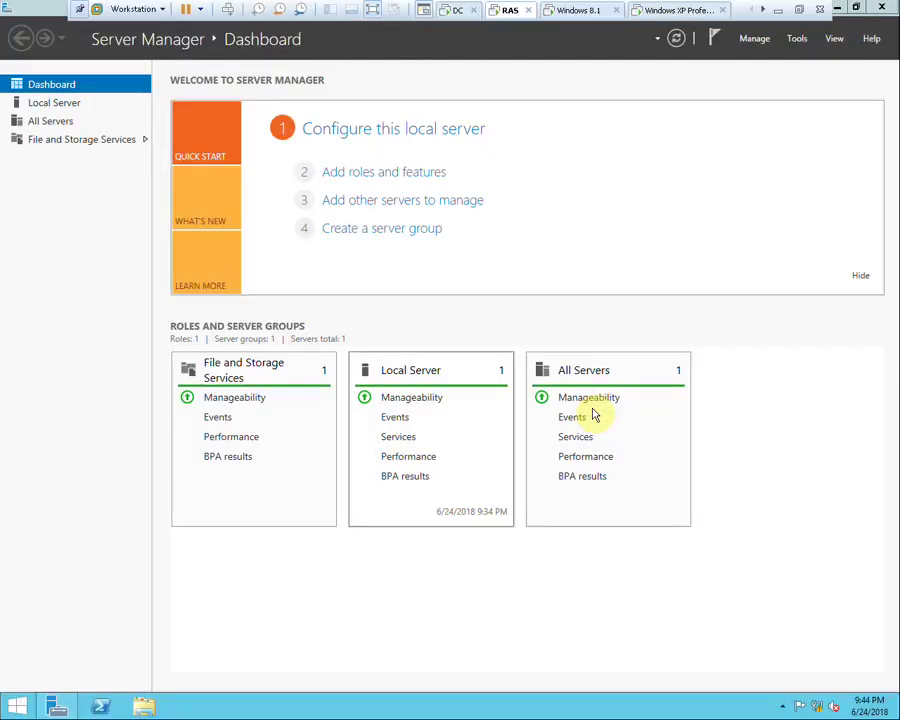
{"action": "right_click", "coordinate": [812, 703]}
{"action": "key", "text": "Escape"}
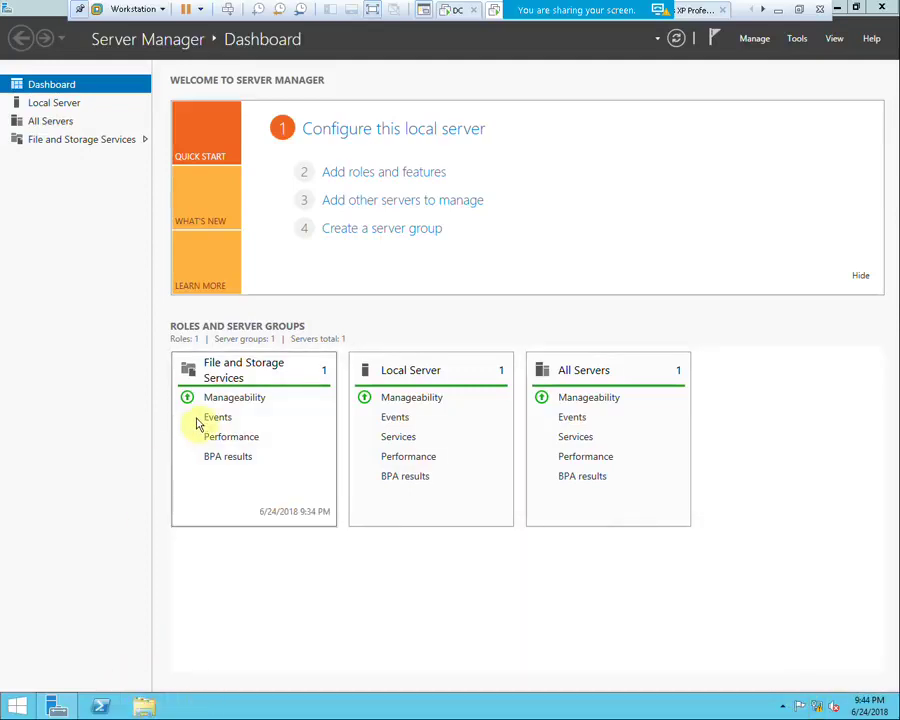
Open the This PC window and bring up the computer's system properties
{"action": "key", "text": "super+e"}
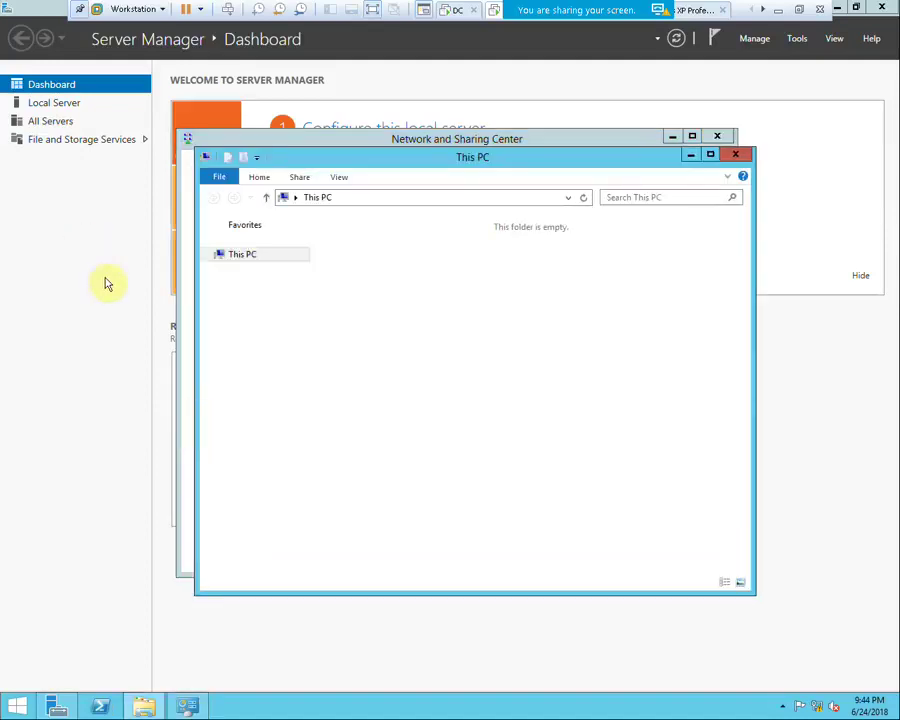
{"action": "right_click", "coordinate": [245, 300]}
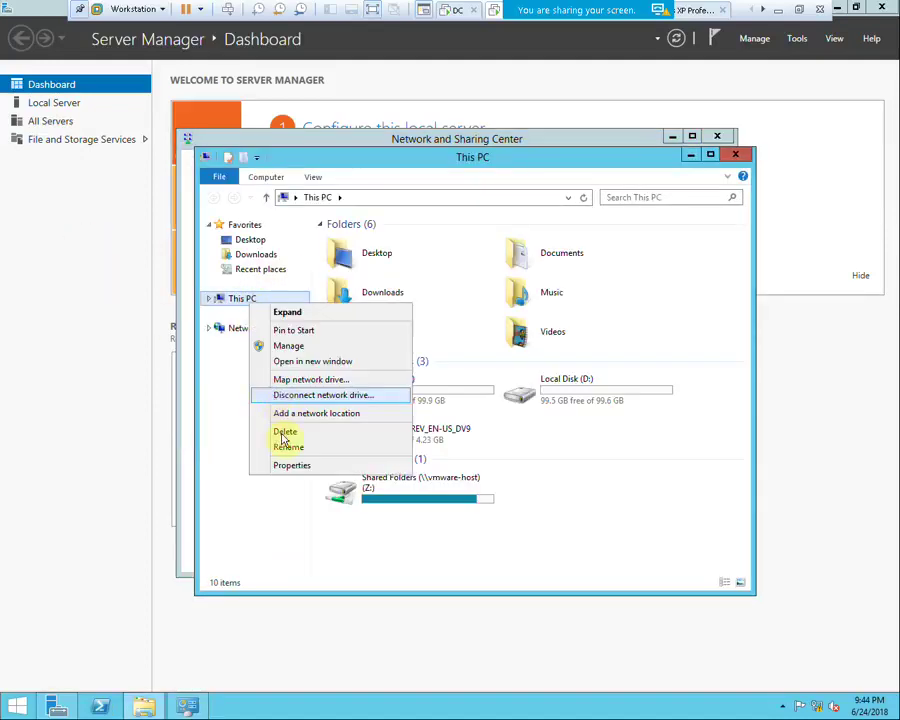
{"action": "left_click", "coordinate": [345, 466]}
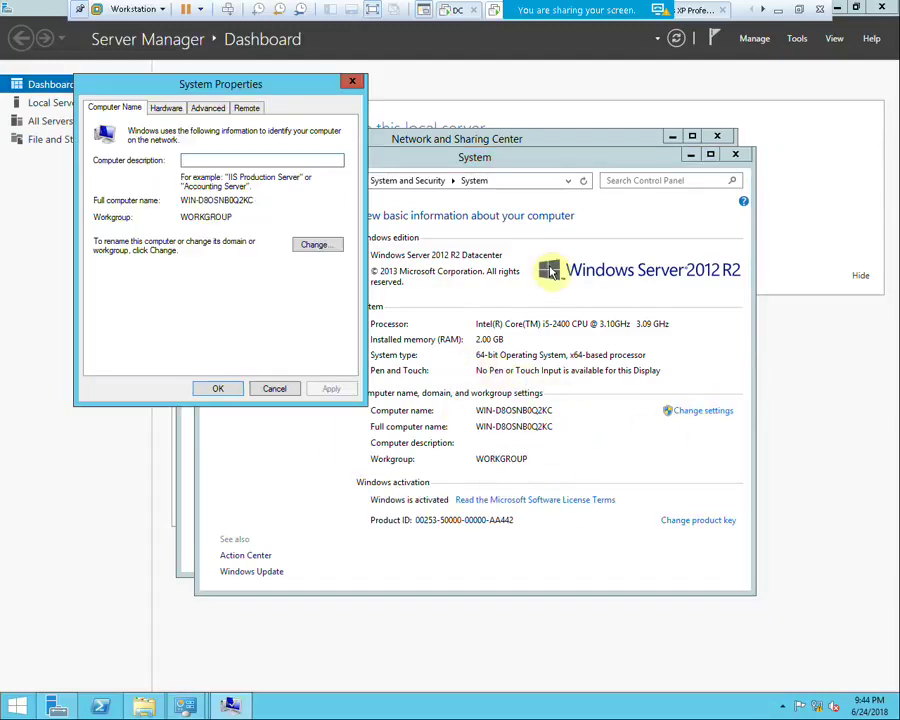
Change the computer name to RAS, apply it and acknowledge the restart notice
{"action": "left_click", "coordinate": [317, 244]}
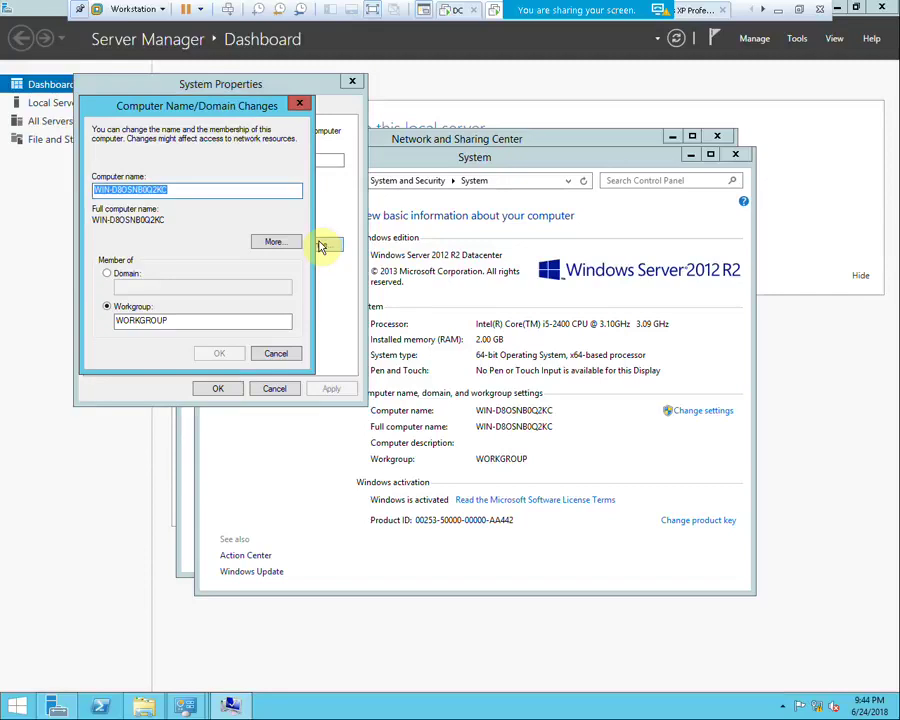
{"action": "type", "text": "RAS"}
{"action": "right_click", "coordinate": [818, 708]}
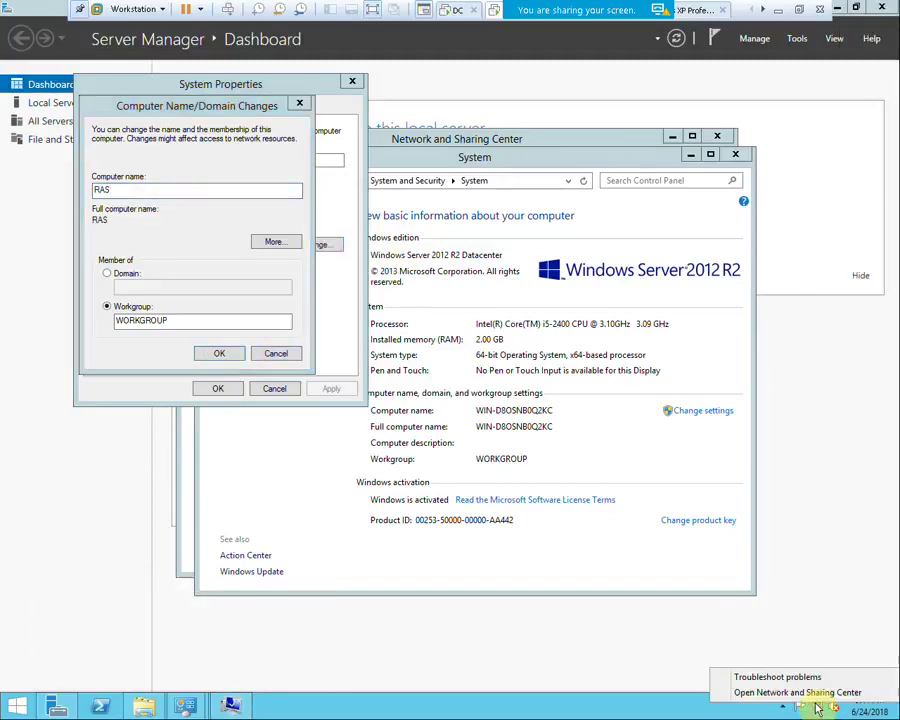
{"action": "left_click", "coordinate": [218, 355]}
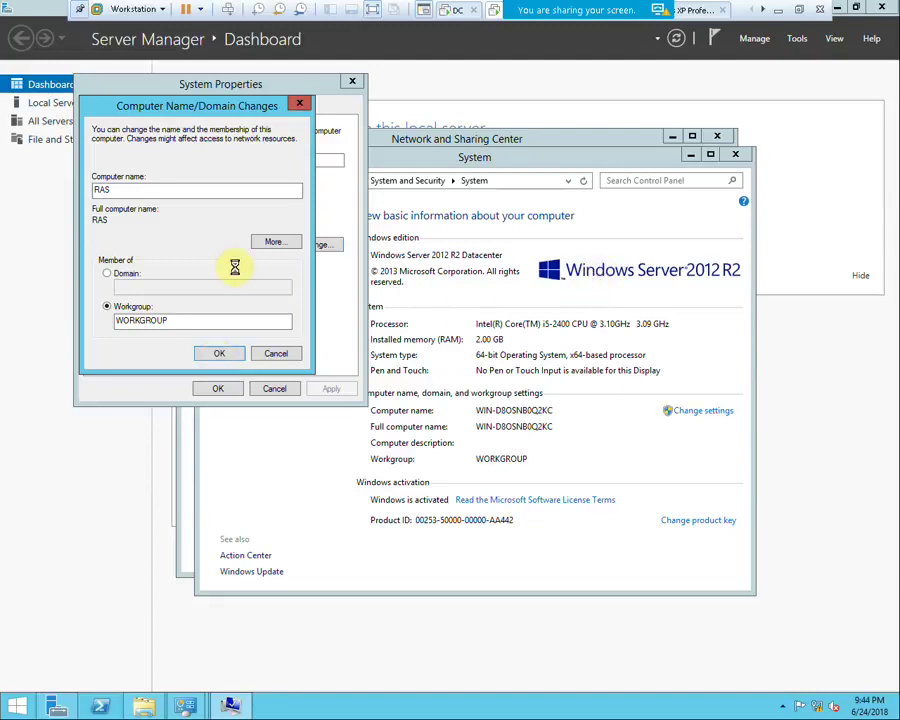
{"action": "left_click", "coordinate": [540, 371]}
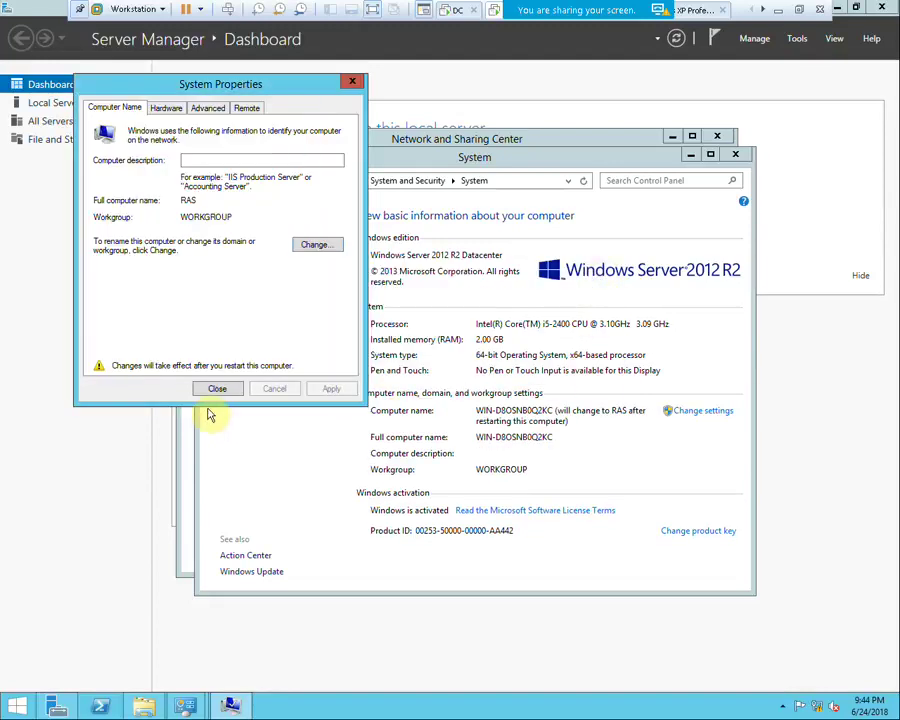
{"action": "left_click", "coordinate": [228, 390]}
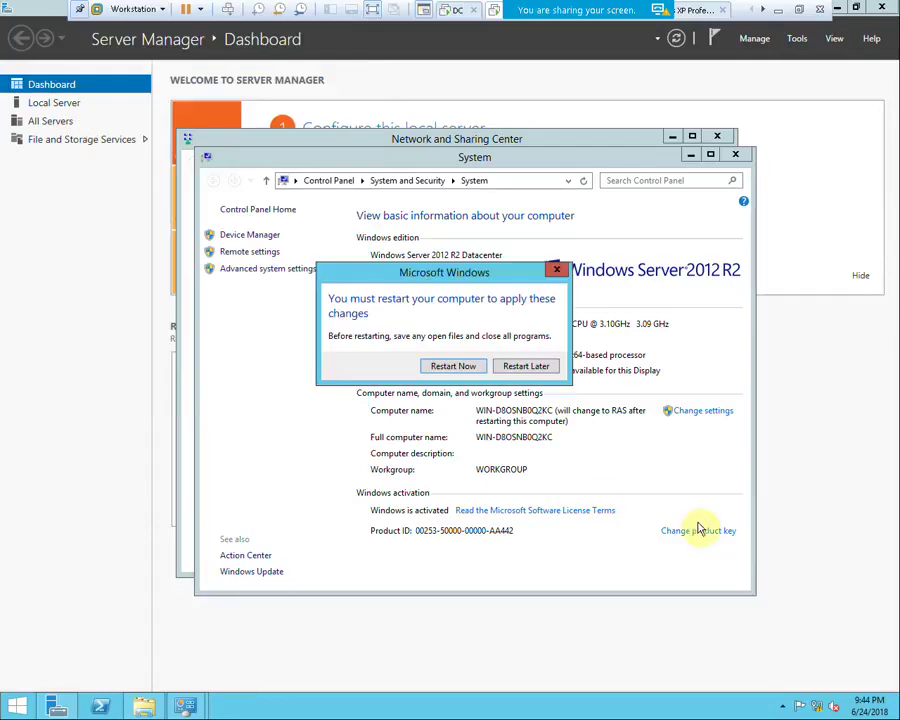
{"action": "right_click", "coordinate": [817, 704]}
Give Ethernet0 static IP 192.168.10.50, mask 255.255.255.0 and preferred DNS 192.168.10.100
{"action": "right_click", "coordinate": [812, 701]}
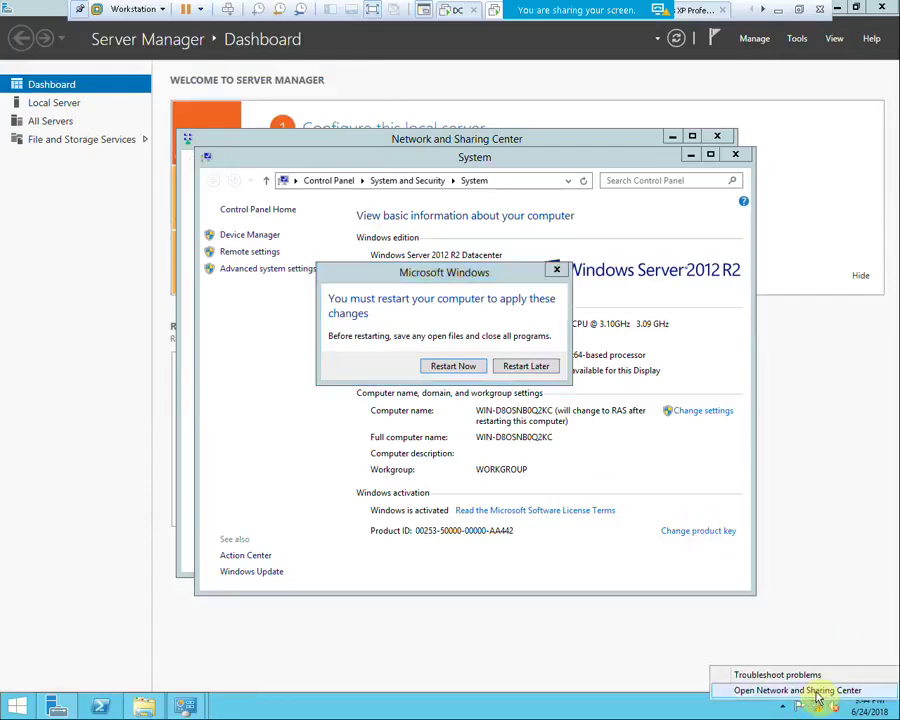
{"action": "left_click", "coordinate": [797, 684]}
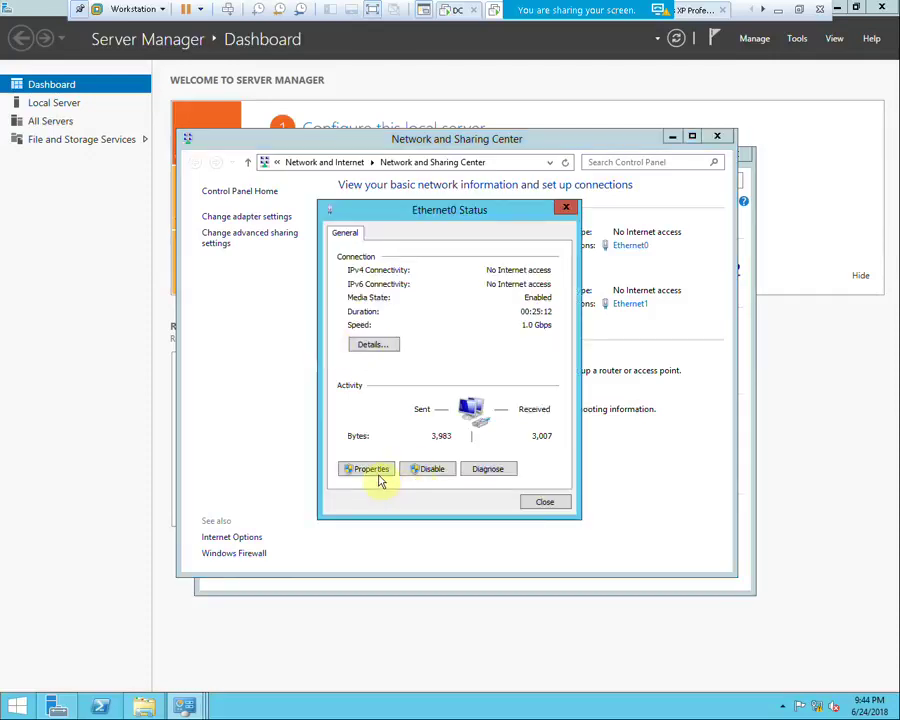
{"action": "left_click", "coordinate": [373, 471]}
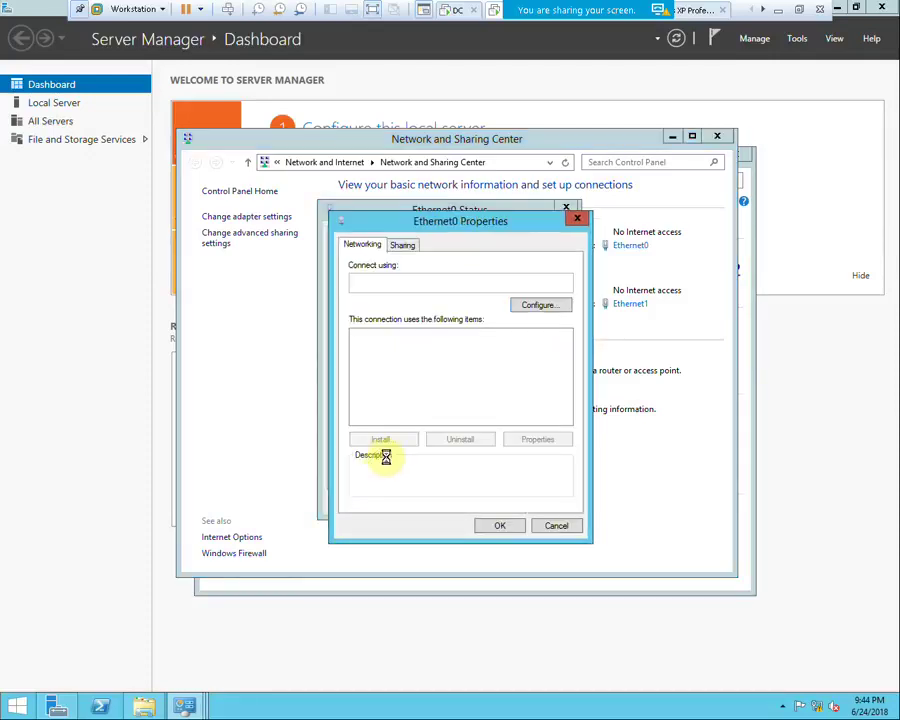
{"action": "double_click", "coordinate": [405, 420]}
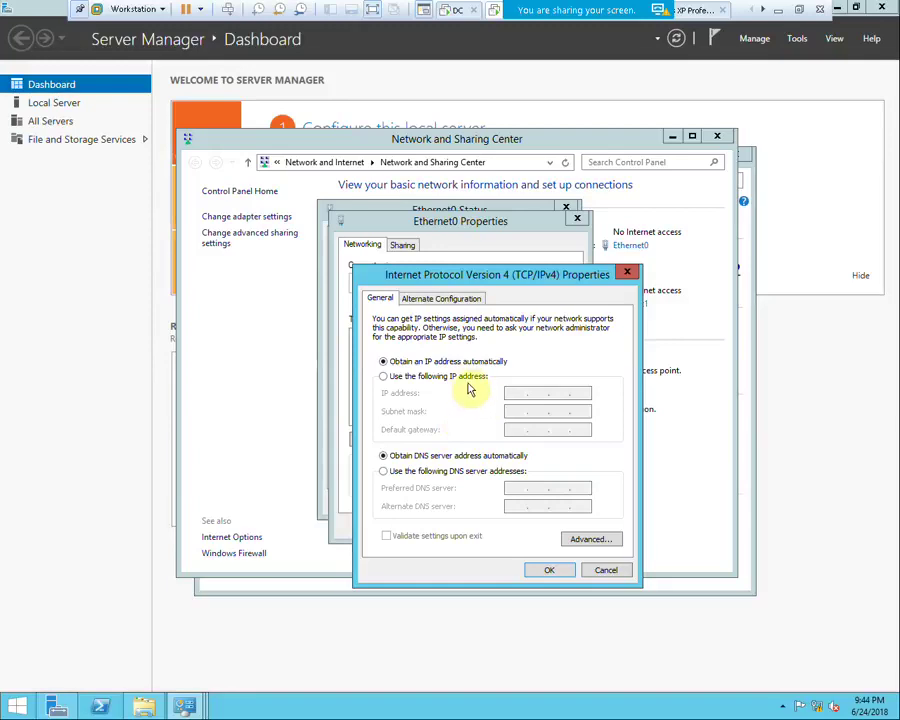
{"action": "left_click", "coordinate": [458, 377]}
{"action": "left_click", "coordinate": [512, 393]}
{"action": "type", "text": "192.168.10.50"}
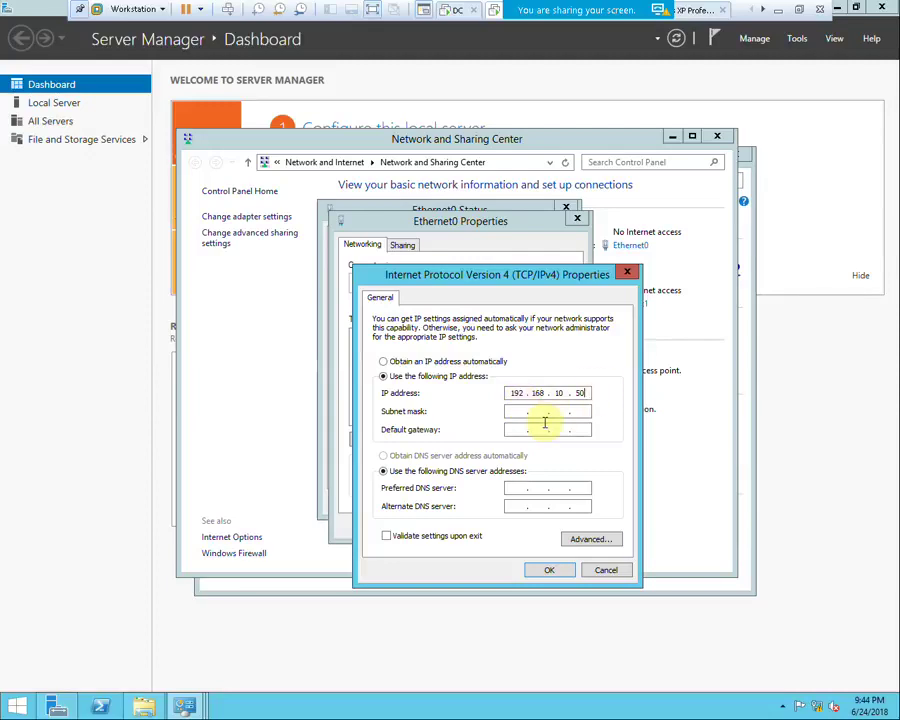
{"action": "left_click", "coordinate": [508, 415]}
{"action": "left_click", "coordinate": [517, 487]}
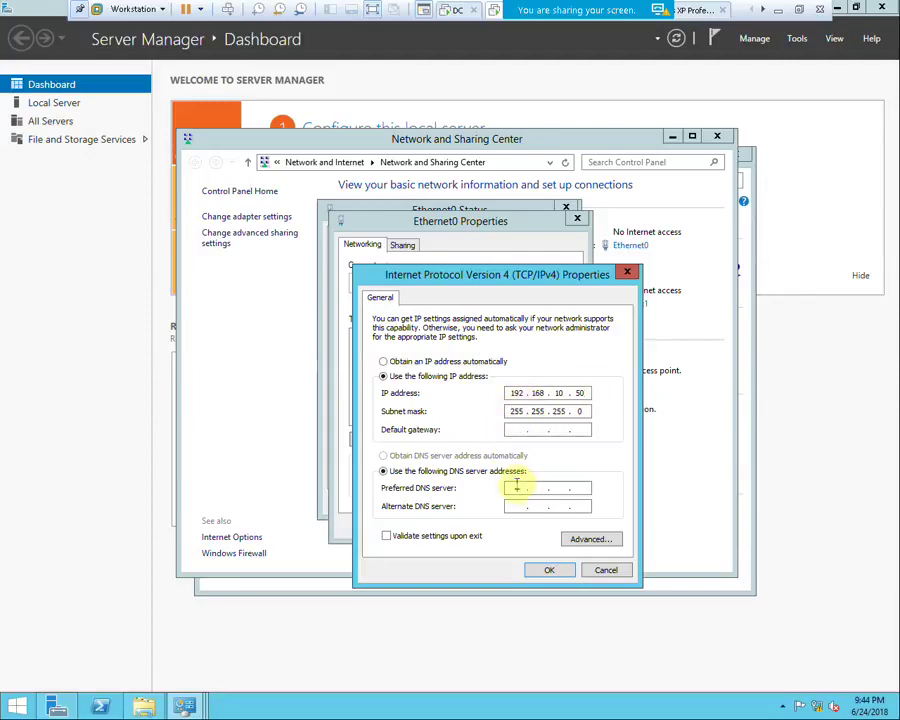
{"action": "type", "text": "190.1"}
{"action": "type", "text": "168 . 10 . 100"}
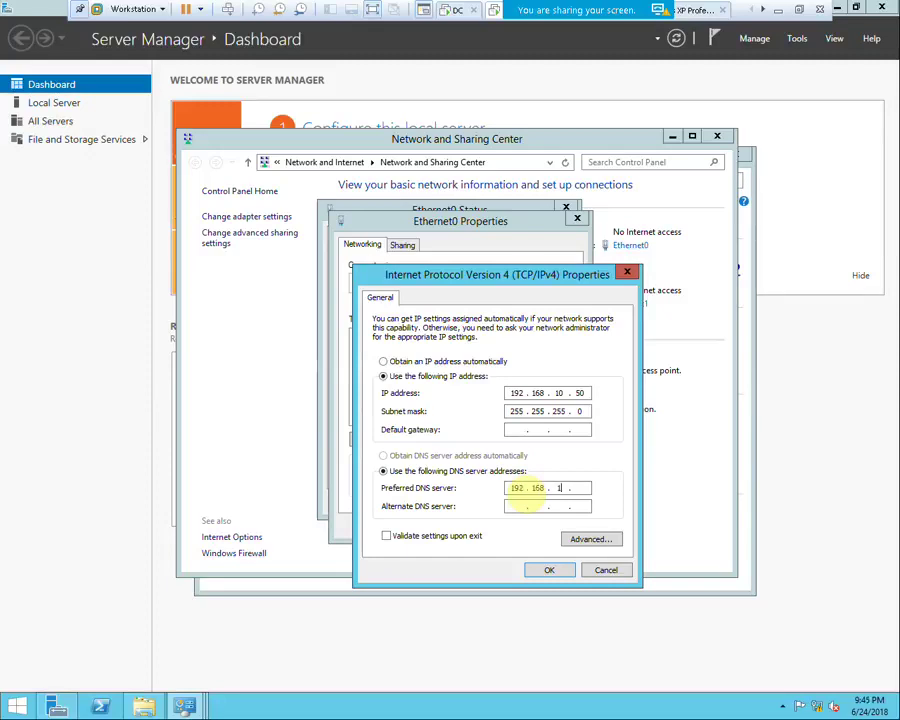
{"action": "left_click", "coordinate": [555, 572]}
{"action": "left_click", "coordinate": [510, 527]}
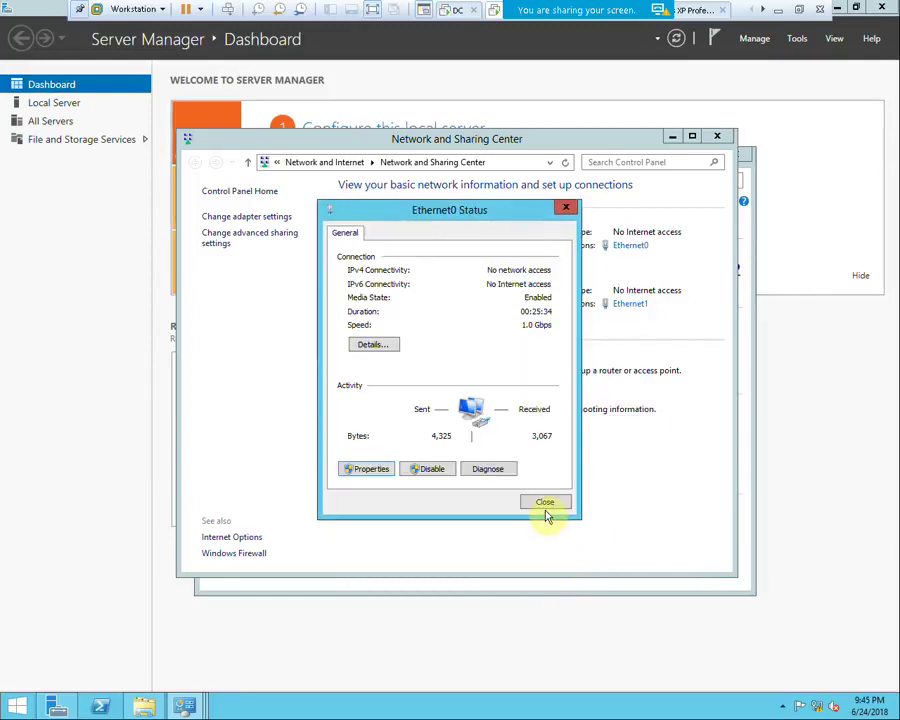
{"action": "left_click", "coordinate": [547, 505]}
Give Ethernet1 static IP 62.1.1.1 with subnet mask 255.255.255.248
{"action": "left_click", "coordinate": [629, 251]}
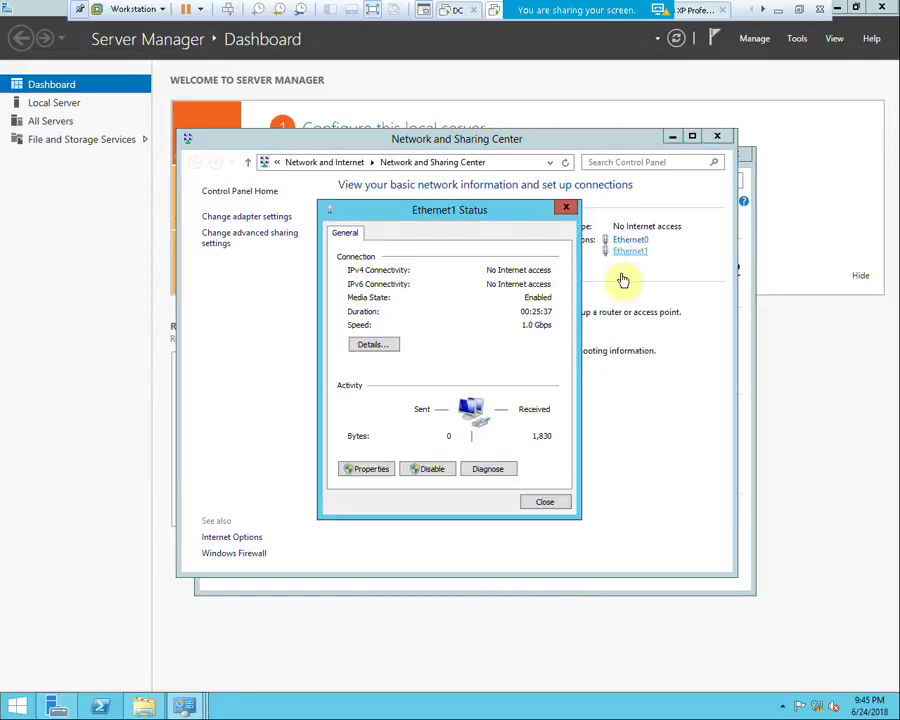
{"action": "left_click", "coordinate": [378, 469]}
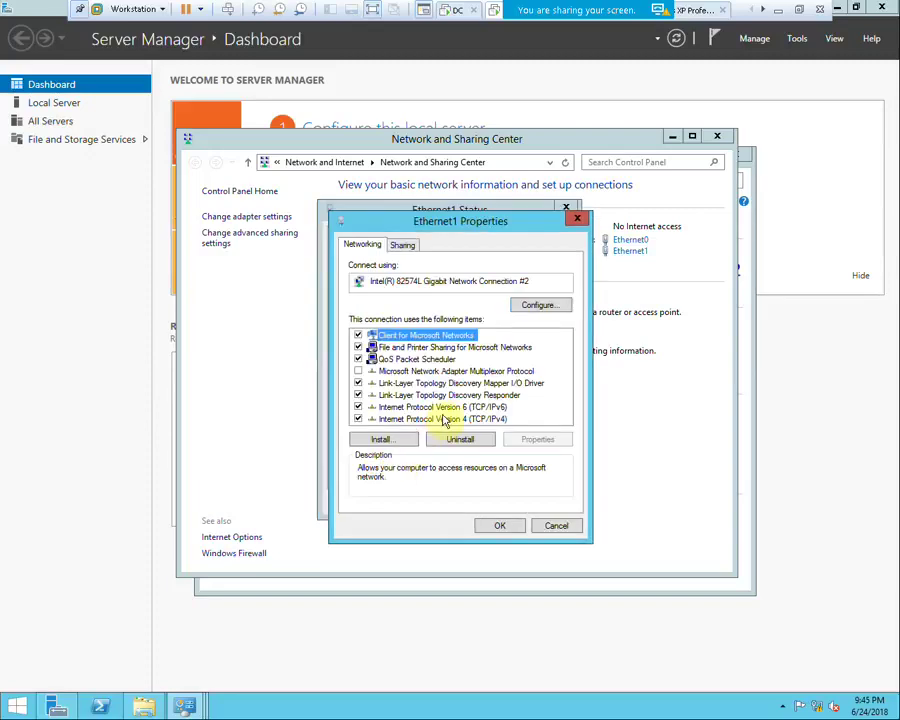
{"action": "double_click", "coordinate": [430, 414]}
{"action": "left_click", "coordinate": [472, 378]}
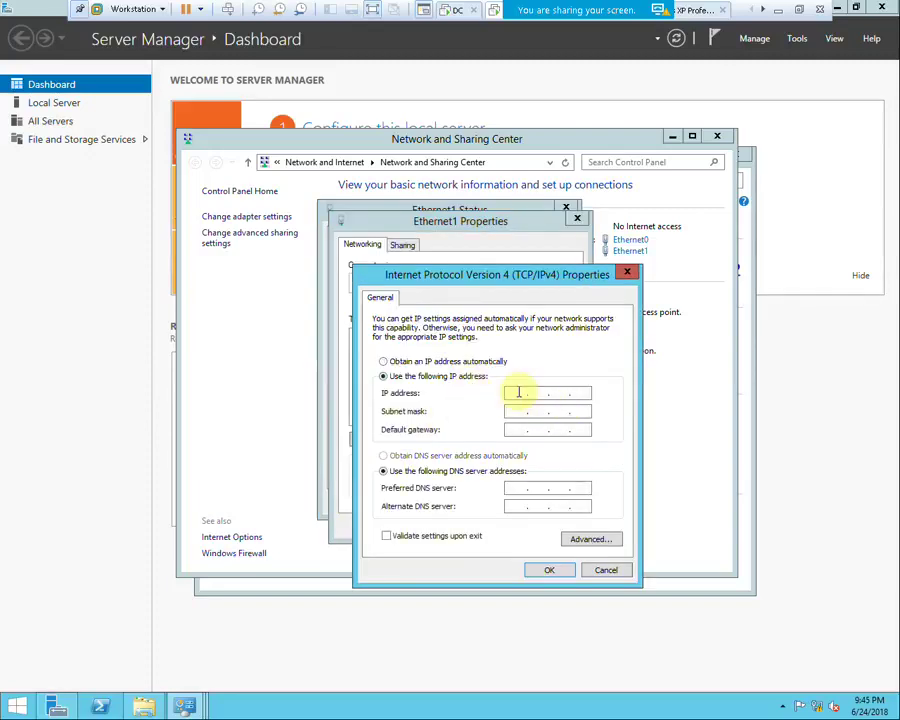
{"action": "left_click", "coordinate": [518, 392]}
{"action": "type", "text": "62 . 1 . 1 . 1"}
{"action": "left_click", "coordinate": [520, 411]}
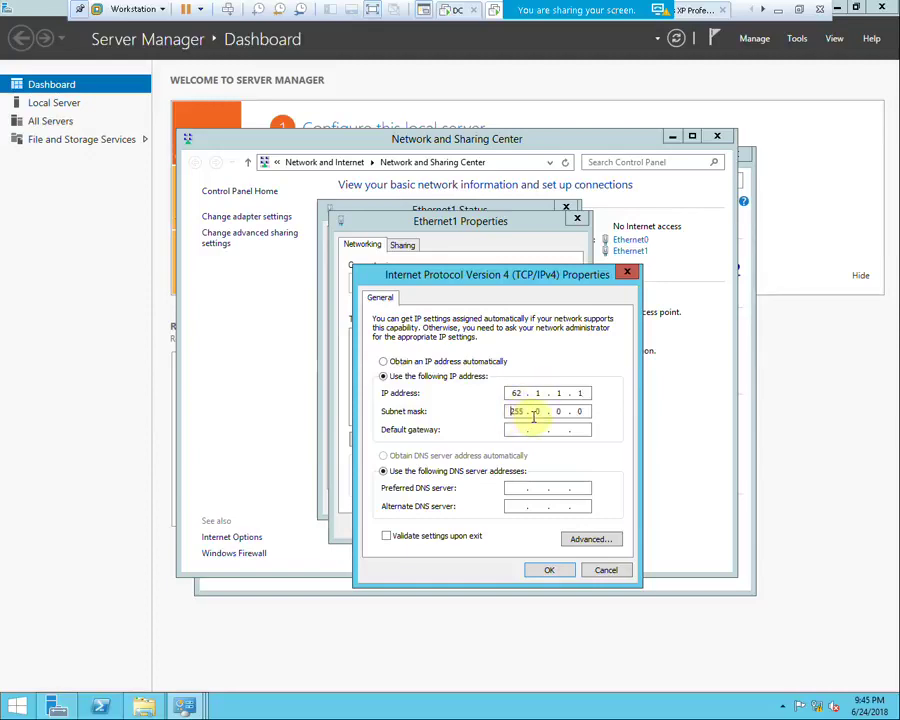
{"action": "type", "text": "255.255.255.24"}
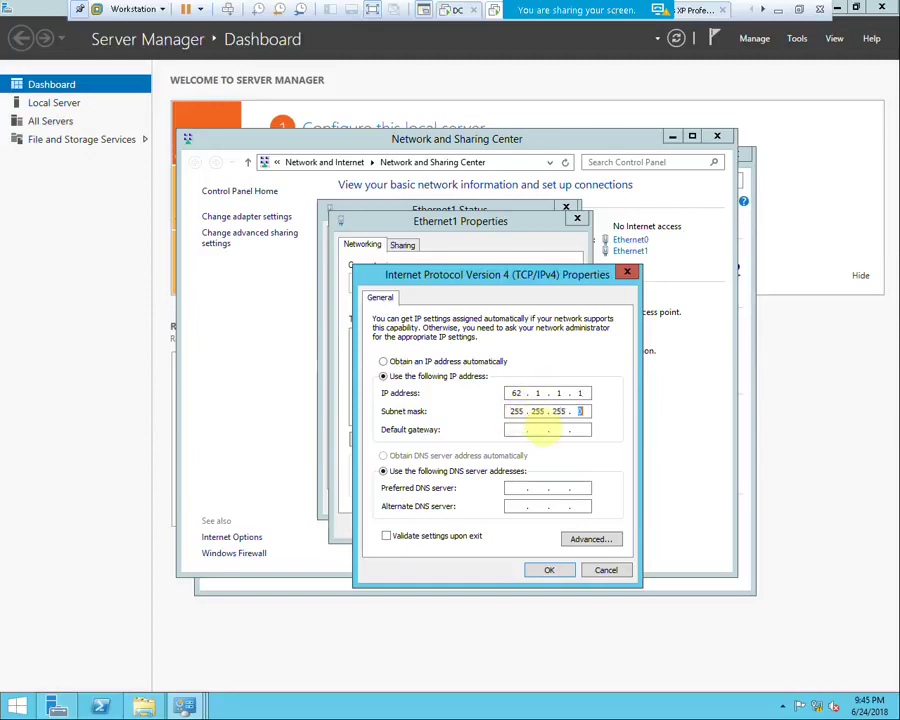
{"action": "left_click", "coordinate": [549, 570]}
{"action": "left_click", "coordinate": [500, 522]}
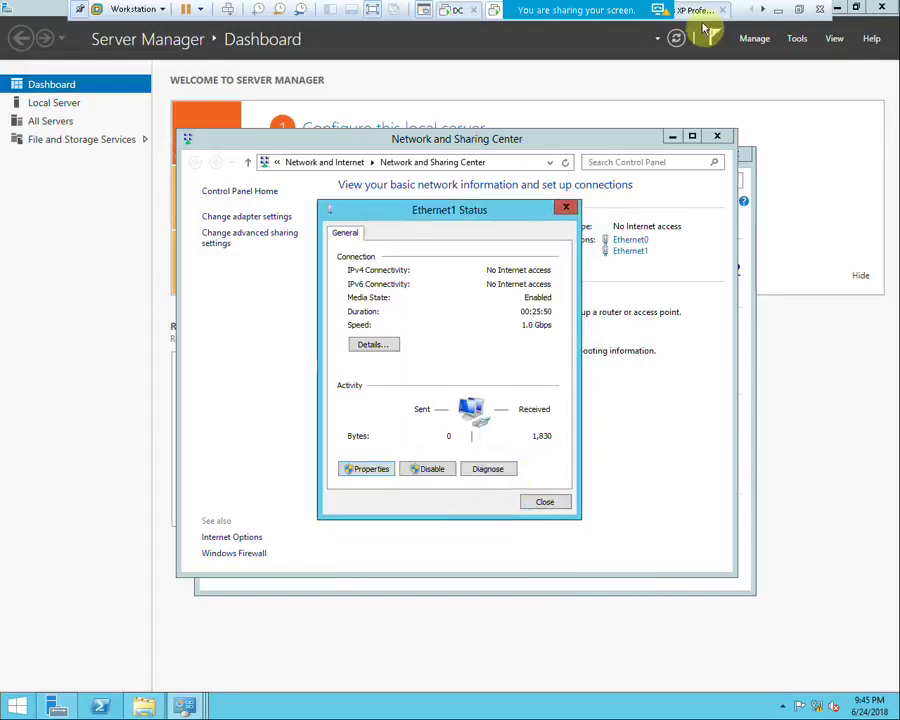
Check the RAS VM's Network Adapter 2 setting without changes, then return to full screen
{"action": "left_click", "coordinate": [800, 8]}
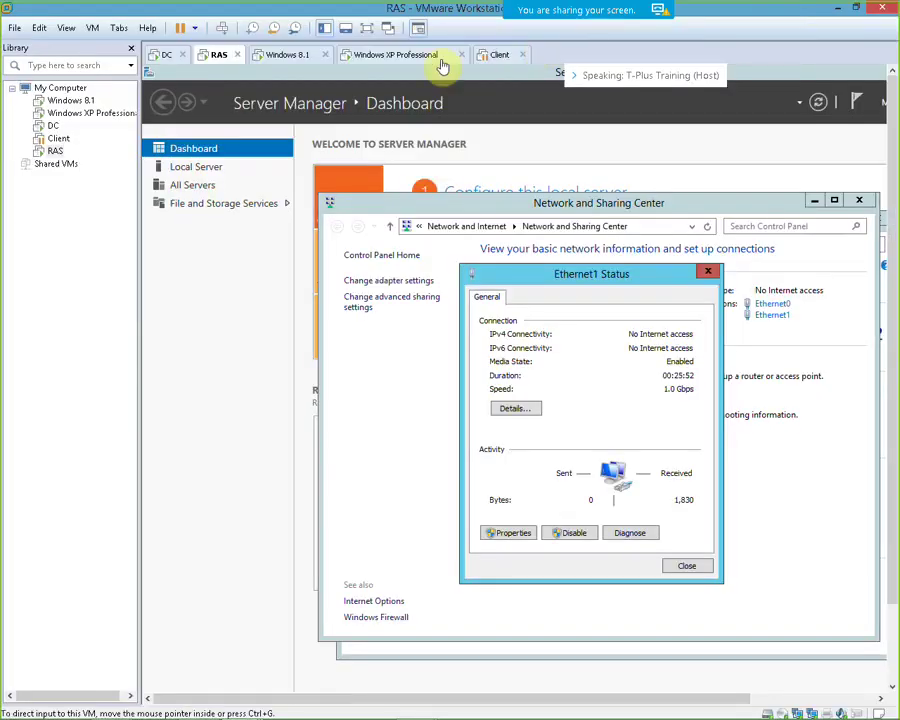
{"action": "right_click", "coordinate": [210, 57]}
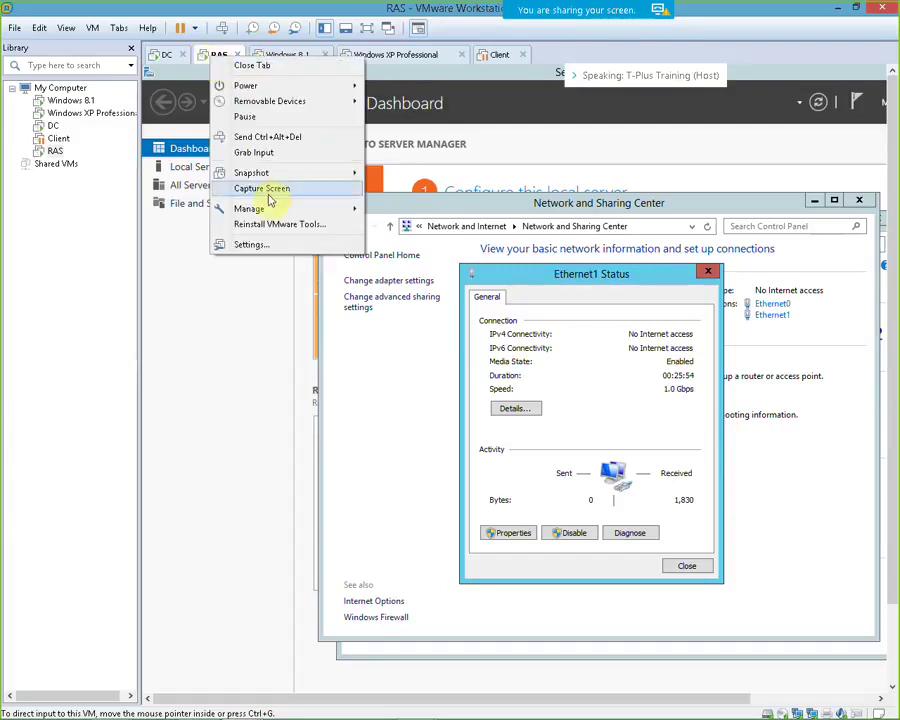
{"action": "left_click", "coordinate": [279, 252]}
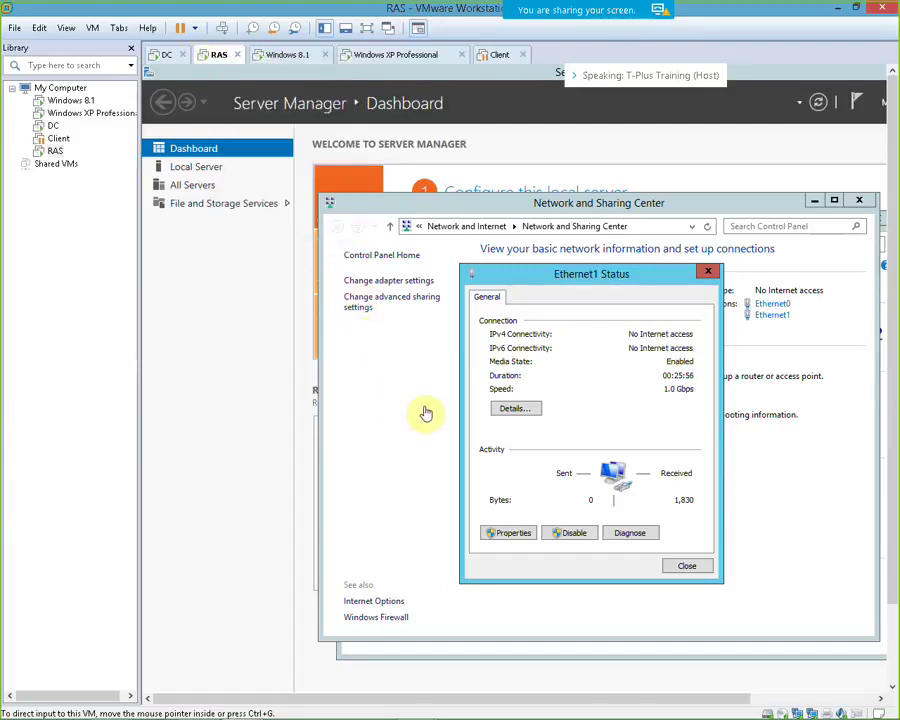
{"action": "left_click", "coordinate": [330, 260]}
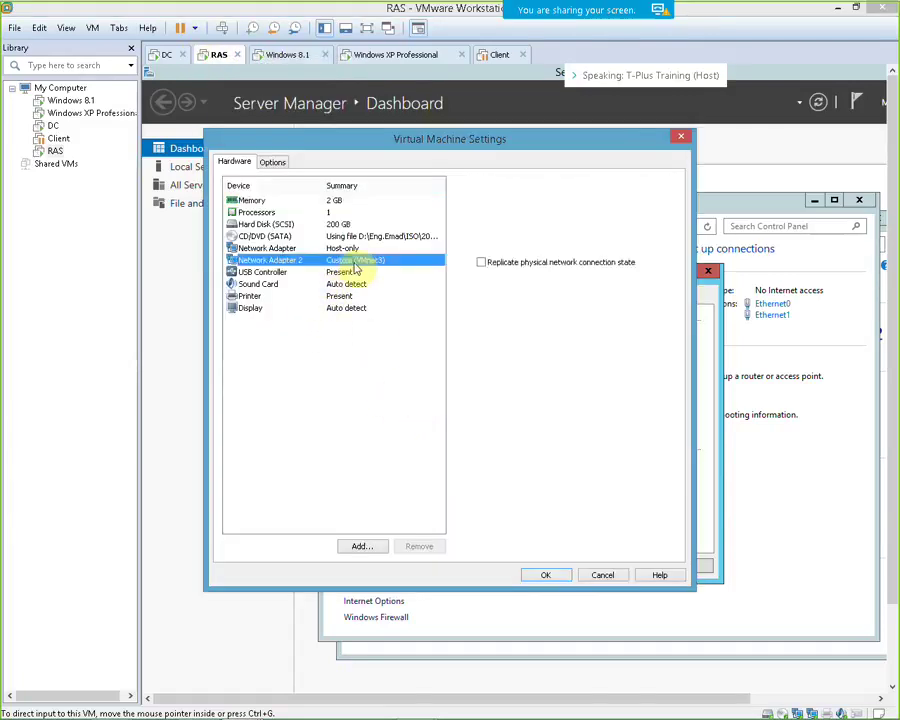
{"action": "left_click", "coordinate": [603, 575]}
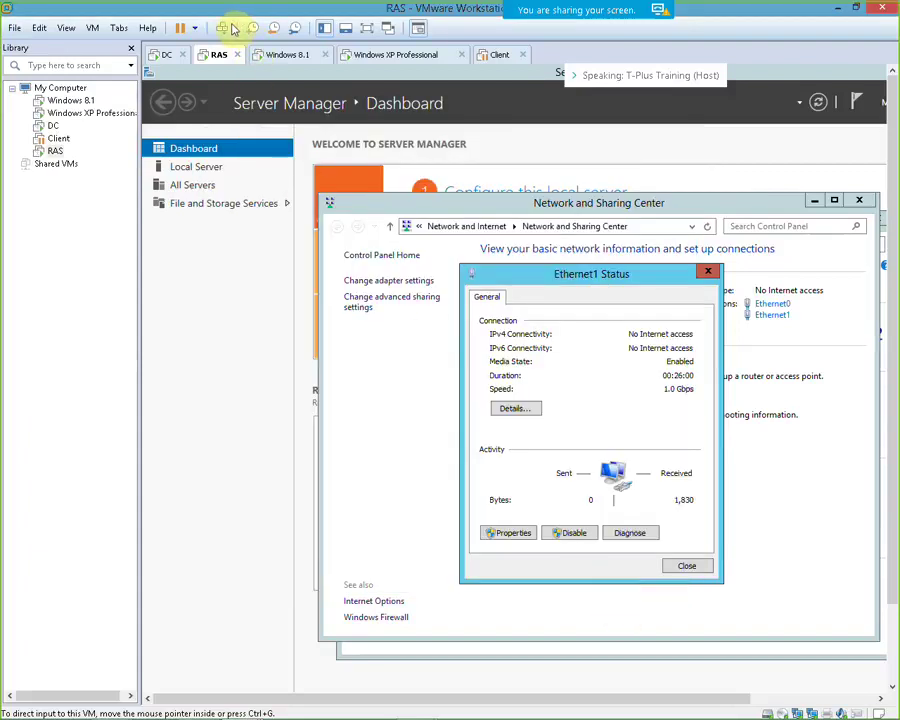
{"action": "left_click", "coordinate": [366, 27]}
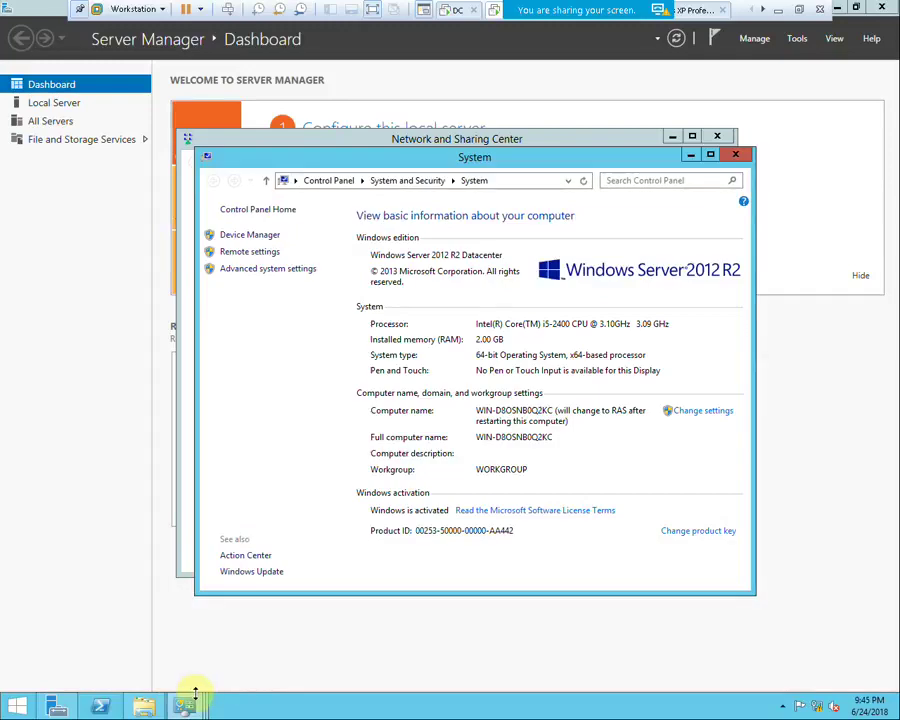
Bring Ethernet1 Status forward, then begin a shutdown from the Start right-click menu and cancel it
{"action": "mouse_move", "coordinate": [187, 690]}
{"action": "left_click", "coordinate": [338, 640]}
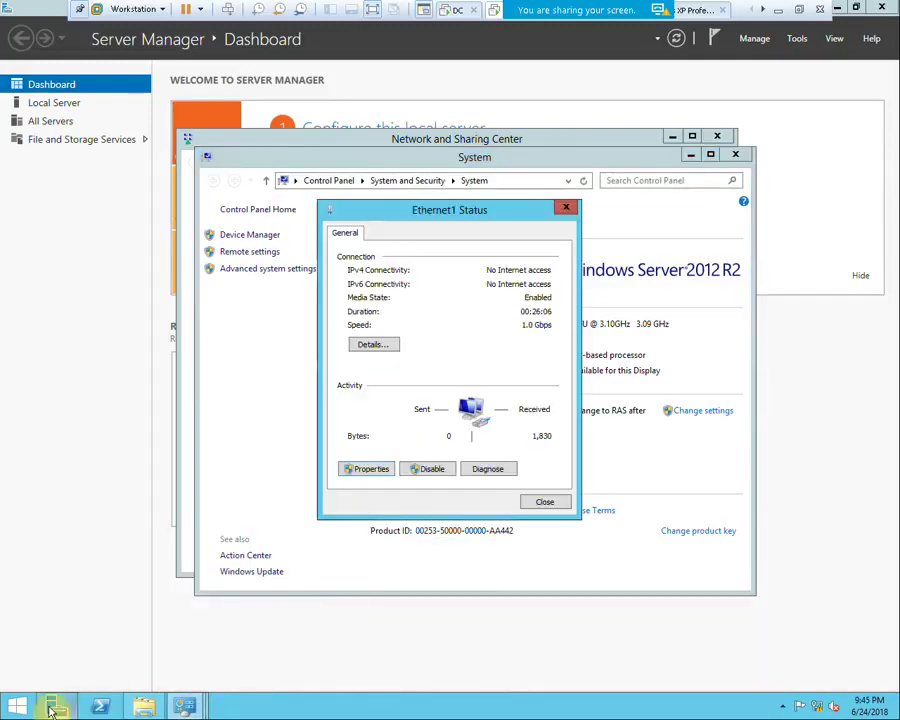
{"action": "right_click", "coordinate": [16, 705]}
{"action": "mouse_move", "coordinate": [90, 677]}
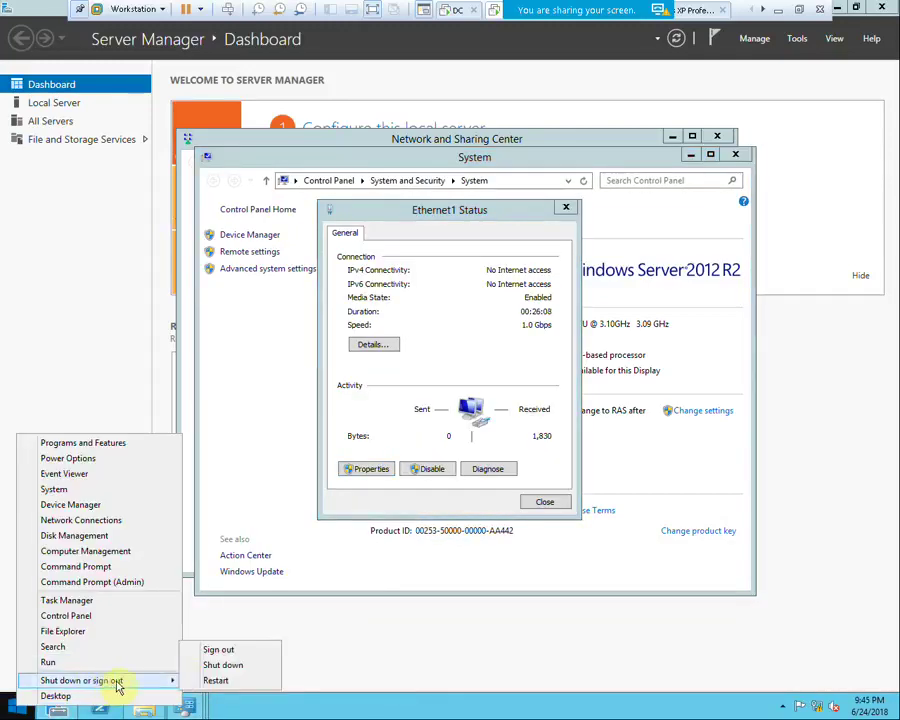
{"action": "left_click", "coordinate": [190, 665]}
{"action": "left_click", "coordinate": [290, 660]}
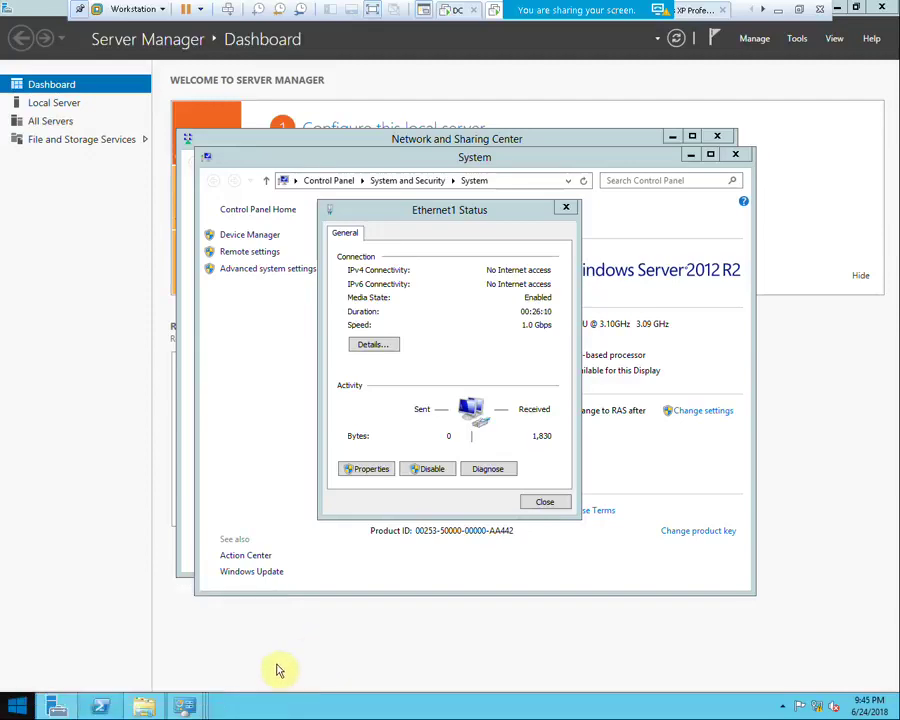
Choose Restart from the Start right-click menu and dismiss the shutdown-reason prompt
{"action": "right_click", "coordinate": [16, 708]}
{"action": "mouse_move", "coordinate": [124, 691]}
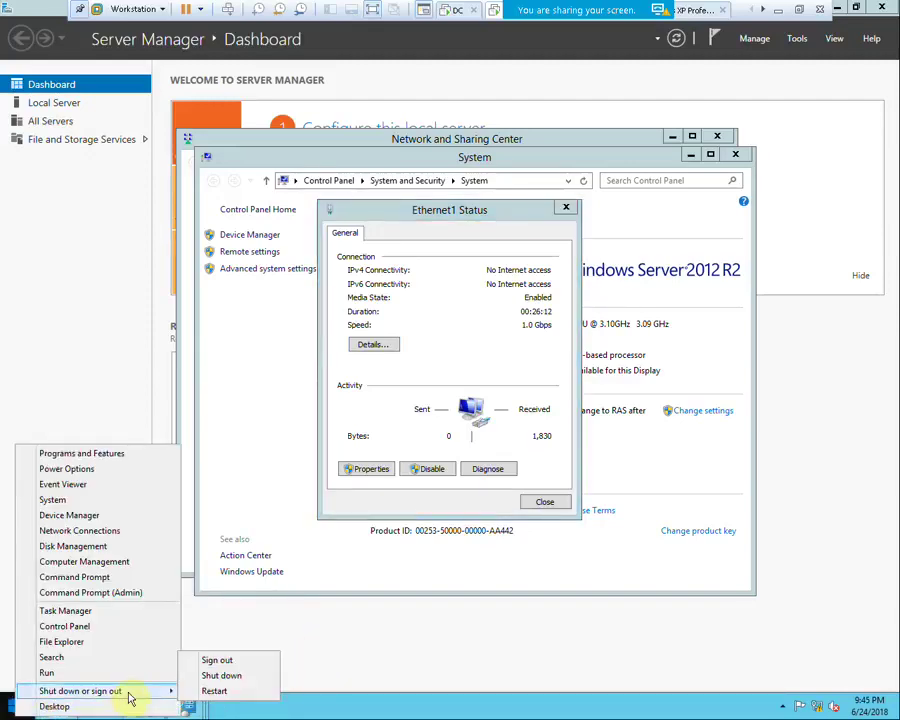
{"action": "left_click", "coordinate": [197, 688]}
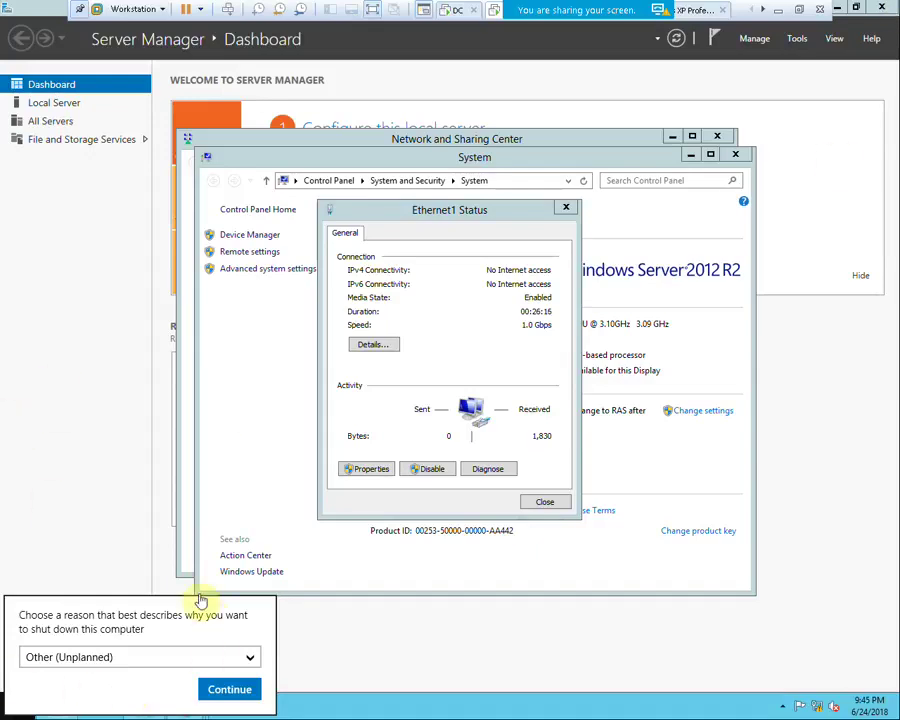
{"action": "left_click", "coordinate": [87, 557]}
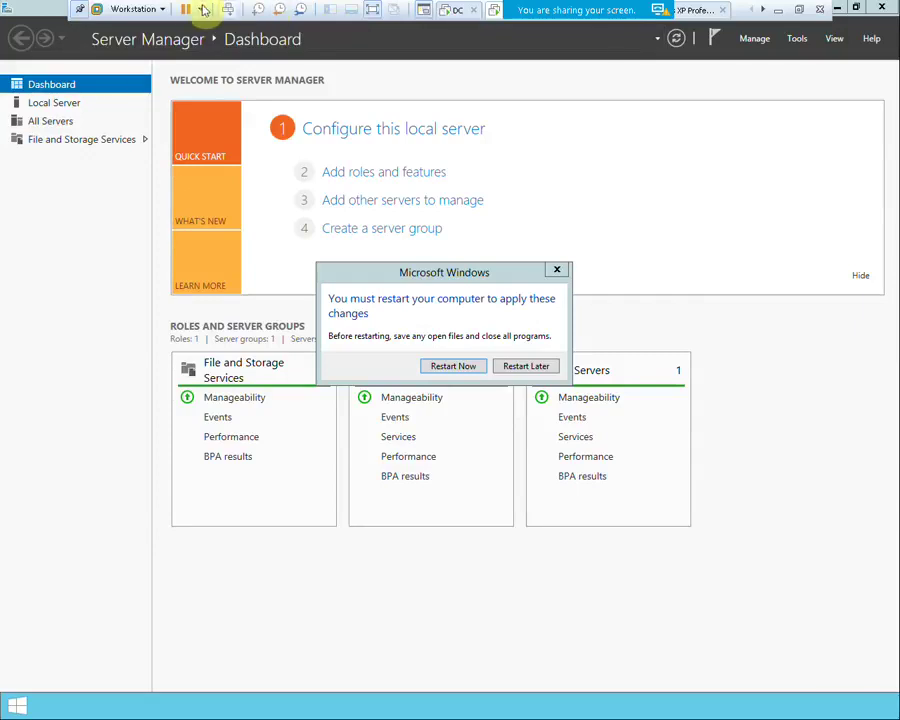
Restart the RAS server now so the new name and network settings take effect
{"action": "left_click", "coordinate": [465, 368]}
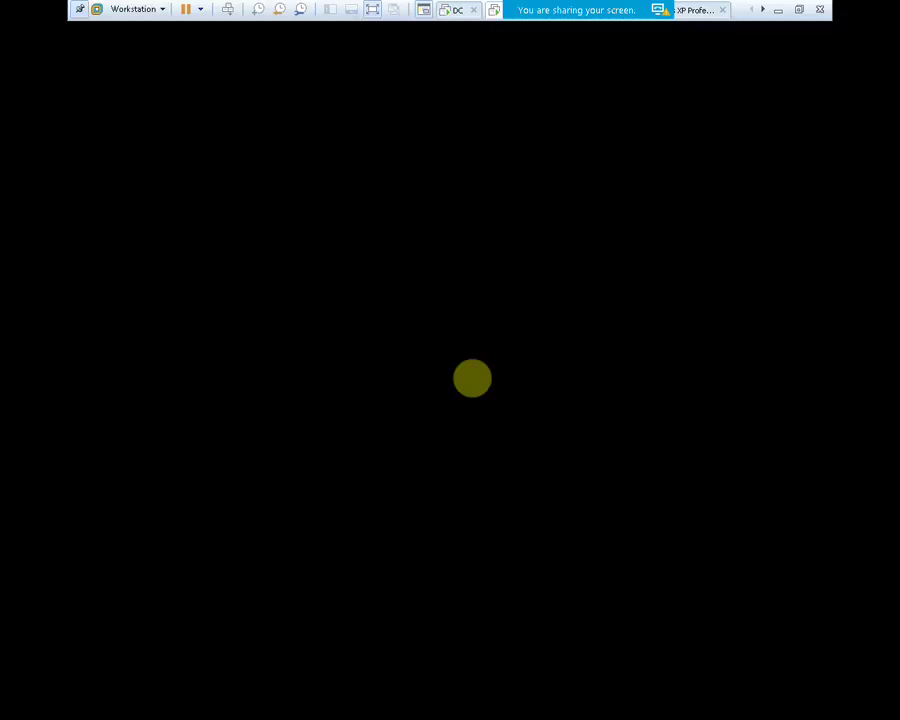
Minimize the VM to the host desktop and bring up the screen recorder's window from the tray
{"action": "left_click", "coordinate": [778, 11]}
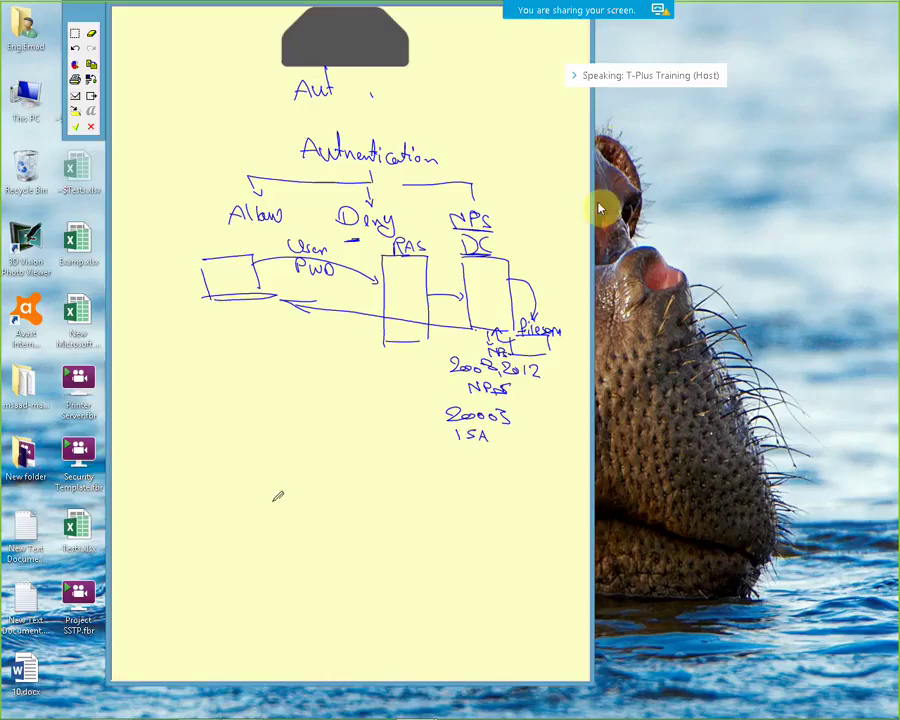
{"action": "mouse_move", "coordinate": [505, 707]}
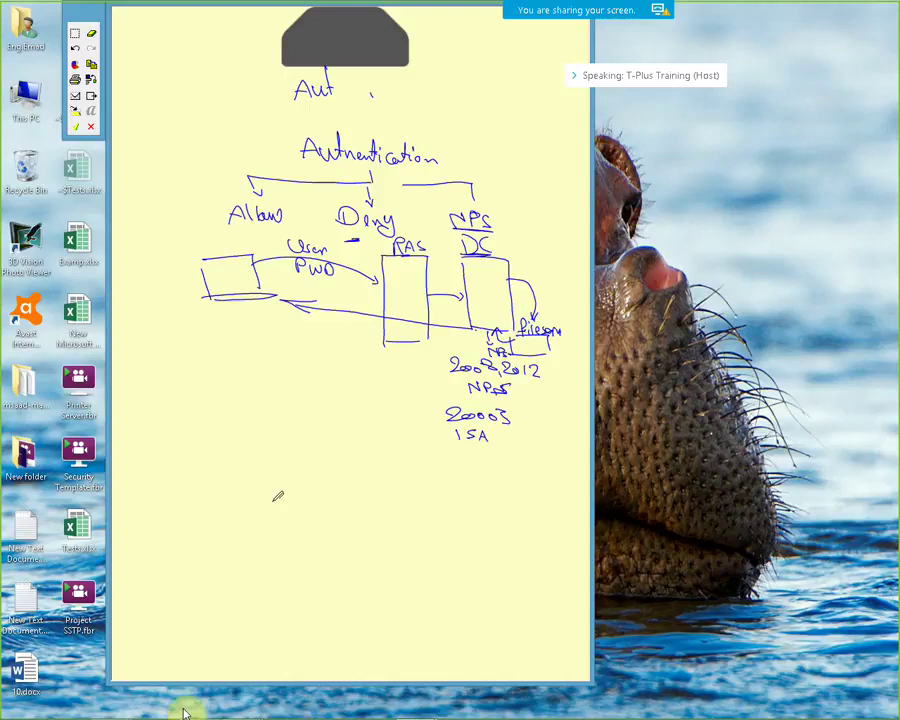
{"action": "mouse_move", "coordinate": [731, 712]}
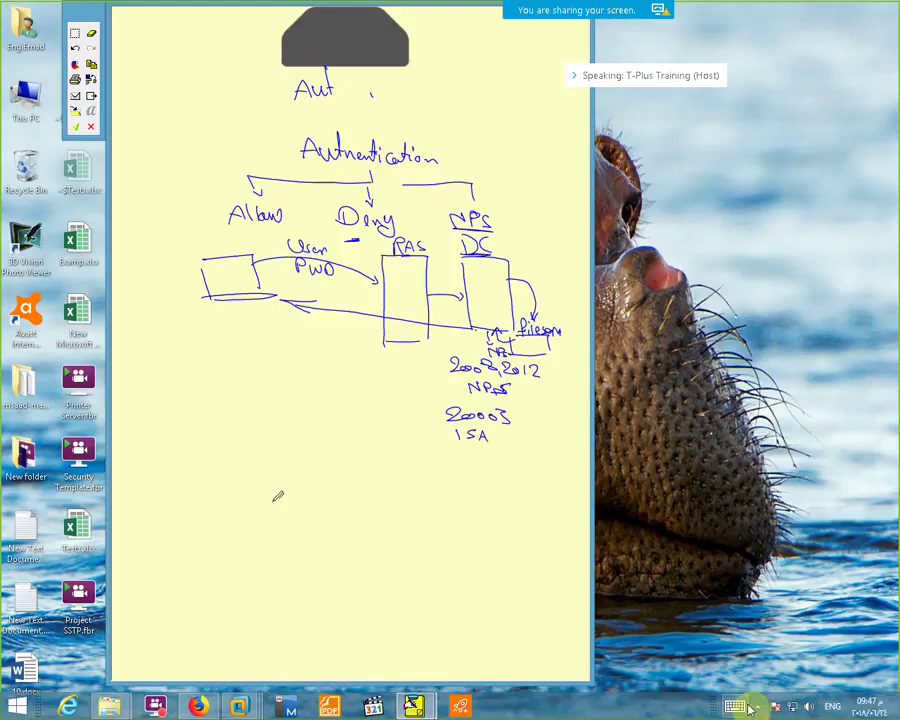
{"action": "left_click", "coordinate": [761, 707]}
{"action": "left_click", "coordinate": [723, 614]}
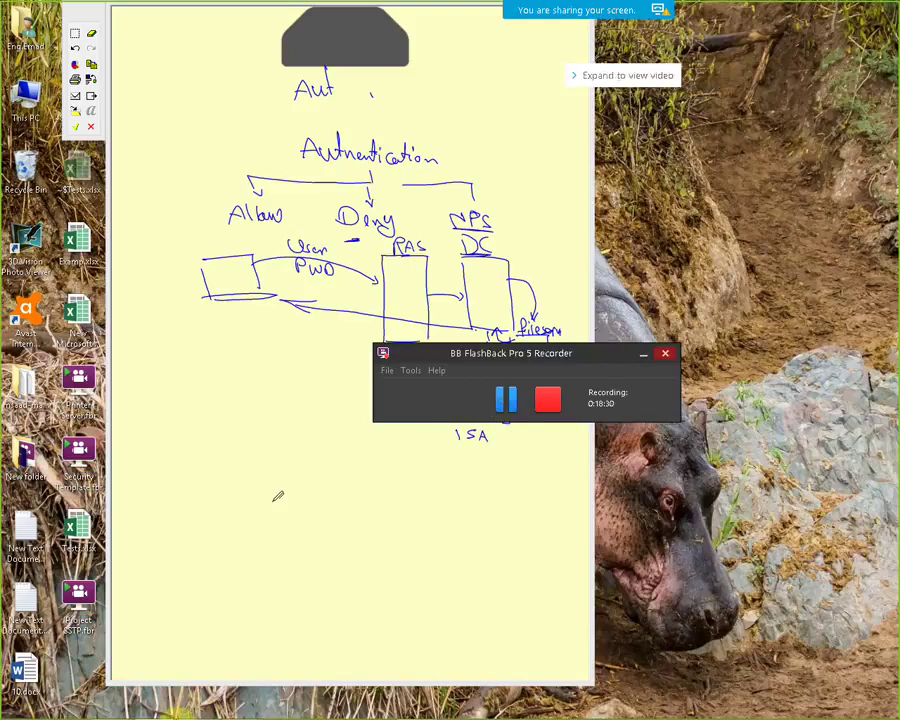
Return to the RAS virtual machine's screen via its VMware taskbar preview
{"action": "mouse_move", "coordinate": [170, 712]}
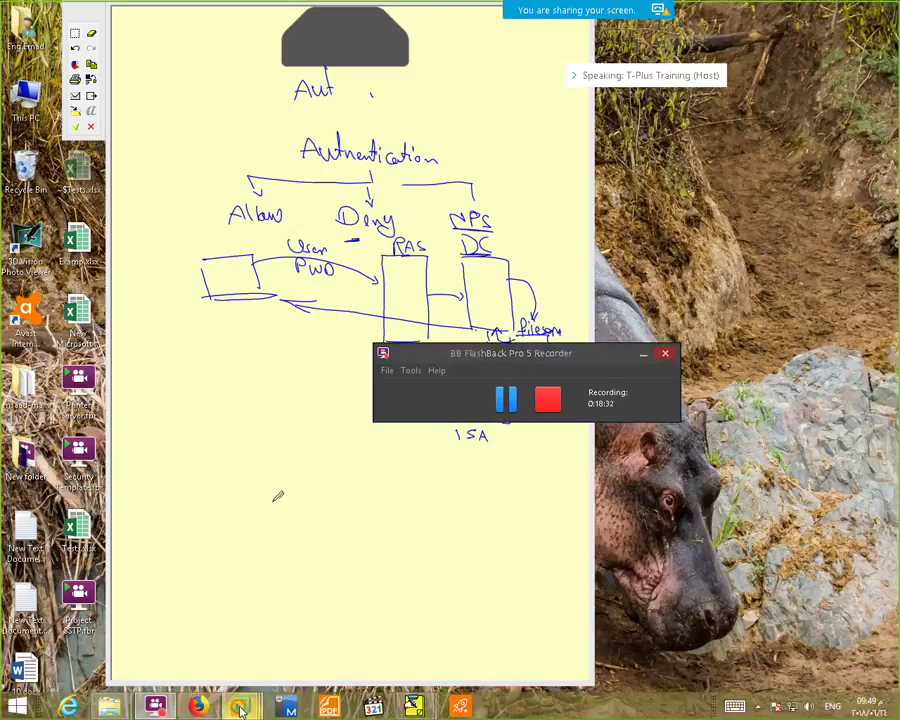
{"action": "mouse_move", "coordinate": [237, 703]}
{"action": "left_click", "coordinate": [295, 615]}
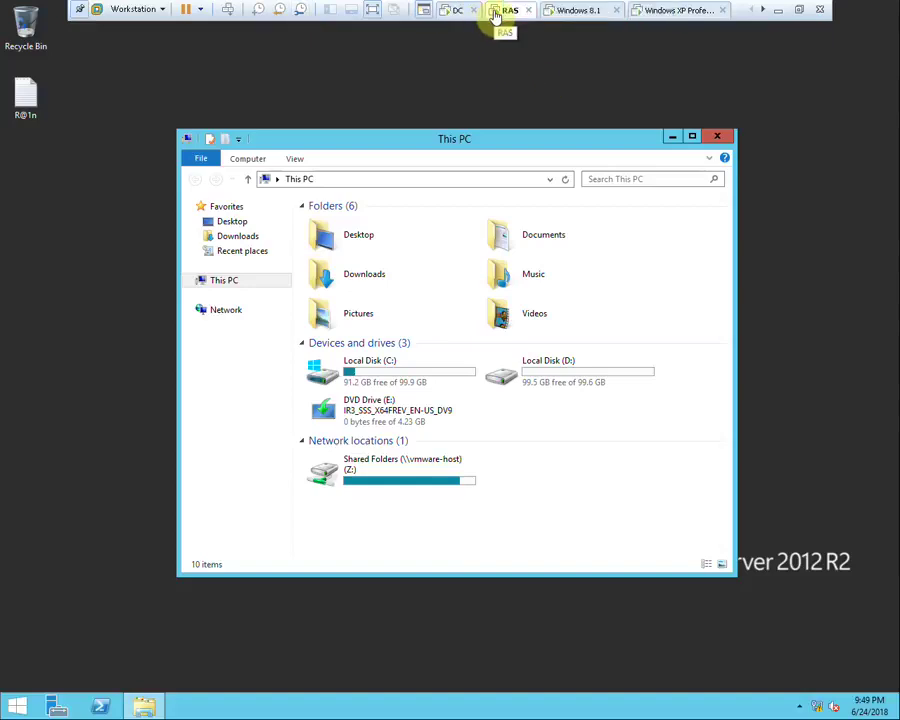
Open the RAS server's computer name and domain settings from This PC's properties
{"action": "left_click", "coordinate": [226, 281]}
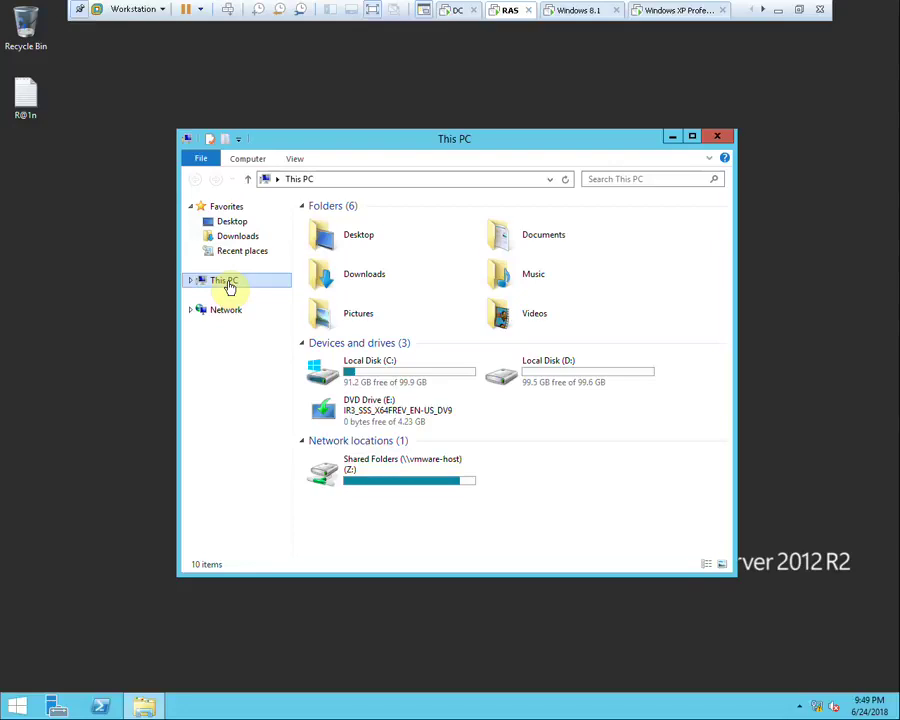
{"action": "right_click", "coordinate": [229, 286]}
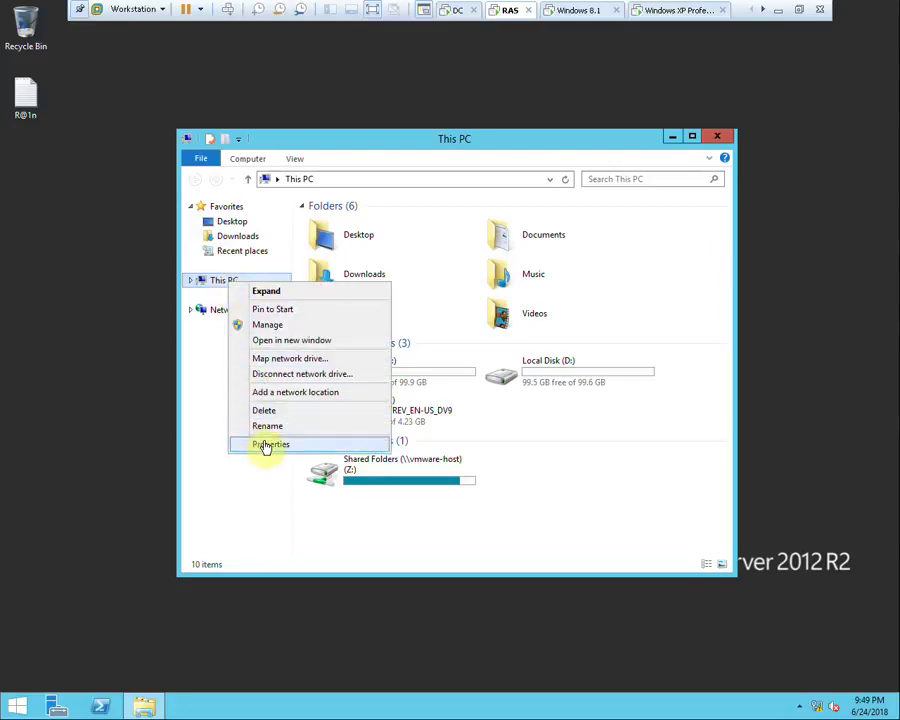
{"action": "left_click", "coordinate": [266, 445]}
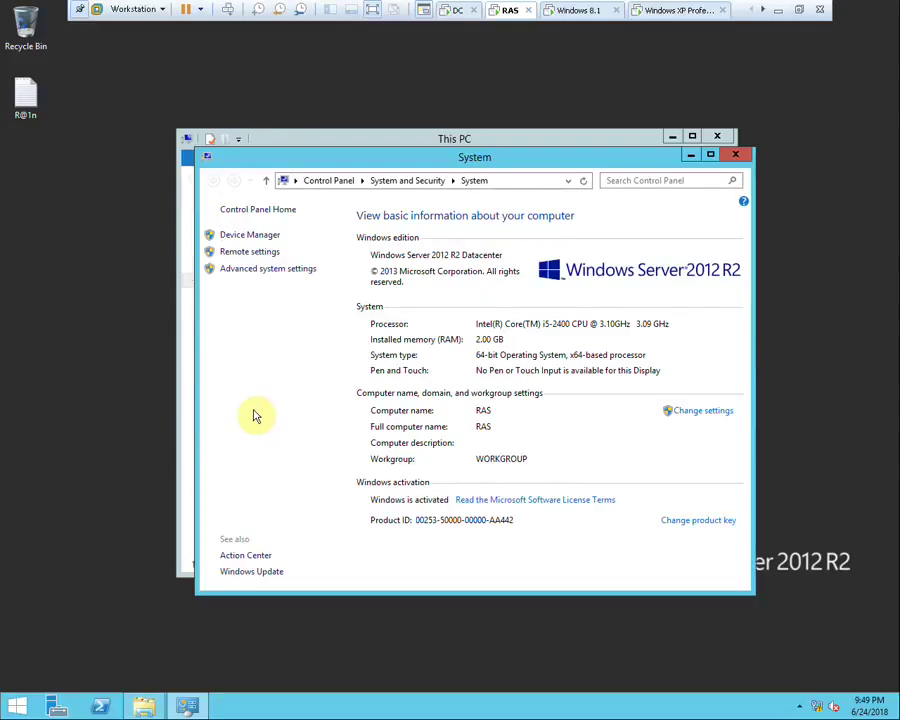
{"action": "left_click", "coordinate": [692, 414]}
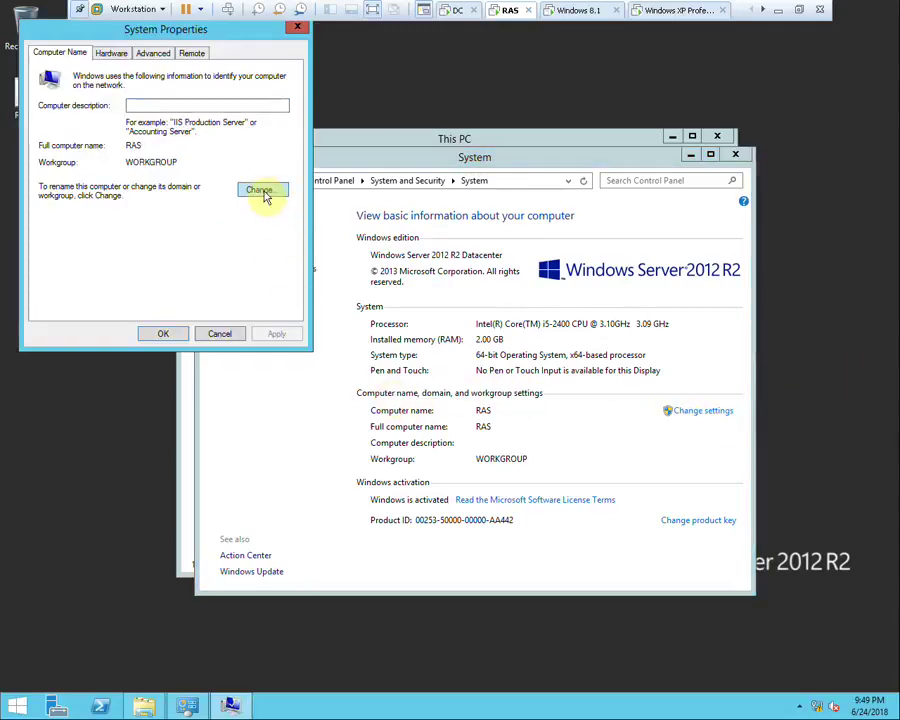
{"action": "left_click", "coordinate": [261, 190]}
Join the ABC.com domain using the domain administrator credentials
{"action": "left_click", "coordinate": [73, 221]}
{"action": "left_click", "coordinate": [84, 233]}
{"action": "type", "text": "ABC.com"}
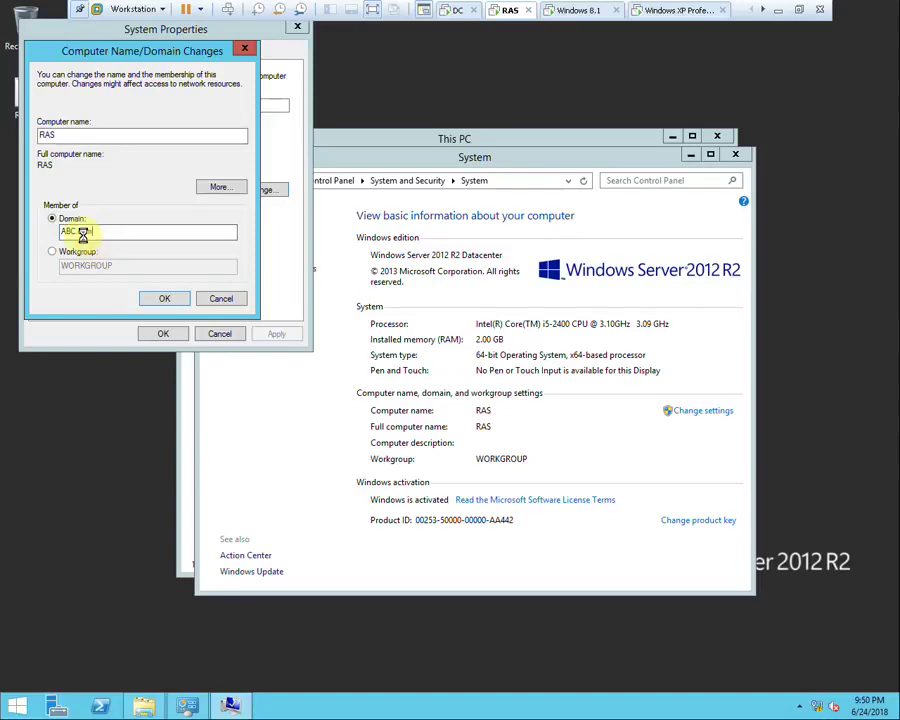
{"action": "left_click", "coordinate": [164, 298]}
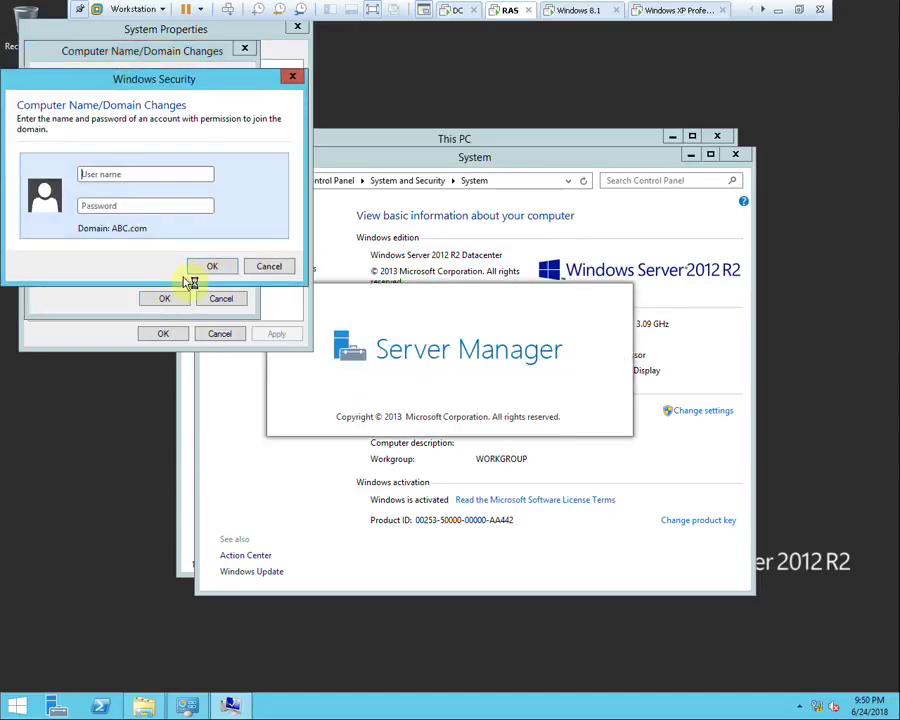
{"action": "type", "text": "admini"}
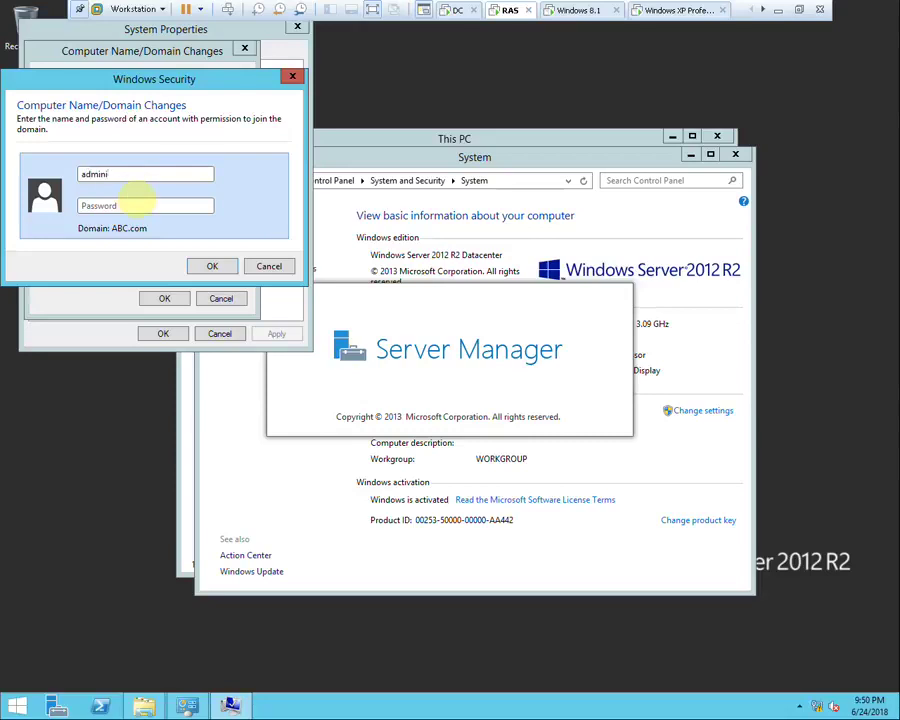
{"action": "type", "text": "strator"}
{"action": "key", "text": "Tab"}
{"action": "type", "text": "P"}
{"action": "key", "text": "Return"}
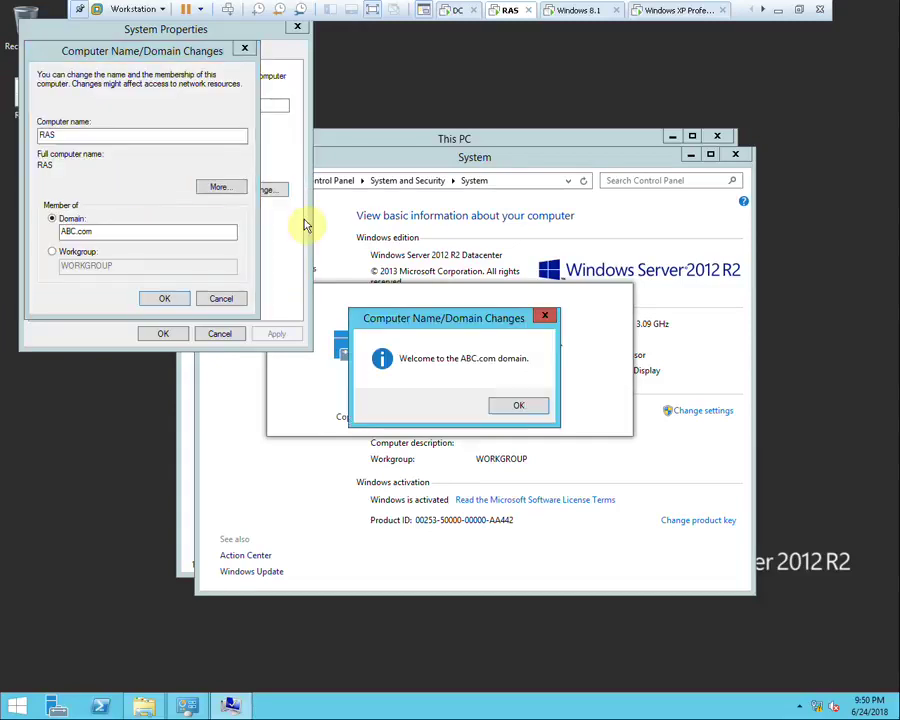
{"action": "left_click", "coordinate": [531, 404]}
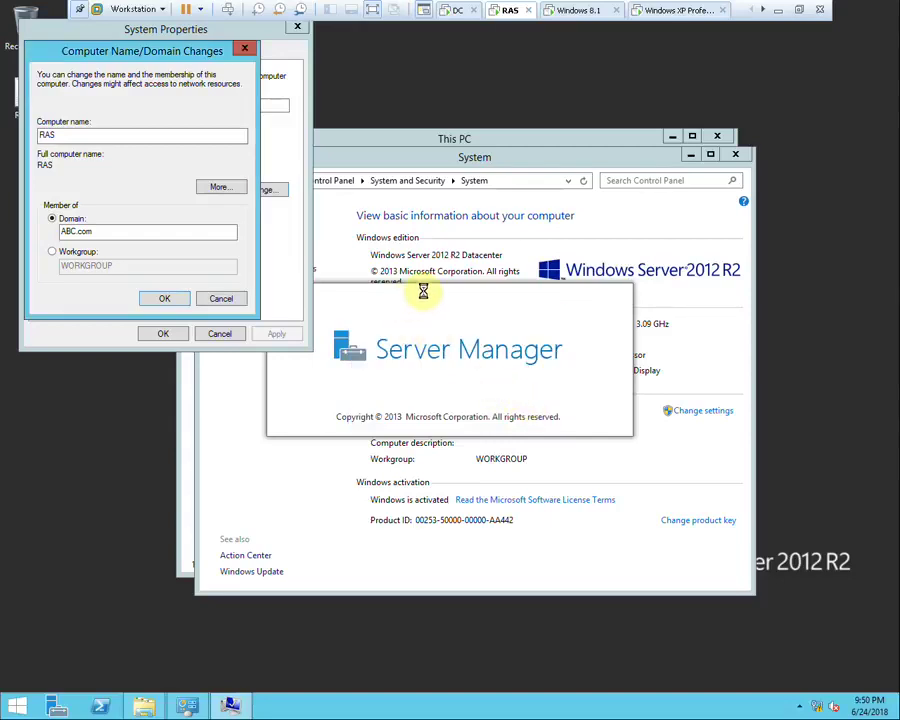
Acknowledge the restart notice, close System Properties and restart the server now
{"action": "left_click", "coordinate": [526, 370]}
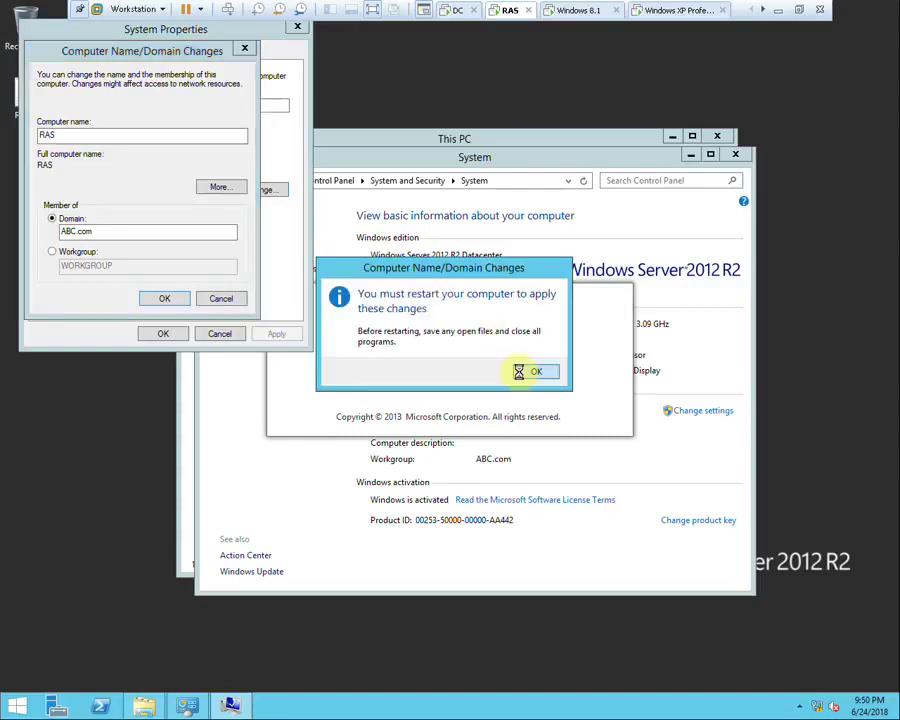
{"action": "left_click", "coordinate": [185, 335]}
{"action": "left_click", "coordinate": [458, 370]}
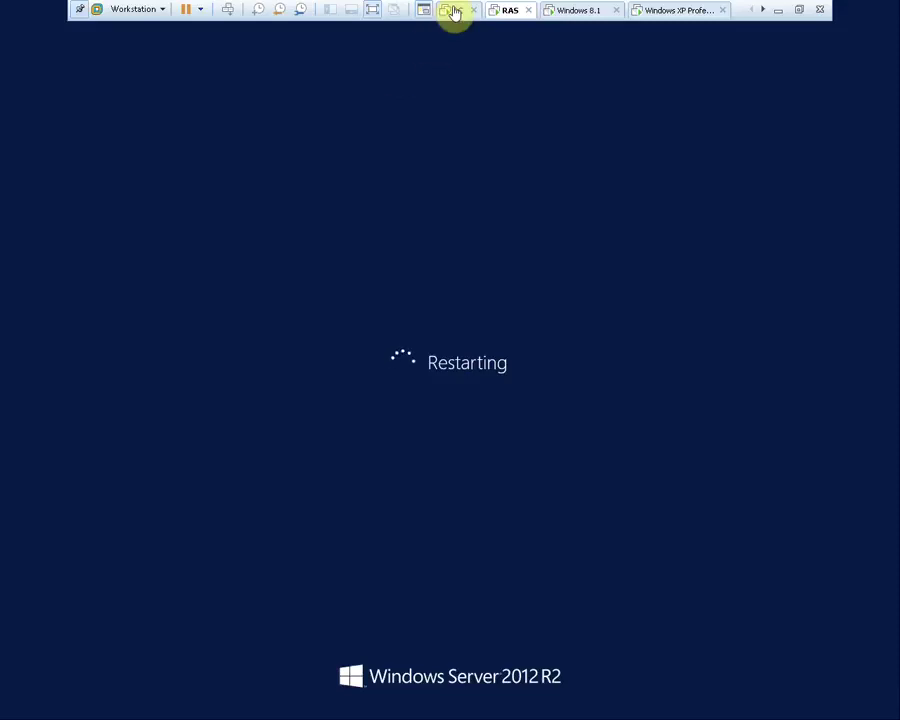
On the DC, maximize Network Policy Server and expand RADIUS Clients and Servers and Policies
{"action": "left_click", "coordinate": [453, 11]}
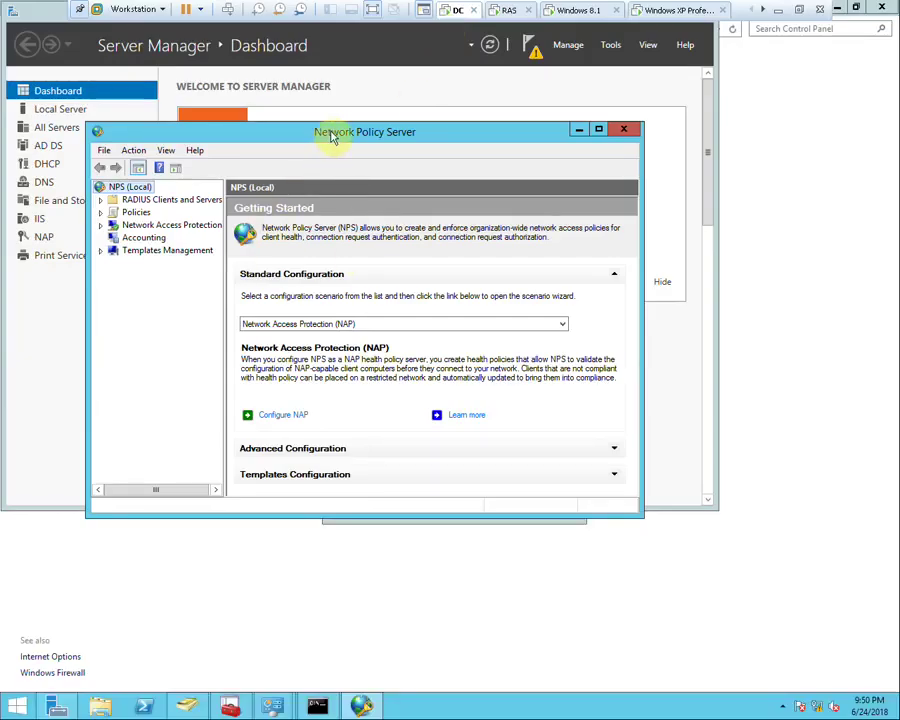
{"action": "double_click", "coordinate": [333, 133]}
{"action": "left_click", "coordinate": [60, 75]}
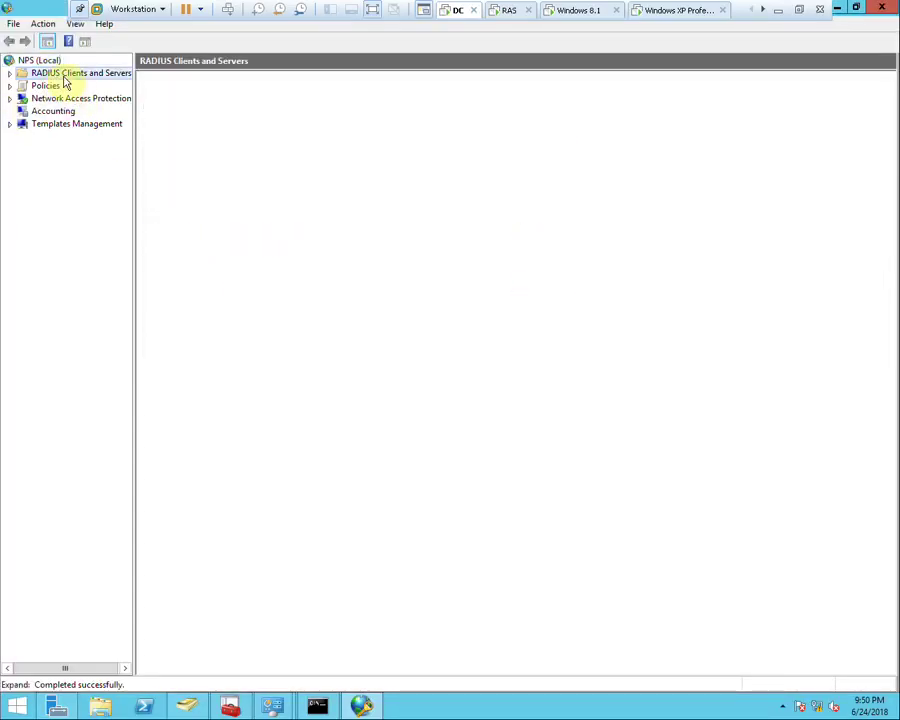
{"action": "left_click", "coordinate": [10, 73]}
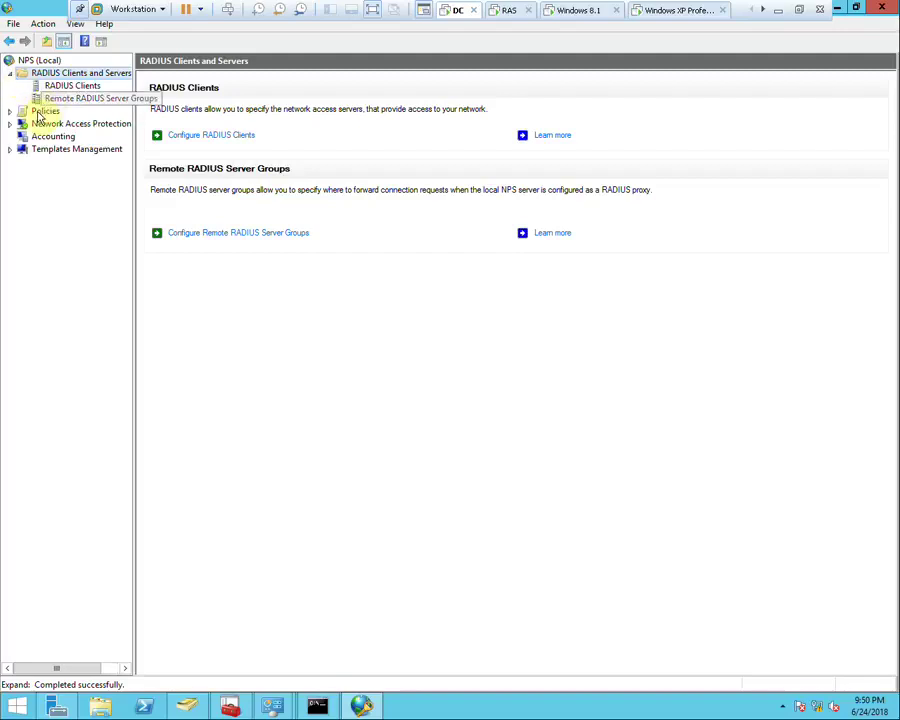
{"action": "left_click", "coordinate": [40, 111]}
{"action": "left_click", "coordinate": [13, 112]}
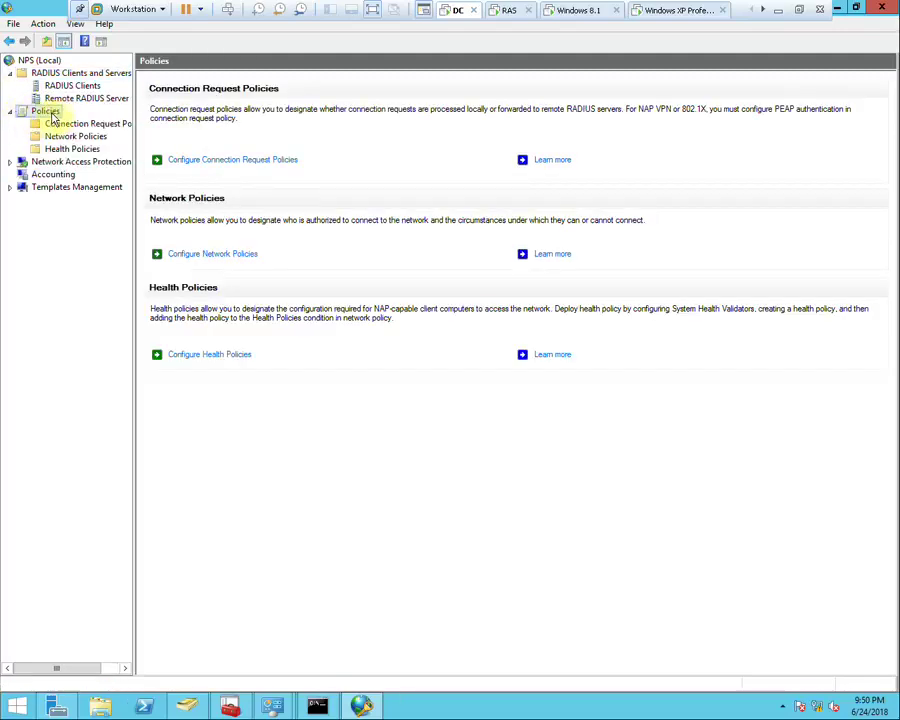
{"action": "right_click", "coordinate": [51, 117]}
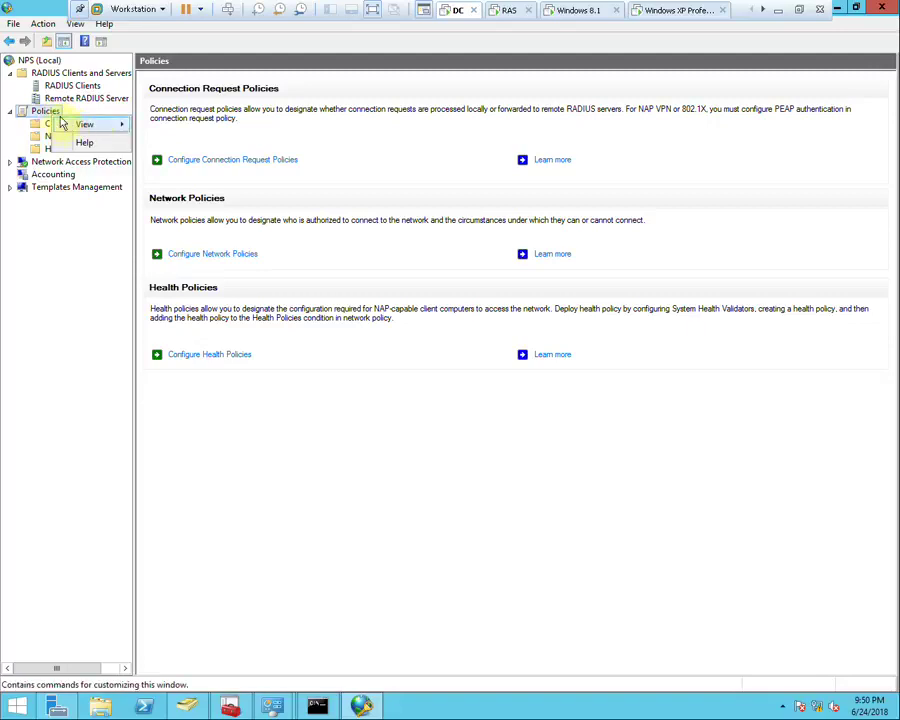
{"action": "left_click", "coordinate": [238, 177]}
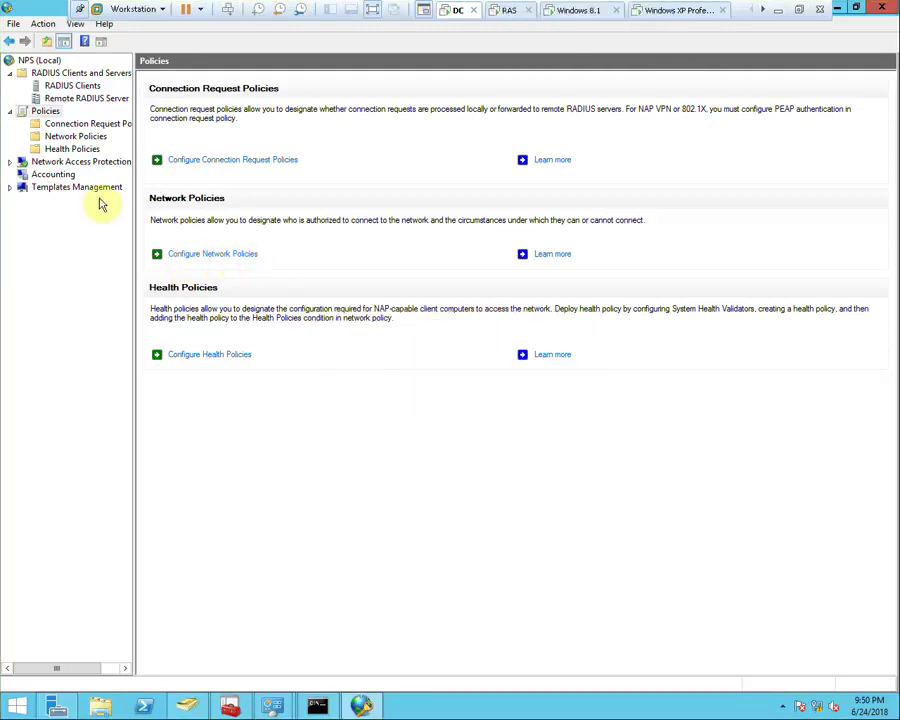
Start a new network policy named VPN using the Remote Access Server (VPN-Dial up) type
{"action": "left_click", "coordinate": [63, 139]}
{"action": "right_click", "coordinate": [78, 141]}
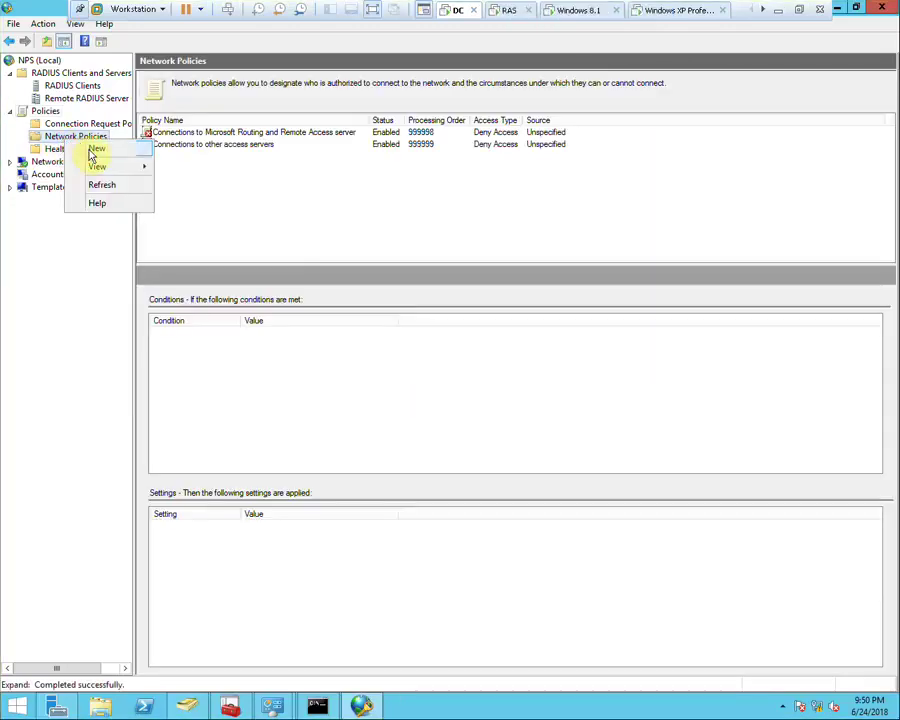
{"action": "left_click", "coordinate": [94, 150]}
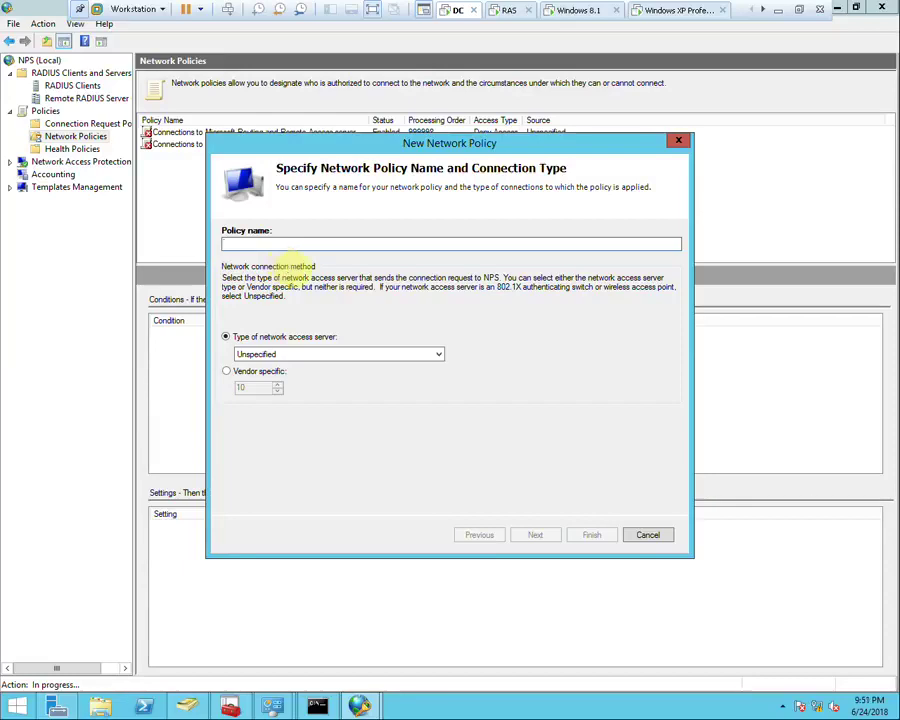
{"action": "type", "text": "VPN"}
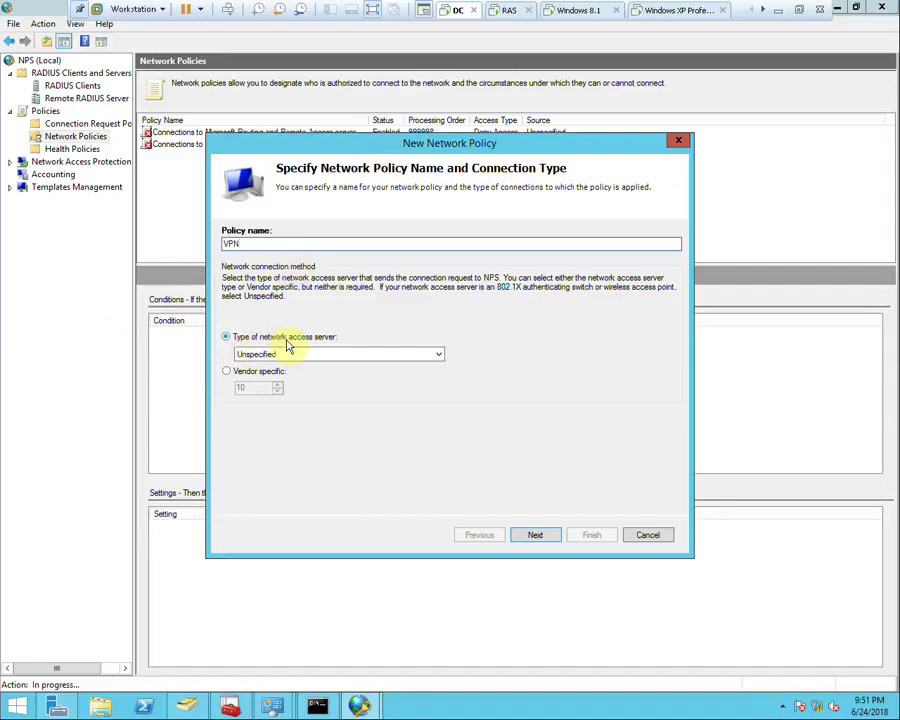
{"action": "left_click", "coordinate": [287, 356]}
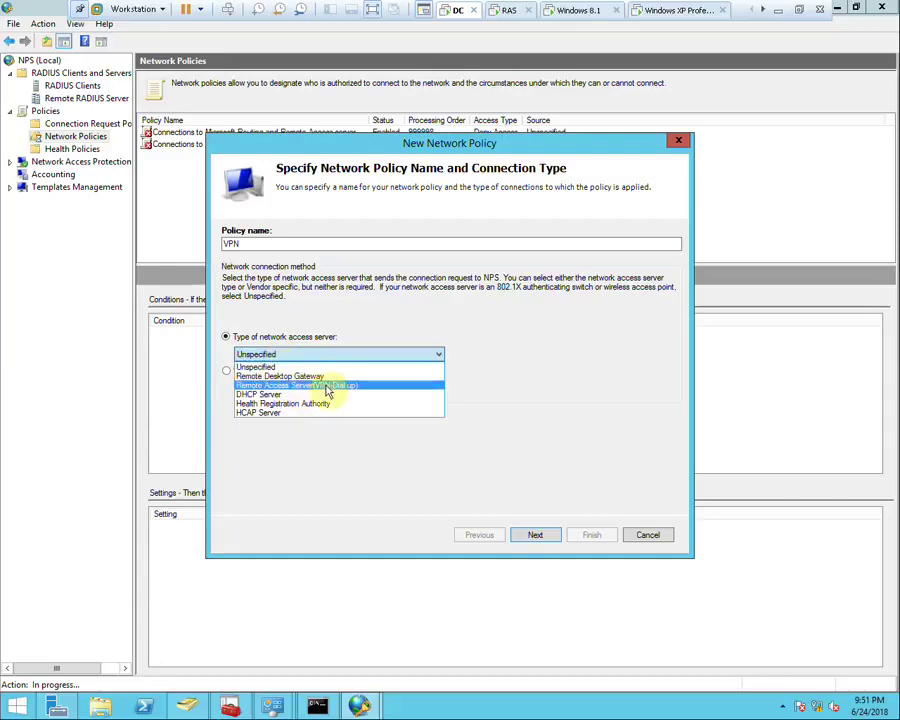
{"action": "left_click", "coordinate": [400, 388]}
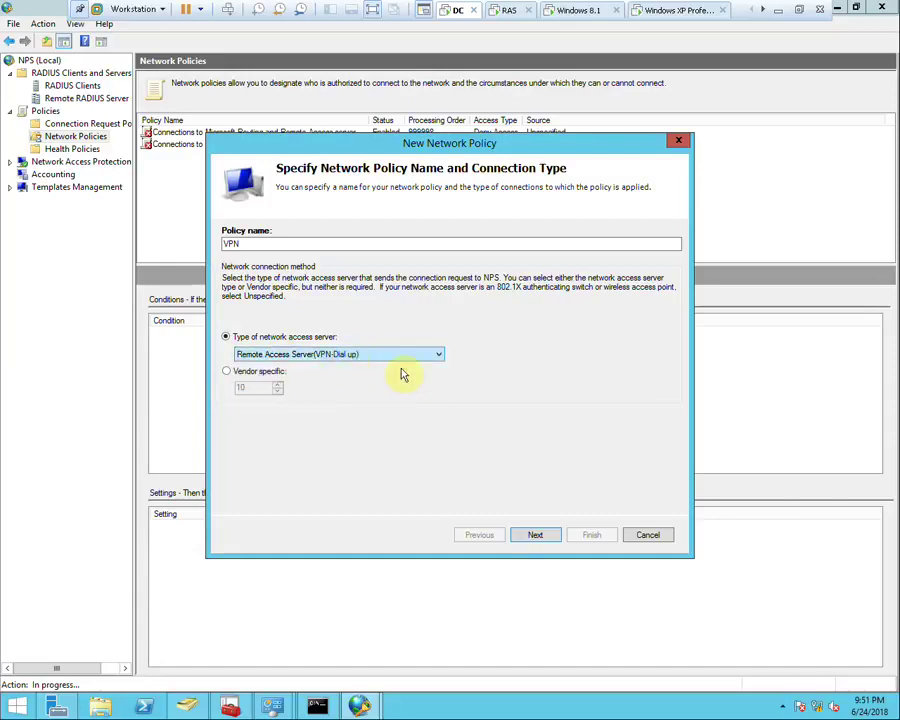
{"action": "left_click", "coordinate": [537, 535]}
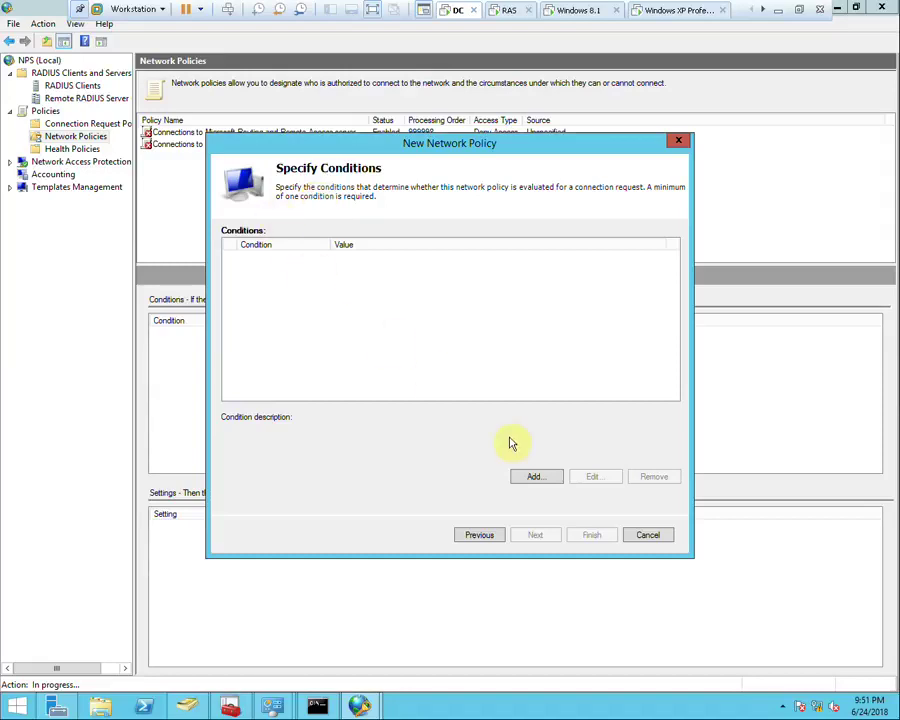
Pick Windows Groups as a condition, then begin and cancel a new group in the User container
{"action": "left_click", "coordinate": [537, 477]}
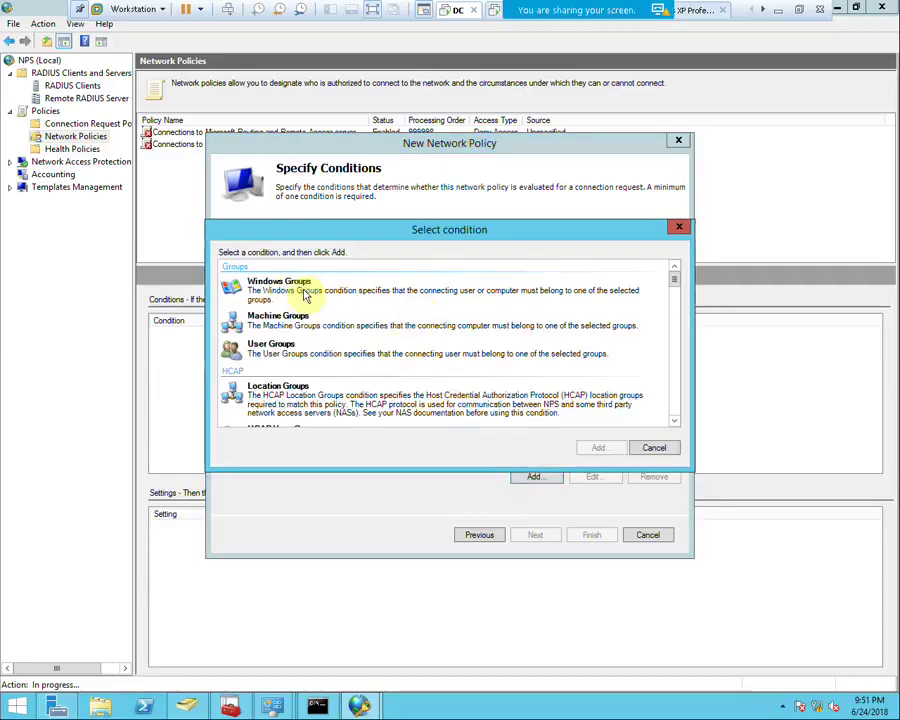
{"action": "left_click", "coordinate": [276, 294]}
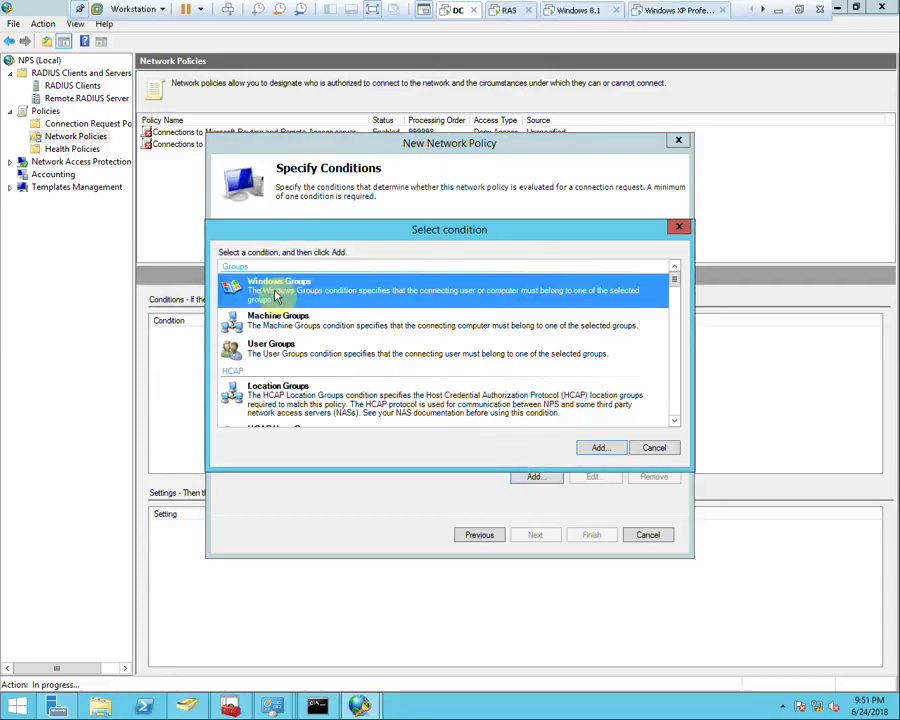
{"action": "left_click", "coordinate": [185, 704]}
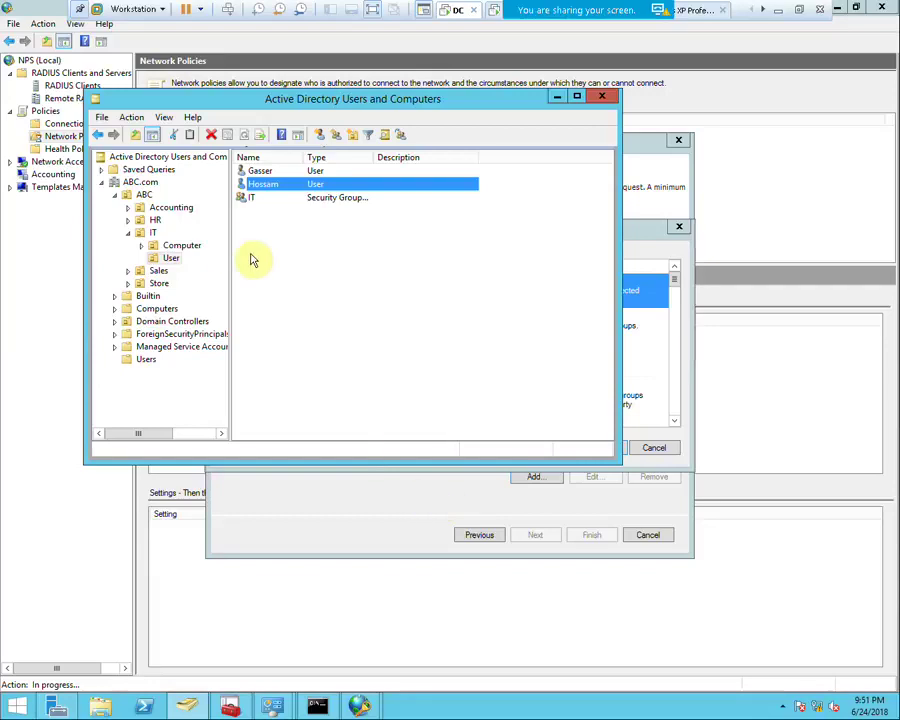
{"action": "right_click", "coordinate": [285, 244]}
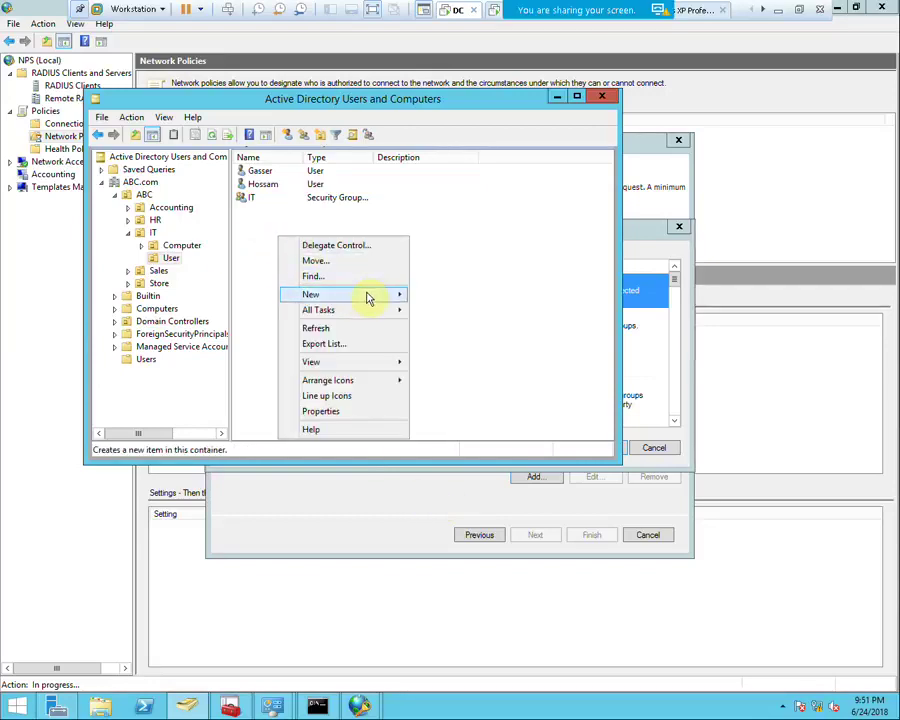
{"action": "mouse_move", "coordinate": [368, 295]}
{"action": "left_click", "coordinate": [440, 326]}
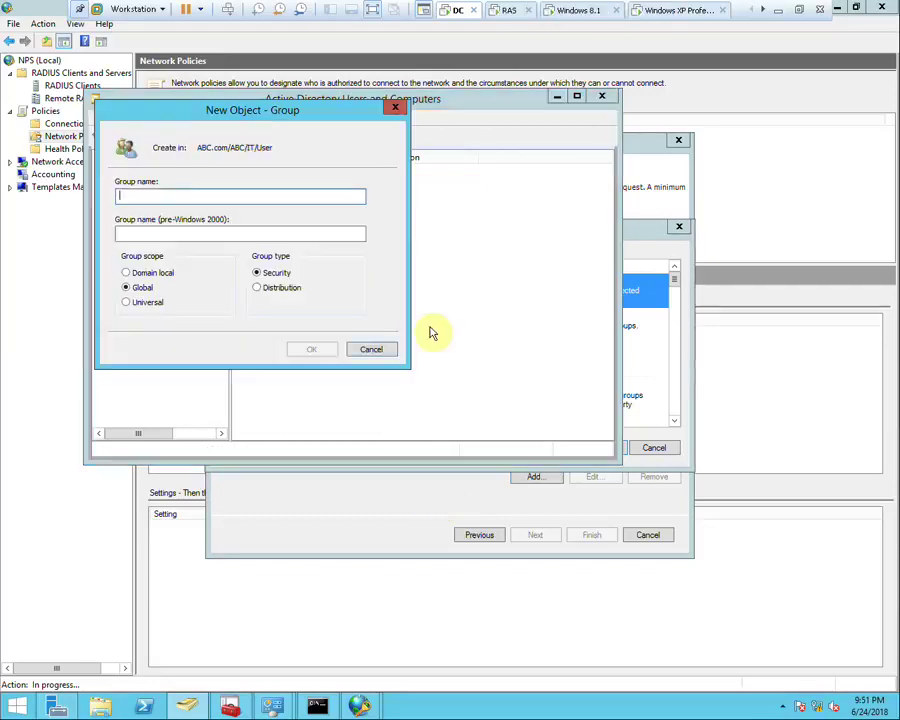
{"action": "left_click", "coordinate": [370, 349]}
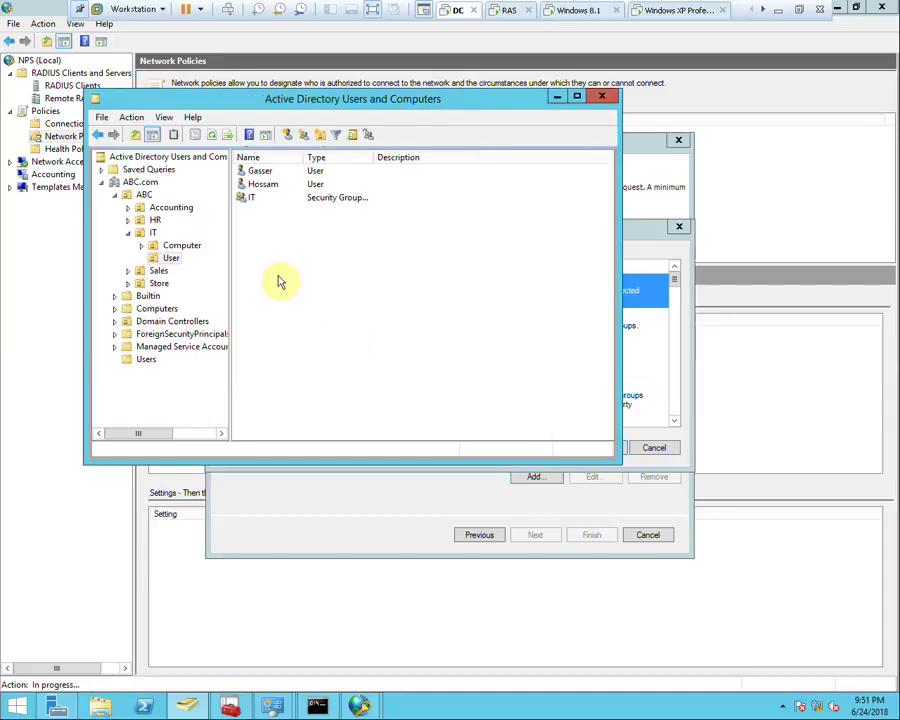
Create a group named VPN in the ABC organizational unit and return to the policy wizard
{"action": "right_click", "coordinate": [141, 195]}
{"action": "left_click", "coordinate": [139, 195]}
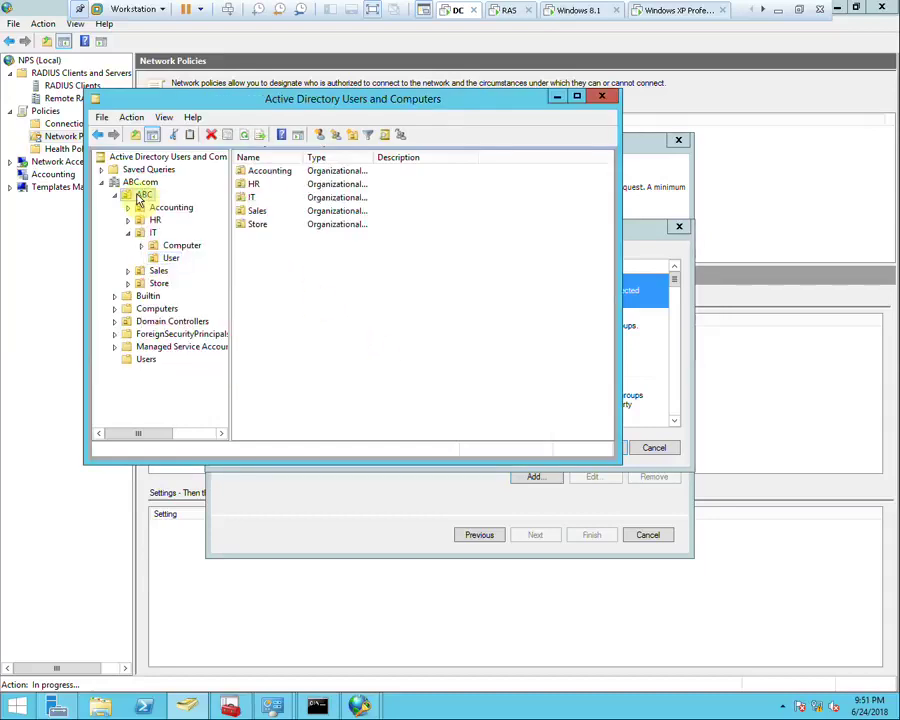
{"action": "right_click", "coordinate": [292, 262]}
{"action": "mouse_move", "coordinate": [366, 317]}
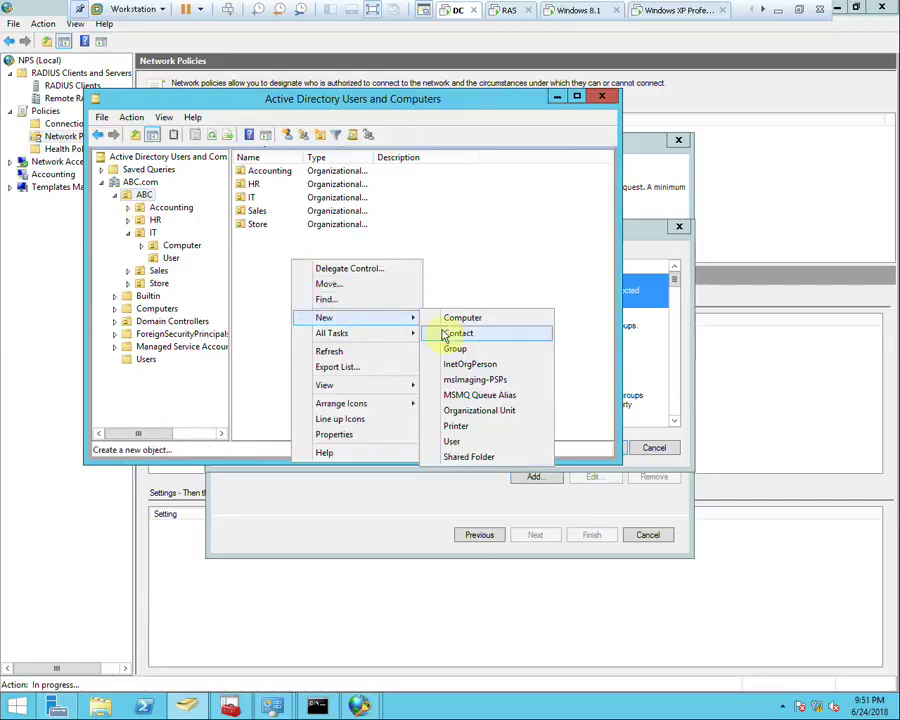
{"action": "left_click", "coordinate": [452, 350]}
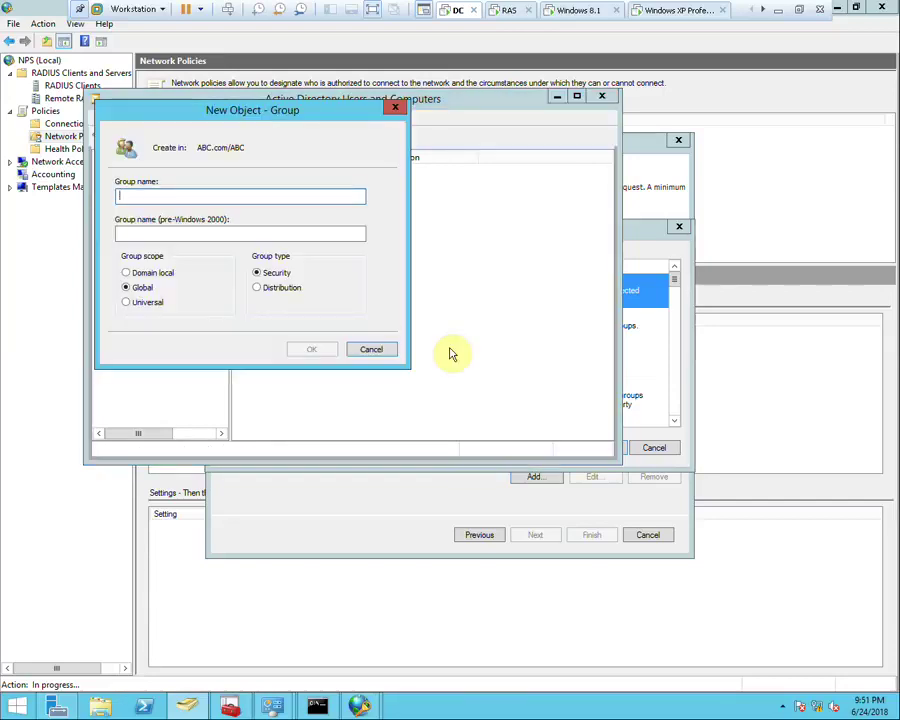
{"action": "type", "text": "VPN"}
{"action": "left_click", "coordinate": [313, 348]}
{"action": "left_click", "coordinate": [352, 500]}
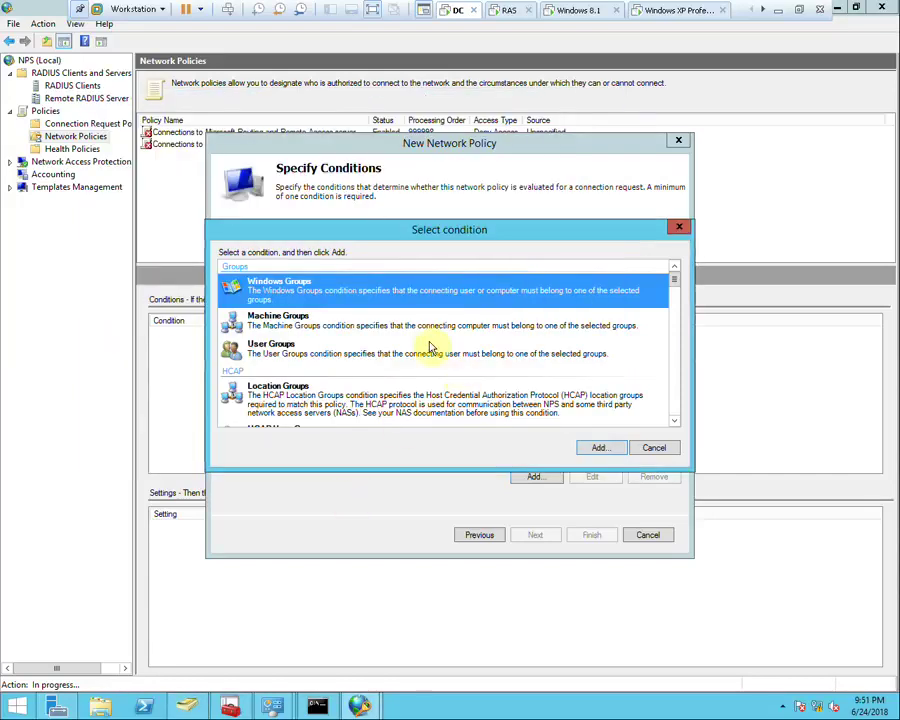
Add the ABC\VPN group as the Windows Groups condition, correcting a mistyped name
{"action": "left_click", "coordinate": [597, 447]}
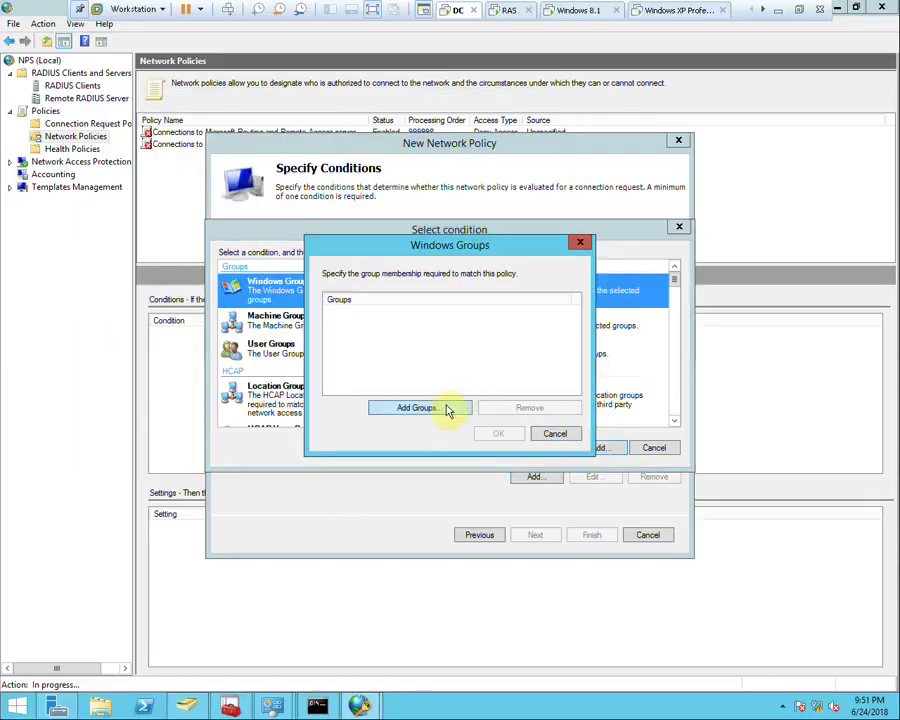
{"action": "left_click", "coordinate": [448, 409]}
{"action": "type", "text": "v"}
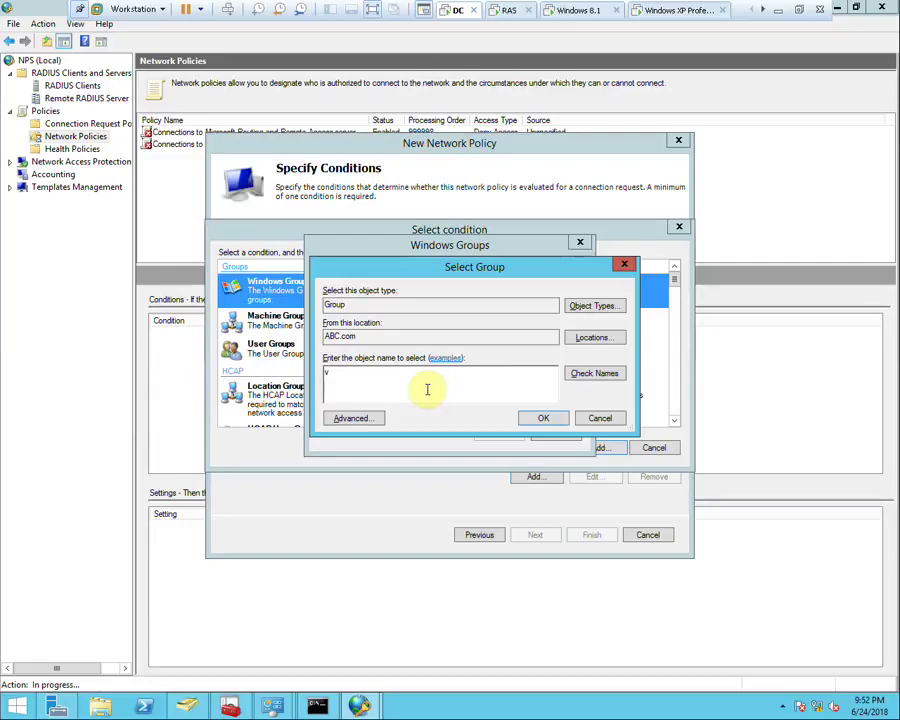
{"action": "type", "text": "pn"}
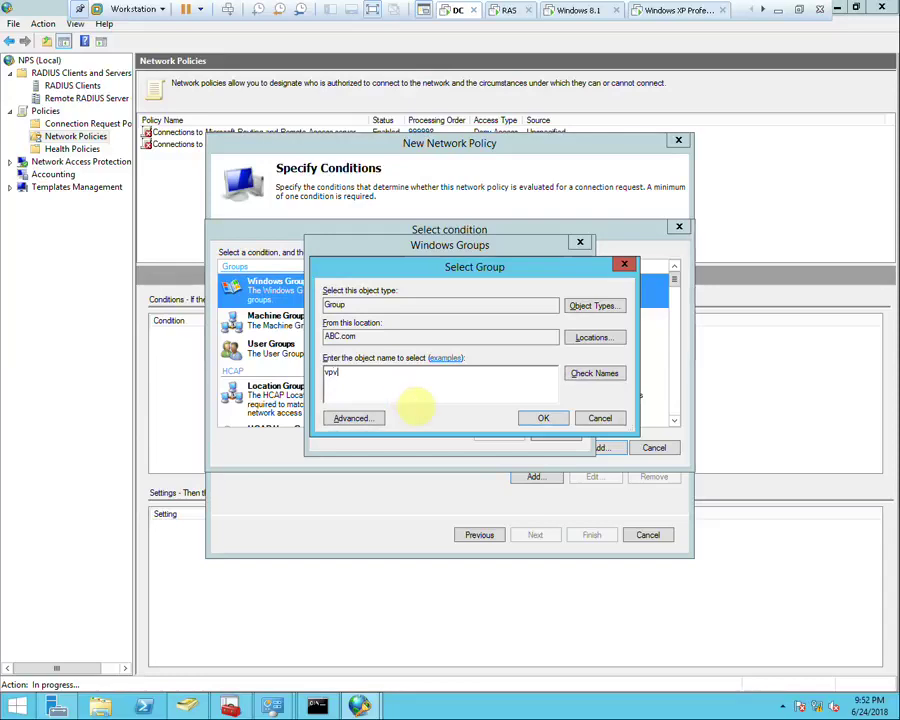
{"action": "key", "text": "Return"}
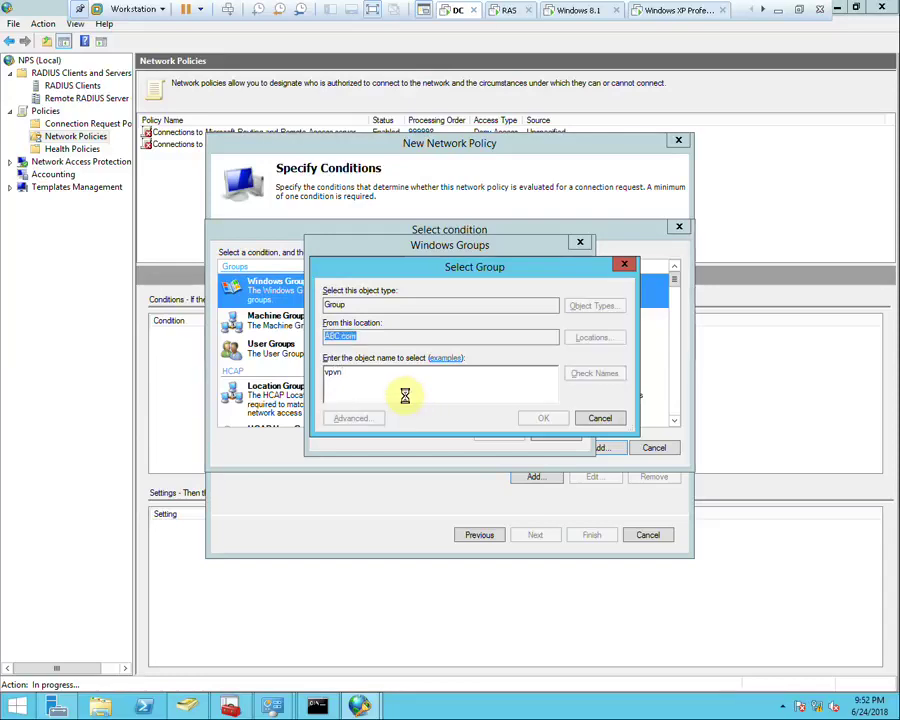
{"action": "left_click", "coordinate": [458, 369]}
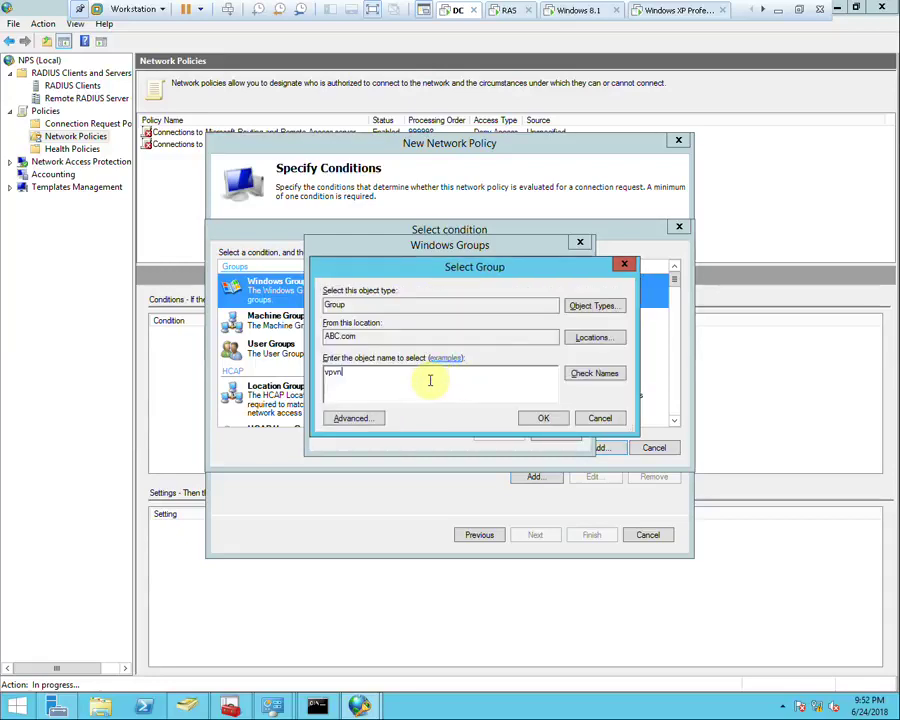
{"action": "key", "text": "BackSpace"}
{"action": "key", "text": "BackSpace"}
{"action": "key", "text": "BackSpace"}
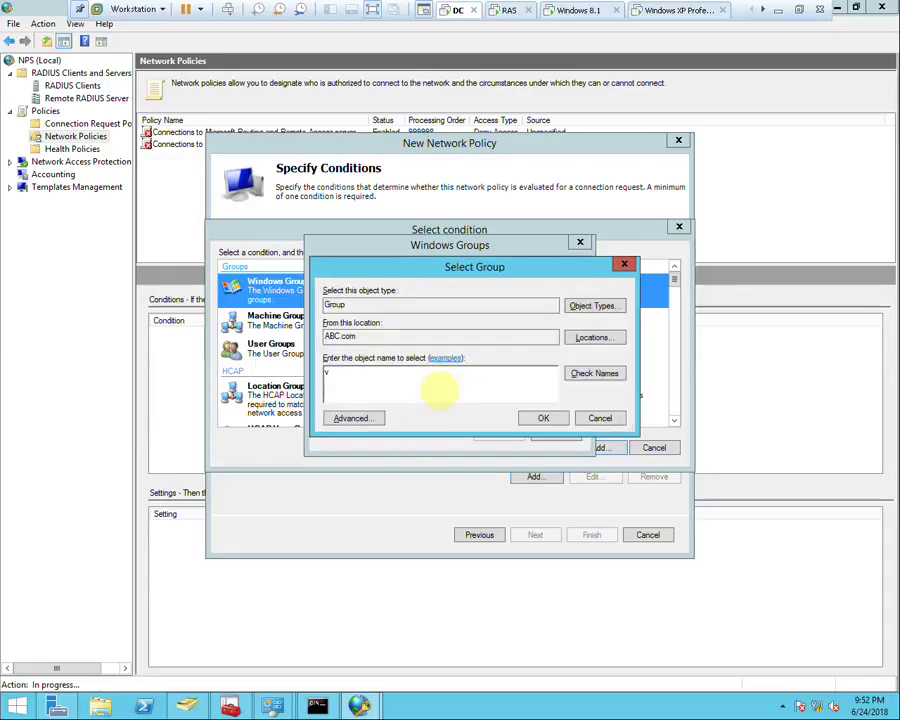
{"action": "type", "text": "pn"}
{"action": "key", "text": "ctrl+k"}
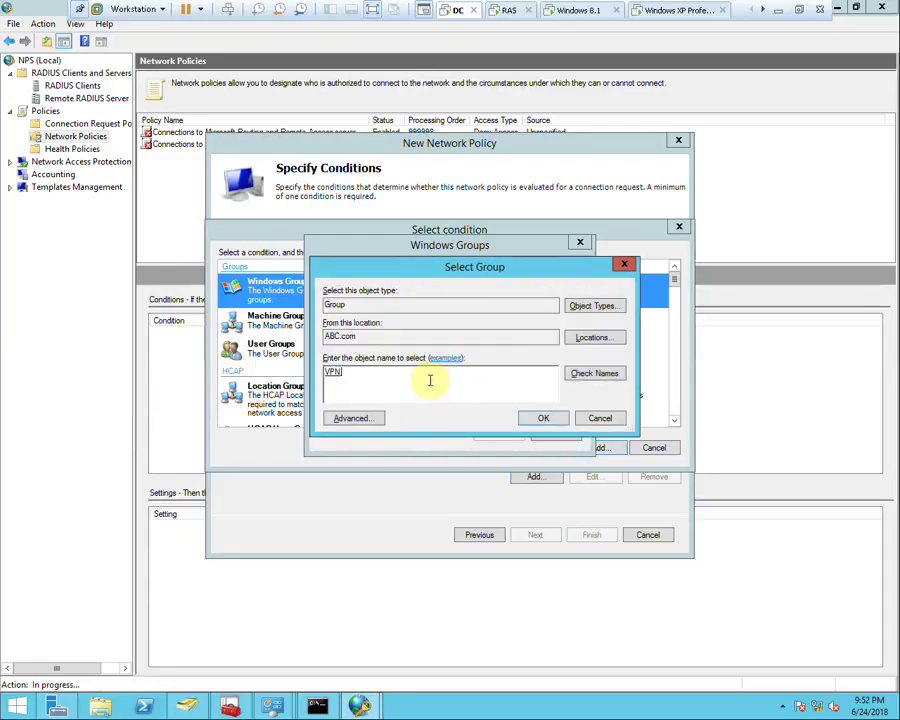
{"action": "left_click", "coordinate": [541, 418]}
{"action": "left_click", "coordinate": [510, 432]}
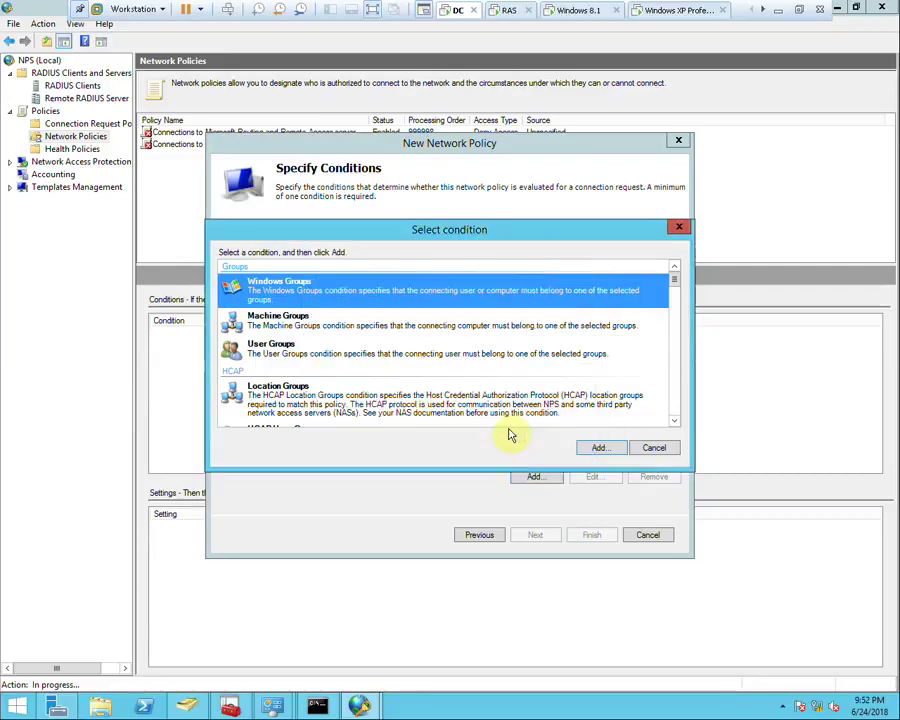
{"action": "left_click", "coordinate": [588, 446]}
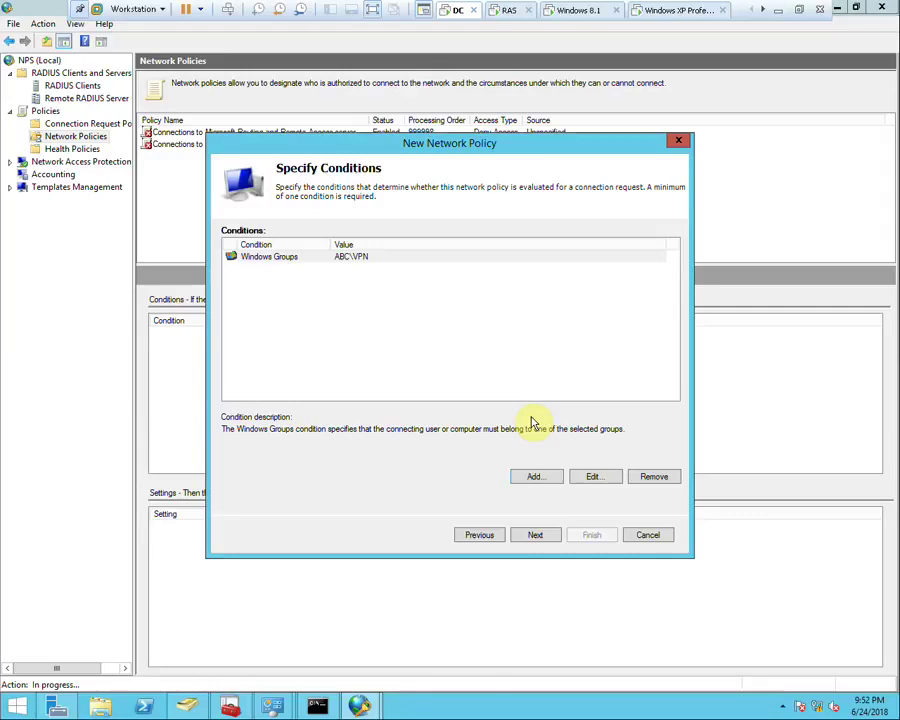
Browse the condition types and select Day and Time Restrictions
{"action": "left_click", "coordinate": [536, 476]}
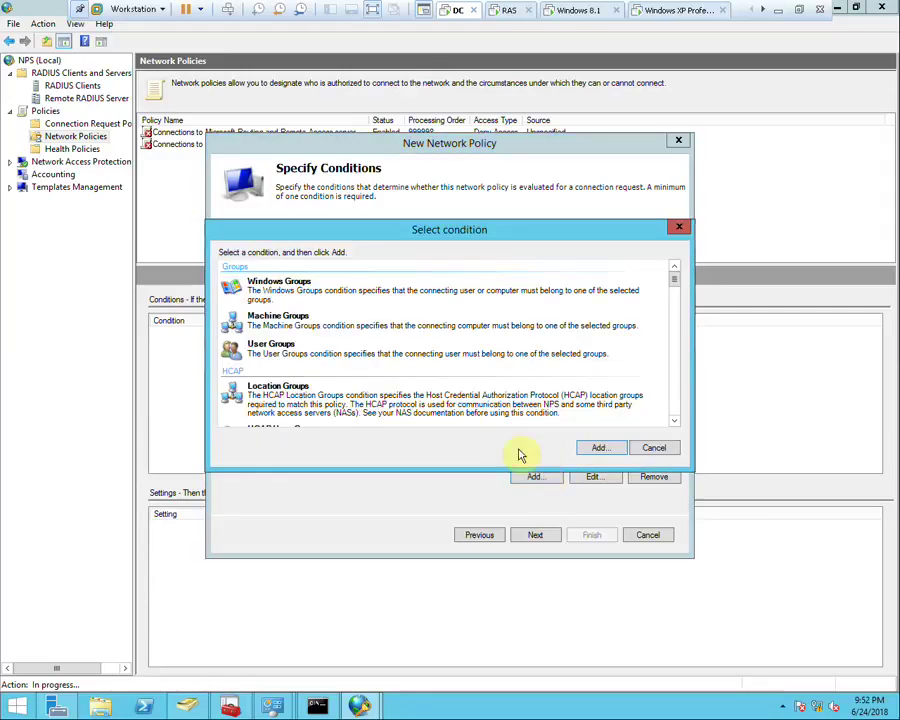
{"action": "left_click", "coordinate": [302, 329]}
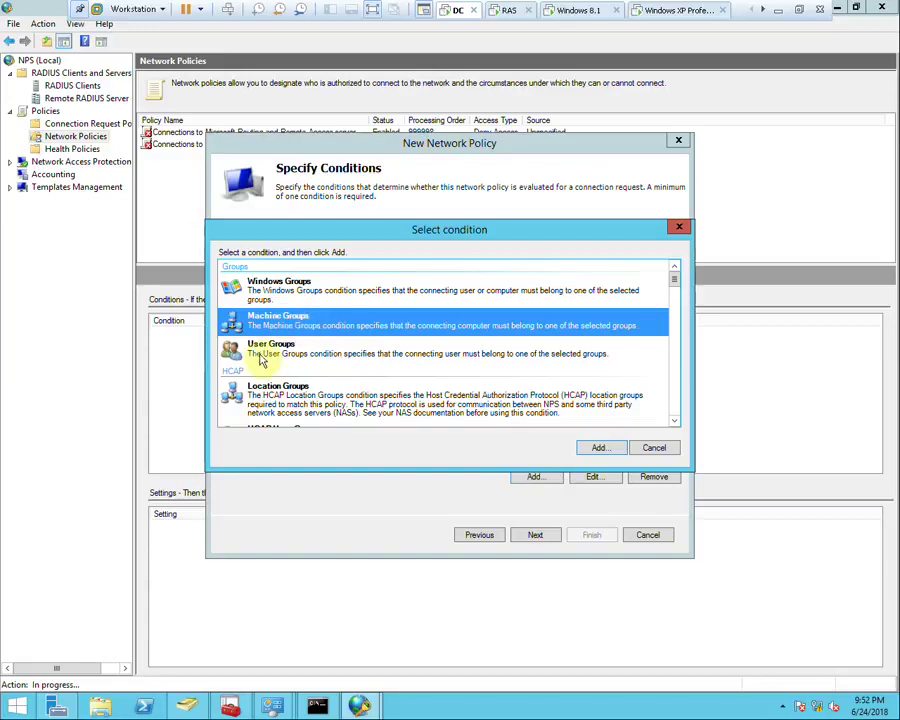
{"action": "left_click", "coordinate": [314, 355]}
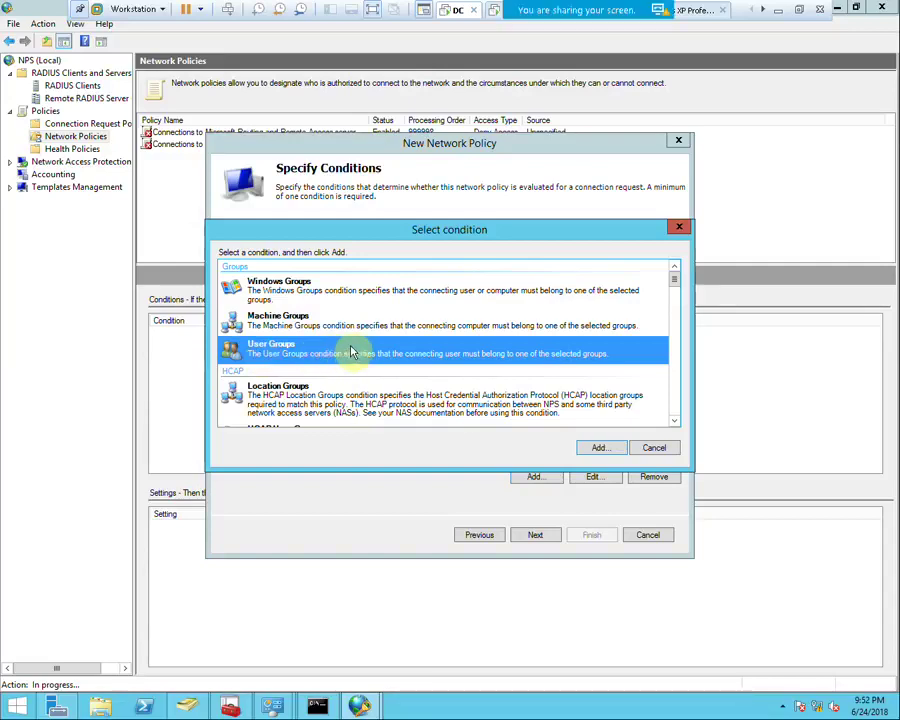
{"action": "scroll", "coordinate": [340, 358], "scroll_direction": "down", "scroll_amount": 2}
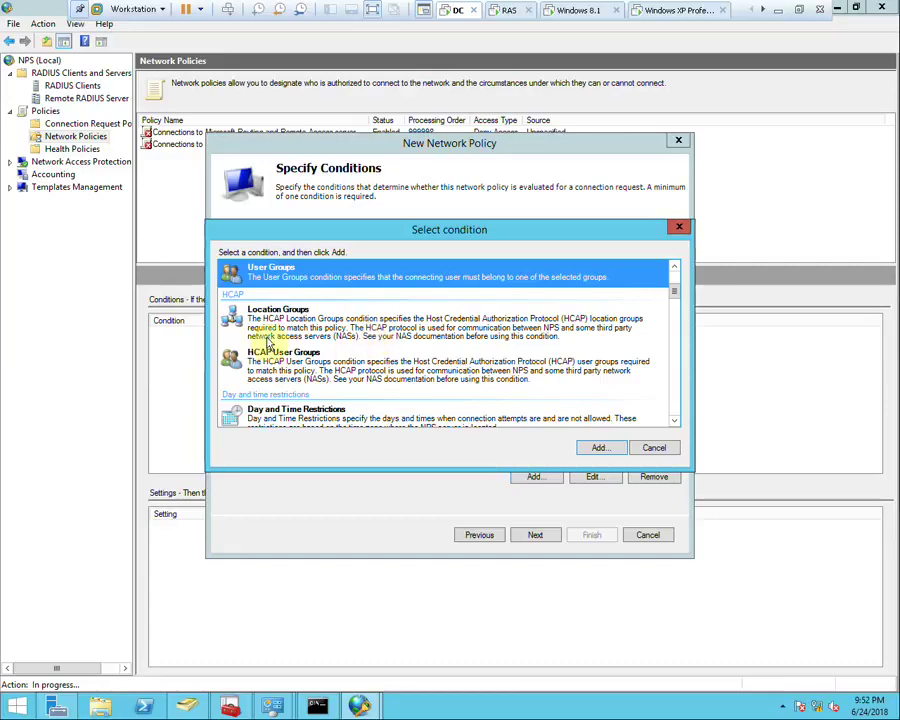
{"action": "left_click", "coordinate": [298, 328]}
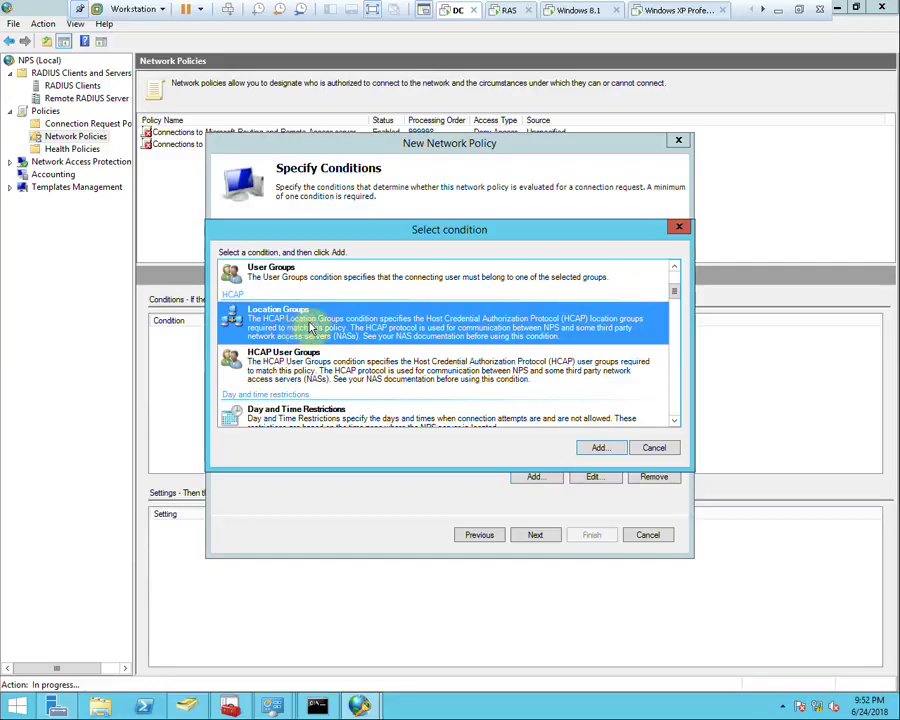
{"action": "left_click", "coordinate": [302, 411]}
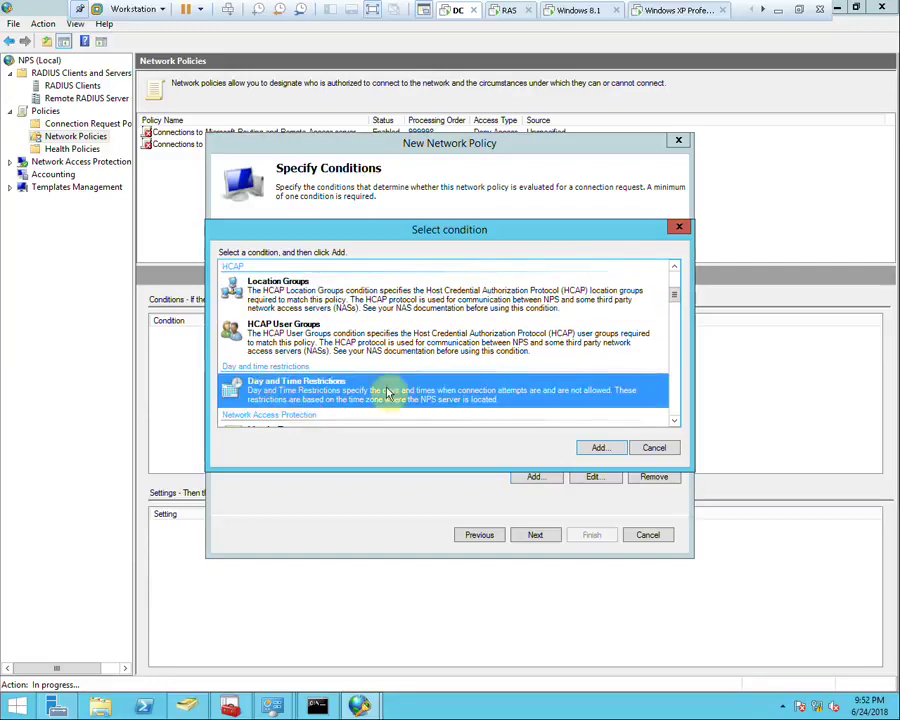
Permit access Sunday through Thursday from 6 PM to midnight
{"action": "left_click", "coordinate": [598, 450]}
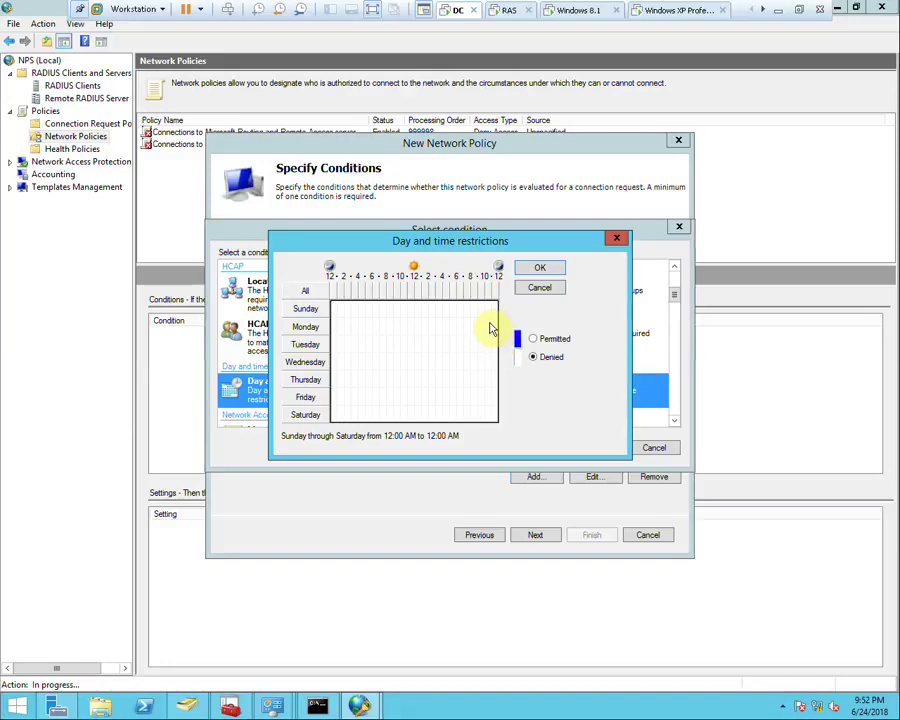
{"action": "left_click_drag", "start_coordinate": [495, 310], "coordinate": [460, 381]}
{"action": "left_click", "coordinate": [541, 341]}
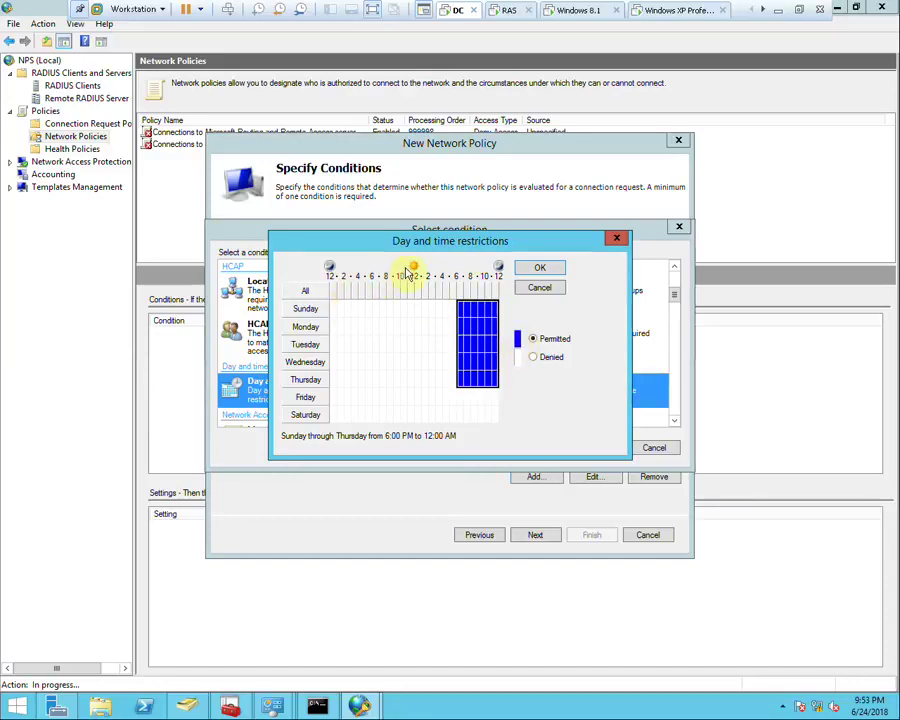
{"action": "left_click", "coordinate": [539, 269]}
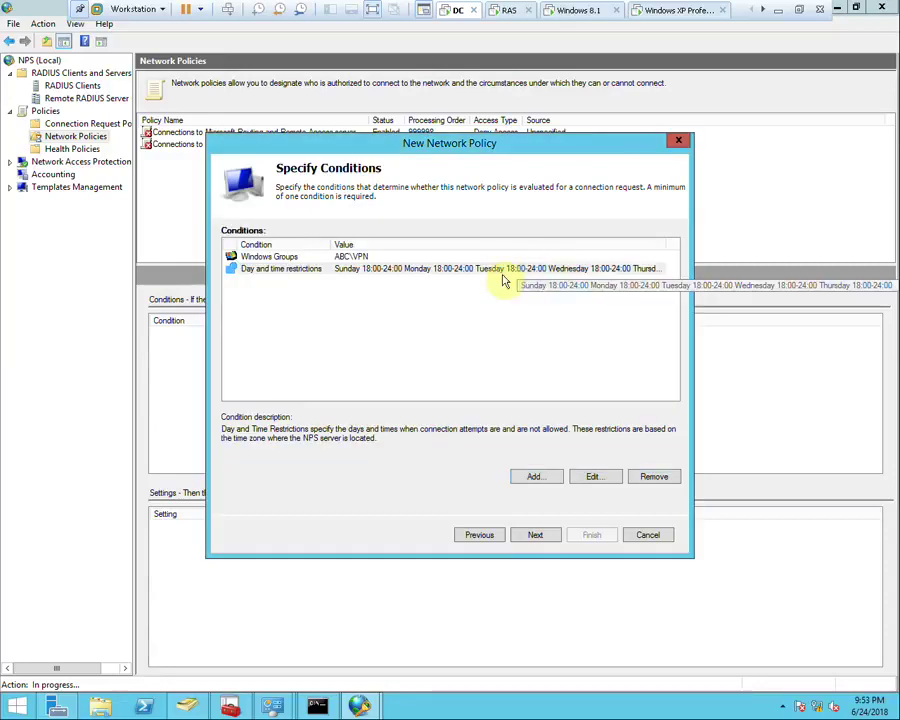
{"action": "left_click", "coordinate": [532, 476]}
{"action": "left_click", "coordinate": [265, 392]}
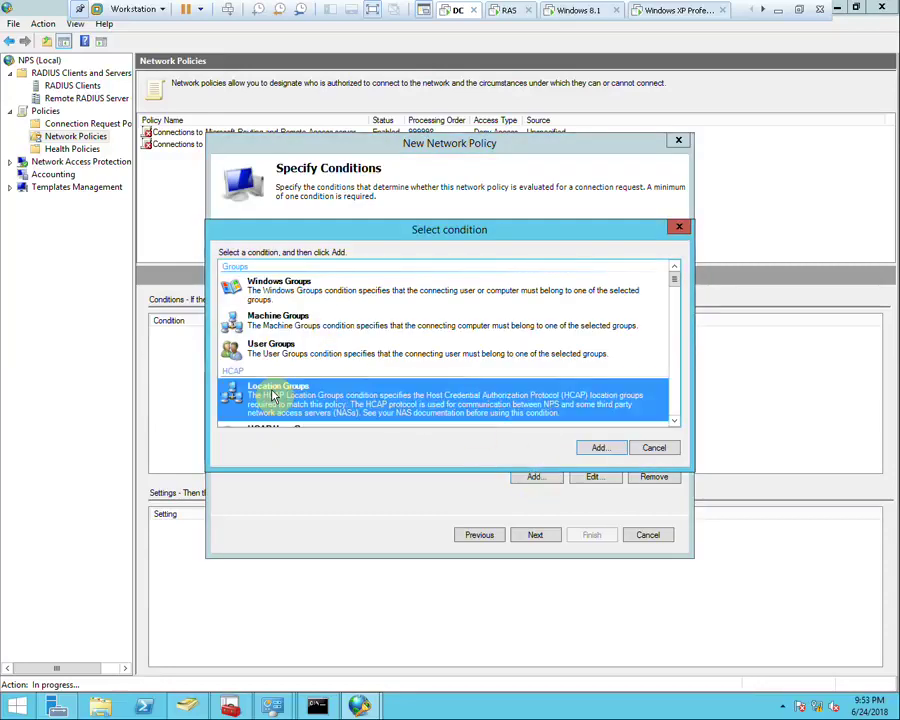
{"action": "scroll", "coordinate": [275, 395], "scroll_direction": "down", "scroll_amount": 2}
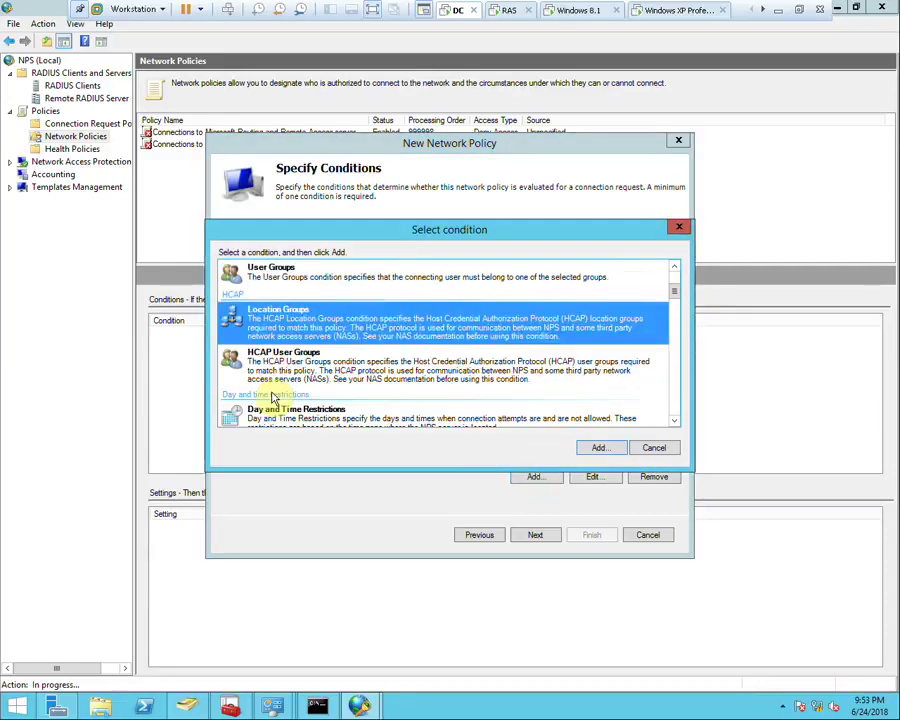
{"action": "left_click", "coordinate": [294, 368]}
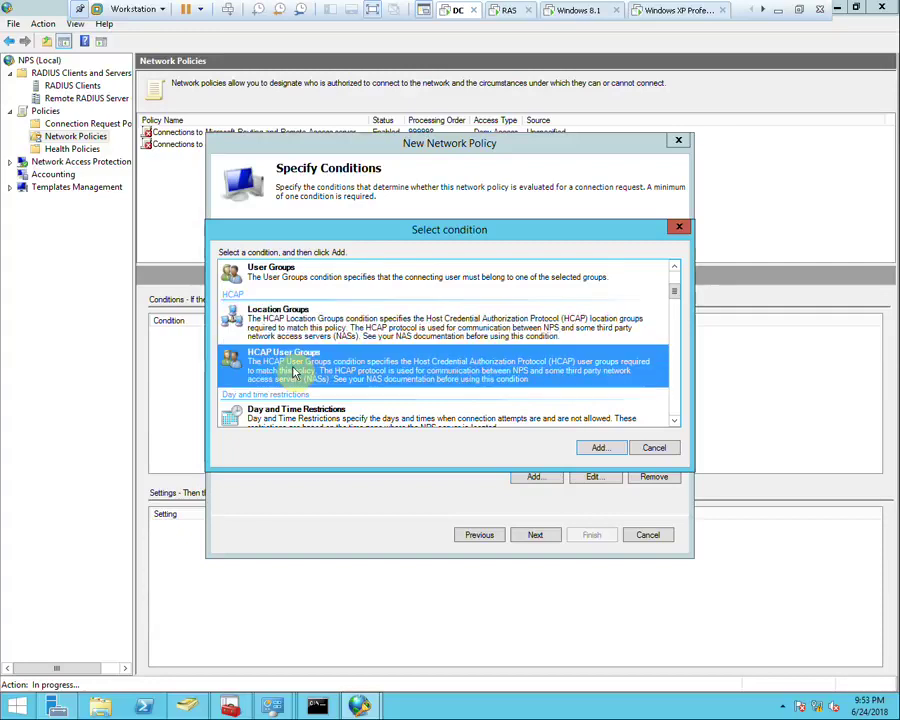
{"action": "left_click", "coordinate": [590, 448]}
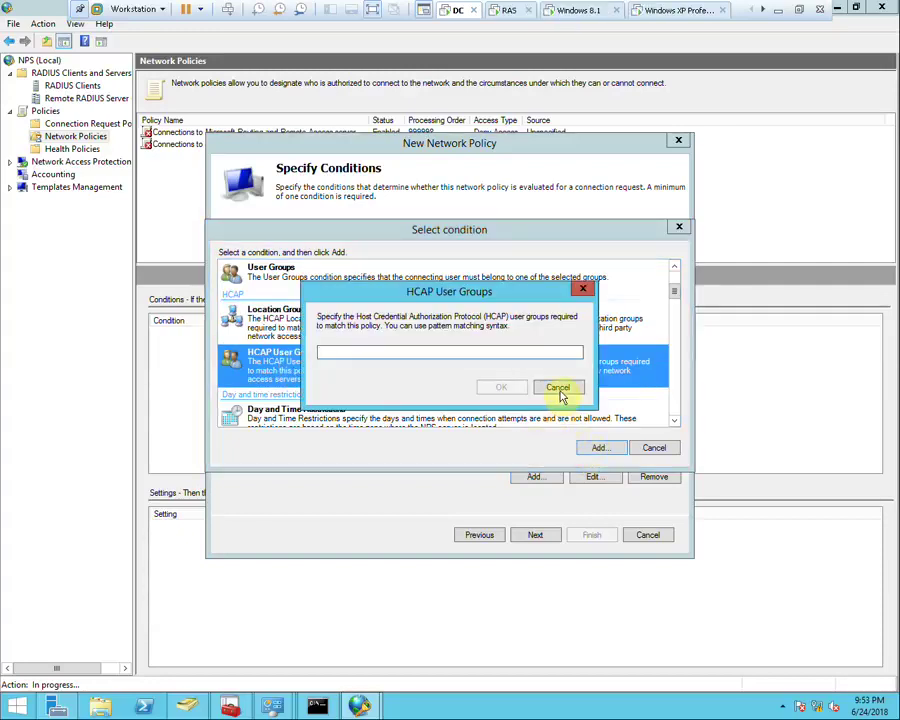
{"action": "left_click", "coordinate": [558, 388]}
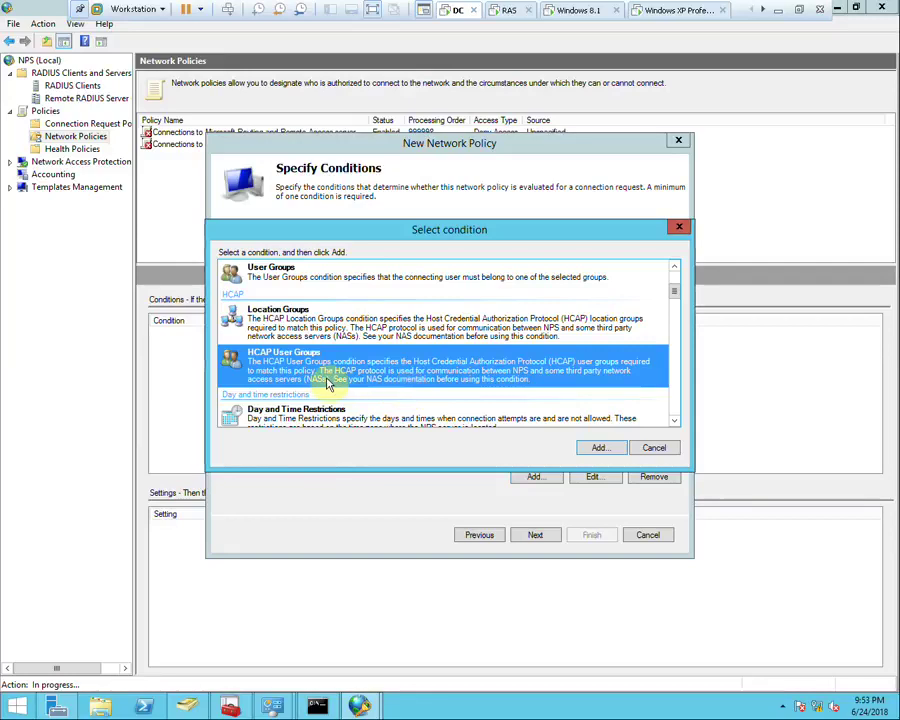
{"action": "scroll", "coordinate": [336, 420], "scroll_direction": "down", "scroll_amount": 5}
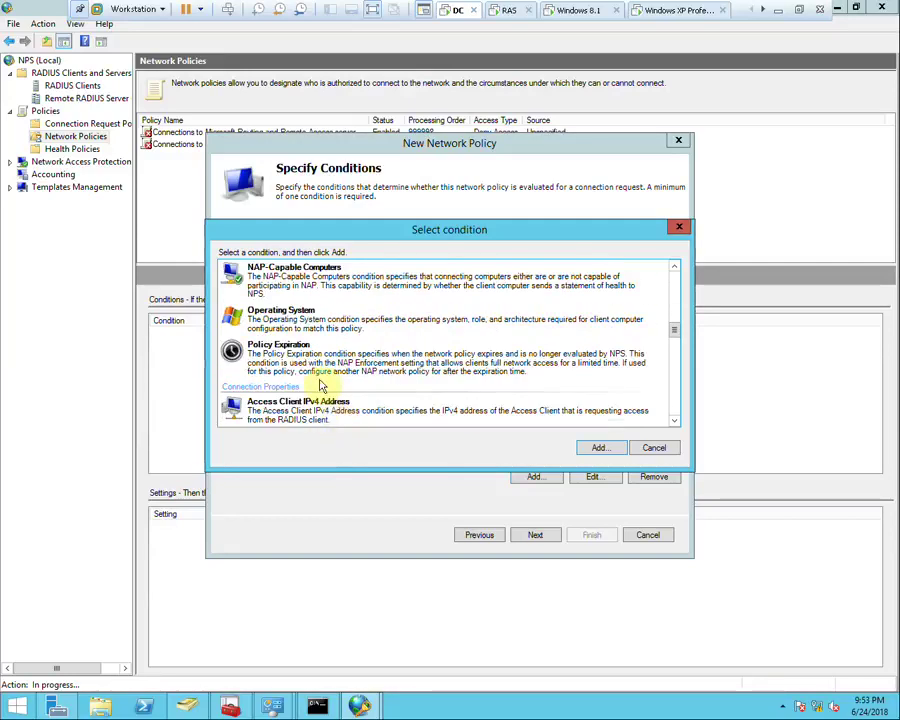
{"action": "scroll", "coordinate": [310, 370], "scroll_direction": "up", "scroll_amount": 3}
{"action": "scroll", "coordinate": [300, 312], "scroll_direction": "up", "scroll_amount": 2}
{"action": "left_click", "coordinate": [290, 300]}
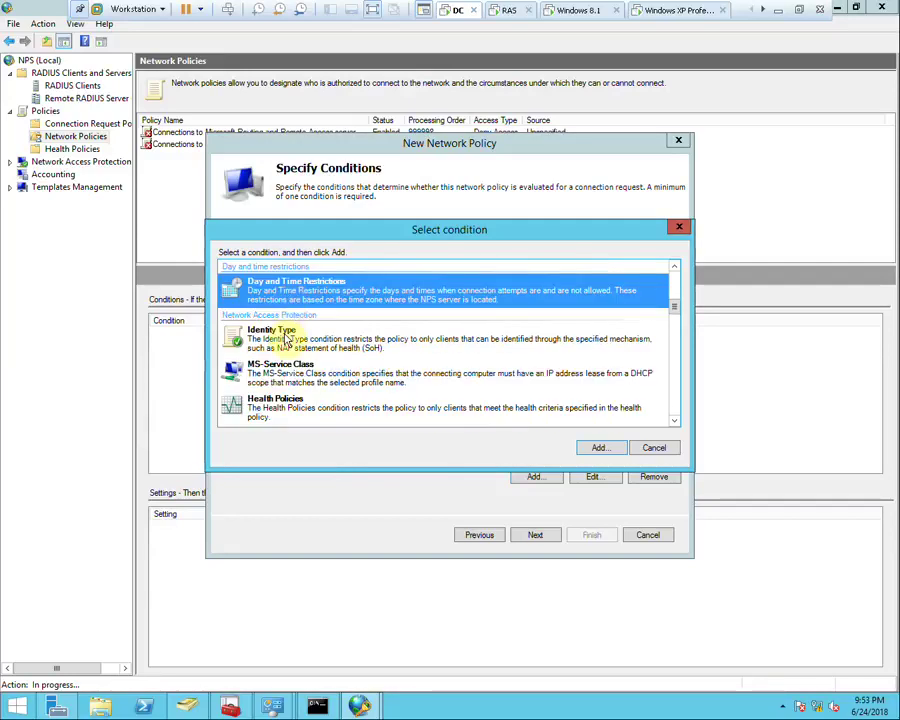
{"action": "left_click", "coordinate": [292, 341]}
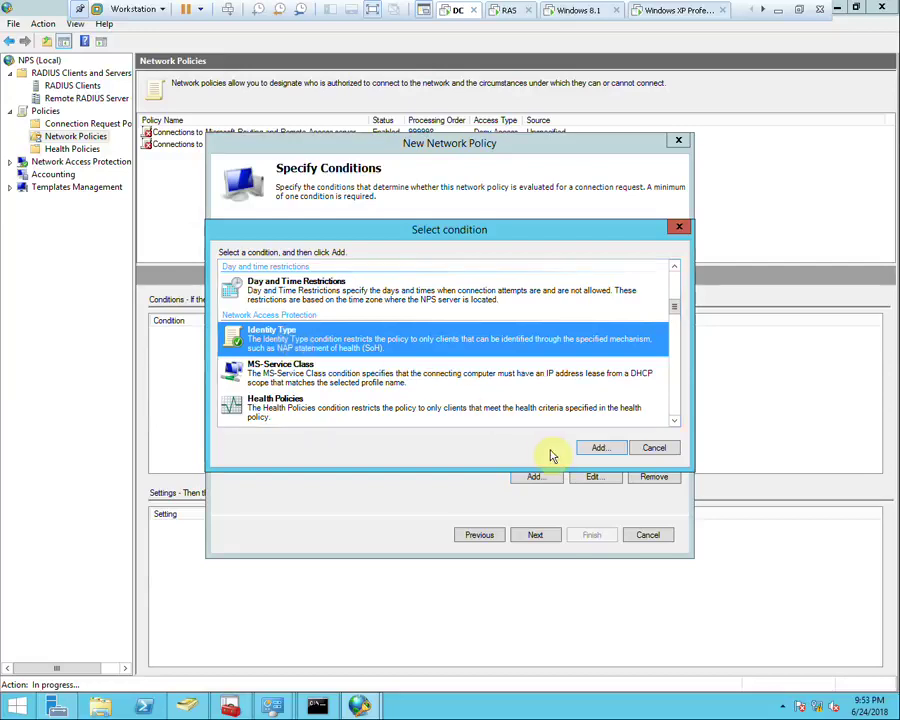
{"action": "left_click", "coordinate": [598, 447]}
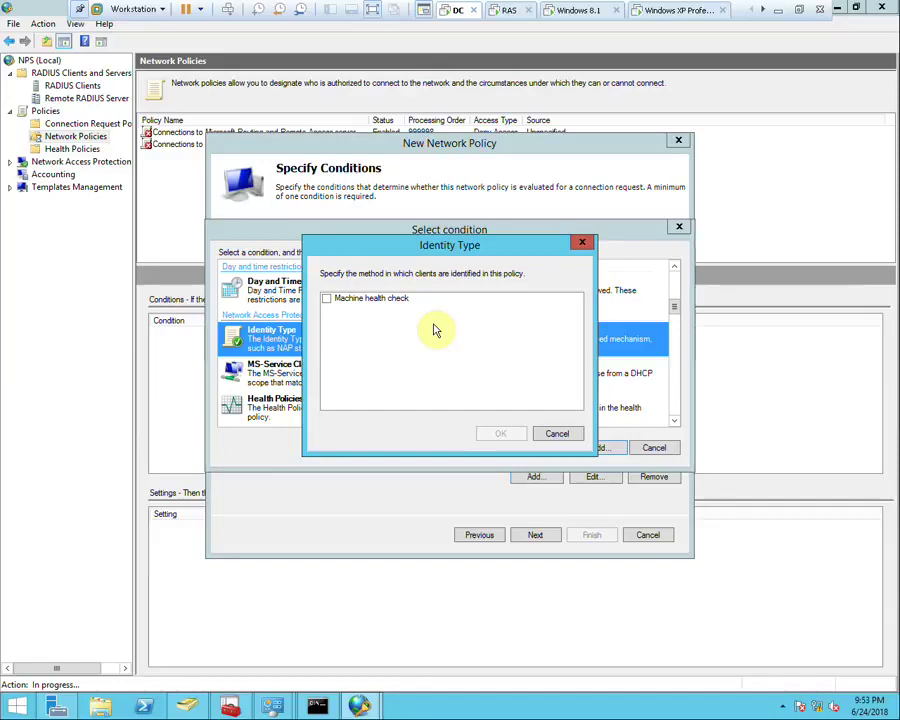
{"action": "left_click", "coordinate": [556, 433]}
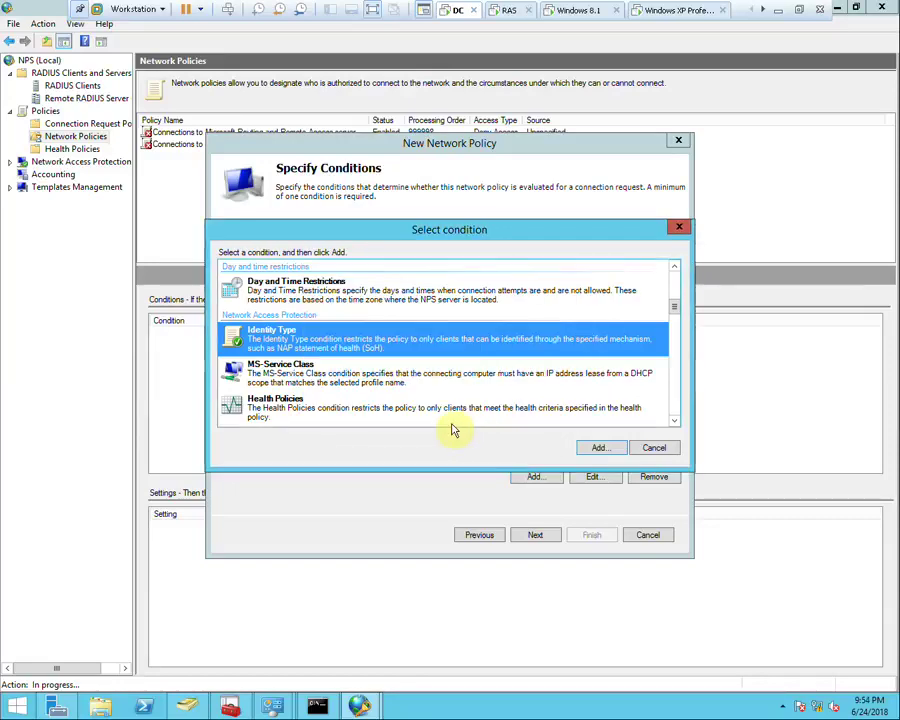
{"action": "left_click", "coordinate": [237, 408]}
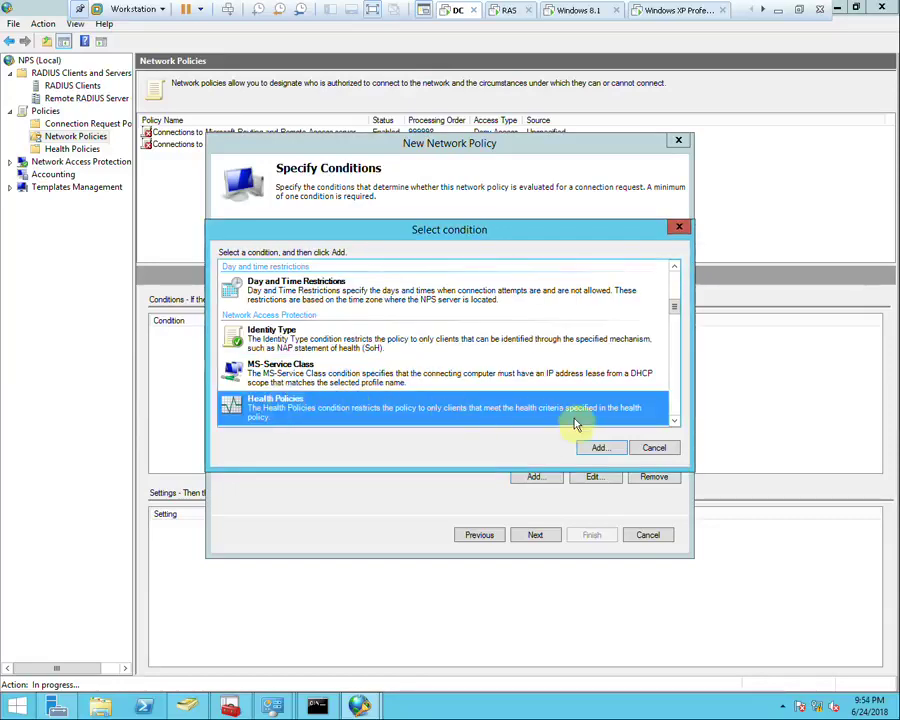
{"action": "left_click", "coordinate": [601, 450]}
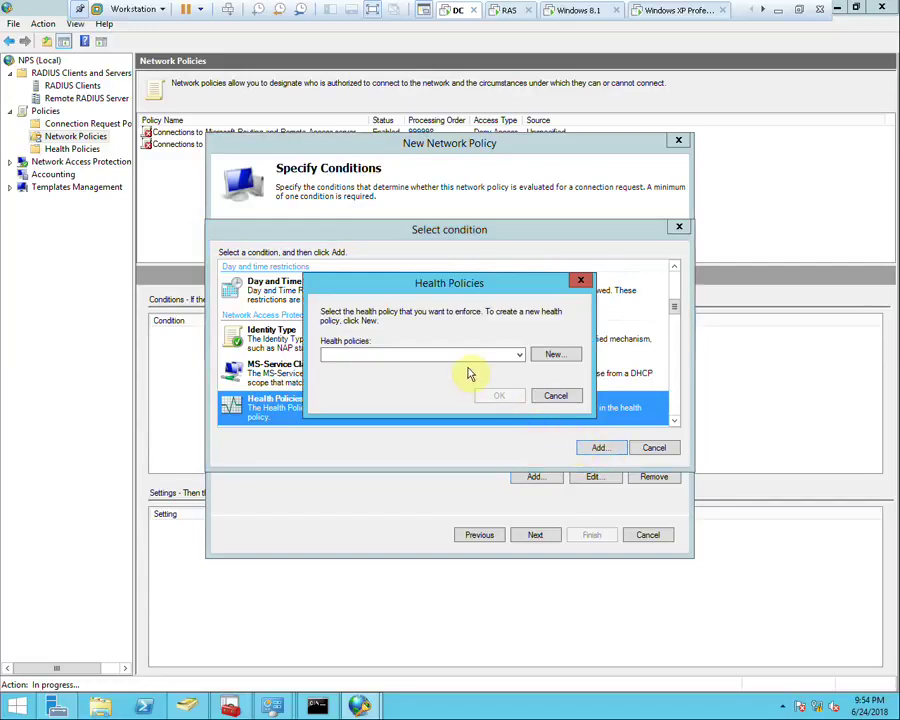
{"action": "left_click", "coordinate": [555, 396]}
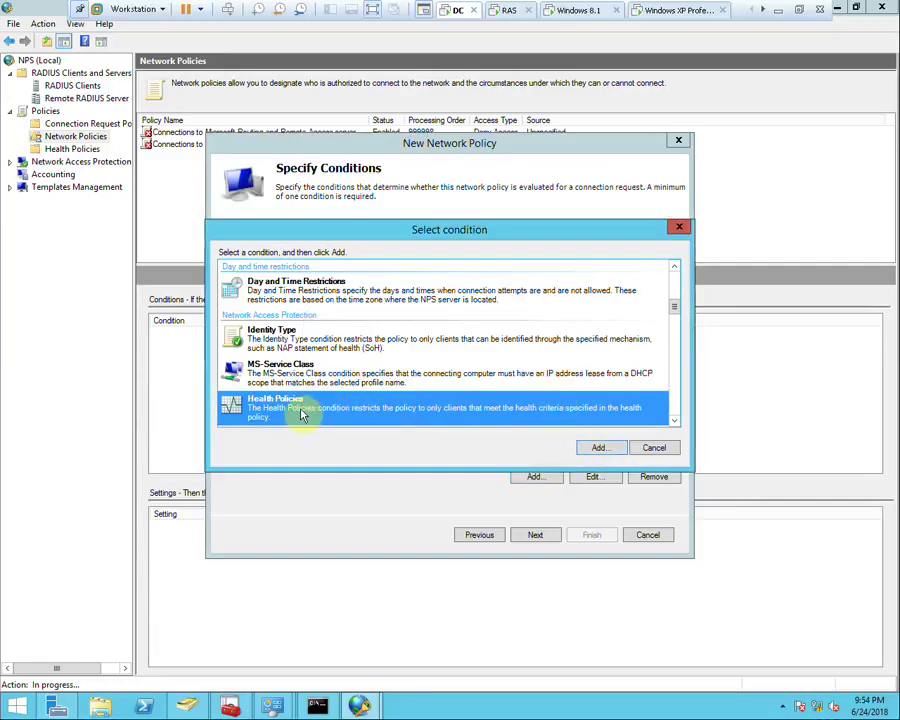
{"action": "left_click", "coordinate": [675, 421]}
{"action": "left_click", "coordinate": [676, 424]}
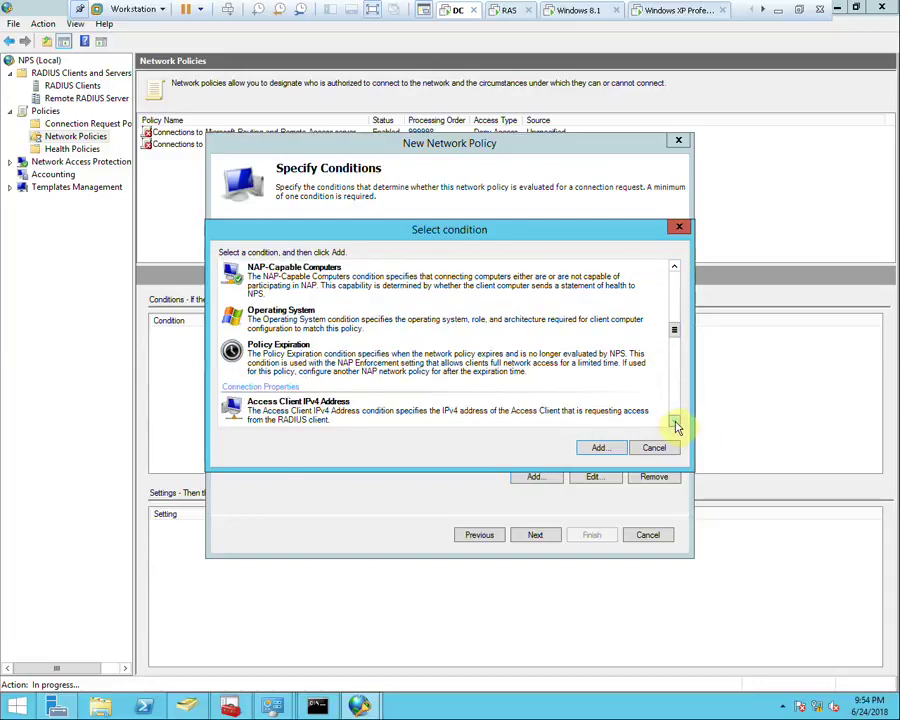
Try an operating system entry with version and x86 architecture options, then discard it
{"action": "double_click", "coordinate": [352, 327]}
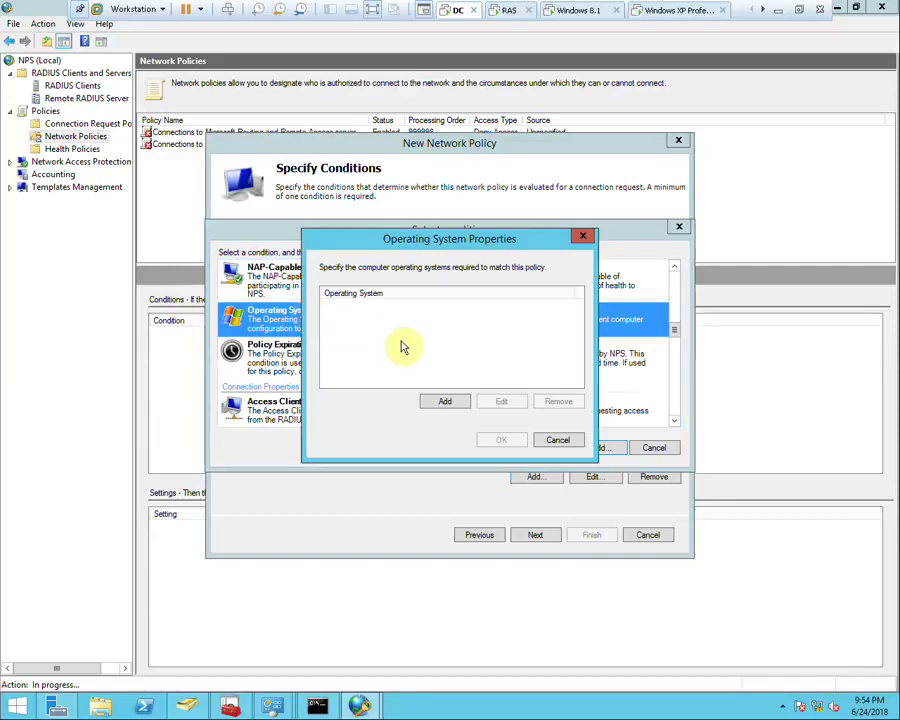
{"action": "left_click", "coordinate": [444, 402]}
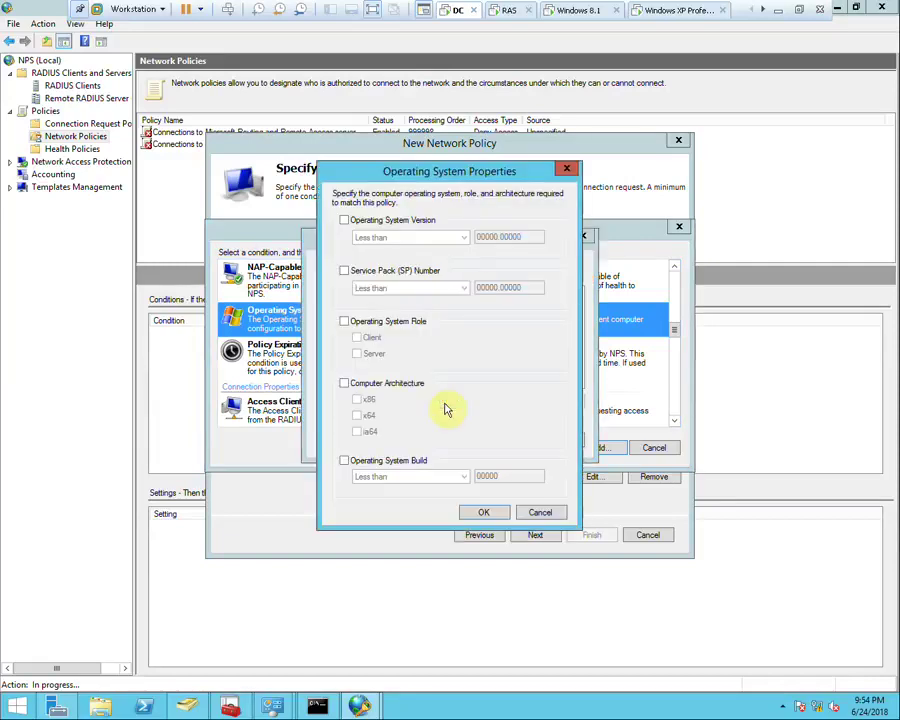
{"action": "left_click", "coordinate": [384, 222]}
{"action": "left_click", "coordinate": [423, 237]}
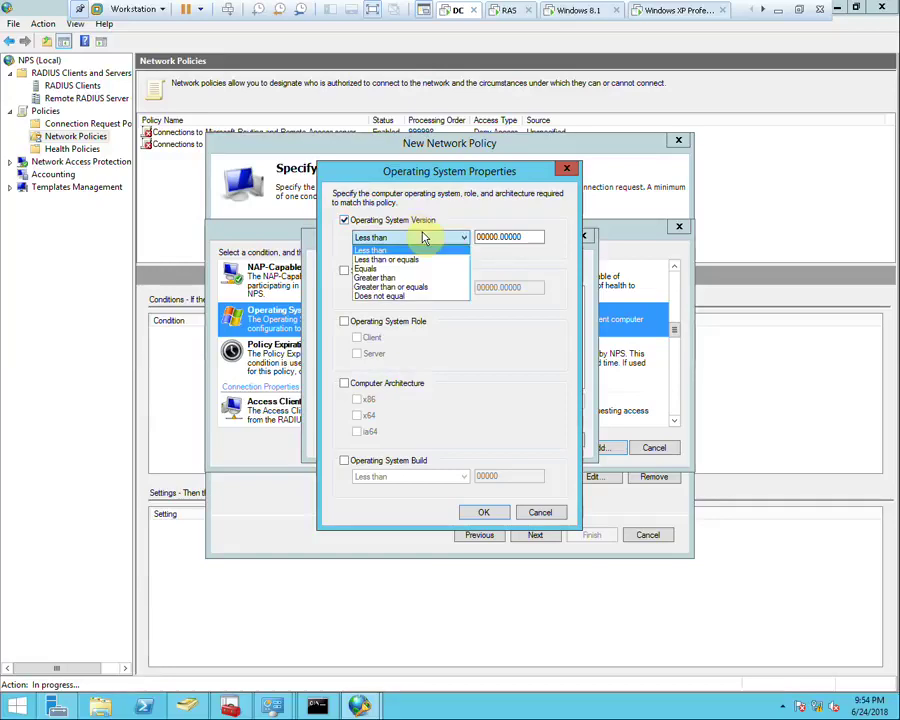
{"action": "left_click", "coordinate": [540, 241]}
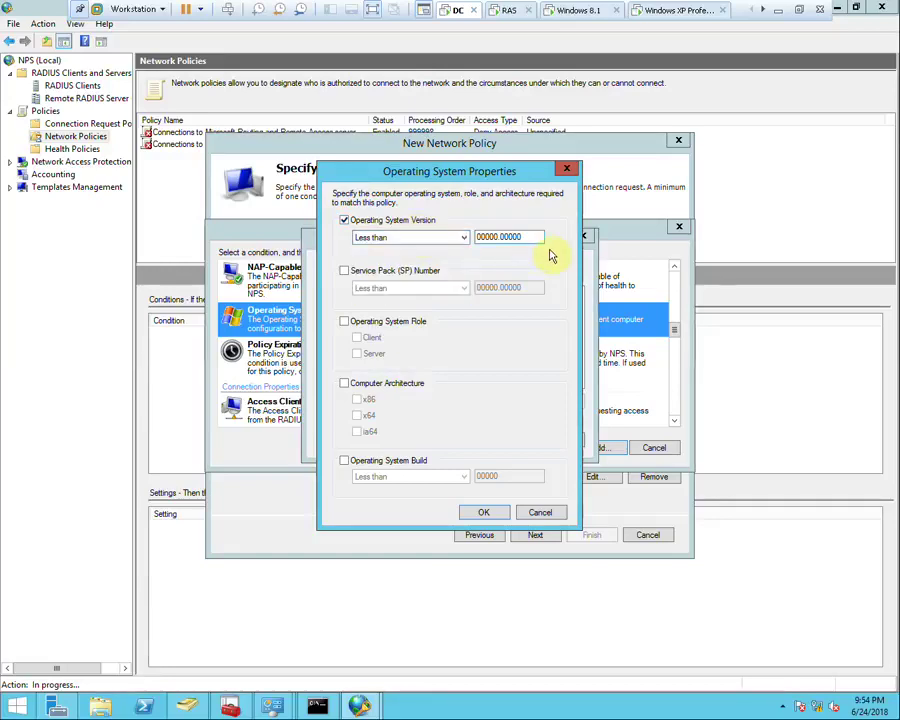
{"action": "left_click_drag", "start_coordinate": [532, 238], "coordinate": [464, 236]}
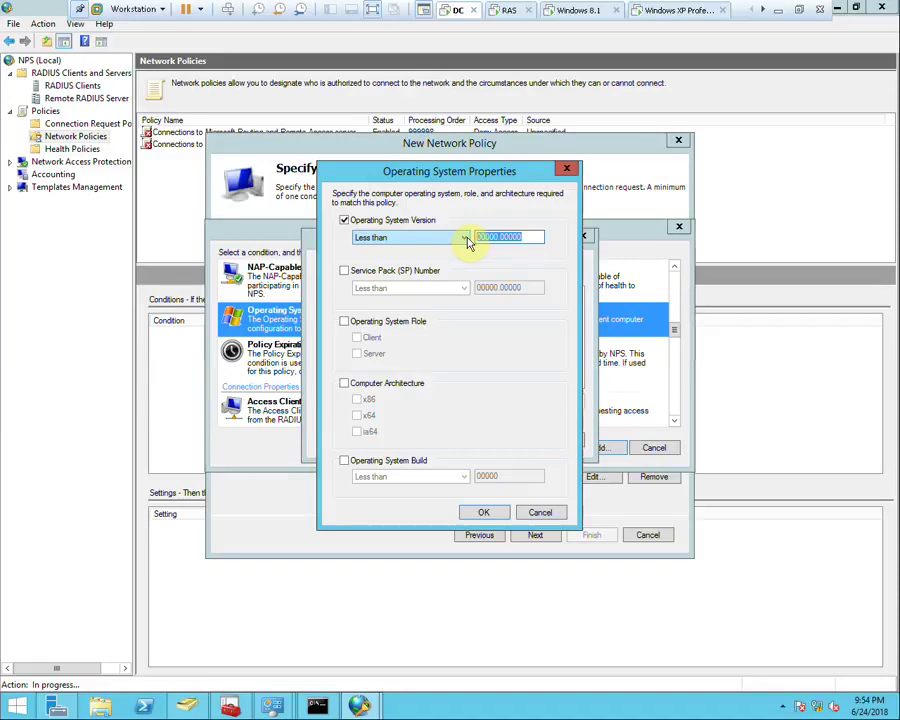
{"action": "left_click", "coordinate": [390, 383]}
{"action": "left_click", "coordinate": [363, 400]}
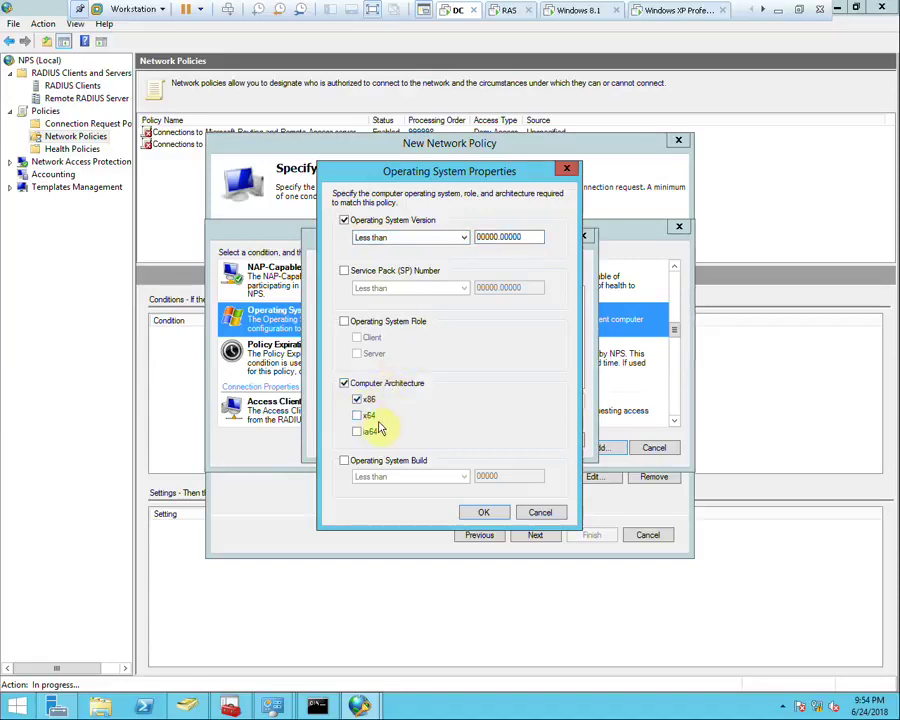
{"action": "left_click", "coordinate": [540, 514]}
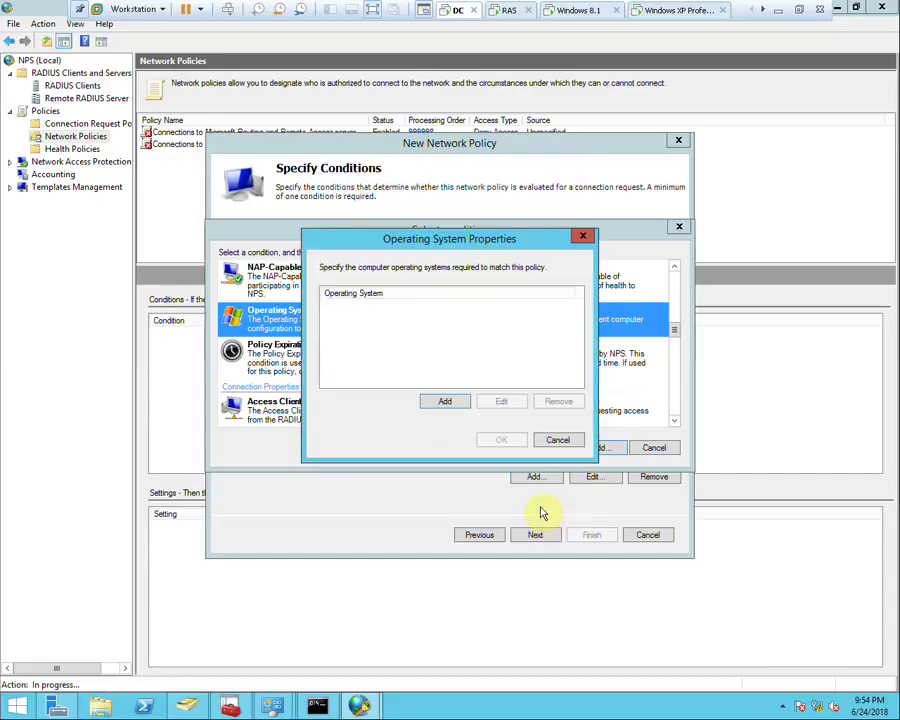
Cancel the Operating System condition and add an Authentication Type condition requiring MS-CHAP v2
{"action": "left_click", "coordinate": [553, 437]}
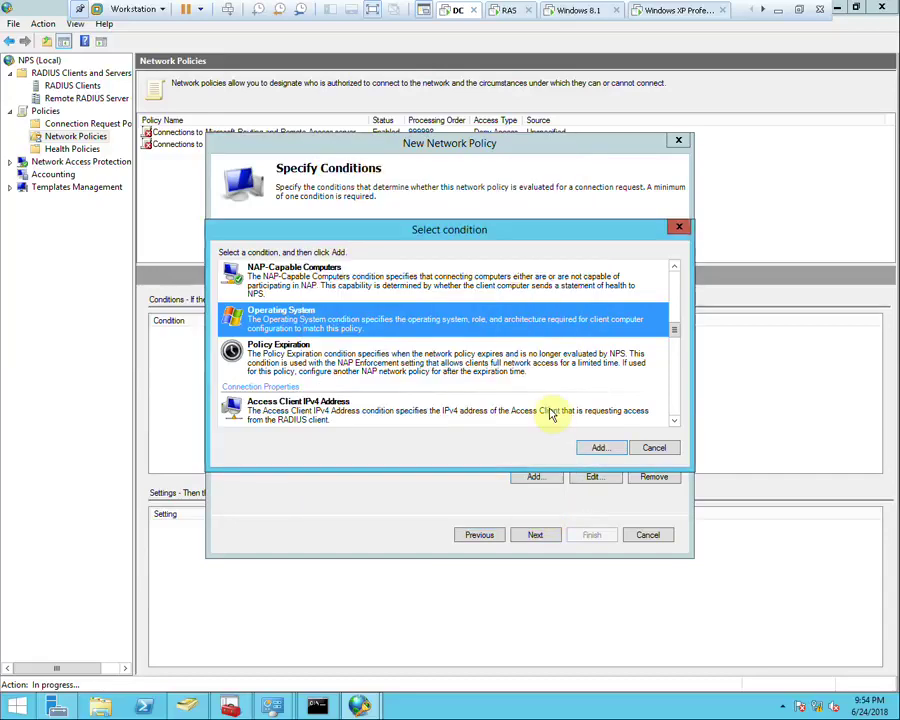
{"action": "scroll", "coordinate": [362, 388], "scroll_direction": "down", "scroll_amount": 3}
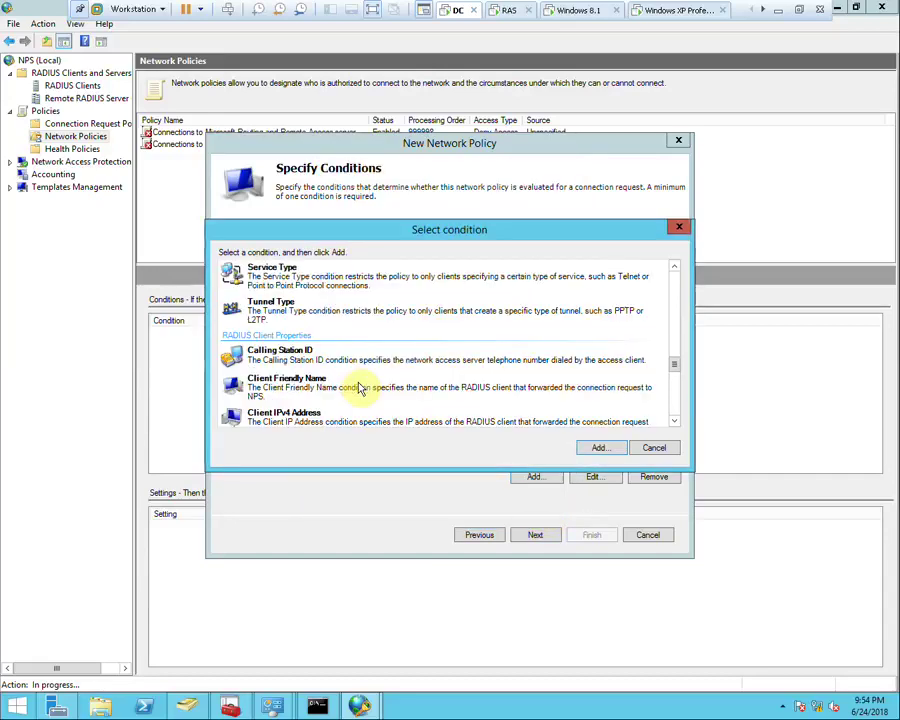
{"action": "scroll", "coordinate": [362, 390], "scroll_direction": "up", "scroll_amount": 1}
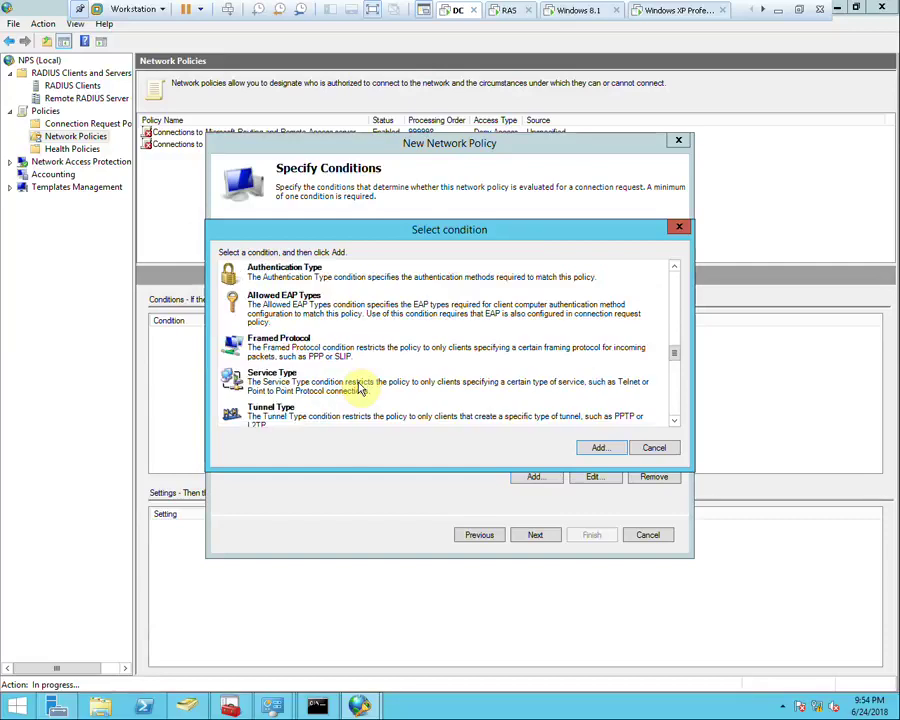
{"action": "left_click", "coordinate": [298, 284]}
{"action": "left_click", "coordinate": [597, 446]}
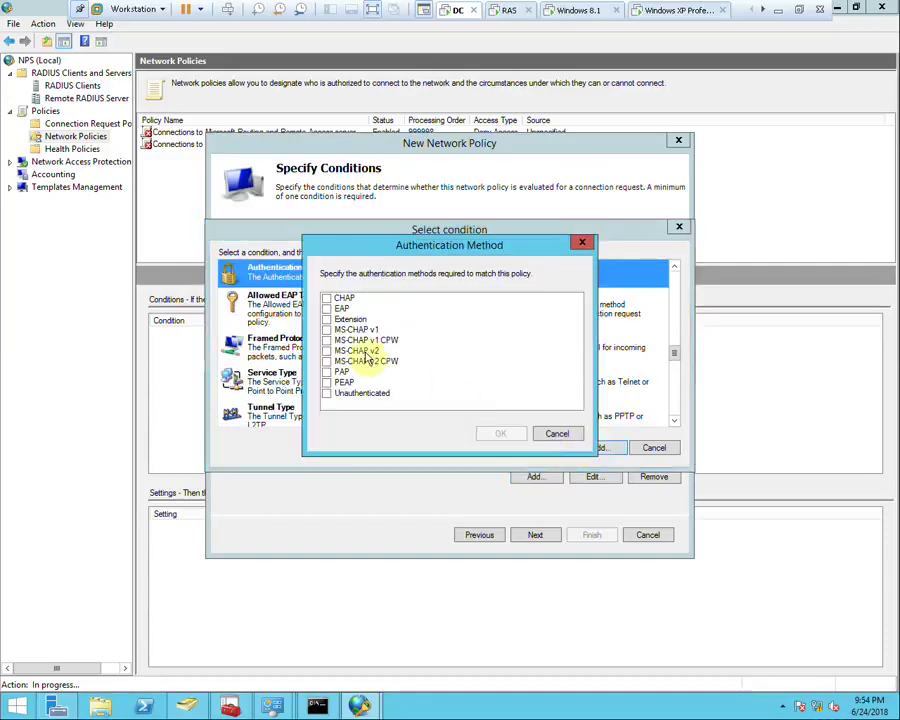
{"action": "left_click", "coordinate": [328, 352]}
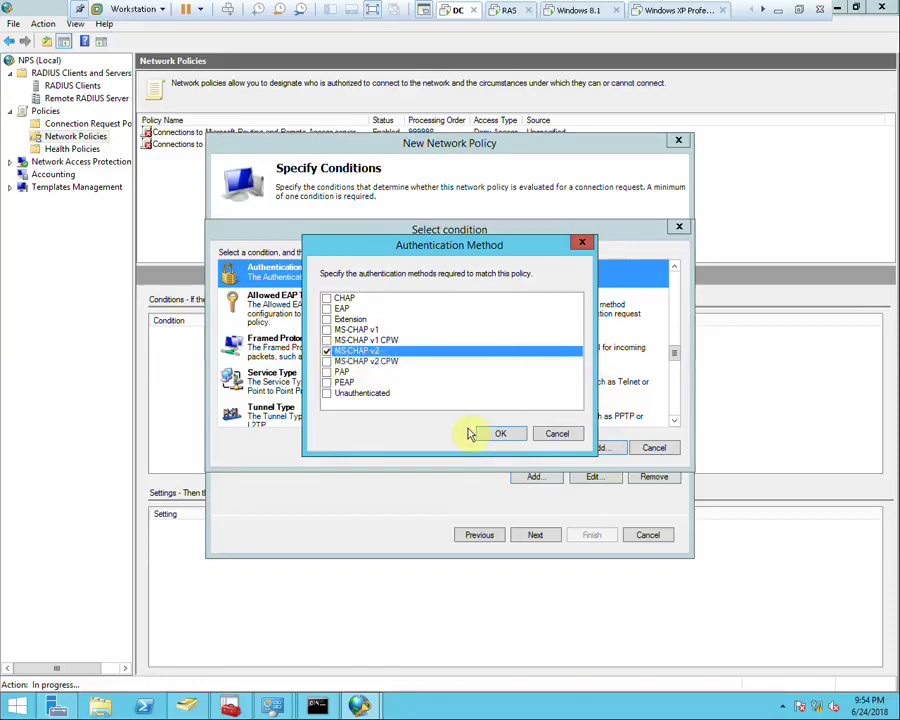
{"action": "left_click", "coordinate": [500, 433]}
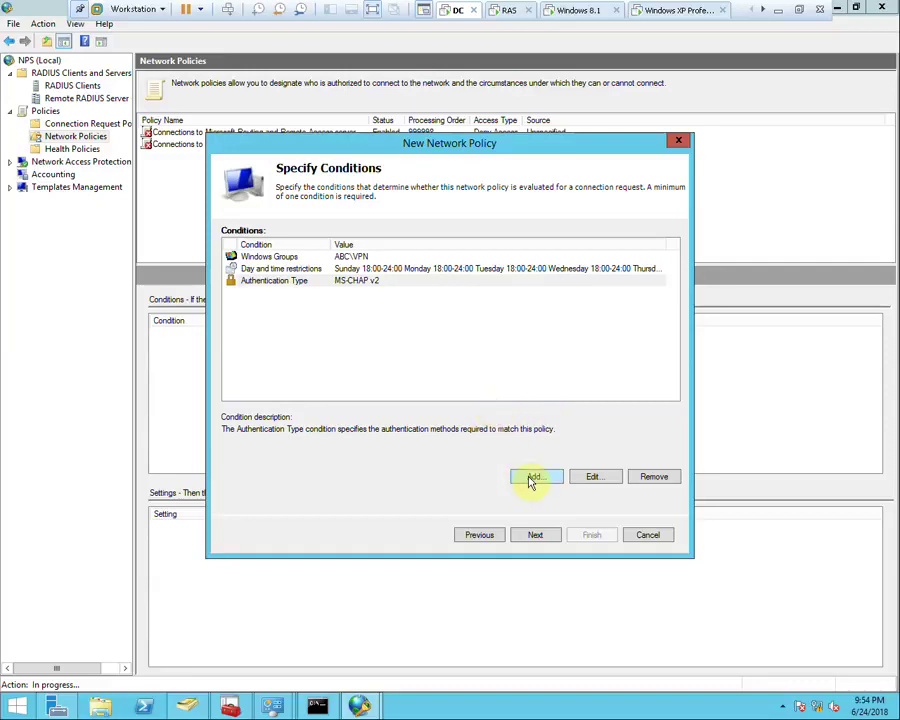
{"action": "left_click", "coordinate": [534, 477]}
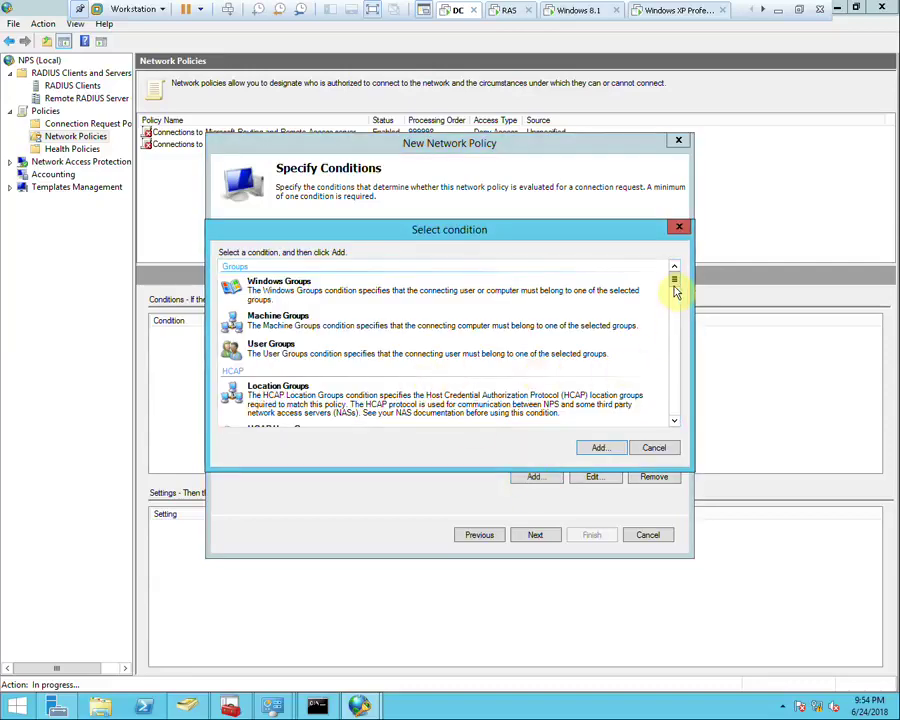
{"action": "left_click_drag", "start_coordinate": [675, 282], "coordinate": [674, 334]}
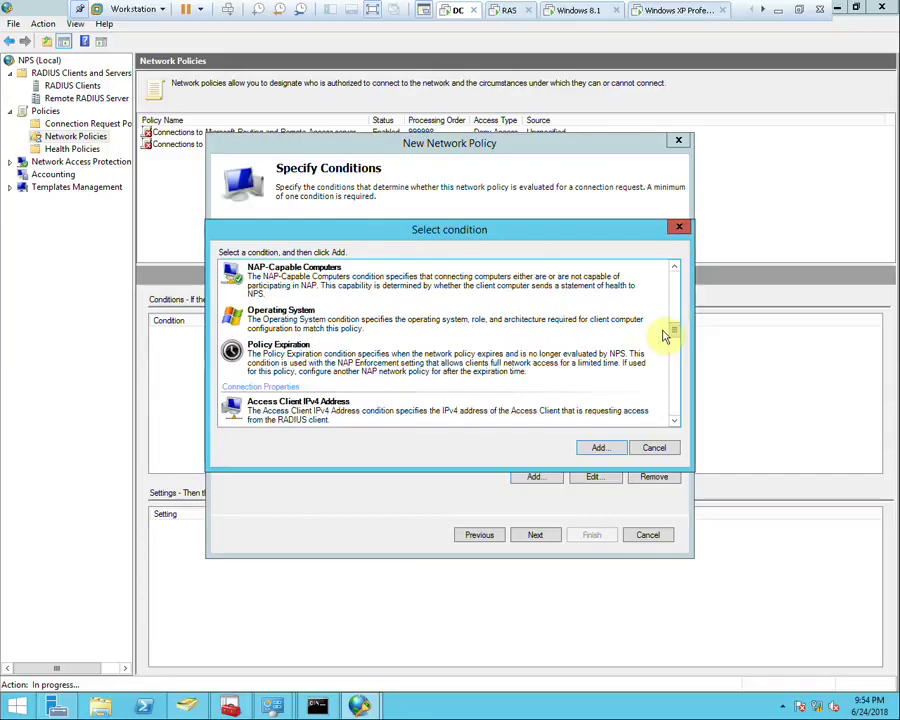
{"action": "left_click", "coordinate": [323, 362]}
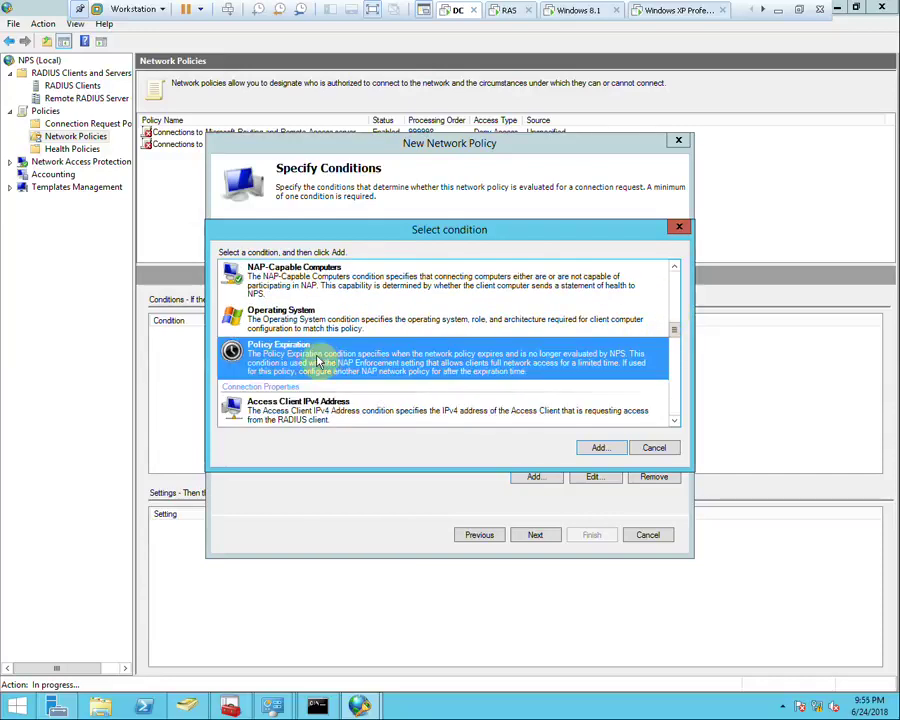
{"action": "scroll", "coordinate": [335, 364], "scroll_direction": "down", "scroll_amount": 3}
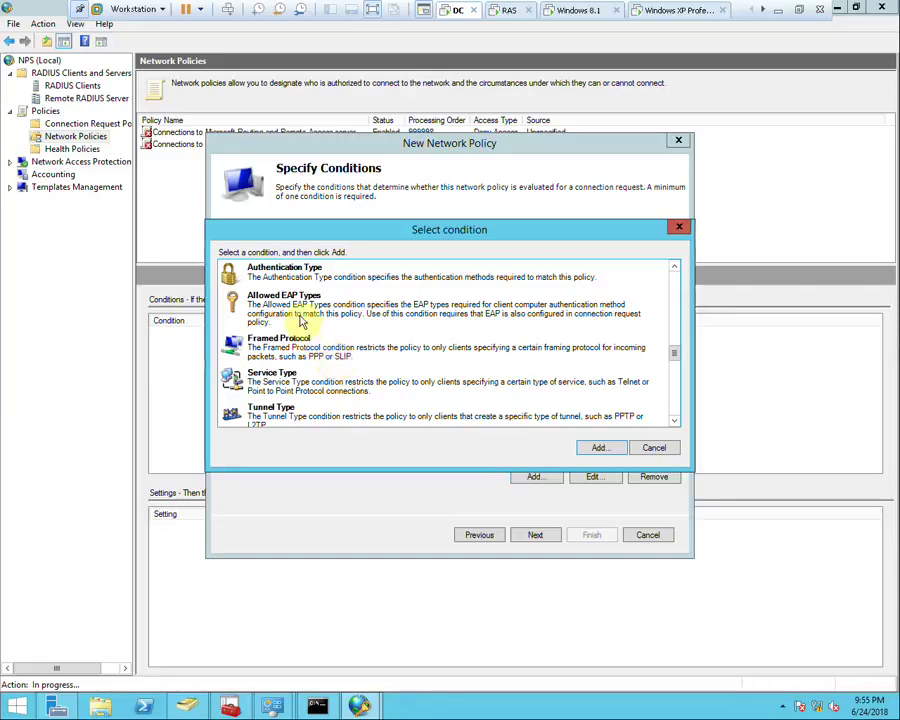
{"action": "scroll", "coordinate": [300, 320], "scroll_direction": "down", "scroll_amount": 2}
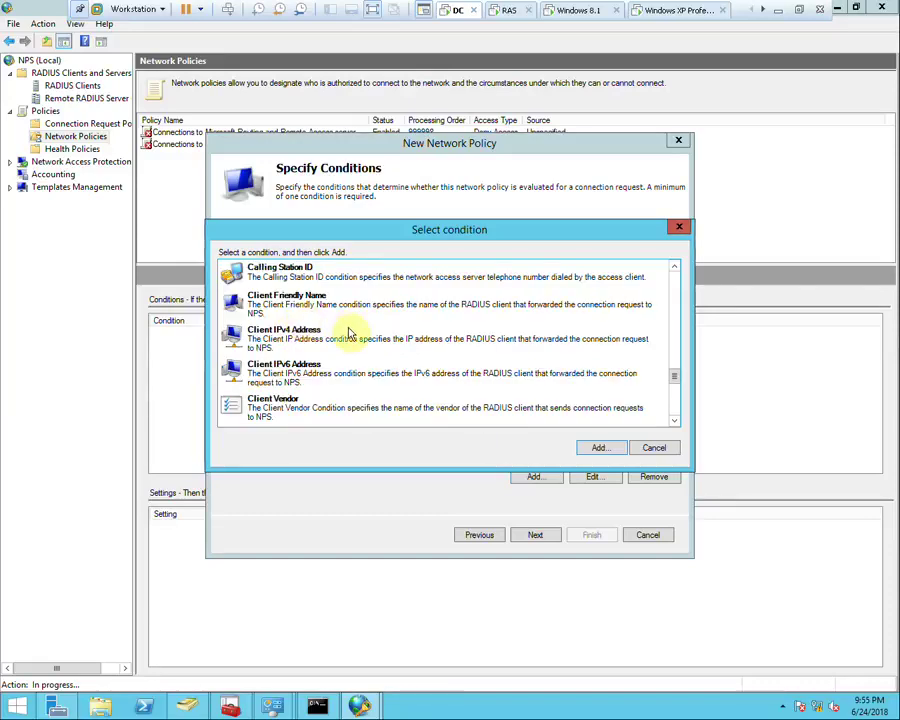
{"action": "left_click", "coordinate": [312, 308]}
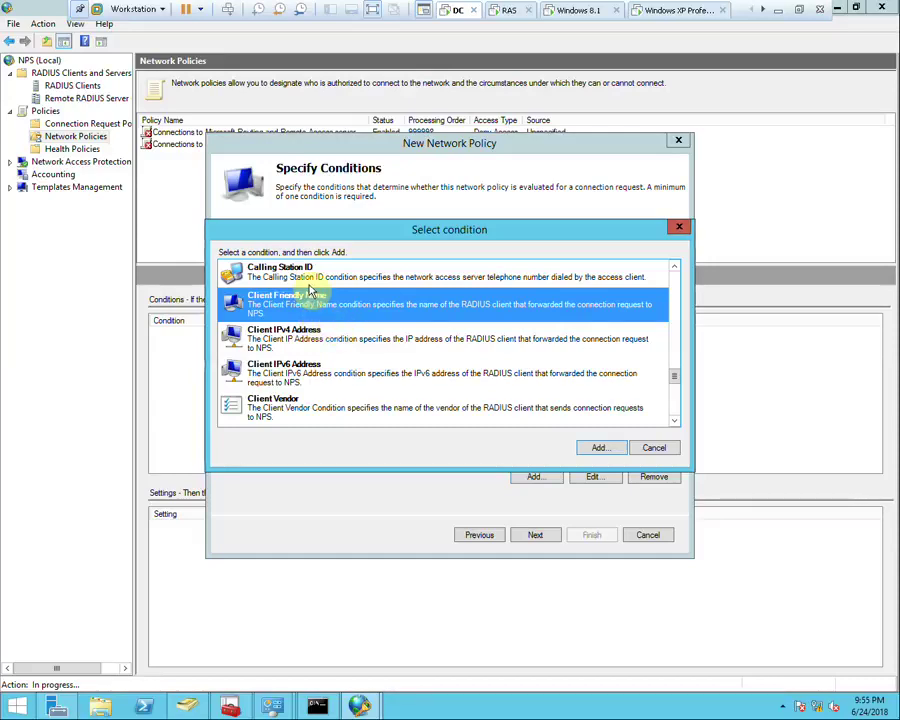
{"action": "left_click", "coordinate": [303, 274]}
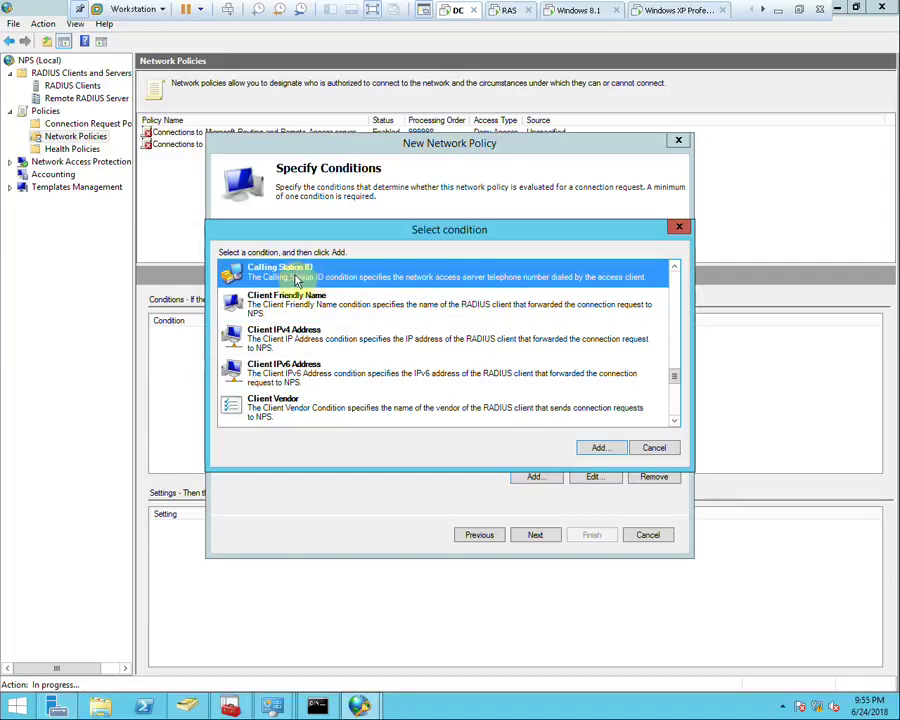
{"action": "double_click", "coordinate": [293, 280]}
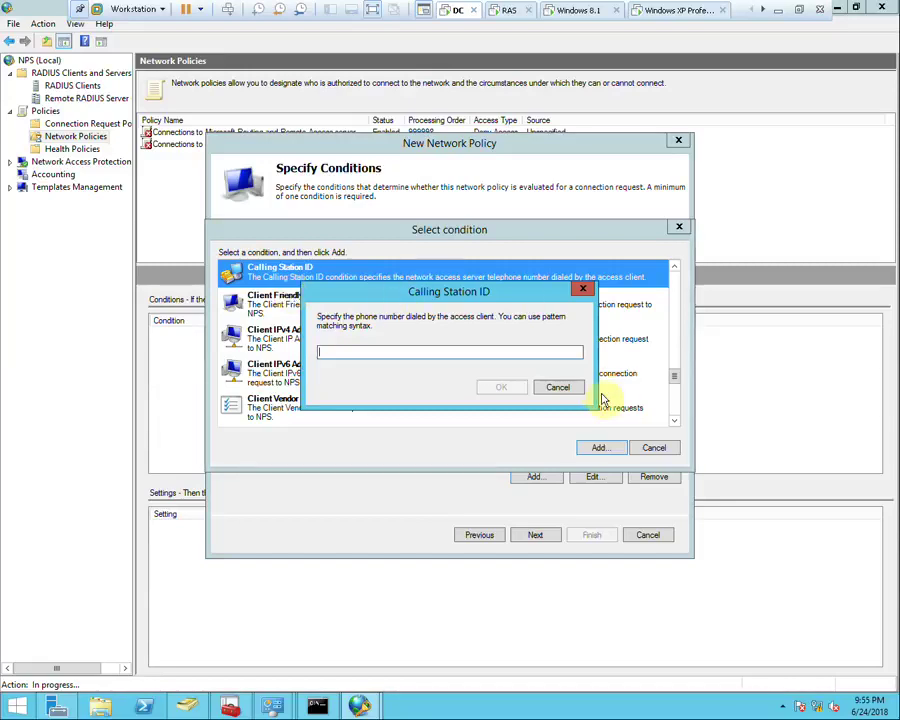
{"action": "key", "text": "Escape"}
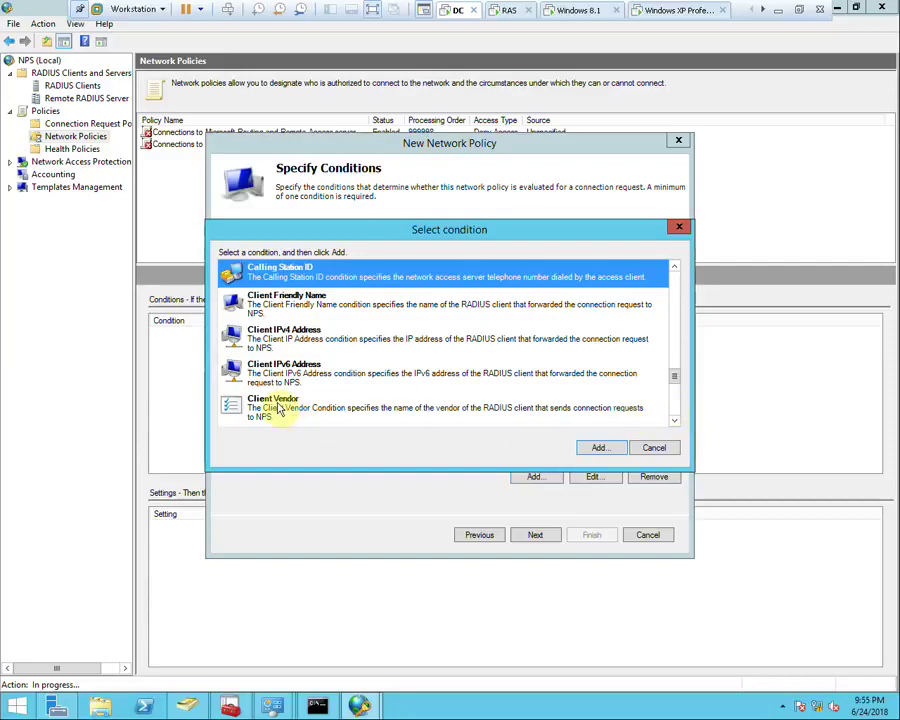
{"action": "double_click", "coordinate": [278, 406]}
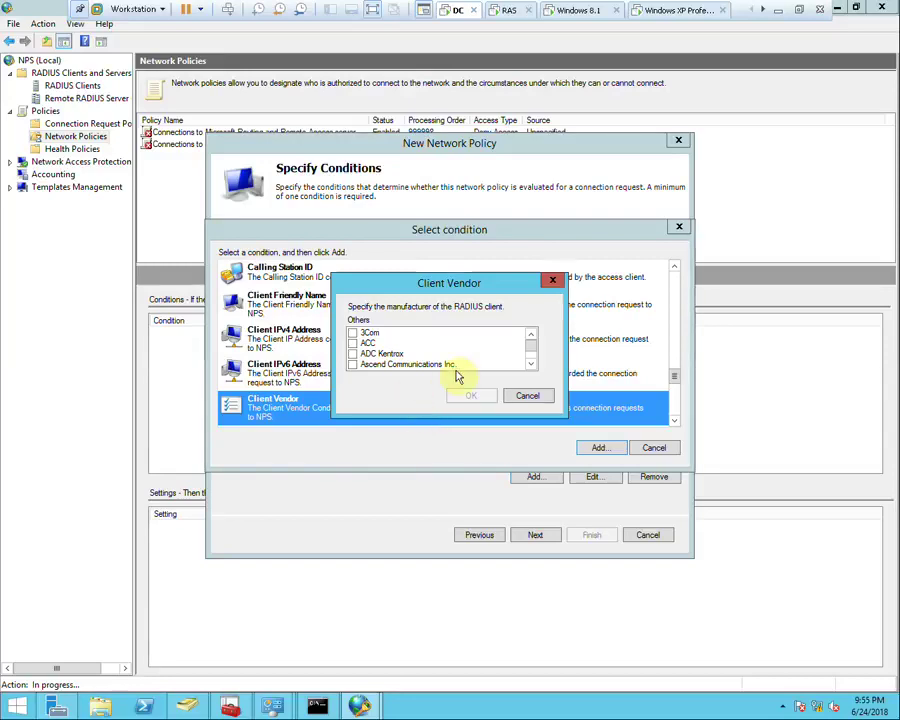
{"action": "left_click", "coordinate": [530, 364]}
{"action": "left_click", "coordinate": [530, 364]}
{"action": "left_click", "coordinate": [530, 364]}
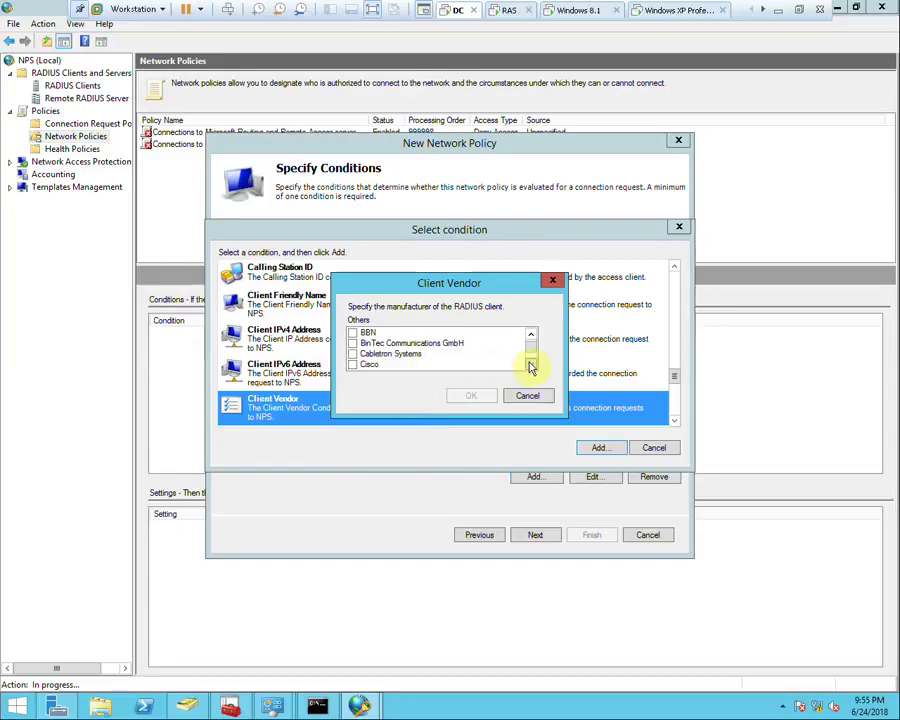
{"action": "left_click", "coordinate": [530, 364]}
{"action": "left_click", "coordinate": [371, 366]}
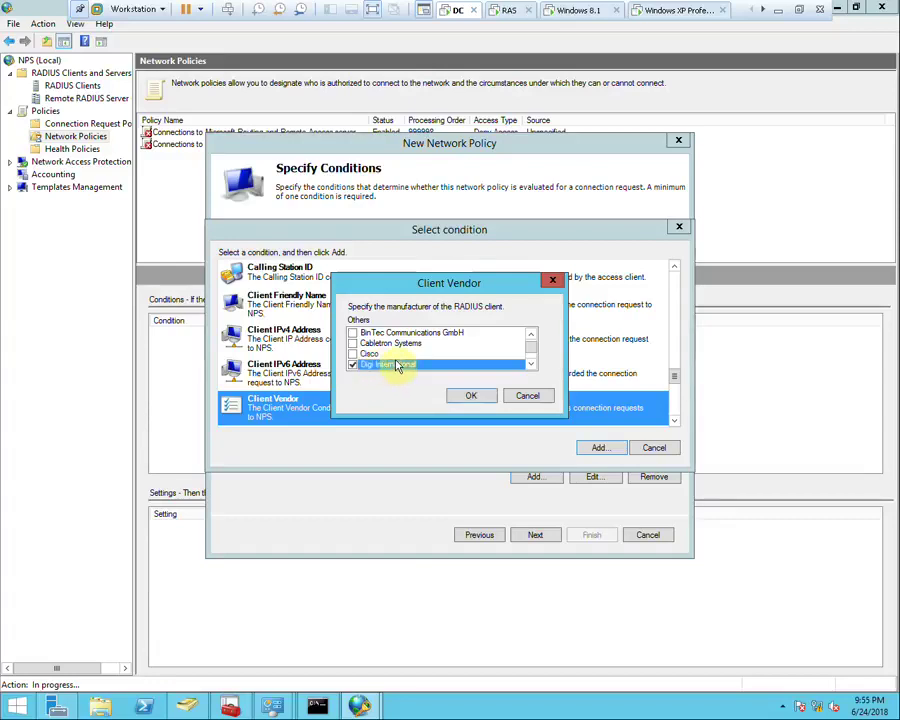
{"action": "scroll", "coordinate": [372, 368], "scroll_direction": "down", "scroll_amount": 2}
{"action": "scroll", "coordinate": [362, 345], "scroll_direction": "up", "scroll_amount": 1}
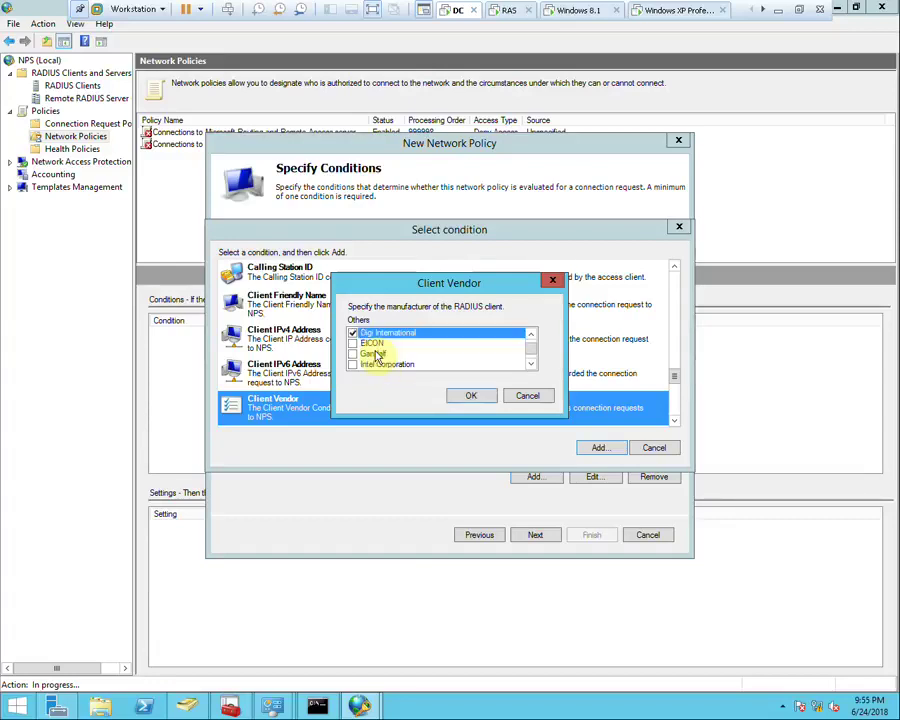
{"action": "left_click", "coordinate": [354, 335]}
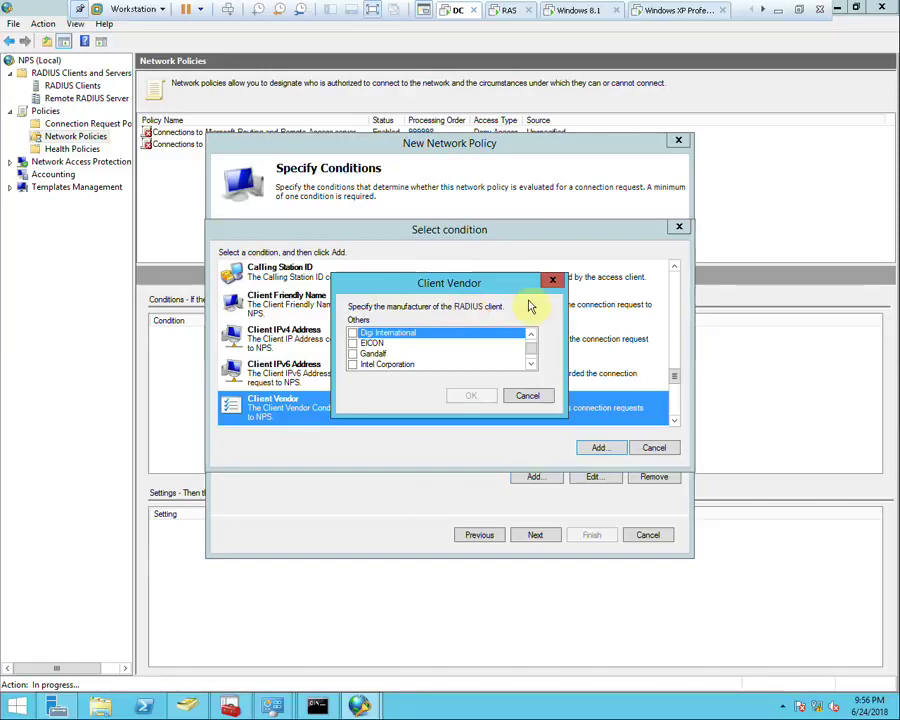
{"action": "left_click", "coordinate": [500, 395]}
Scroll the condition list to Tunnel Type and open its settings
{"action": "left_click", "coordinate": [675, 421]}
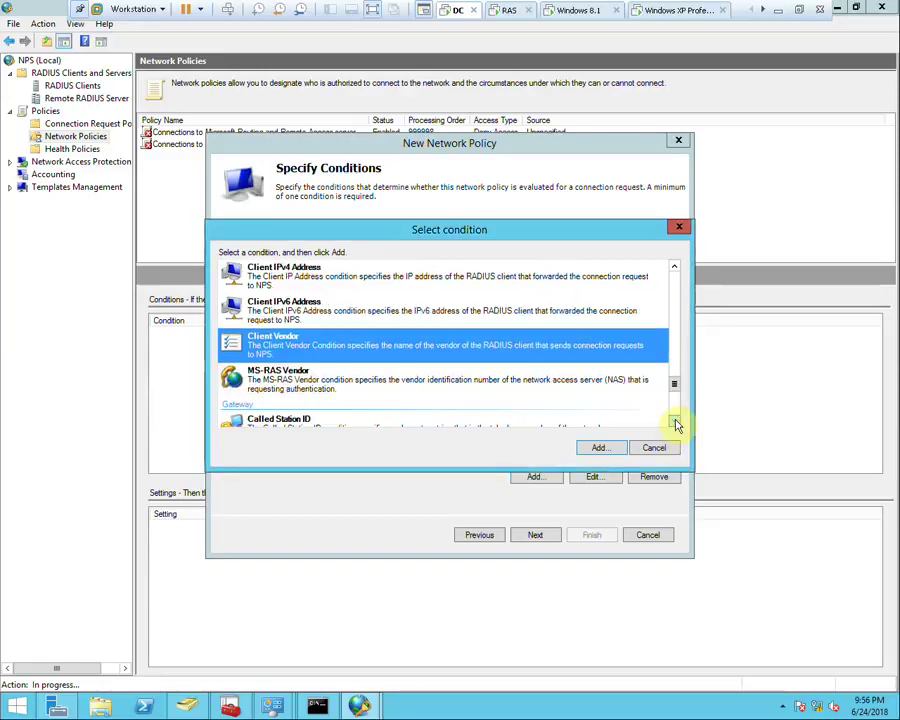
{"action": "left_click", "coordinate": [675, 421]}
{"action": "left_click", "coordinate": [675, 421]}
{"action": "left_click", "coordinate": [675, 421]}
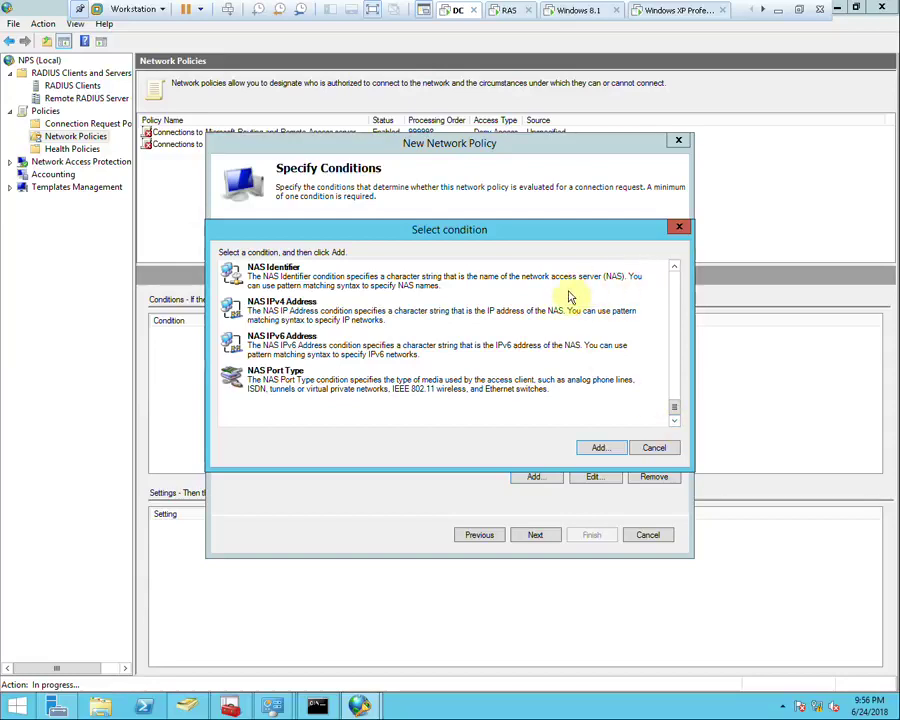
{"action": "left_click", "coordinate": [675, 272]}
{"action": "left_click", "coordinate": [675, 272]}
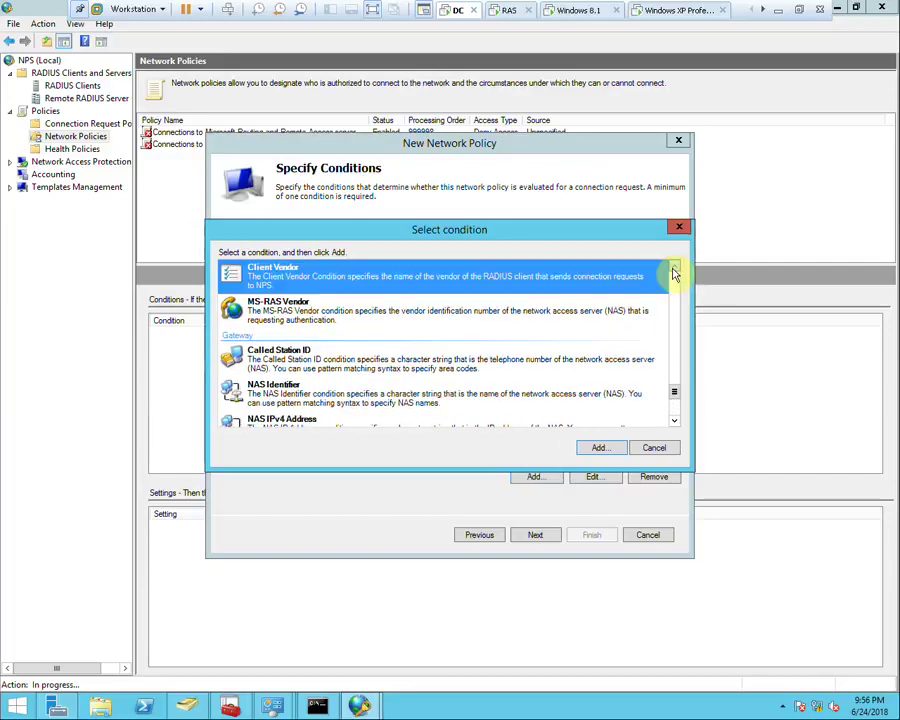
{"action": "left_click", "coordinate": [675, 272]}
{"action": "left_click", "coordinate": [675, 272]}
{"action": "left_click", "coordinate": [675, 272]}
{"action": "left_click", "coordinate": [675, 272]}
{"action": "left_click", "coordinate": [675, 272]}
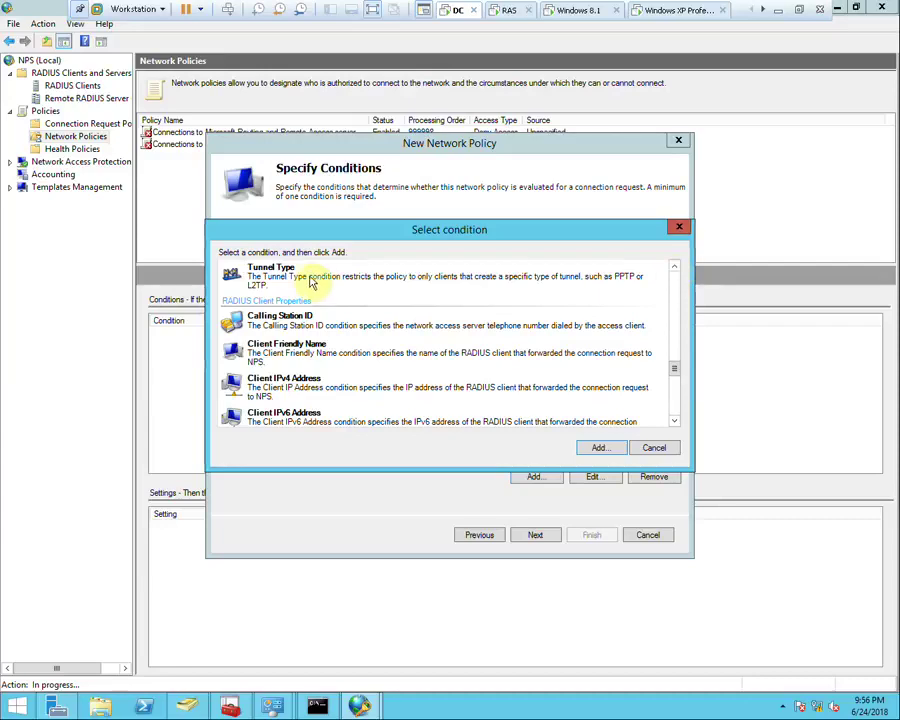
{"action": "left_click", "coordinate": [655, 278]}
{"action": "left_click", "coordinate": [599, 447]}
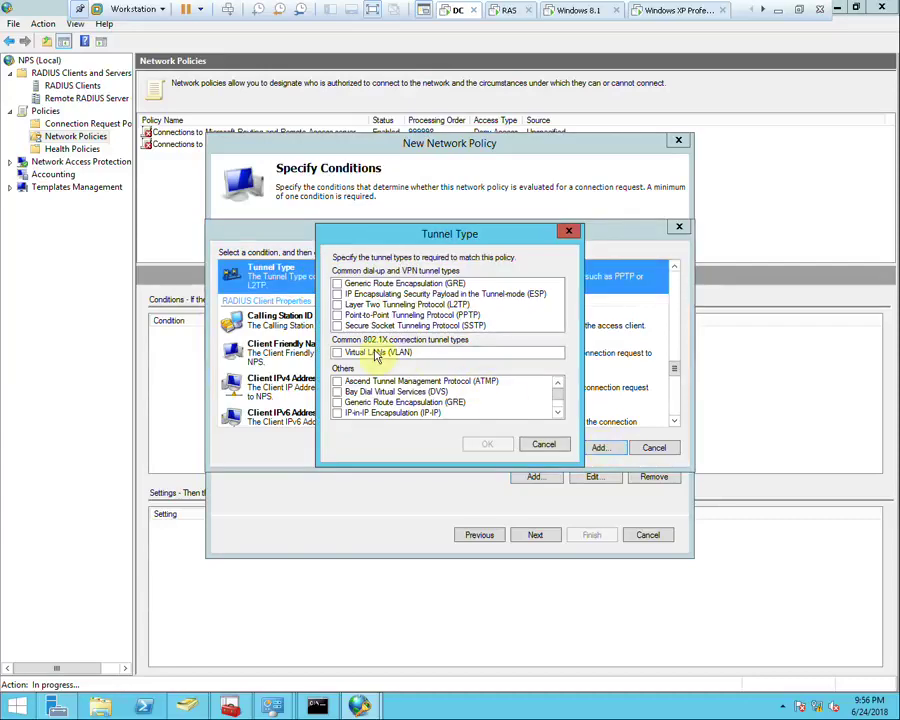
Allow L2TP, PPTP and SSTP tunnels and add the condition
{"action": "left_click", "coordinate": [339, 305]}
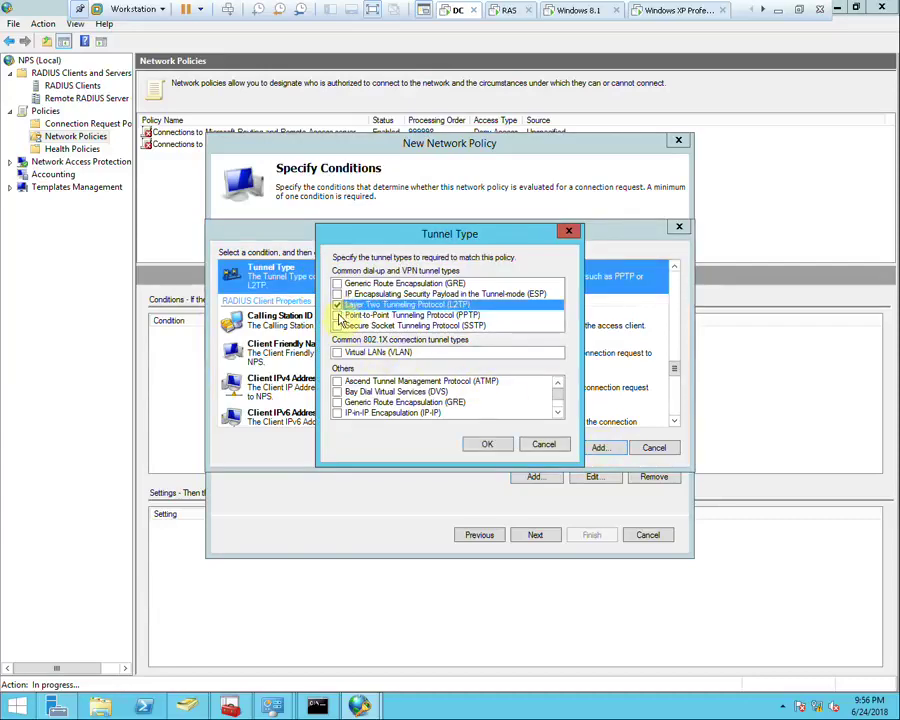
{"action": "left_click", "coordinate": [340, 316]}
{"action": "left_click", "coordinate": [340, 327]}
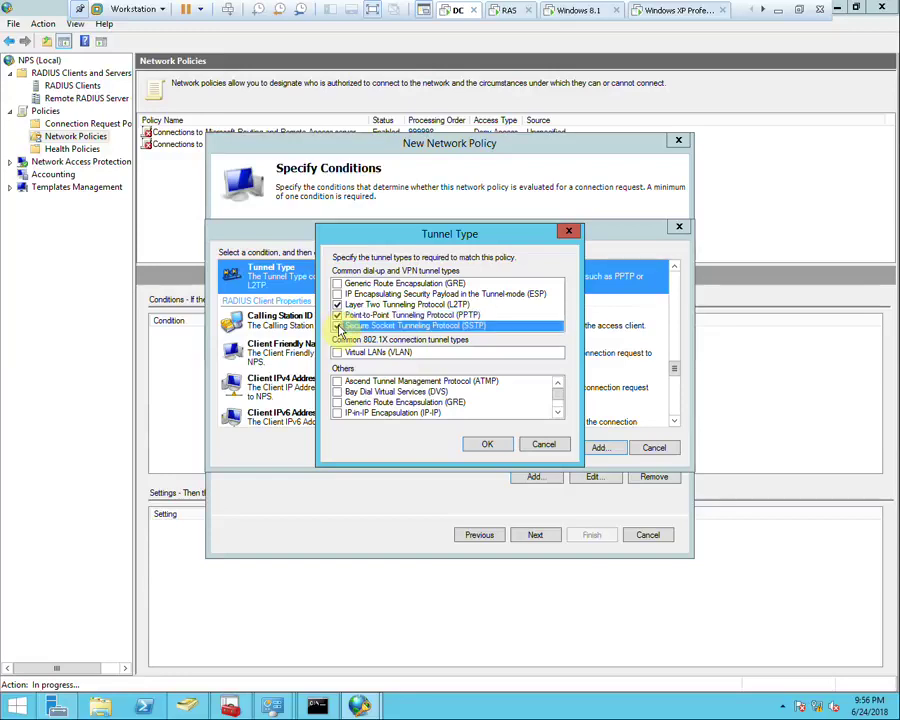
{"action": "left_click", "coordinate": [484, 446]}
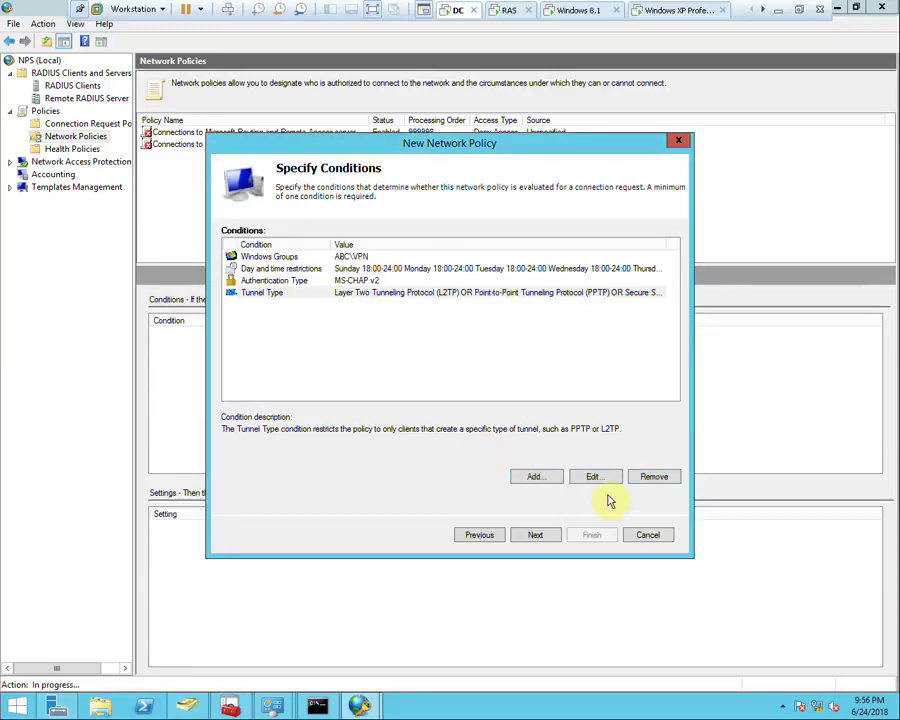
Keep Access granted and advance to the authentication methods page
{"action": "left_click", "coordinate": [549, 539]}
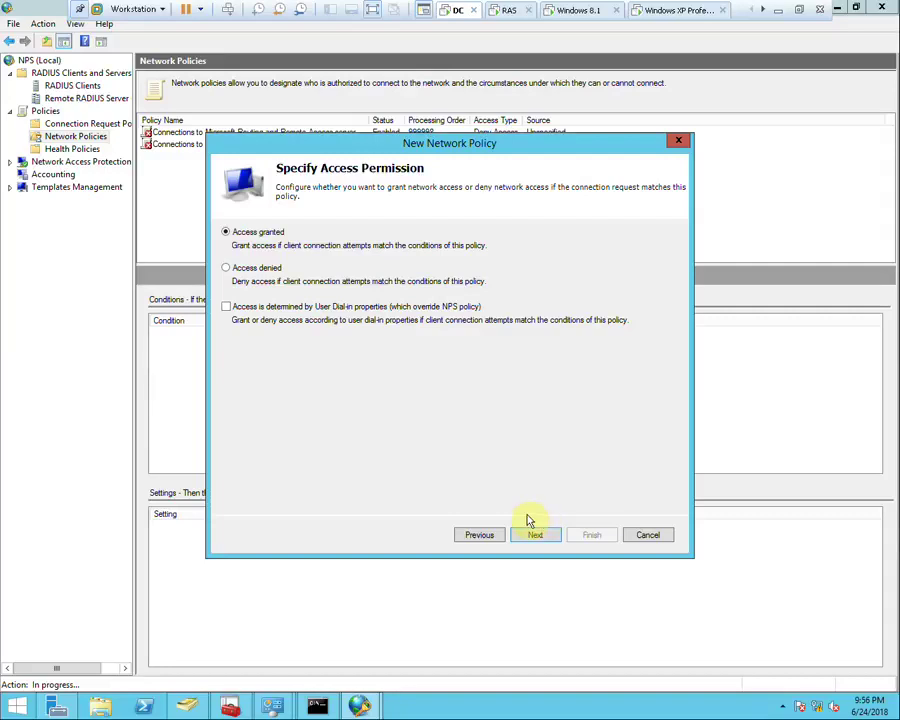
{"action": "left_click", "coordinate": [534, 538]}
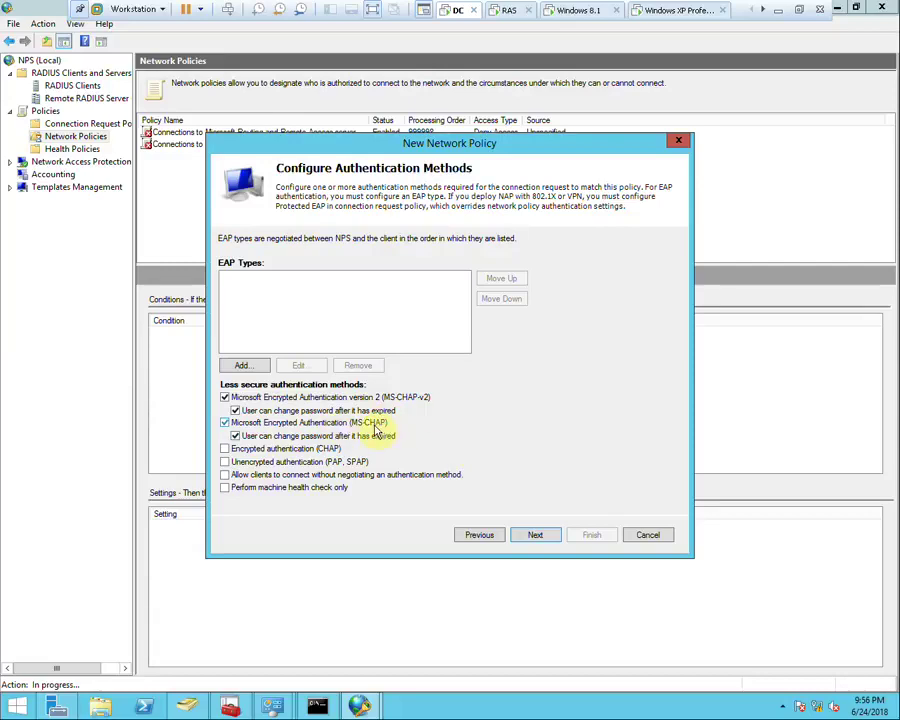
Set a 15-minute idle timeout and a 2-minute maximum session time
{"action": "left_click", "coordinate": [544, 537]}
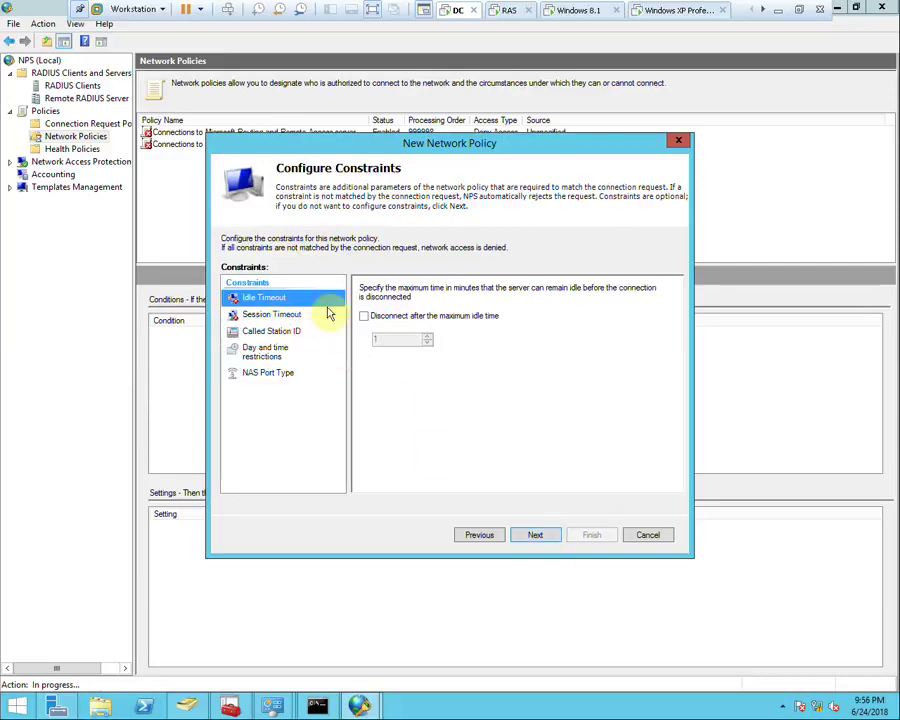
{"action": "left_click", "coordinate": [363, 317]}
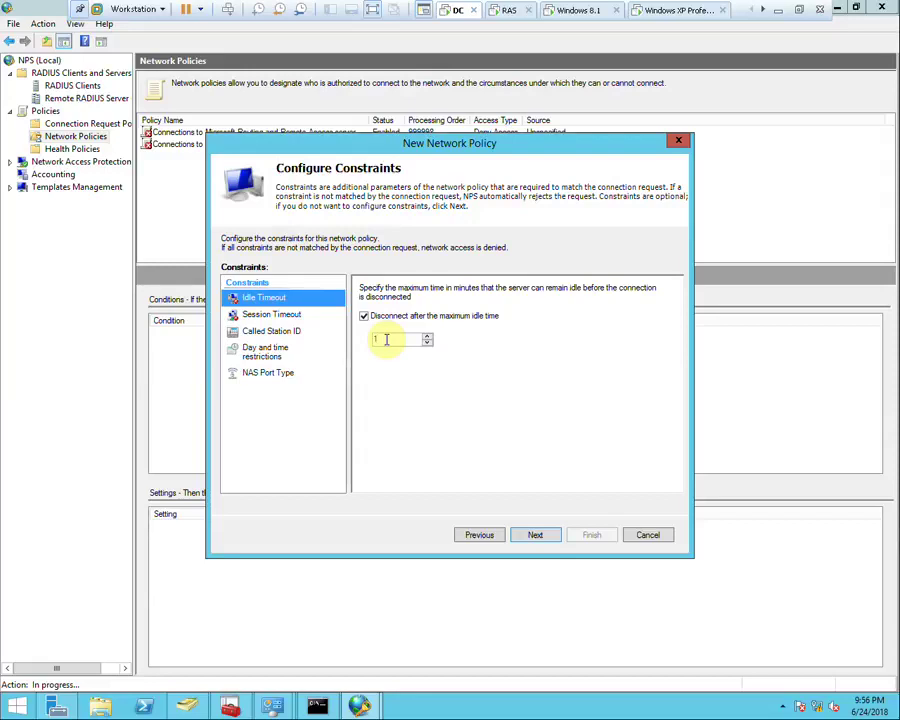
{"action": "type", "text": "5"}
{"action": "left_click", "coordinate": [291, 316]}
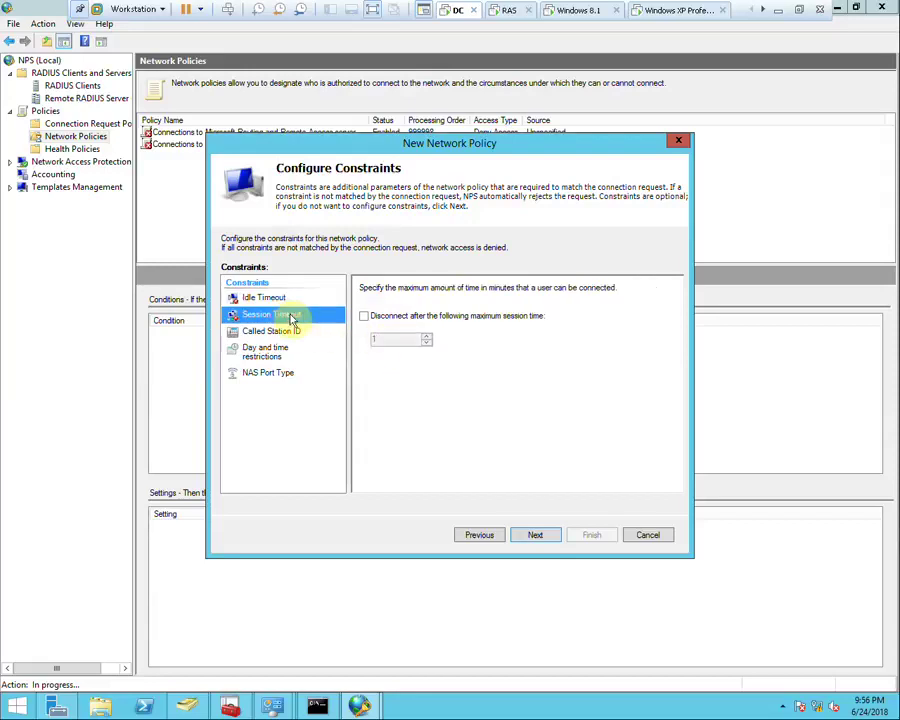
{"action": "left_click", "coordinate": [365, 316]}
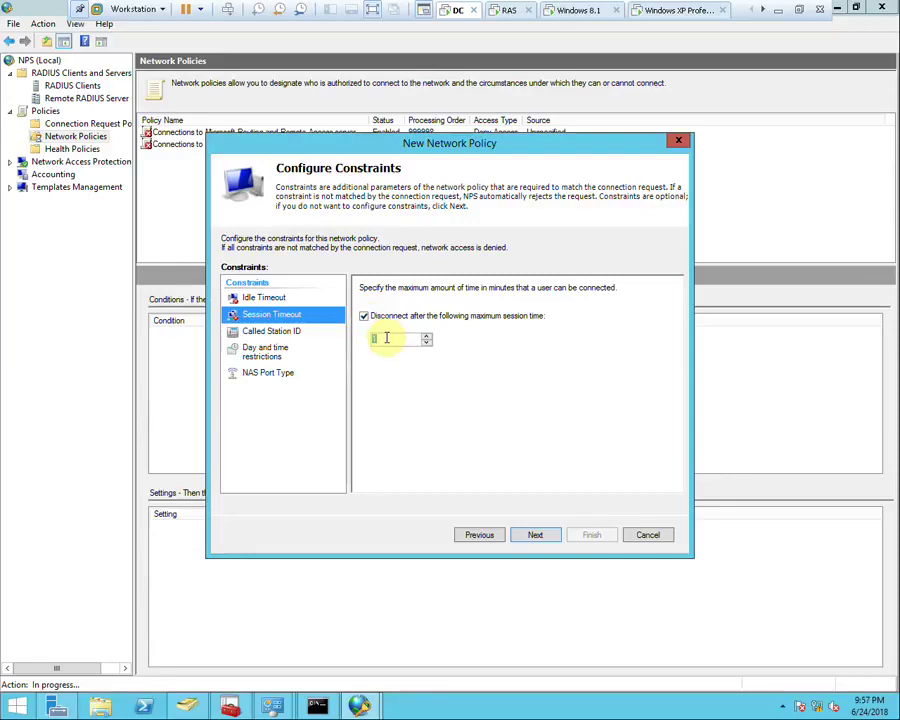
{"action": "type", "text": "2"}
{"action": "double_click", "coordinate": [395, 343]}
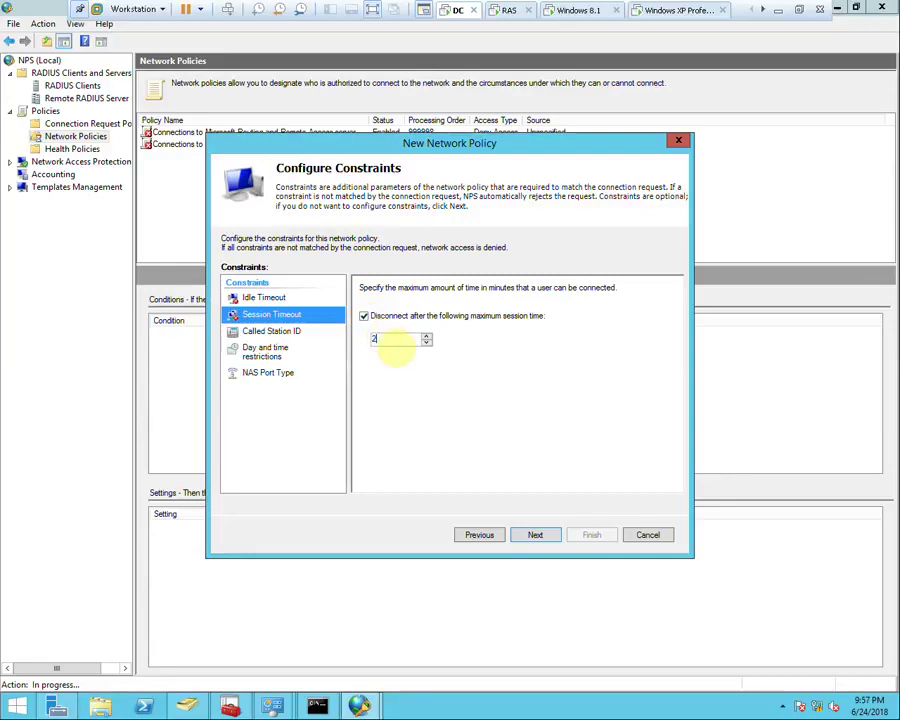
Try the Called Station ID restriction and leave it disabled
{"action": "left_click", "coordinate": [288, 331]}
{"action": "left_click", "coordinate": [372, 291]}
{"action": "left_click", "coordinate": [407, 338]}
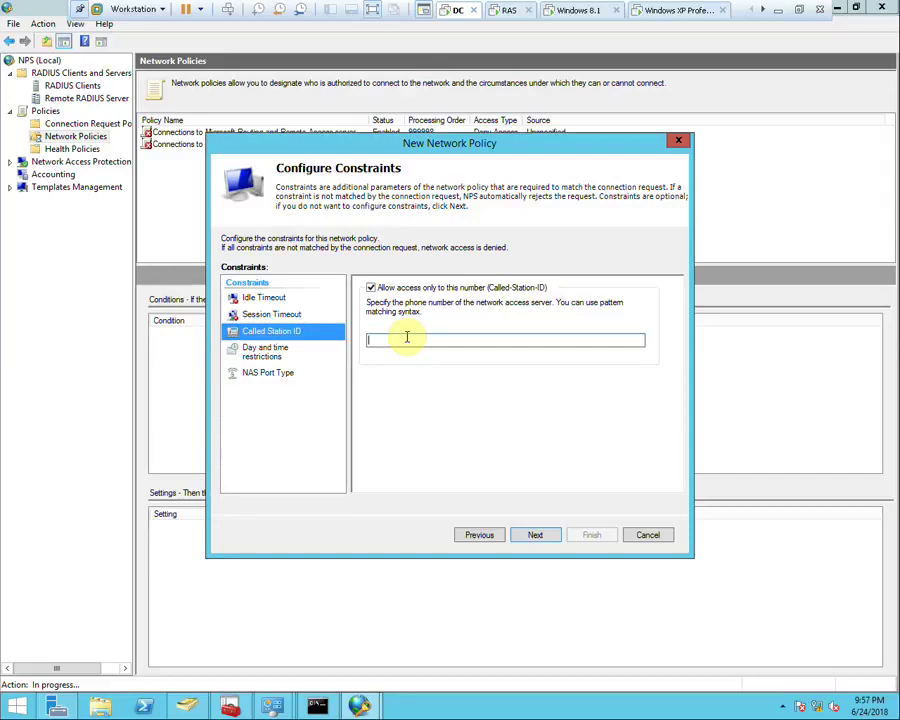
{"action": "left_click", "coordinate": [384, 288]}
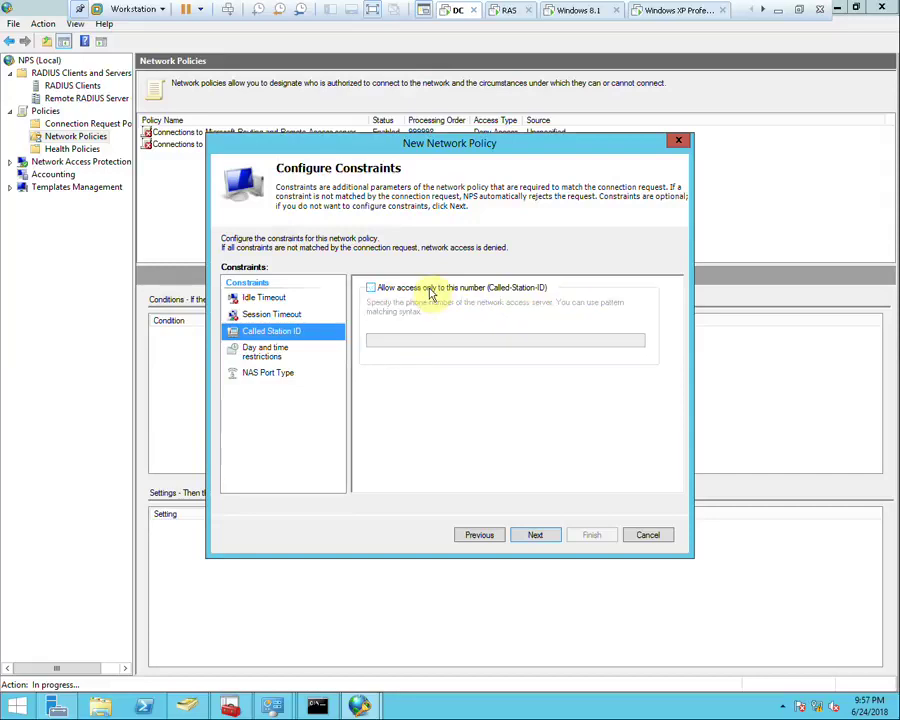
{"action": "left_click", "coordinate": [270, 354]}
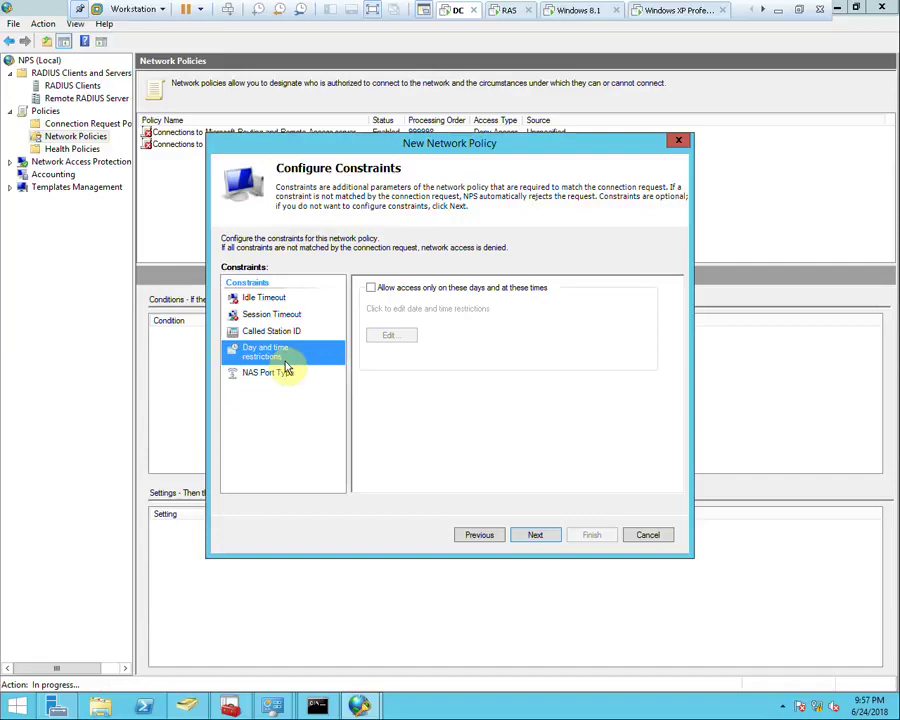
Leave the NAS Port Type constraint with ADSL-DMT and ADSL-CAP unchecked, and continue to Configure Settings
{"action": "left_click", "coordinate": [250, 381]}
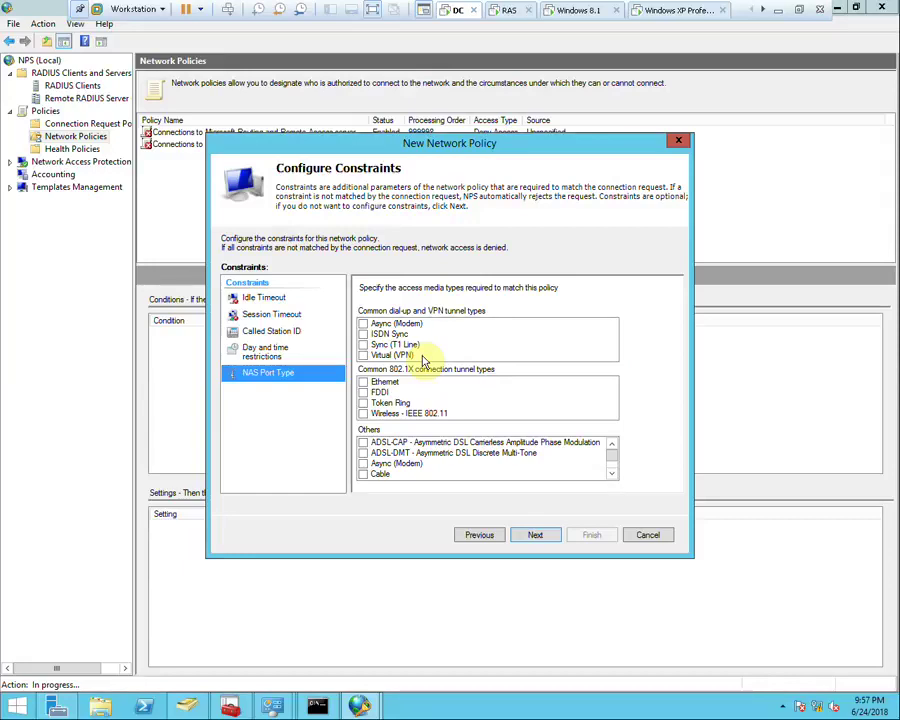
{"action": "left_click", "coordinate": [385, 455]}
{"action": "left_click", "coordinate": [398, 455]}
{"action": "key", "text": "Up"}
{"action": "key", "text": "space"}
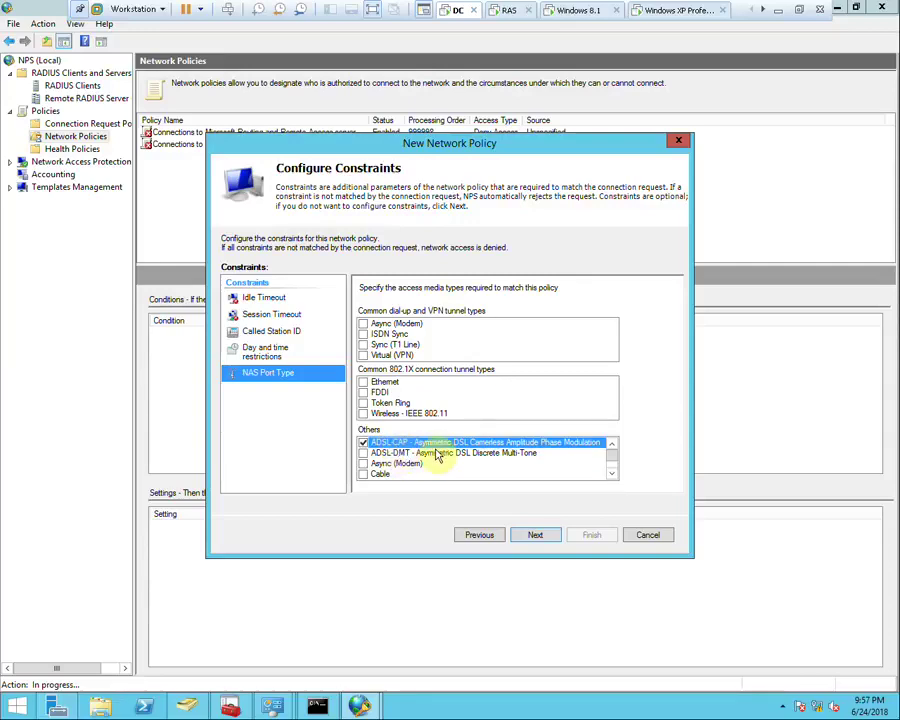
{"action": "key", "text": "space"}
{"action": "left_click", "coordinate": [536, 534]}
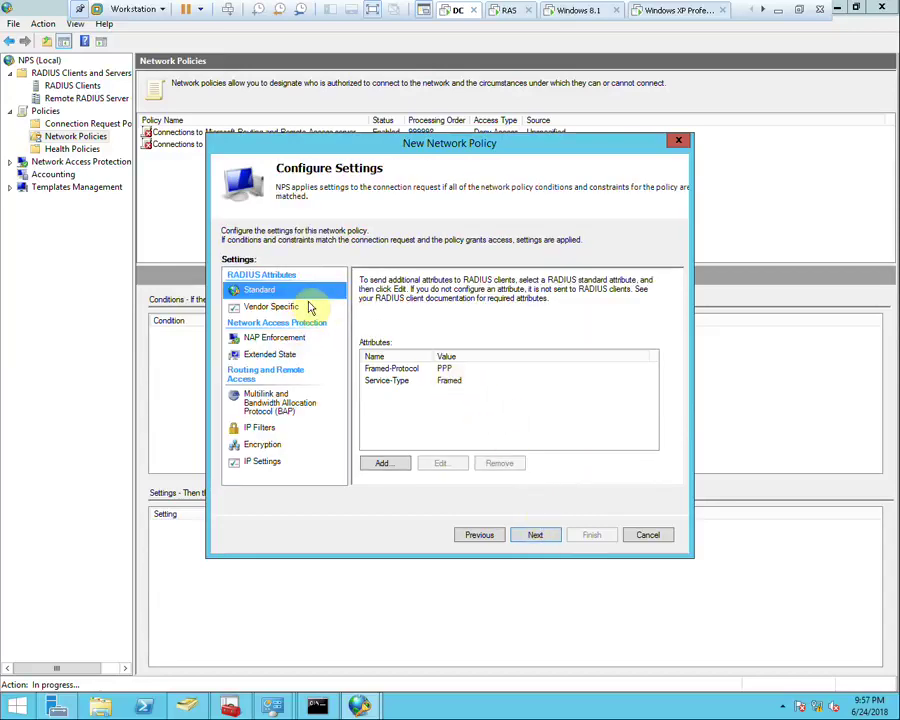
Browse the Vendor Specific attribute list with the vendor filter at All, closing it without adding any
{"action": "left_click", "coordinate": [276, 306]}
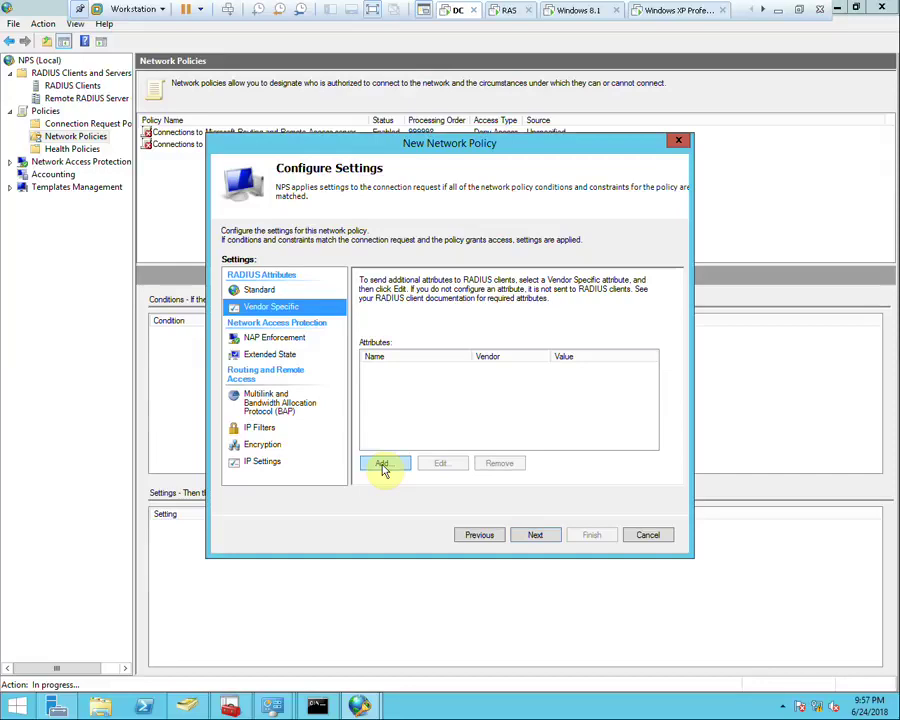
{"action": "left_click", "coordinate": [382, 463]}
{"action": "left_click", "coordinate": [316, 351]}
{"action": "left_click", "coordinate": [352, 277]}
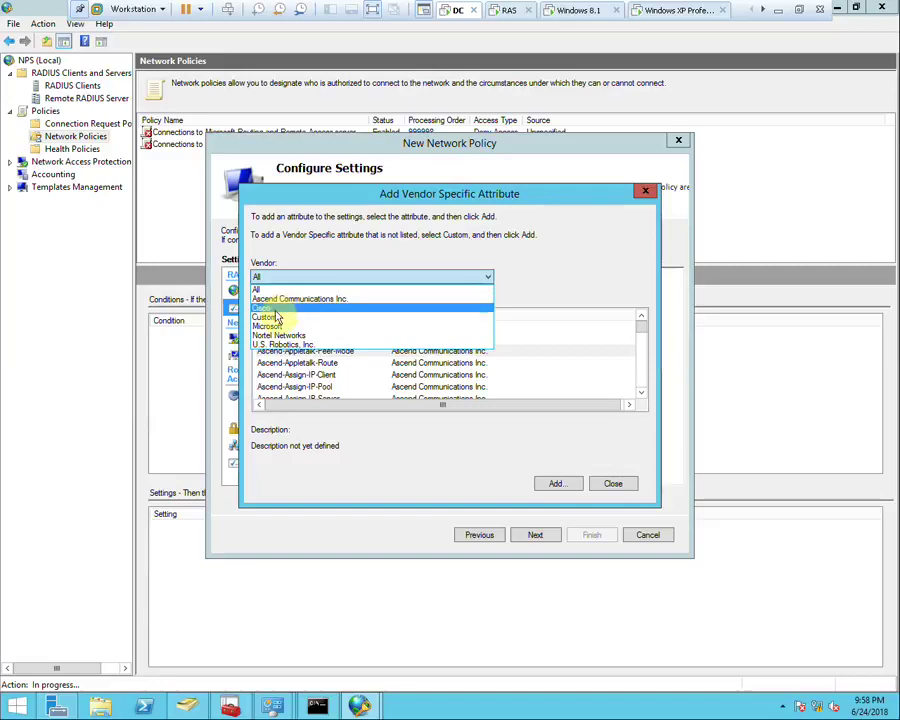
{"action": "left_click", "coordinate": [527, 372]}
{"action": "scroll", "coordinate": [368, 372], "scroll_direction": "down", "scroll_amount": 3}
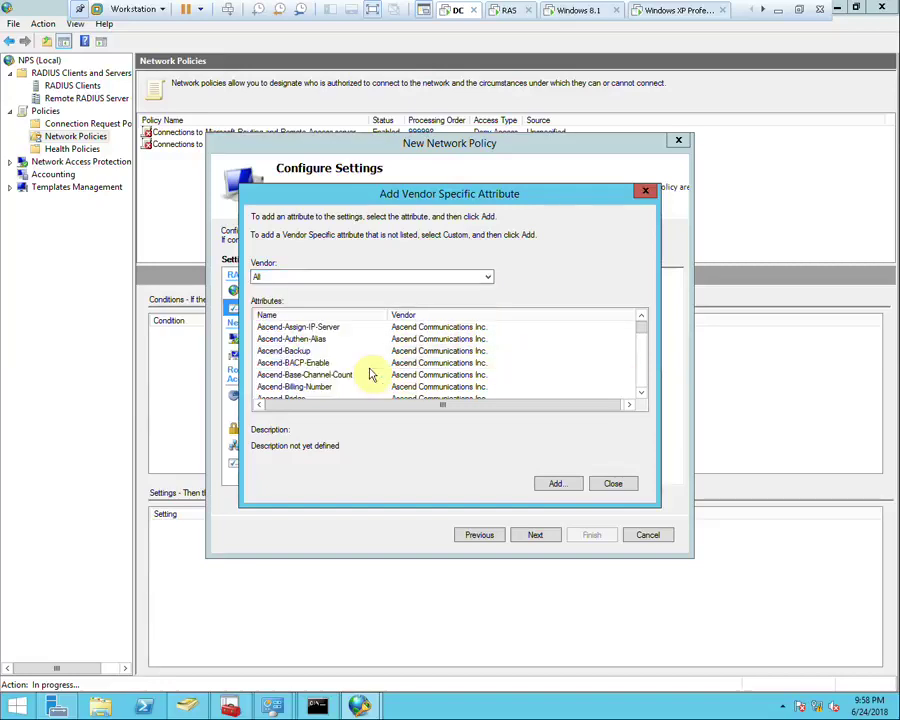
{"action": "scroll", "coordinate": [368, 372], "scroll_direction": "down", "scroll_amount": 6}
{"action": "left_click", "coordinate": [612, 480]}
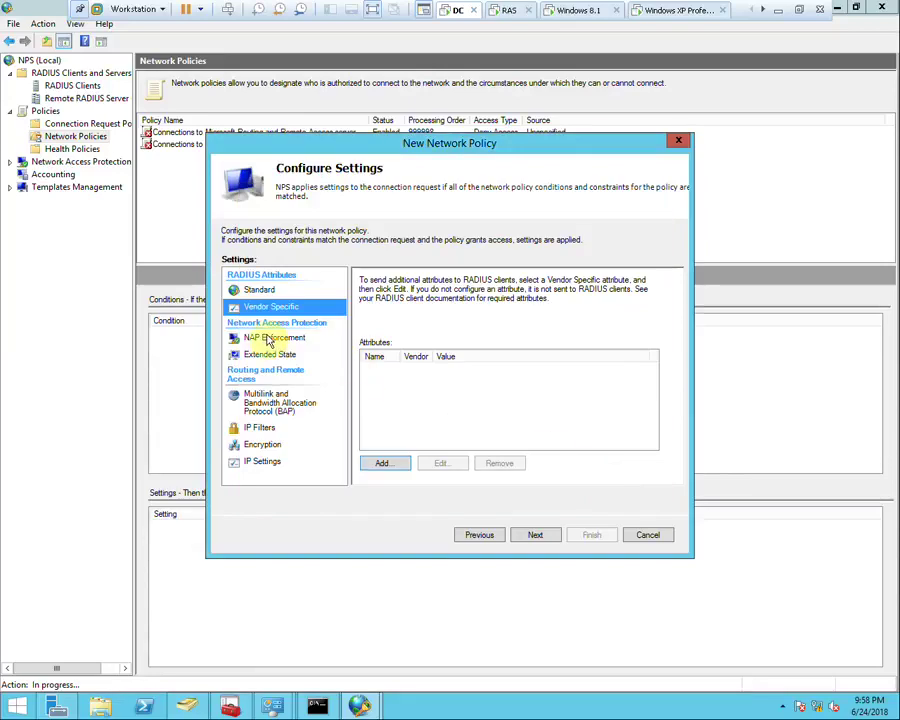
{"action": "left_click", "coordinate": [268, 339]}
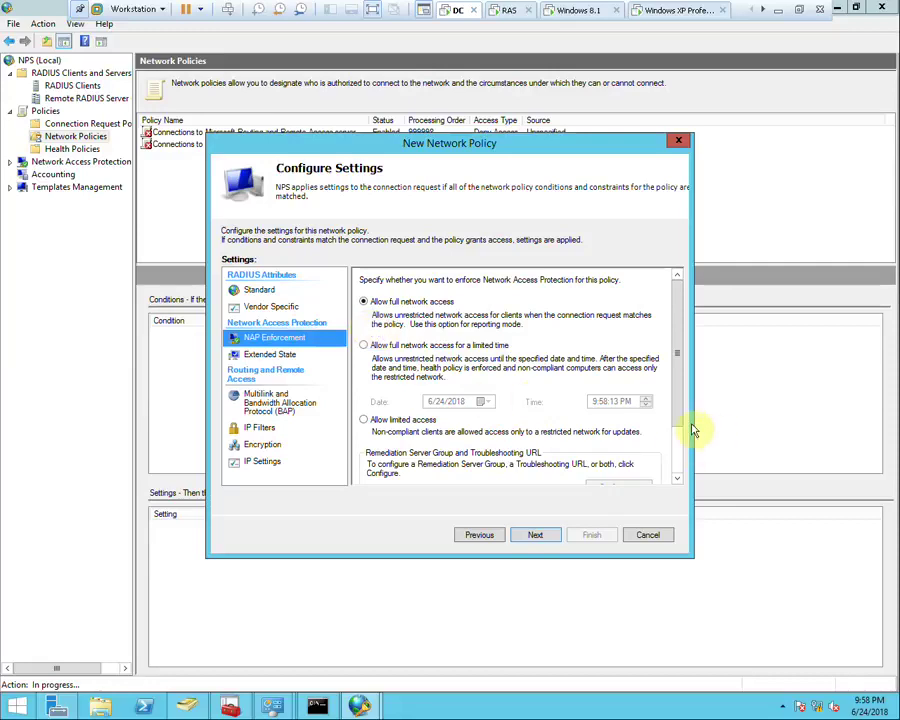
Set the NAP Enforcement extended state to Transitional
{"action": "left_click_drag", "start_coordinate": [677, 447], "coordinate": [674, 462]}
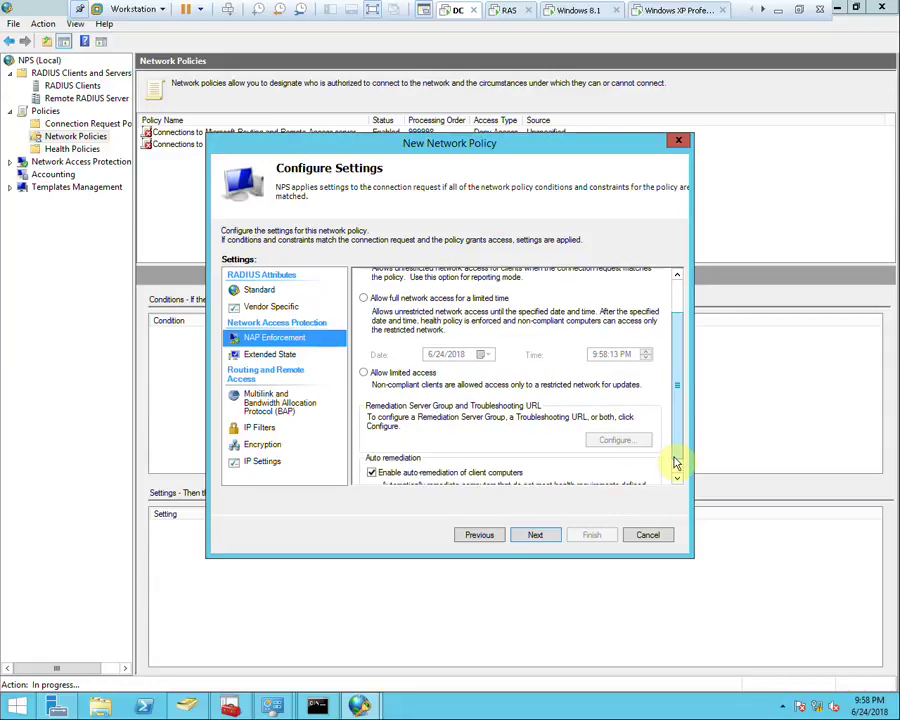
{"action": "left_click", "coordinate": [276, 355]}
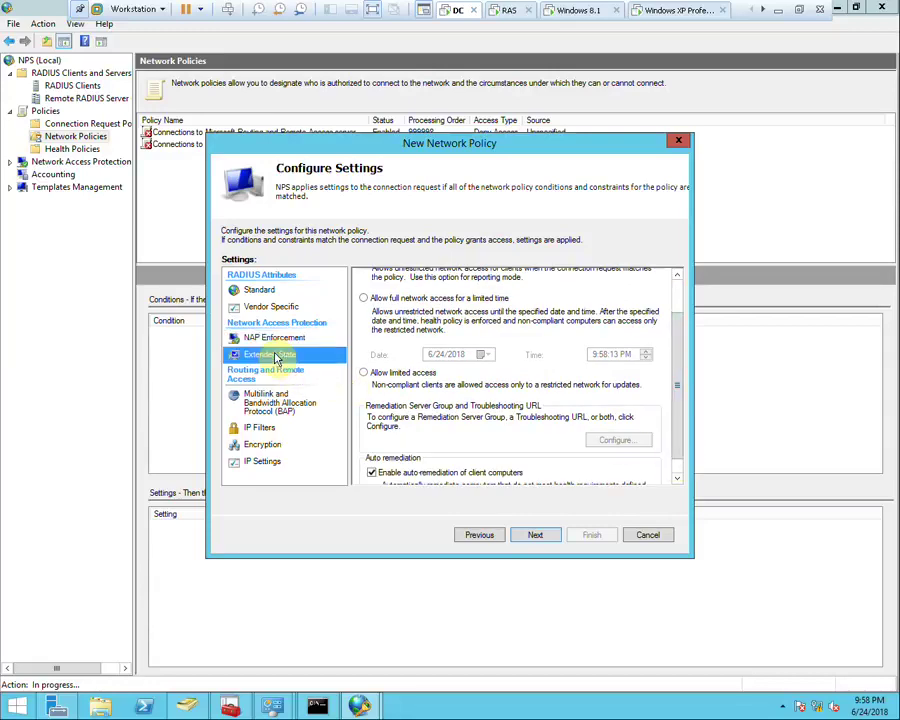
{"action": "left_click", "coordinate": [408, 306]}
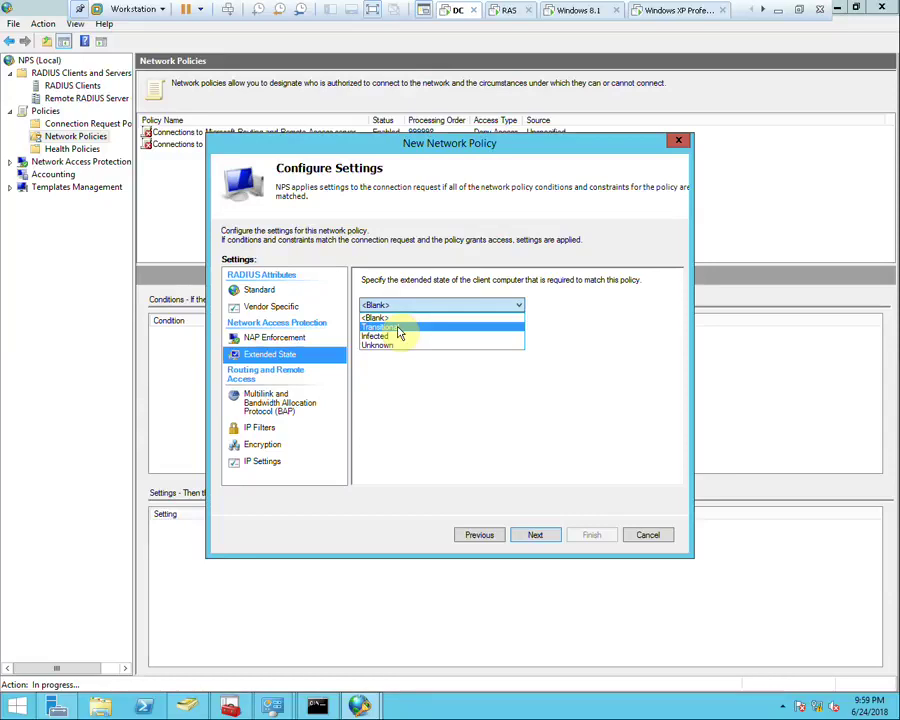
{"action": "left_click", "coordinate": [399, 328]}
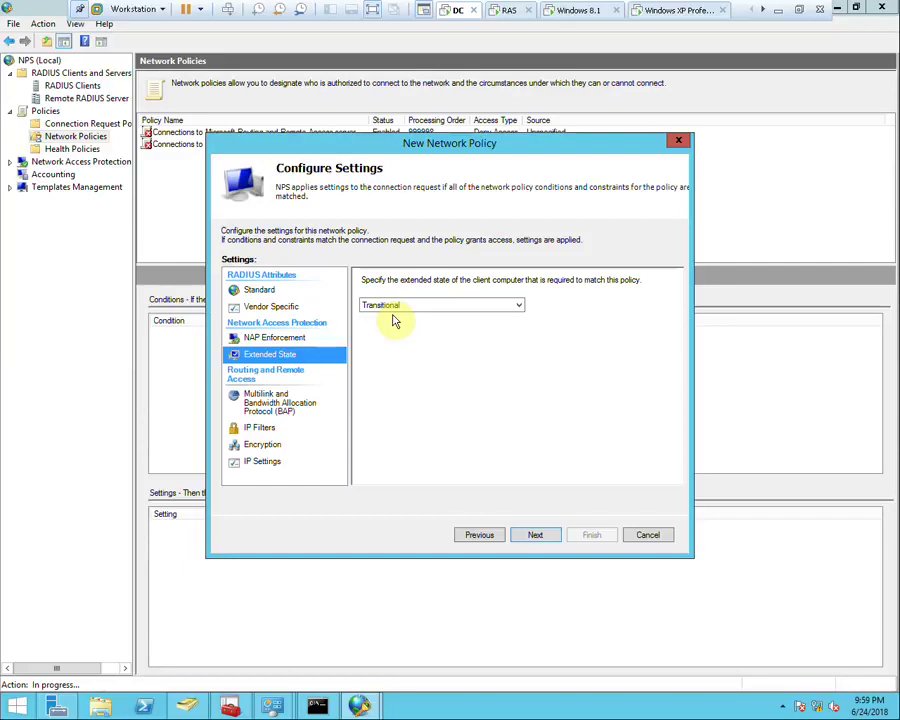
{"action": "left_click", "coordinate": [282, 410]}
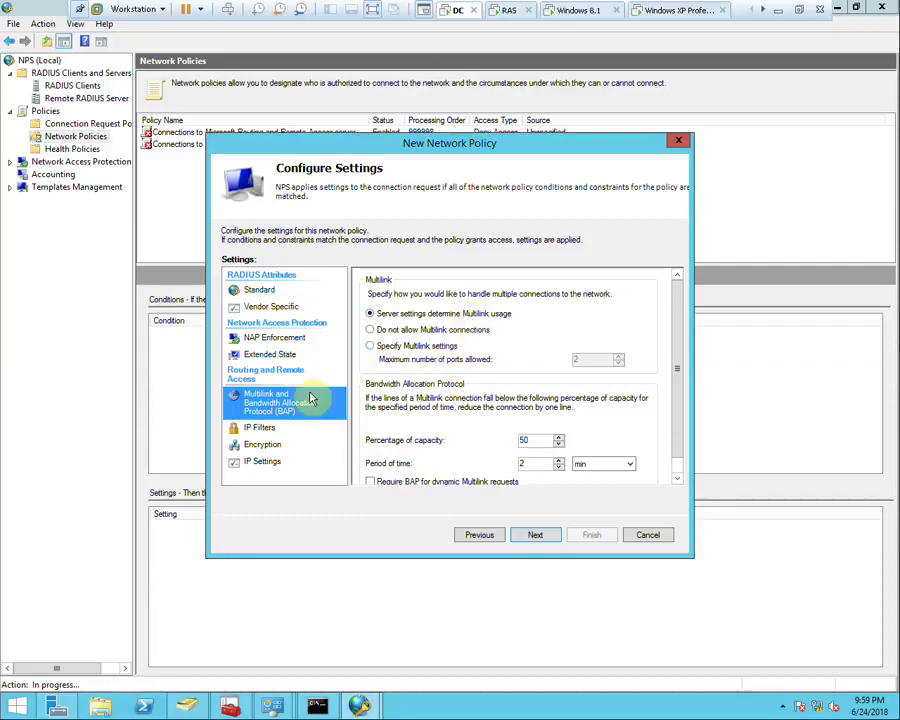
Look through the IP filter settings and uncheck No encryption under Encryption
{"action": "left_click", "coordinate": [272, 430]}
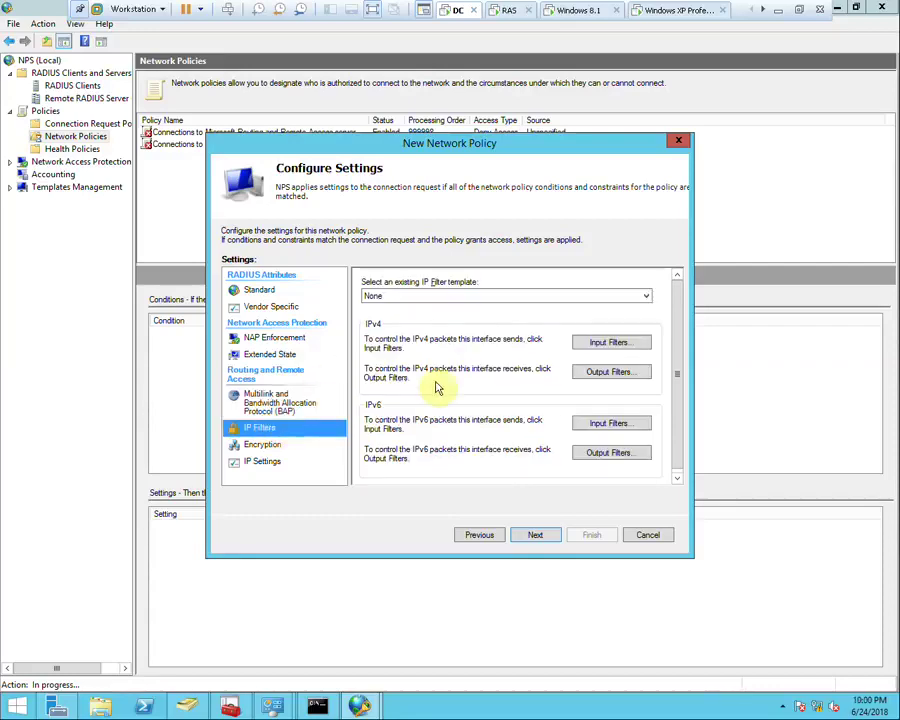
{"action": "left_click", "coordinate": [258, 400]}
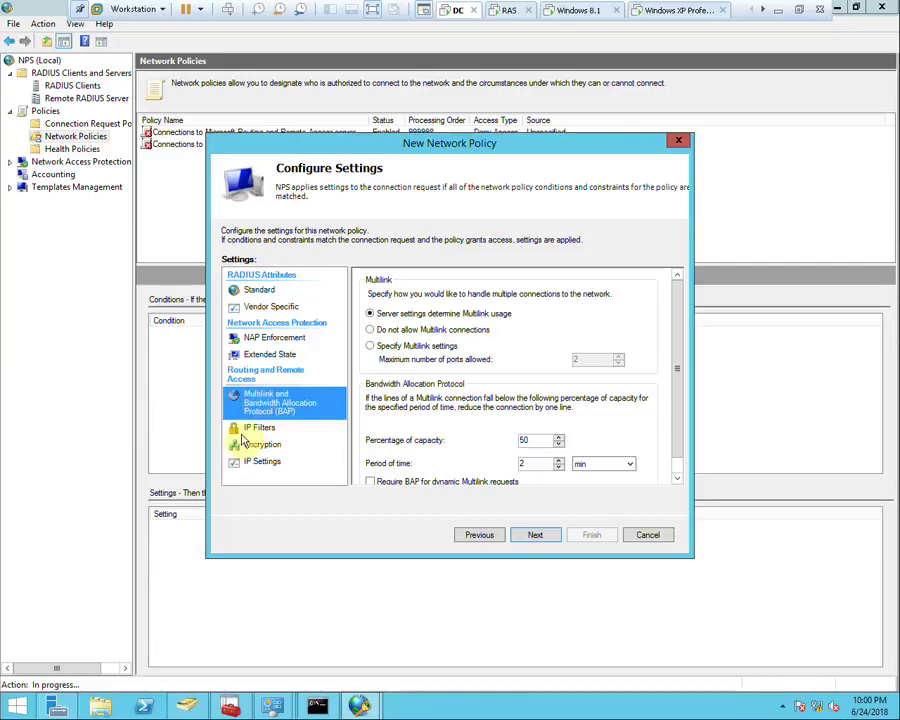
{"action": "left_click", "coordinate": [254, 427]}
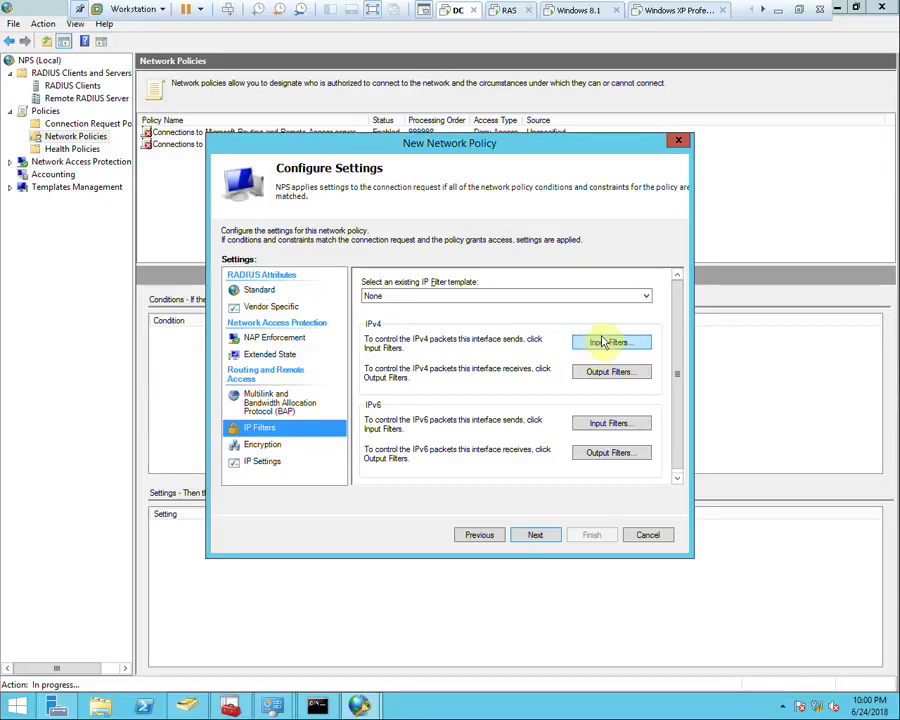
{"action": "left_click", "coordinate": [268, 445]}
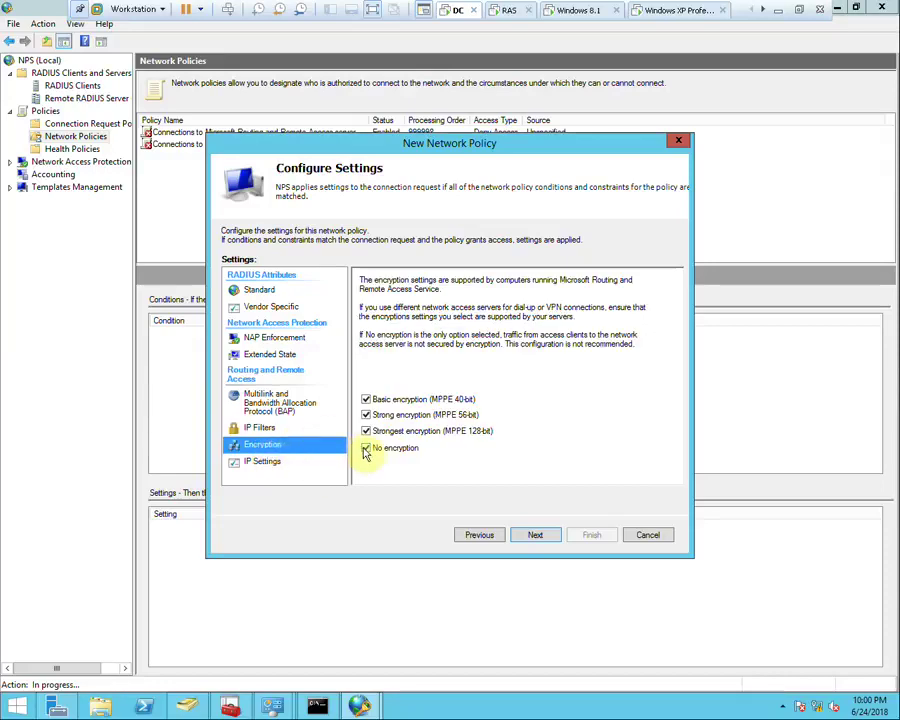
{"action": "left_click", "coordinate": [367, 449]}
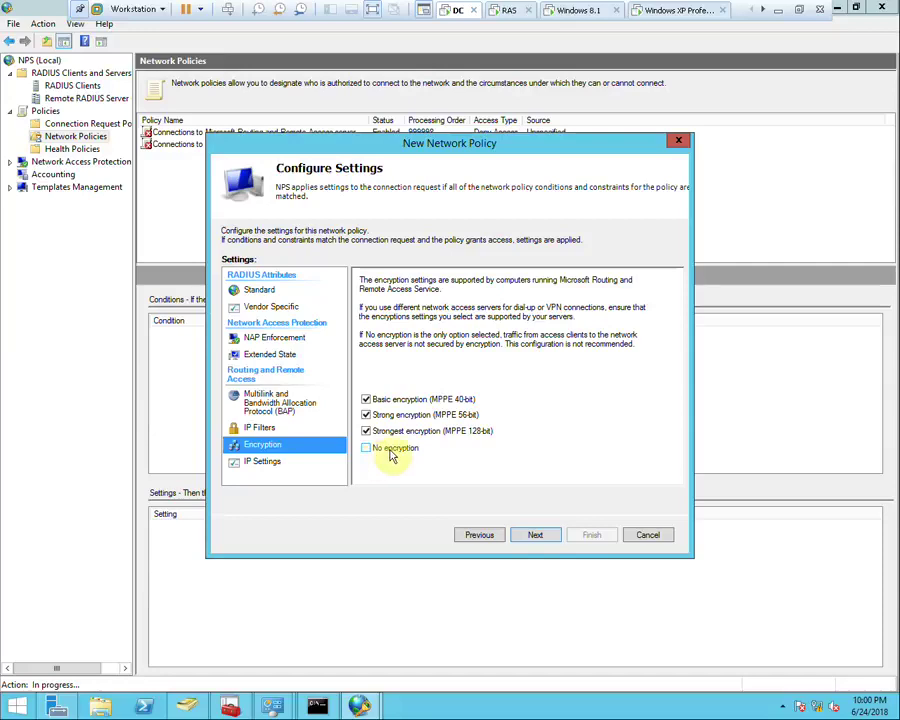
{"action": "left_click", "coordinate": [264, 463]}
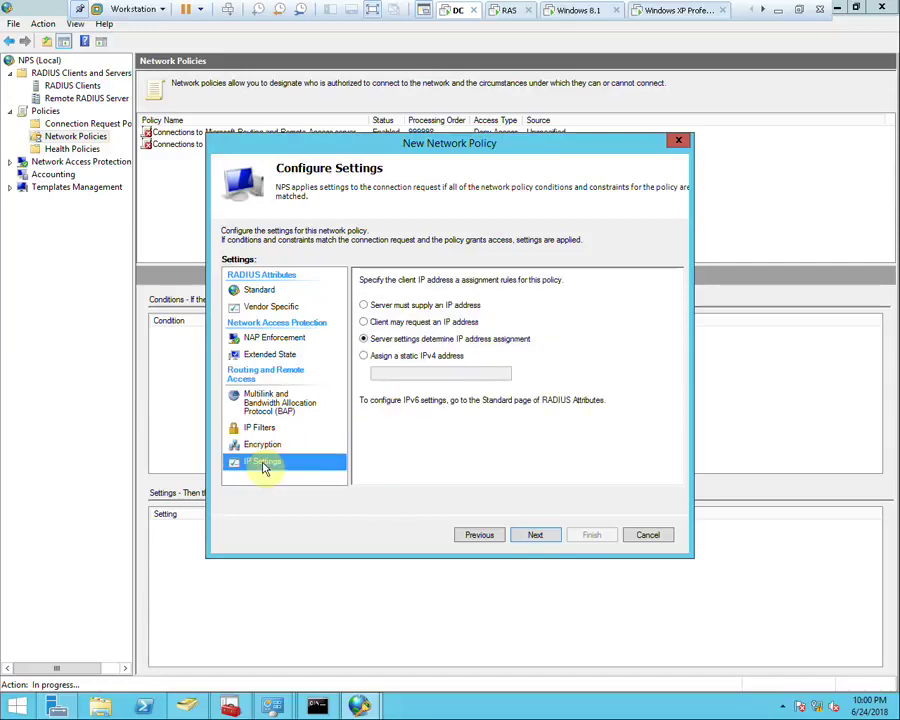
Finish the VPN policy wizard, review the new policy, and switch to the RAS virtual machine
{"action": "left_click", "coordinate": [537, 536]}
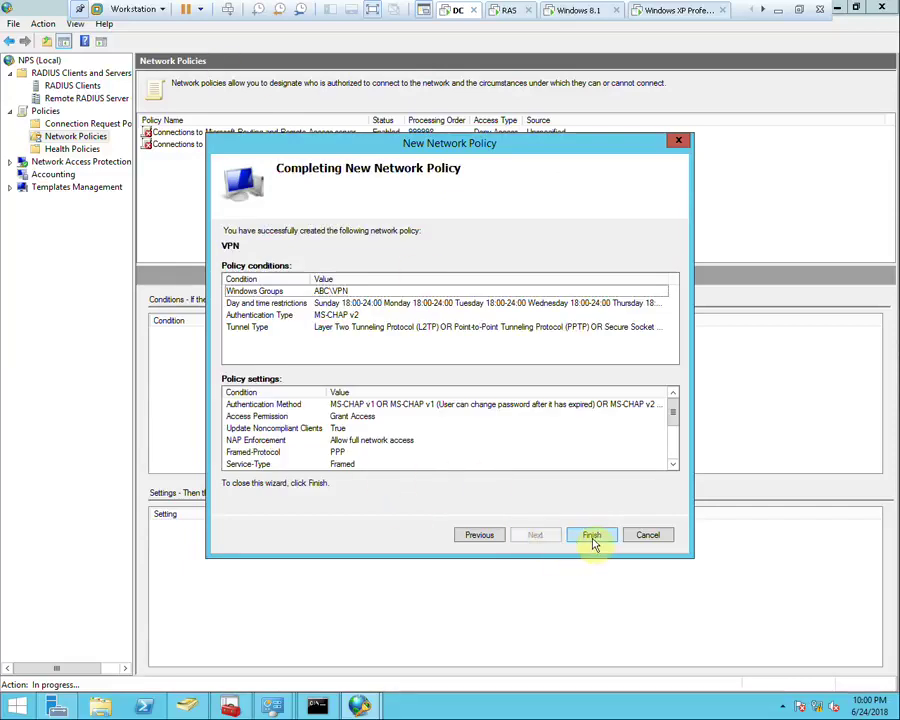
{"action": "left_click", "coordinate": [592, 536]}
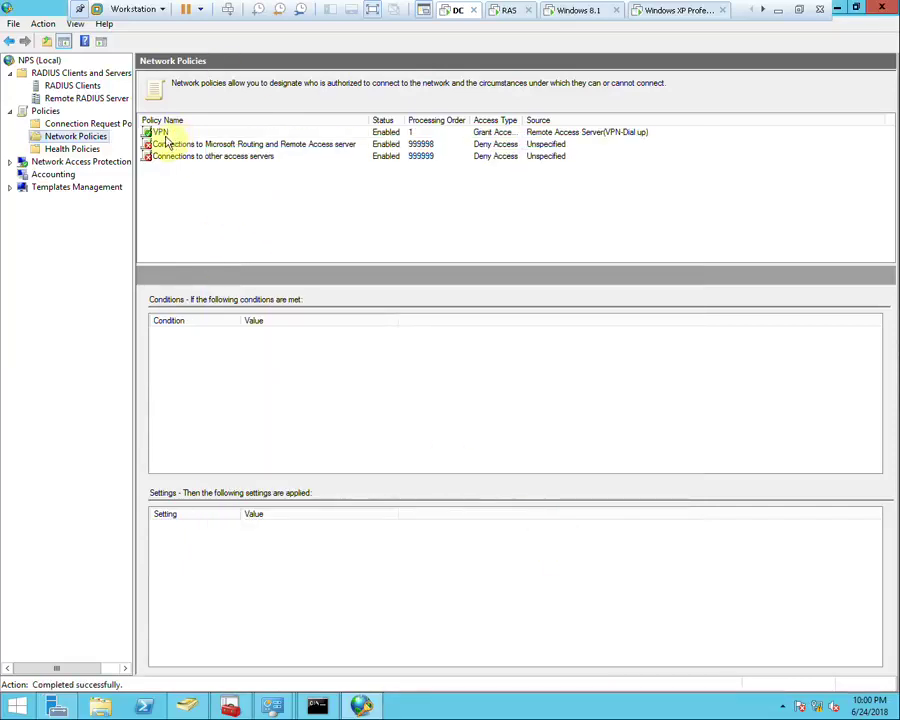
{"action": "left_click", "coordinate": [155, 133]}
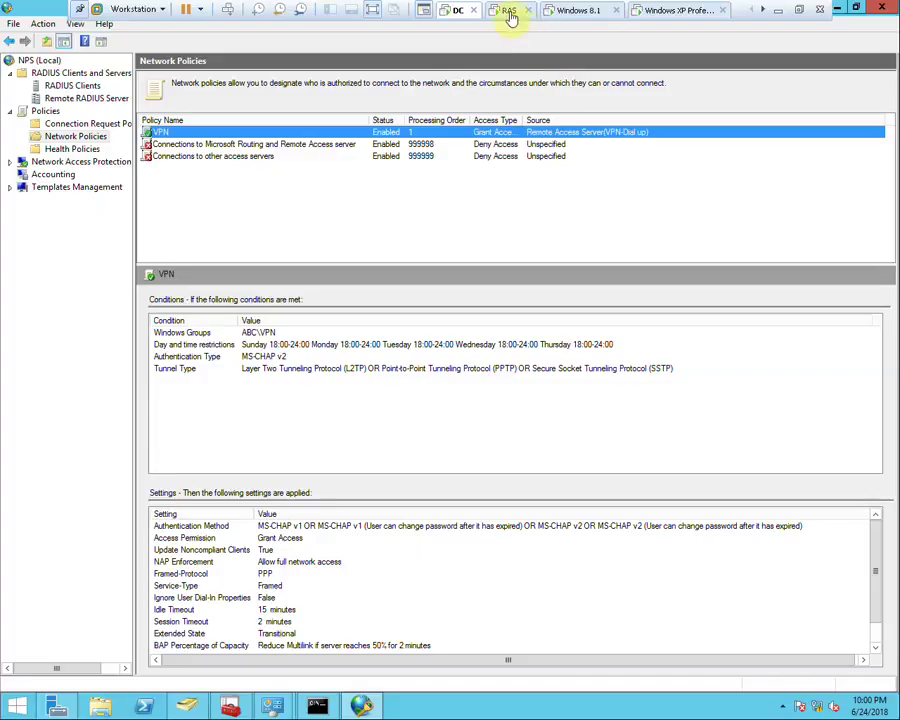
{"action": "left_click", "coordinate": [509, 11]}
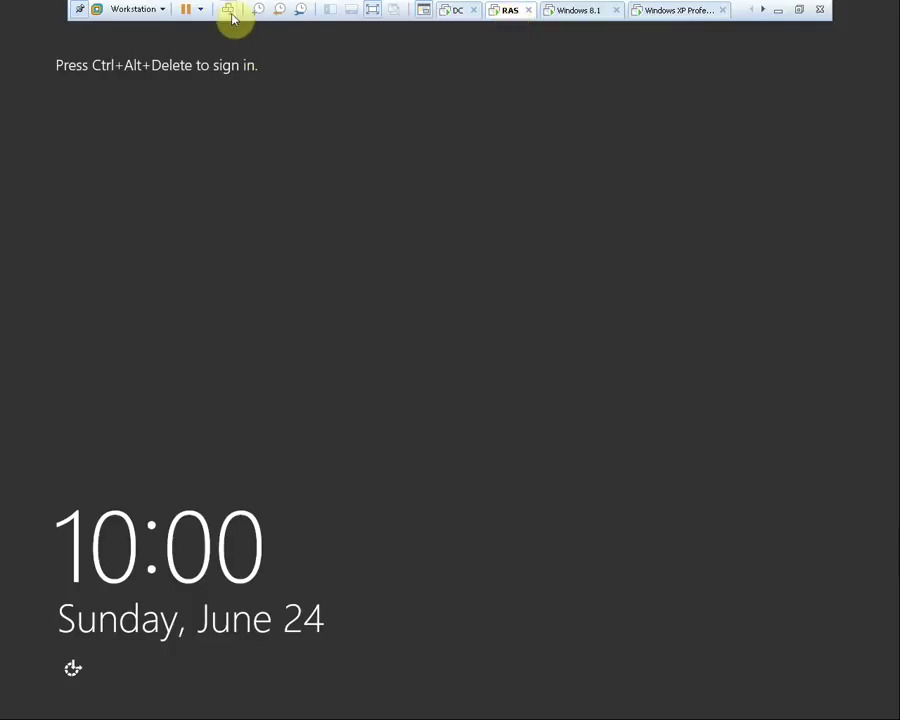
Sign in to the RAS machine as Other user with the ABC domain administrator username and password
{"action": "left_click", "coordinate": [229, 10]}
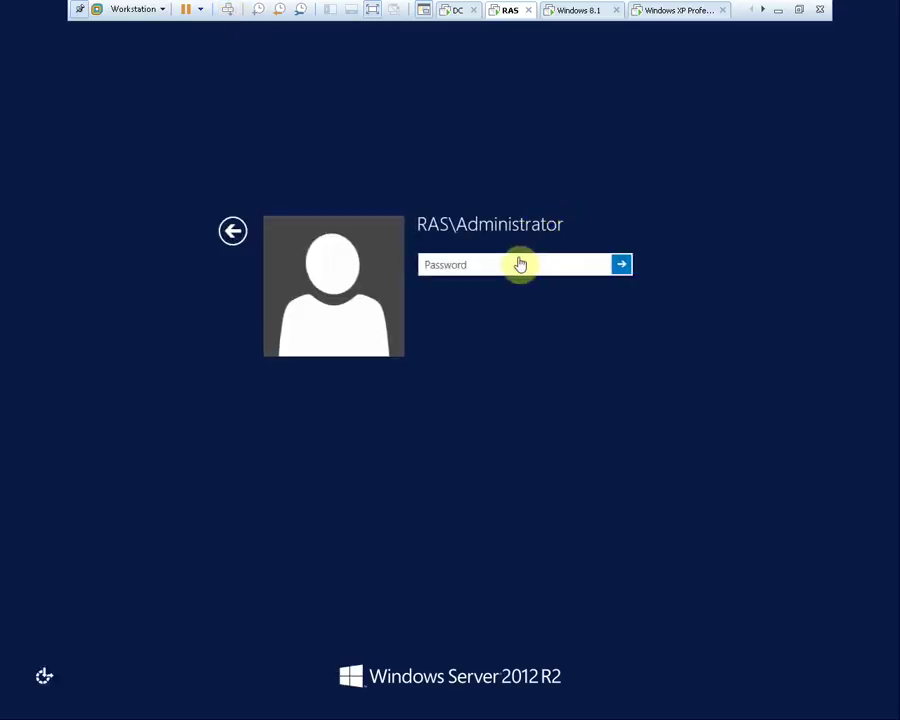
{"action": "left_click", "coordinate": [238, 233]}
{"action": "left_click", "coordinate": [510, 272]}
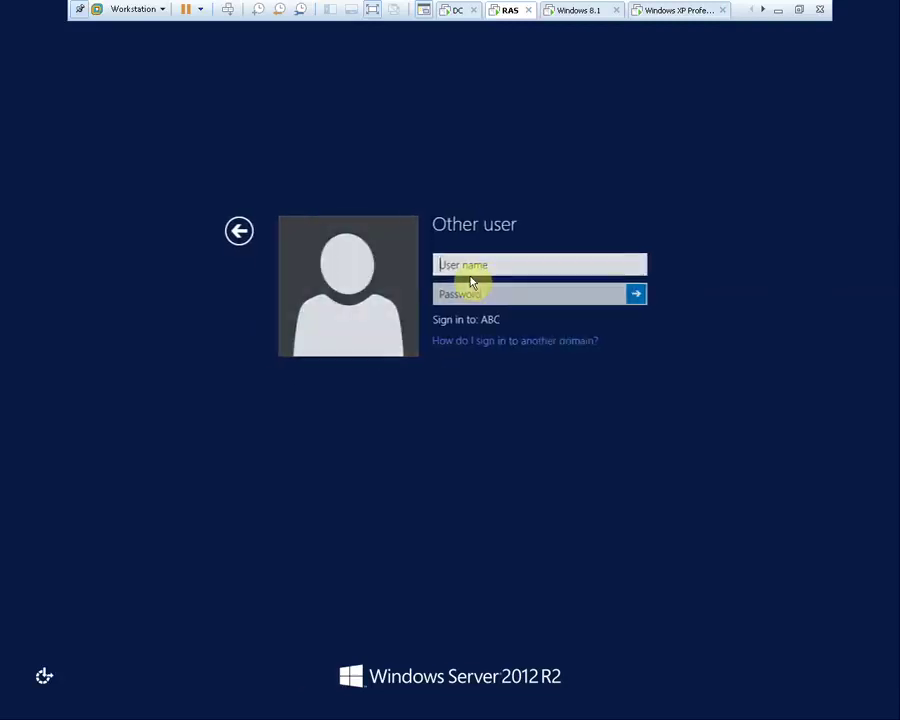
{"action": "type", "text": "abc"}
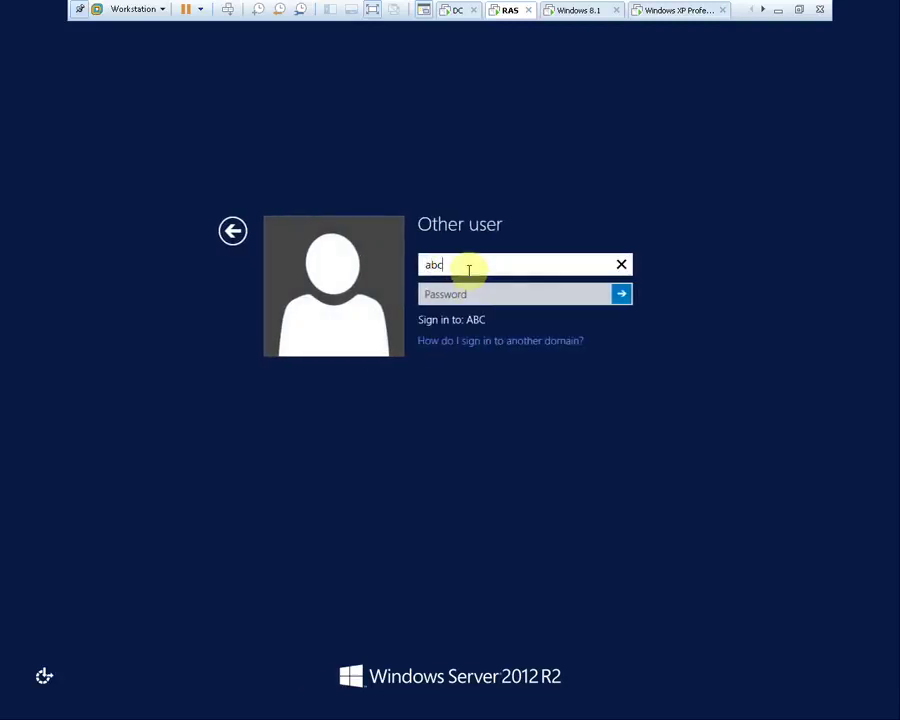
{"action": "type", "text": "\\administrator"}
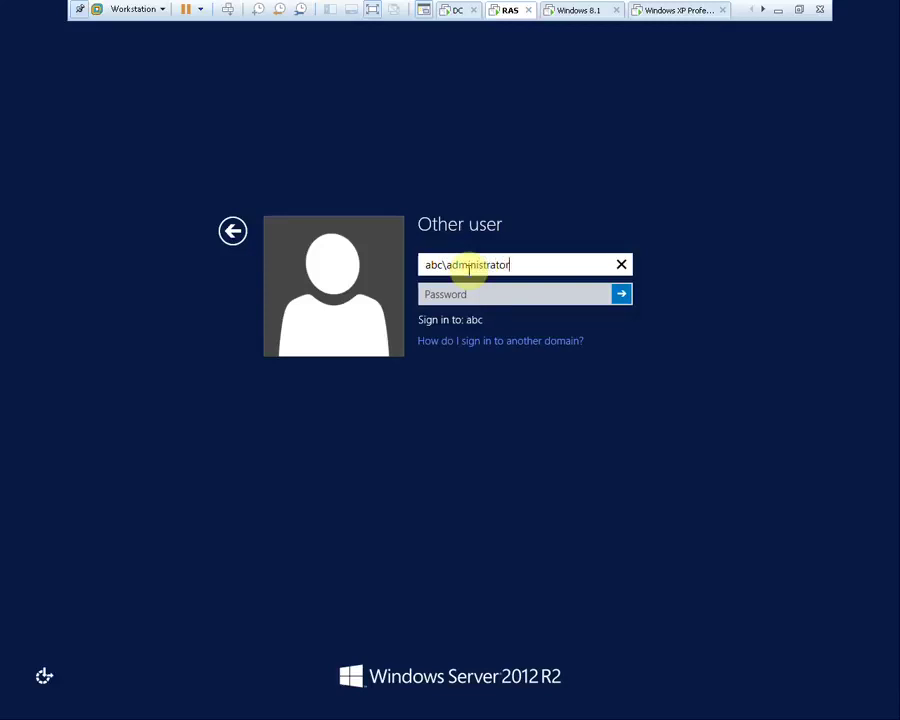
{"action": "key", "text": "Tab"}
{"action": "type", "text": "Pa$$w0rd"}
{"action": "key", "text": "Return"}
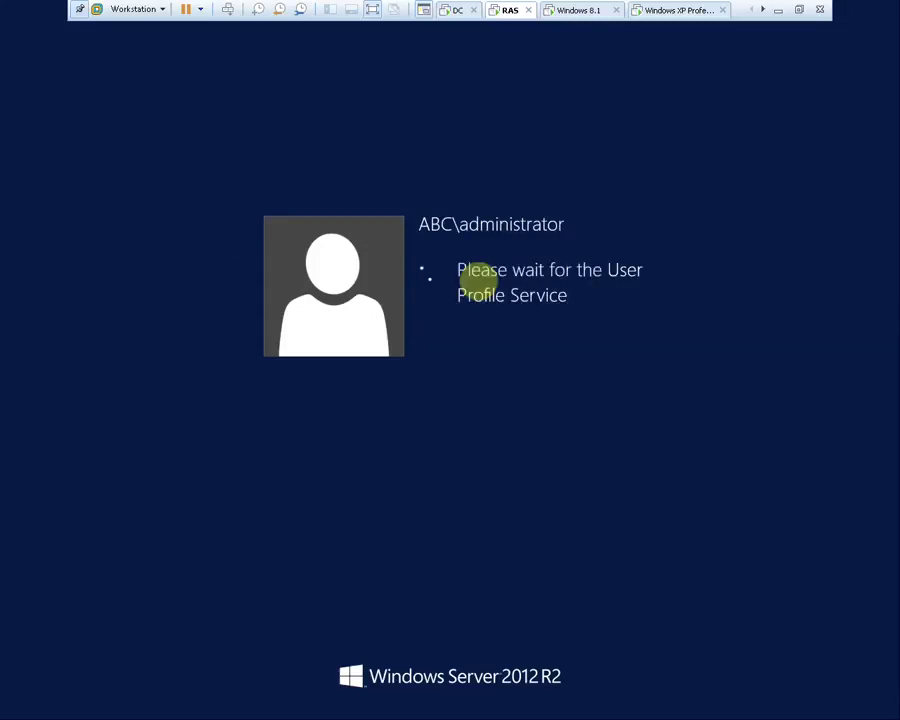
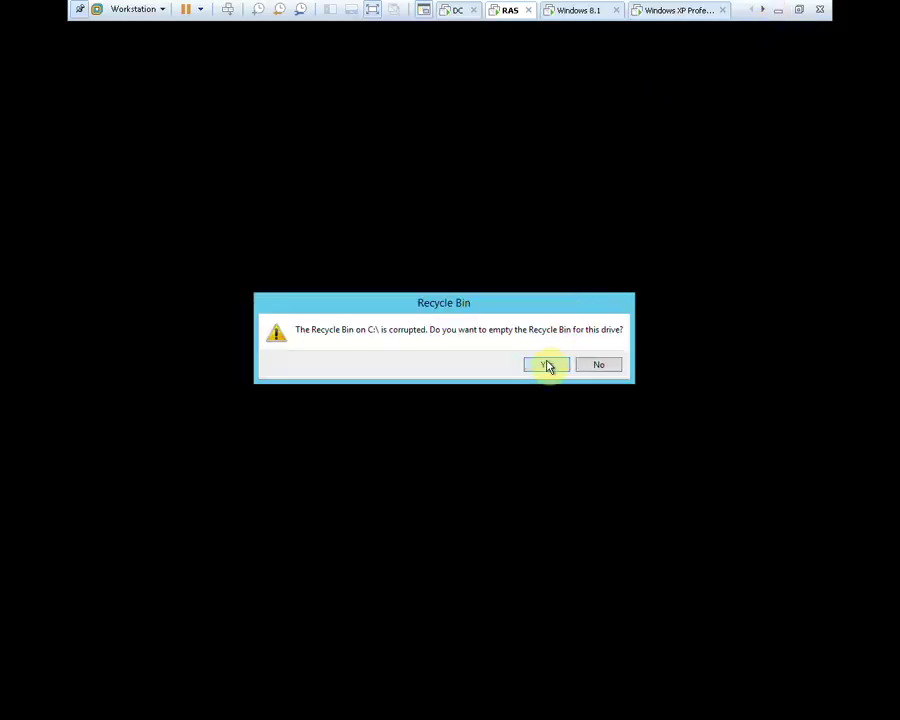
Confirm emptying the Recycle Bin, refresh the desktop, and cancel the VMware Tools log-off
{"action": "left_click", "coordinate": [547, 364]}
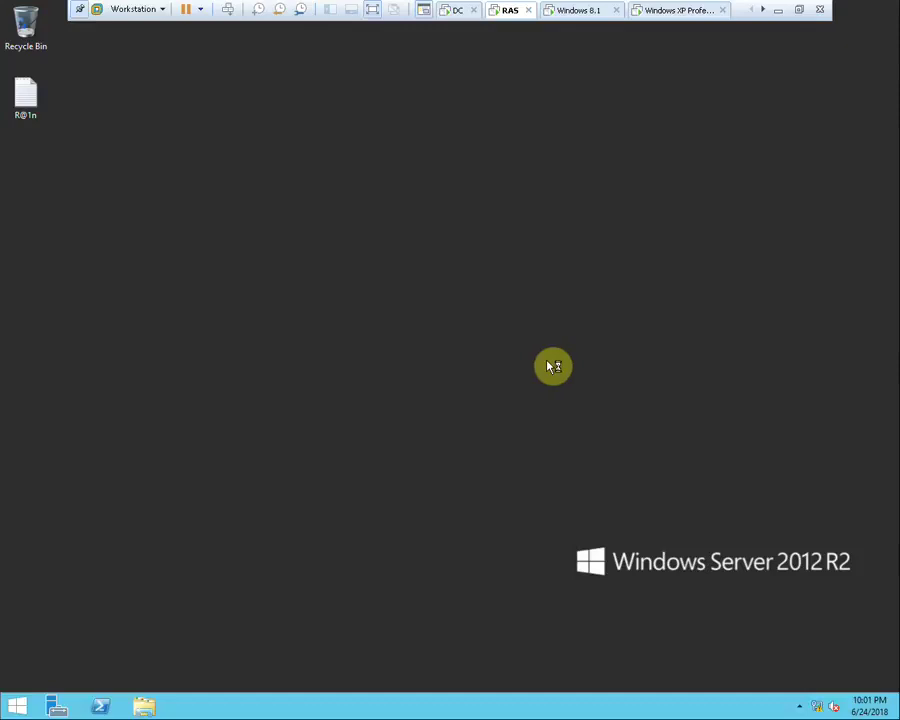
{"action": "right_click", "coordinate": [682, 408]}
{"action": "left_click", "coordinate": [710, 446]}
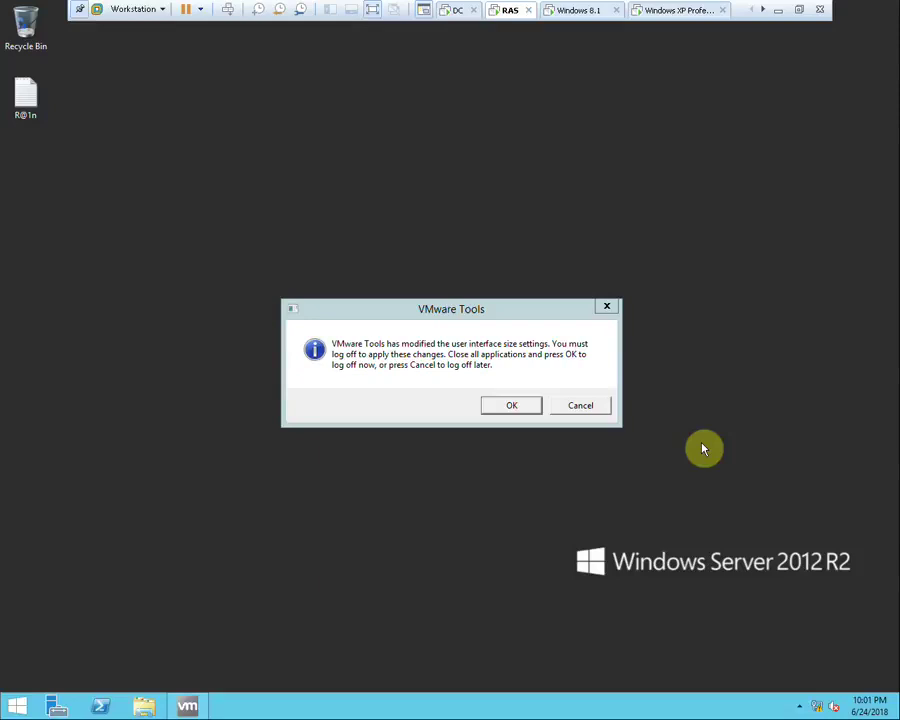
{"action": "left_click", "coordinate": [593, 412]}
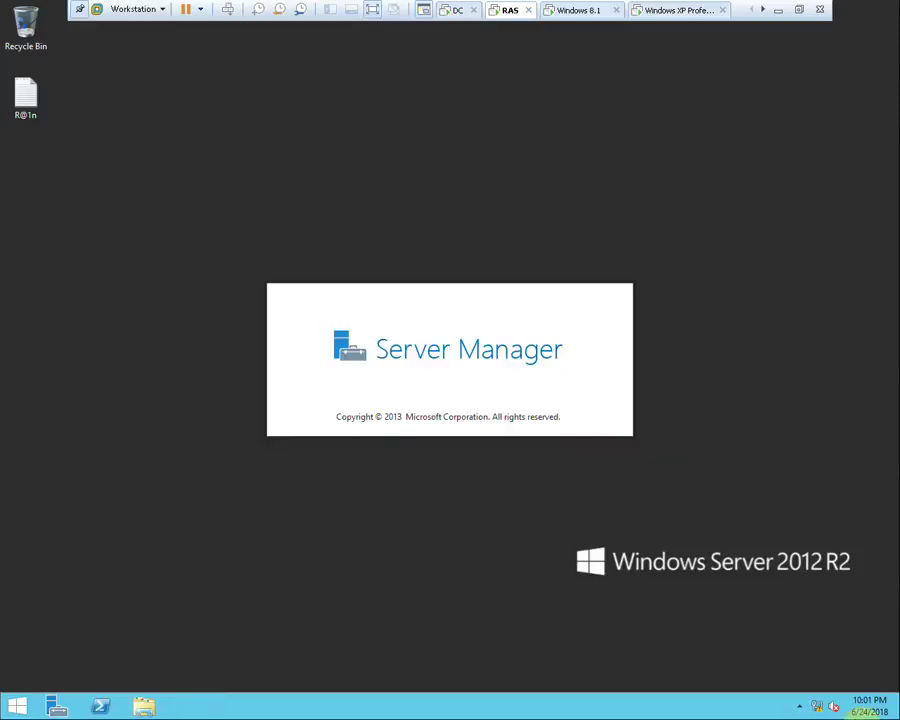
Reach the Windows Firewall on/off page through the Network and Sharing Center
{"action": "right_click", "coordinate": [807, 709]}
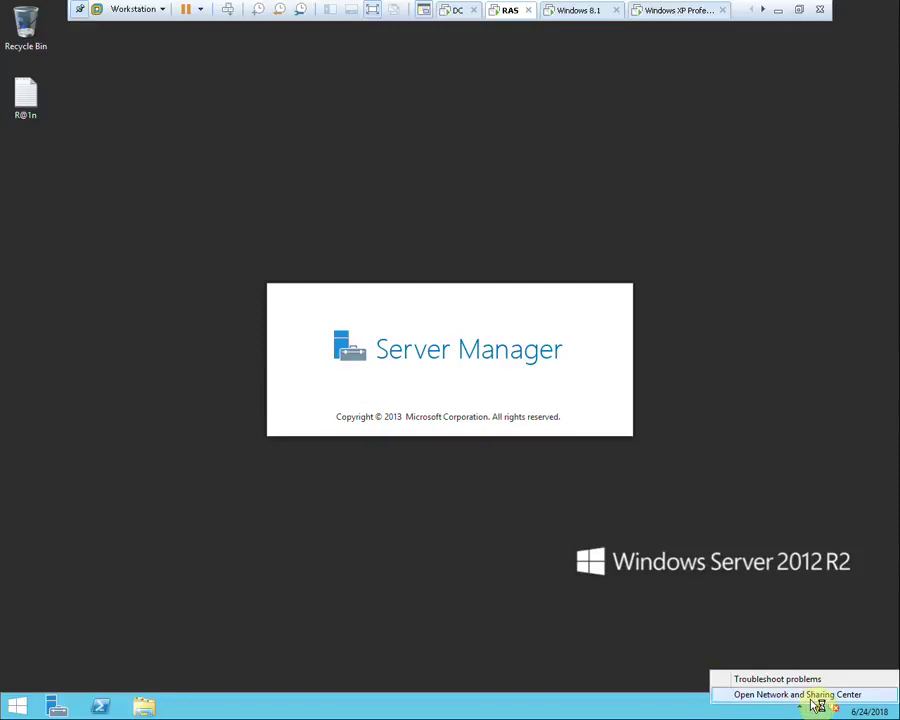
{"action": "left_click", "coordinate": [818, 706]}
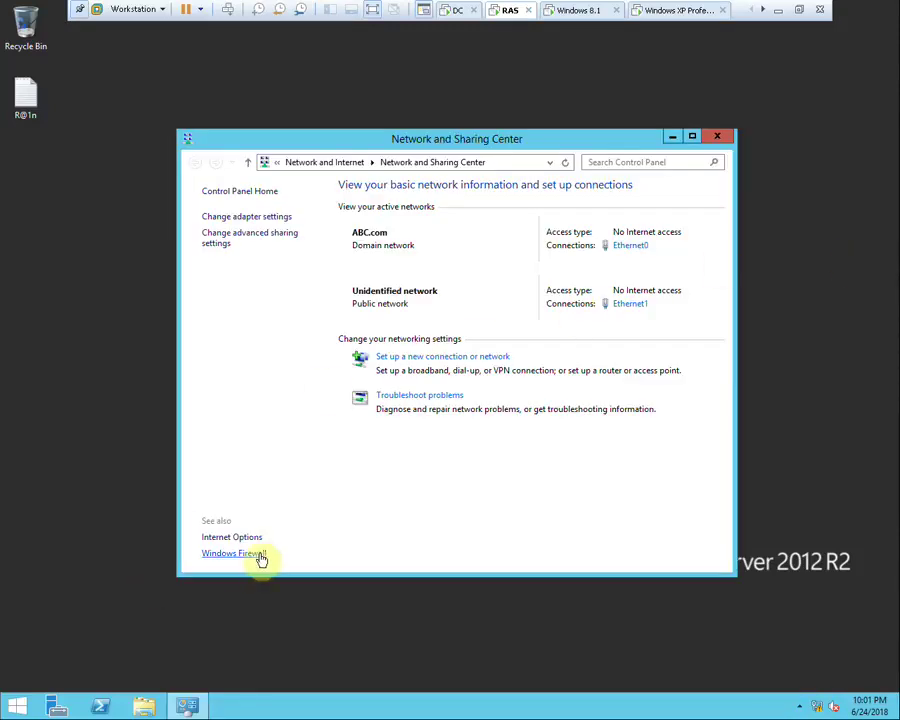
{"action": "left_click", "coordinate": [258, 554]}
{"action": "left_click", "coordinate": [268, 265]}
Turn the firewall off for domain, private and public networks, then close the window
{"action": "left_click", "coordinate": [358, 293]}
{"action": "left_click", "coordinate": [340, 377]}
{"action": "left_click", "coordinate": [350, 461]}
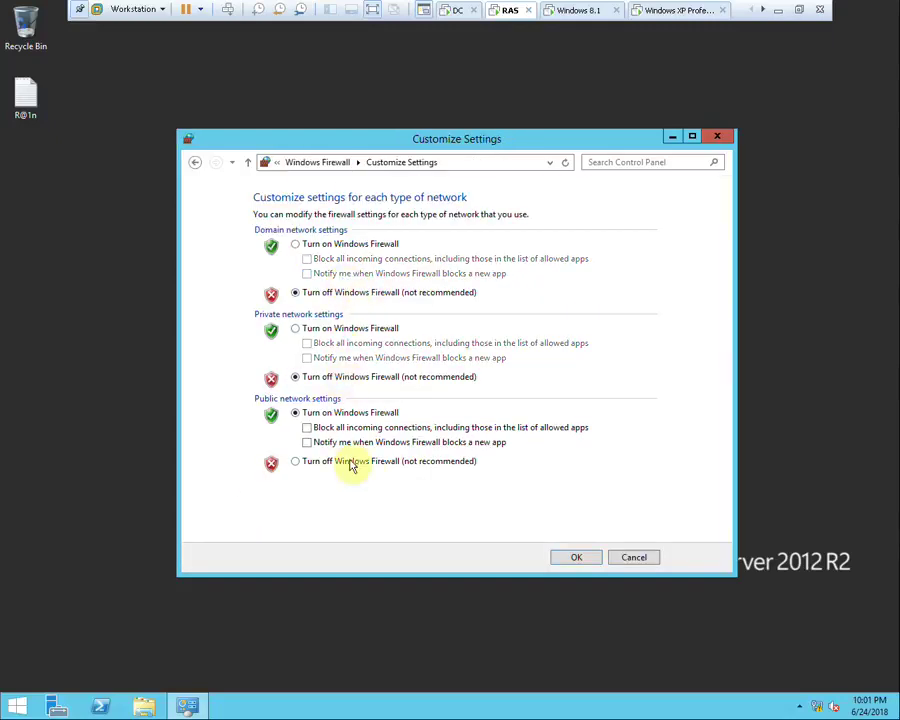
{"action": "left_click", "coordinate": [575, 556]}
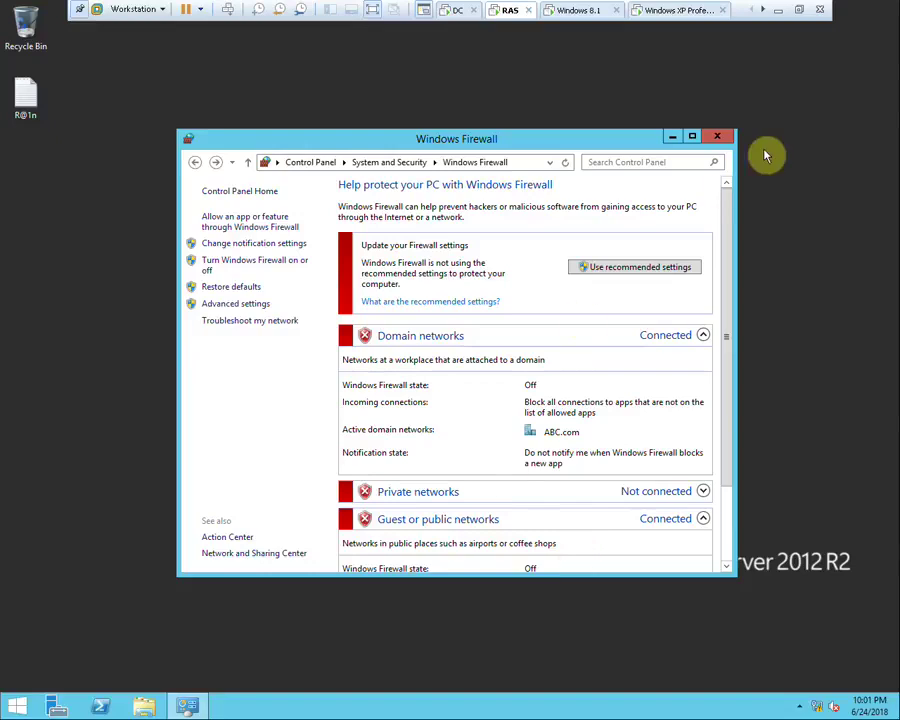
{"action": "left_click", "coordinate": [727, 133]}
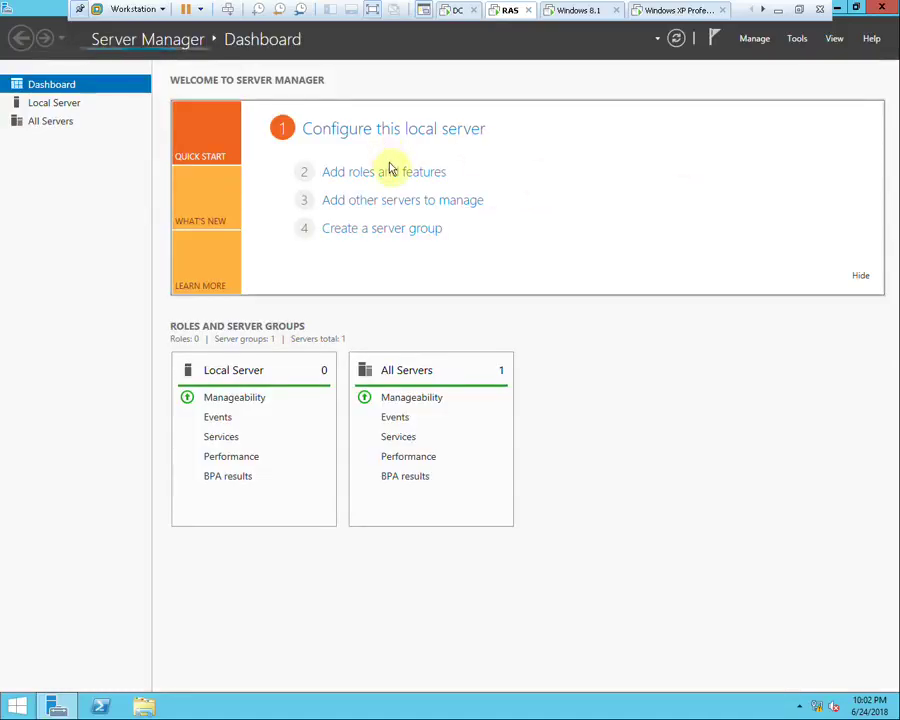
Launch the Add Roles and Features wizard after dismissing the data-collection notices
{"action": "left_click", "coordinate": [395, 175]}
{"action": "left_click", "coordinate": [578, 401]}
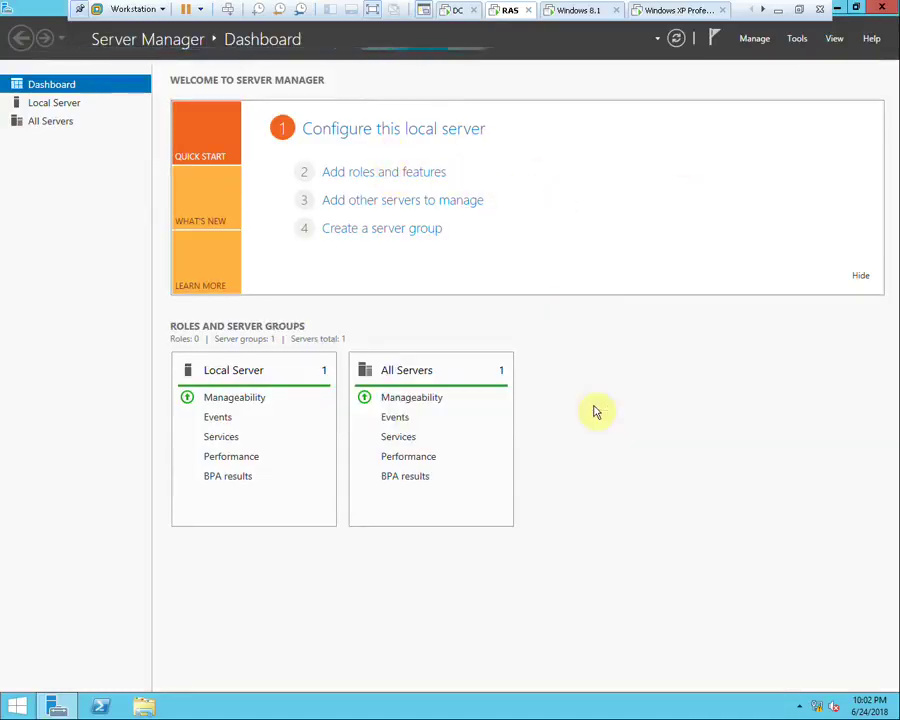
{"action": "left_click", "coordinate": [424, 174]}
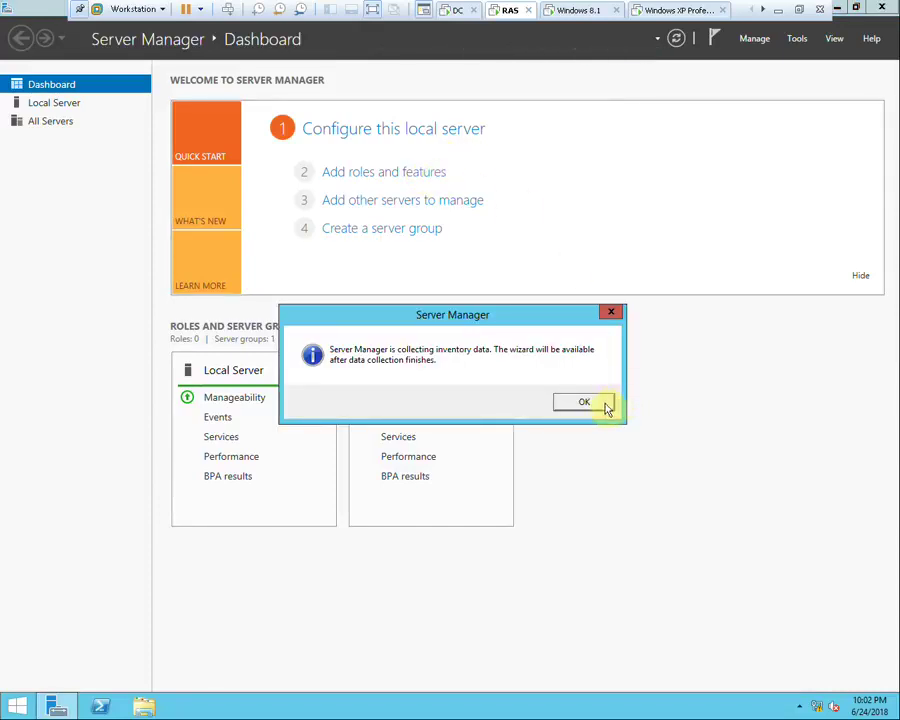
{"action": "left_click", "coordinate": [603, 403]}
{"action": "left_click", "coordinate": [405, 172]}
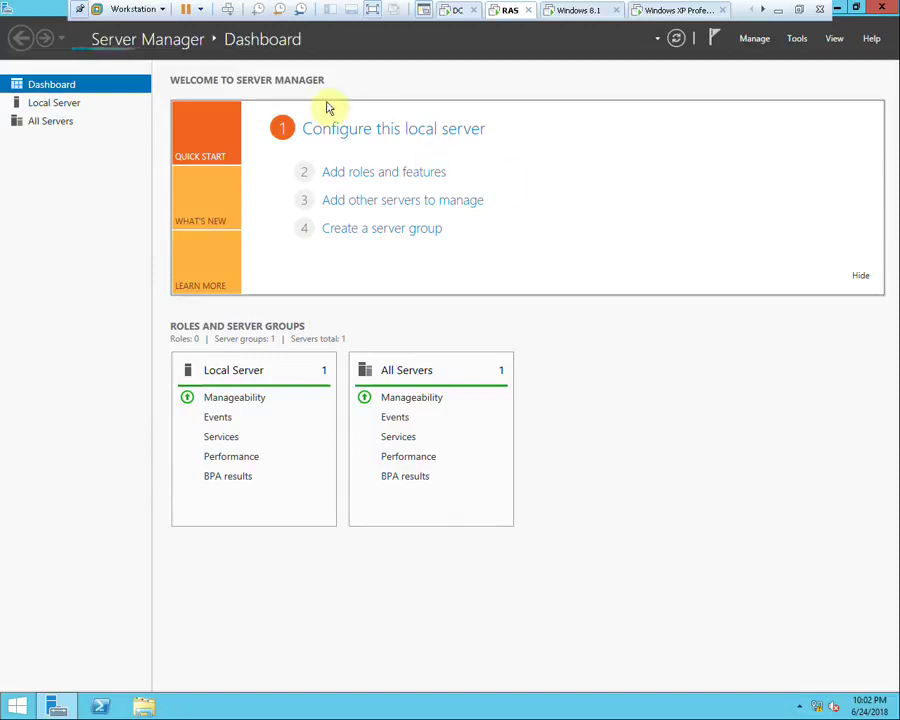
{"action": "left_click", "coordinate": [394, 180]}
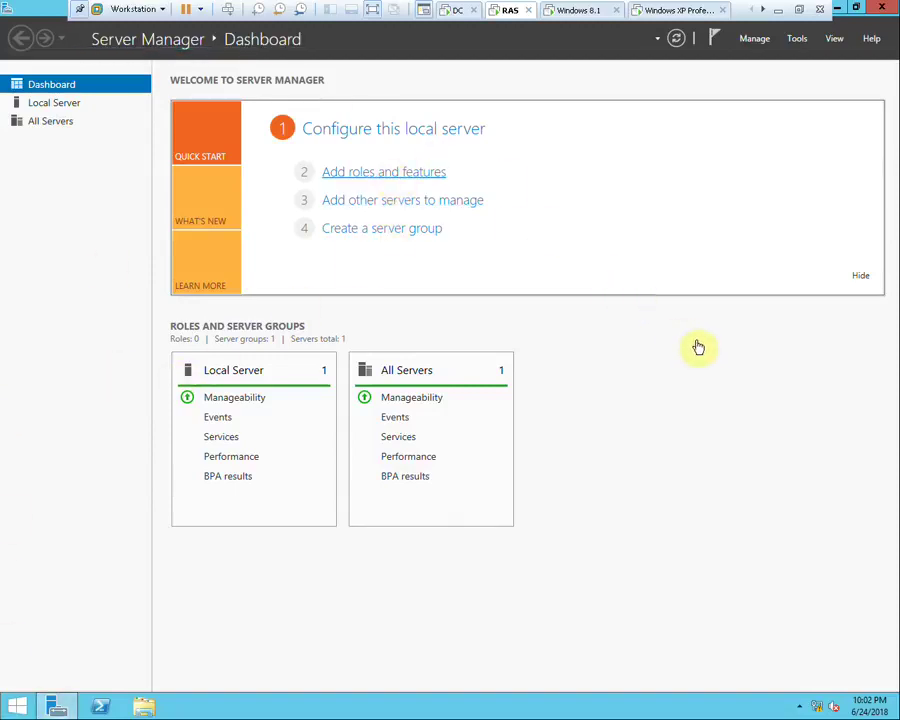
Choose role-based installation on RAS.ABC.com and select the Remote Access role
{"action": "left_click", "coordinate": [454, 435]}
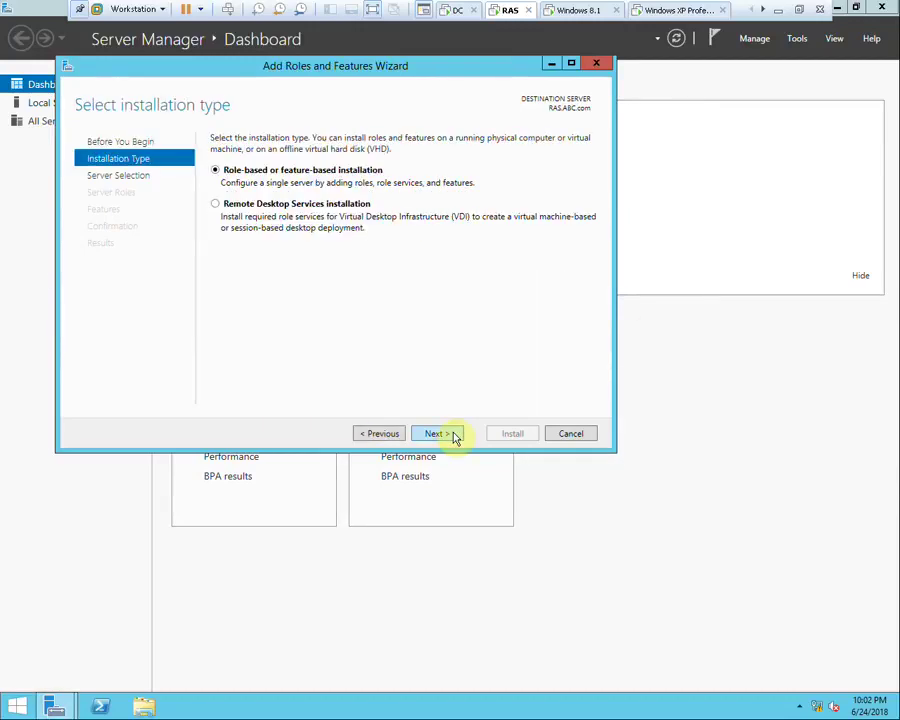
{"action": "left_click", "coordinate": [454, 435]}
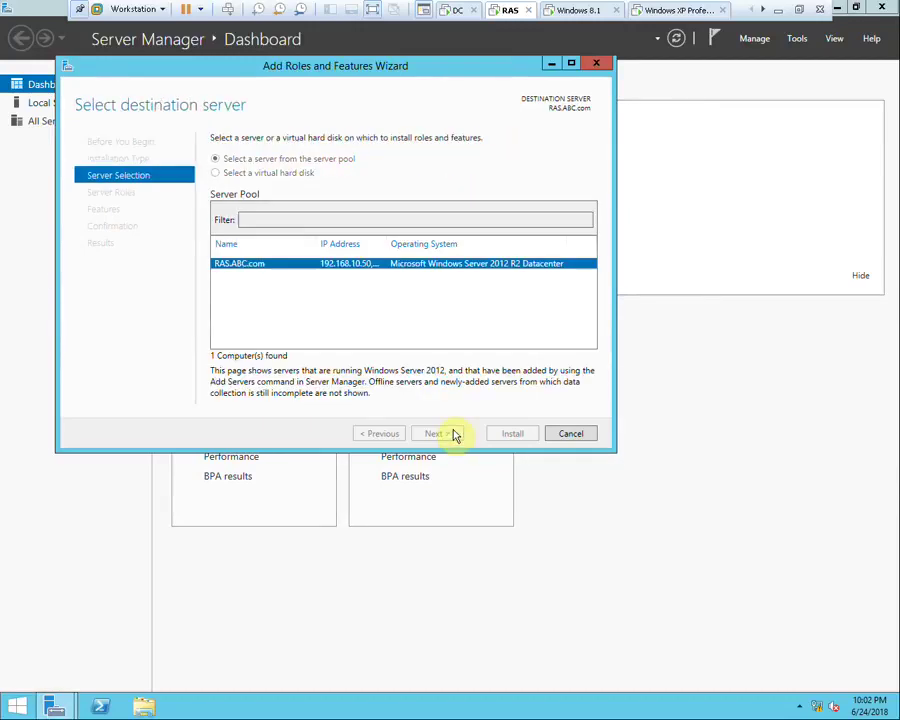
{"action": "left_click", "coordinate": [454, 434]}
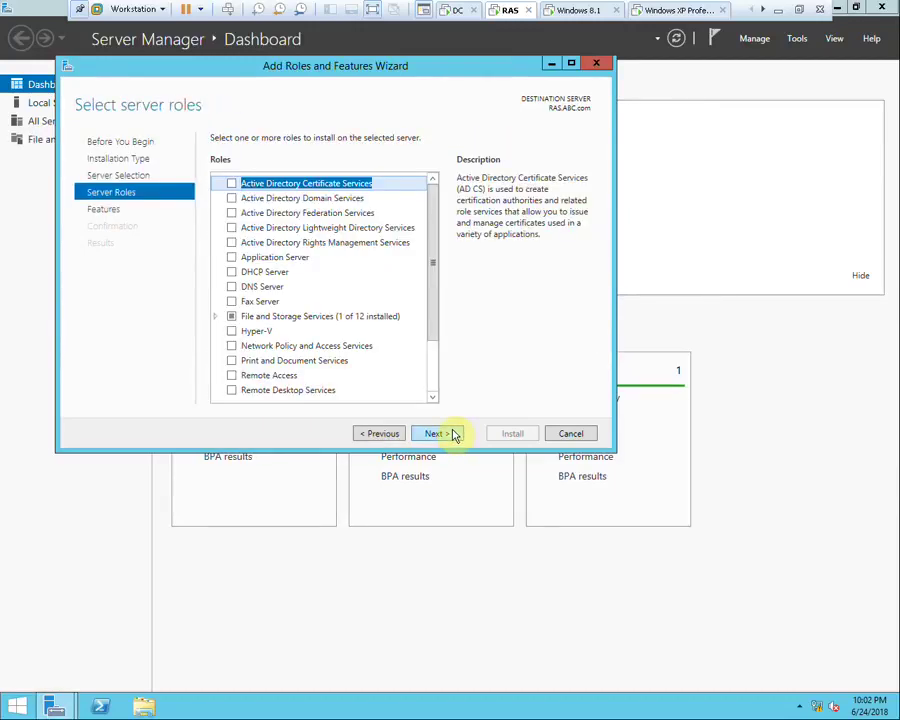
{"action": "left_click", "coordinate": [232, 376]}
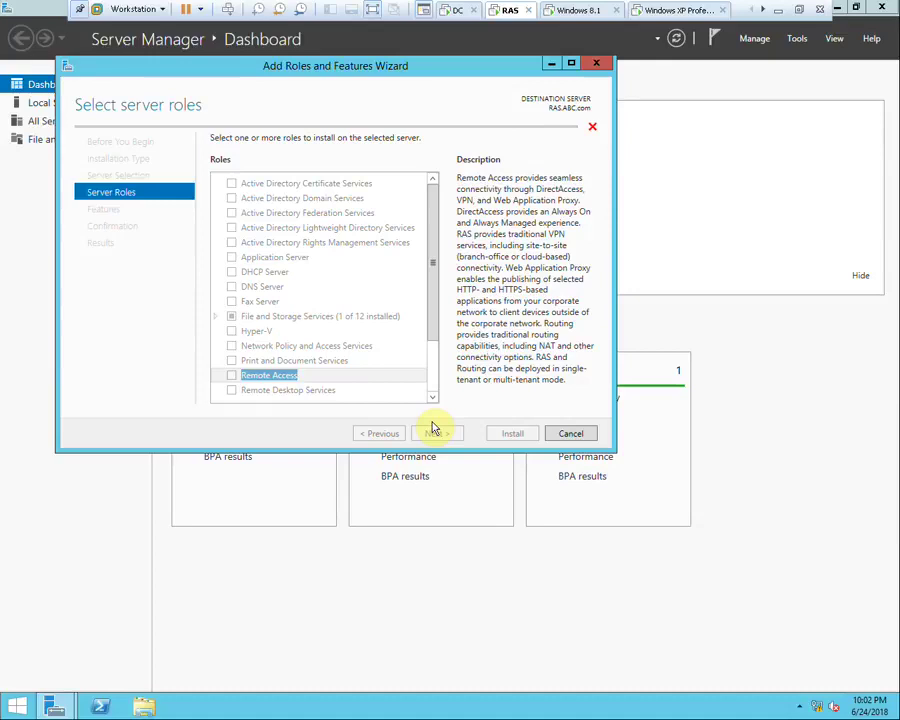
{"action": "left_click", "coordinate": [435, 430]}
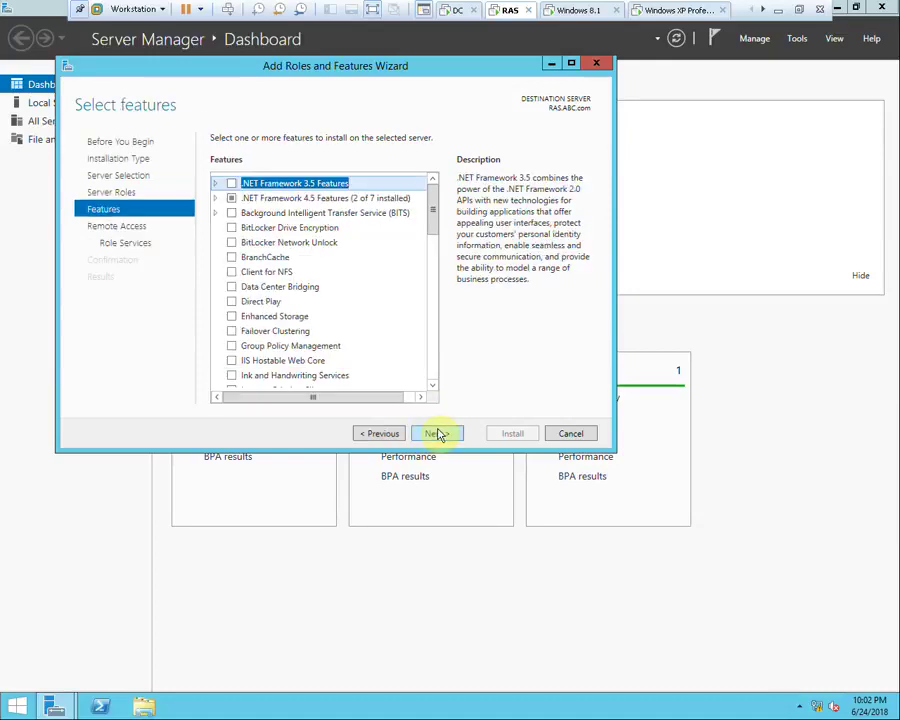
{"action": "left_click", "coordinate": [437, 433]}
{"action": "left_click", "coordinate": [437, 433]}
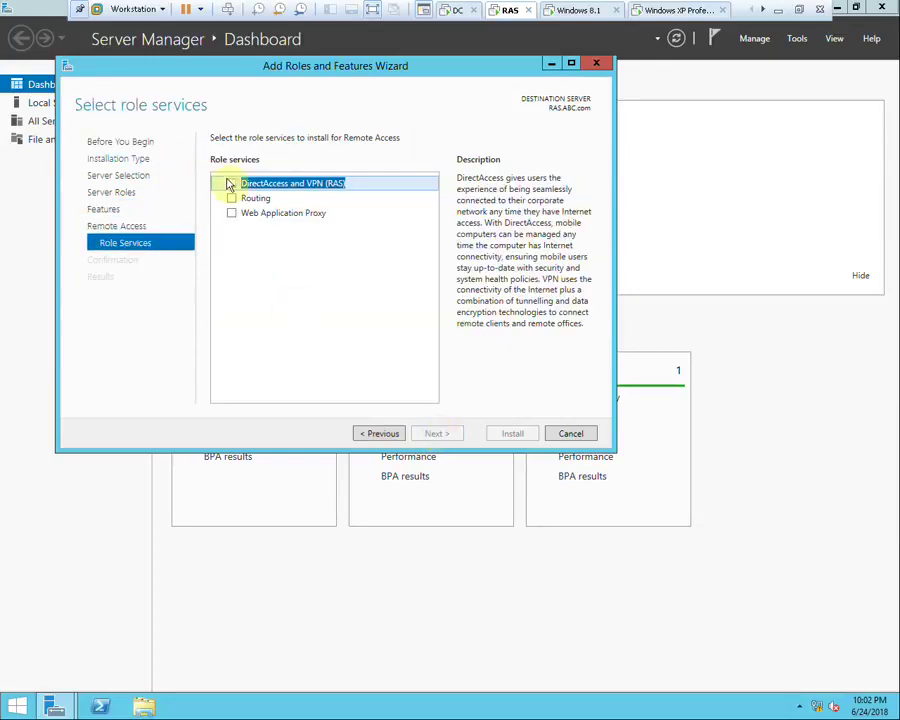
Add DirectAccess and VPN (RAS) and Routing with required features, and start installation
{"action": "left_click", "coordinate": [231, 199]}
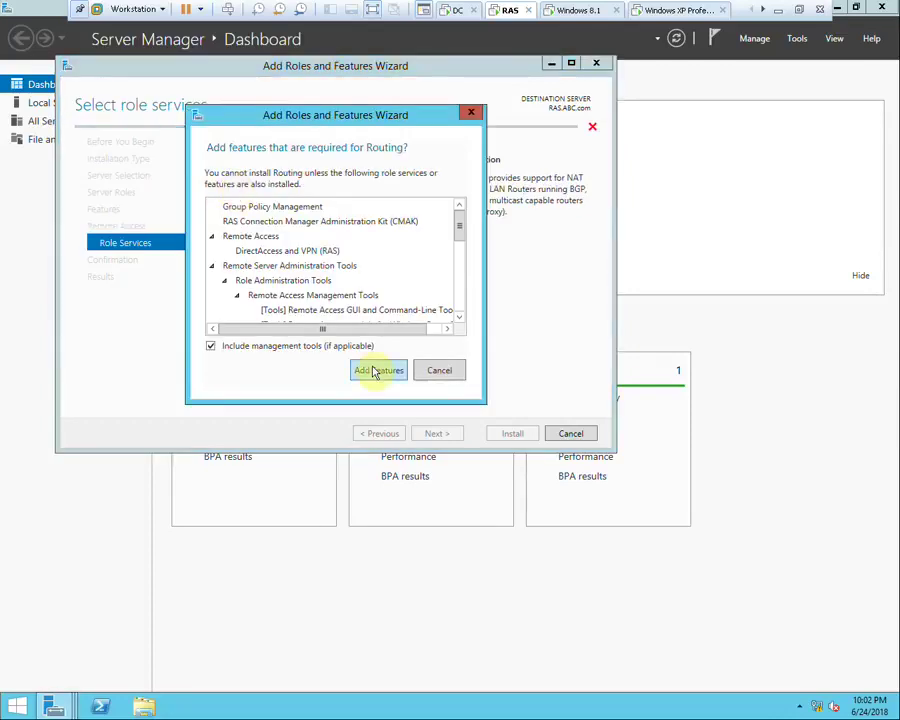
{"action": "left_click", "coordinate": [375, 369]}
{"action": "left_click", "coordinate": [435, 432]}
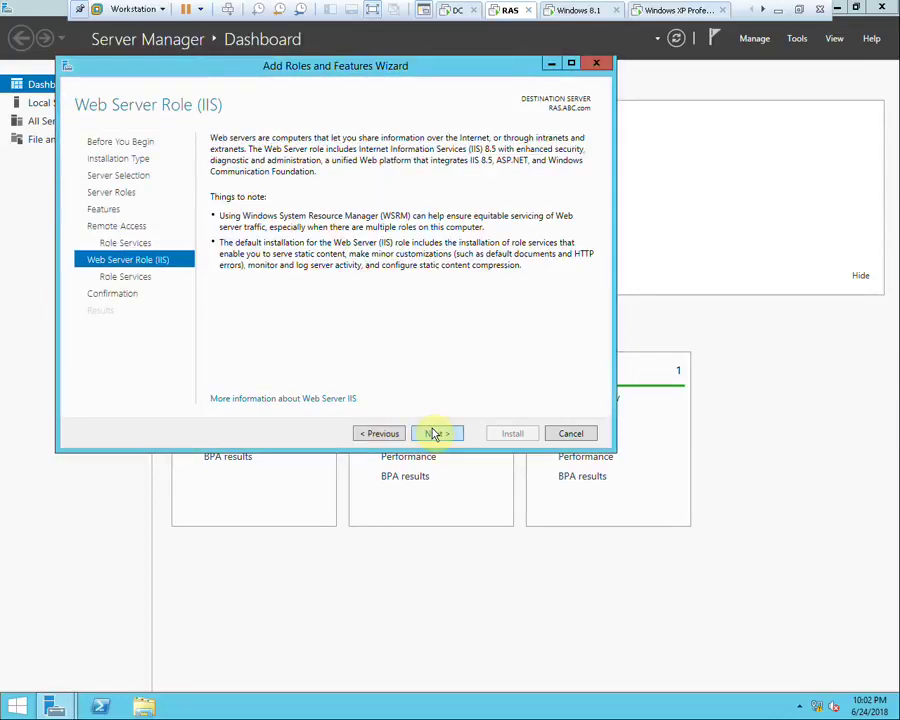
{"action": "left_click", "coordinate": [435, 433]}
{"action": "left_click", "coordinate": [453, 440]}
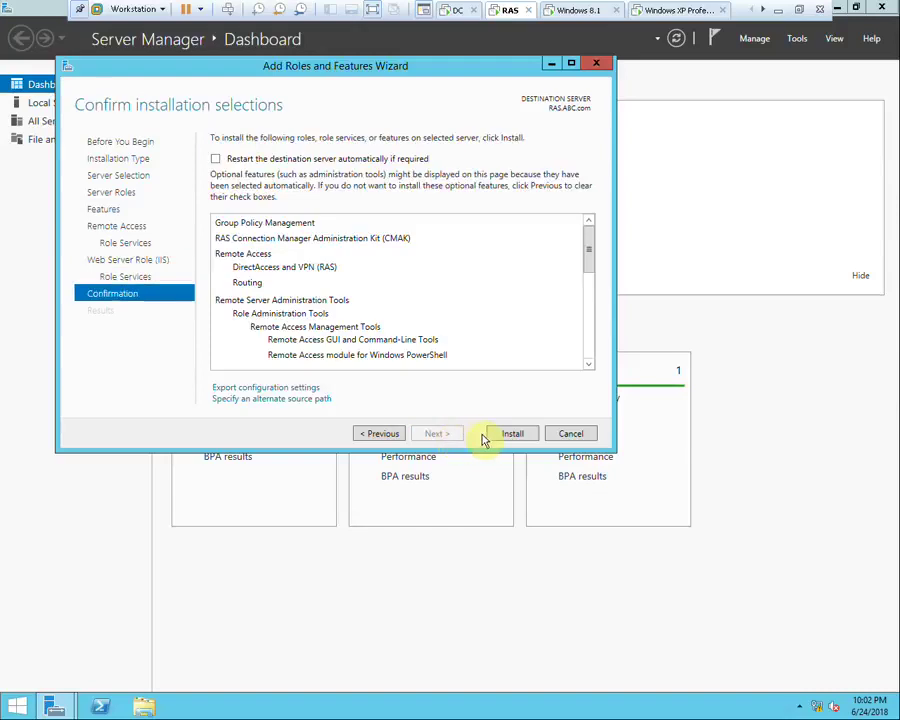
{"action": "left_click", "coordinate": [504, 434]}
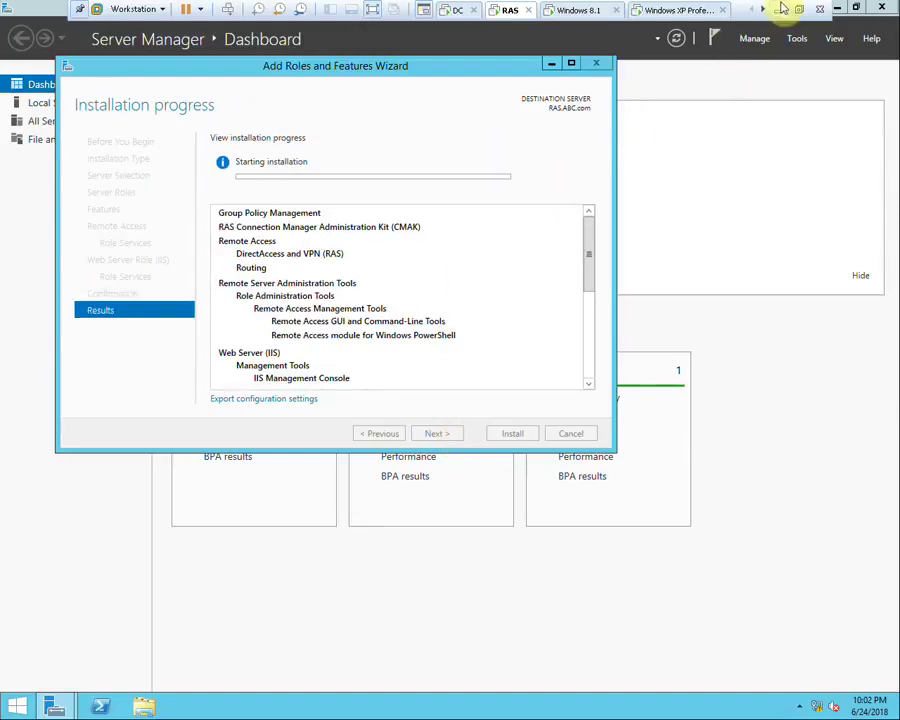
Leave the VM view to show the hand-drawn authentication diagram
{"action": "left_click", "coordinate": [778, 10]}
{"action": "left_click", "coordinate": [506, 398]}
{"action": "left_click", "coordinate": [506, 398]}
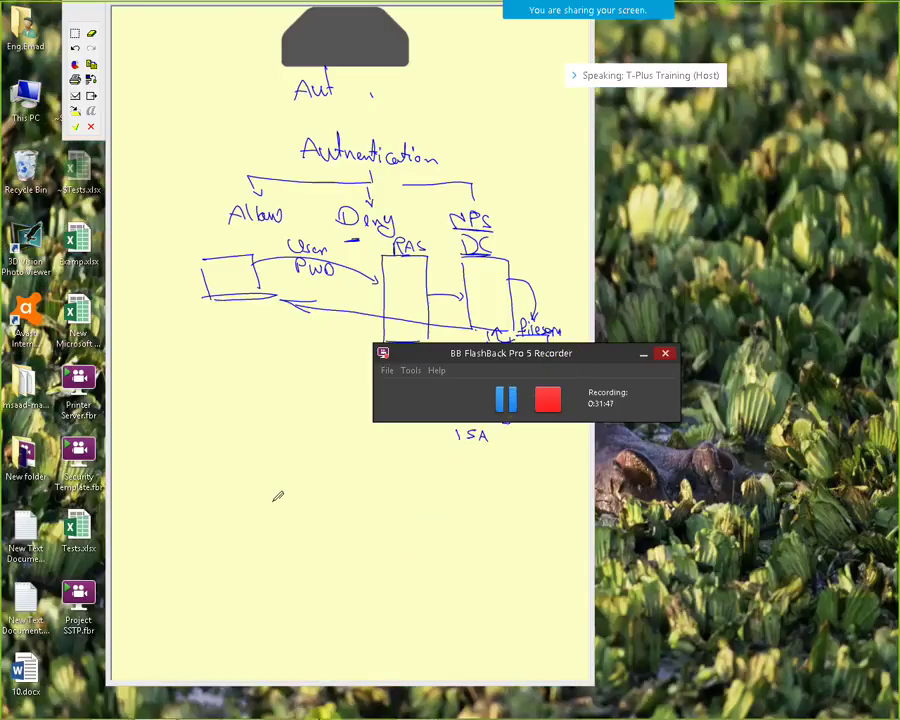
{"action": "mouse_move", "coordinate": [263, 708]}
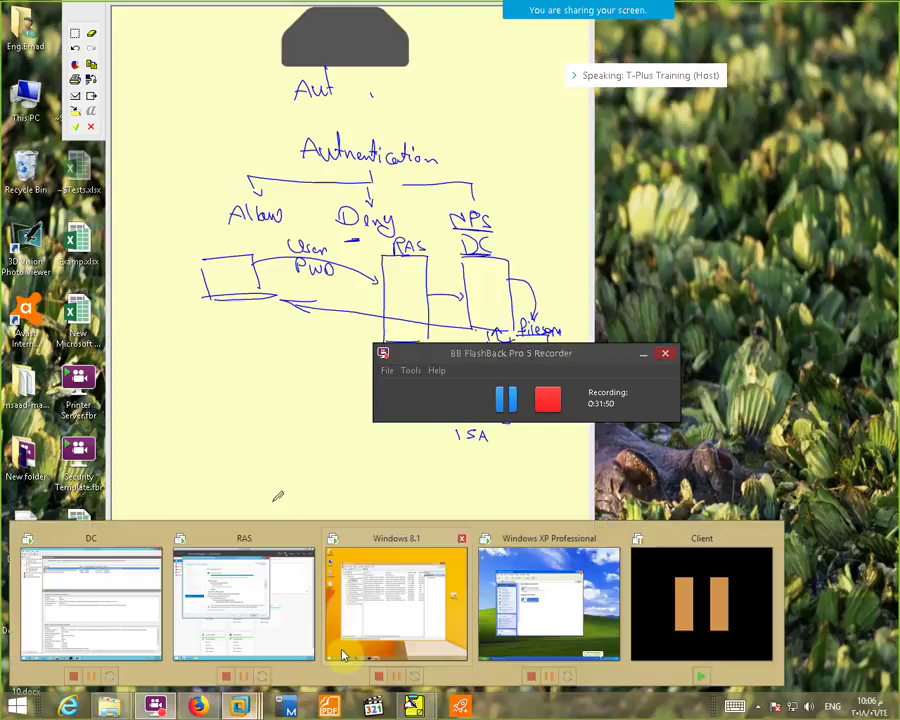
Close the finished installation wizard and open the Routing and Remote Access console
{"action": "left_click", "coordinate": [268, 608]}
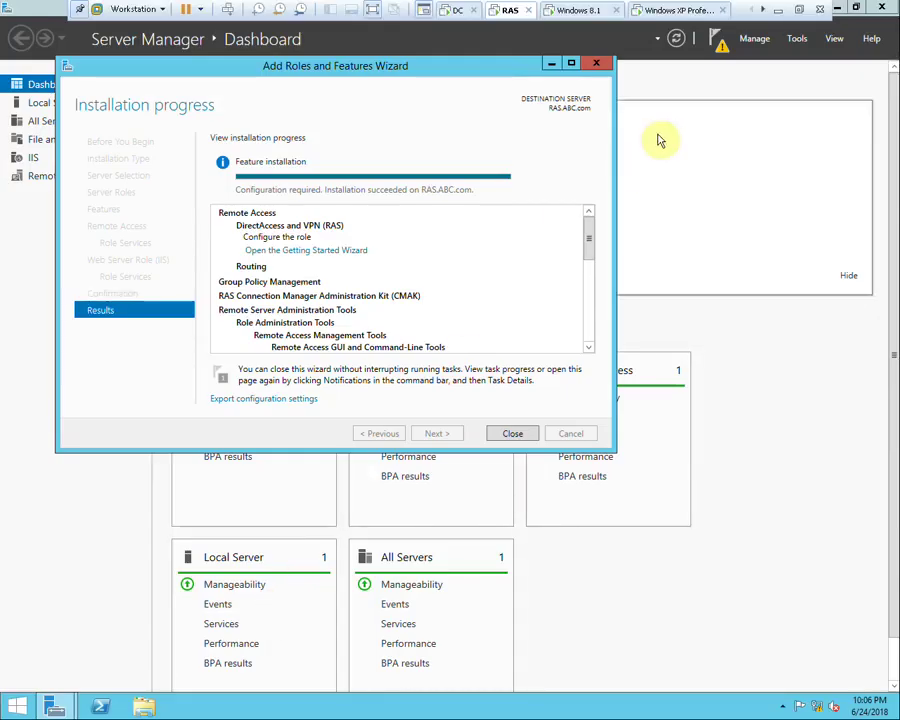
{"action": "left_click", "coordinate": [604, 64]}
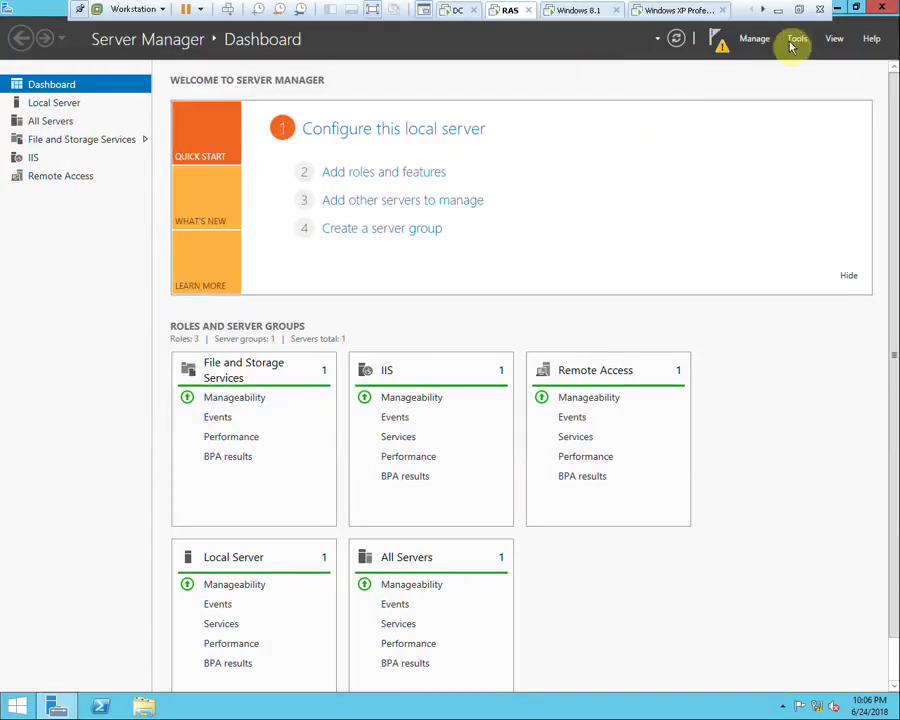
{"action": "left_click", "coordinate": [795, 41]}
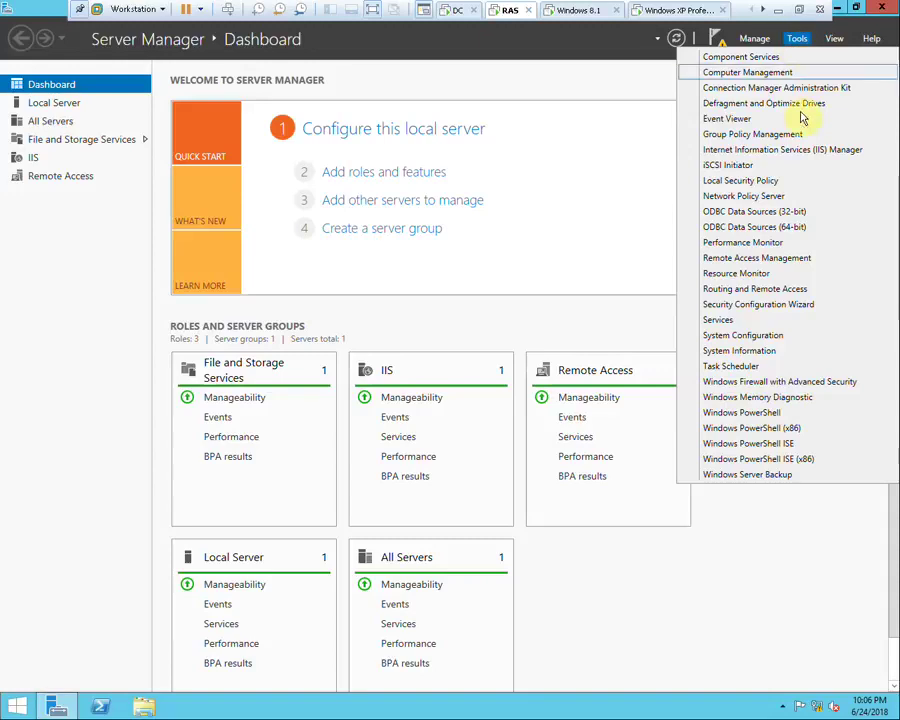
{"action": "left_click", "coordinate": [750, 291]}
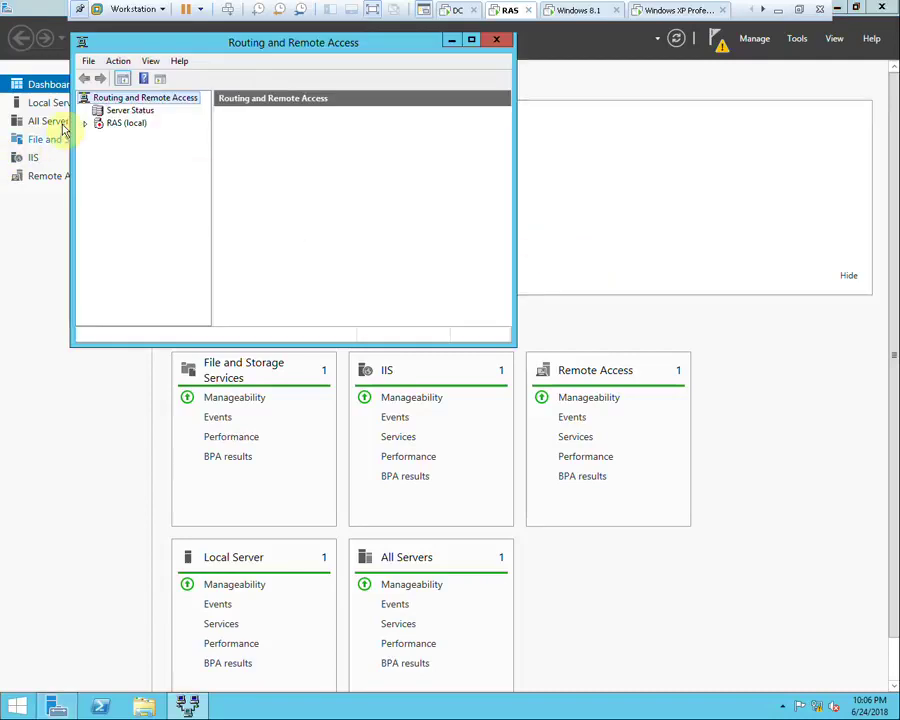
Configure RAS (local) with a custom VPN-access-only setup and start the service
{"action": "right_click", "coordinate": [118, 125]}
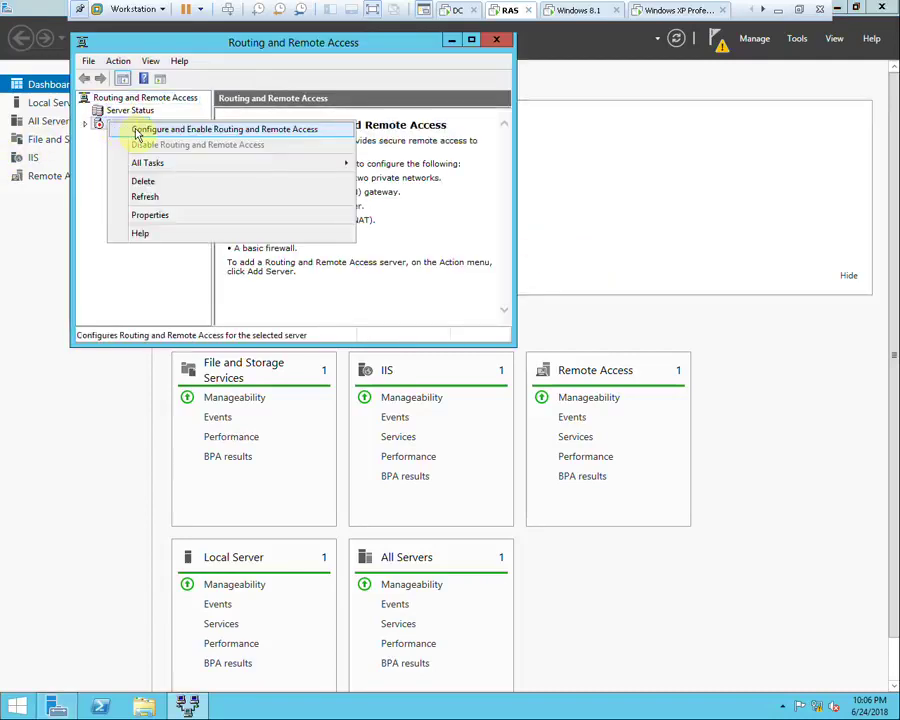
{"action": "left_click", "coordinate": [137, 133]}
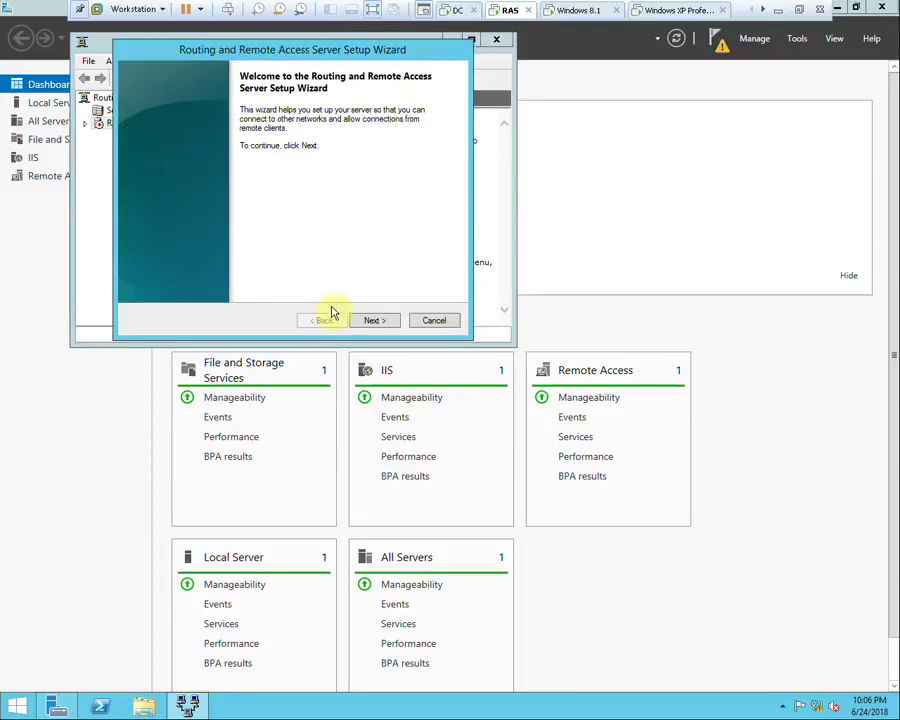
{"action": "left_click", "coordinate": [370, 322]}
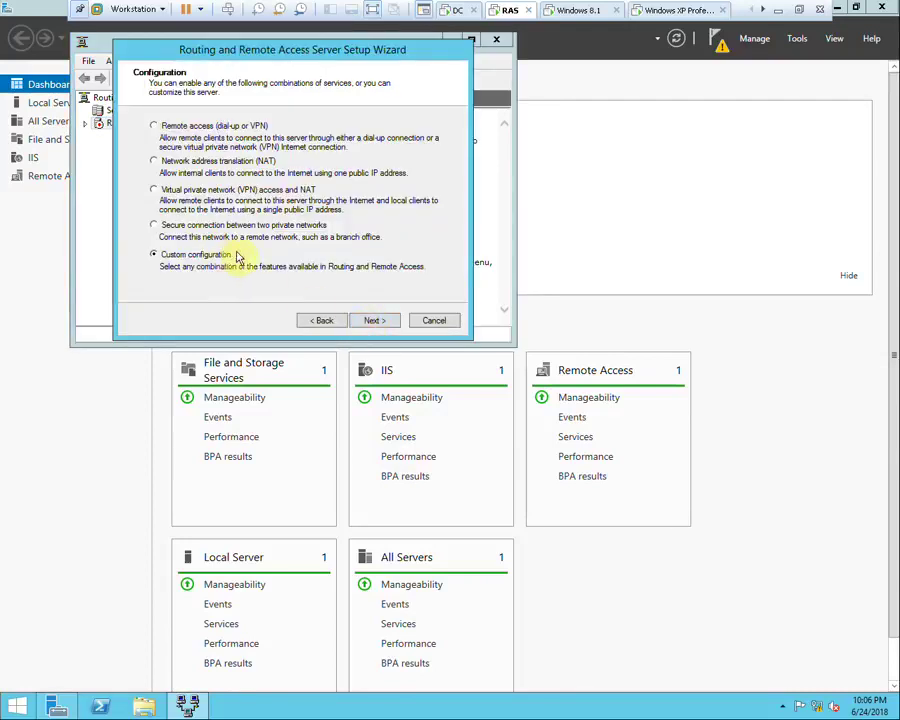
{"action": "left_click", "coordinate": [372, 321]}
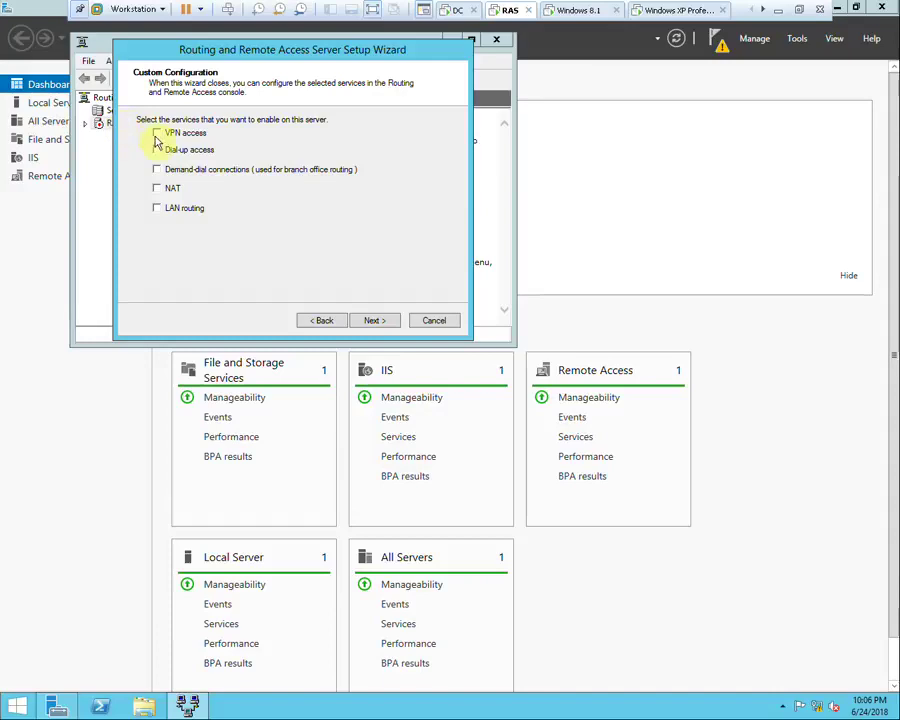
{"action": "left_click", "coordinate": [372, 320]}
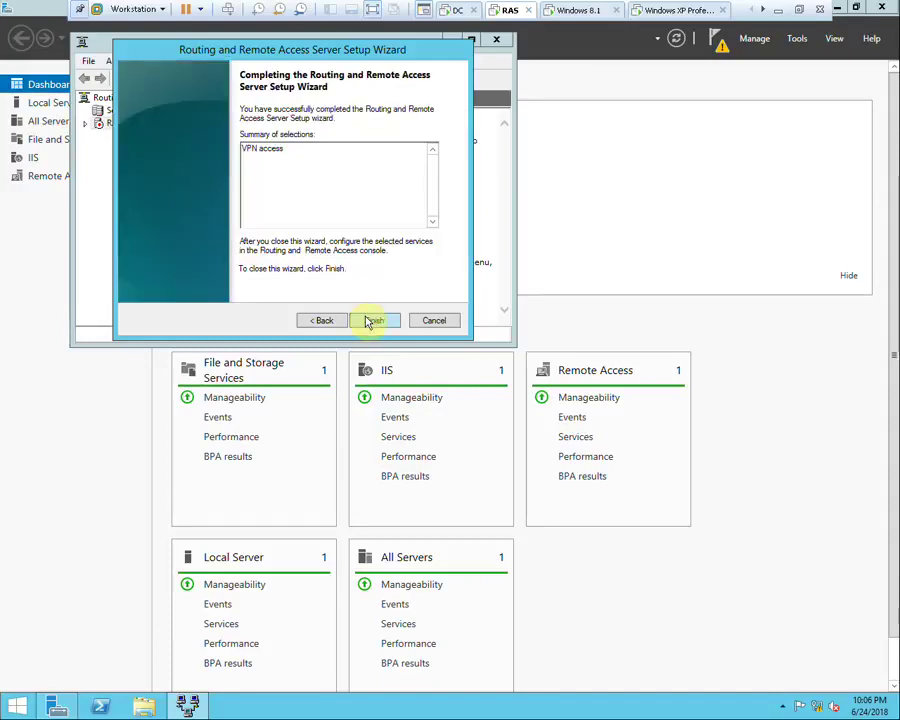
{"action": "left_click", "coordinate": [368, 321]}
{"action": "left_click", "coordinate": [580, 428]}
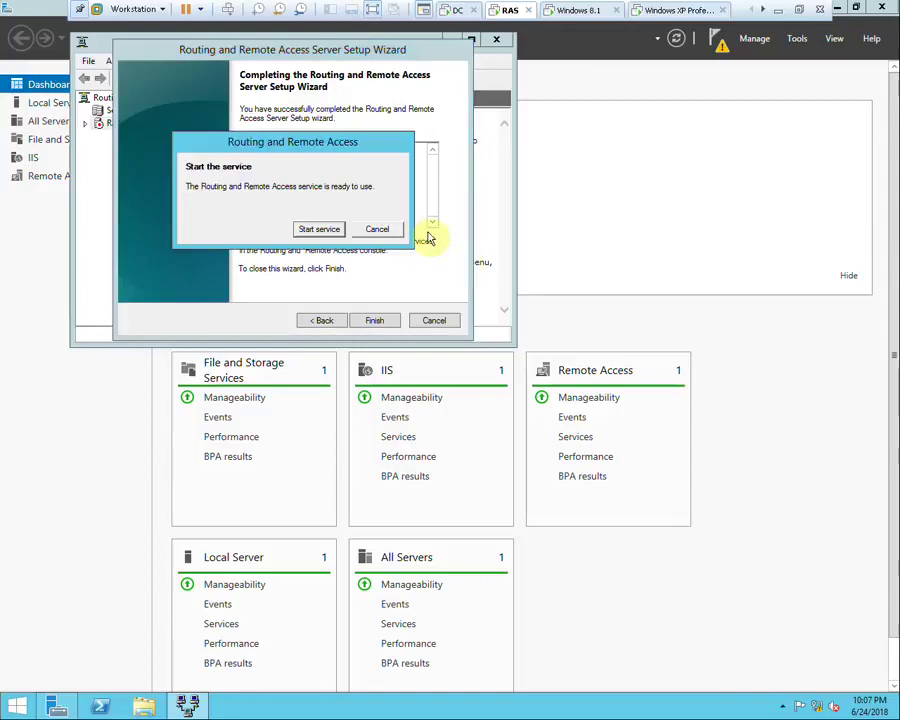
{"action": "left_click", "coordinate": [334, 229]}
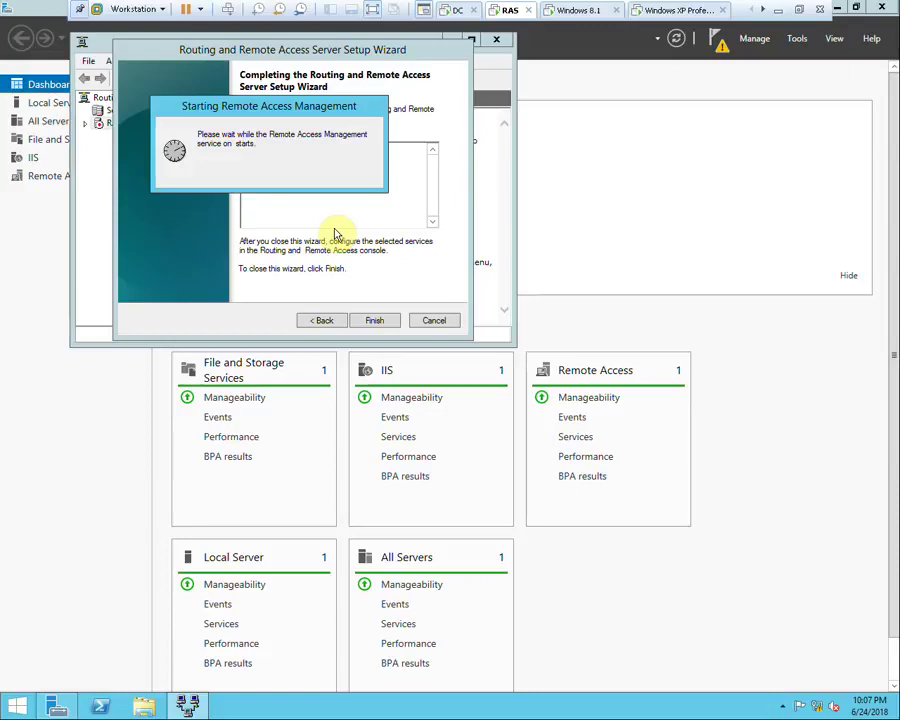
{"action": "left_click", "coordinate": [96, 123]}
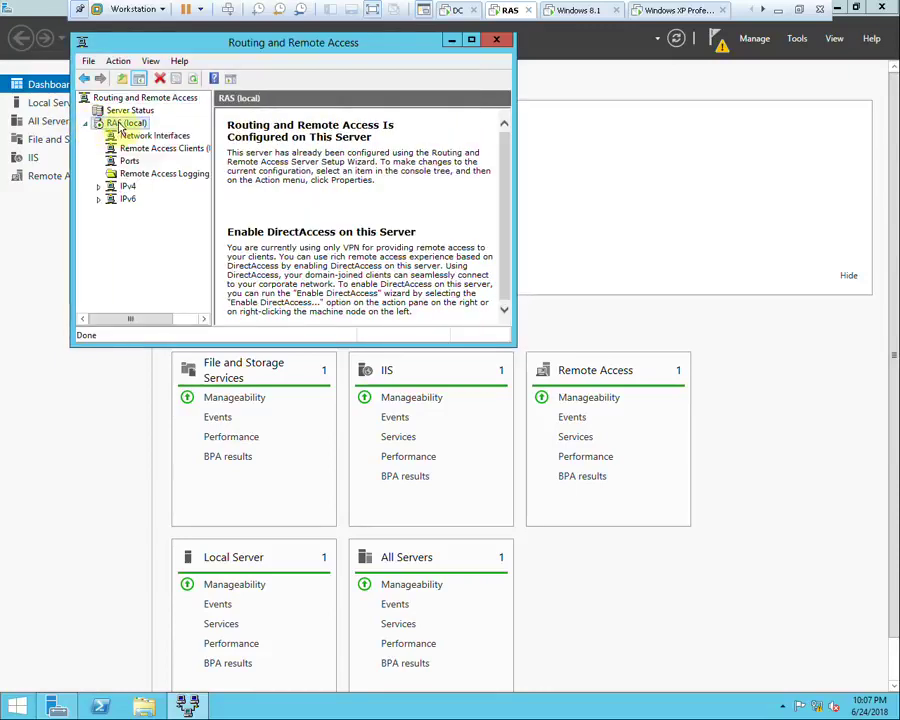
Add a static IPv4 address pool 172.20.20.20–172.20.20.25 in the RAS server properties
{"action": "right_click", "coordinate": [118, 123]}
{"action": "left_click", "coordinate": [176, 250]}
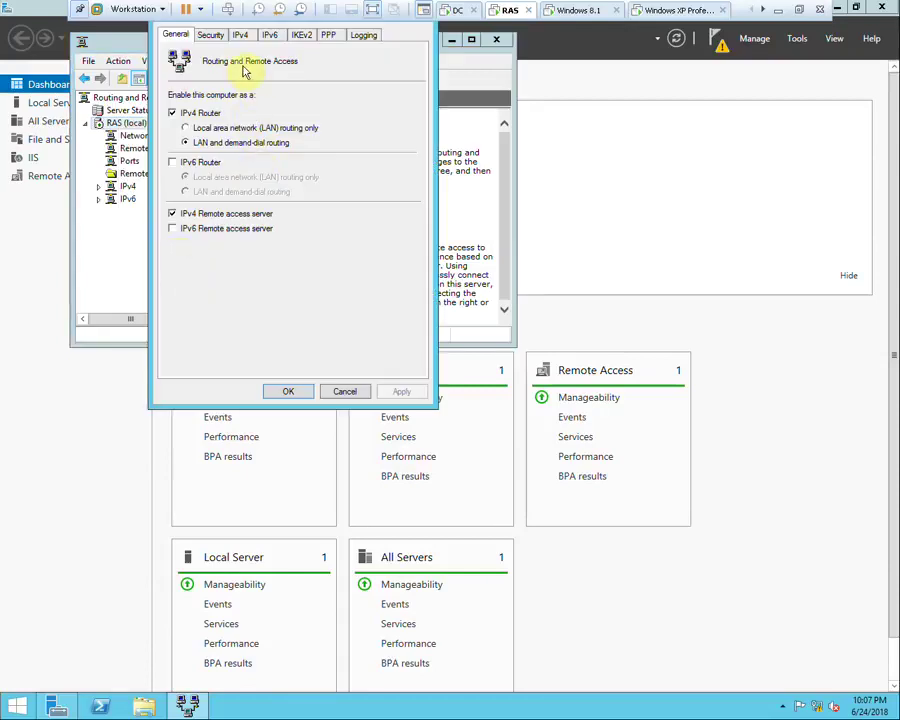
{"action": "left_click", "coordinate": [210, 34]}
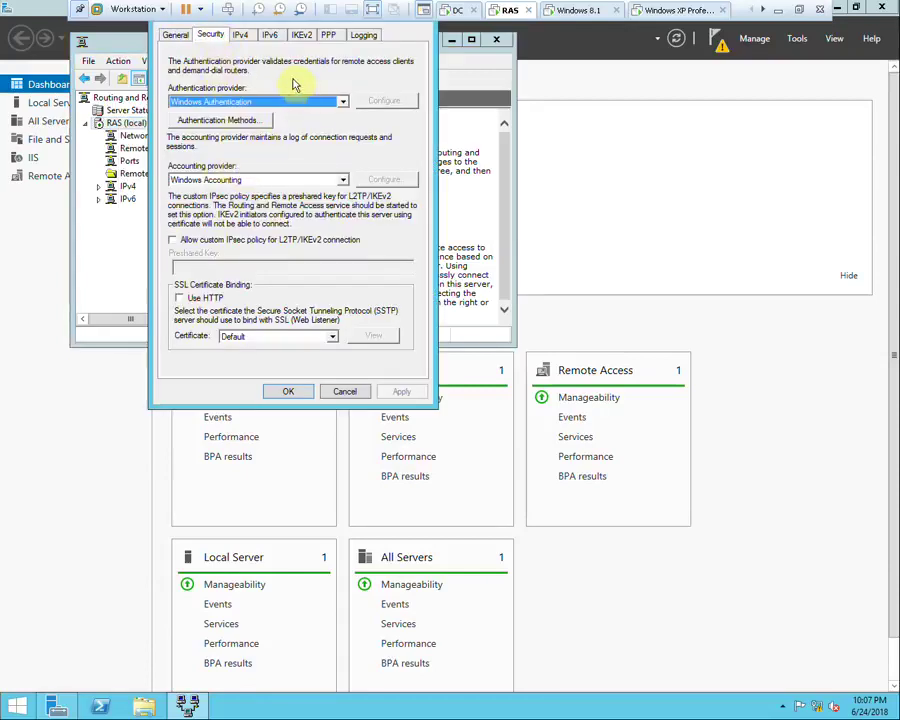
{"action": "left_click", "coordinate": [242, 36]}
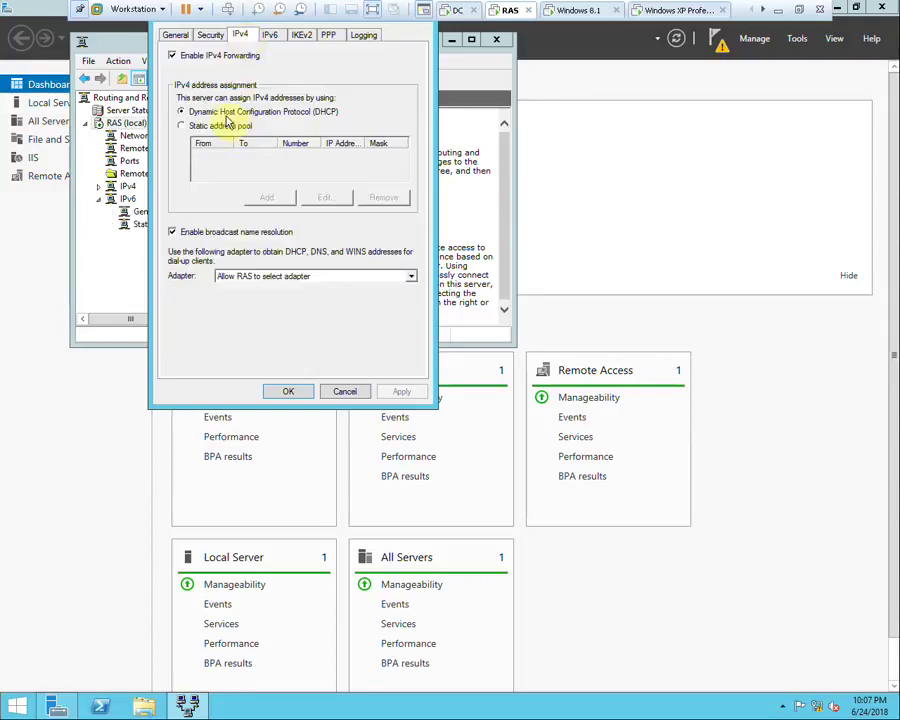
{"action": "left_click", "coordinate": [190, 126]}
{"action": "left_click", "coordinate": [268, 196]}
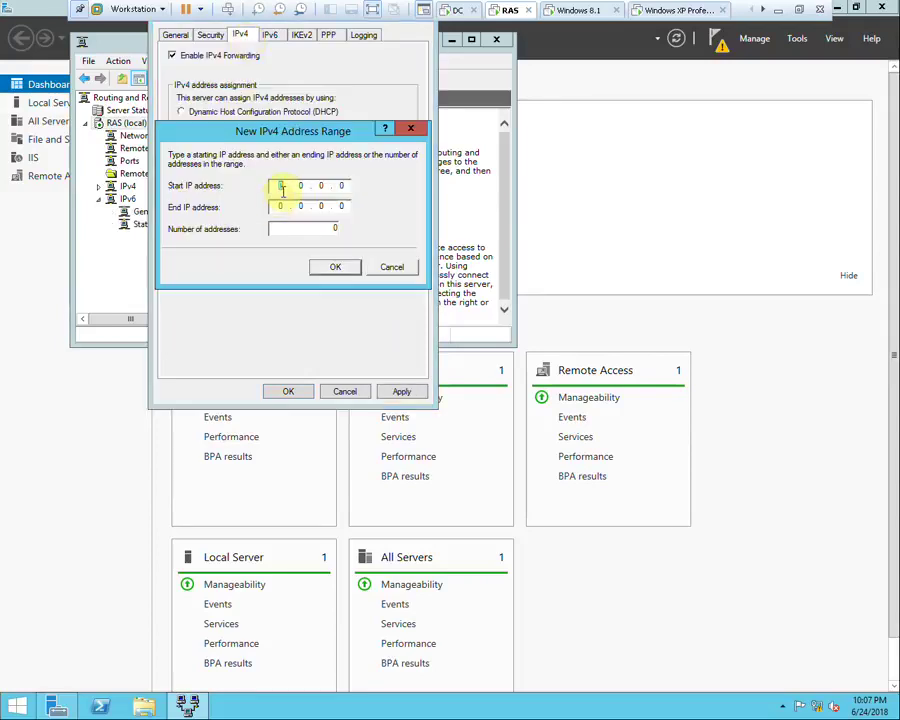
{"action": "type", "text": "172.20.20"}
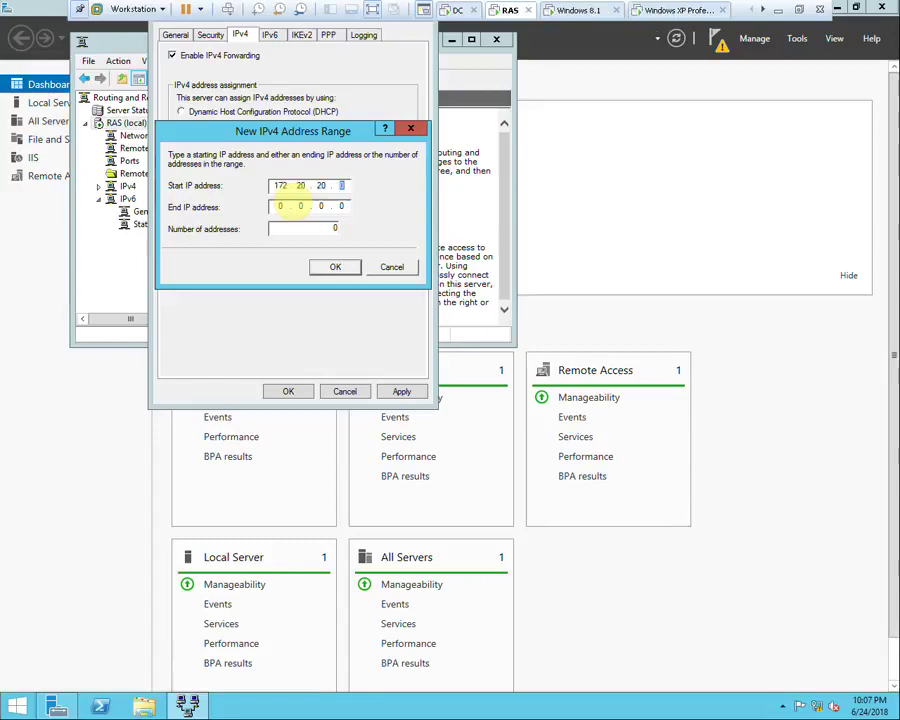
{"action": "left_click", "coordinate": [283, 205]}
{"action": "type", "text": "172 . 2"}
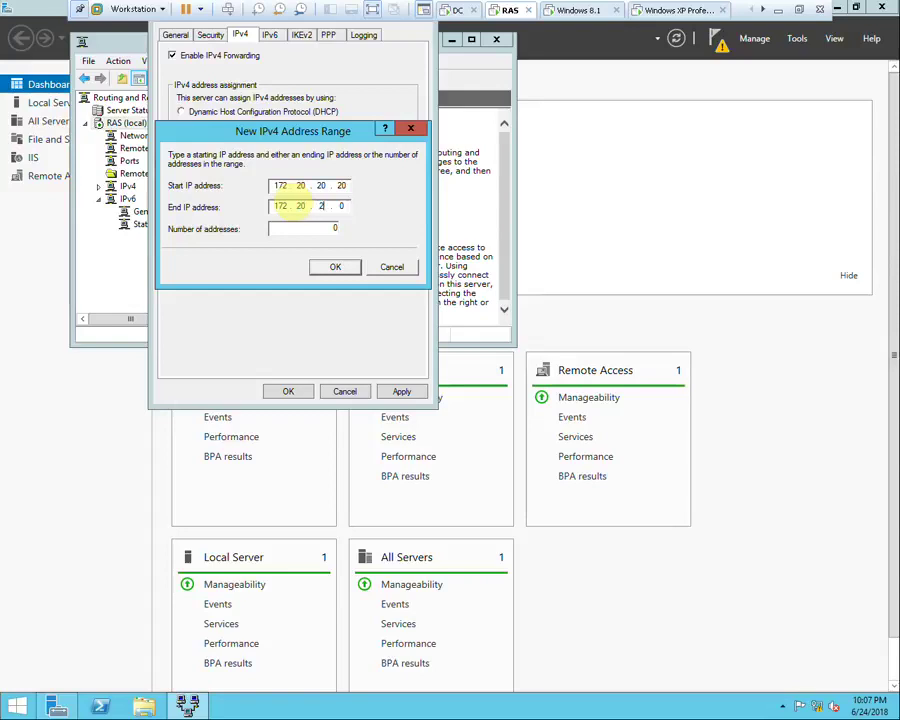
{"action": "left_click", "coordinate": [345, 266]}
Use Ethernet0 as the client settings adapter, save, then switch to the Windows 8.1 VM
{"action": "left_click", "coordinate": [249, 277]}
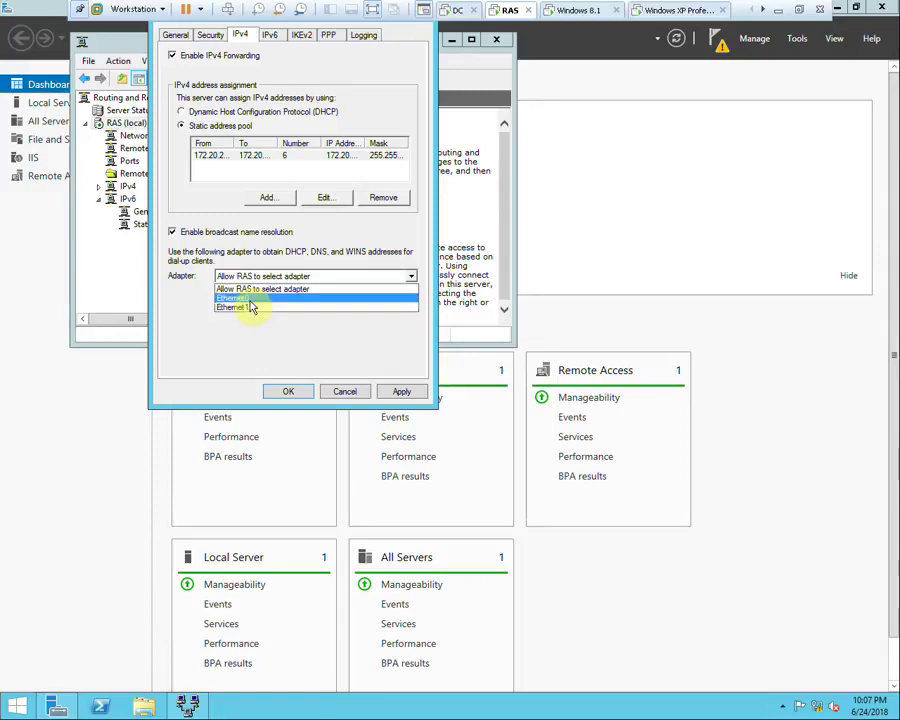
{"action": "left_click", "coordinate": [250, 298]}
{"action": "left_click", "coordinate": [405, 393]}
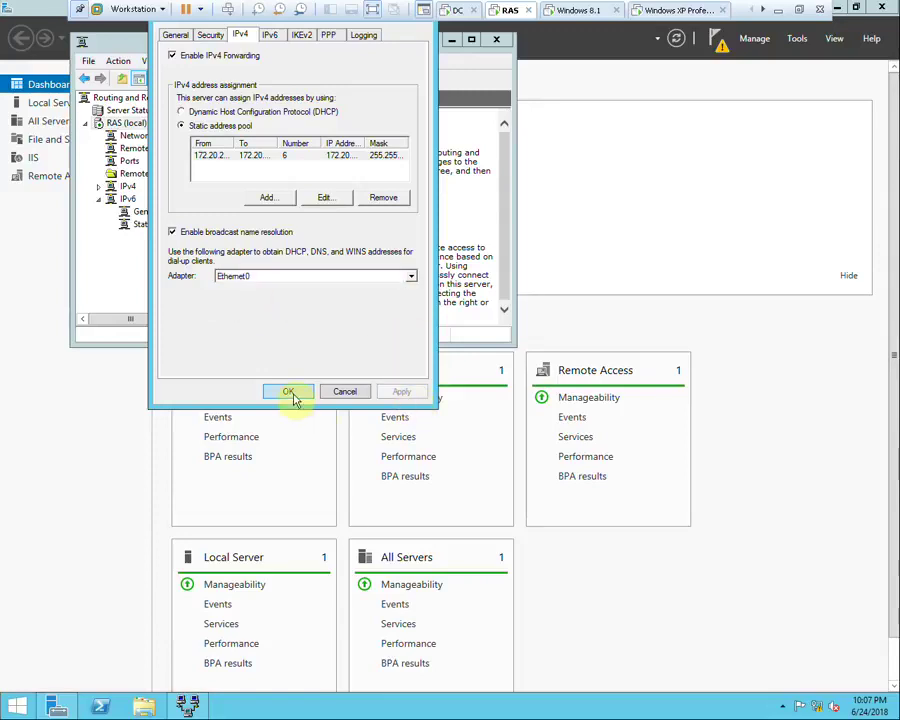
{"action": "left_click", "coordinate": [290, 393]}
{"action": "left_click", "coordinate": [577, 12]}
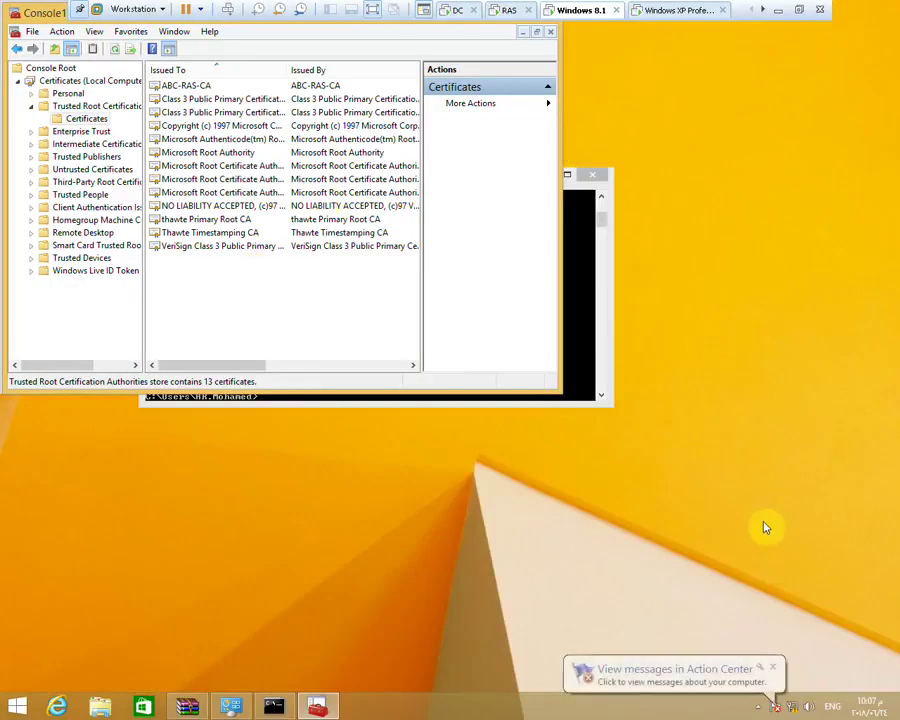
Connect the Windows 8.1 client to ABC VPN, then switch to the Windows XP VM
{"action": "left_click", "coordinate": [795, 707]}
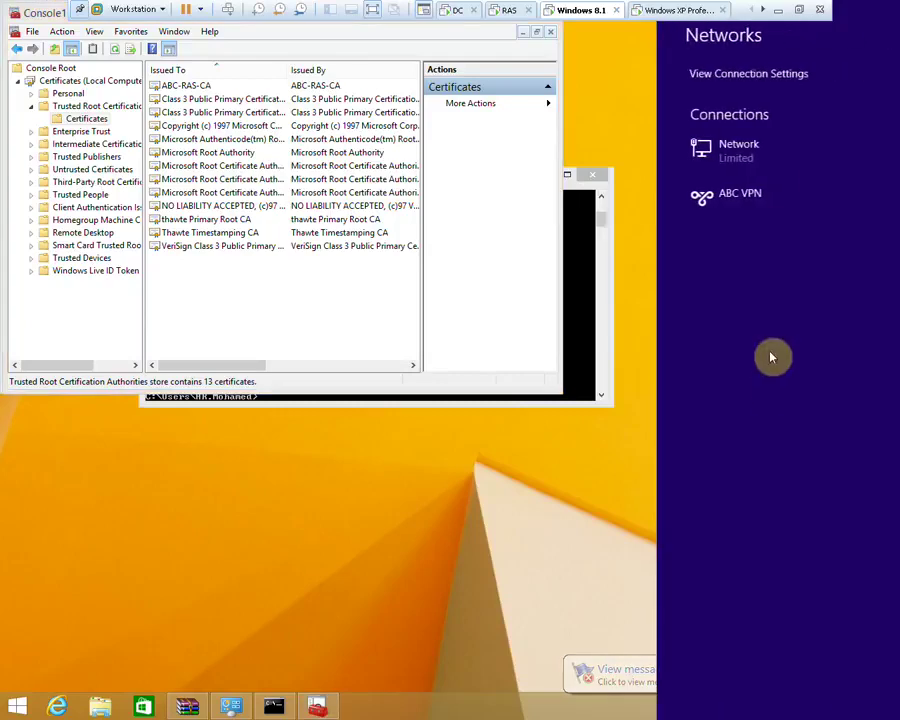
{"action": "left_click", "coordinate": [771, 192]}
{"action": "left_click", "coordinate": [826, 235]}
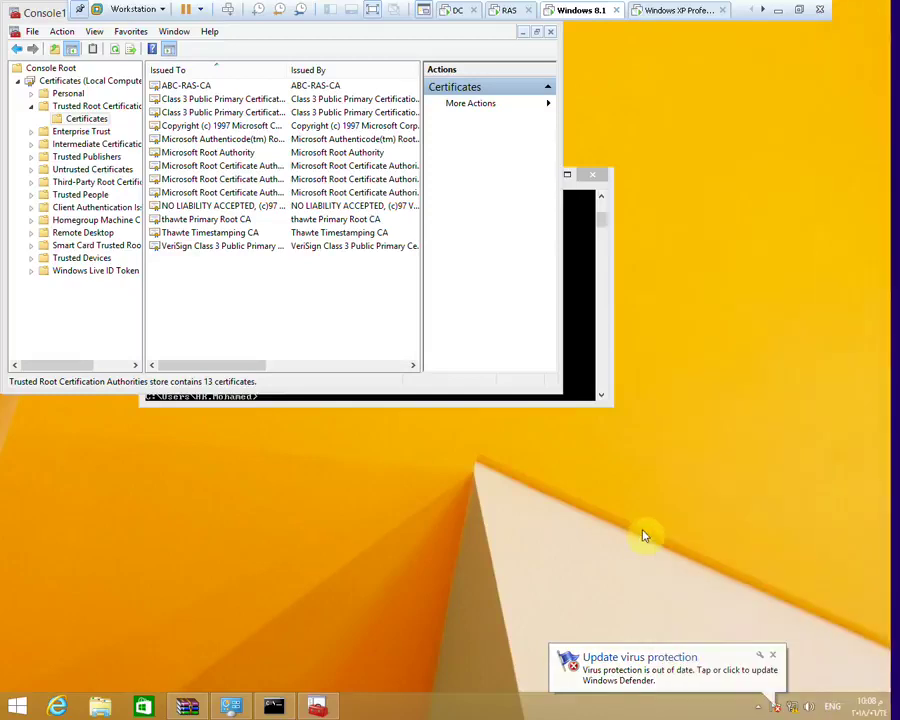
{"action": "left_click", "coordinate": [678, 9]}
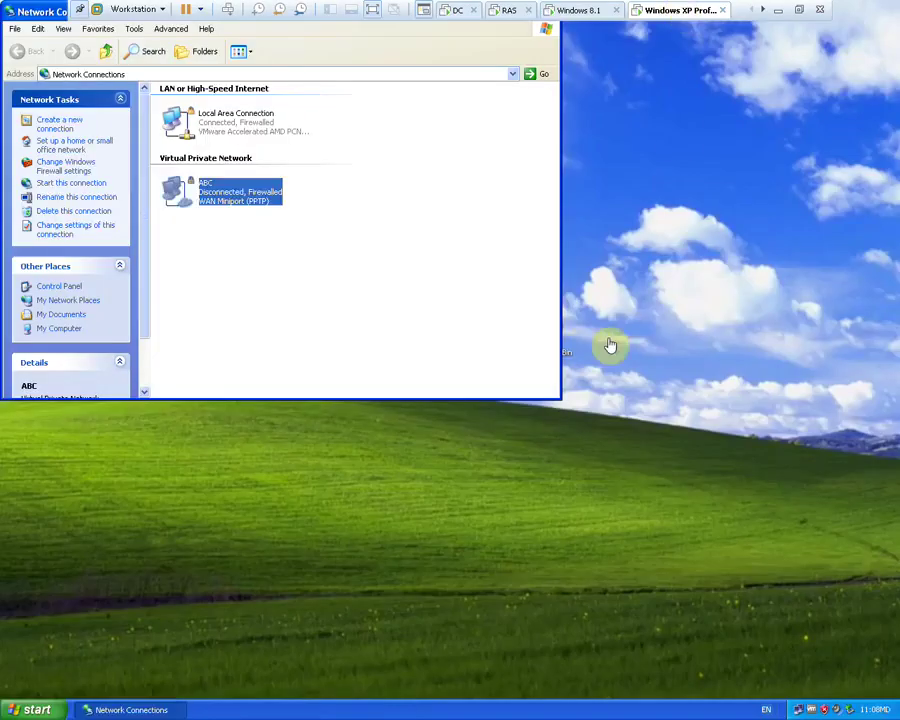
Dial the ABC connection with the account password, then disconnect it
{"action": "double_click", "coordinate": [180, 190]}
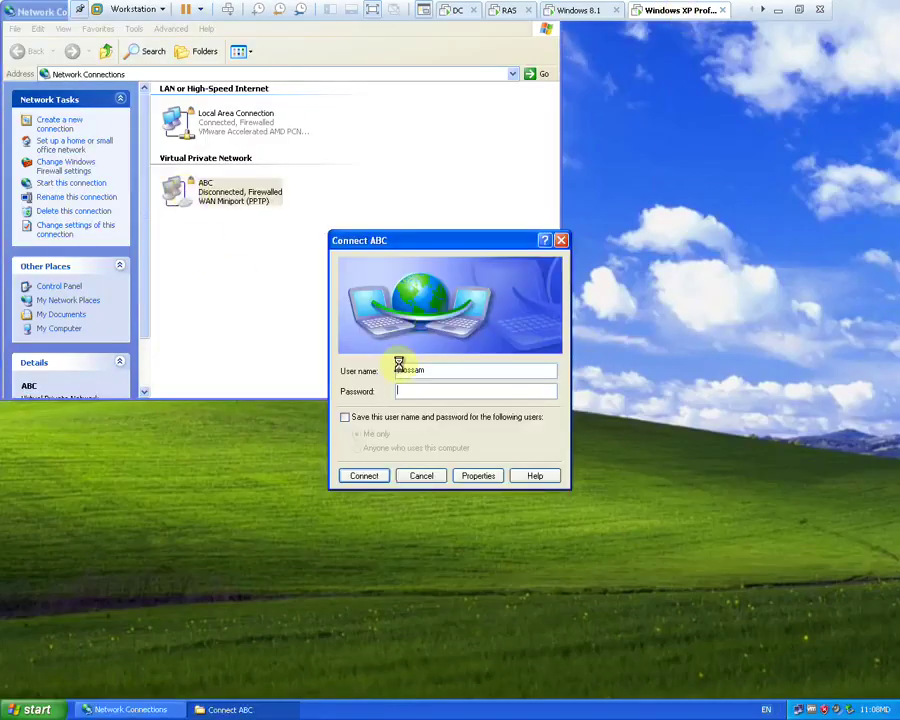
{"action": "type", "text": "*"}
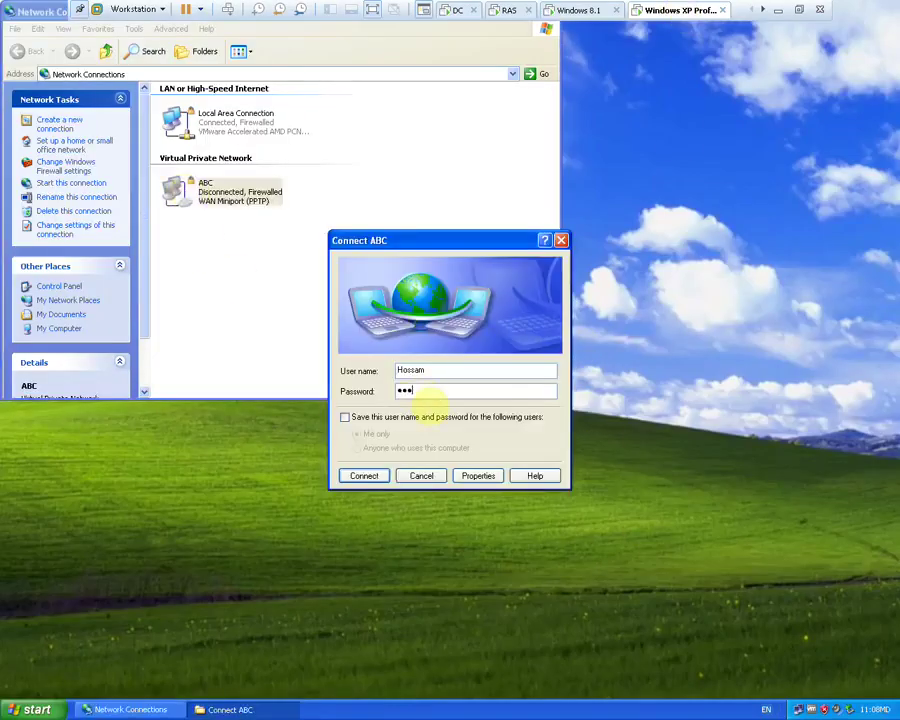
{"action": "key", "text": "Return"}
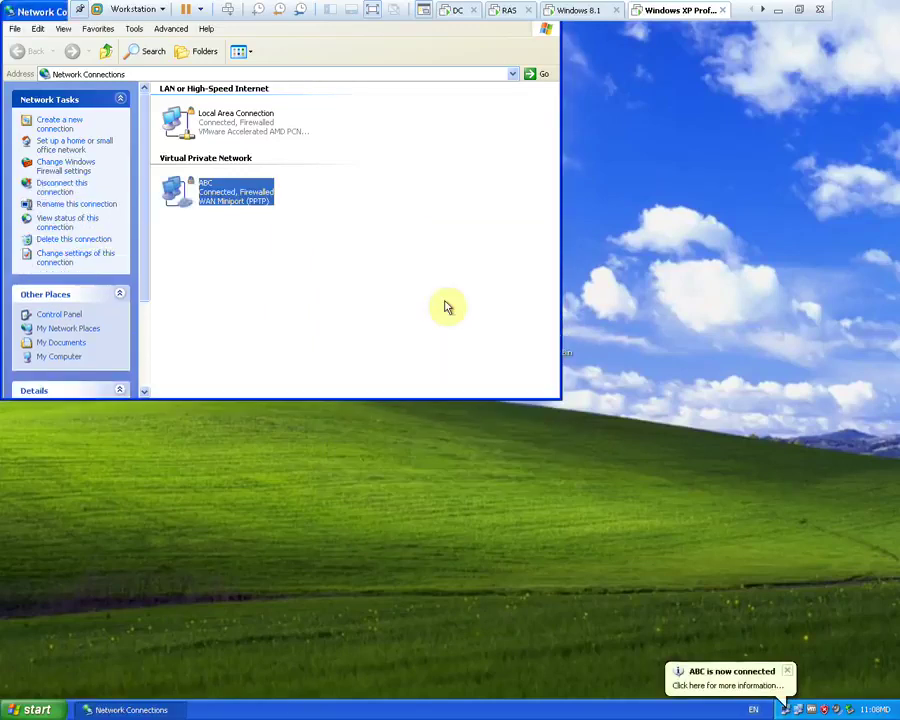
{"action": "right_click", "coordinate": [224, 189]}
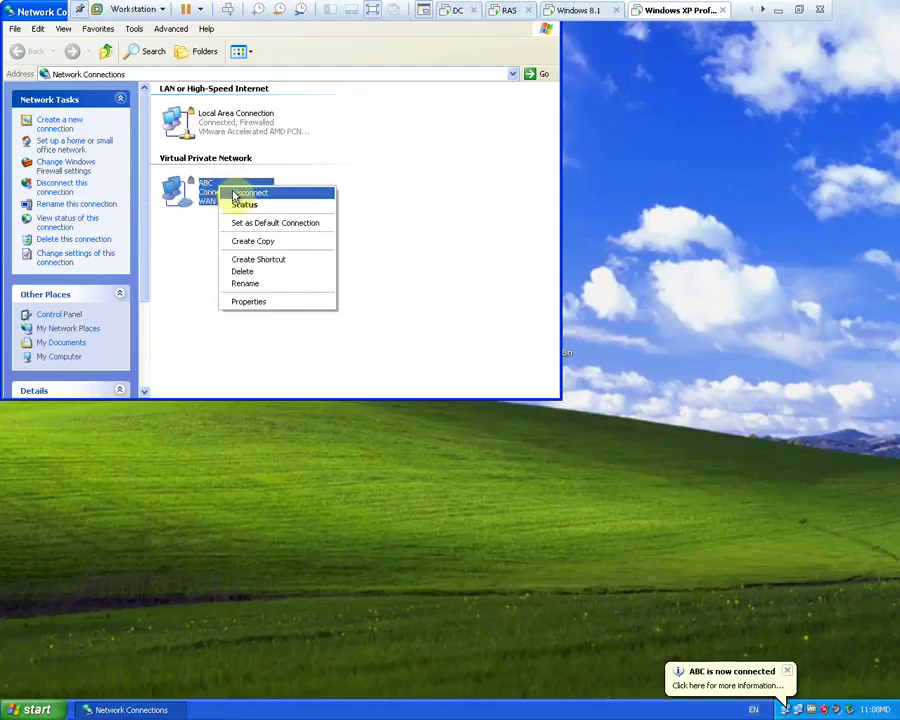
{"action": "left_click", "coordinate": [236, 195]}
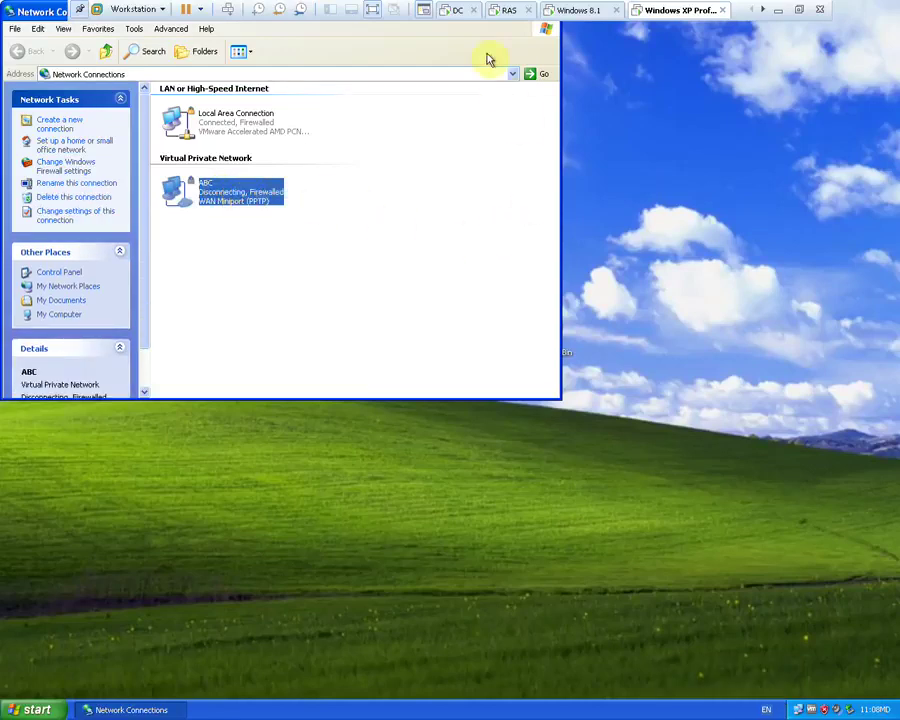
Reconnect the ABC VPN with the saved password, then switch to the RAS server VM
{"action": "left_click", "coordinate": [505, 12]}
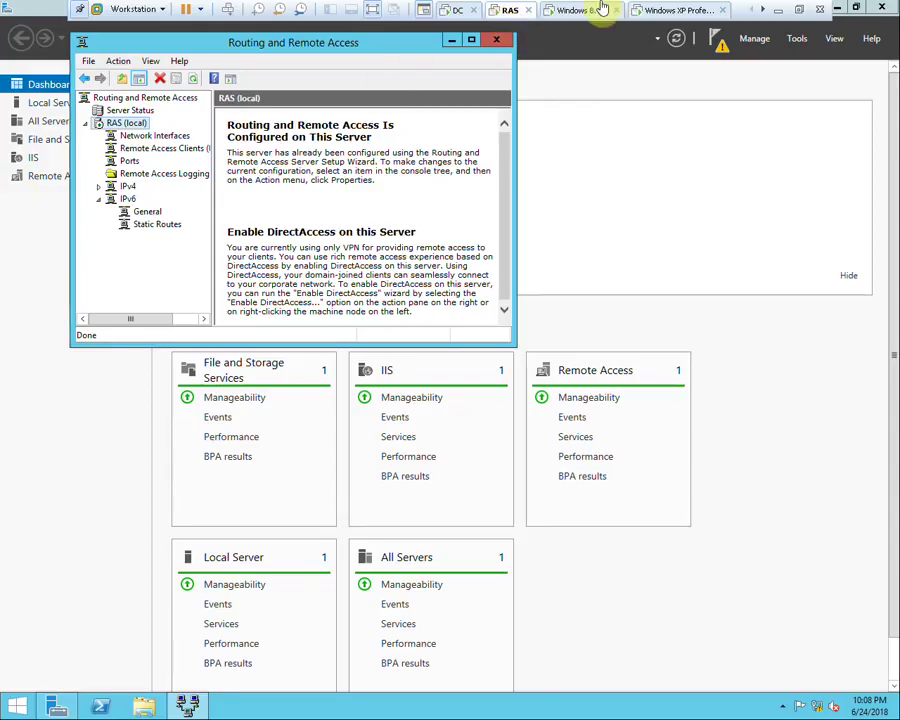
{"action": "left_click", "coordinate": [657, 12]}
{"action": "right_click", "coordinate": [237, 195]}
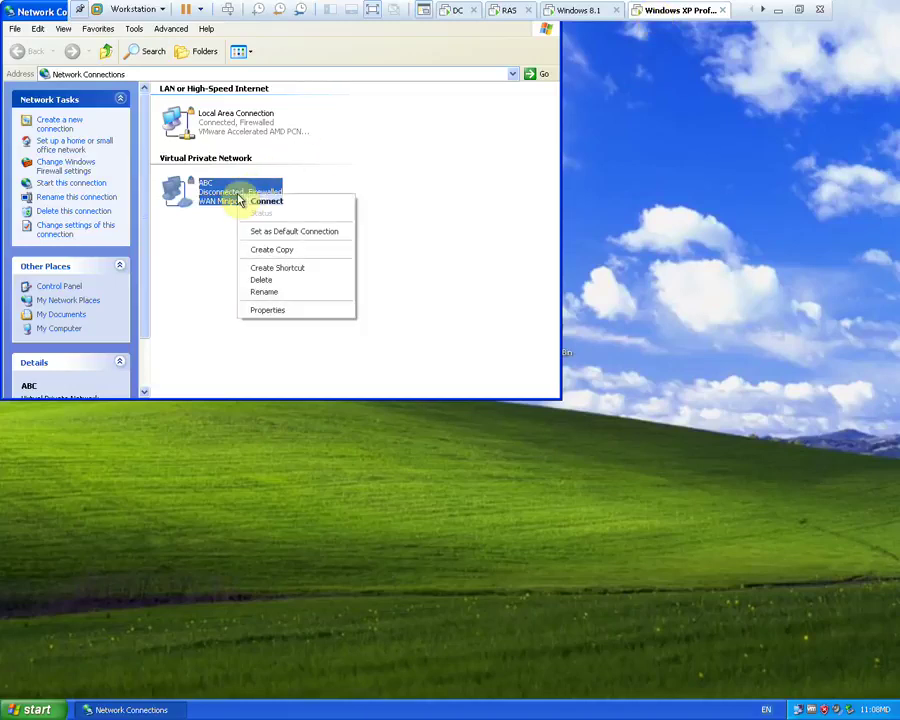
{"action": "left_click", "coordinate": [259, 203]}
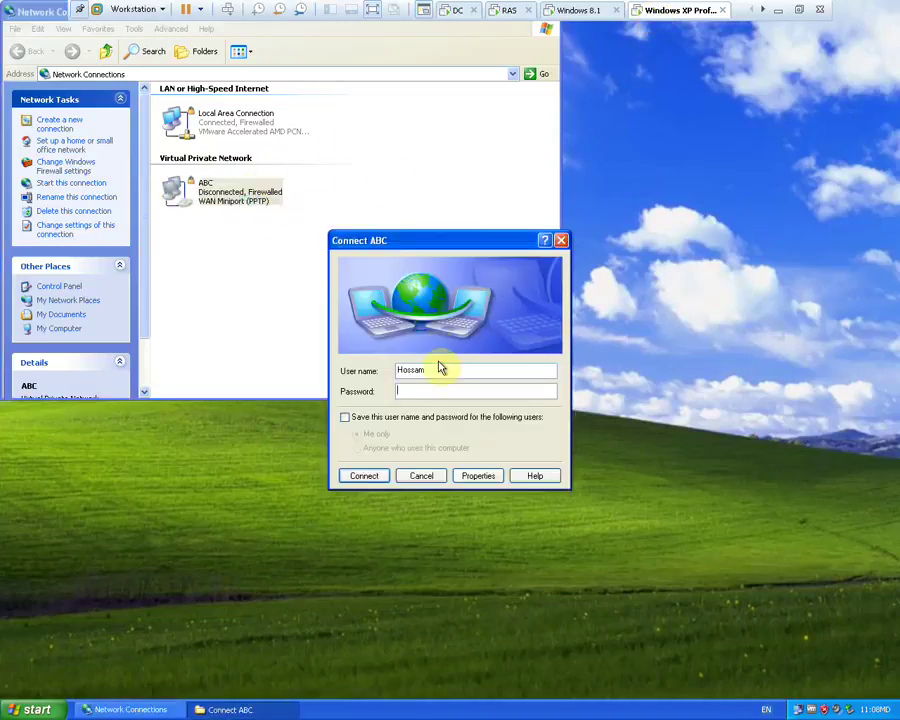
{"action": "key", "text": "Return"}
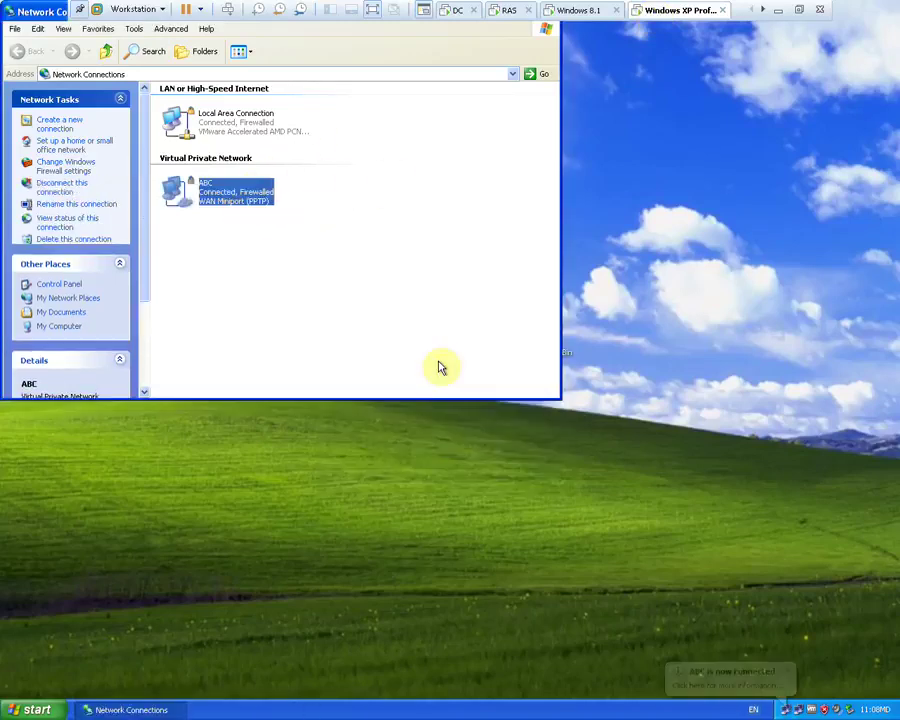
{"action": "left_click", "coordinate": [508, 12]}
Disconnect the duplicate session under IPv4 Remote Access Clients, then show the DC VM
{"action": "double_click", "coordinate": [281, 45]}
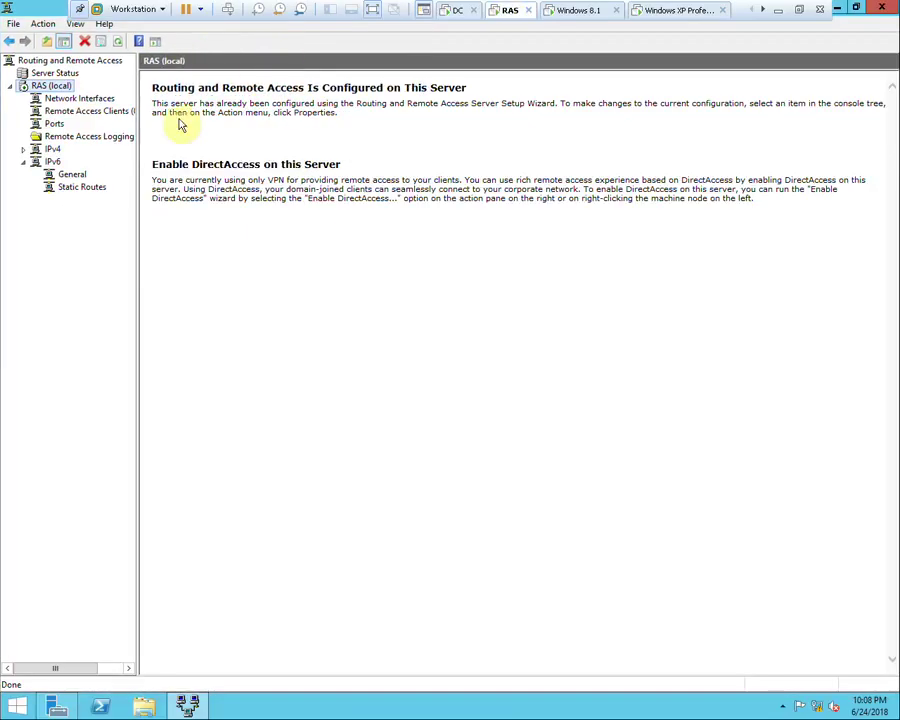
{"action": "left_click", "coordinate": [25, 150]}
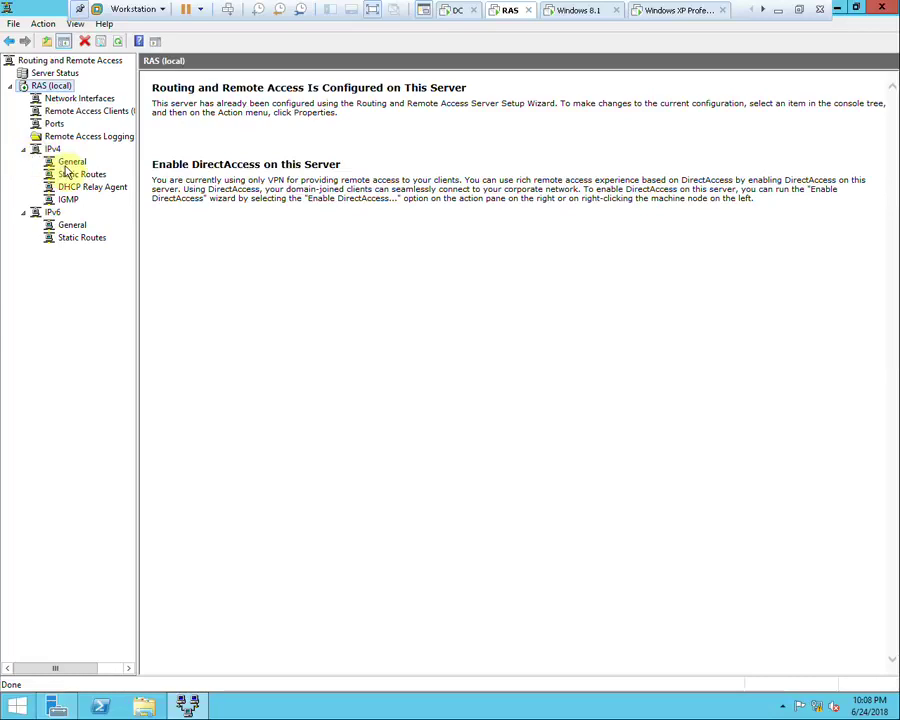
{"action": "left_click", "coordinate": [70, 162]}
{"action": "left_click", "coordinate": [93, 113]}
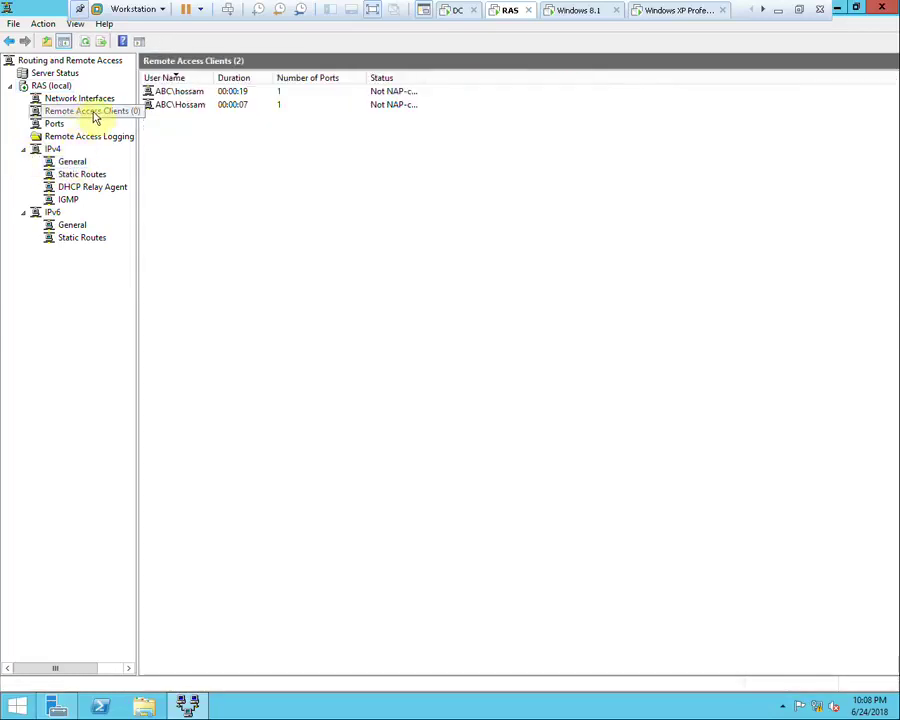
{"action": "right_click", "coordinate": [215, 104]}
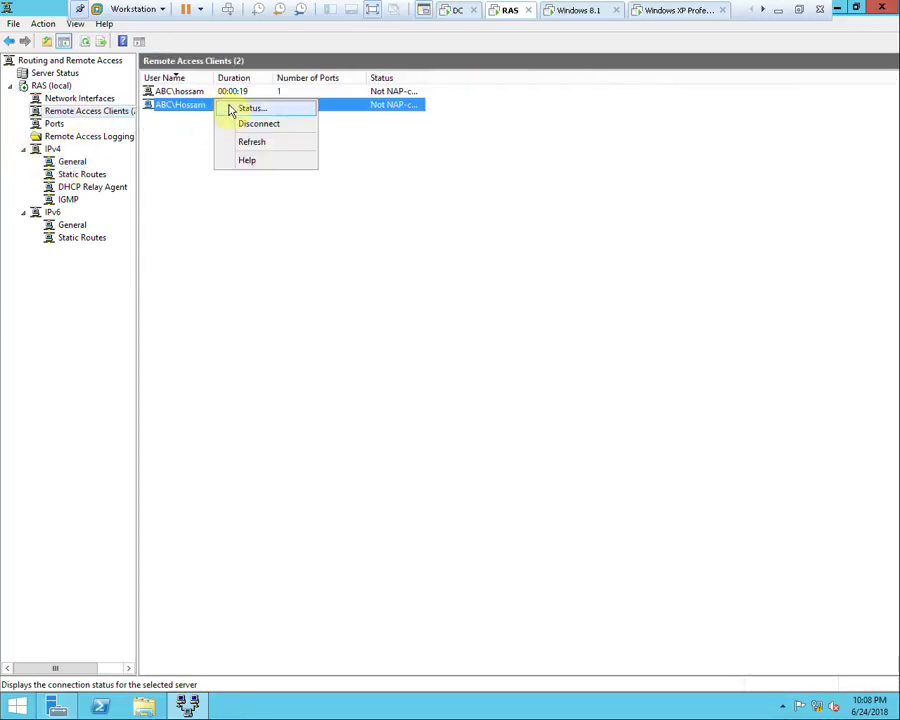
{"action": "left_click", "coordinate": [244, 122]}
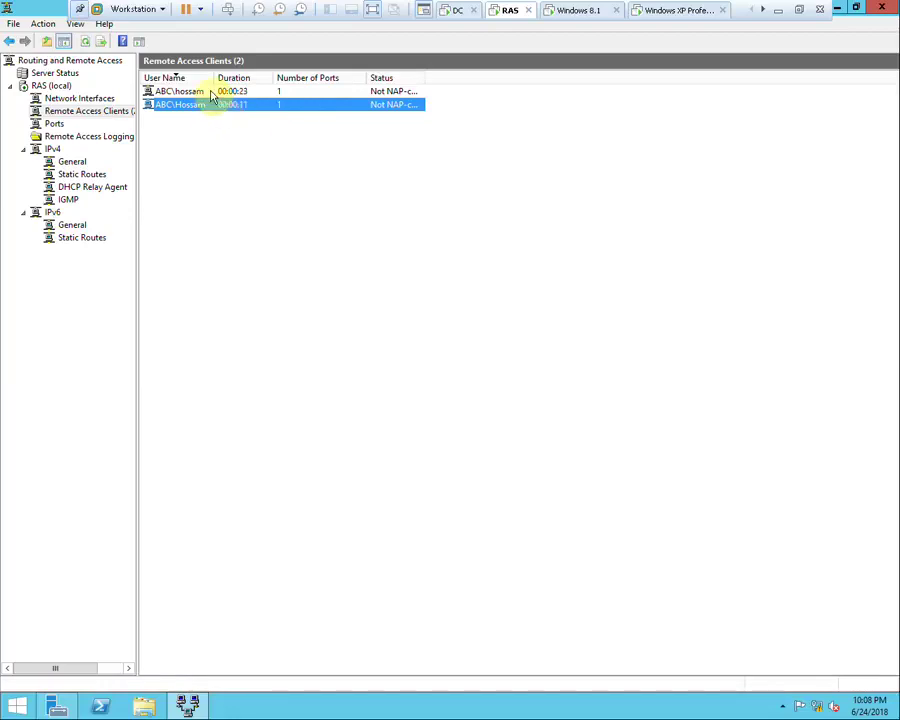
{"action": "right_click", "coordinate": [212, 92]}
{"action": "left_click", "coordinate": [244, 115]}
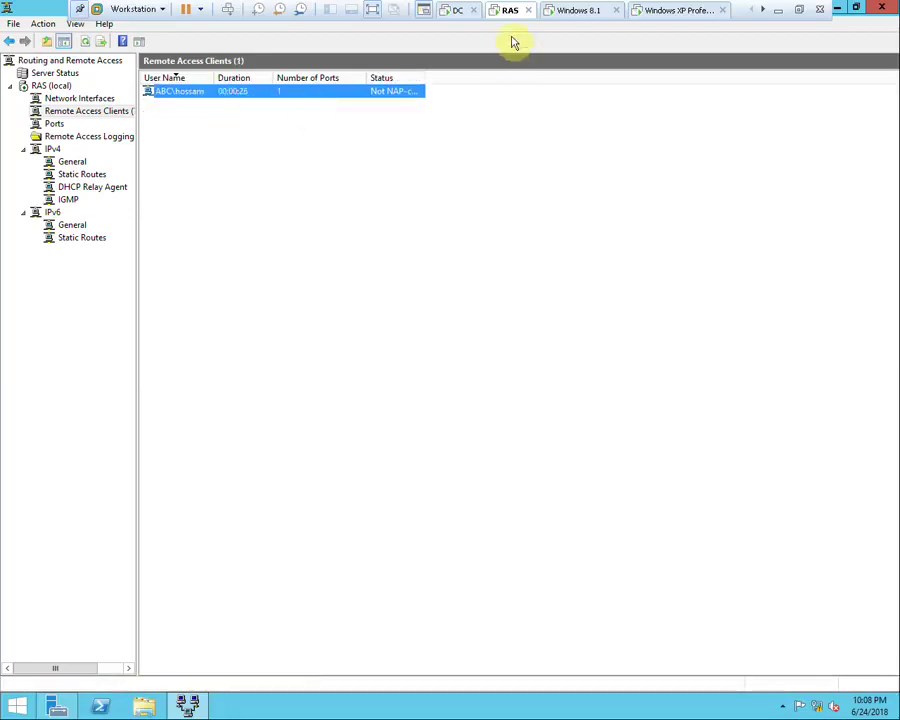
{"action": "left_click", "coordinate": [453, 14]}
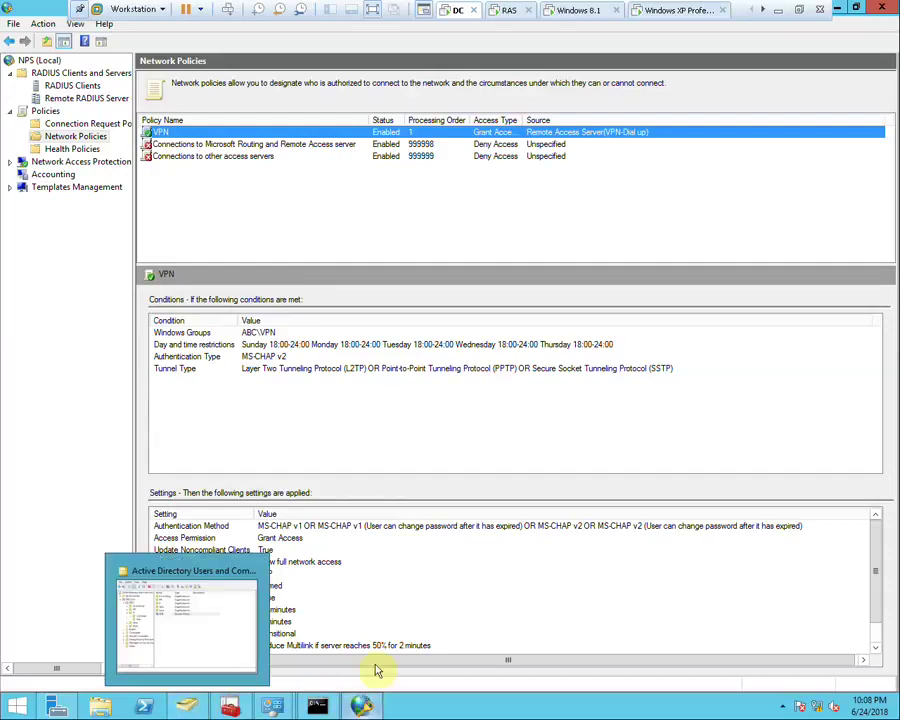
Suspend the Windows XP Professional VM from the VMware toolbar
{"action": "left_click", "coordinate": [575, 10]}
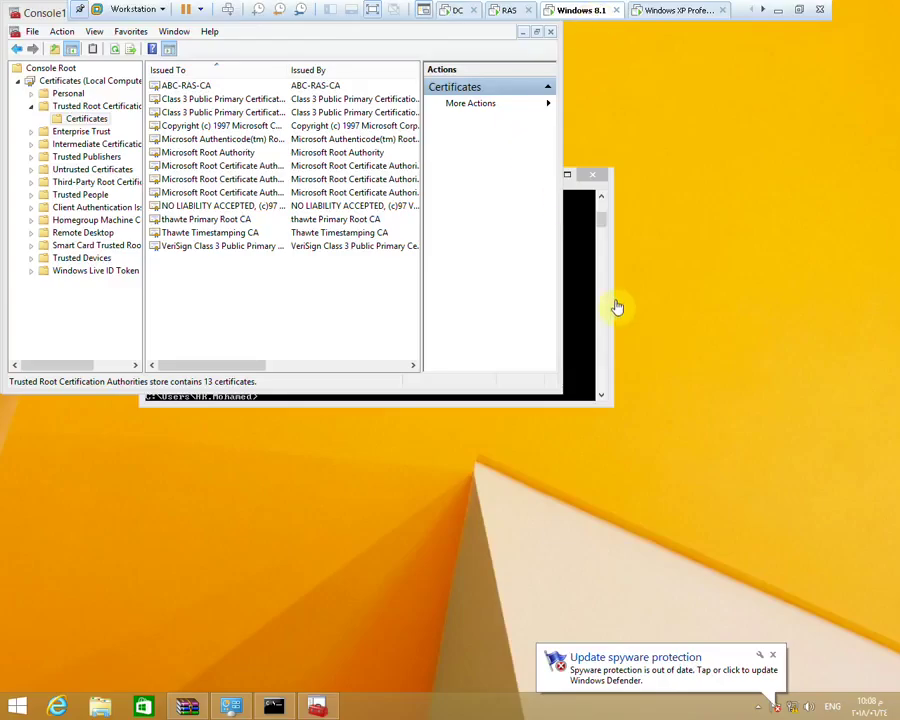
{"action": "left_click", "coordinate": [198, 12]}
{"action": "left_click", "coordinate": [647, 9]}
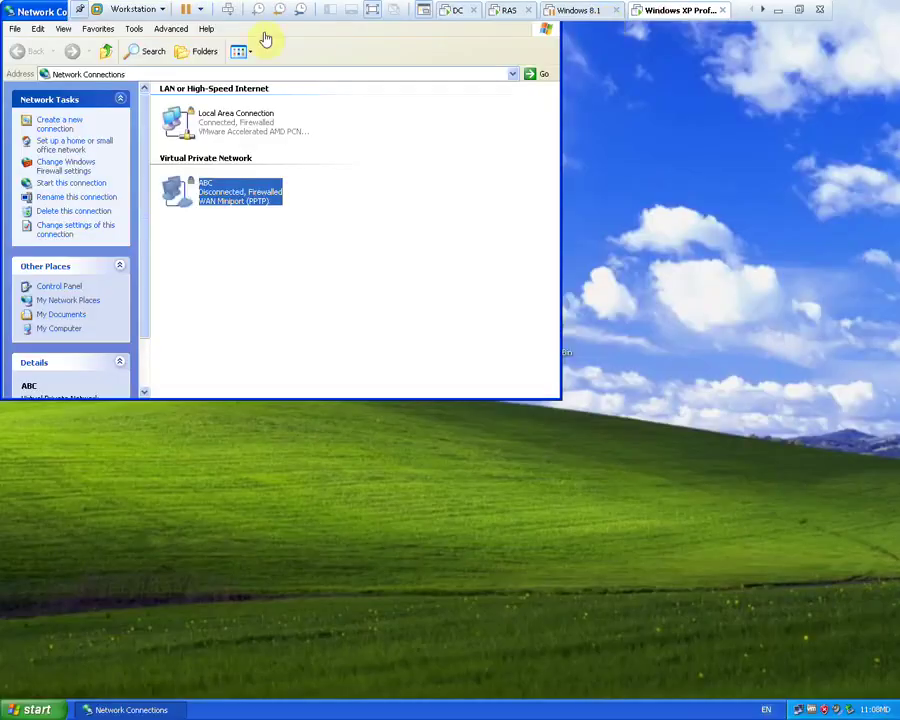
{"action": "left_click", "coordinate": [185, 10]}
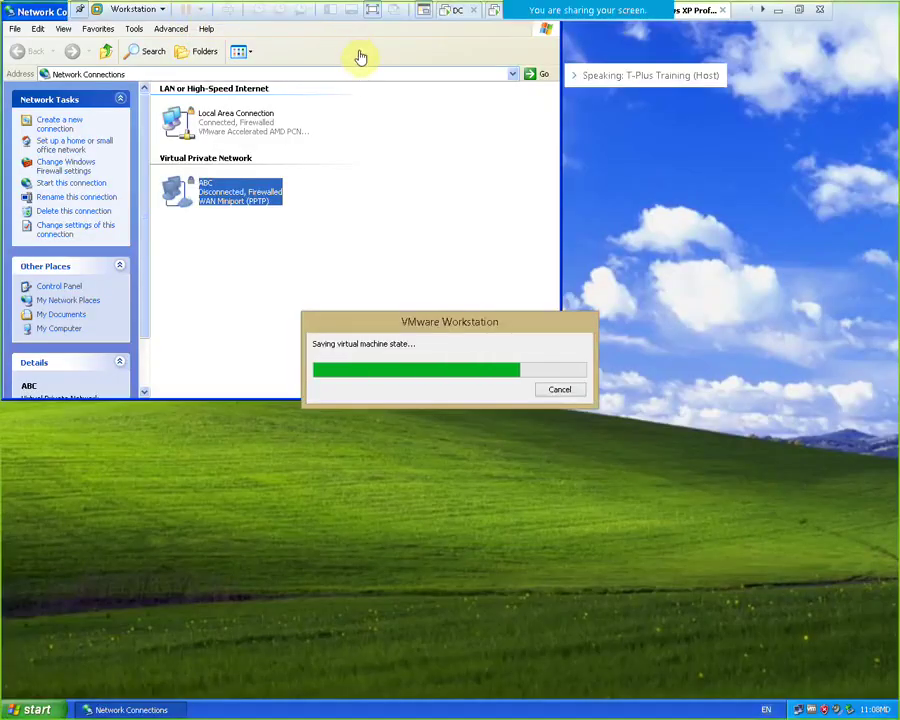
{"action": "left_click", "coordinate": [134, 10]}
{"action": "left_click", "coordinate": [98, 24]}
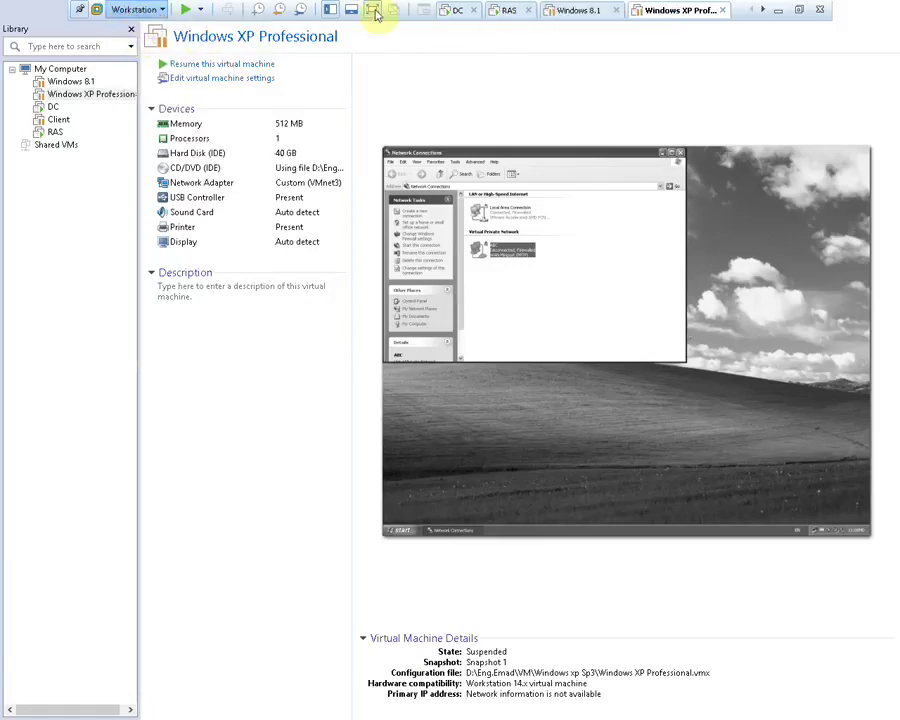
Place the Client tab between RAS and Windows 8.1 and resume the Client VM
{"action": "left_click", "coordinate": [798, 10]}
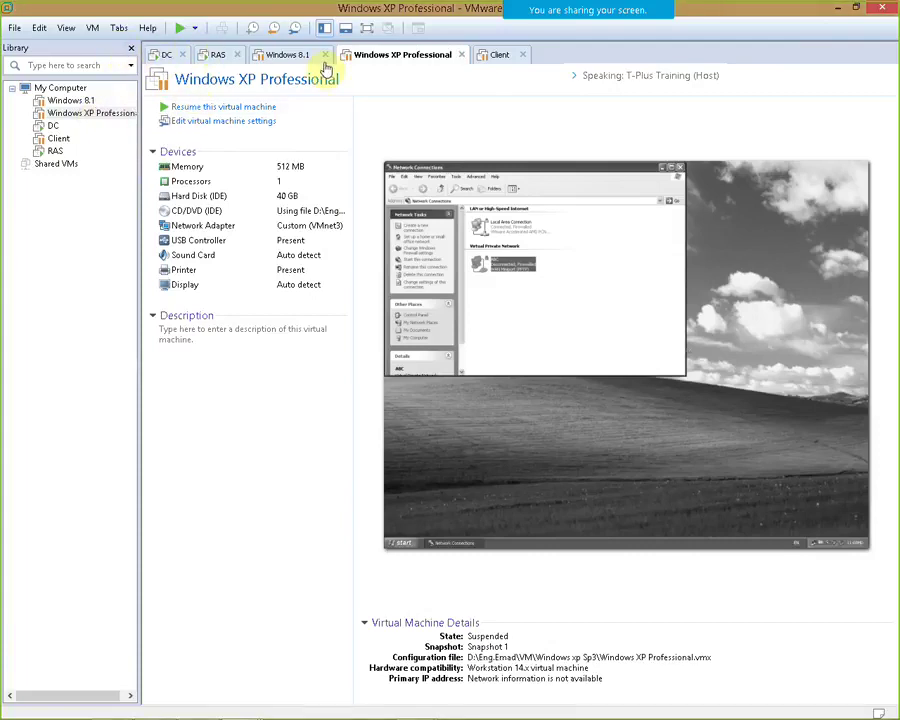
{"action": "left_click_drag", "start_coordinate": [499, 54], "coordinate": [274, 60]}
{"action": "left_click", "coordinate": [241, 110]}
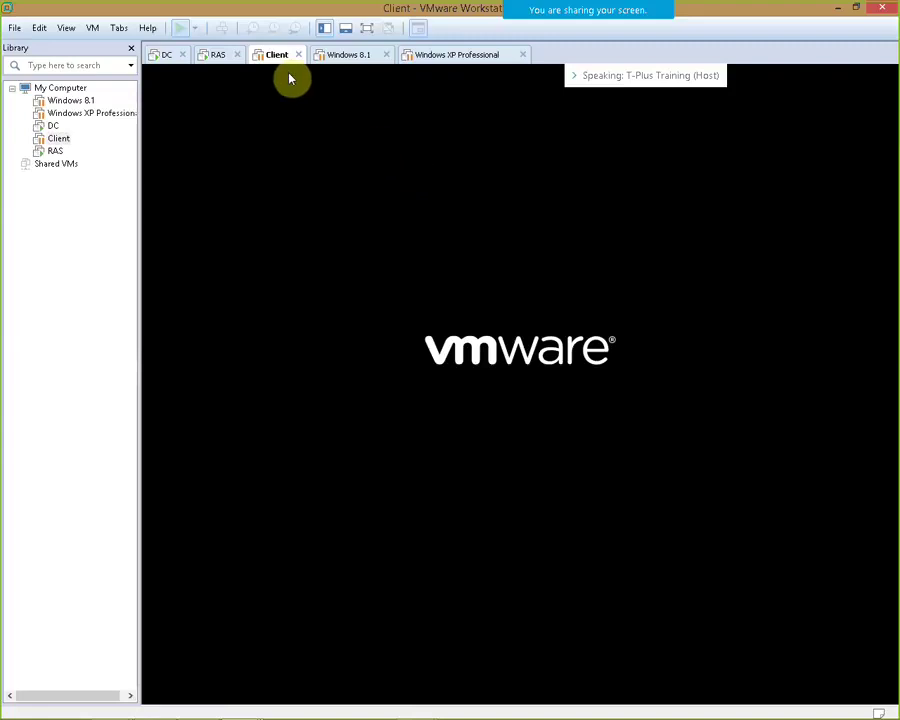
{"action": "left_click", "coordinate": [162, 54]}
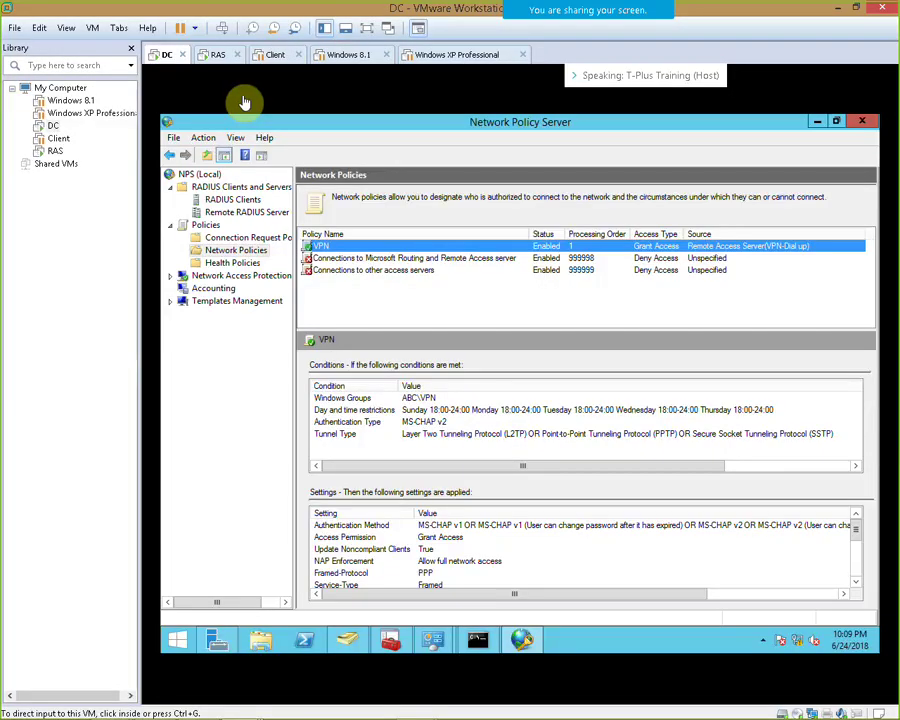
{"action": "left_click", "coordinate": [270, 56]}
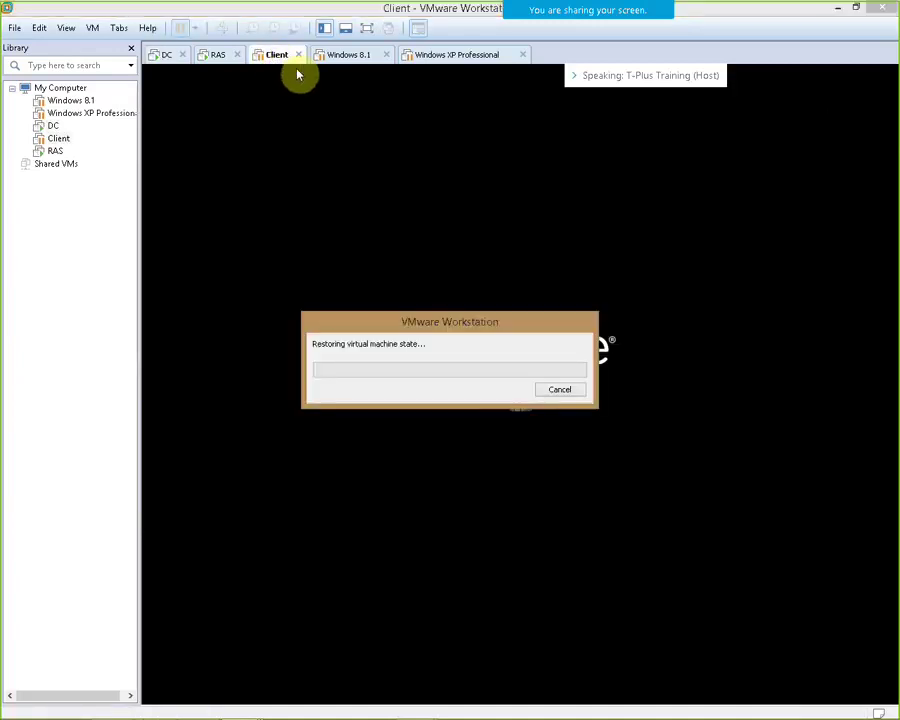
{"action": "left_click", "coordinate": [165, 57]}
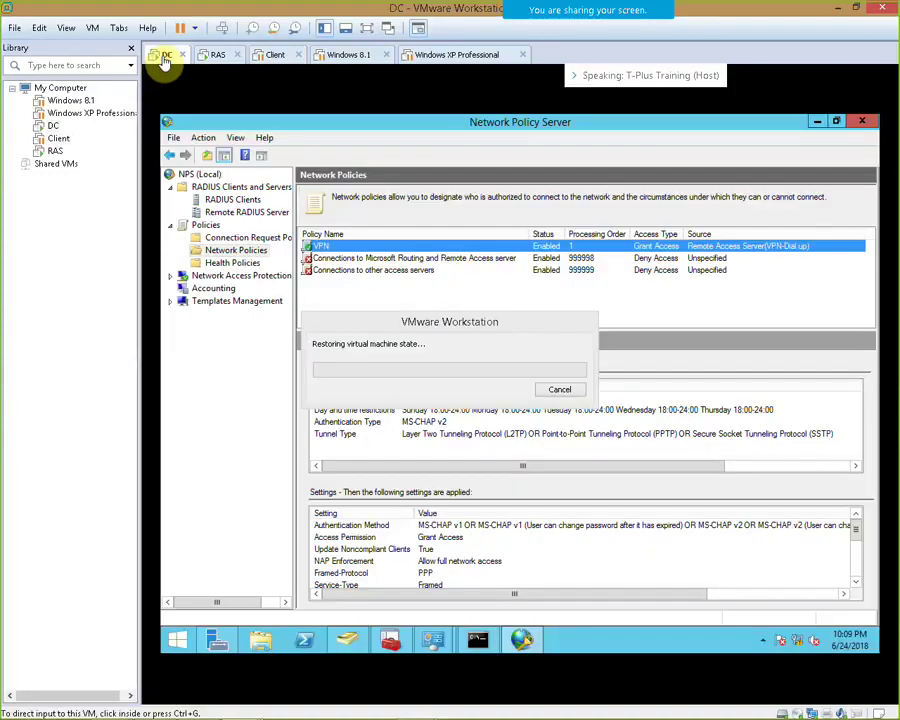
{"action": "left_click", "coordinate": [274, 62]}
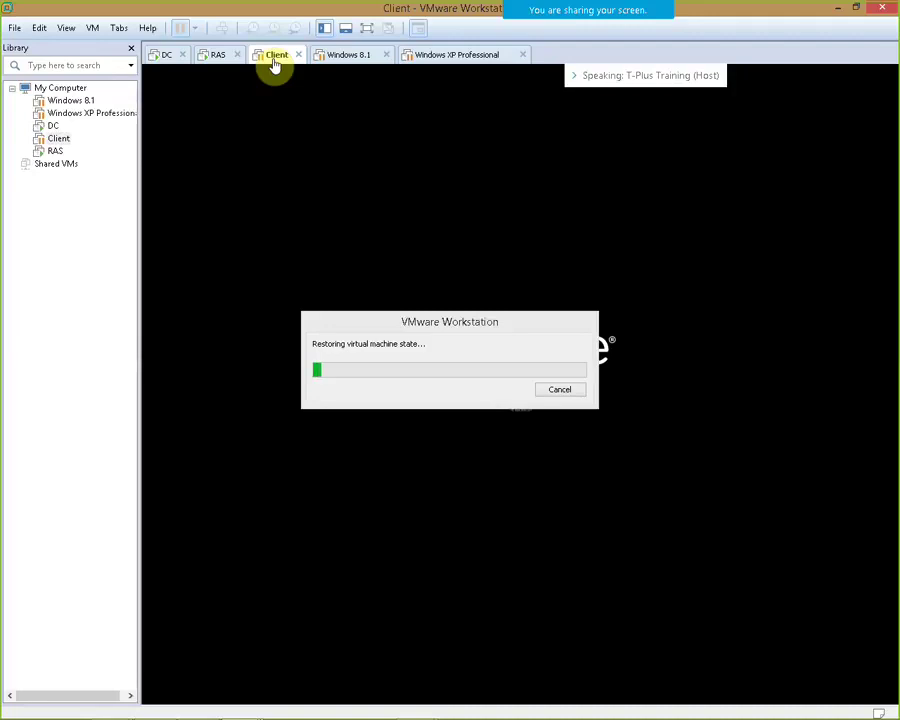
Move the restoring progress window higher, then minimise VMware to the host desktop
{"action": "left_click", "coordinate": [366, 29]}
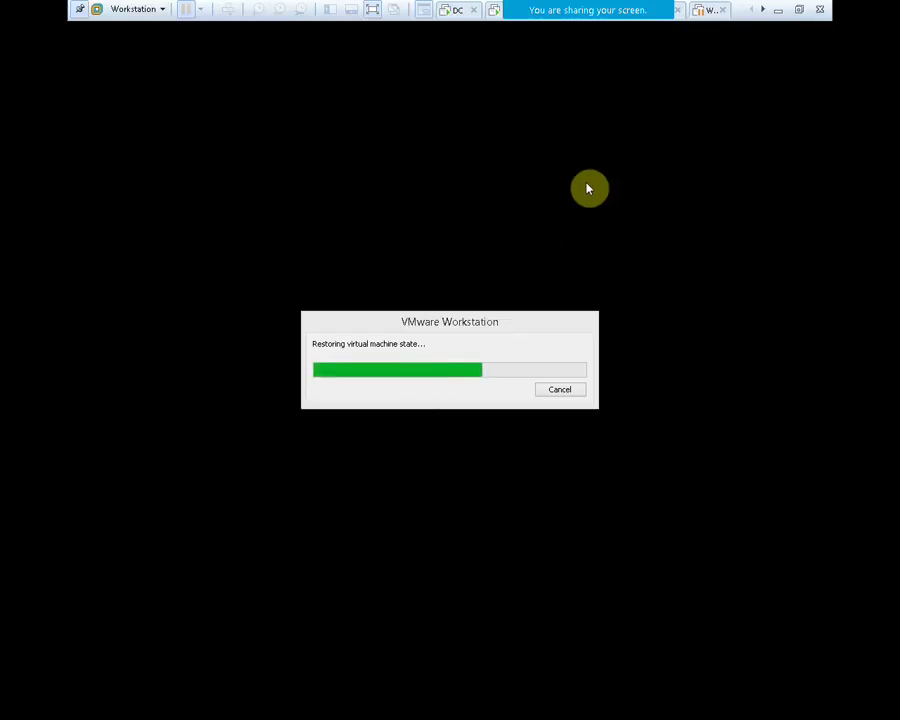
{"action": "left_click", "coordinate": [798, 12]}
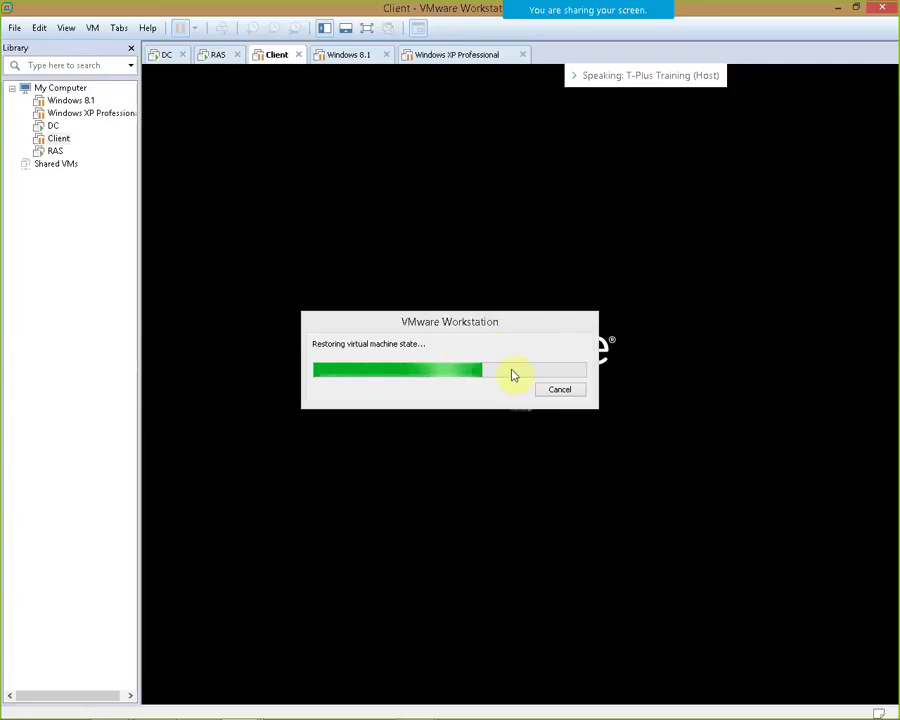
{"action": "left_click", "coordinate": [480, 322]}
{"action": "left_click_drag", "start_coordinate": [480, 324], "coordinate": [488, 255]}
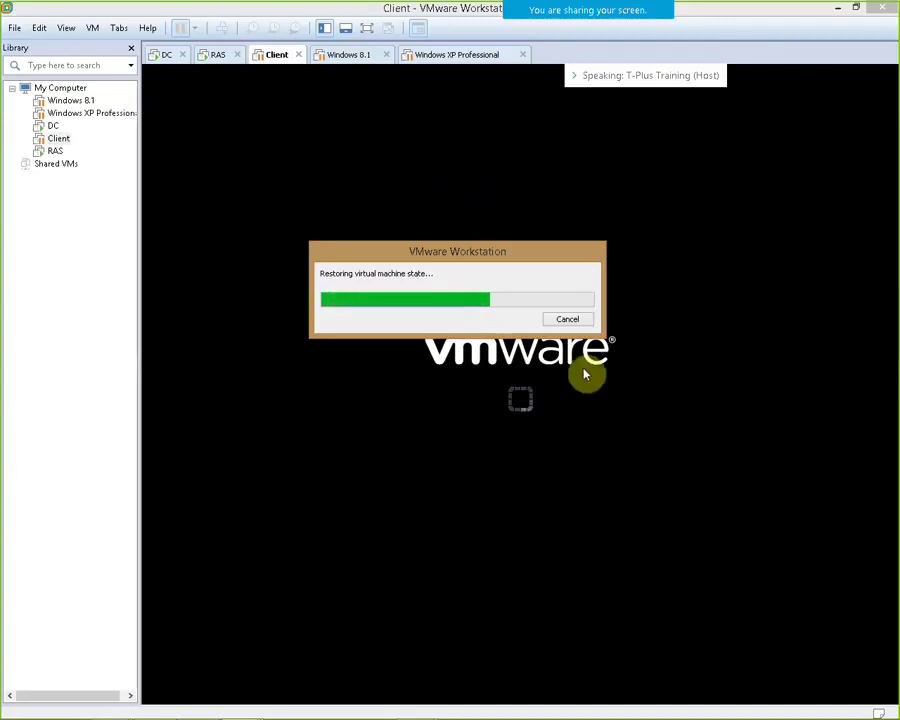
{"action": "left_click", "coordinate": [366, 28]}
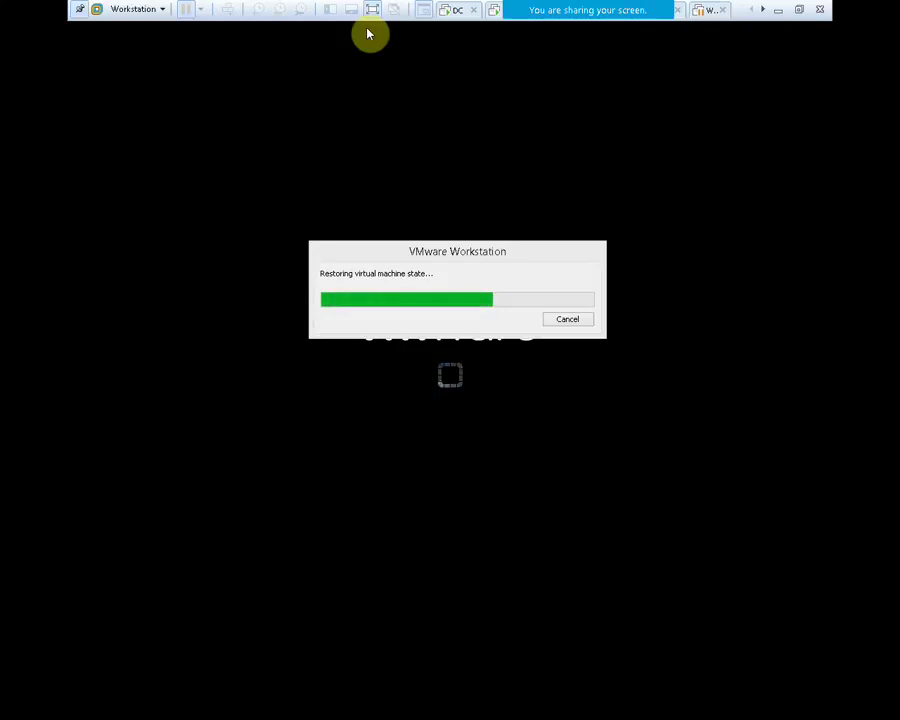
{"action": "mouse_move", "coordinate": [769, 6]}
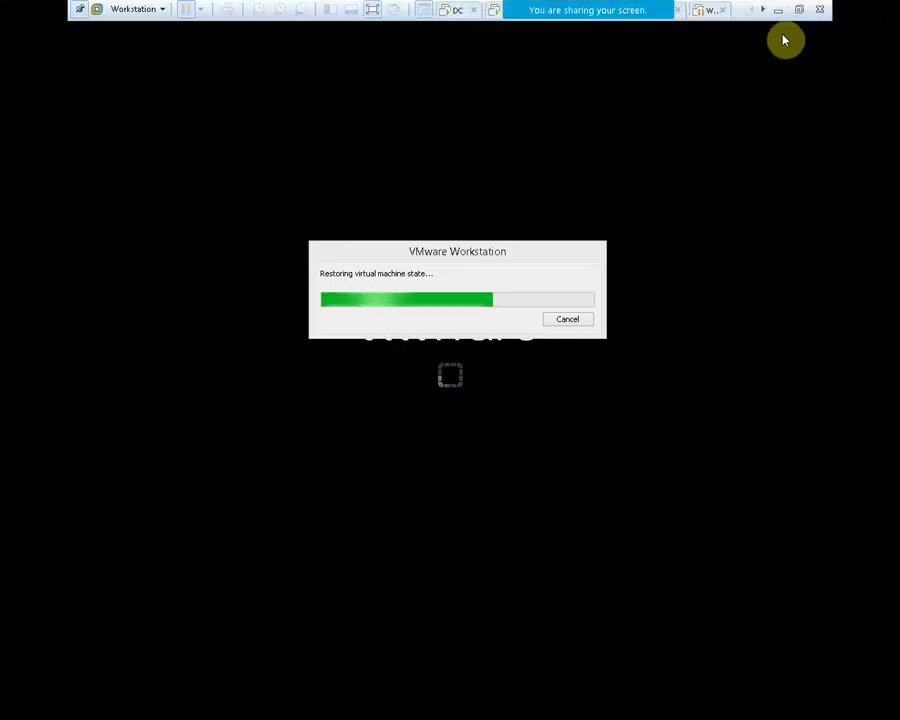
{"action": "left_click", "coordinate": [779, 11]}
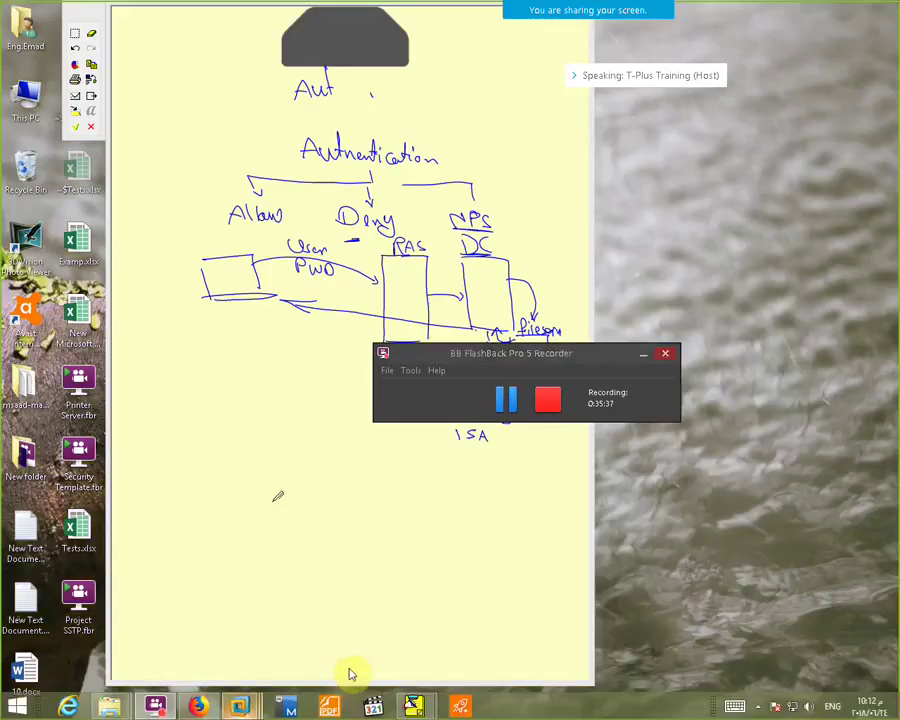
Bring up the Client VM window and dismiss the network location confirmation
{"action": "mouse_move", "coordinate": [239, 706]}
{"action": "left_click", "coordinate": [407, 630]}
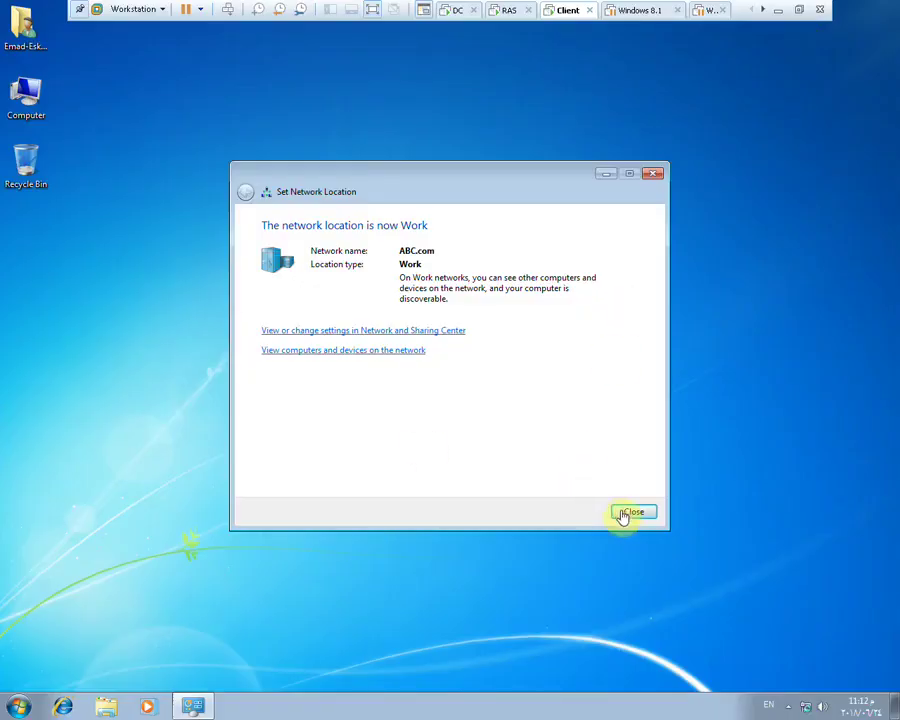
{"action": "left_click", "coordinate": [632, 509]}
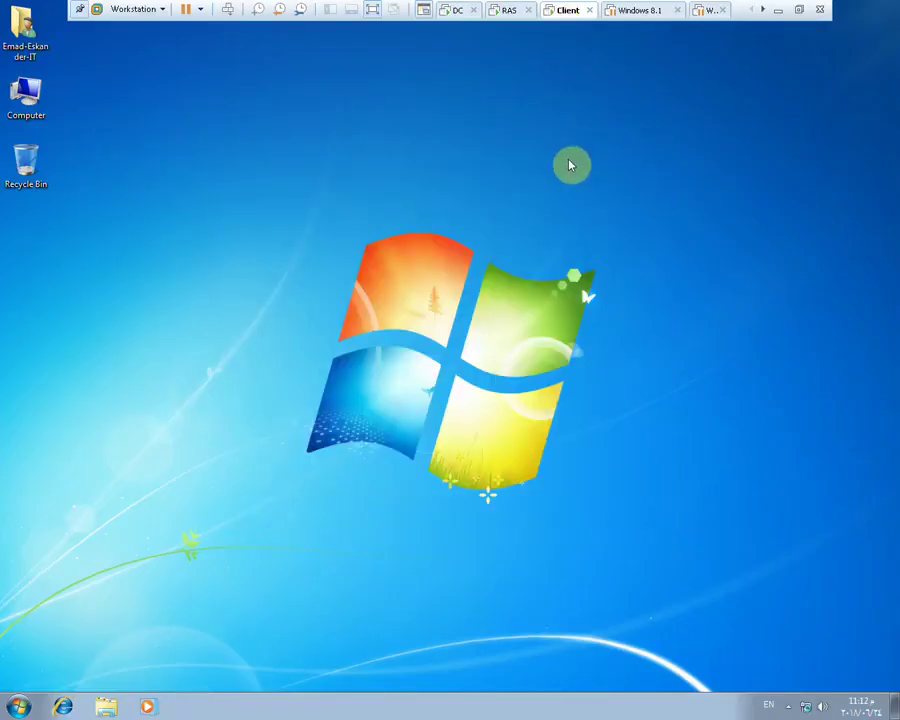
{"action": "left_click", "coordinate": [817, 10]}
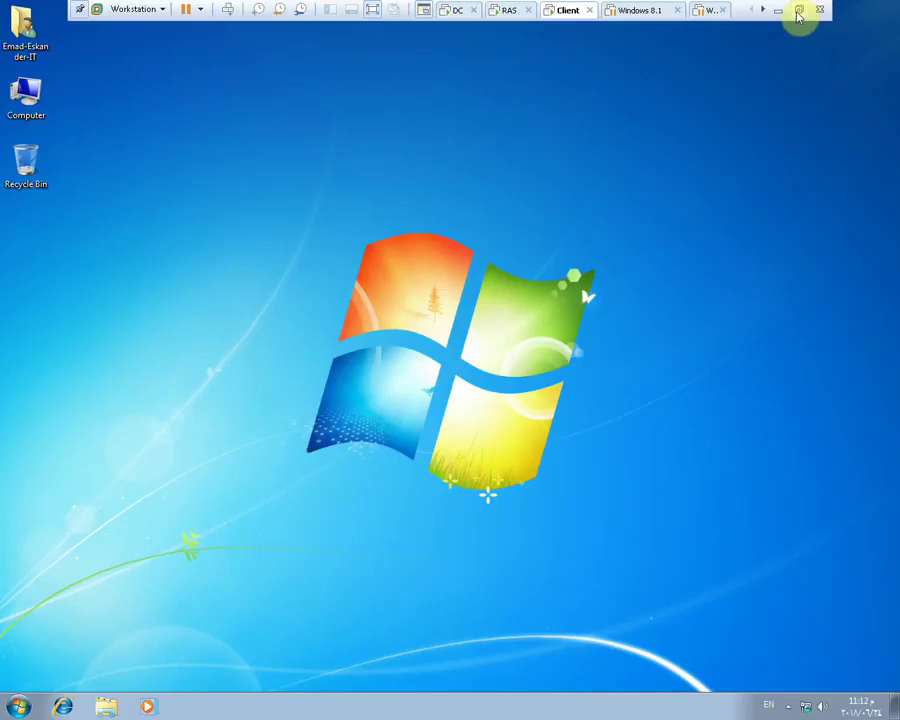
Open the Client VM's hardware settings and cancel without changes
{"action": "right_click", "coordinate": [556, 14]}
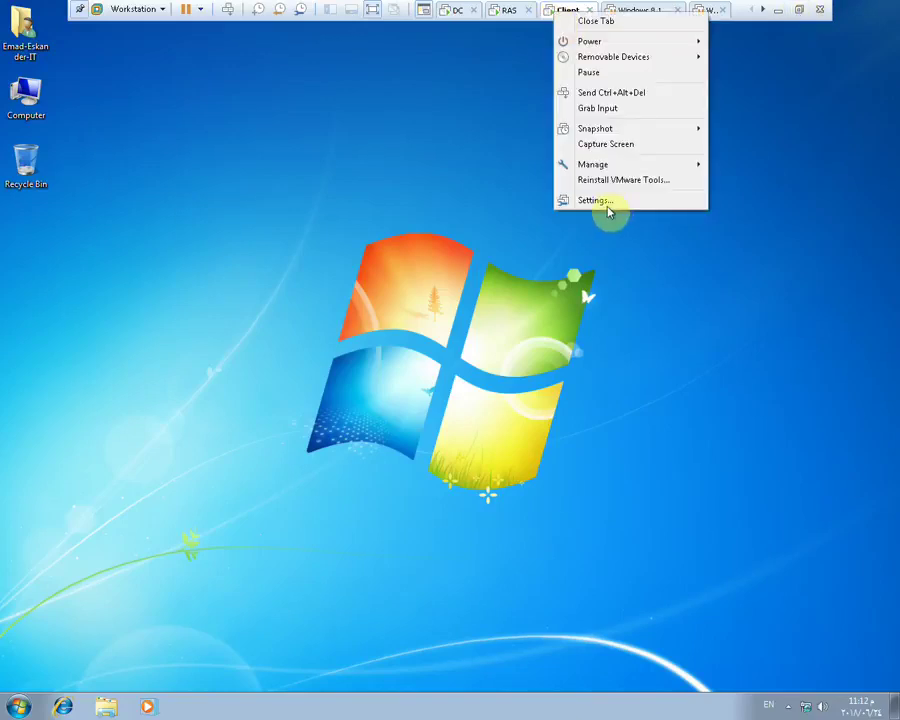
{"action": "left_click", "coordinate": [608, 202]}
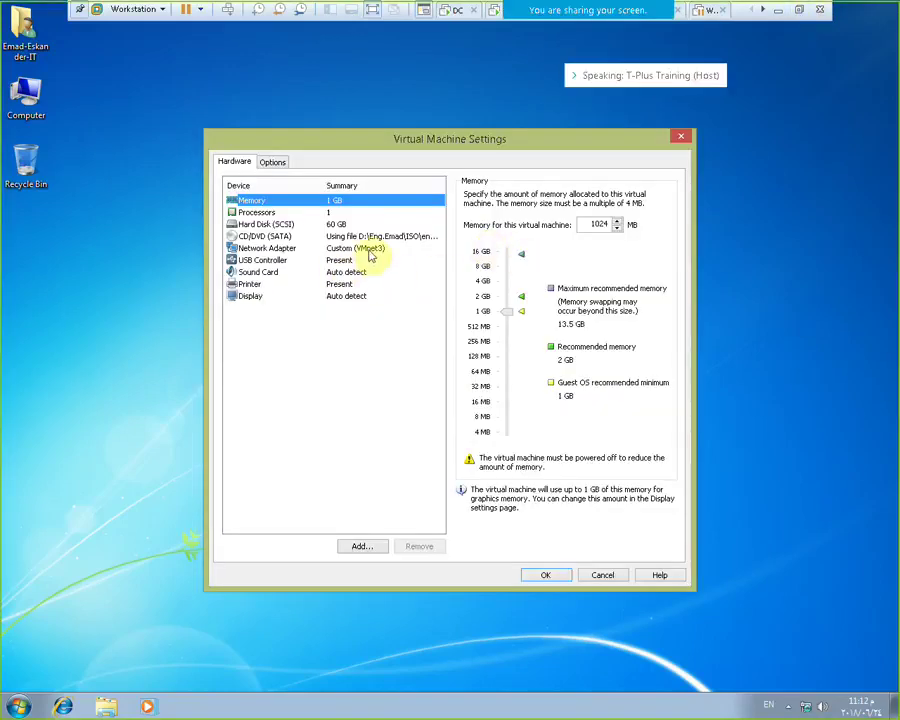
{"action": "left_click", "coordinate": [612, 577]}
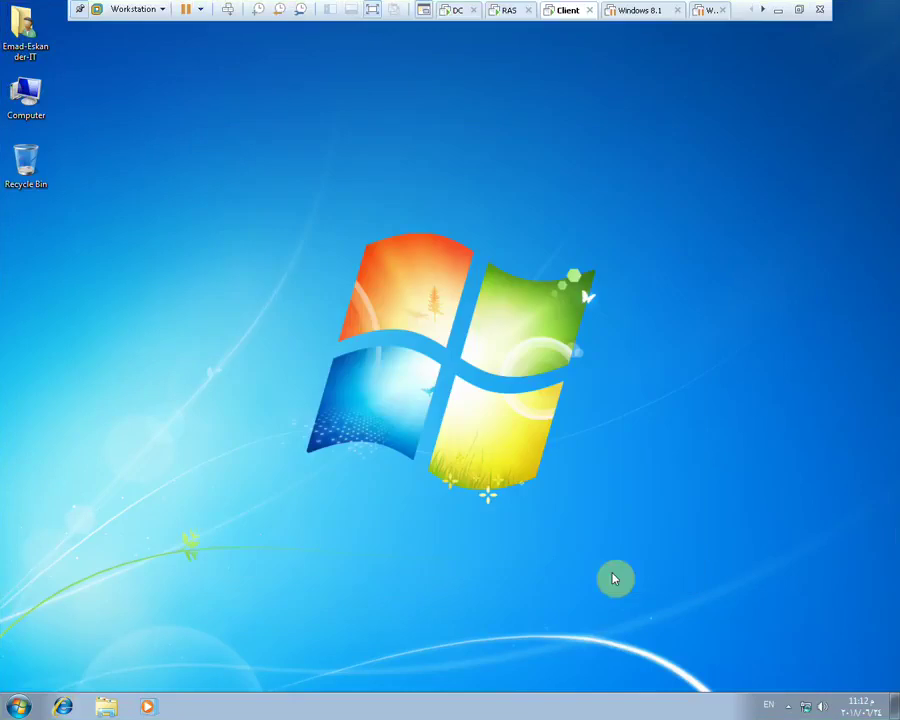
Open the Local Area Connection's IPv4 properties via Network and Sharing Center
{"action": "right_click", "coordinate": [808, 707]}
{"action": "left_click", "coordinate": [803, 695]}
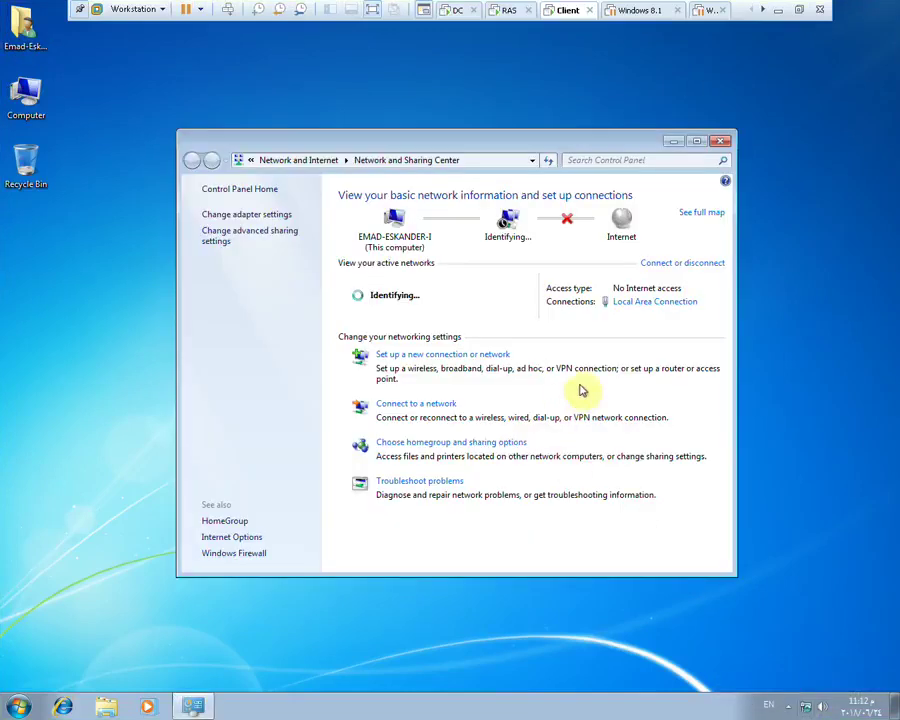
{"action": "left_click", "coordinate": [638, 303]}
{"action": "left_click", "coordinate": [382, 468]}
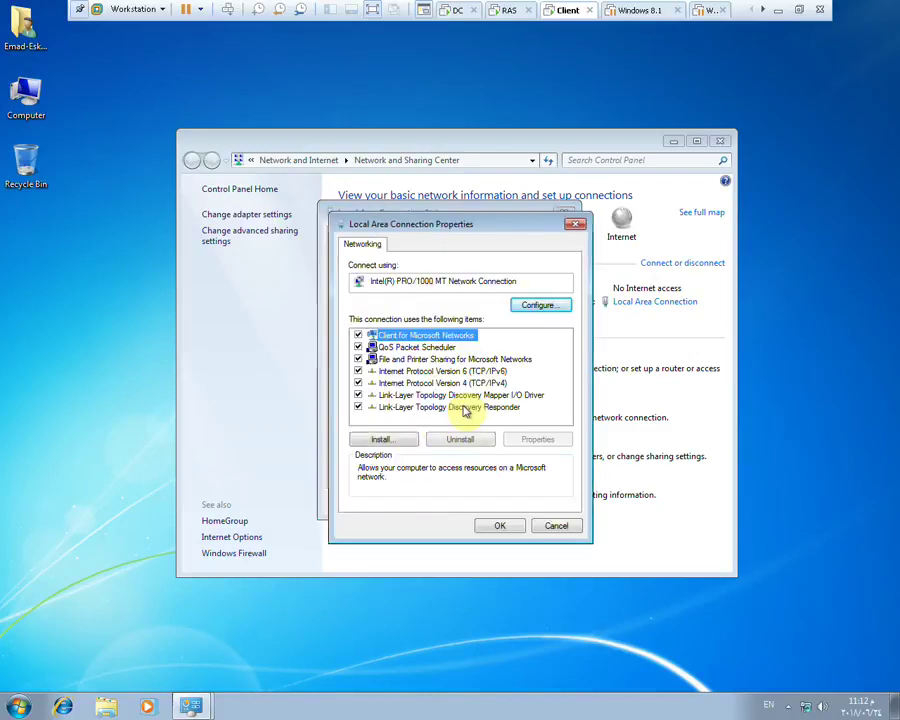
{"action": "left_click", "coordinate": [468, 385]}
{"action": "double_click", "coordinate": [468, 385]}
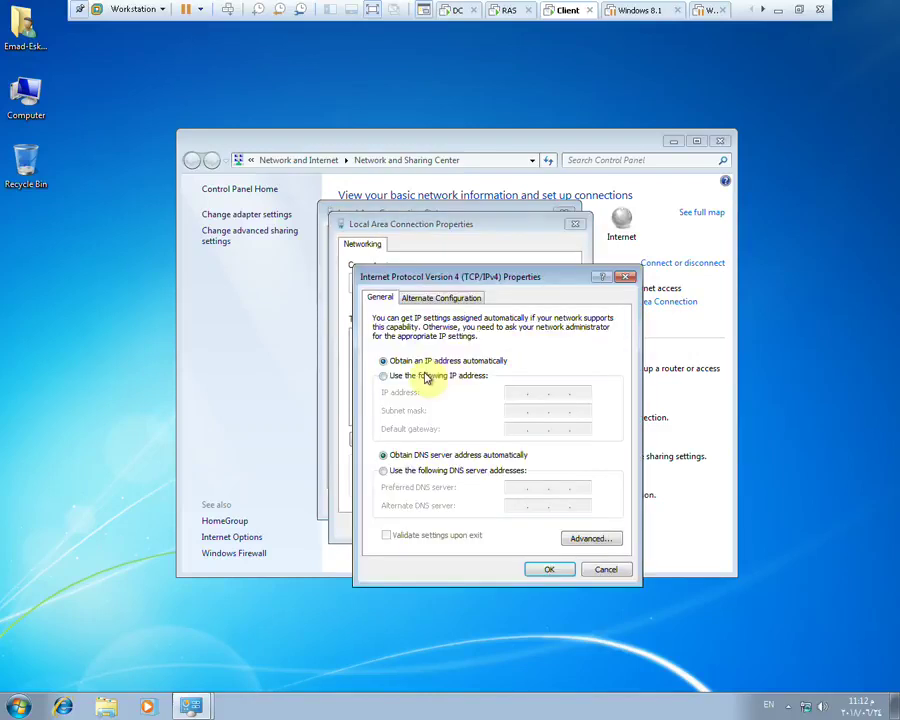
Set static IP 62.1.1.2, mask 255.255.255.0 and gateway 41.1.1.1, and save
{"action": "left_click", "coordinate": [426, 377]}
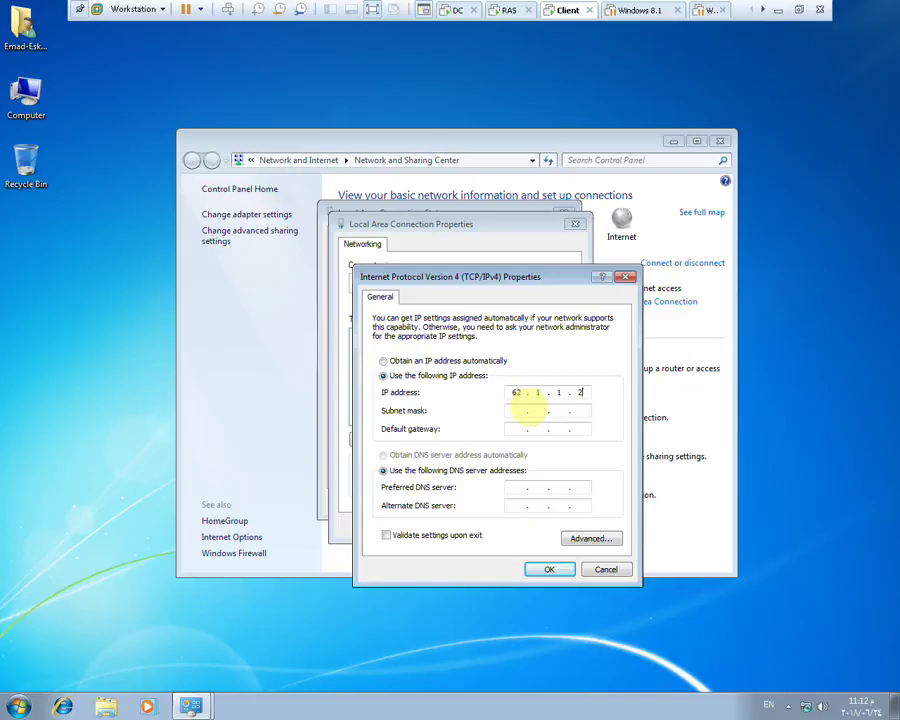
{"action": "left_click", "coordinate": [528, 411]}
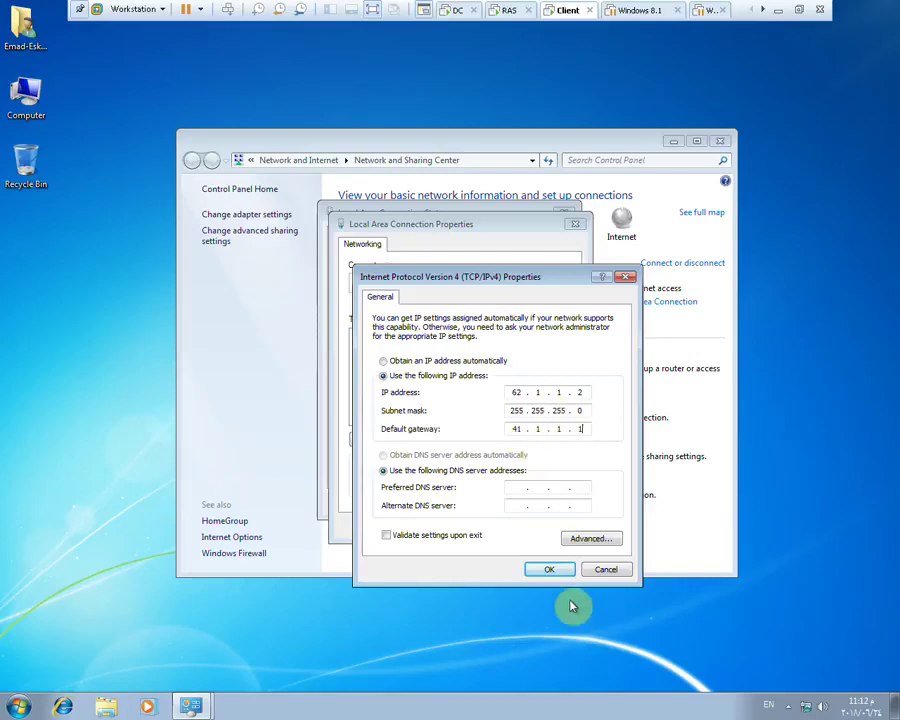
{"action": "left_click", "coordinate": [547, 568]}
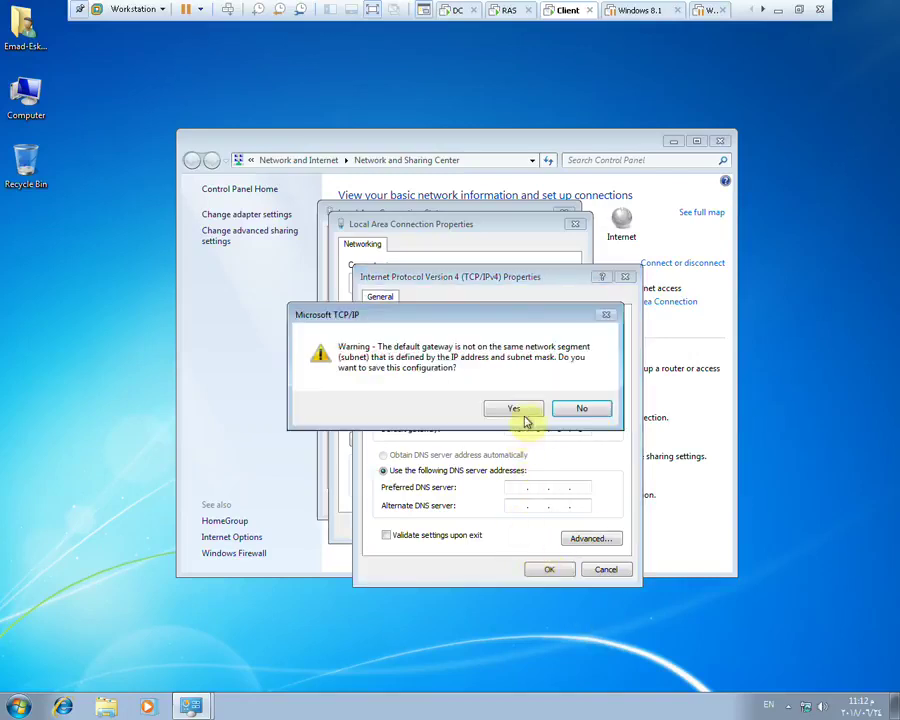
{"action": "left_click", "coordinate": [518, 411]}
{"action": "left_click", "coordinate": [508, 528]}
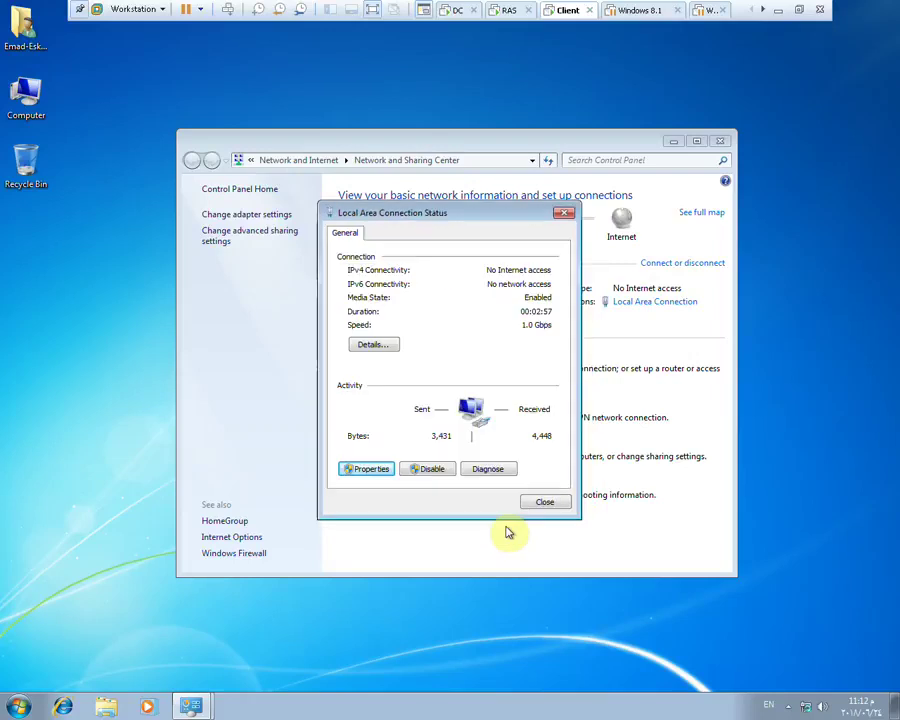
{"action": "left_click", "coordinate": [541, 501]}
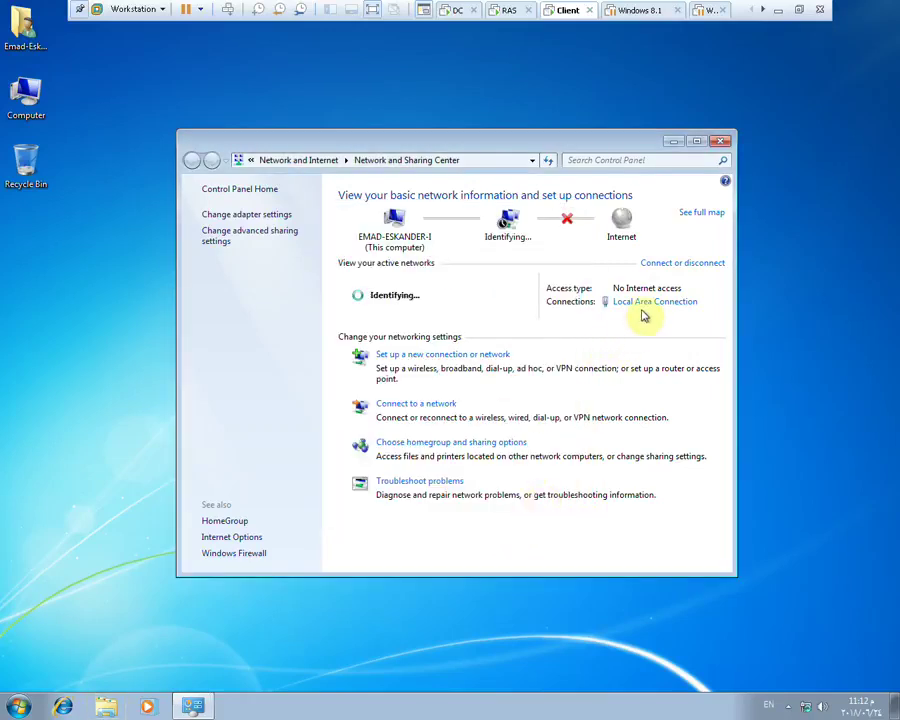
Reopen the Local Area Connection properties and inspect the IPv4 item without changes
{"action": "left_click", "coordinate": [645, 303]}
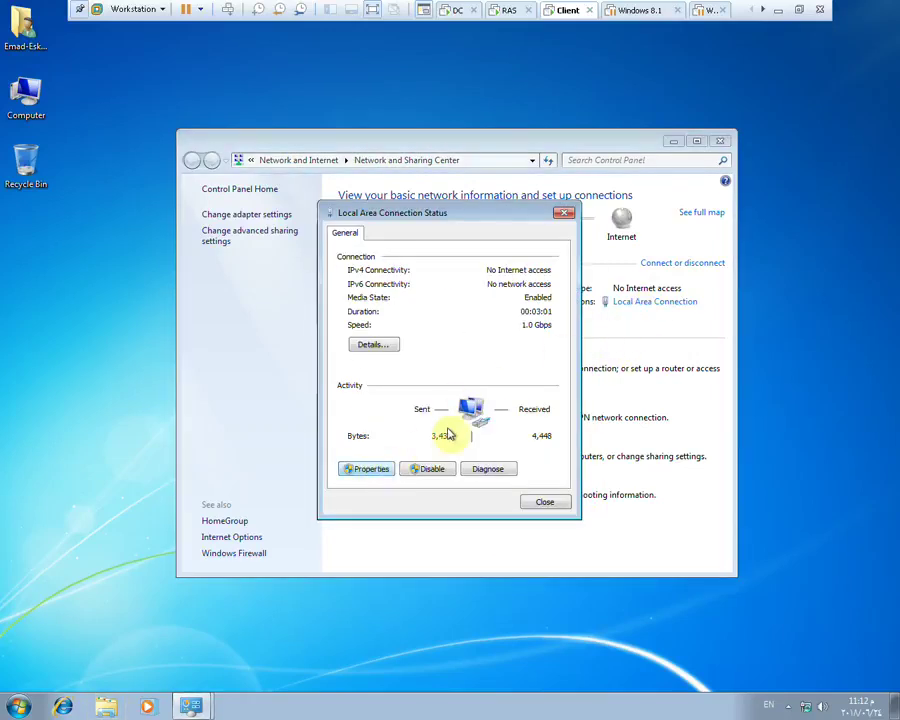
{"action": "key", "text": "Return"}
{"action": "left_click", "coordinate": [580, 410]}
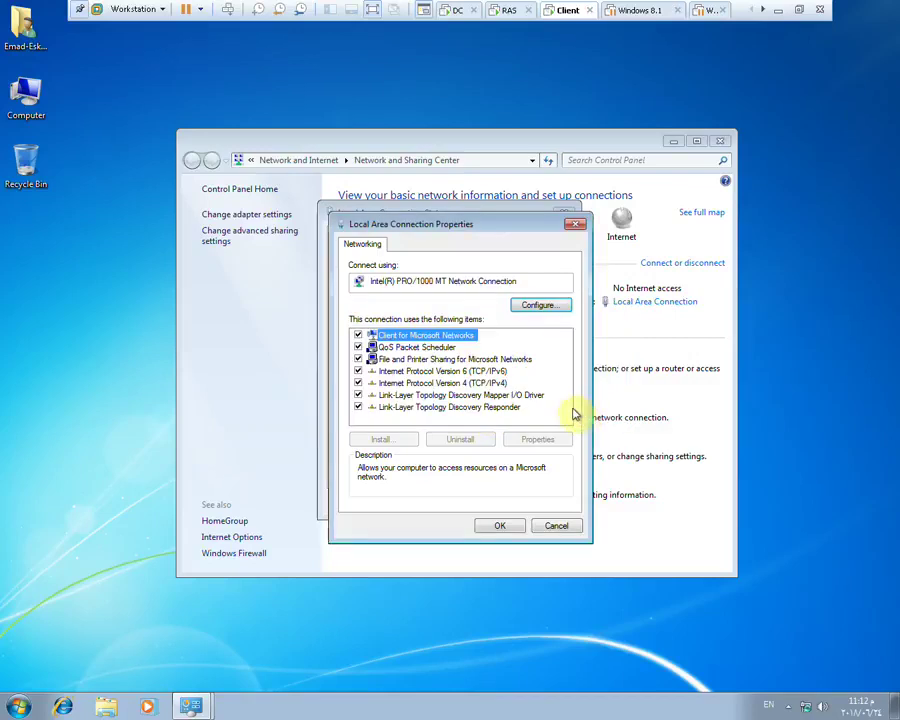
{"action": "left_click", "coordinate": [488, 383]}
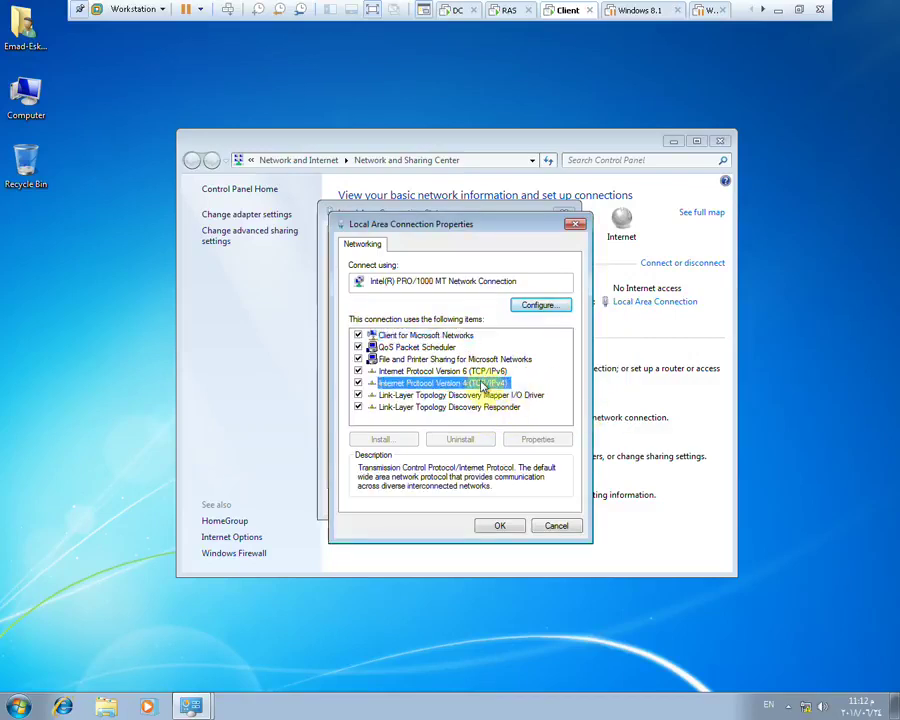
{"action": "left_click", "coordinate": [557, 527]}
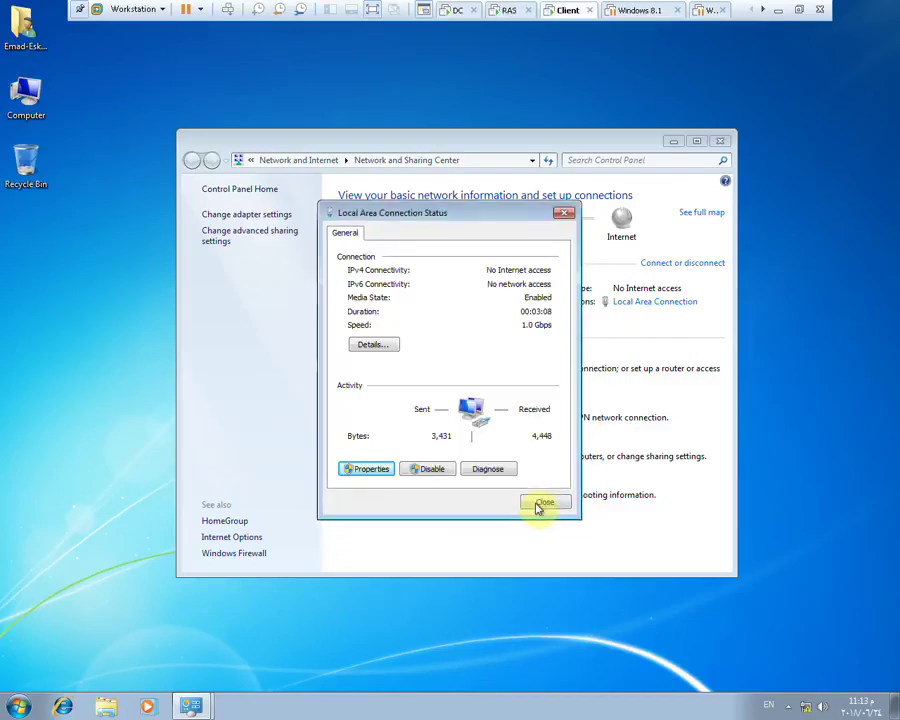
Change the IPv4 subnet mask to 255.255.255.248
{"action": "left_click", "coordinate": [366, 469]}
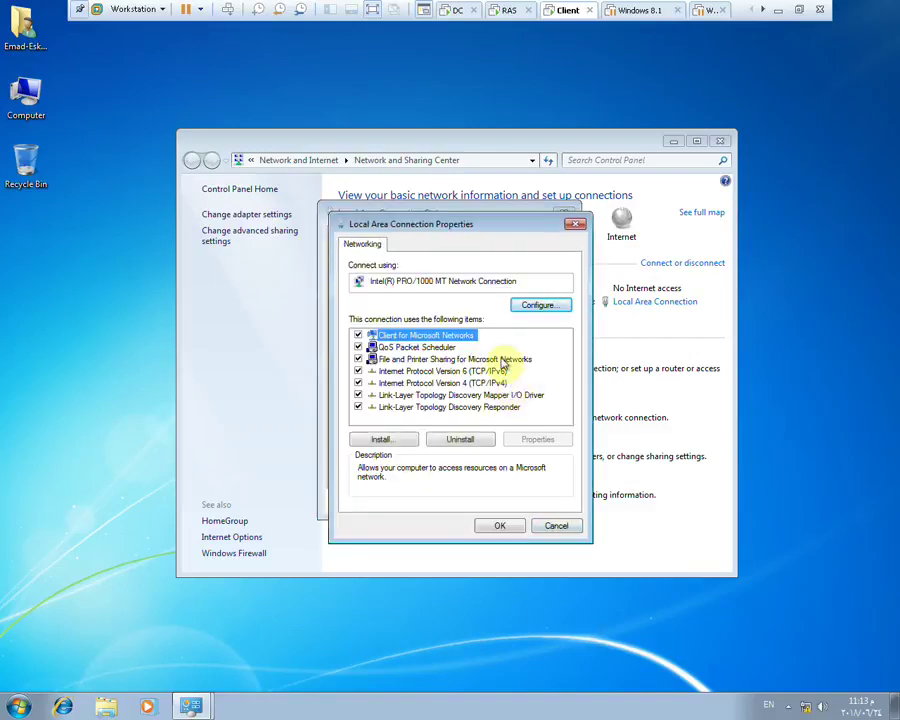
{"action": "double_click", "coordinate": [452, 380]}
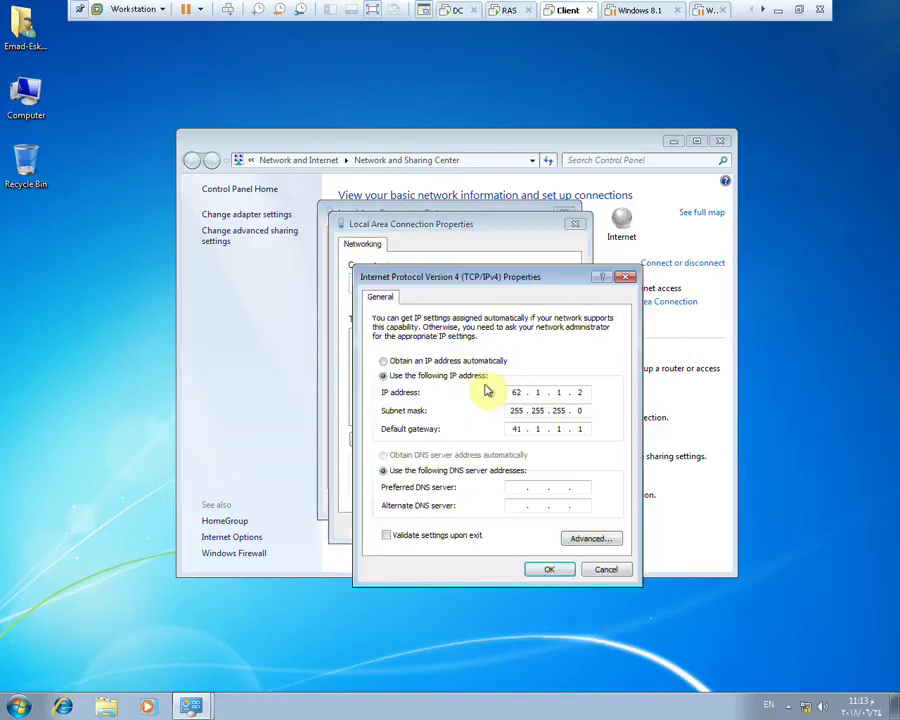
{"action": "left_click", "coordinate": [580, 410]}
{"action": "type", "text": "248"}
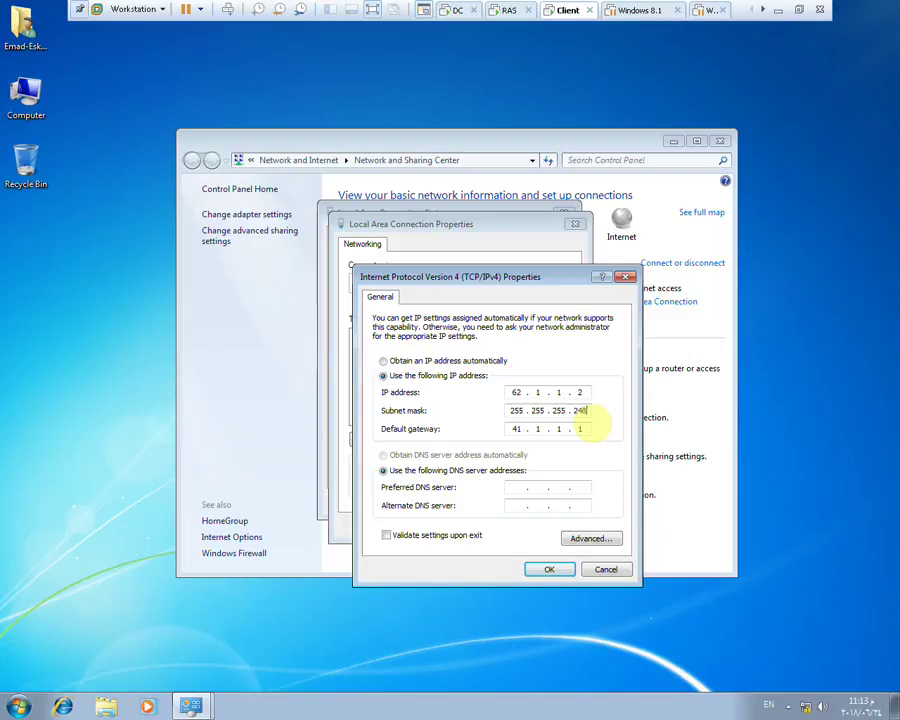
{"action": "left_click", "coordinate": [548, 574]}
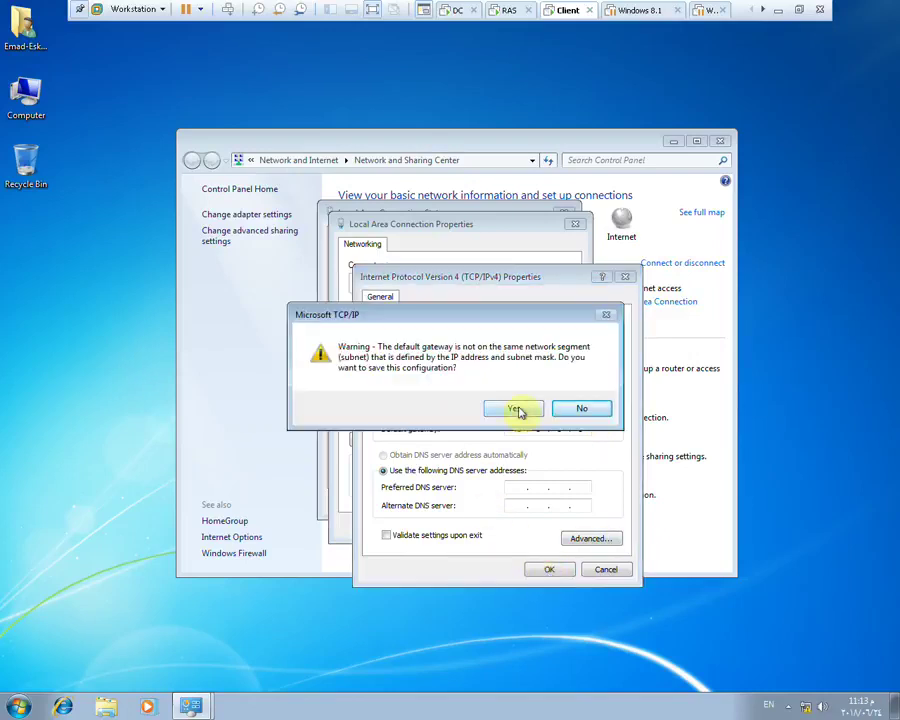
Correct the gateway to 62.1.1.1 and save the connection settings
{"action": "left_click", "coordinate": [588, 407]}
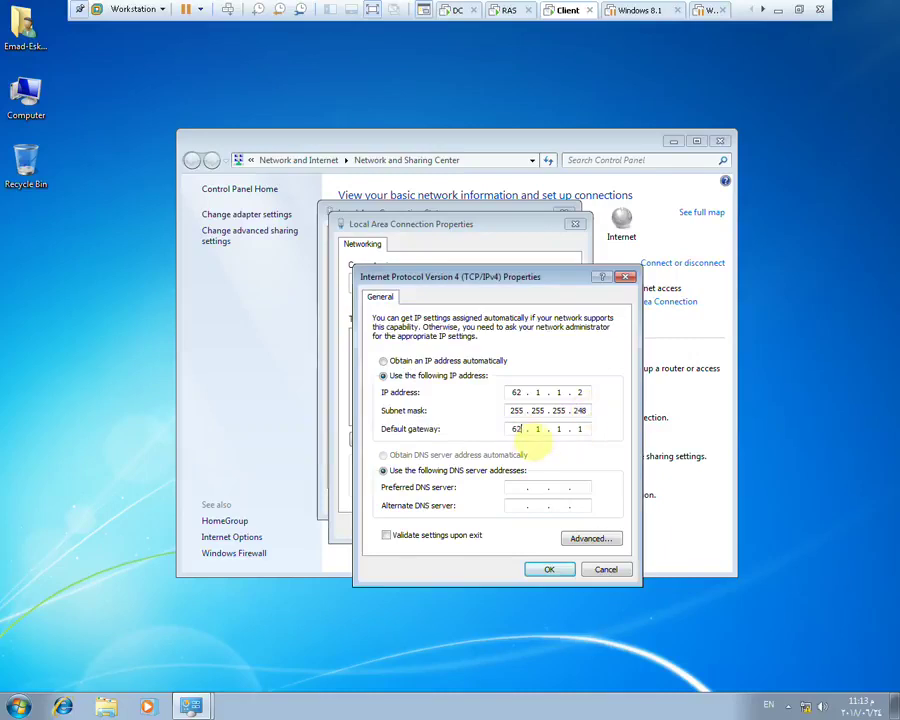
{"action": "left_click", "coordinate": [550, 570]}
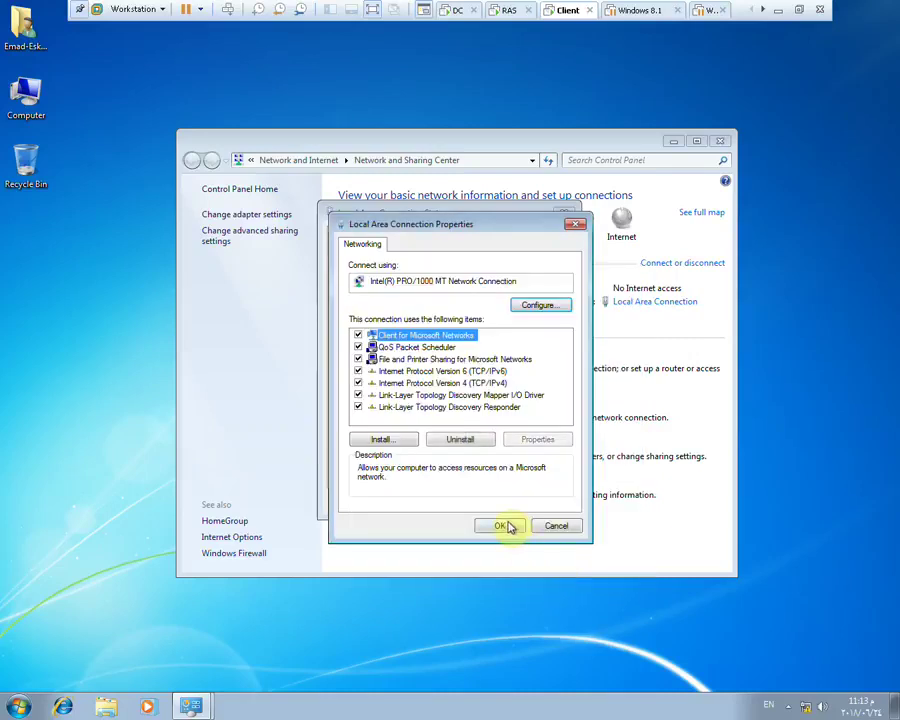
{"action": "left_click", "coordinate": [506, 527]}
{"action": "left_click", "coordinate": [543, 502]}
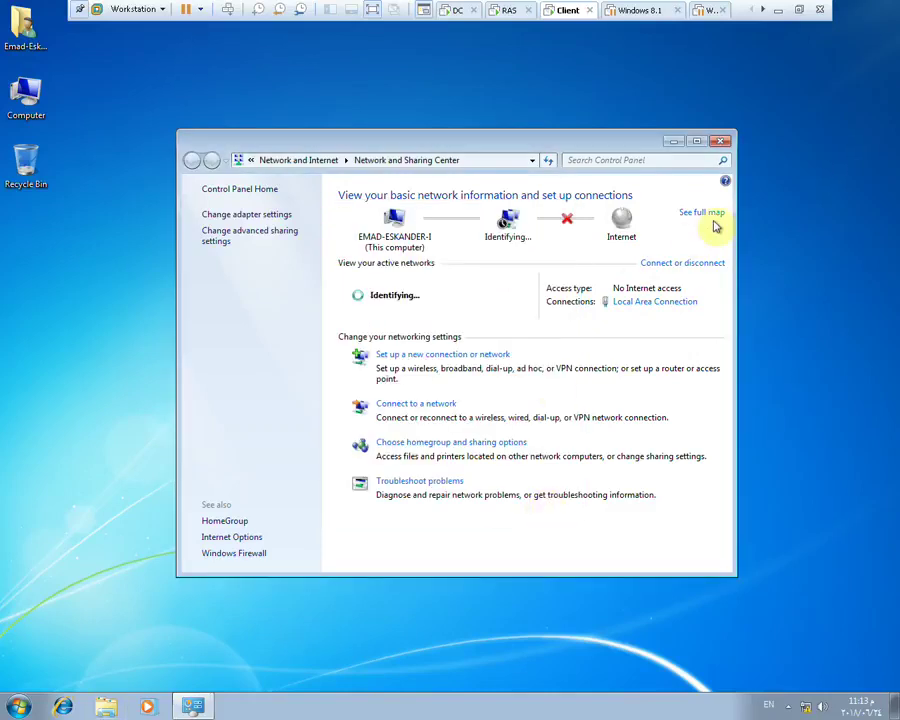
{"action": "left_click", "coordinate": [418, 356]}
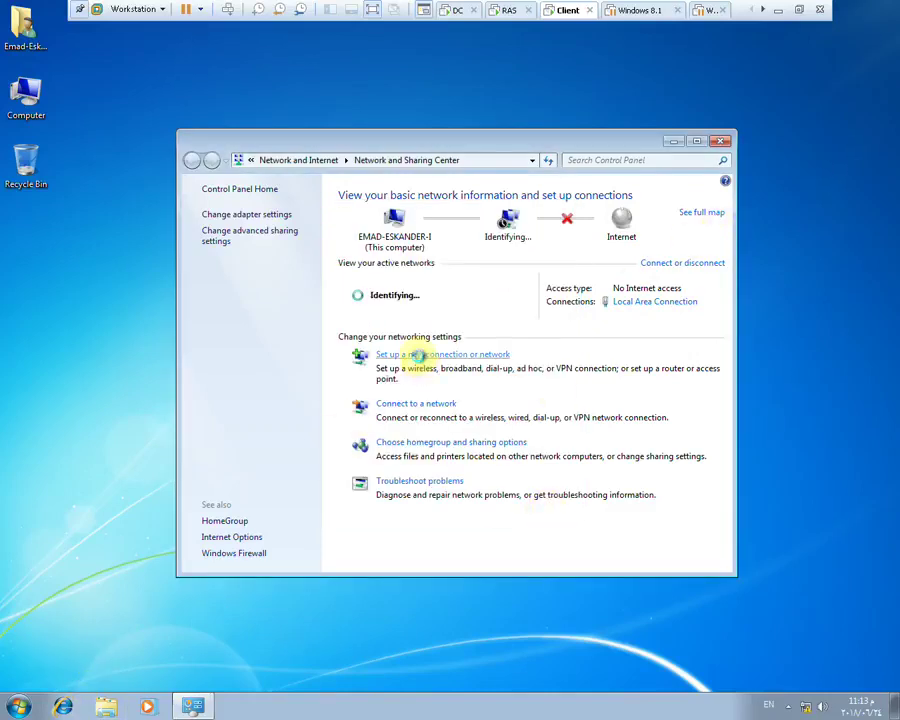
Choose Work as the network location and turn off Windows Firewall for home/work and public networks
{"action": "left_click", "coordinate": [372, 362]}
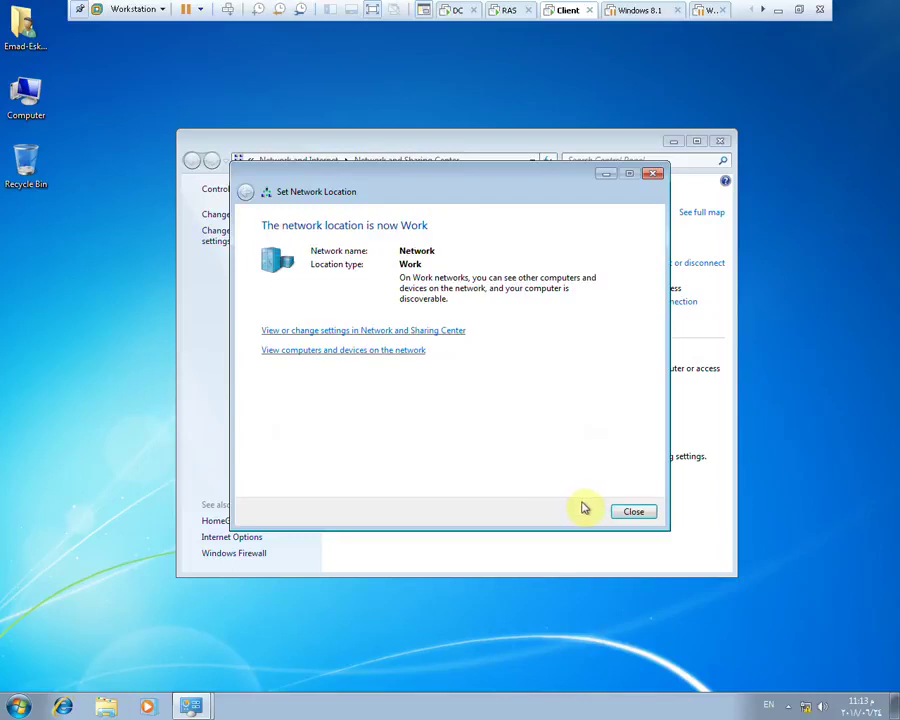
{"action": "left_click", "coordinate": [634, 513]}
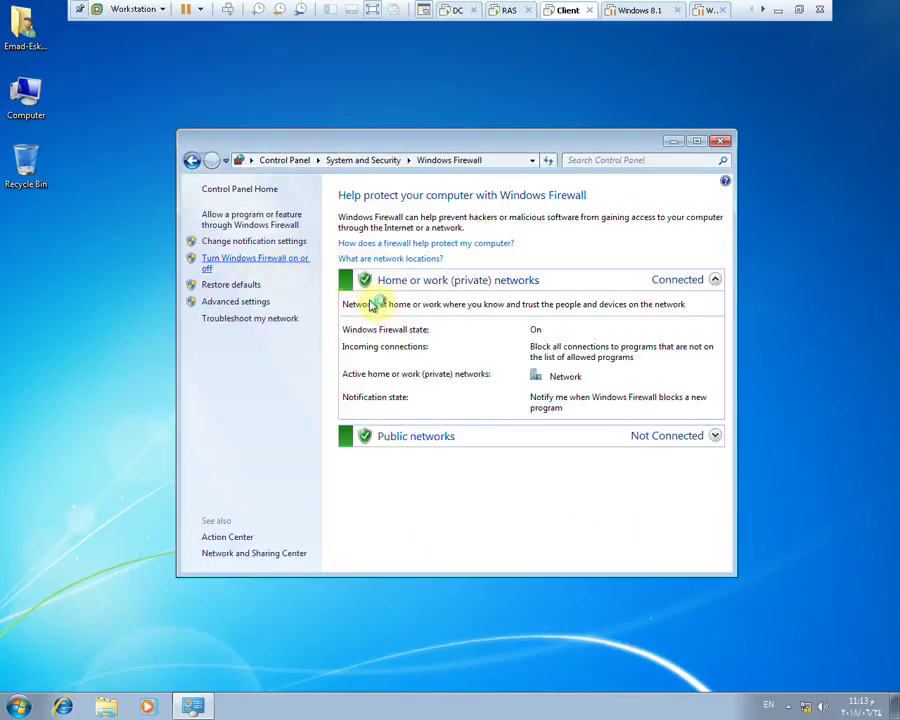
{"action": "left_click", "coordinate": [372, 305]}
{"action": "left_click", "coordinate": [376, 390]}
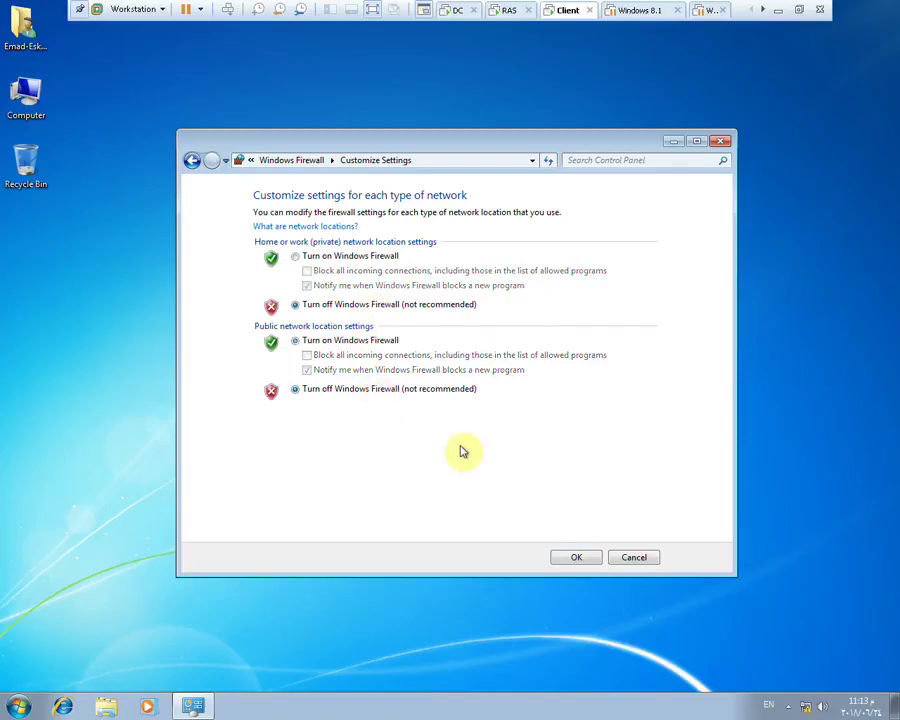
{"action": "left_click", "coordinate": [570, 557]}
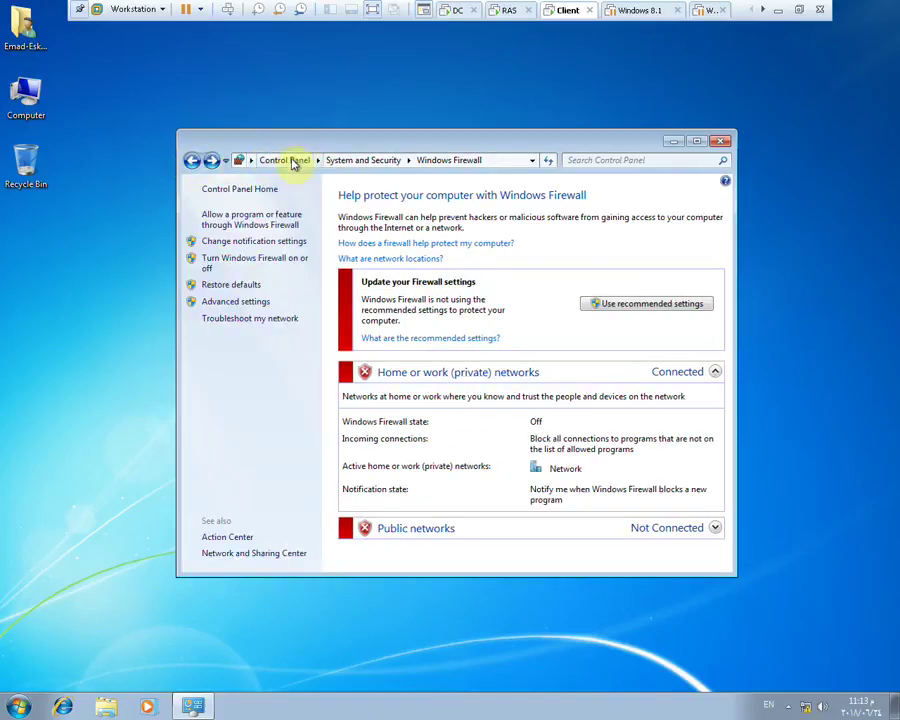
{"action": "left_click", "coordinate": [290, 160]}
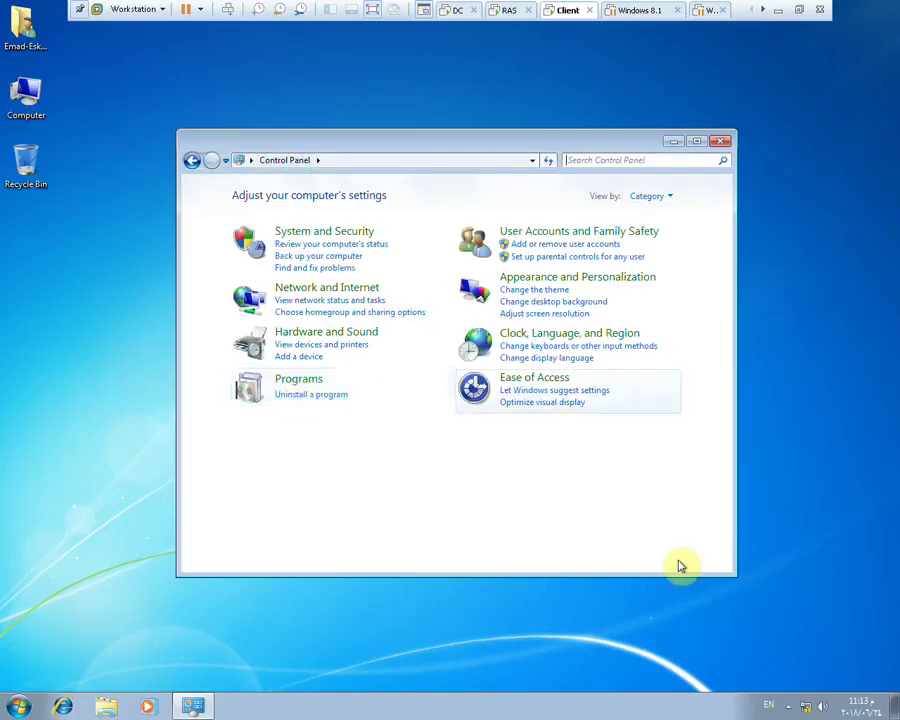
{"action": "left_click", "coordinate": [340, 290]}
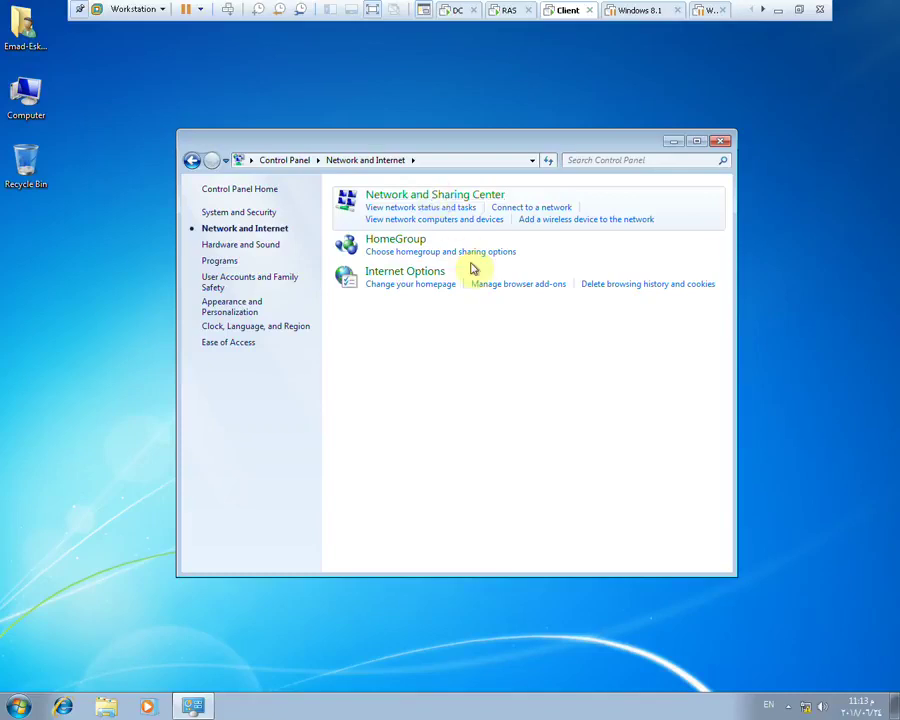
Start a new workplace VPN connection, postponing the internet connection setup
{"action": "left_click", "coordinate": [435, 195]}
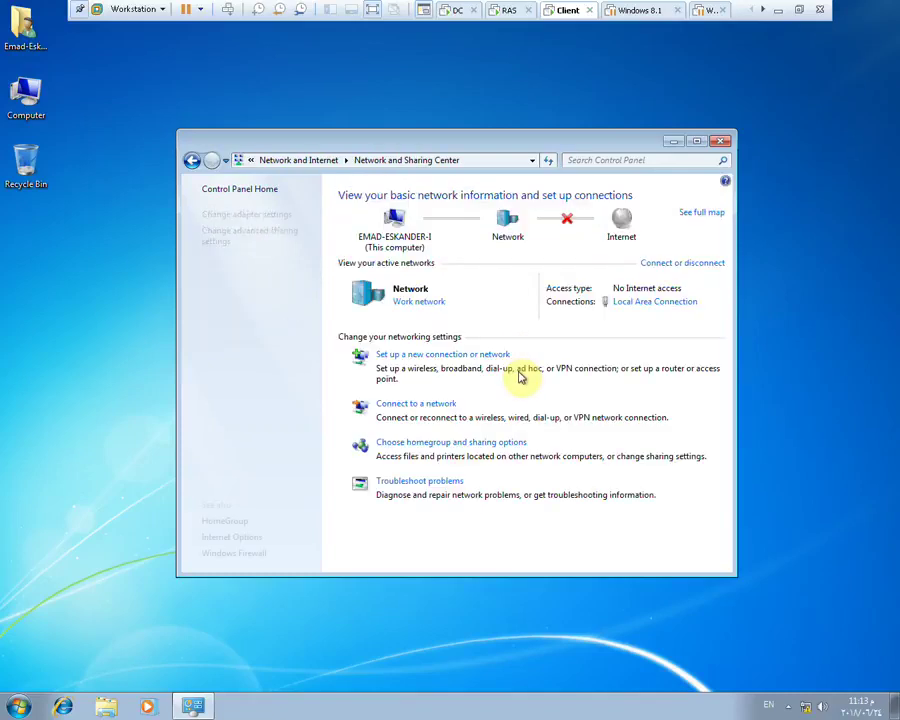
{"action": "left_click", "coordinate": [428, 357]}
{"action": "double_click", "coordinate": [352, 364]}
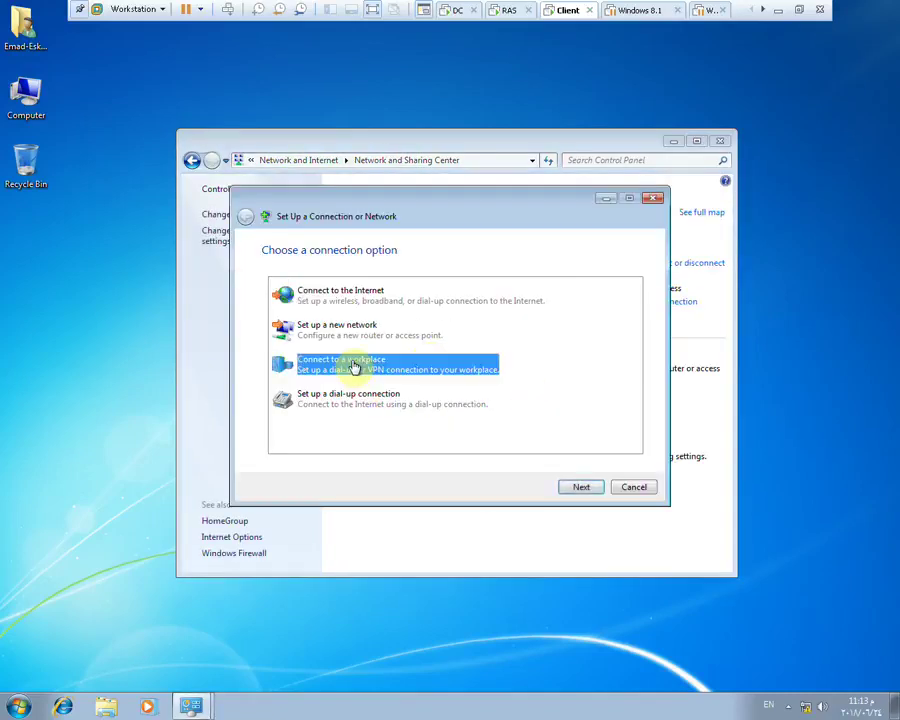
{"action": "left_click", "coordinate": [410, 294]}
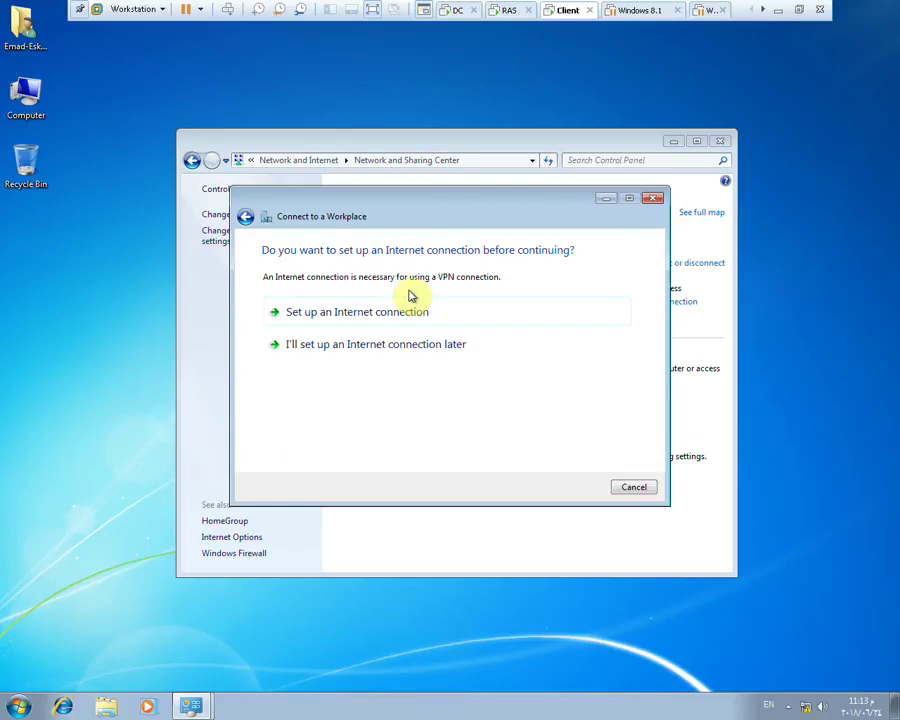
{"action": "left_click", "coordinate": [366, 350]}
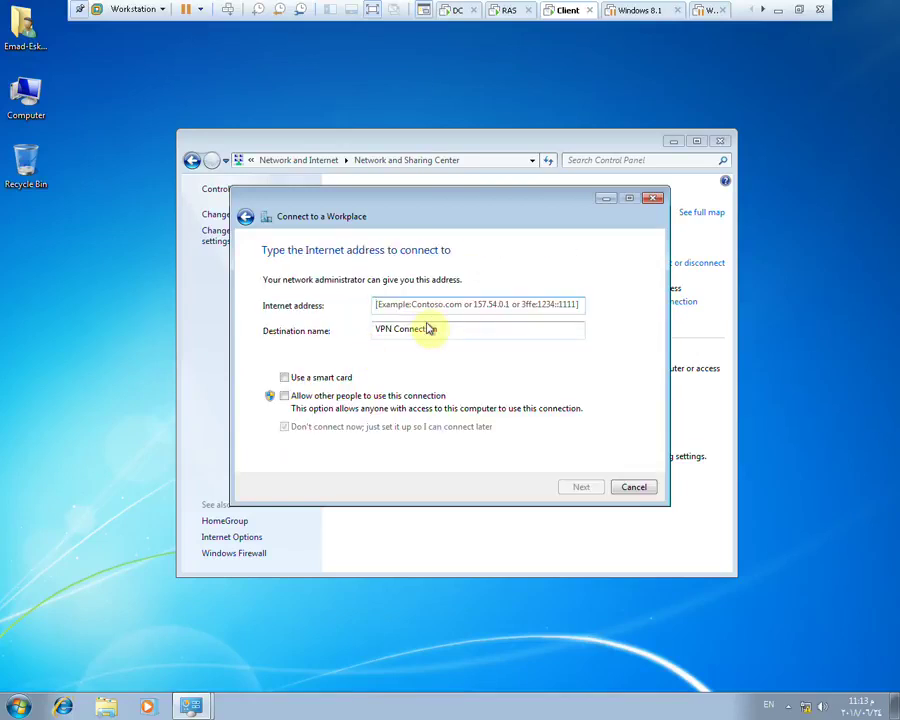
Enter address 62.1.1.1, name it ABC VPN, and create the connection
{"action": "type", "text": "62.1.1.1"}
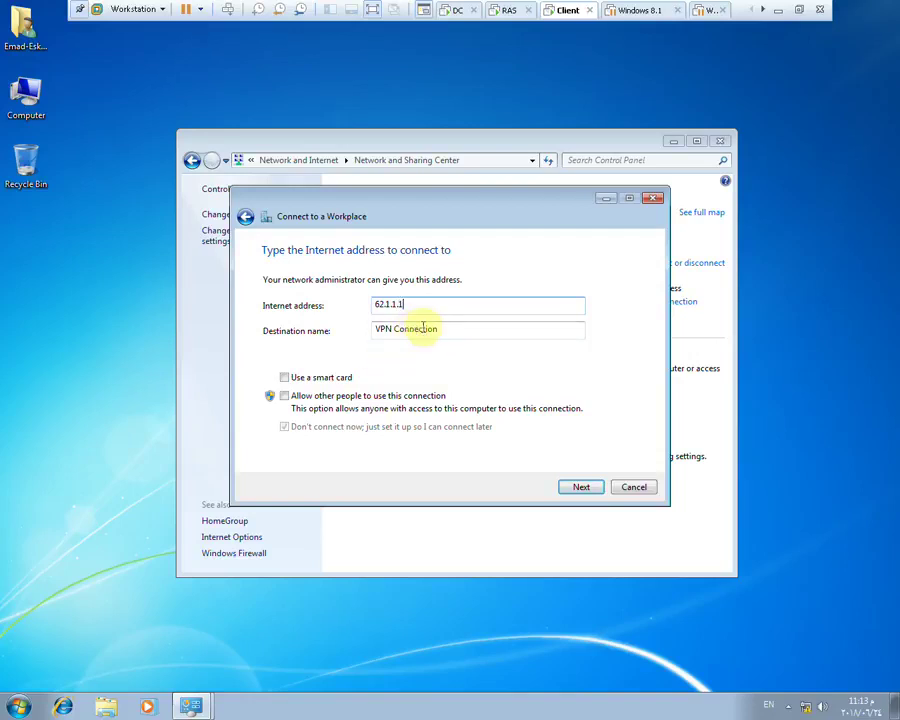
{"action": "left_click_drag", "start_coordinate": [450, 328], "coordinate": [335, 347]}
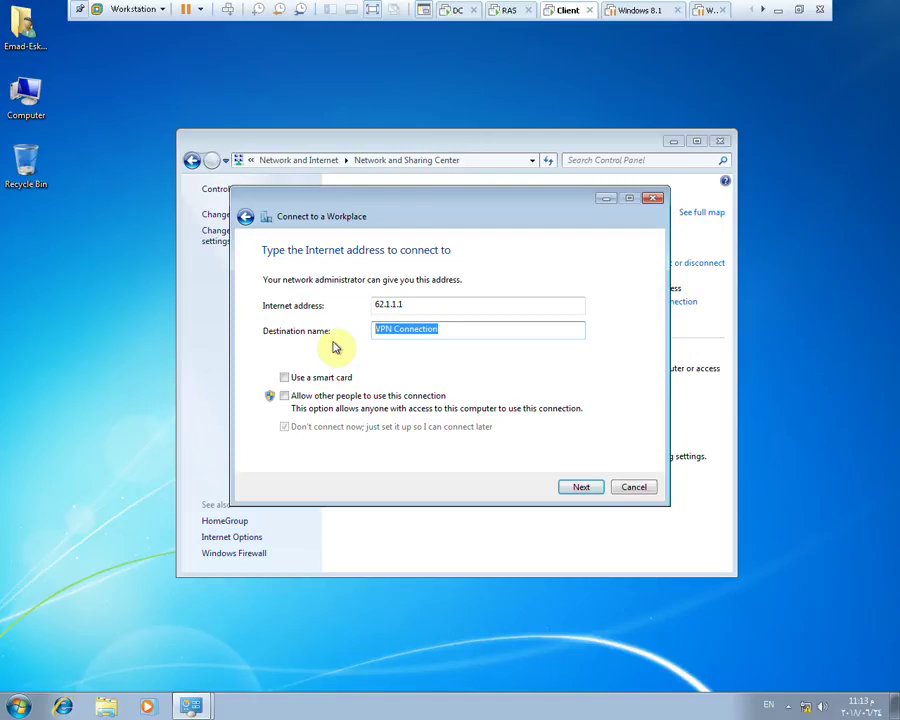
{"action": "type", "text": "ABC VPN"}
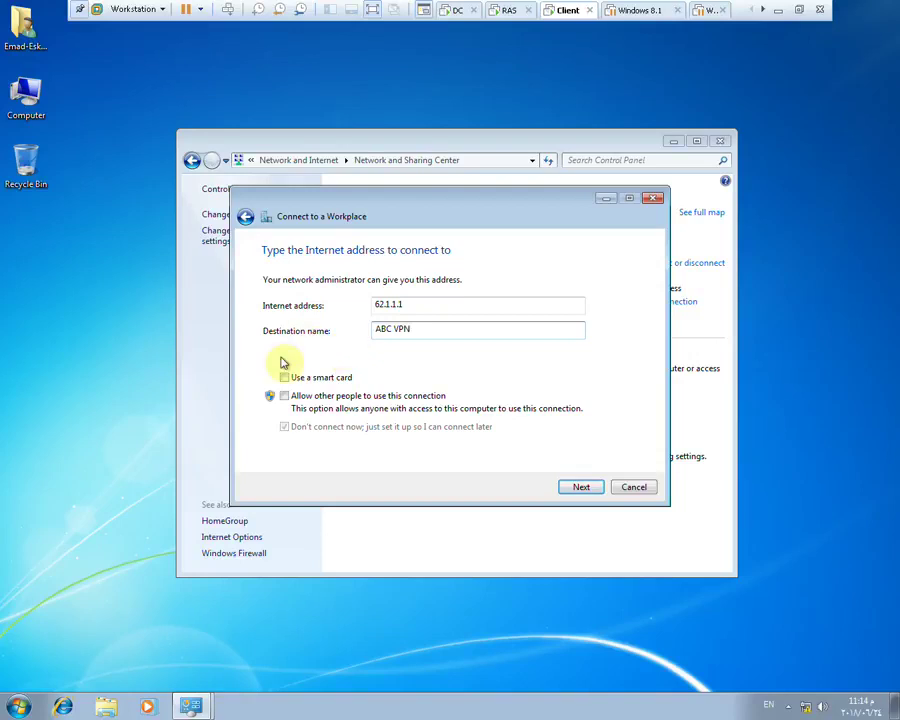
{"action": "left_click", "coordinate": [578, 486]}
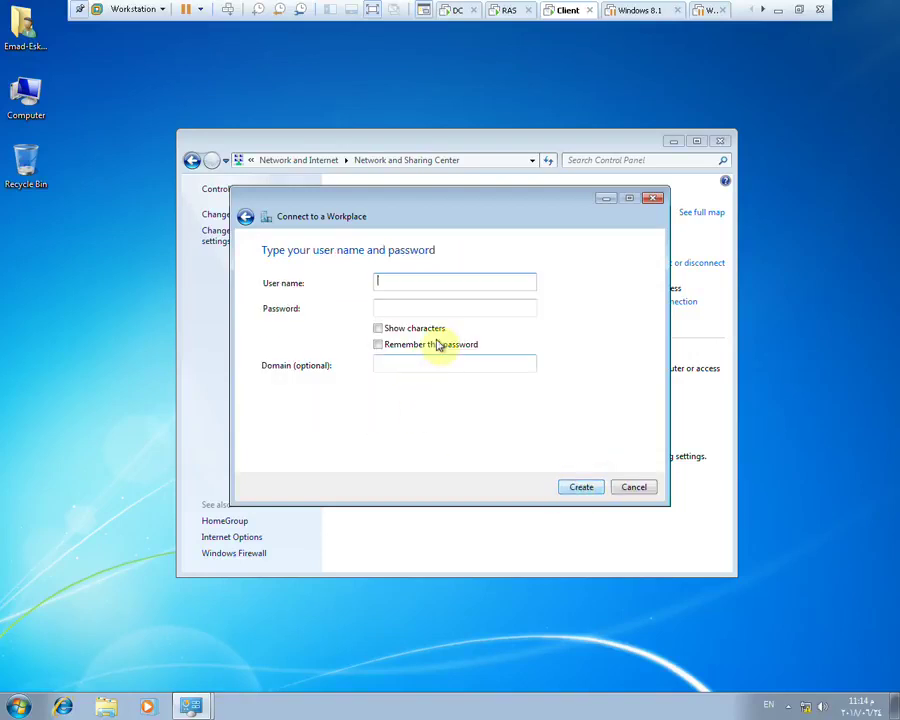
{"action": "left_click_drag", "start_coordinate": [463, 215], "coordinate": [492, 237]}
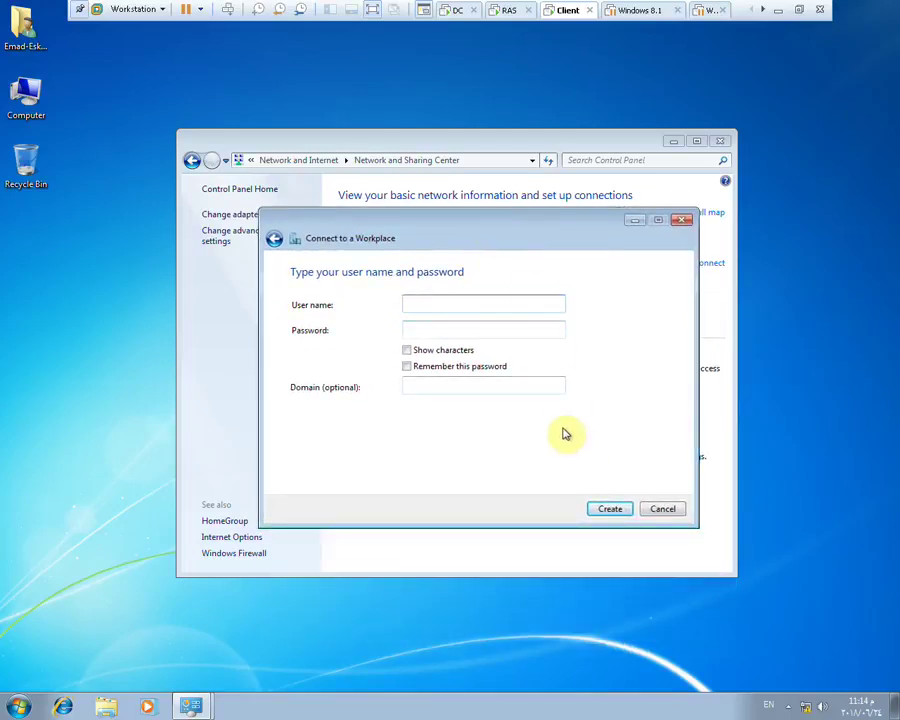
{"action": "left_click", "coordinate": [622, 512]}
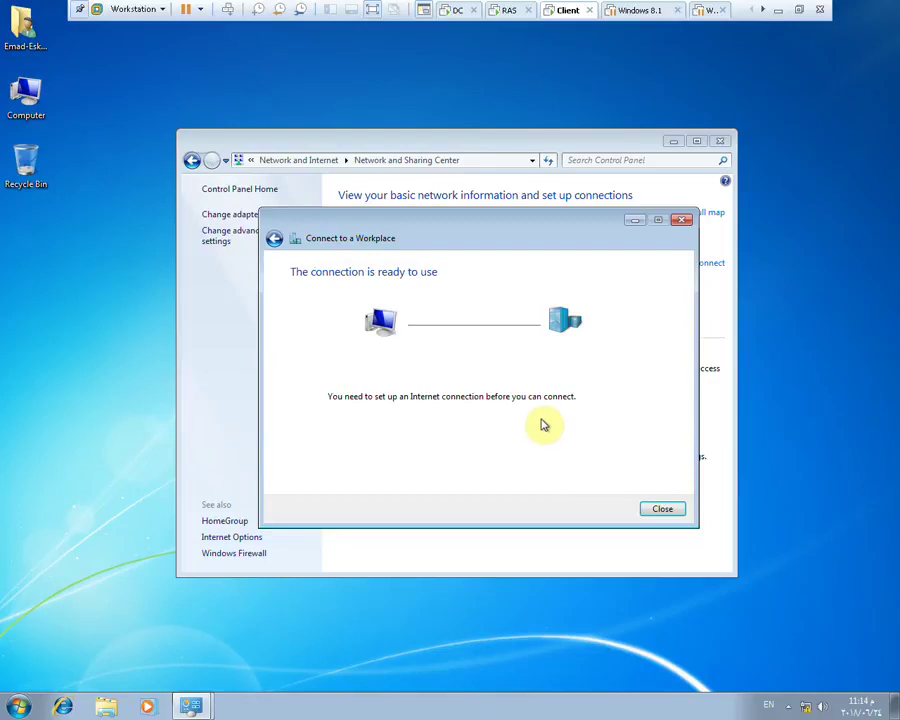
From Network Connections, sign in to ABC VPN with the user's credentials and domain ABC.COM
{"action": "left_click", "coordinate": [647, 512]}
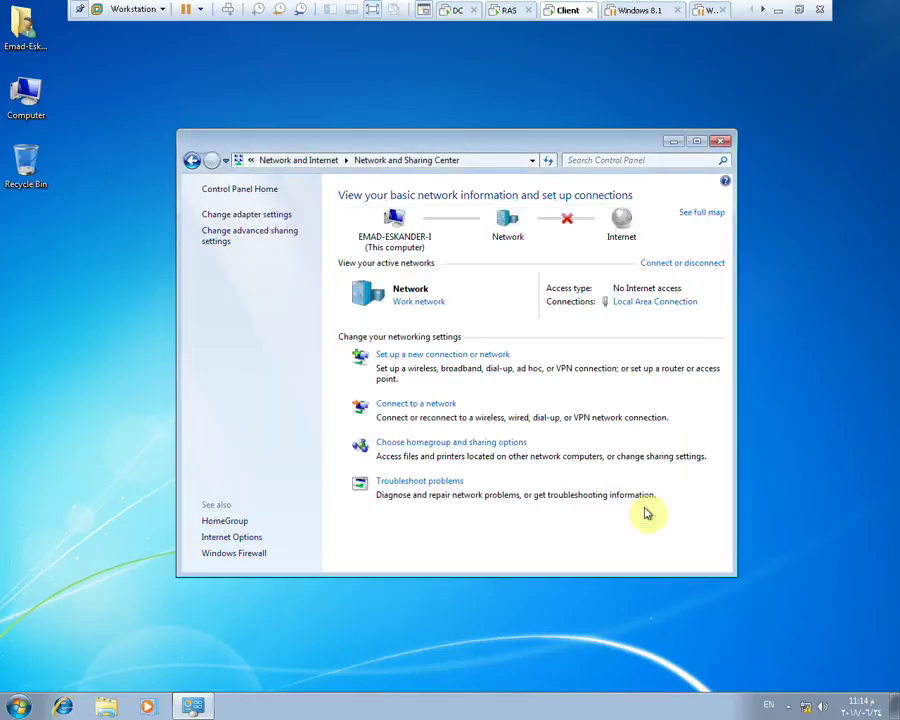
{"action": "left_click", "coordinate": [283, 216]}
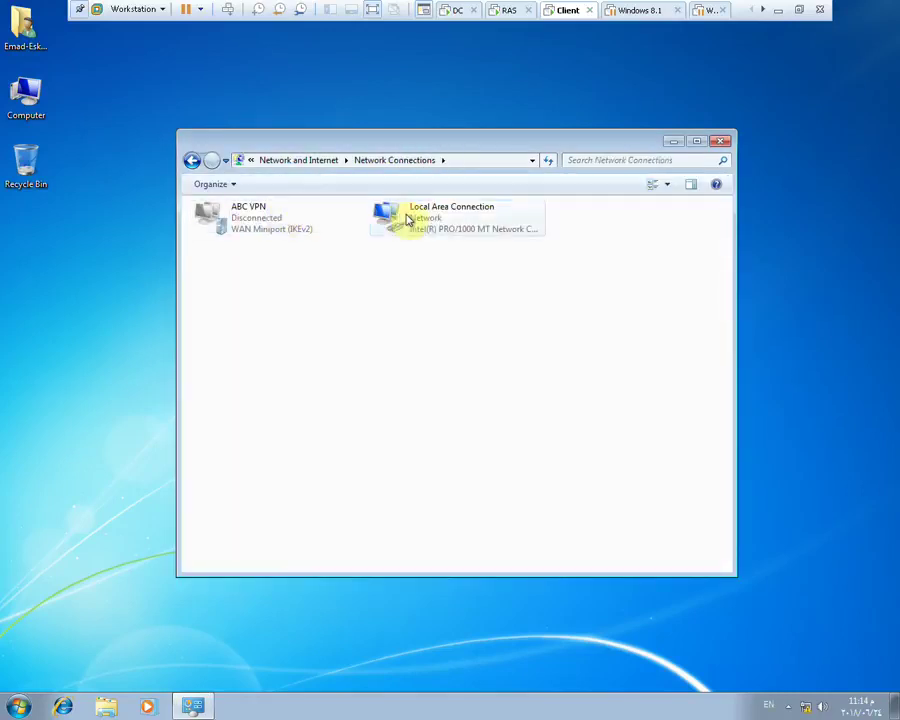
{"action": "double_click", "coordinate": [290, 226]}
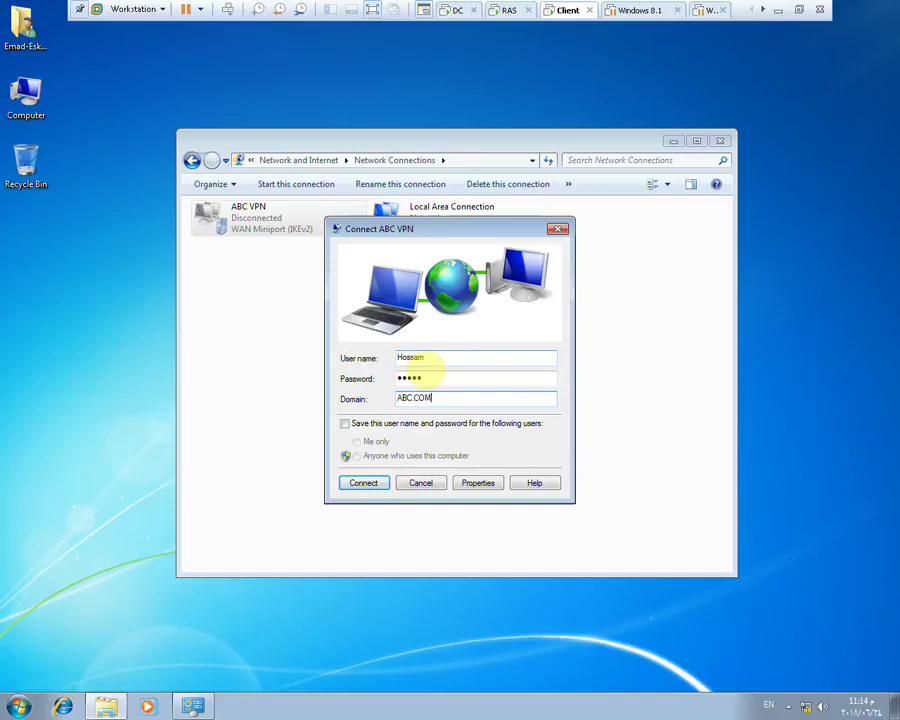
{"action": "key", "text": "Return"}
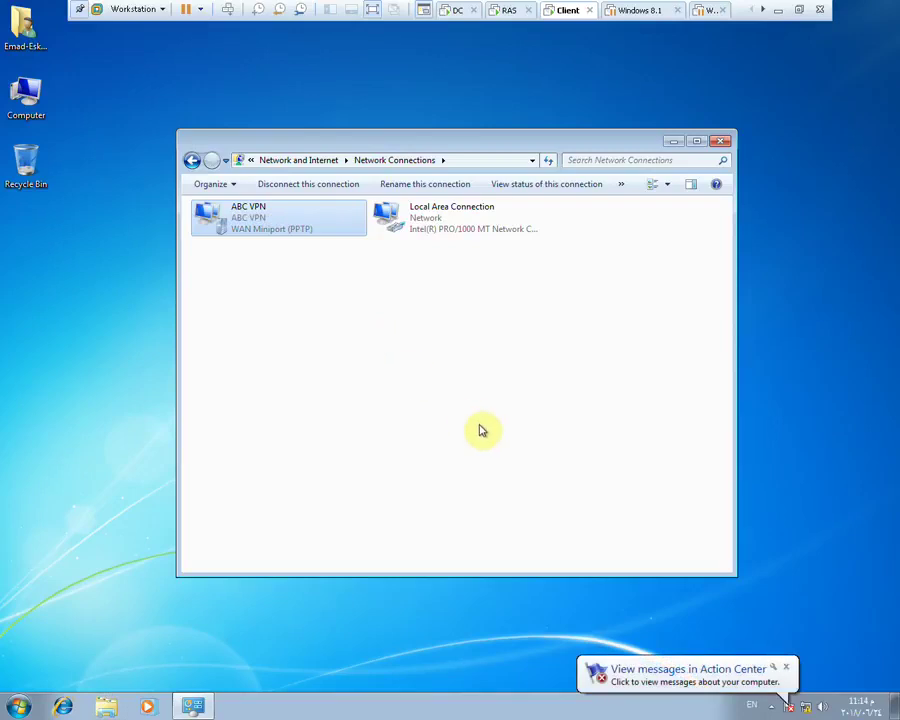
Open ABC VPN's Properties and view the Networking tab listing IPv4 and IPv6
{"action": "right_click", "coordinate": [263, 227]}
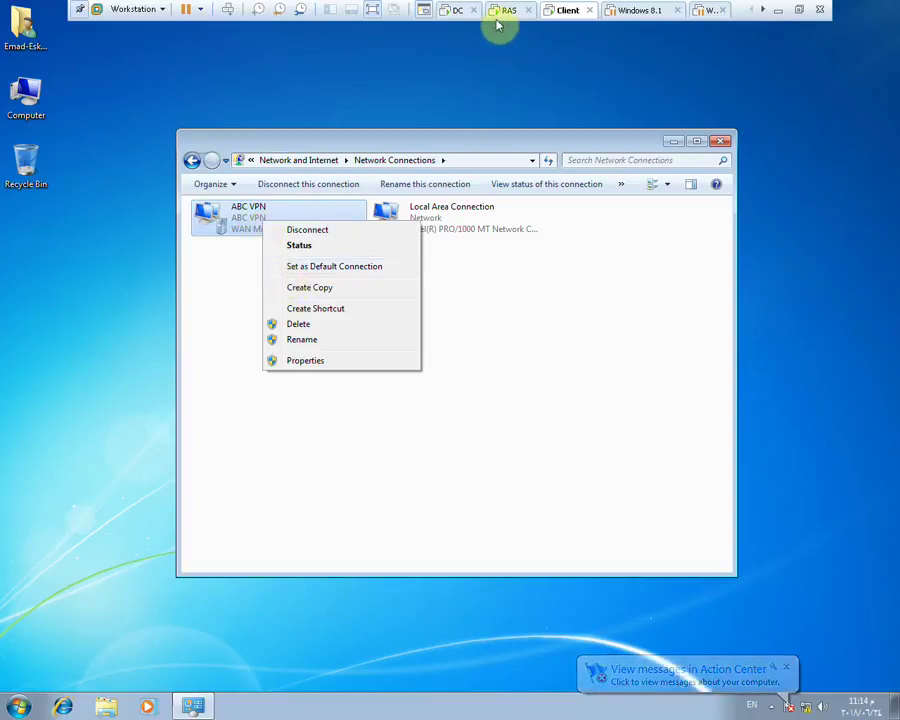
{"action": "left_click", "coordinate": [317, 360]}
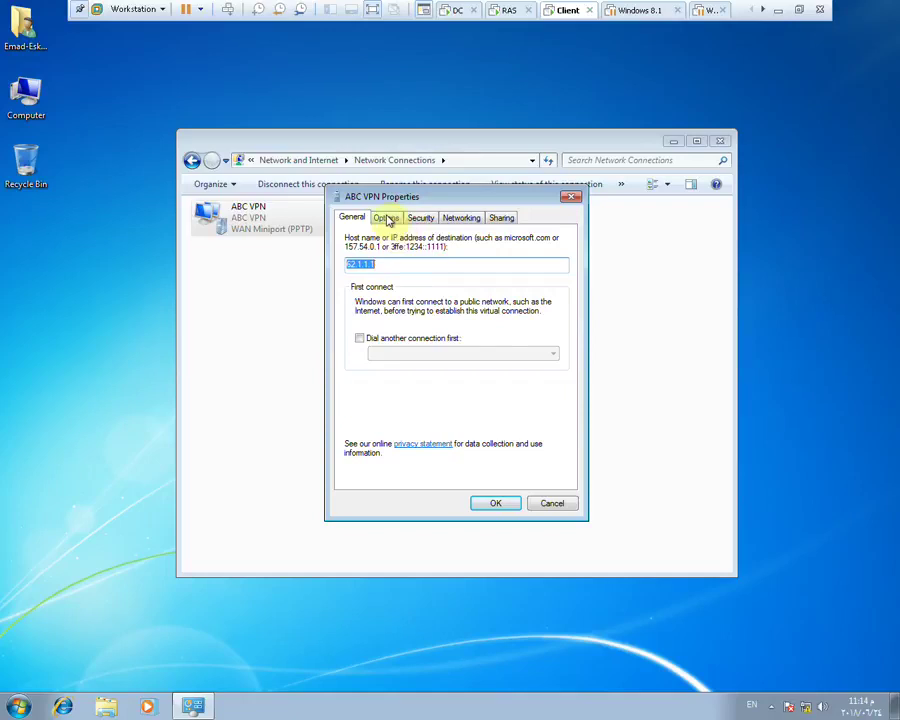
{"action": "left_click", "coordinate": [387, 219]}
{"action": "left_click", "coordinate": [462, 217]}
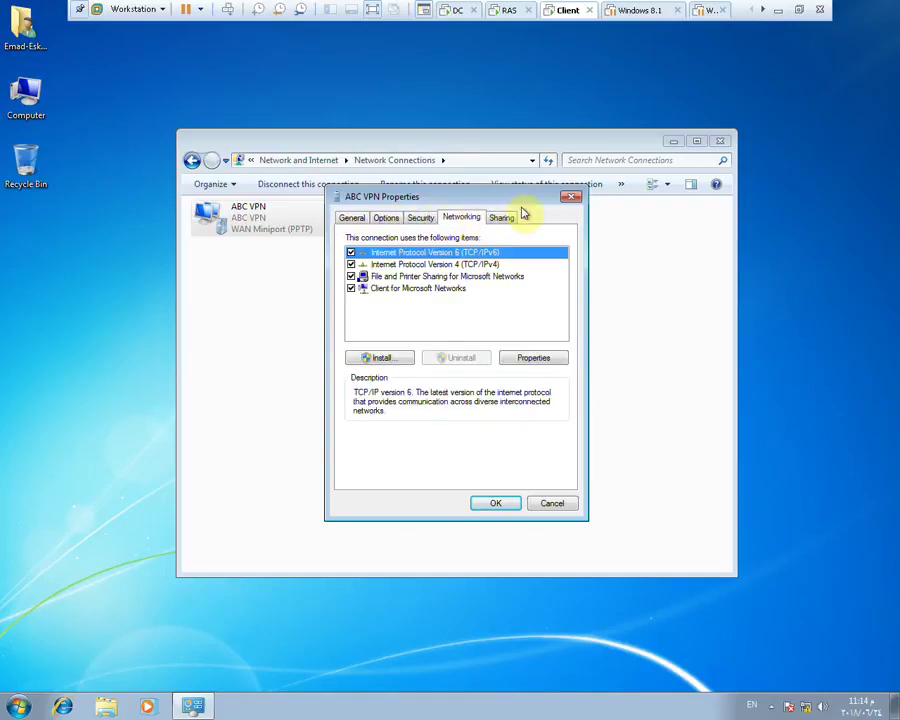
Close ABC VPN Properties, restart Routing and Remote Access on the RAS server, then switch to the DC
{"action": "left_click", "coordinate": [572, 196]}
{"action": "left_click", "coordinate": [500, 11]}
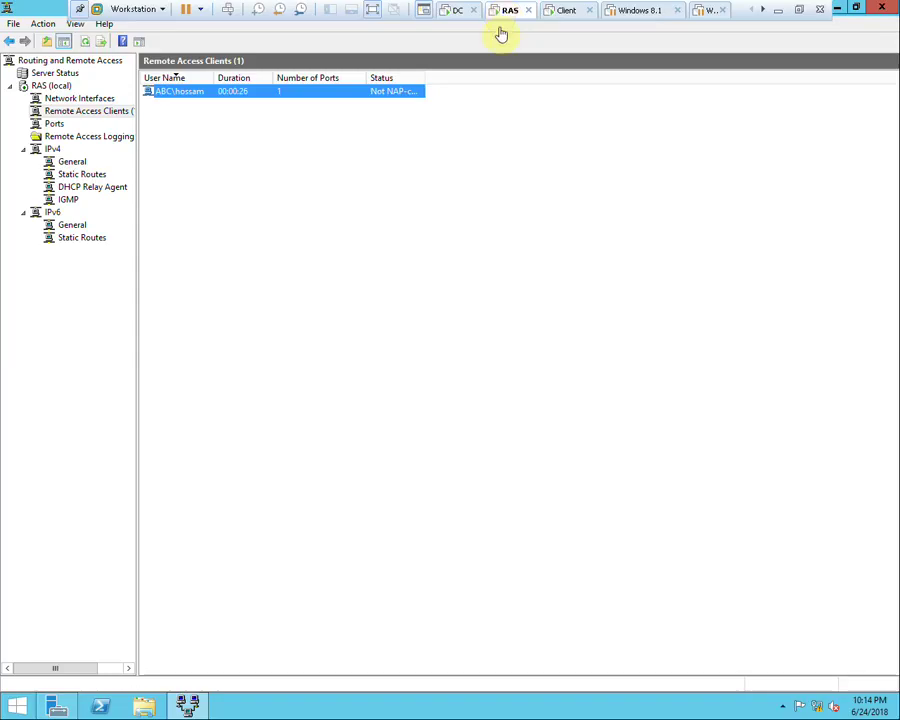
{"action": "right_click", "coordinate": [62, 100]}
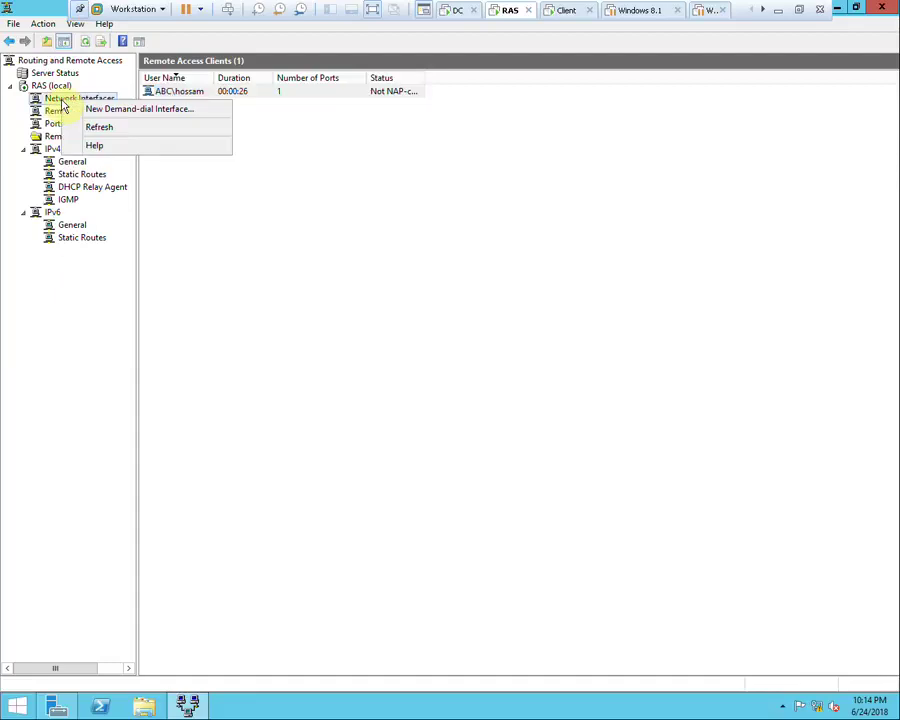
{"action": "left_click", "coordinate": [34, 88]}
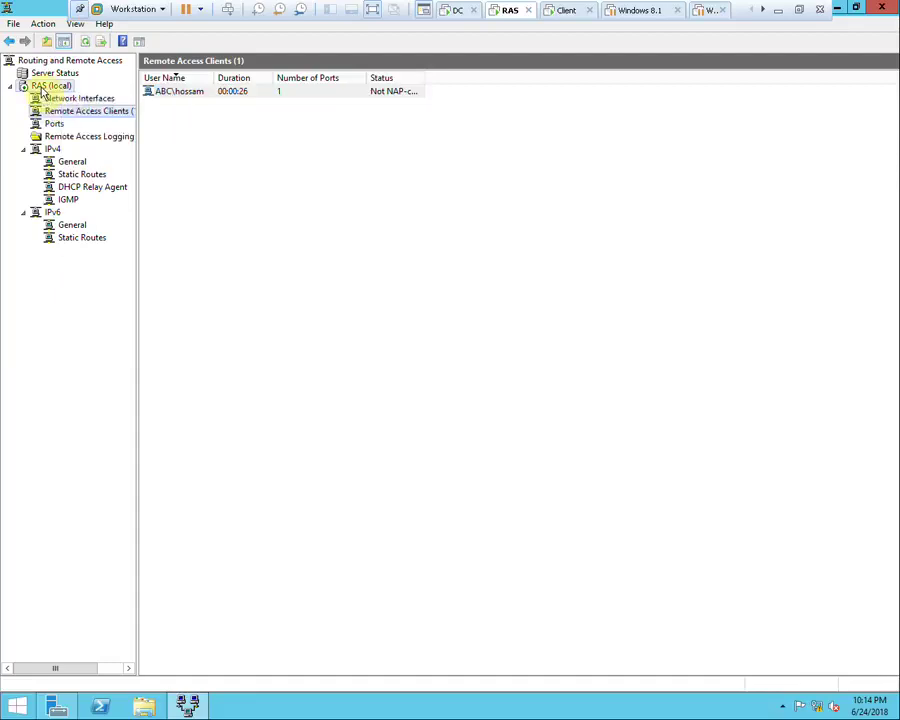
{"action": "right_click", "coordinate": [40, 88]}
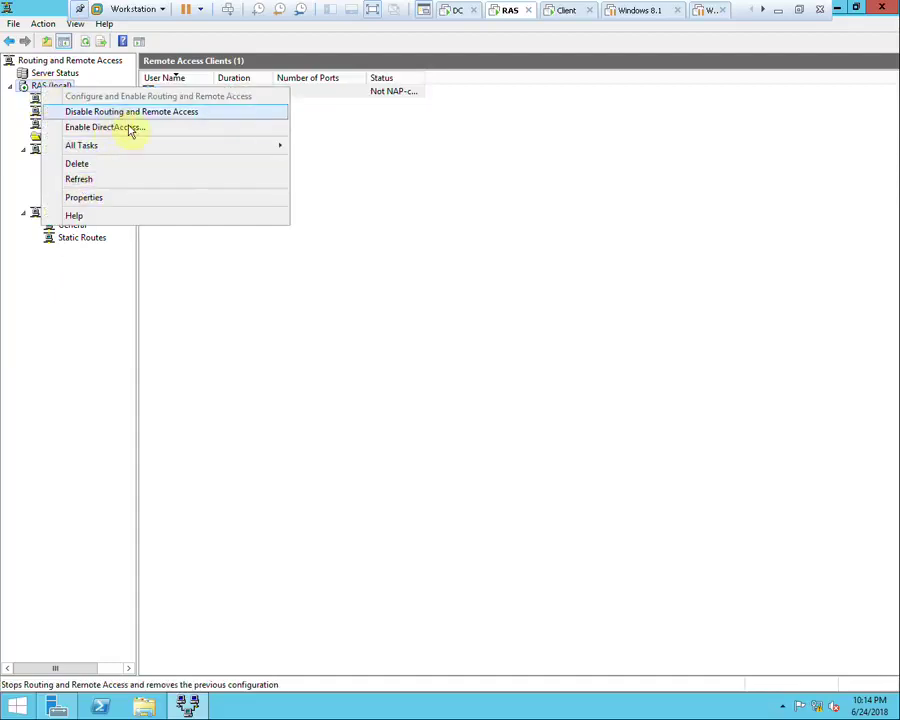
{"action": "mouse_move", "coordinate": [169, 147]}
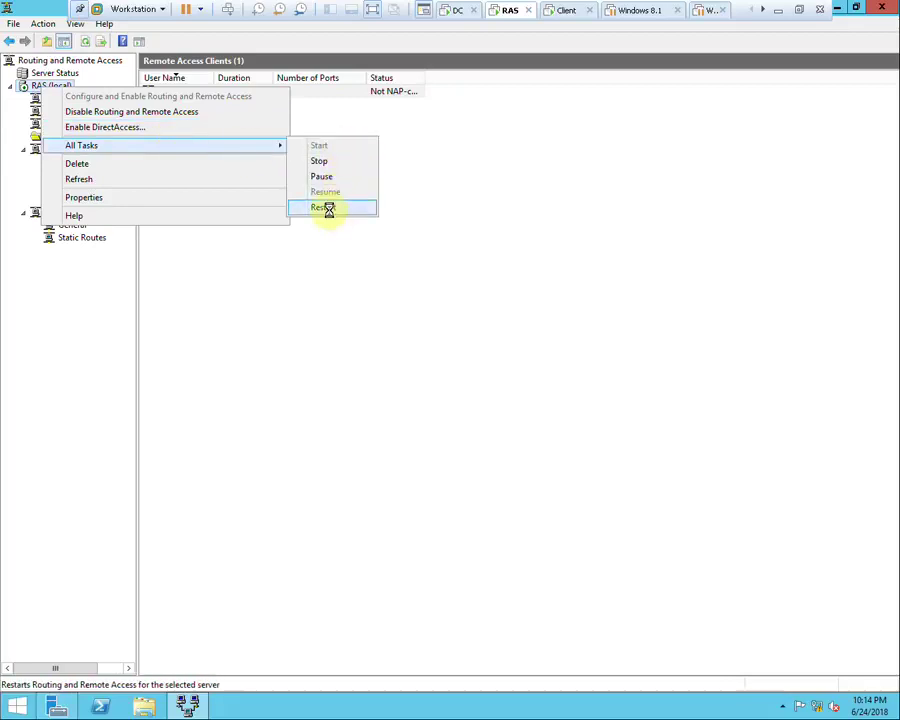
{"action": "left_click", "coordinate": [329, 208]}
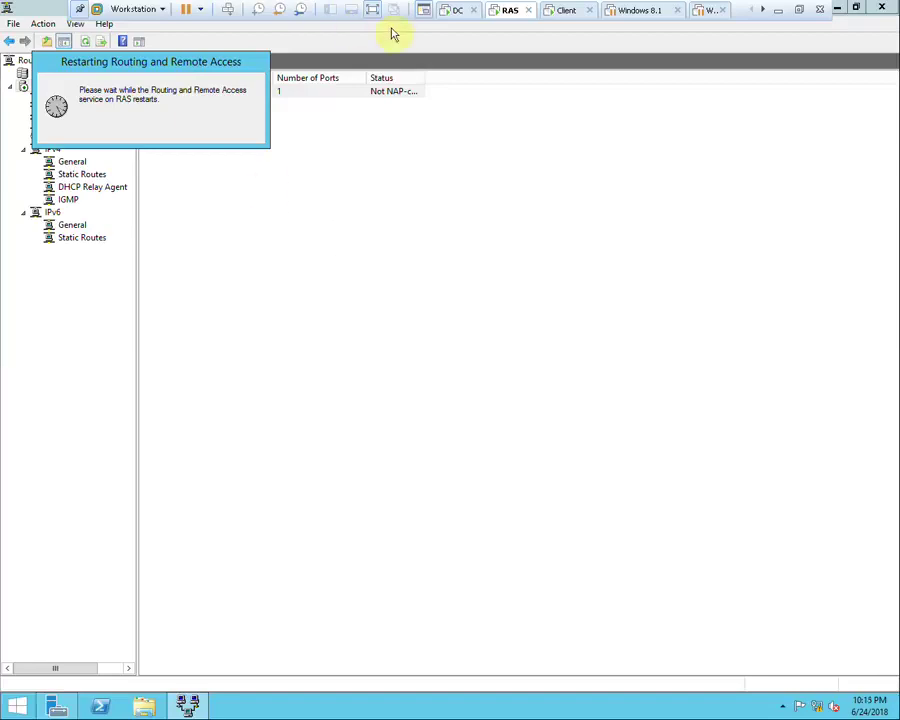
{"action": "left_click", "coordinate": [457, 12]}
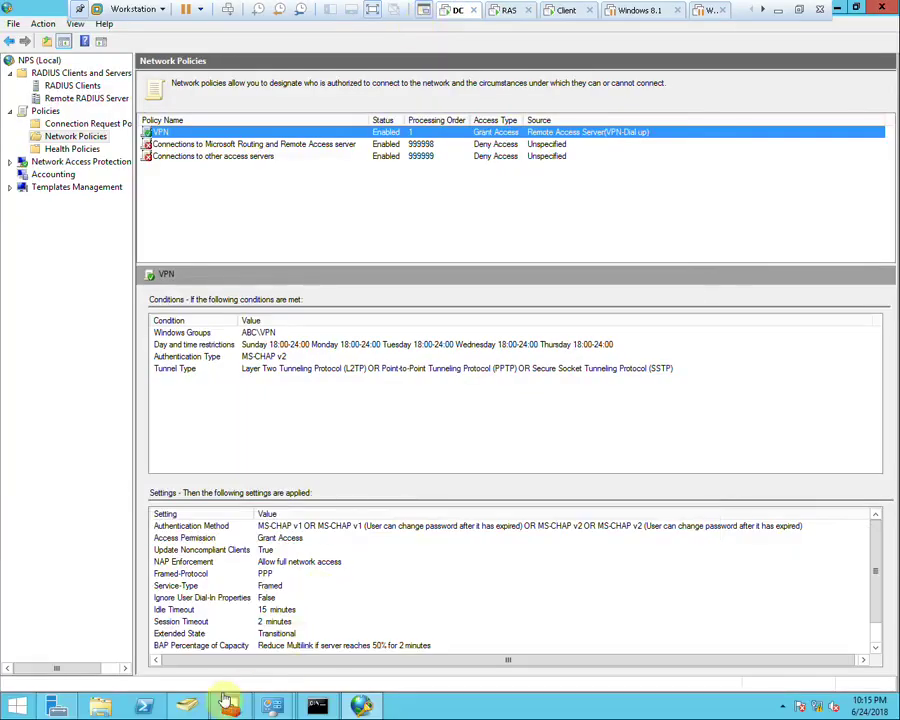
In Active Directory Users and Computers, set the IT user's Dial-in to Control access through NPS Network Policy
{"action": "left_click", "coordinate": [193, 708]}
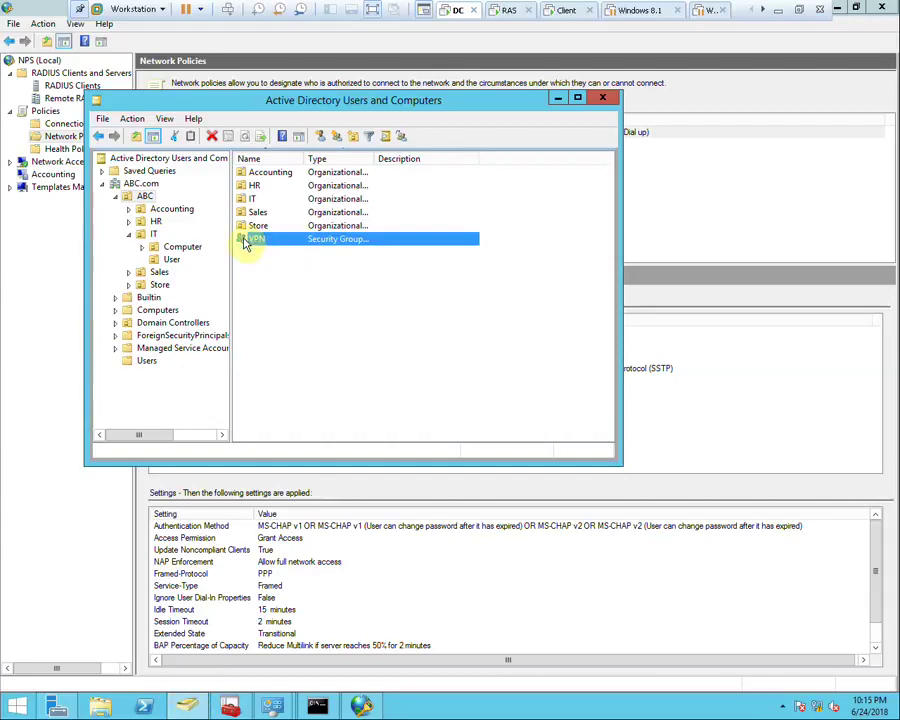
{"action": "left_click", "coordinate": [171, 261]}
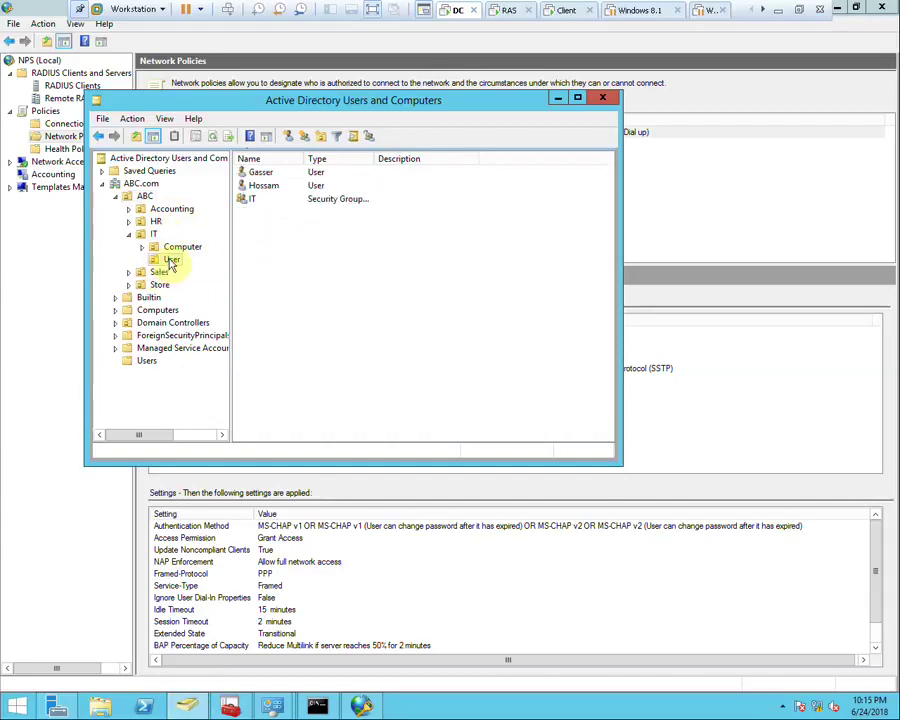
{"action": "double_click", "coordinate": [262, 186]}
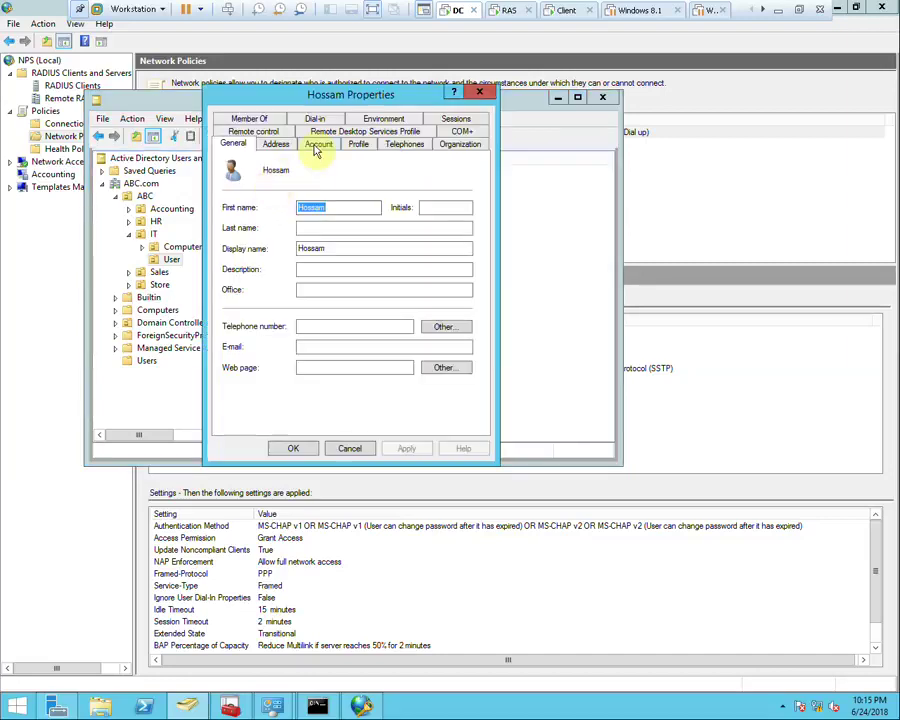
{"action": "left_click", "coordinate": [312, 119]}
{"action": "left_click", "coordinate": [262, 215]}
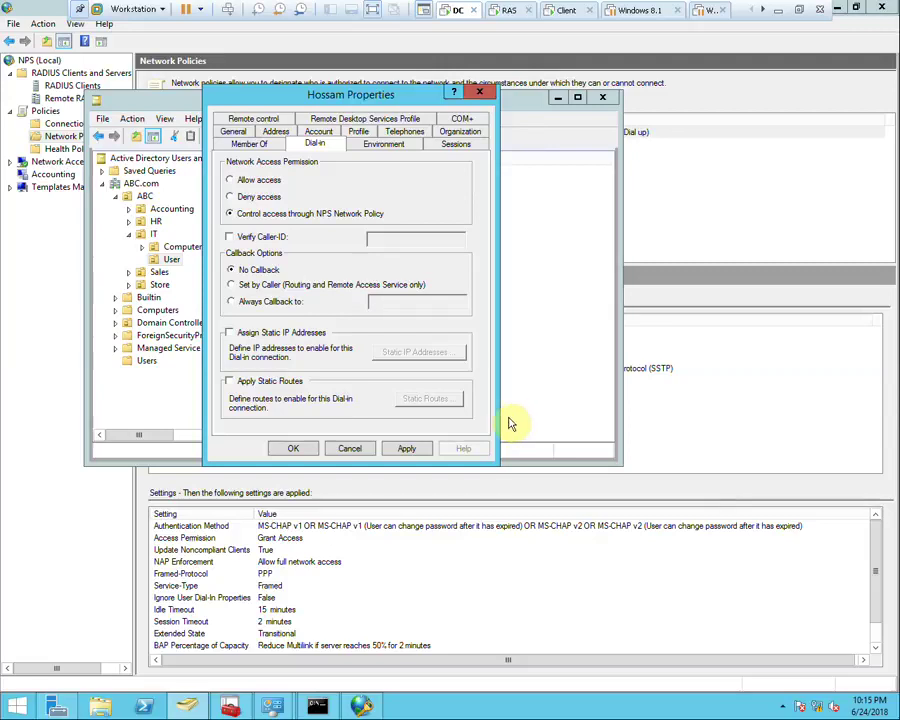
{"action": "left_click", "coordinate": [402, 452]}
{"action": "left_click", "coordinate": [294, 449]}
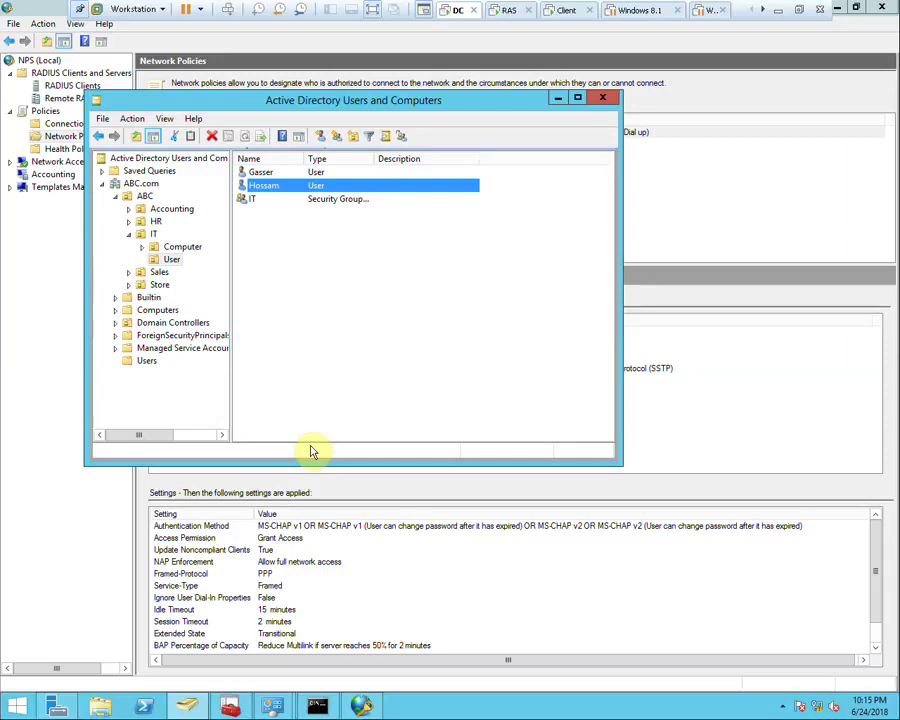
Connect ABC VPN from the client with the user's credentials; it fails with Error 812
{"action": "left_click", "coordinate": [568, 20]}
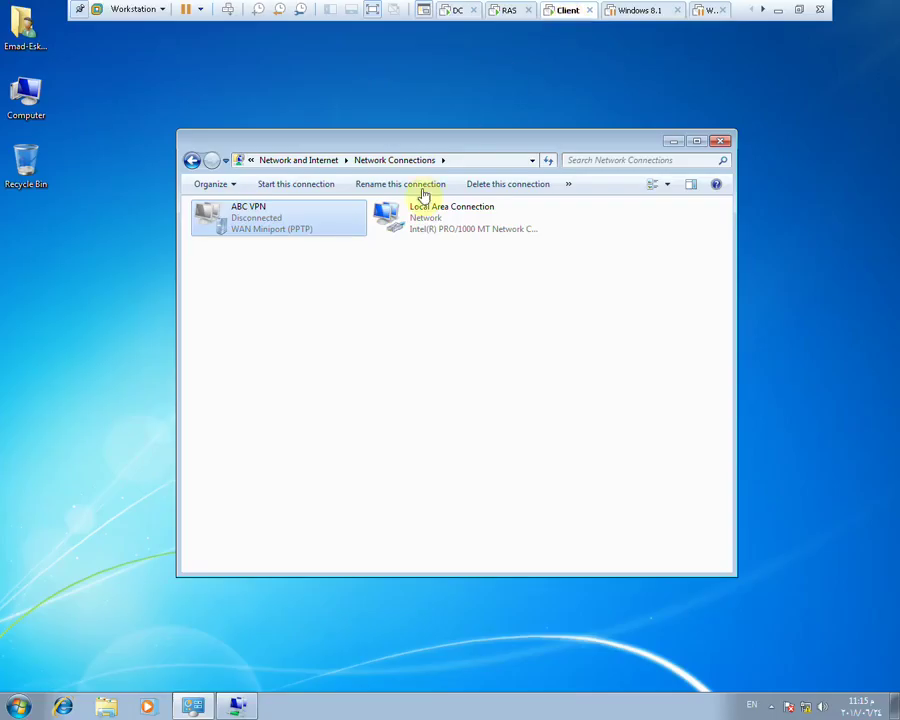
{"action": "right_click", "coordinate": [268, 216]}
{"action": "left_click", "coordinate": [297, 222]}
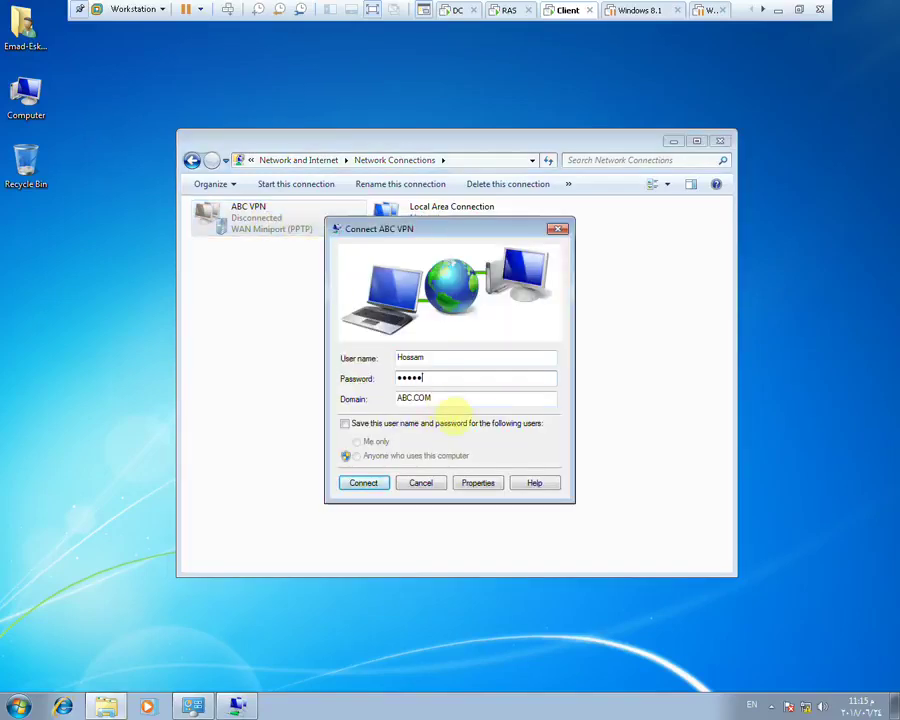
{"action": "key", "text": "Return"}
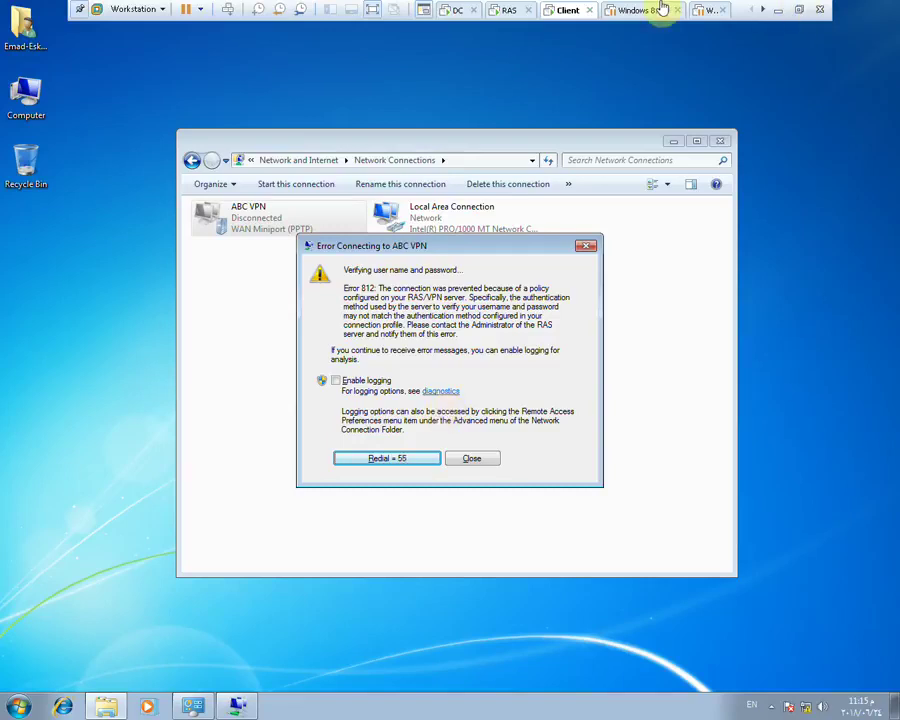
{"action": "left_click", "coordinate": [500, 14]}
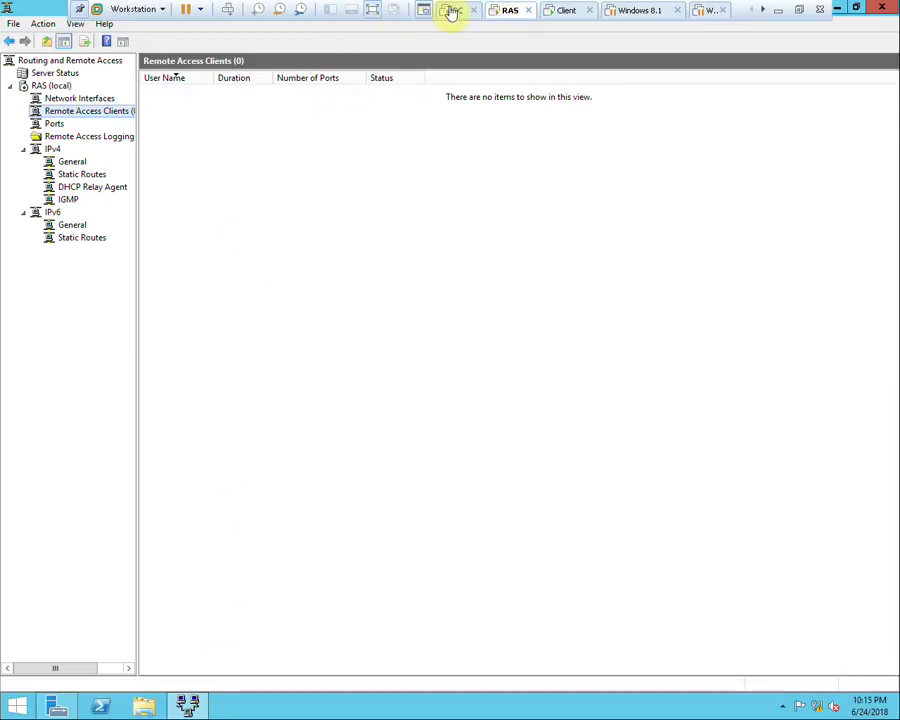
On the DC, add the IT user account to the VPN group, then return to the client
{"action": "left_click", "coordinate": [452, 12]}
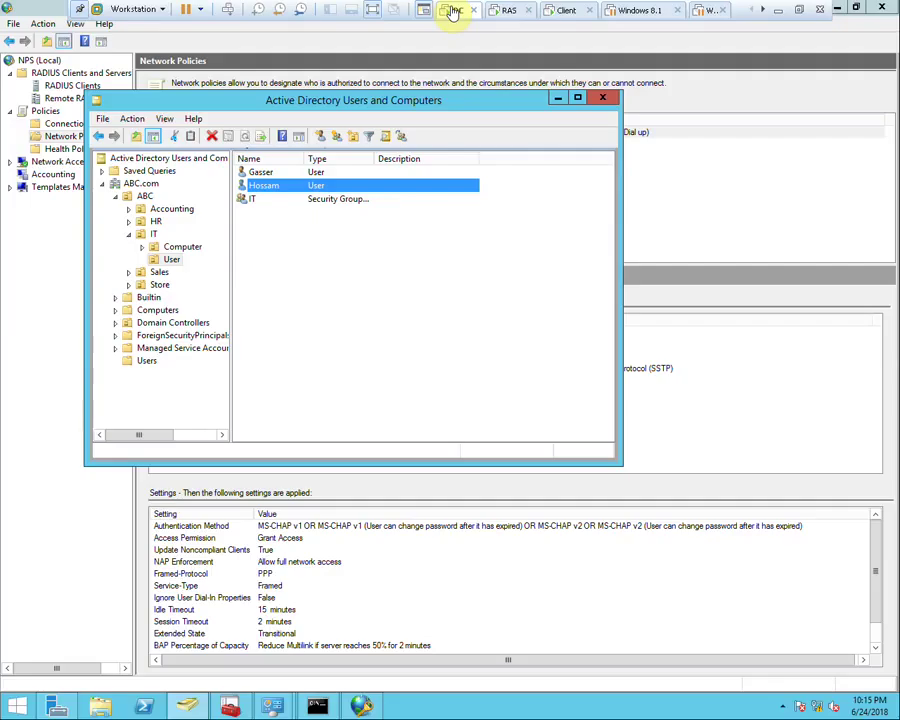
{"action": "right_click", "coordinate": [258, 188]}
{"action": "left_click", "coordinate": [294, 215]}
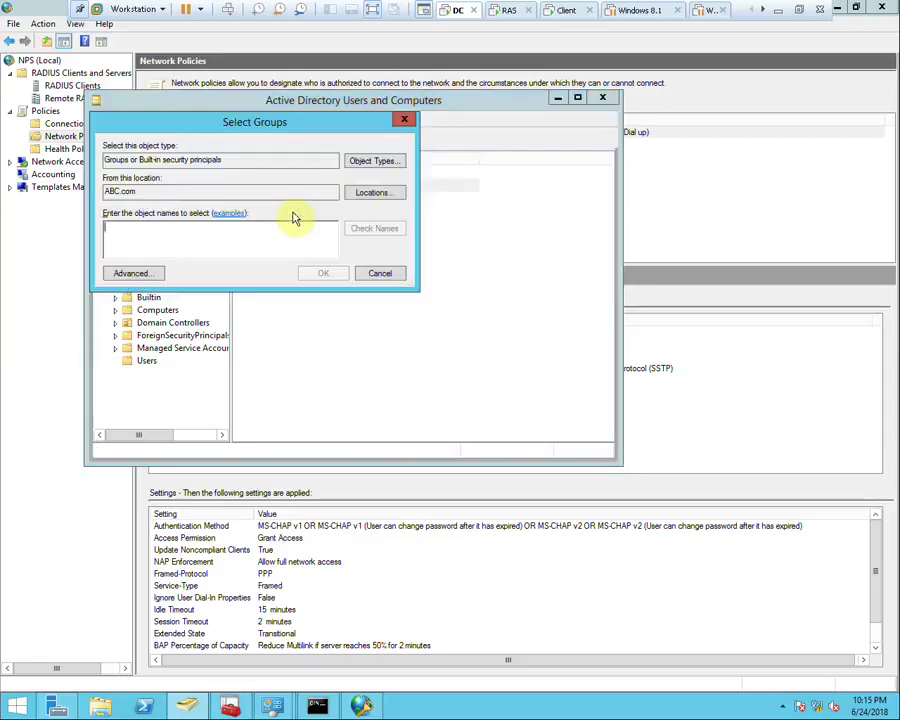
{"action": "type", "text": "V"}
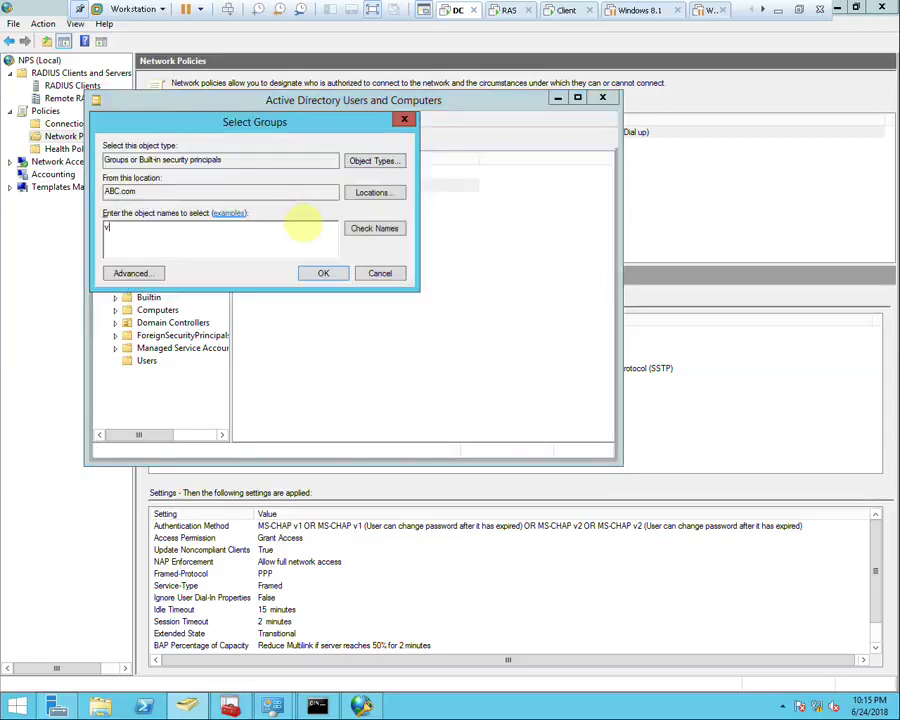
{"action": "left_click", "coordinate": [320, 273]}
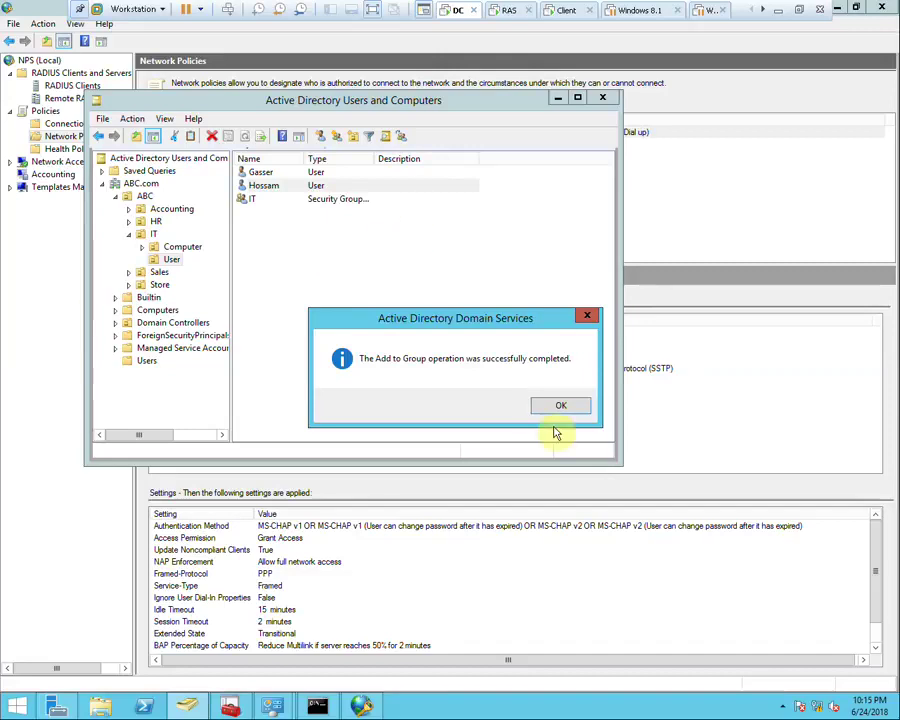
{"action": "left_click", "coordinate": [556, 403]}
{"action": "left_click", "coordinate": [564, 10]}
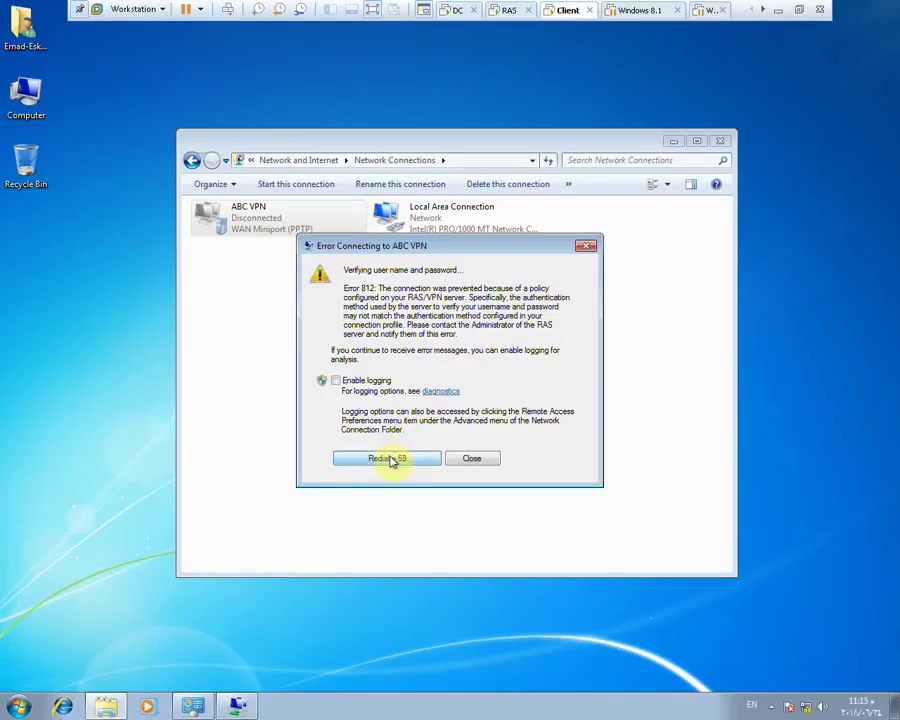
Reconnect ABC VPN with saved credentials and domain ABC; it fails with Error 812 again
{"action": "left_click", "coordinate": [471, 458]}
{"action": "right_click", "coordinate": [257, 212]}
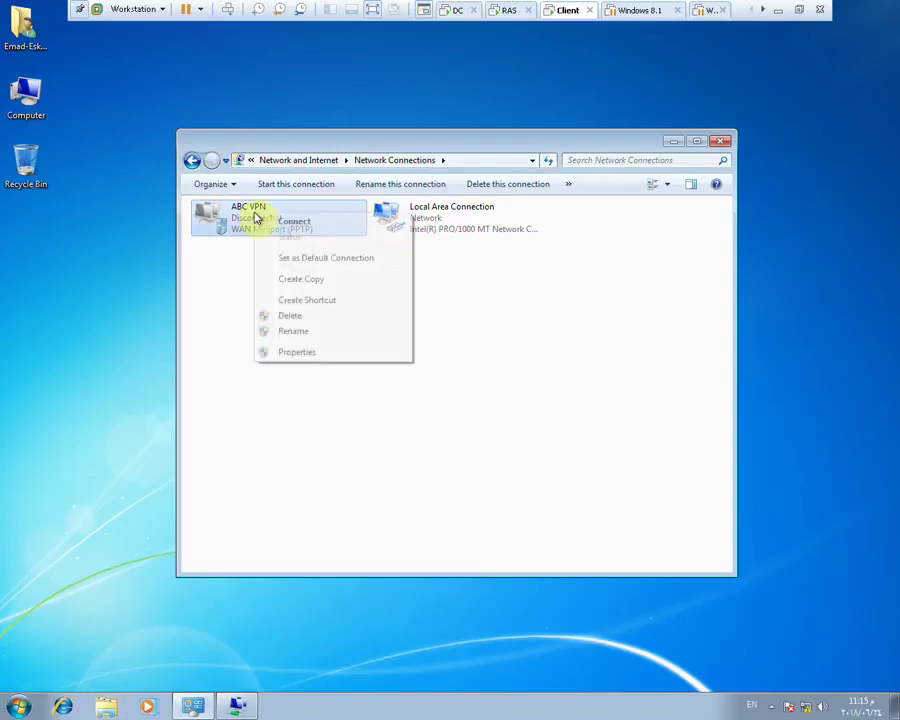
{"action": "left_click", "coordinate": [292, 221]}
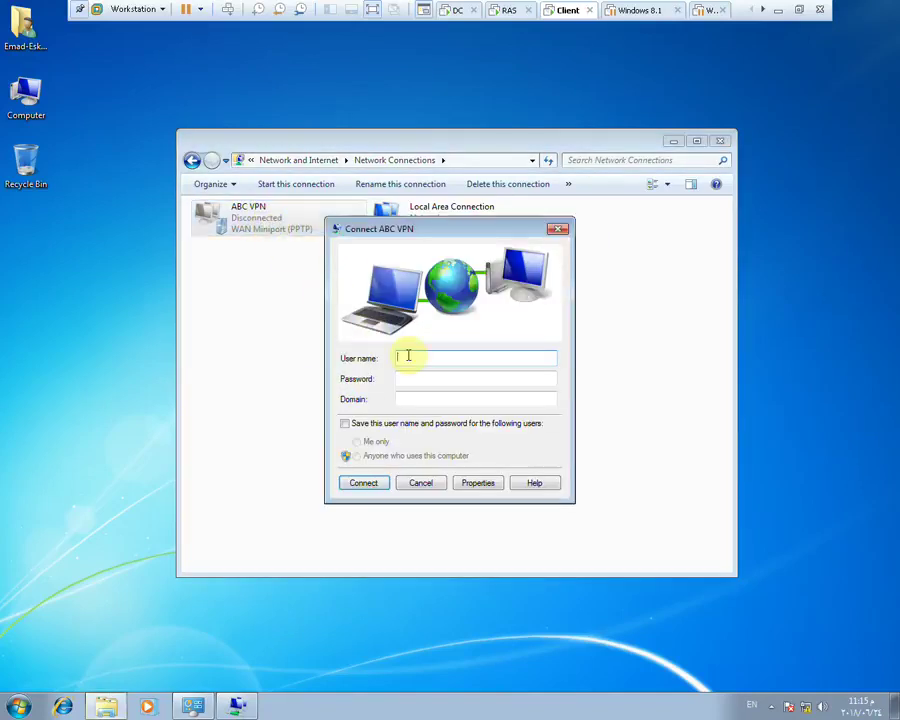
{"action": "type", "text": "Hossam"}
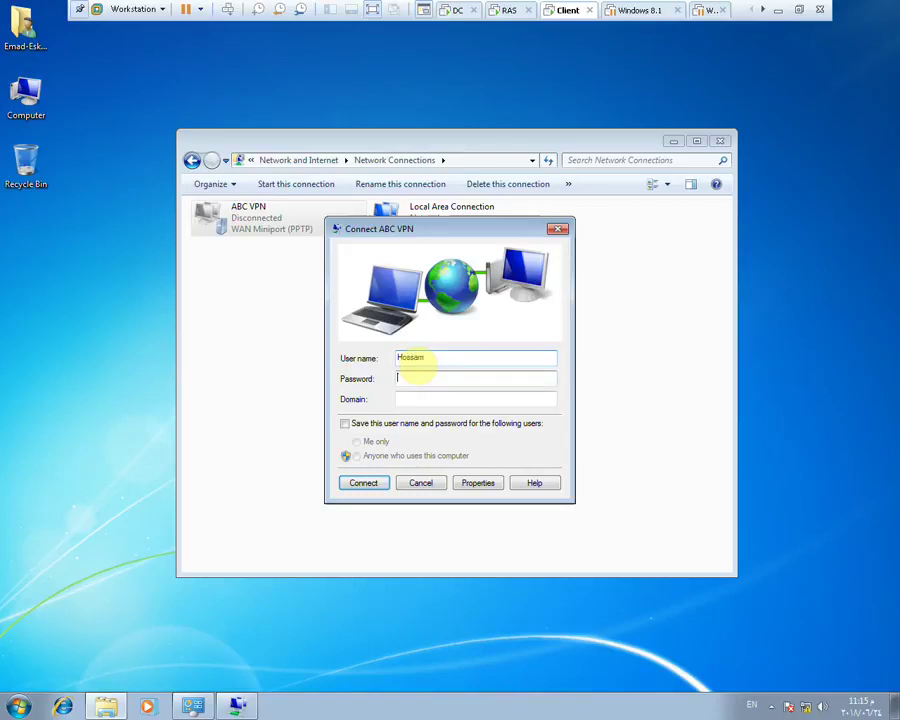
{"action": "key", "text": "Tab"}
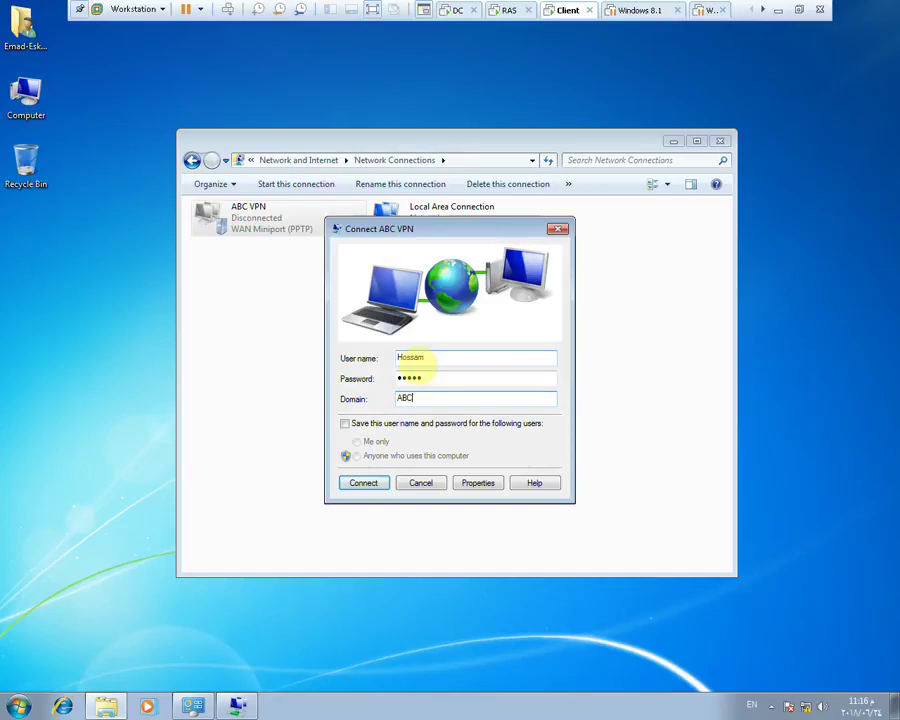
{"action": "left_click", "coordinate": [382, 424]}
{"action": "left_click", "coordinate": [385, 486]}
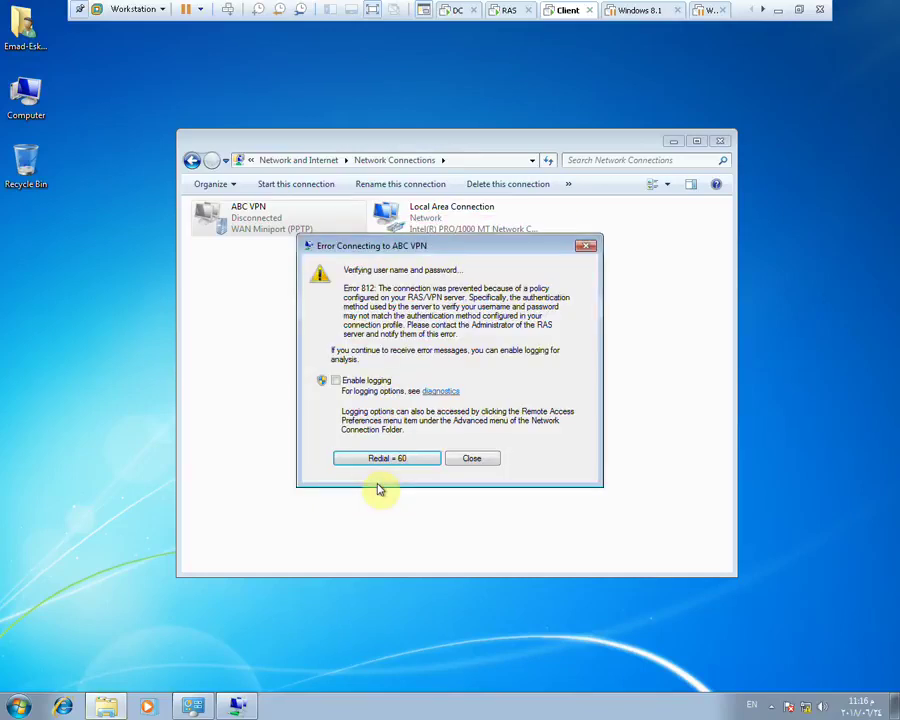
{"action": "left_click", "coordinate": [470, 459]}
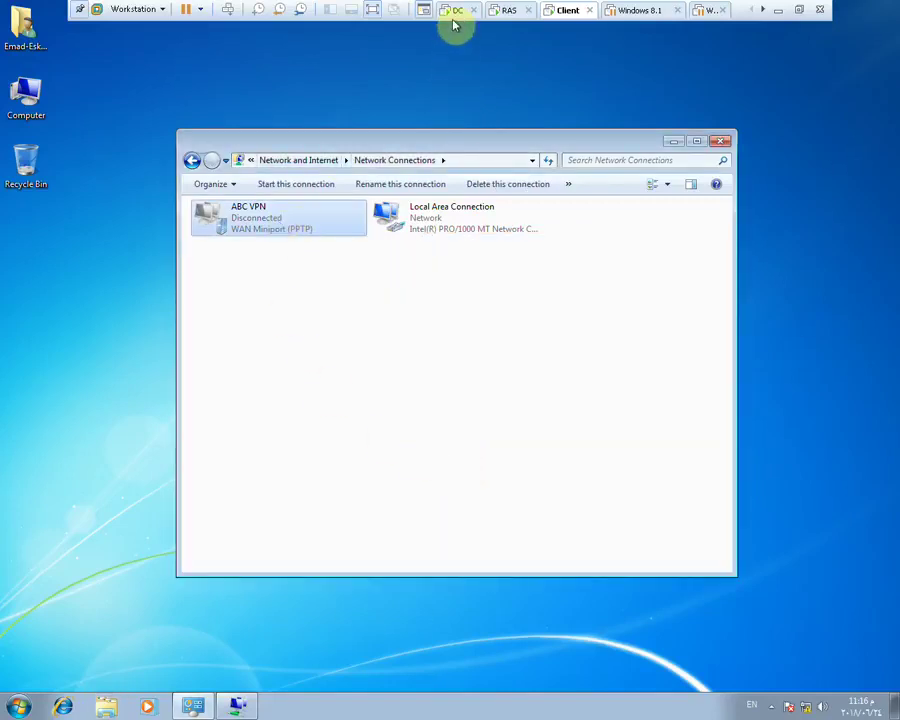
{"action": "left_click", "coordinate": [452, 13]}
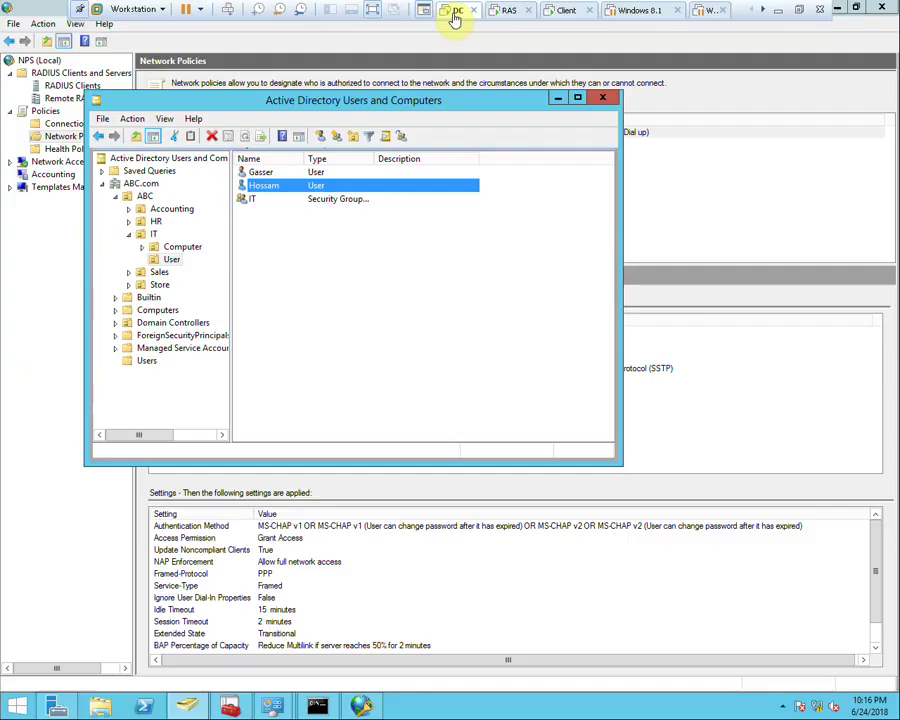
Check the VPN group's members in the ABC unit, then go to the Windows 7 client
{"action": "left_click", "coordinate": [135, 196]}
{"action": "double_click", "coordinate": [256, 240]}
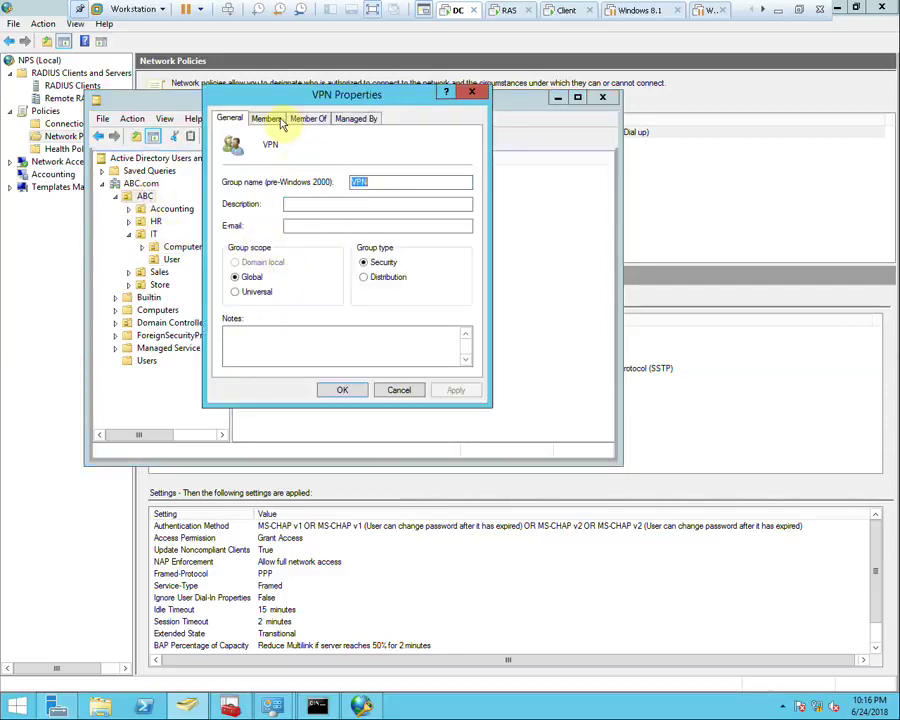
{"action": "left_click", "coordinate": [267, 119]}
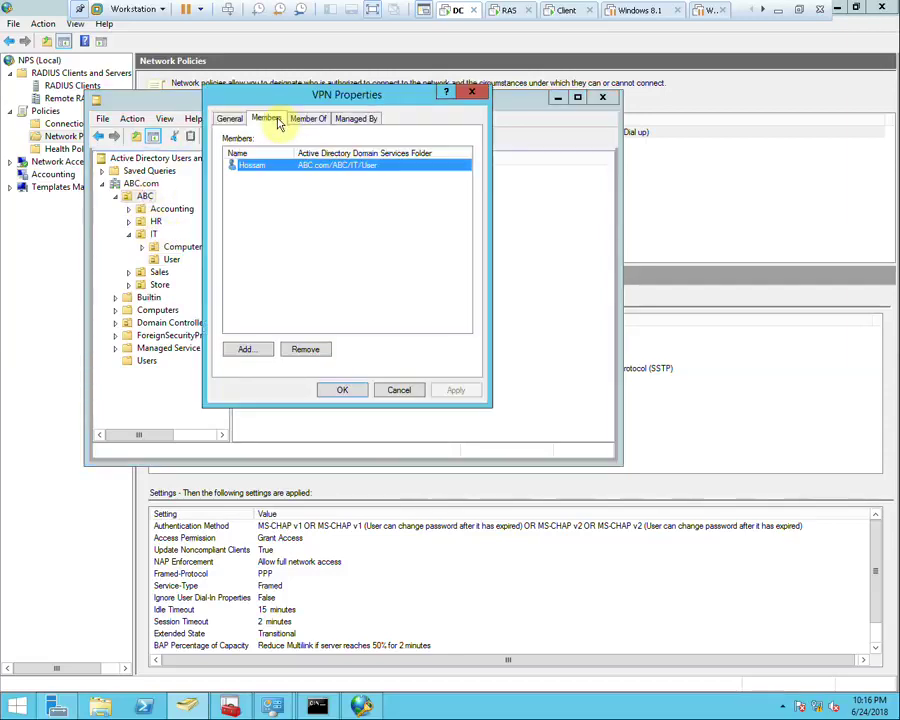
{"action": "left_click", "coordinate": [400, 390]}
{"action": "left_click", "coordinate": [512, 12]}
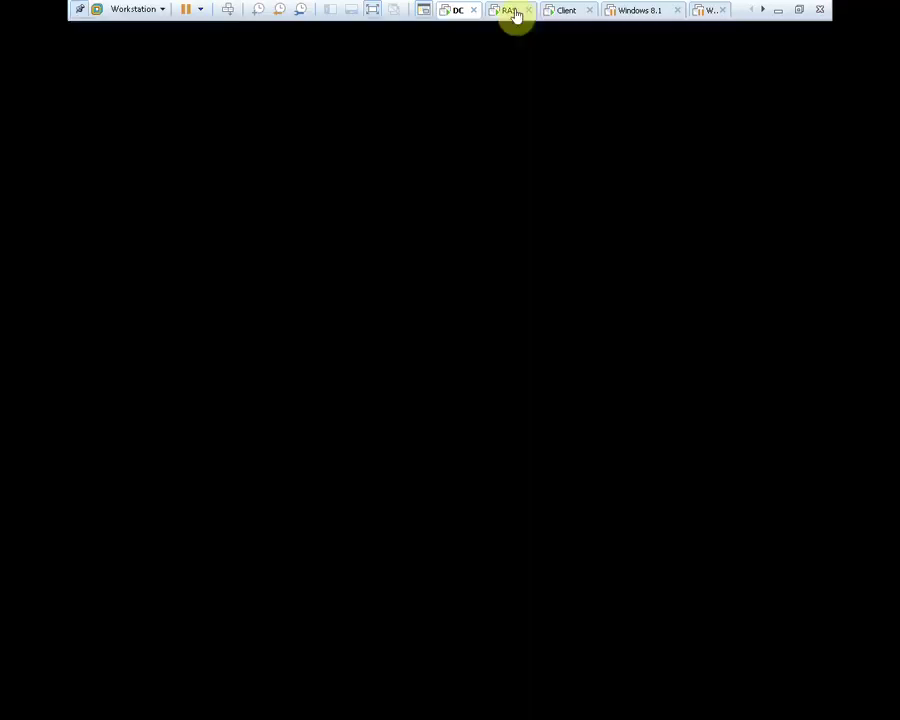
{"action": "left_click", "coordinate": [556, 12]}
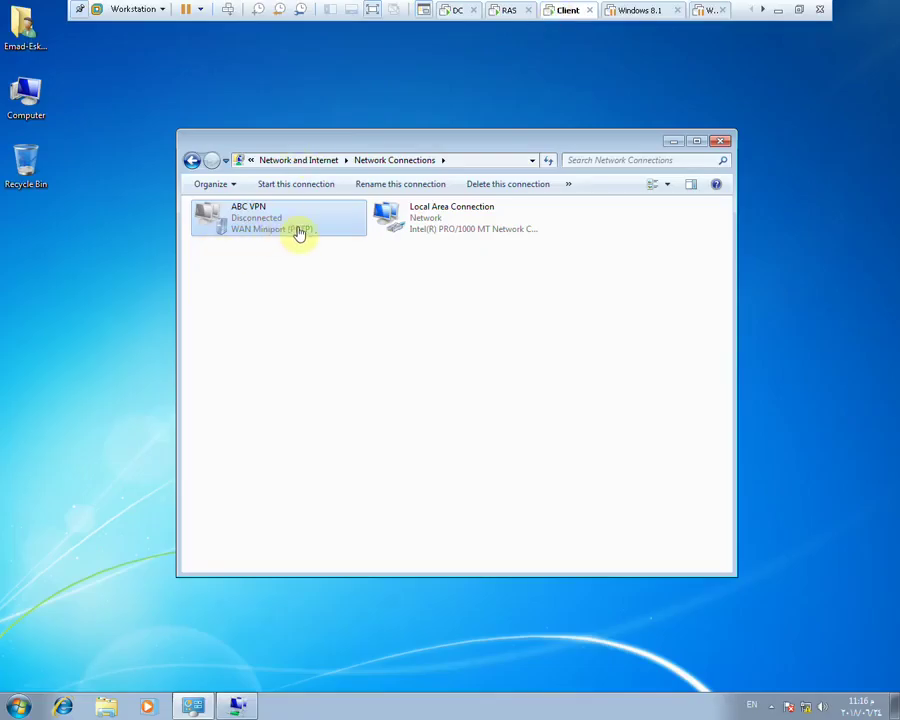
Set ABC VPN's data encryption to 'No encryption allowed' and bring up its connect prompt
{"action": "right_click", "coordinate": [258, 225]}
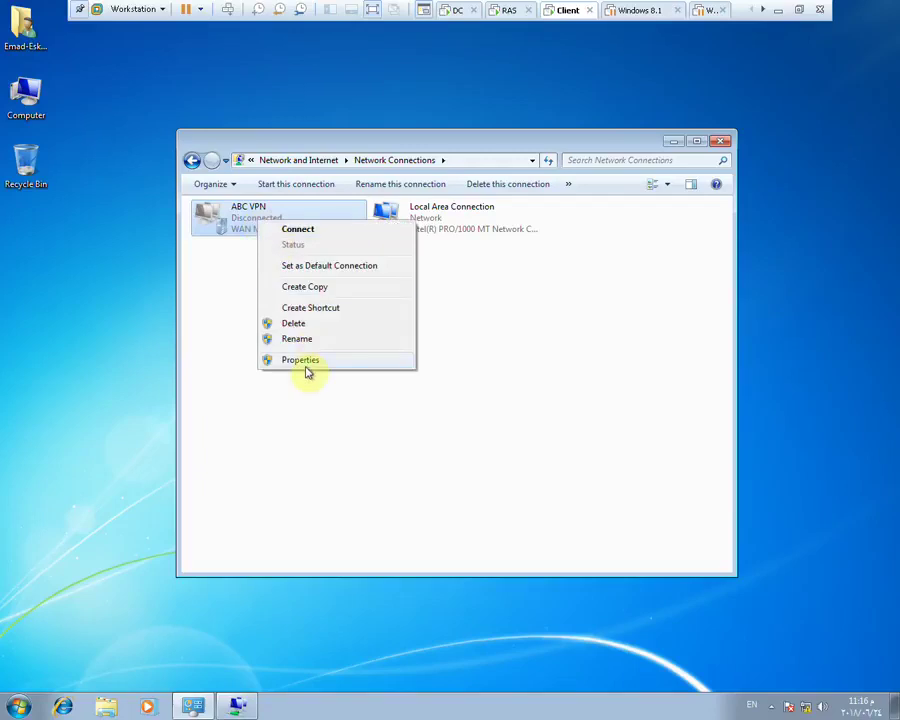
{"action": "left_click", "coordinate": [306, 362]}
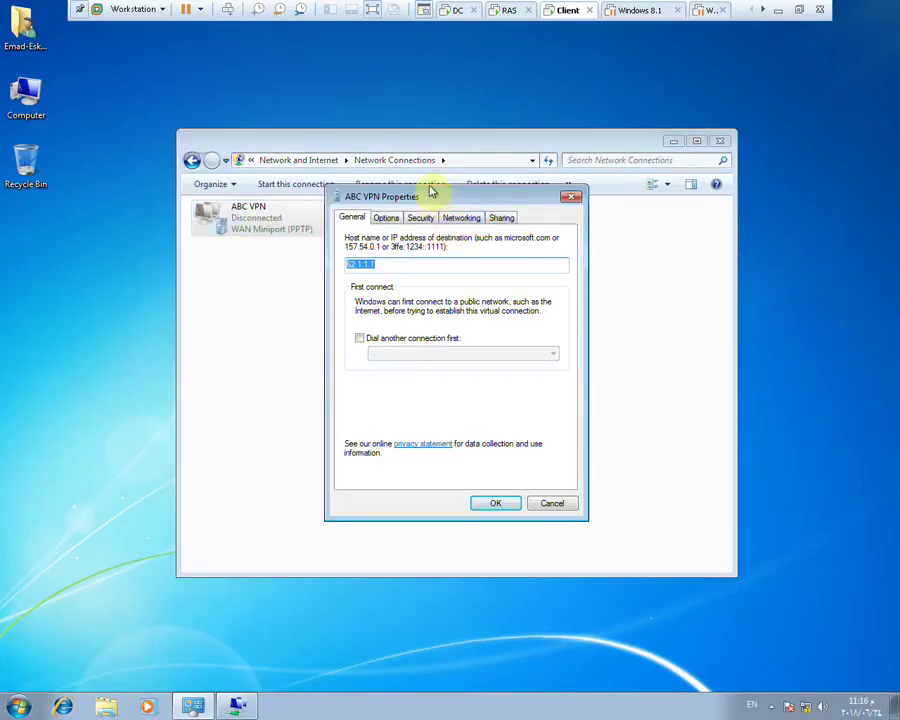
{"action": "left_click_drag", "start_coordinate": [426, 194], "coordinate": [399, 140]}
{"action": "left_click", "coordinate": [393, 166]}
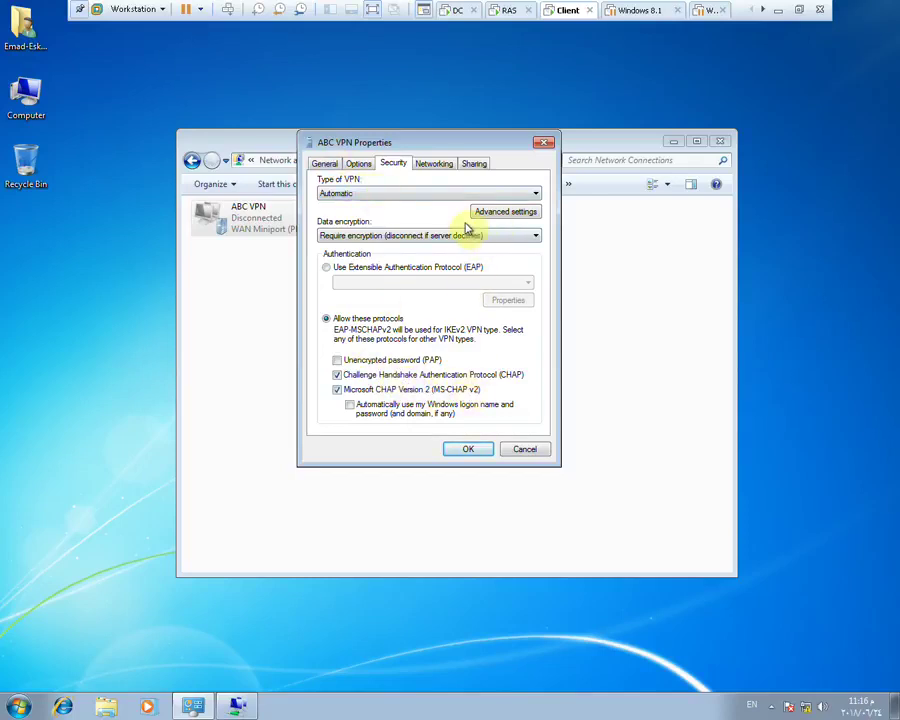
{"action": "left_click", "coordinate": [418, 240]}
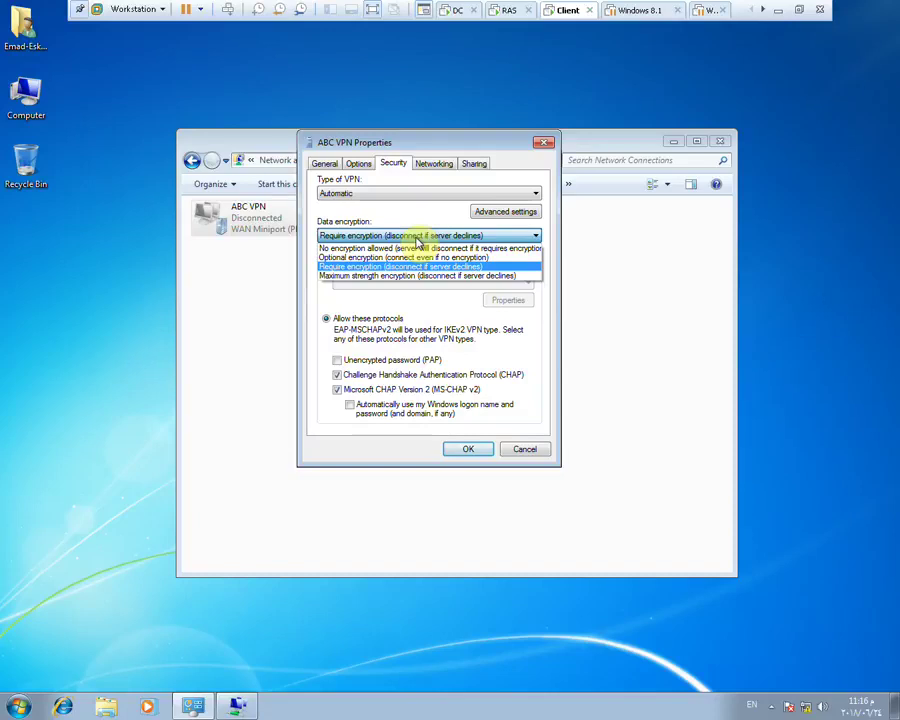
{"action": "left_click", "coordinate": [408, 248]}
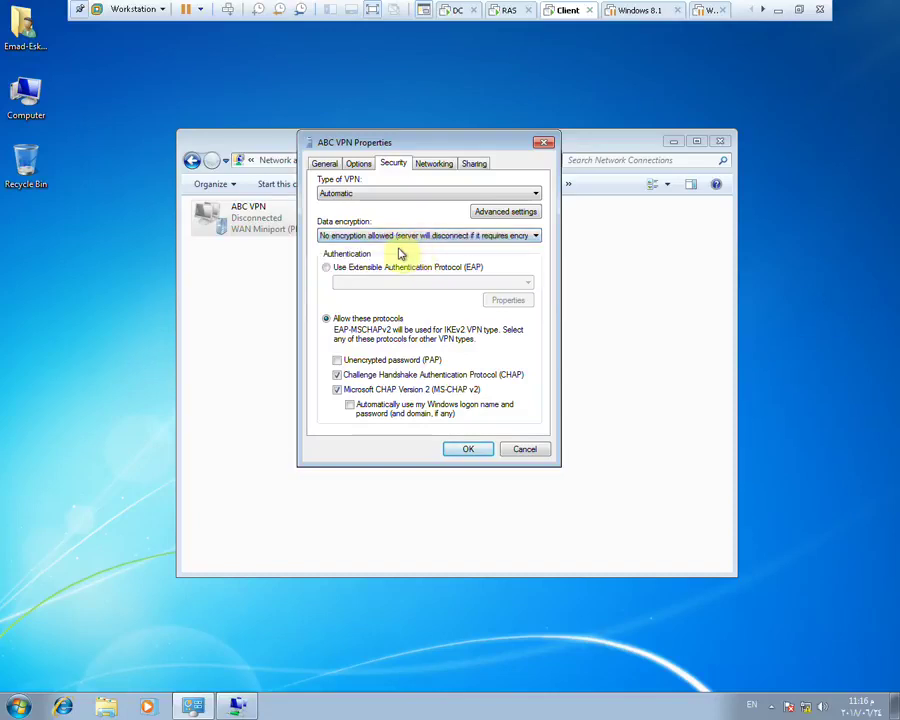
{"action": "left_click", "coordinate": [480, 447]}
{"action": "right_click", "coordinate": [246, 217]}
{"action": "left_click", "coordinate": [265, 228]}
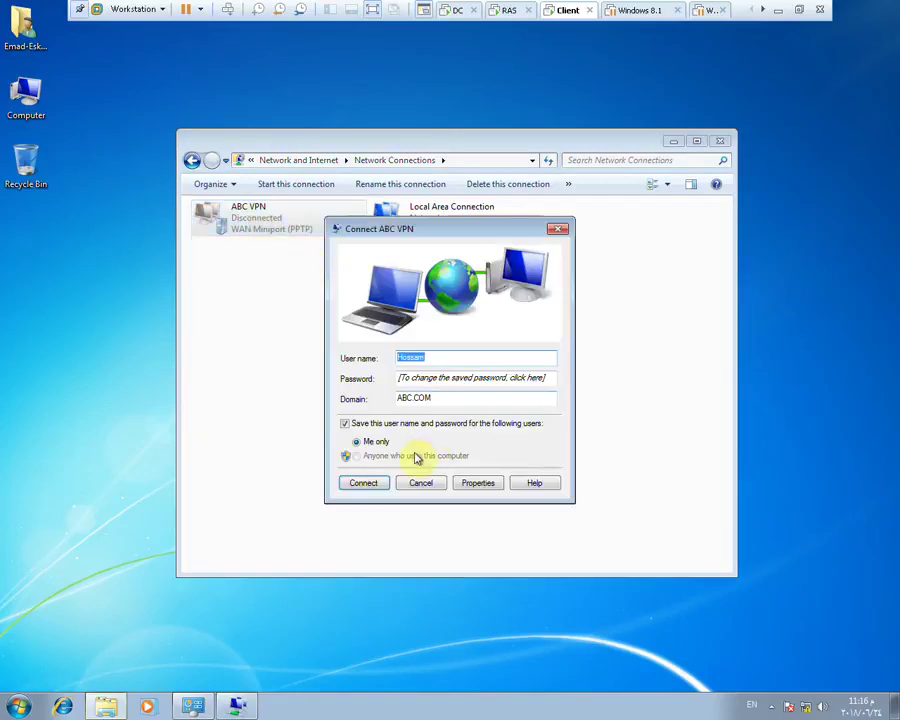
Submit the password and redial ABC VPN, dismiss the Error 812, and switch to the DC
{"action": "left_click", "coordinate": [422, 379]}
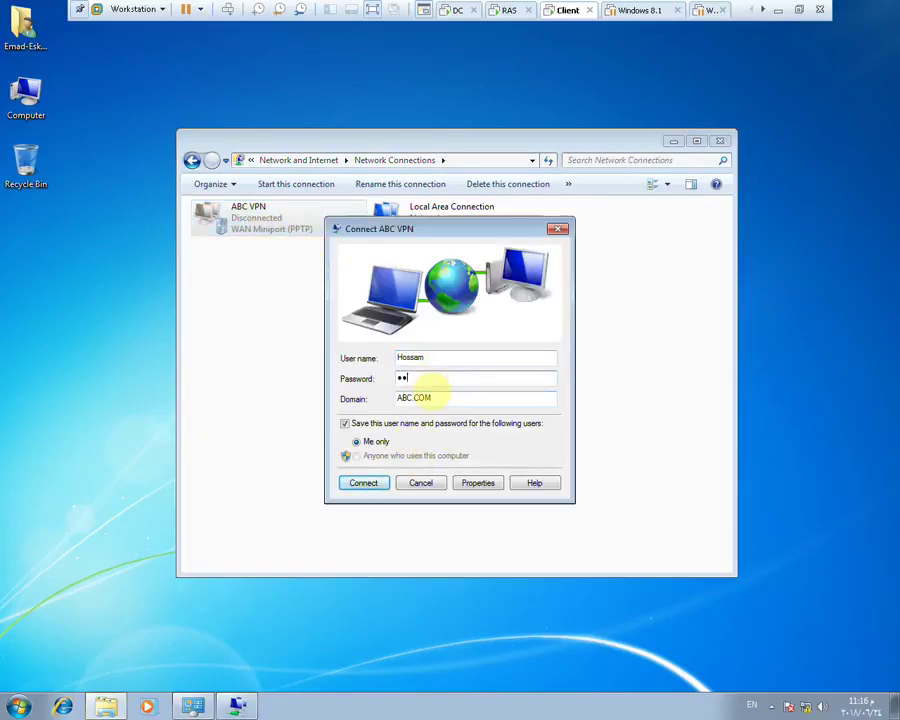
{"action": "key", "text": "Return"}
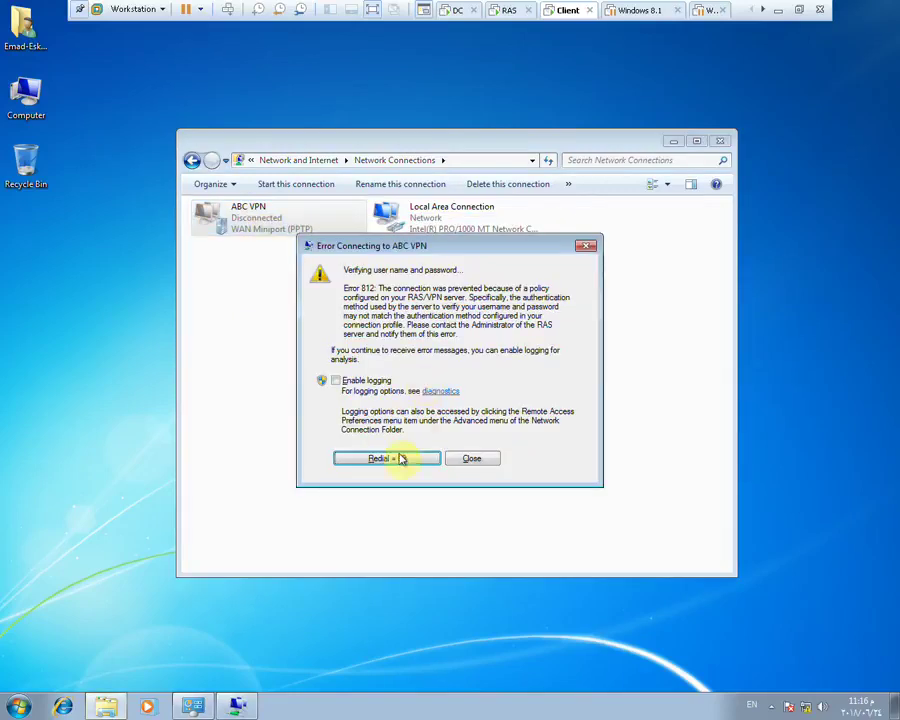
{"action": "left_click", "coordinate": [401, 460]}
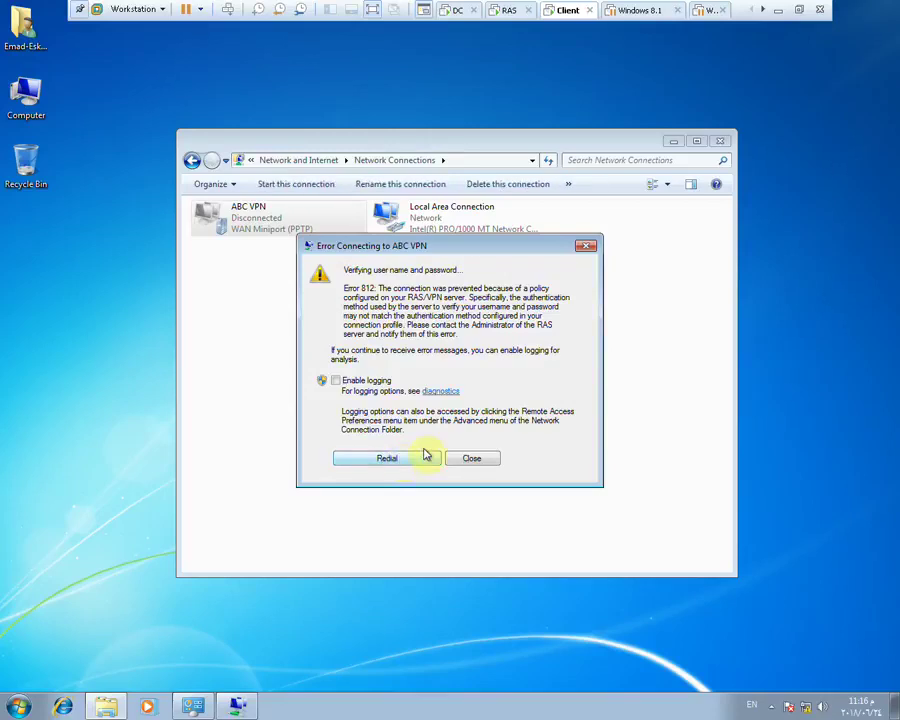
{"action": "left_click", "coordinate": [470, 457]}
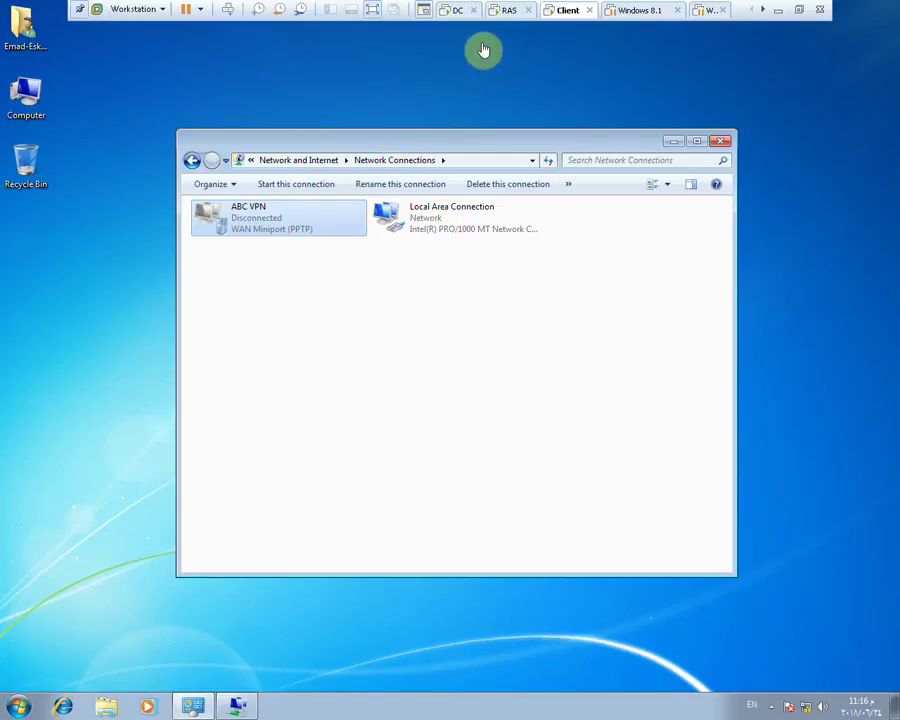
{"action": "left_click", "coordinate": [459, 11]}
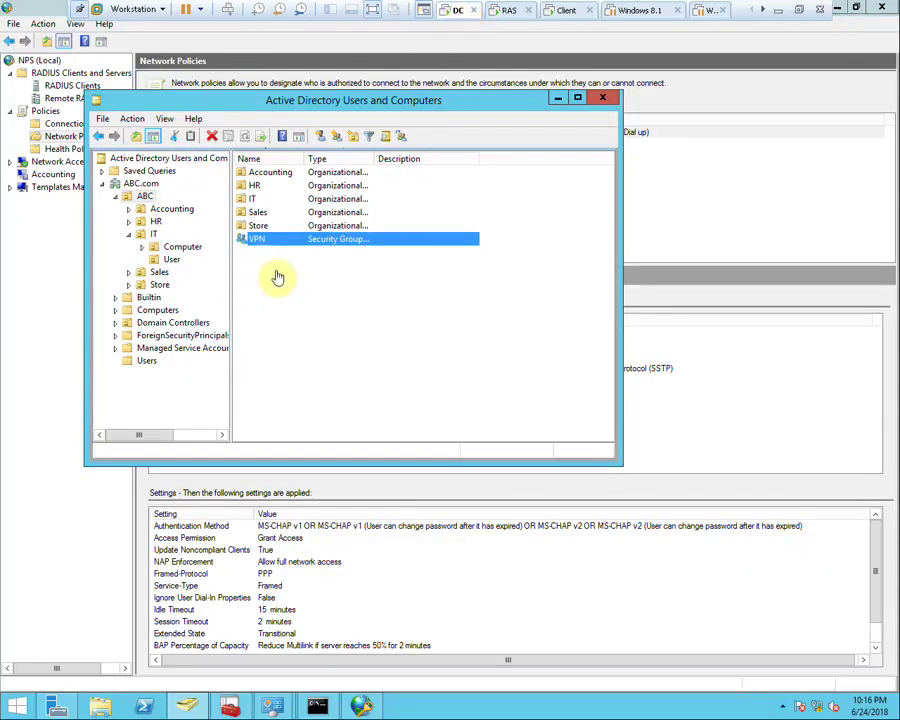
Open the Sales > User unit and add its user account to the VPN group
{"action": "double_click", "coordinate": [256, 198]}
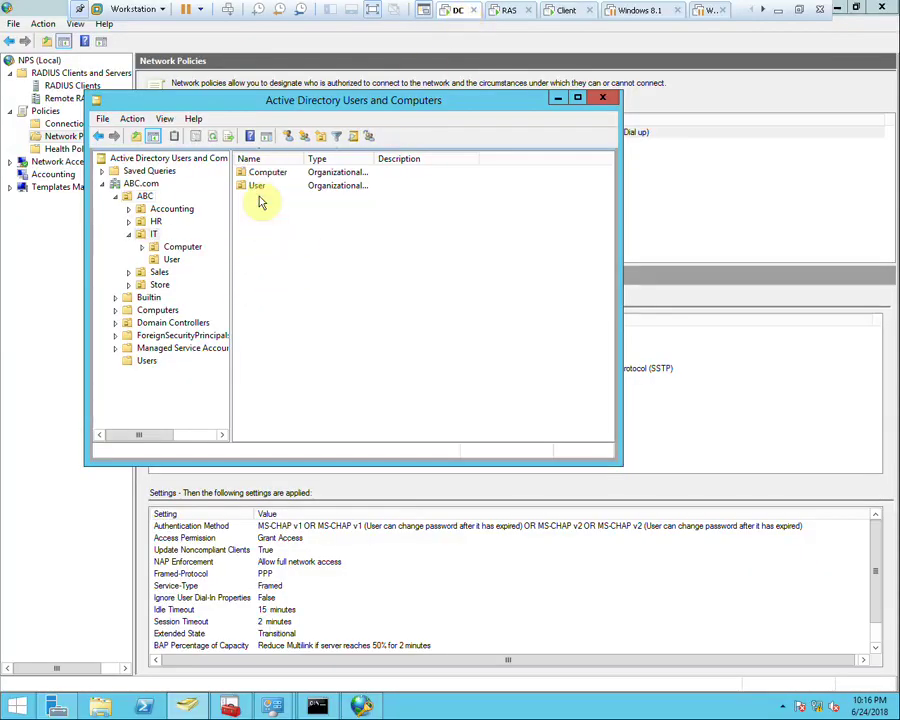
{"action": "left_click", "coordinate": [128, 272]}
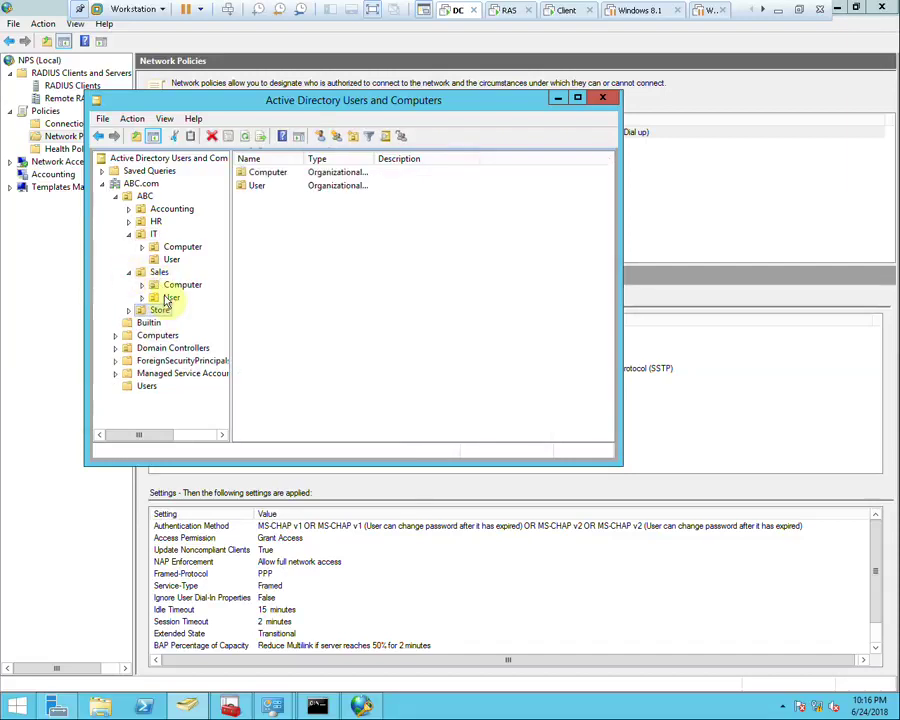
{"action": "left_click", "coordinate": [171, 297]}
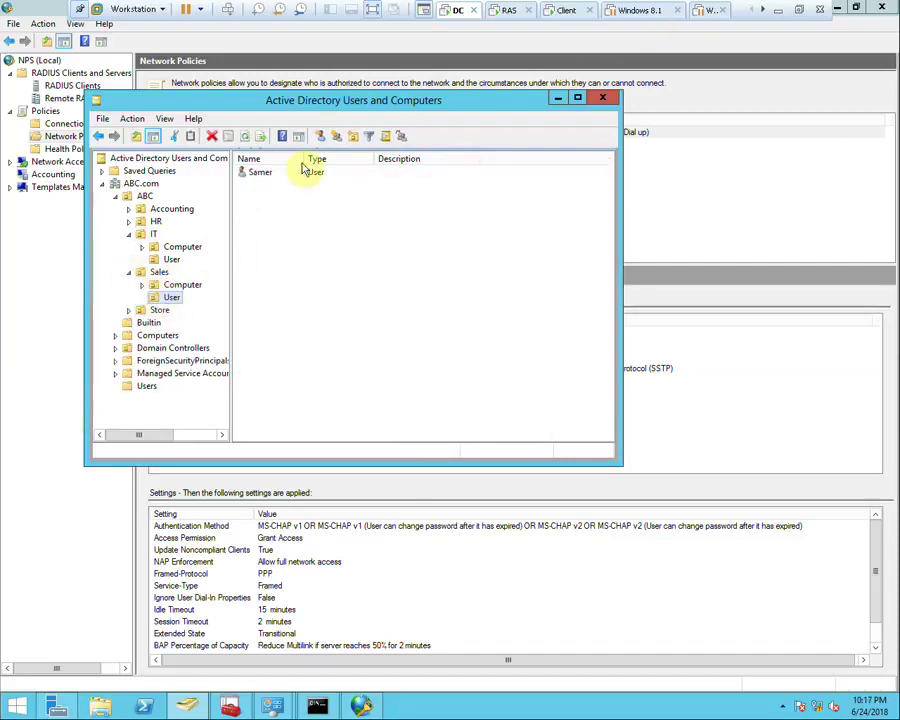
{"action": "right_click", "coordinate": [256, 175]}
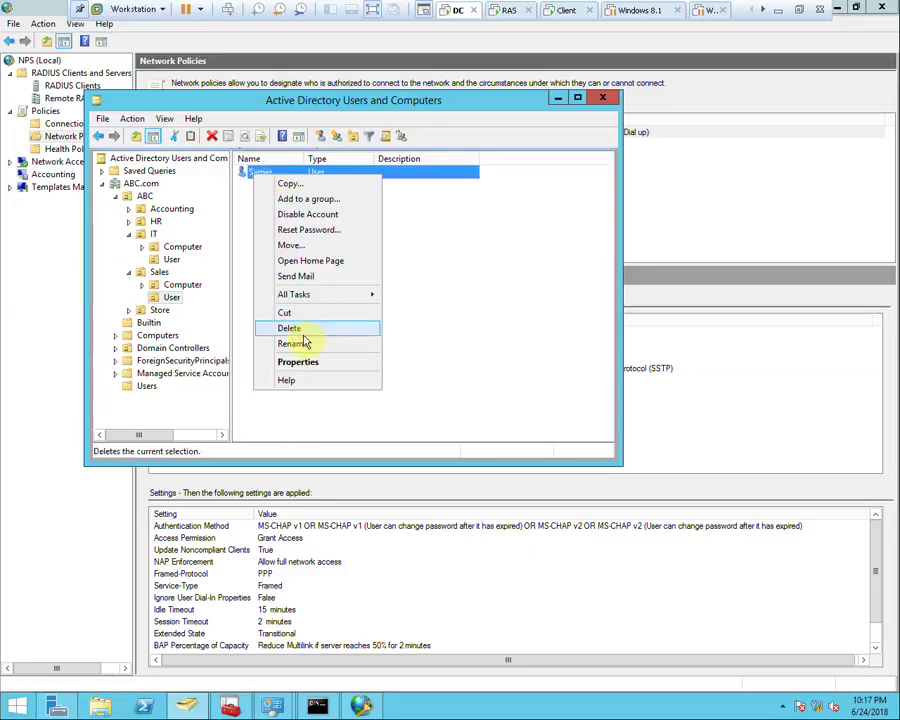
{"action": "left_click", "coordinate": [323, 198]}
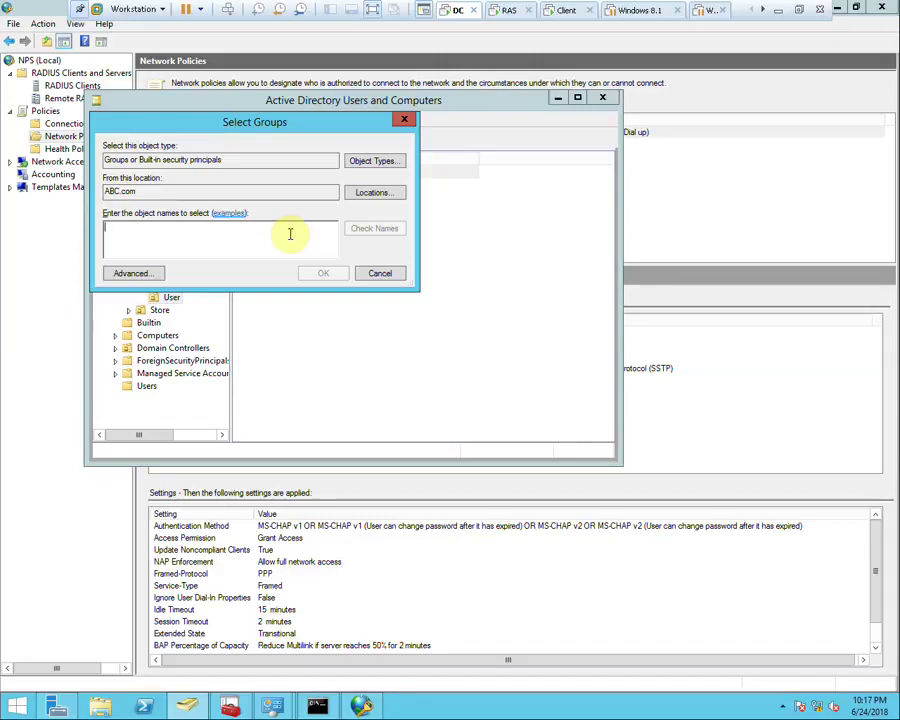
{"action": "type", "text": "vPN"}
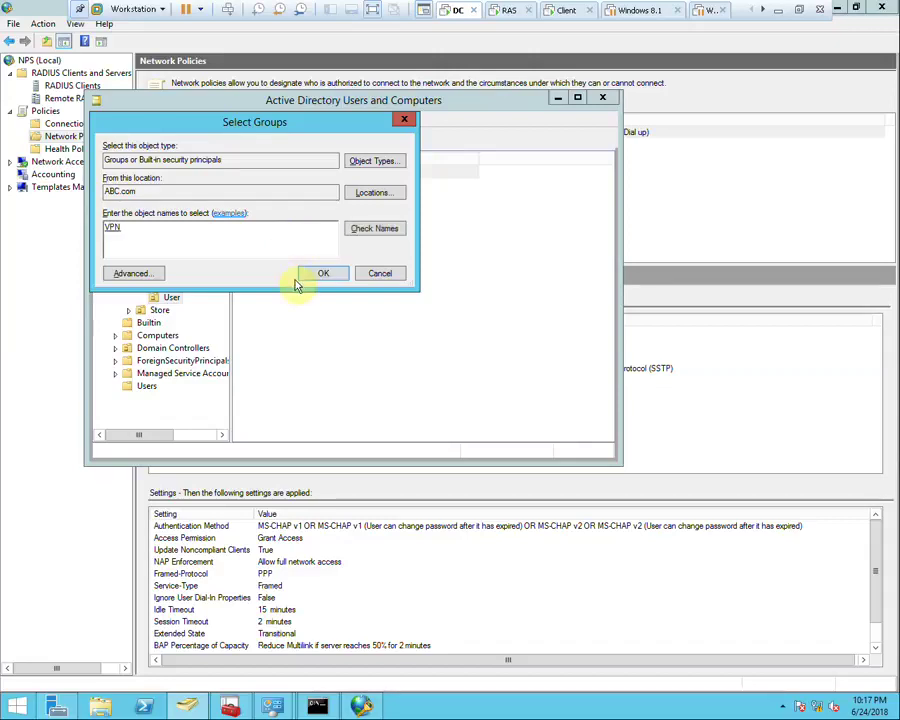
{"action": "left_click", "coordinate": [310, 275]}
{"action": "left_click", "coordinate": [556, 404]}
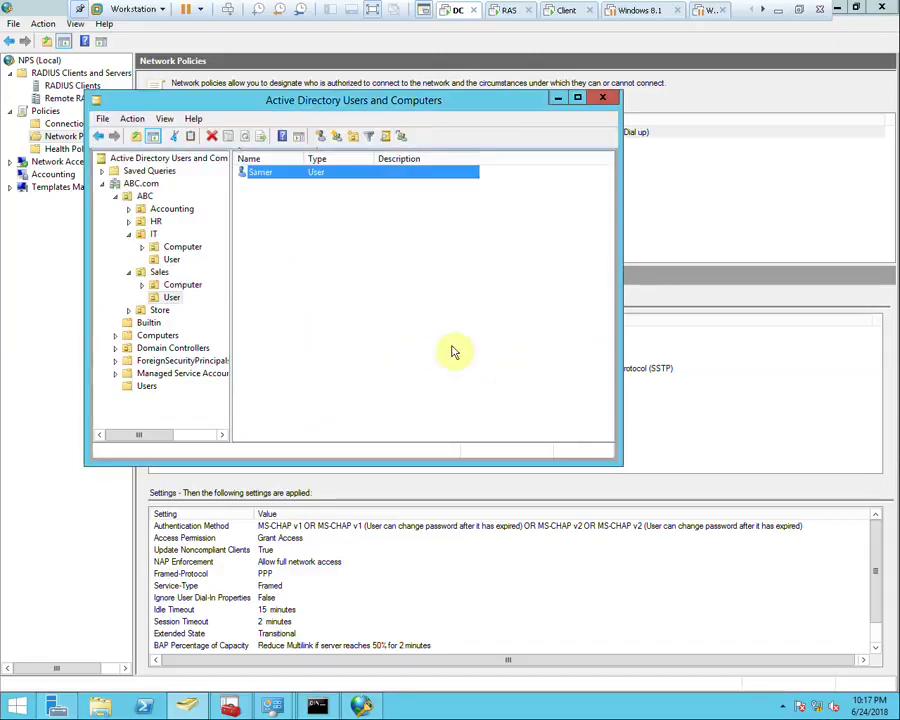
Try resetting the Sales user's password twice; both attempts are rejected by the password policy
{"action": "right_click", "coordinate": [274, 174]}
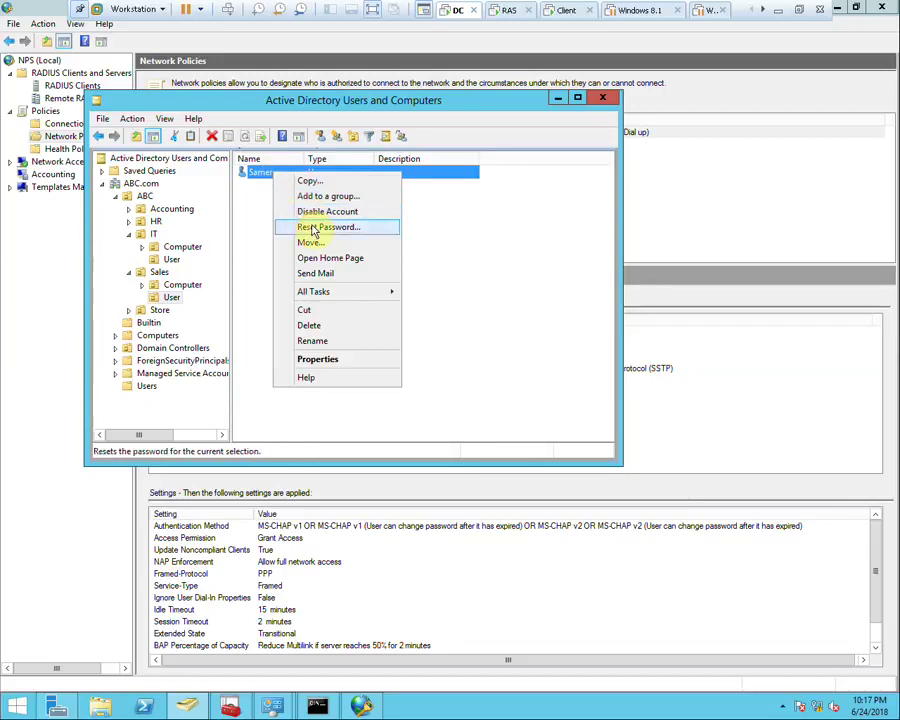
{"action": "left_click", "coordinate": [314, 228]}
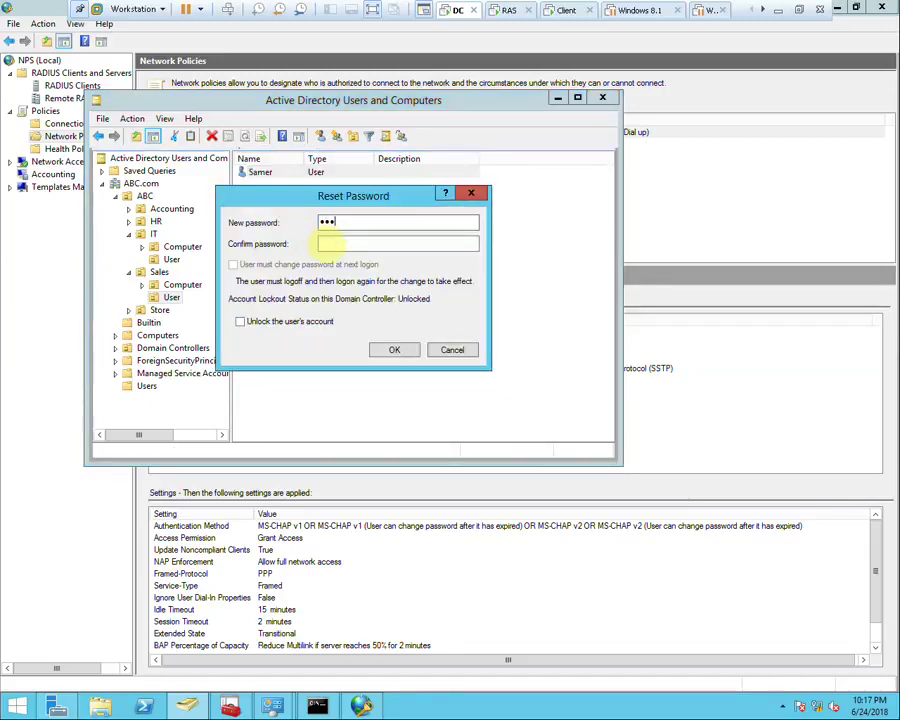
{"action": "left_click", "coordinate": [345, 248]}
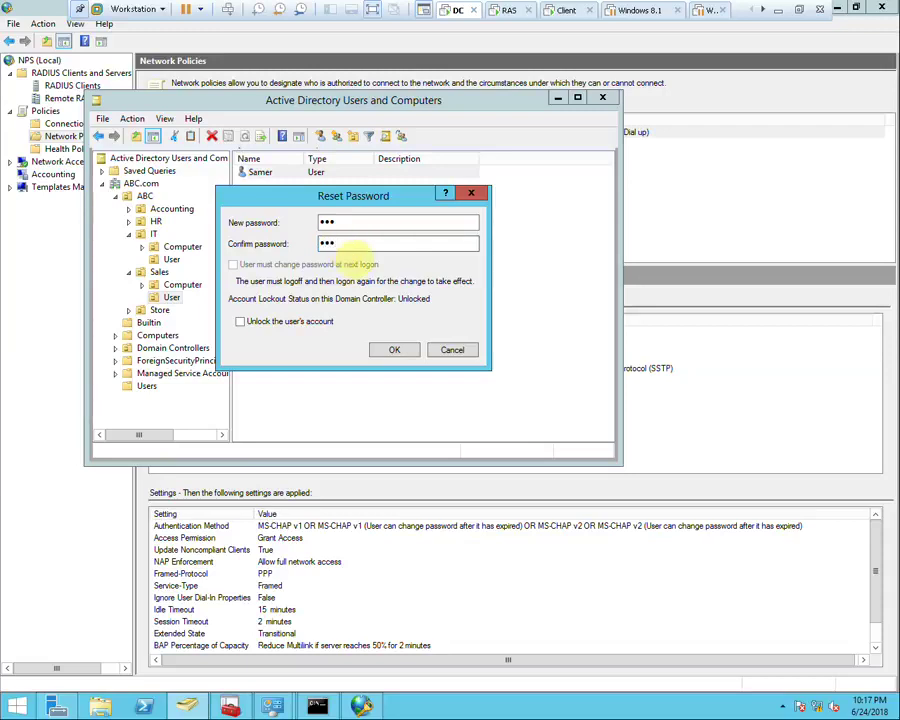
{"action": "left_click", "coordinate": [396, 349]}
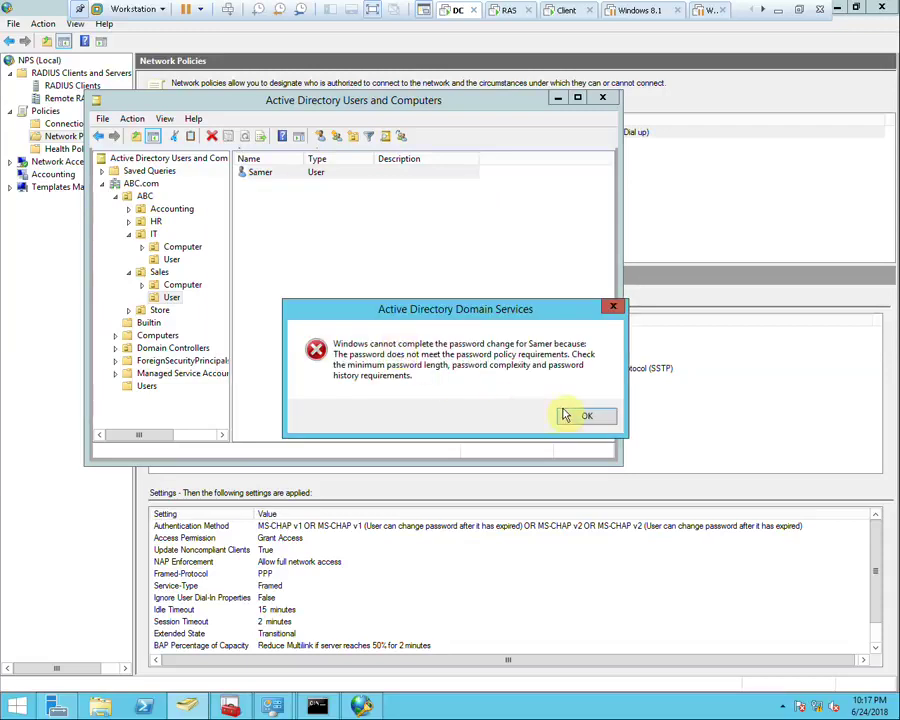
{"action": "left_click", "coordinate": [565, 415]}
{"action": "right_click", "coordinate": [266, 178]}
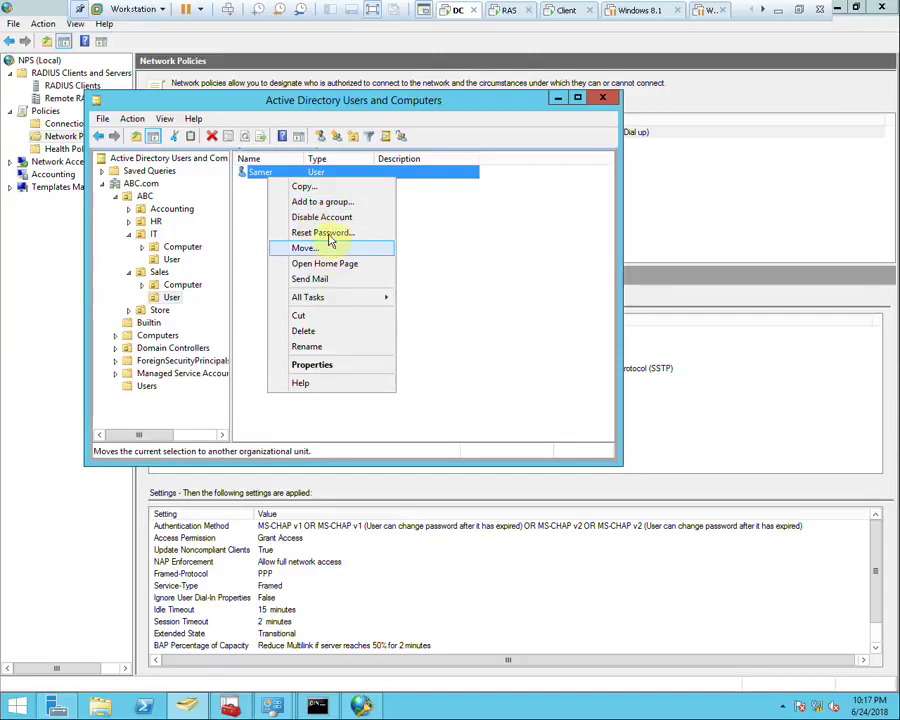
{"action": "left_click", "coordinate": [324, 232]}
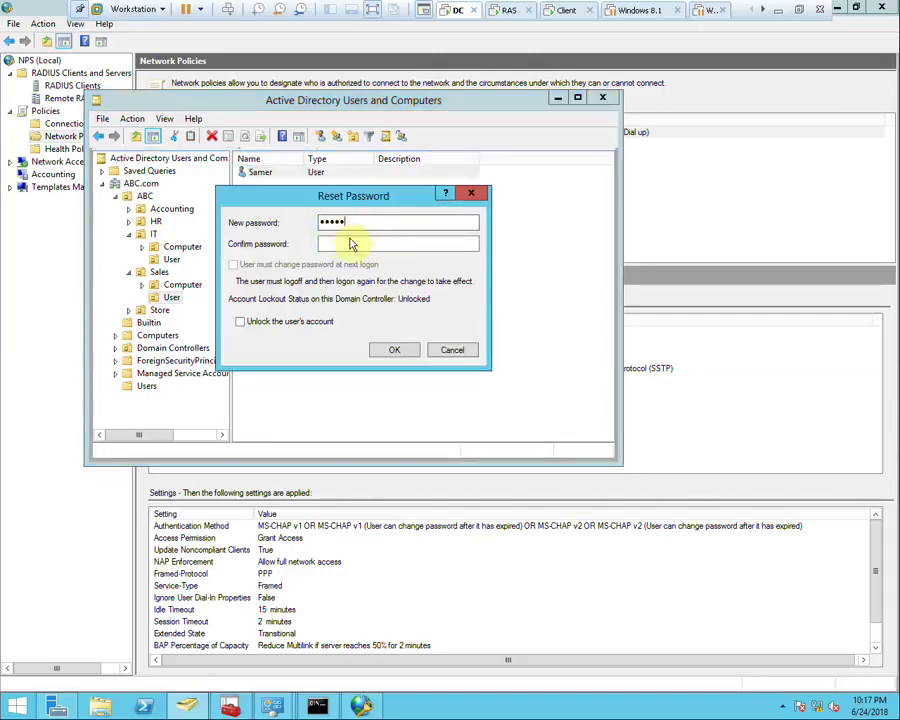
{"action": "type", "text": "345"}
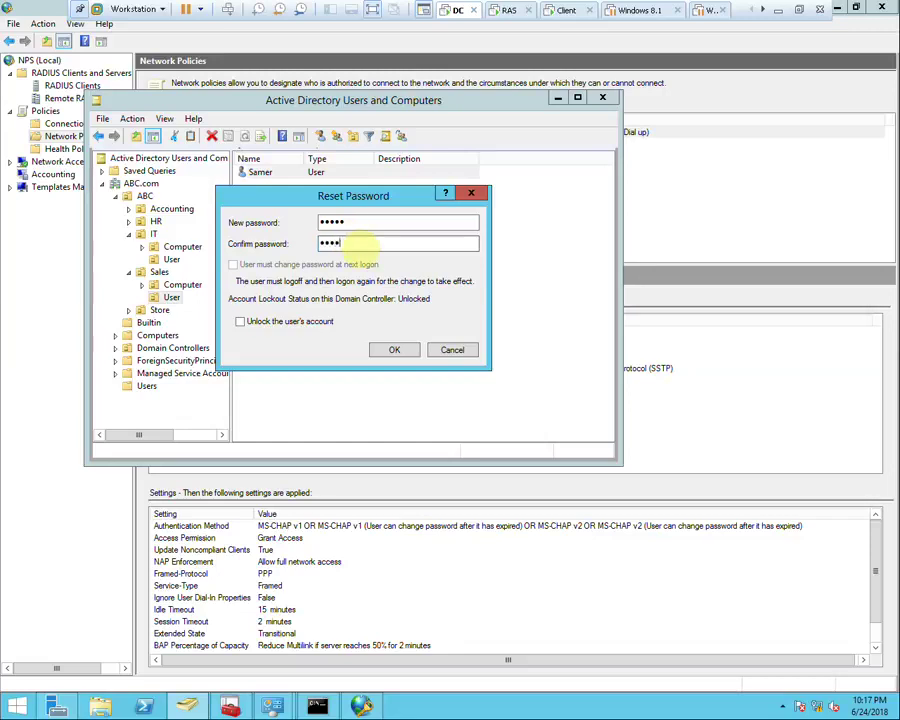
{"action": "key", "text": "Return"}
{"action": "left_click", "coordinate": [589, 416]}
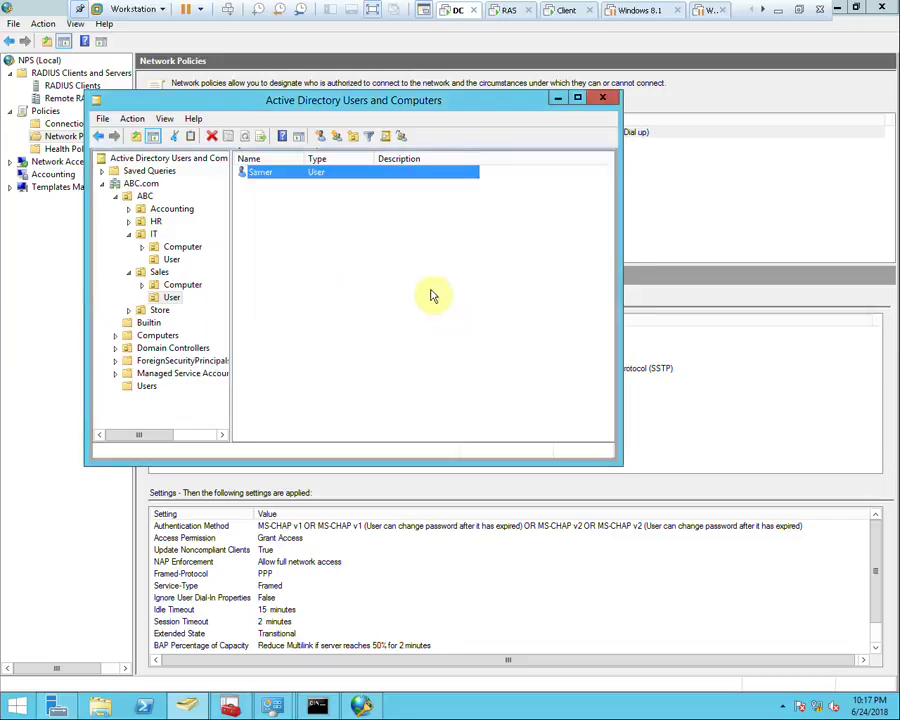
Reset the Sales user's password with a longer password that meets the policy
{"action": "right_click", "coordinate": [260, 181]}
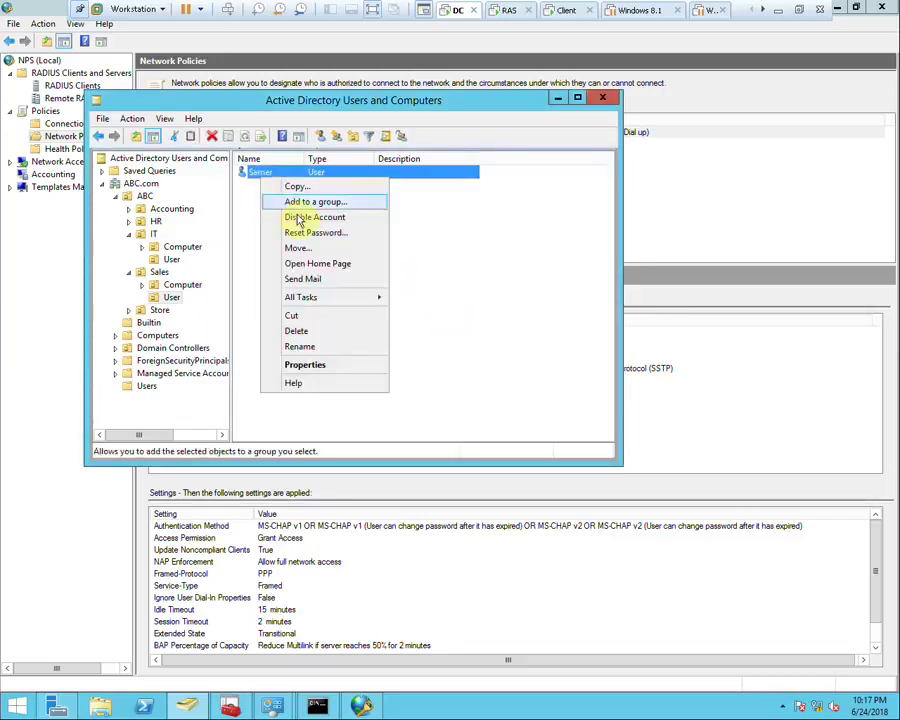
{"action": "left_click", "coordinate": [262, 233]}
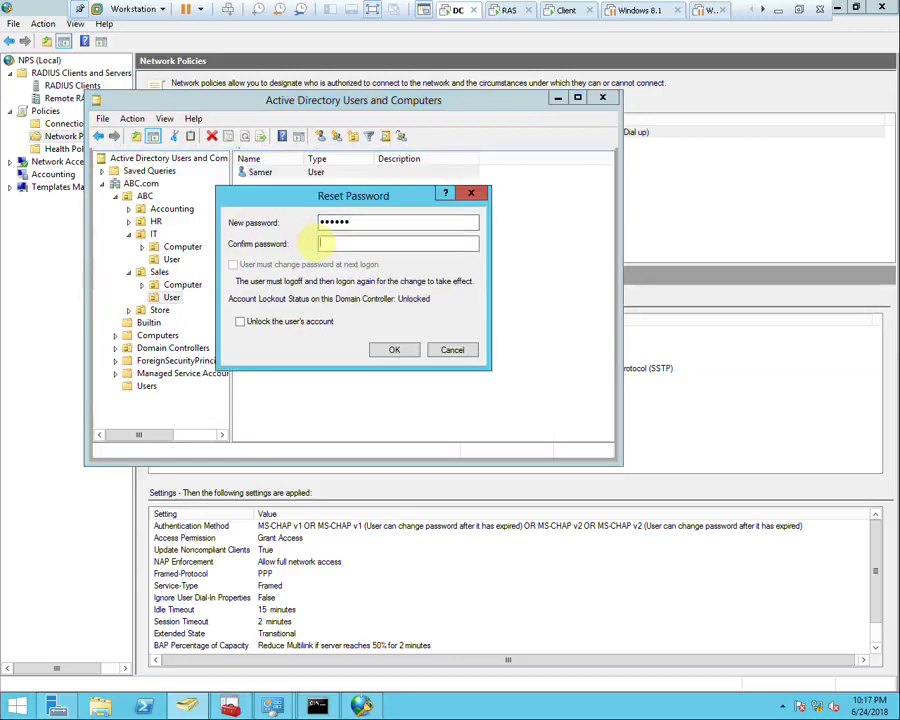
{"action": "type", "text": "•••"}
{"action": "key", "text": "Return"}
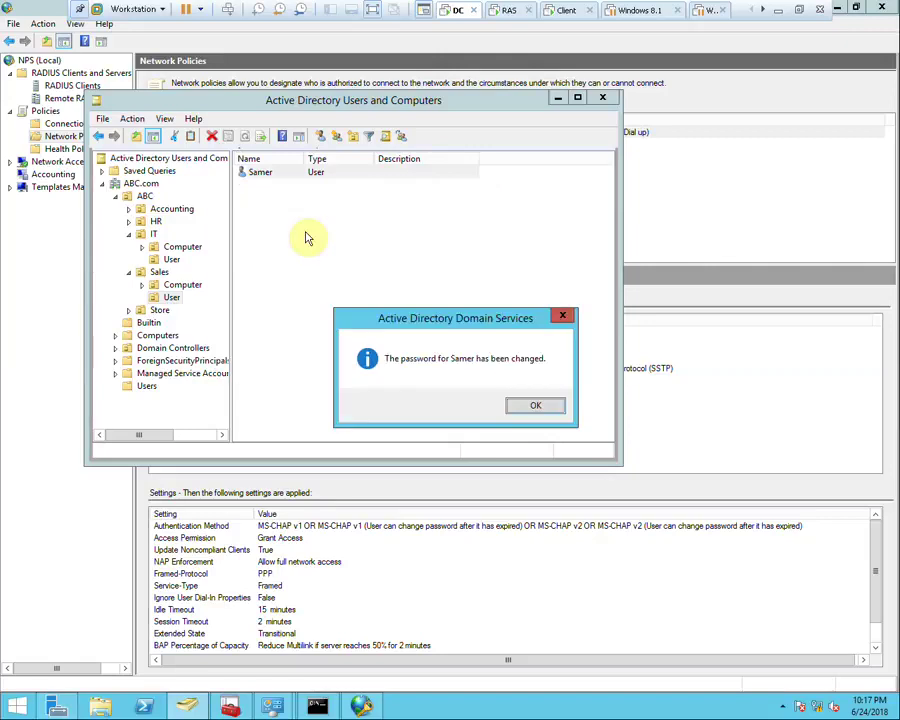
{"action": "left_click", "coordinate": [538, 404]}
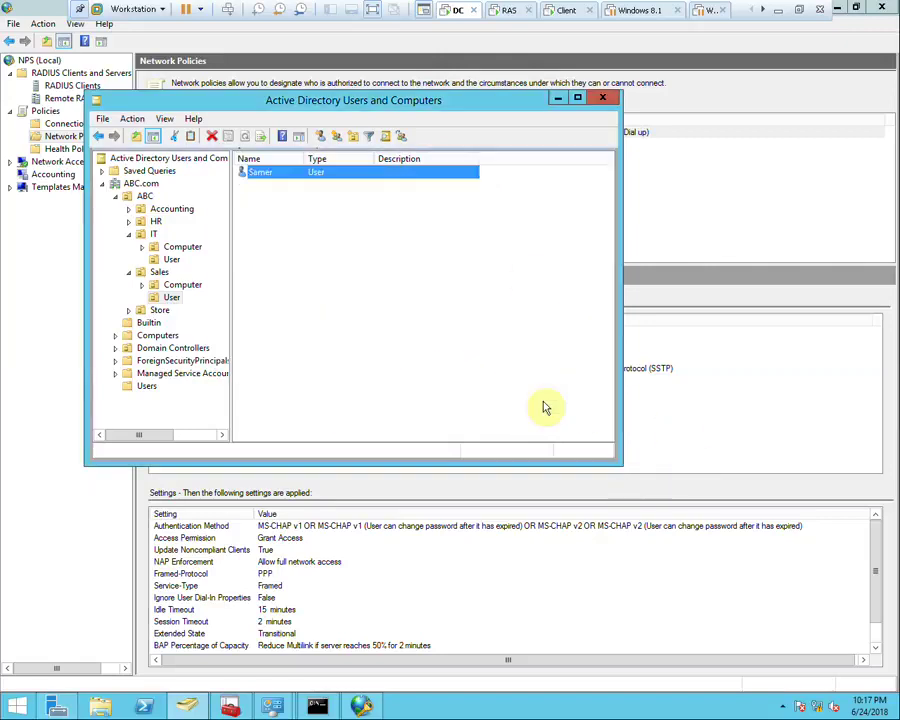
Connect ABC VPN on the client as the Sales user, redialing after Error 812
{"action": "left_click", "coordinate": [565, 12]}
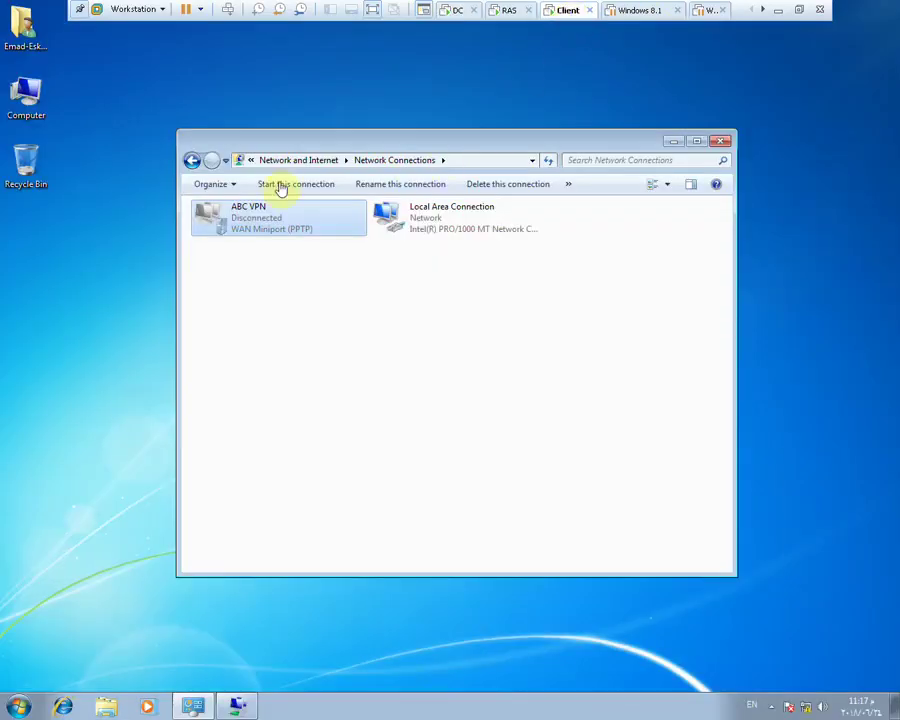
{"action": "double_click", "coordinate": [267, 218]}
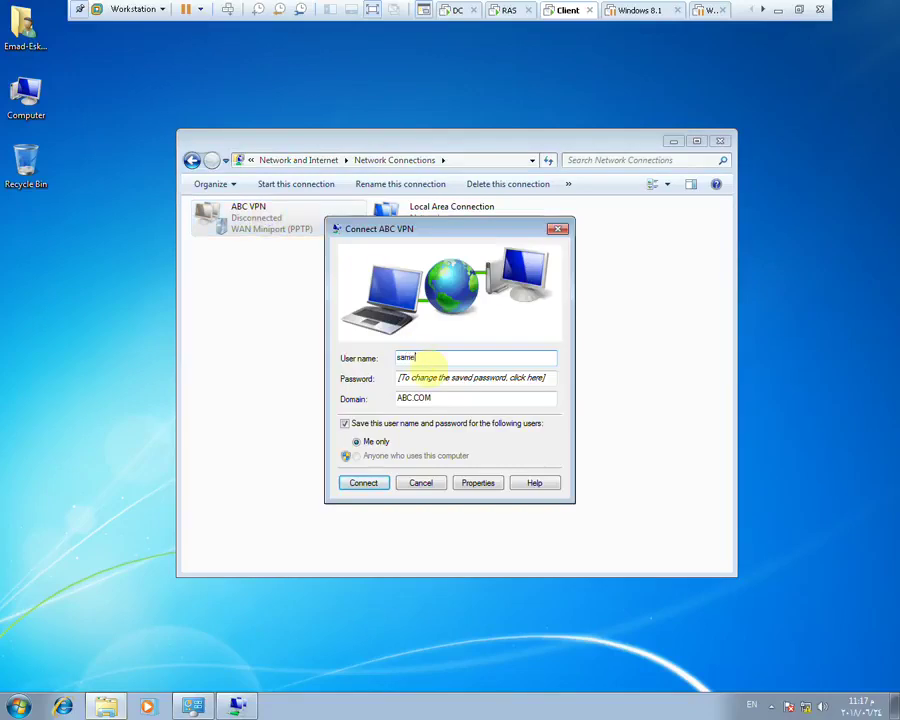
{"action": "left_click", "coordinate": [427, 373]}
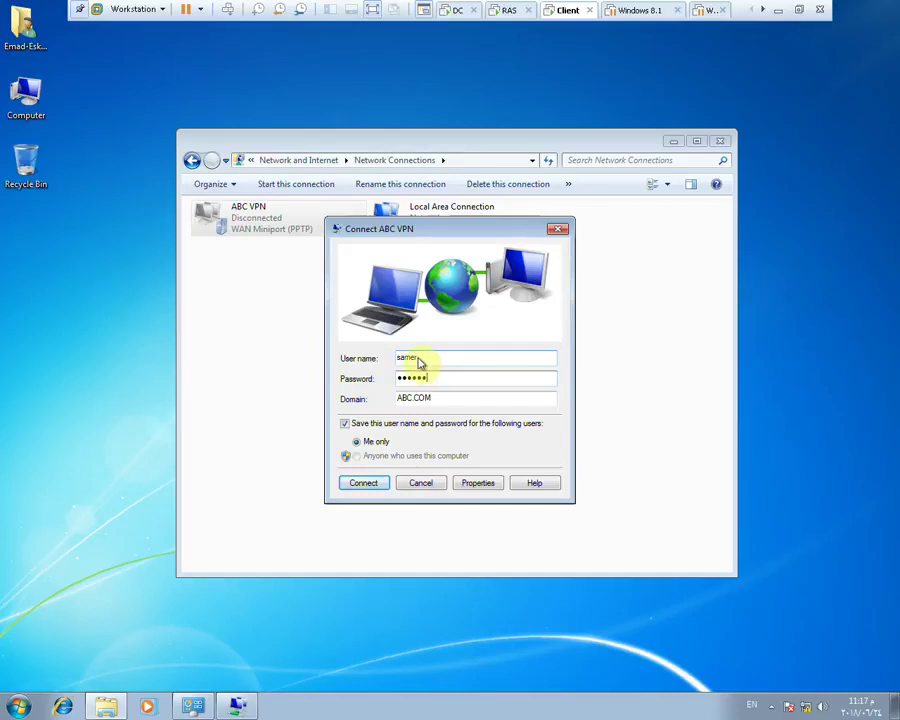
{"action": "key", "text": "Return"}
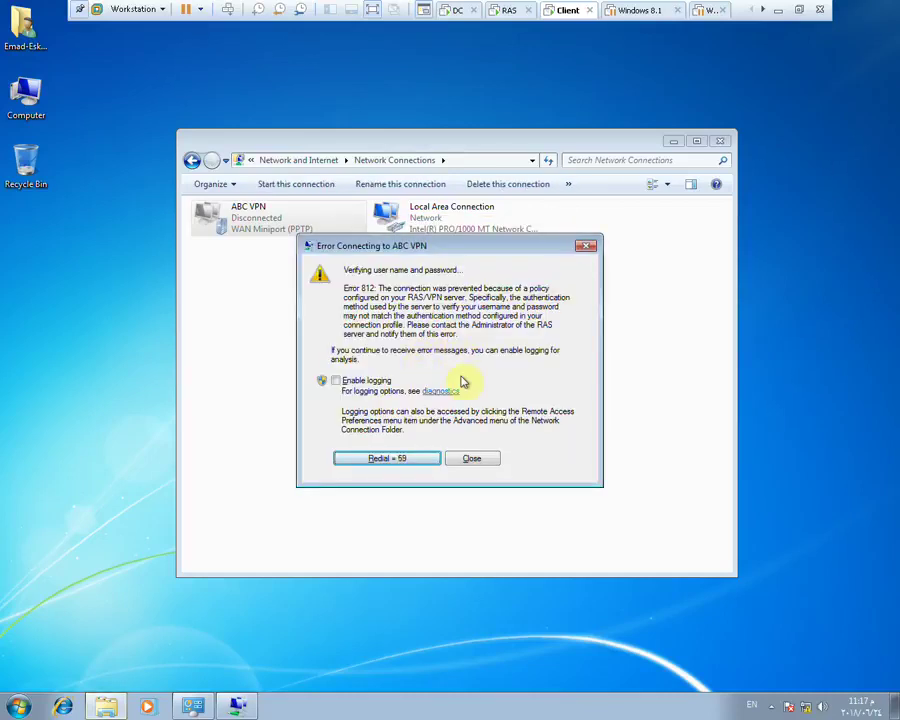
{"action": "left_click", "coordinate": [412, 460]}
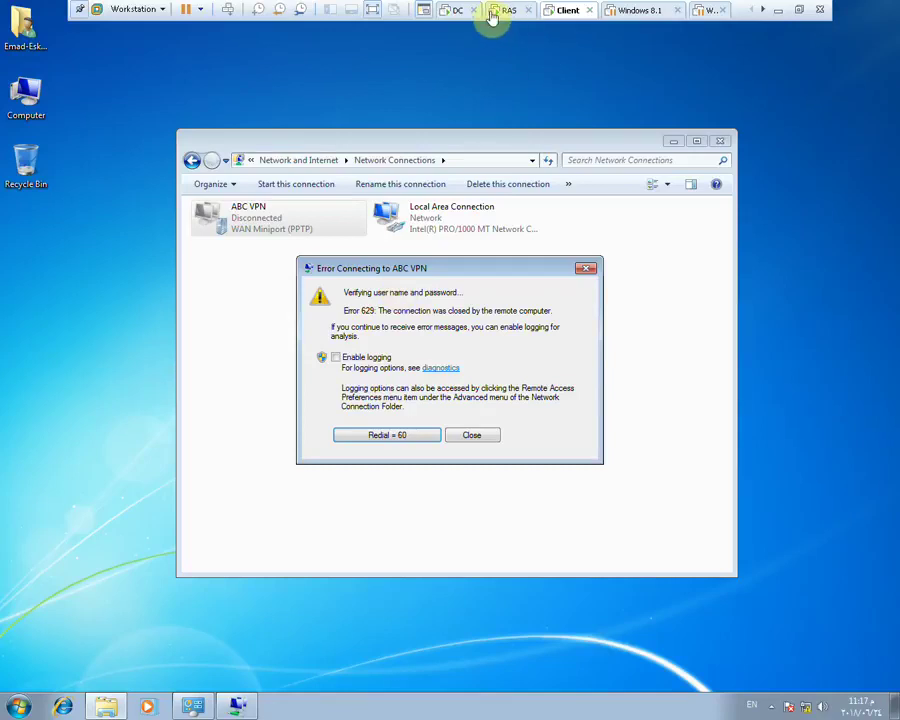
Restart Routing and Remote Access on RAS (local) via All Tasks > Restart, then return to the DC
{"action": "left_click", "coordinate": [505, 12]}
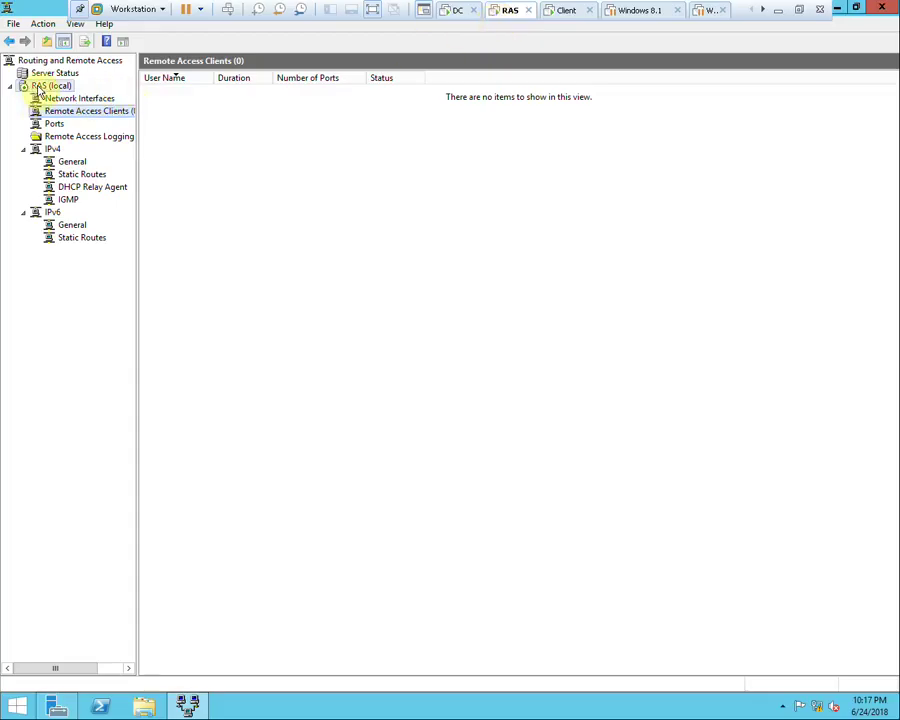
{"action": "right_click", "coordinate": [40, 89]}
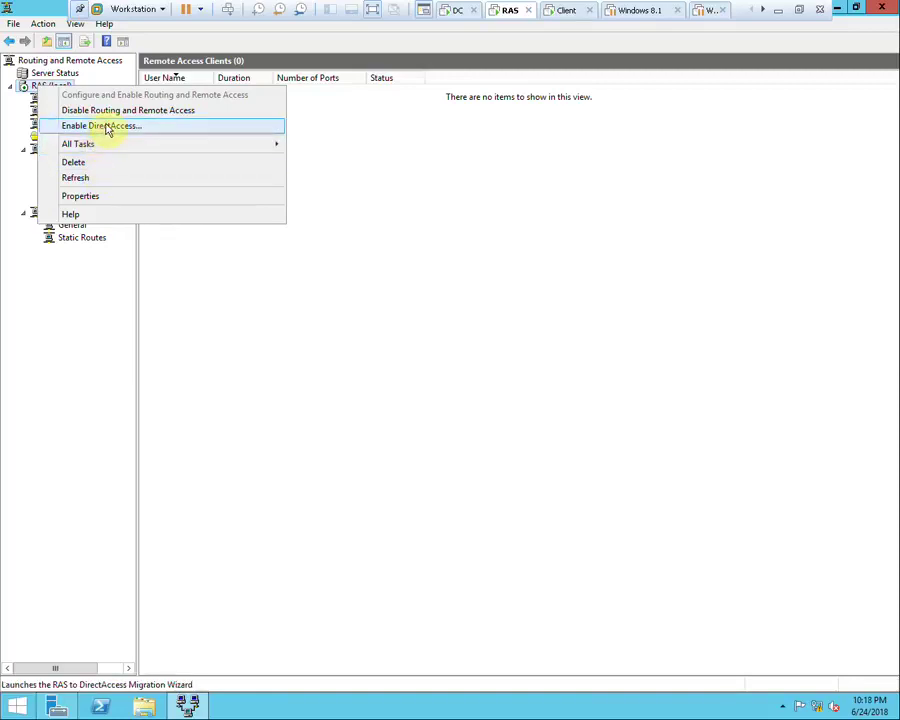
{"action": "mouse_move", "coordinate": [250, 145]}
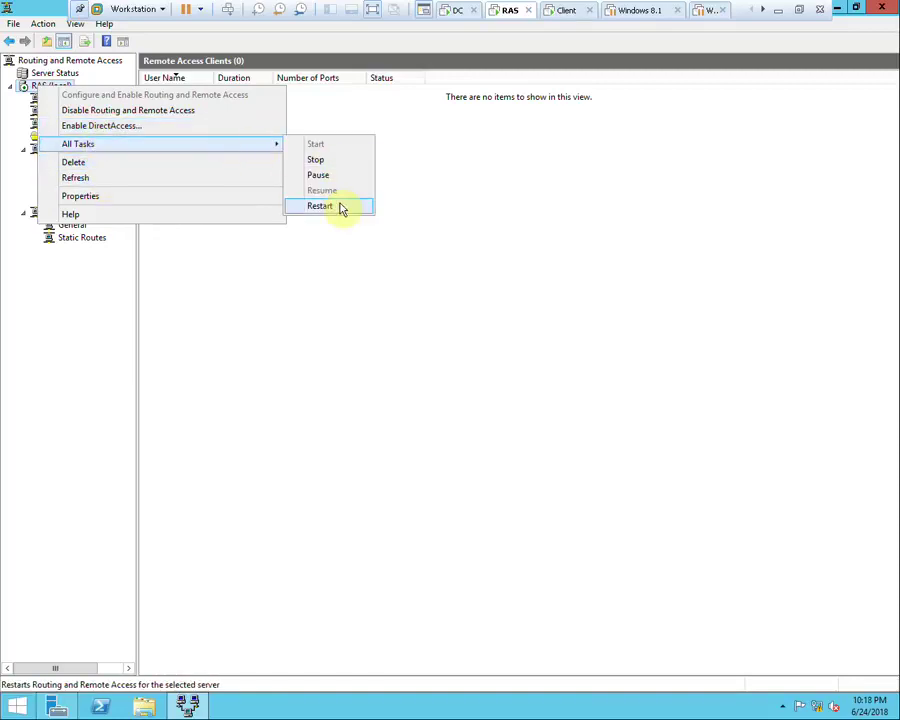
{"action": "left_click", "coordinate": [340, 207]}
{"action": "left_click", "coordinate": [450, 10]}
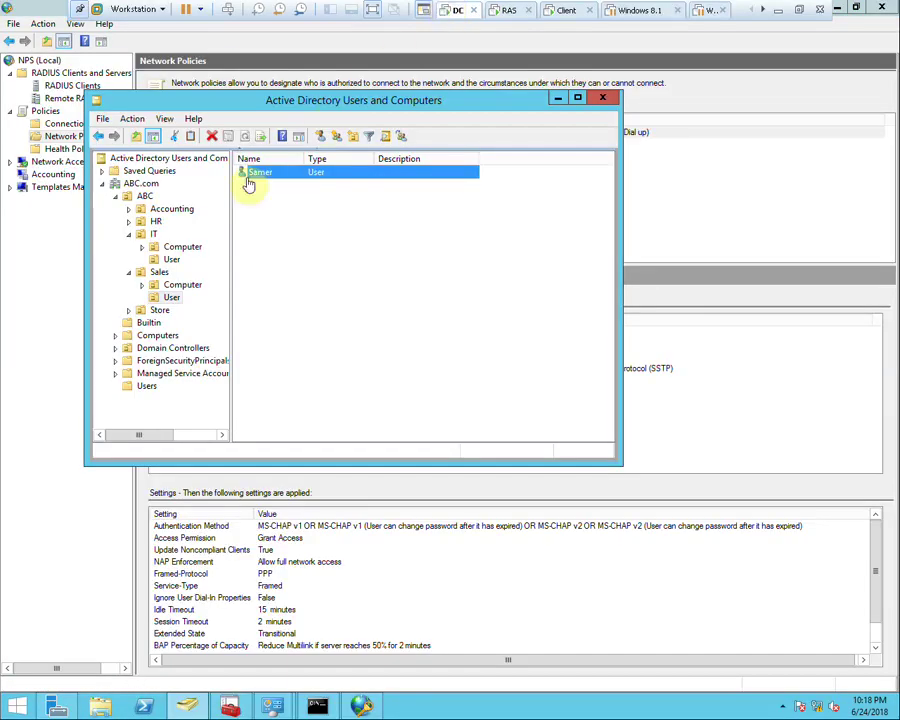
Open the VPN network policy's properties in NPS and review its conditions without changes
{"action": "left_click", "coordinate": [366, 707]}
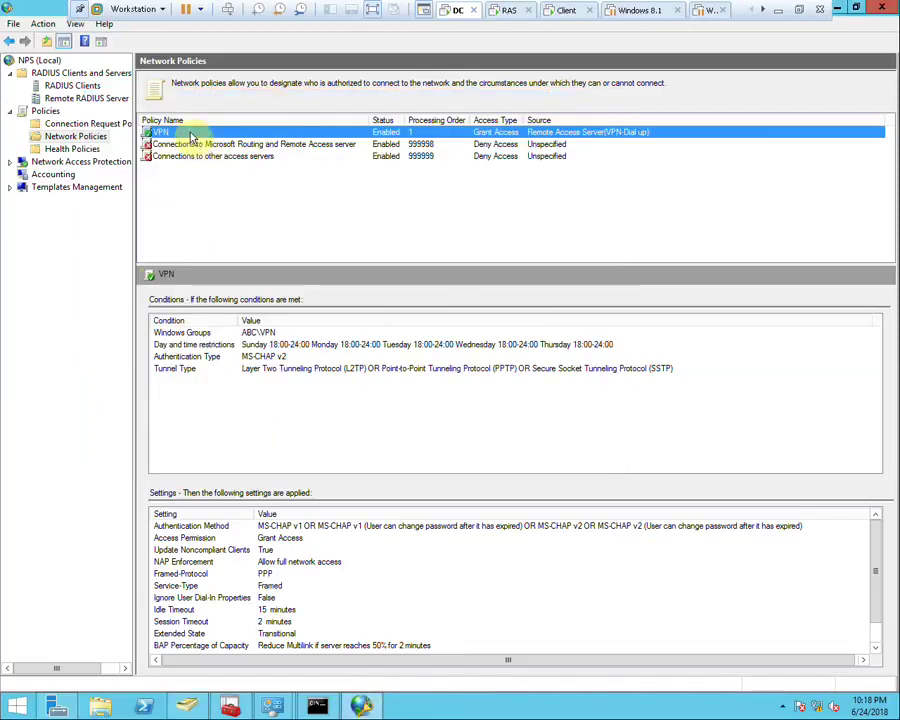
{"action": "right_click", "coordinate": [192, 136]}
{"action": "left_click", "coordinate": [364, 141]}
{"action": "double_click", "coordinate": [362, 134]}
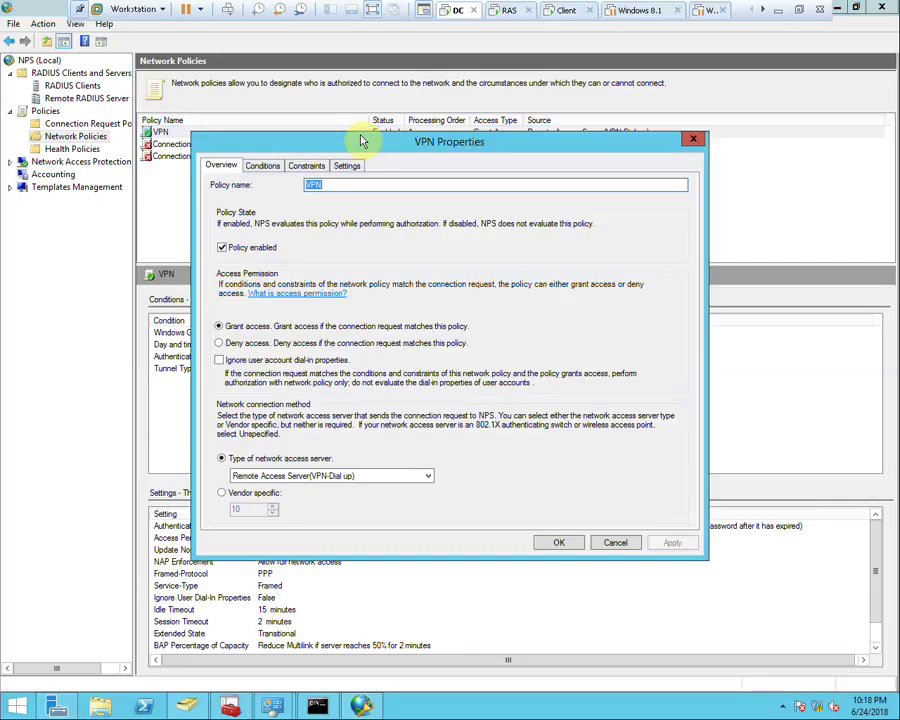
{"action": "left_click", "coordinate": [265, 168]}
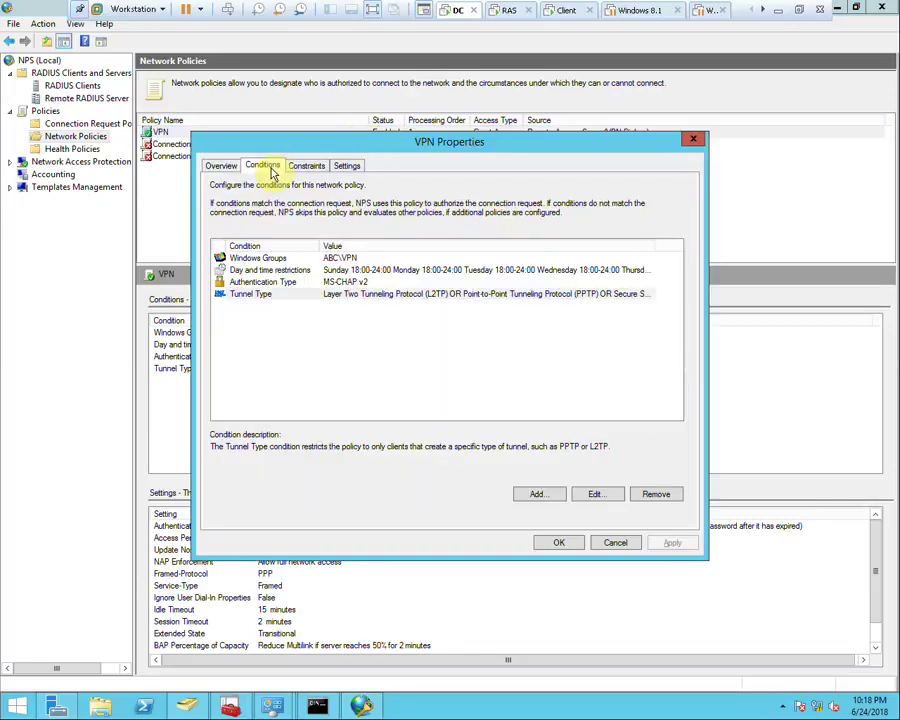
{"action": "double_click", "coordinate": [252, 271]}
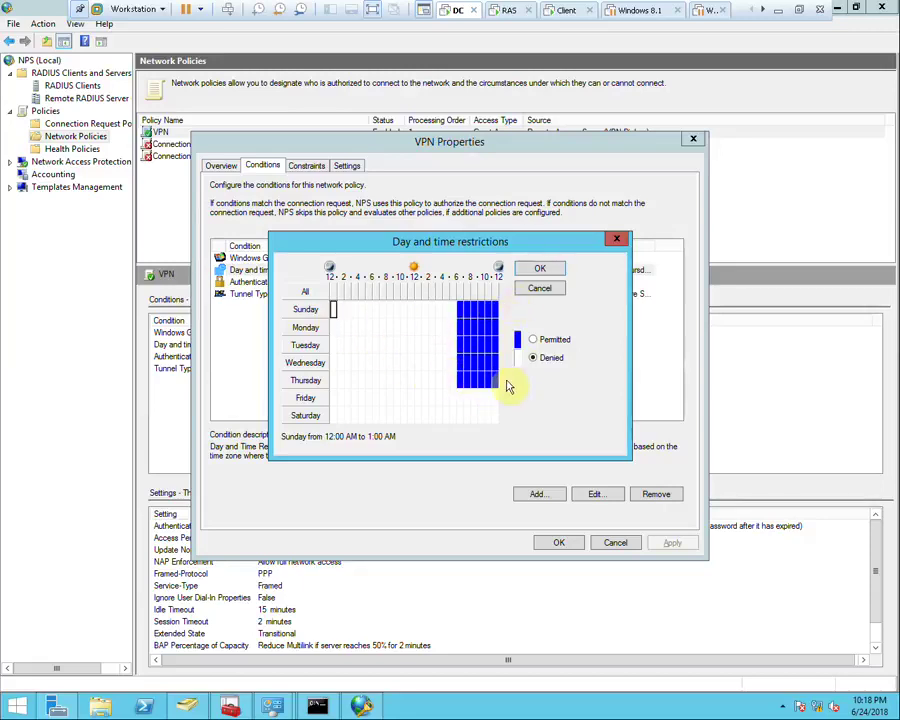
{"action": "left_click", "coordinate": [617, 238]}
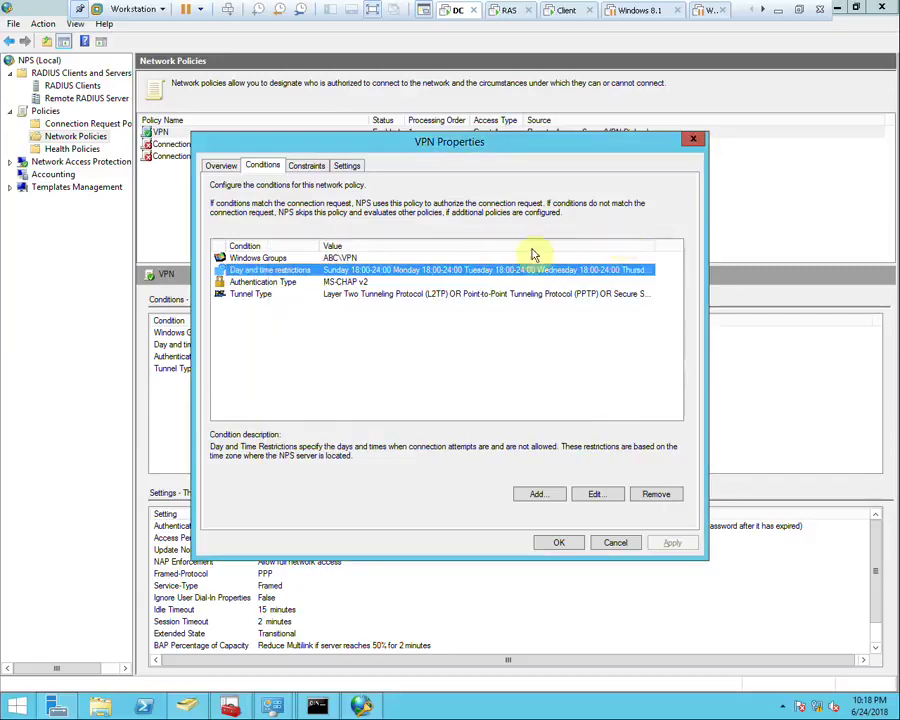
{"action": "double_click", "coordinate": [289, 258]}
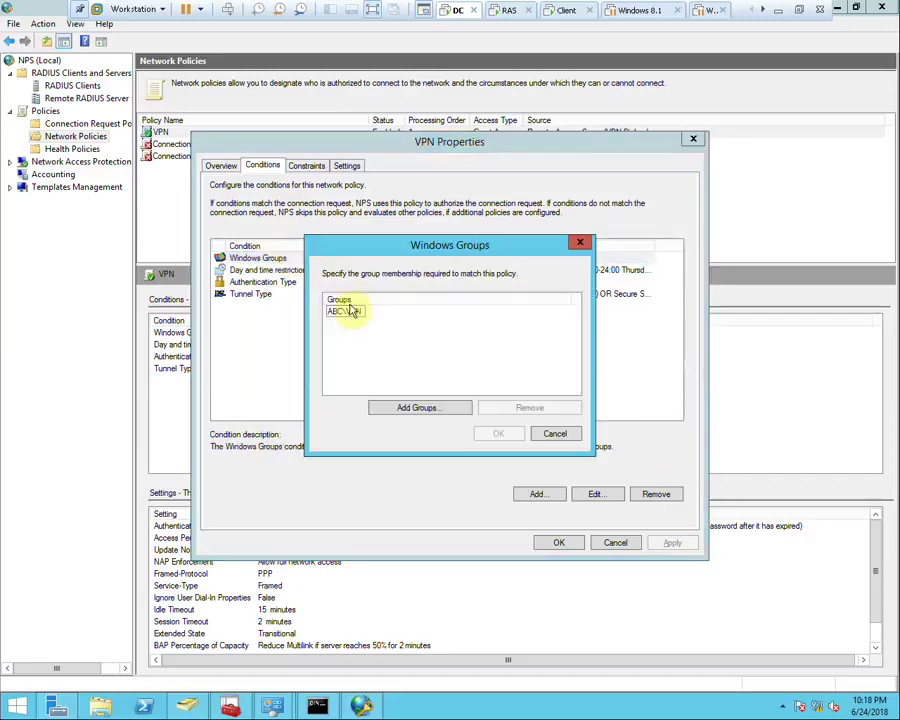
{"action": "left_click", "coordinate": [556, 435]}
{"action": "left_click", "coordinate": [328, 285]}
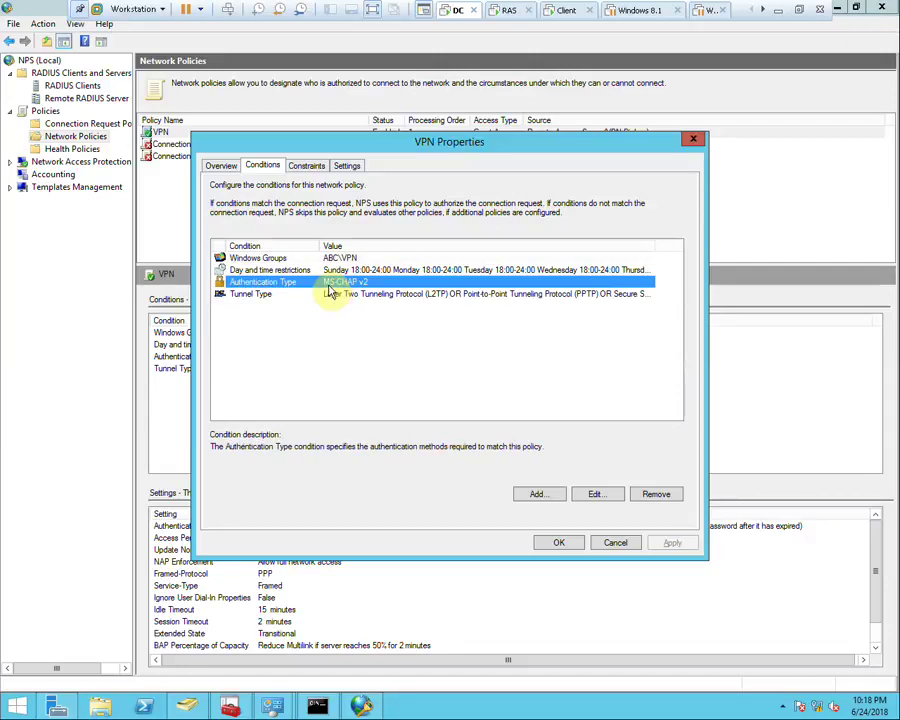
{"action": "double_click", "coordinate": [346, 295]}
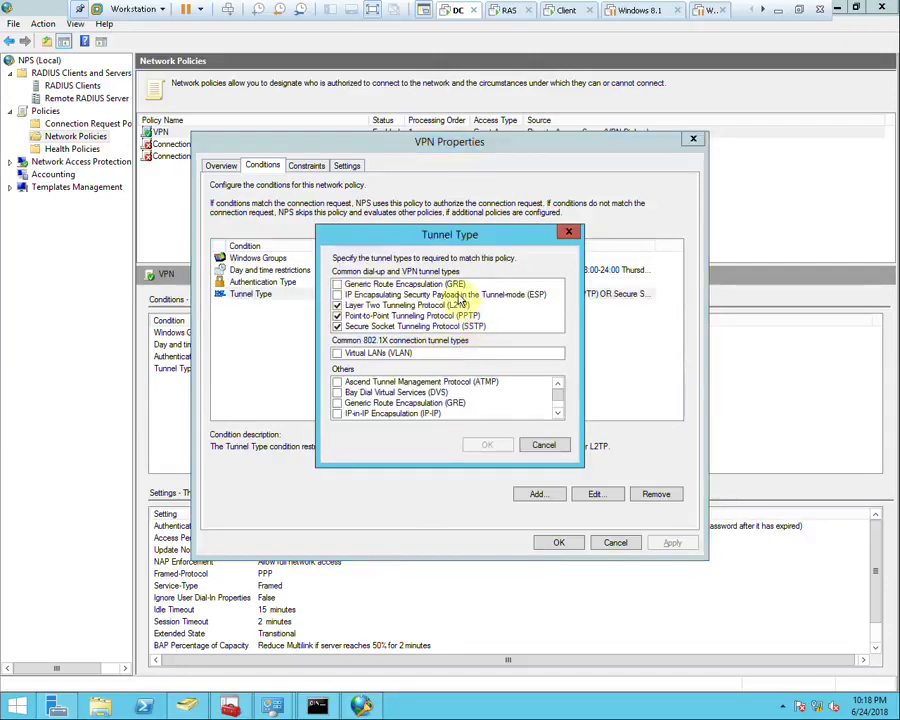
{"action": "left_click", "coordinate": [543, 445]}
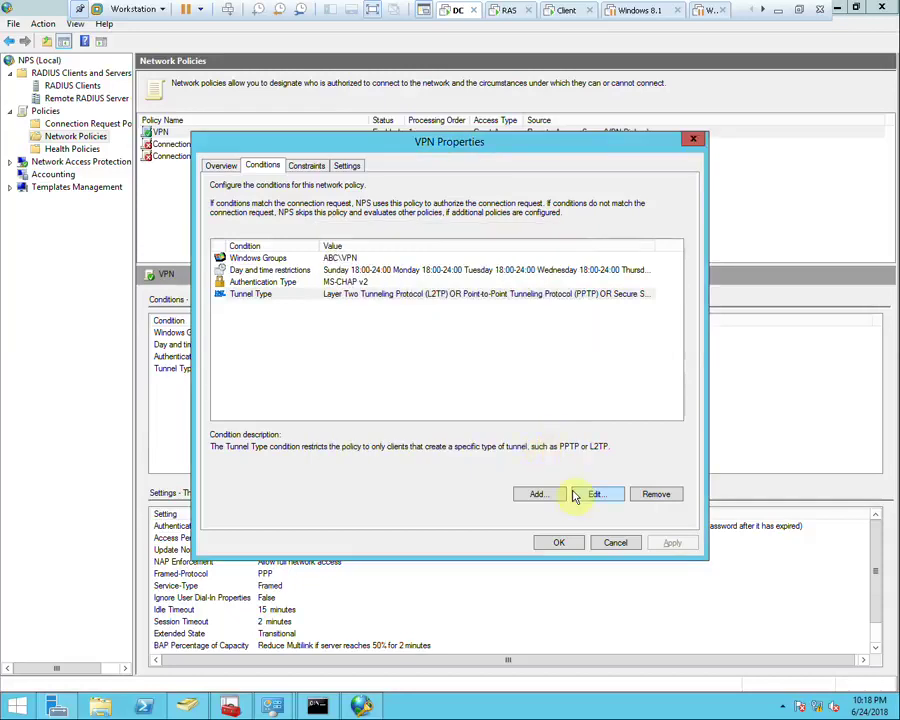
Review the VPN policy's constraints: idle and session timeouts, Called Station ID, day/time, NAS Port Type
{"action": "left_click", "coordinate": [300, 167]}
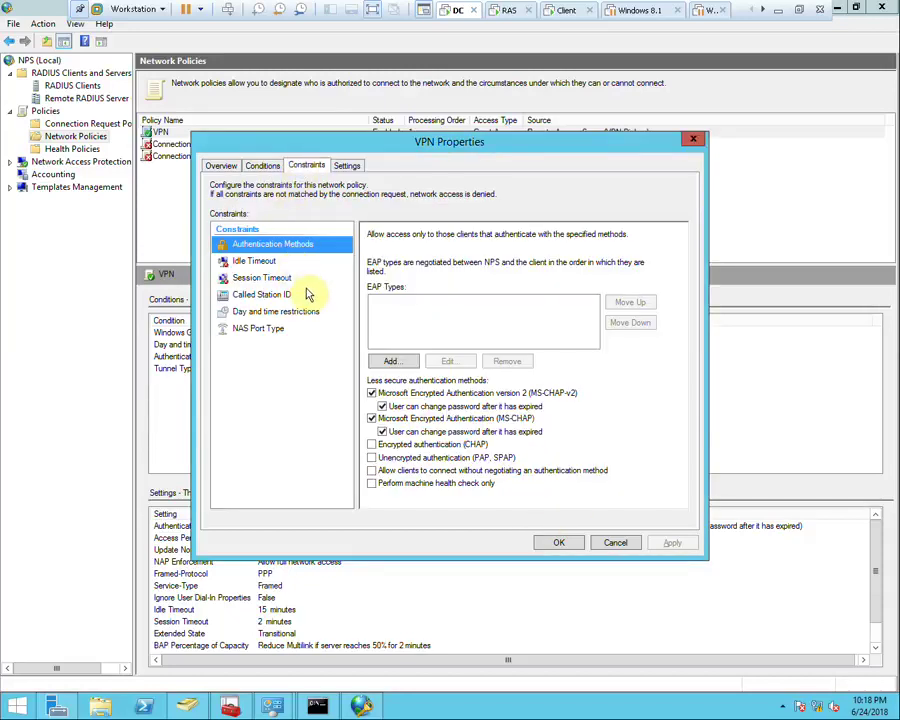
{"action": "left_click", "coordinate": [265, 262]}
{"action": "left_click", "coordinate": [252, 278]}
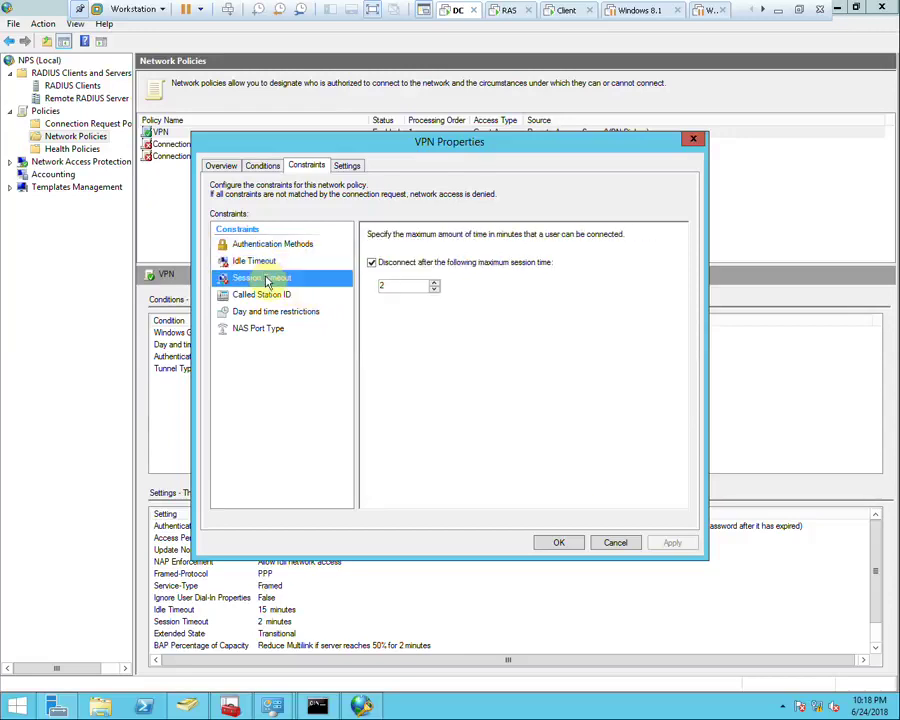
{"action": "left_click", "coordinate": [260, 295]}
{"action": "left_click", "coordinate": [265, 312]}
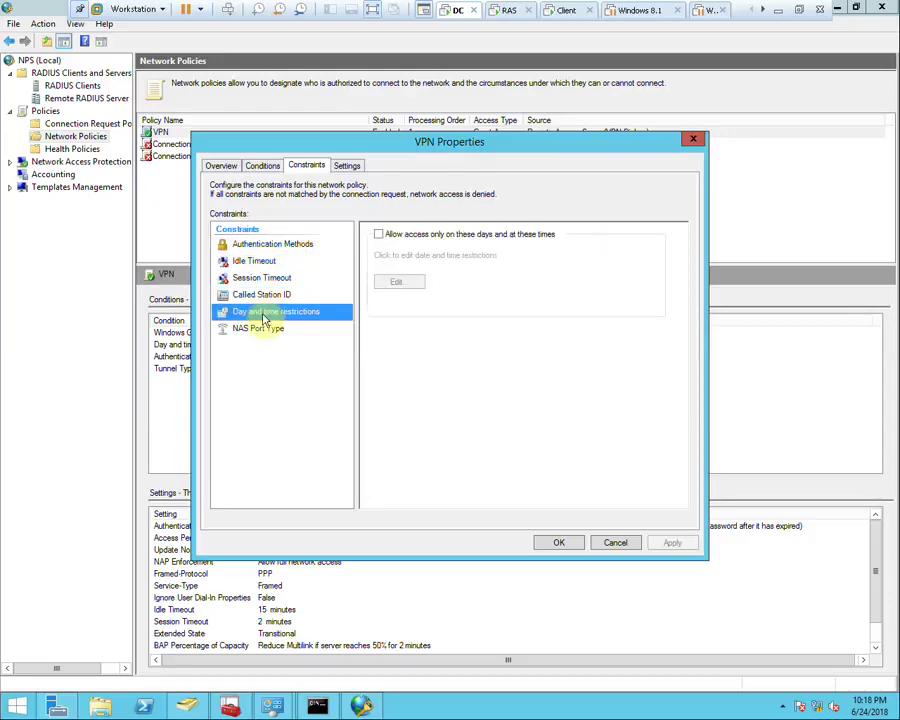
{"action": "left_click", "coordinate": [257, 328]}
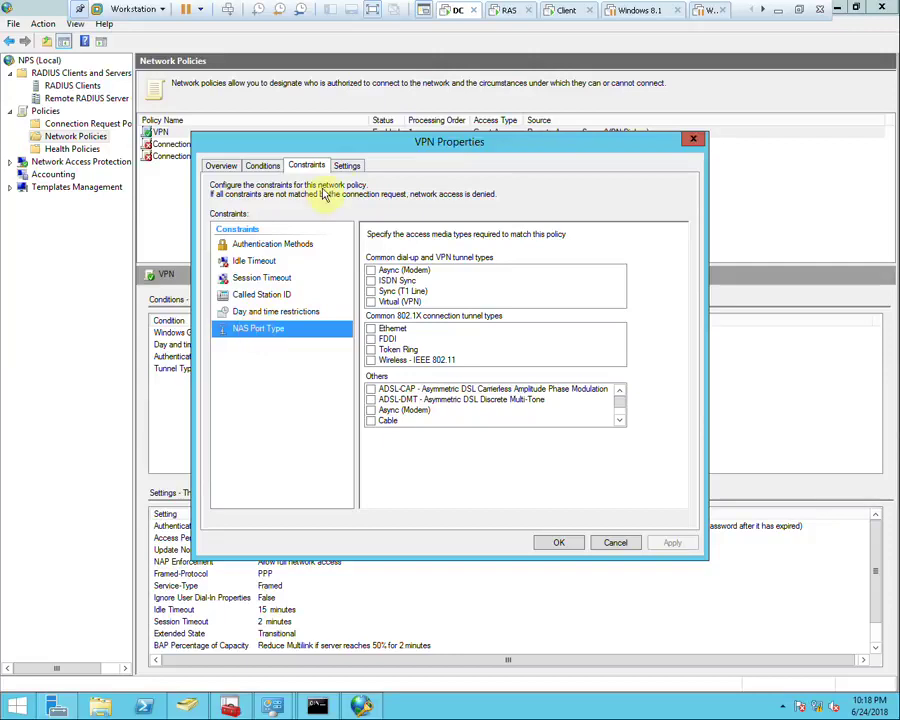
Set the policy's Extended State to Infected, review the remaining settings, and apply
{"action": "left_click", "coordinate": [348, 166]}
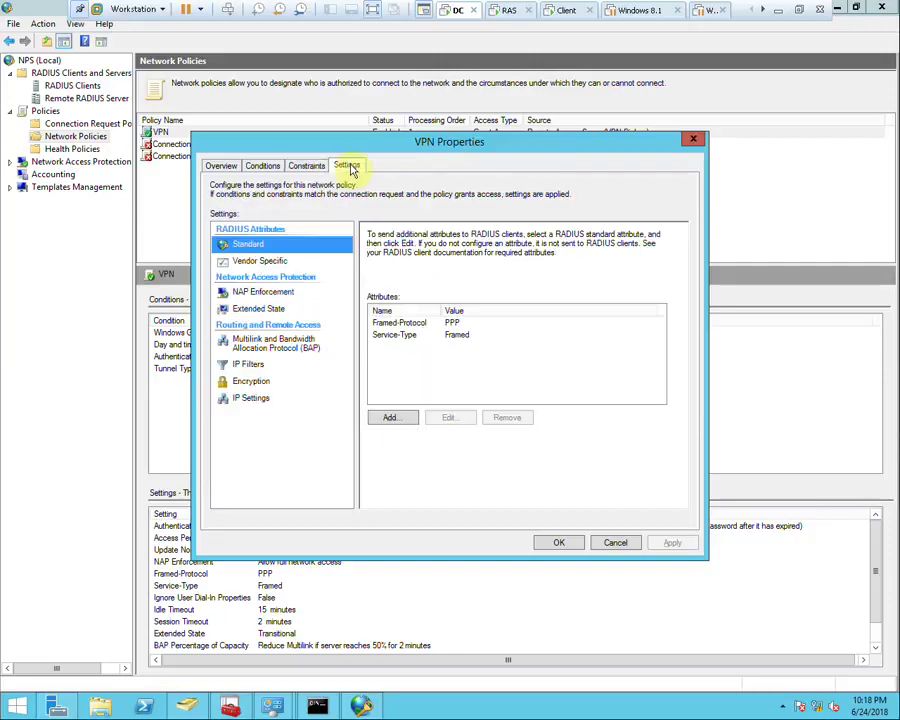
{"action": "left_click", "coordinate": [262, 260]}
{"action": "left_click", "coordinate": [267, 295]}
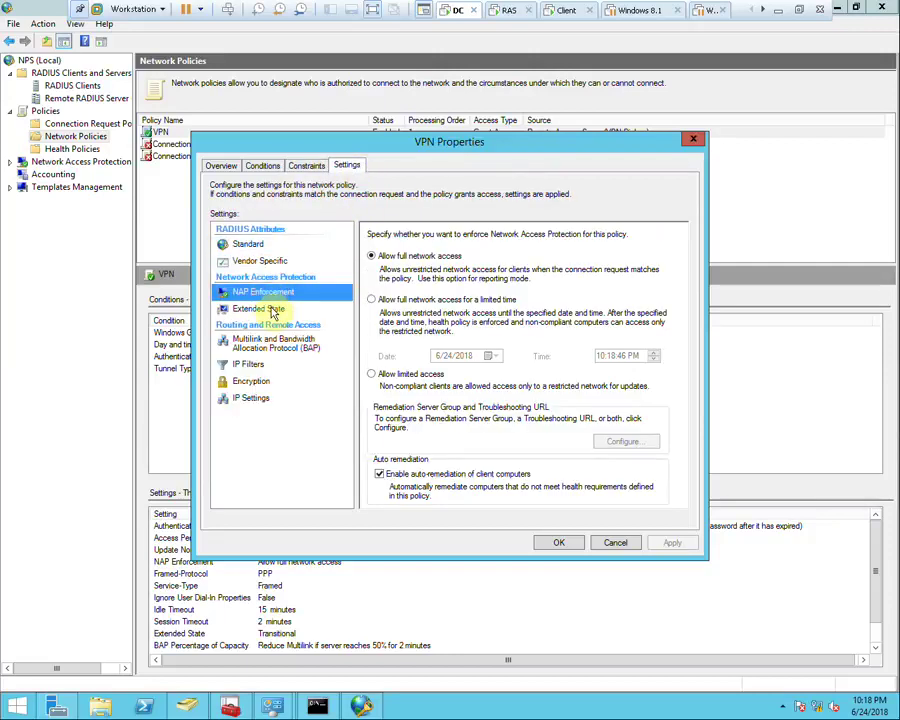
{"action": "left_click", "coordinate": [278, 308]}
{"action": "left_click", "coordinate": [376, 260]}
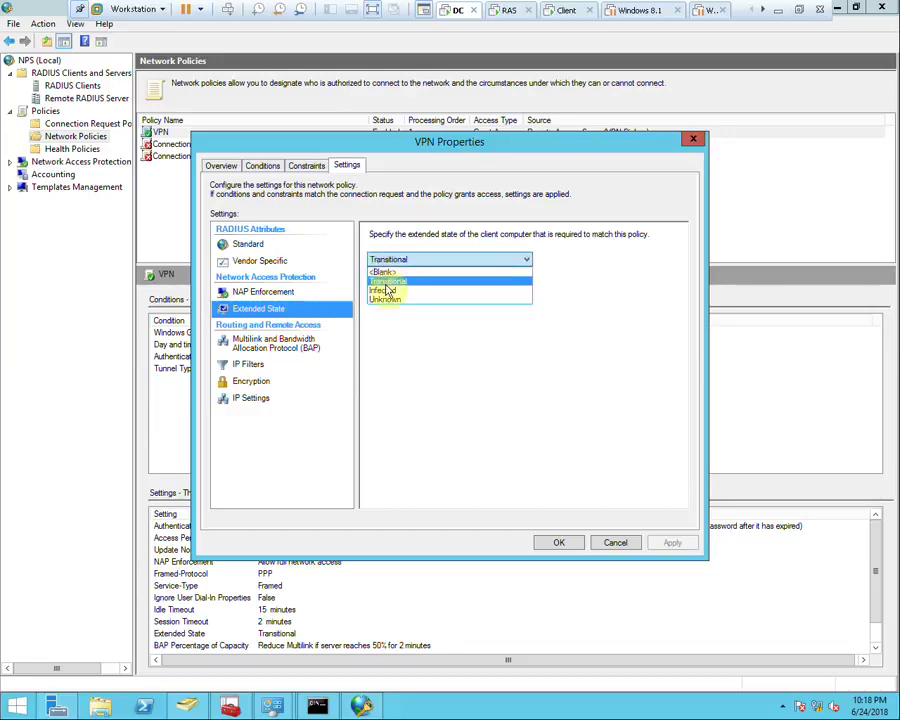
{"action": "left_click", "coordinate": [385, 293]}
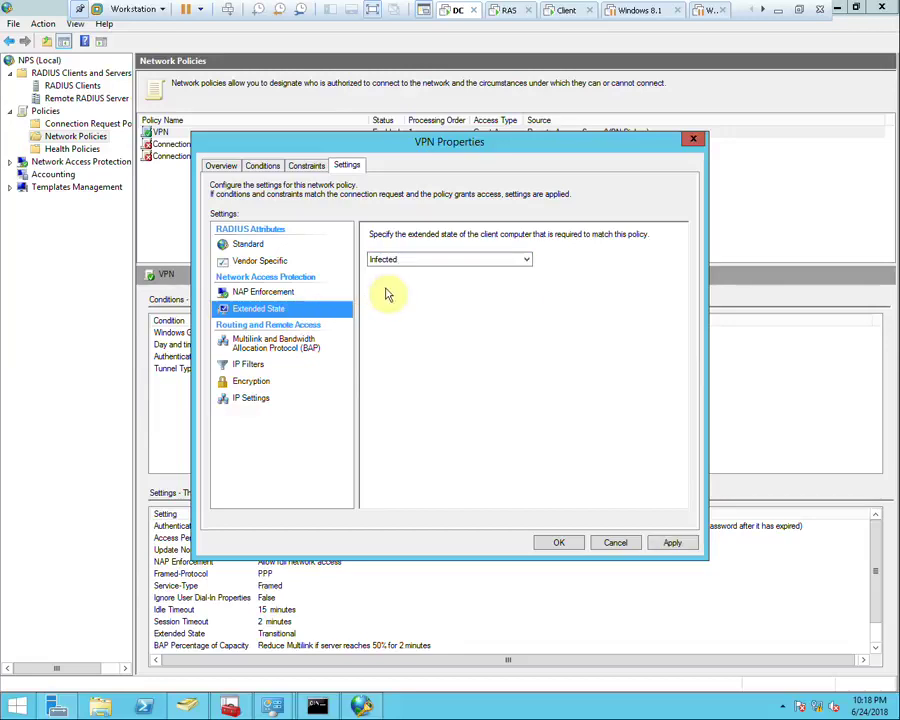
{"action": "left_click", "coordinate": [252, 344]}
{"action": "left_click", "coordinate": [249, 366]}
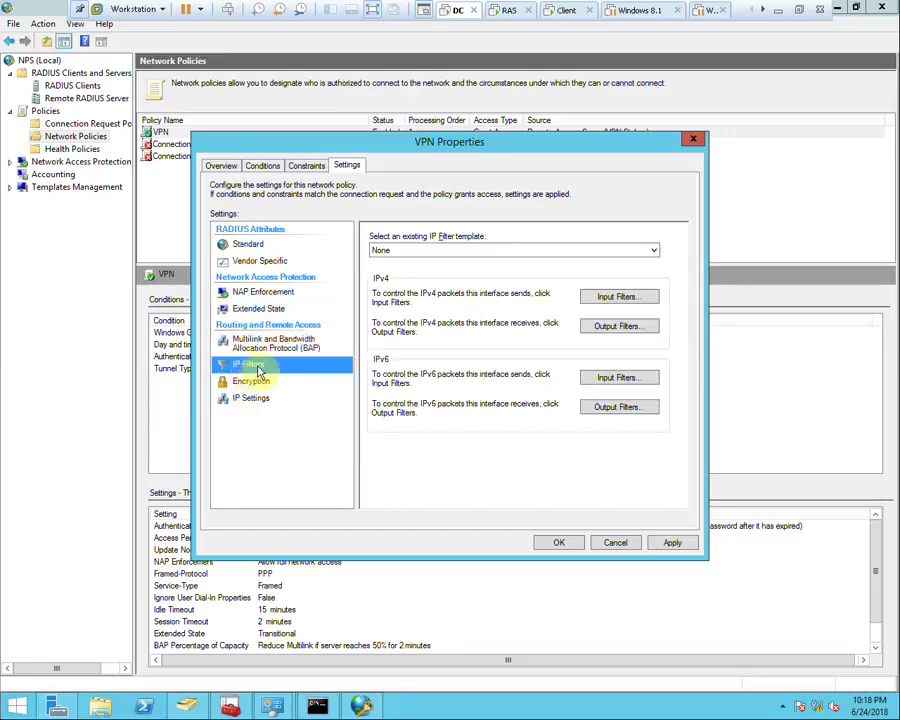
{"action": "left_click", "coordinate": [244, 384]}
{"action": "left_click", "coordinate": [249, 400]}
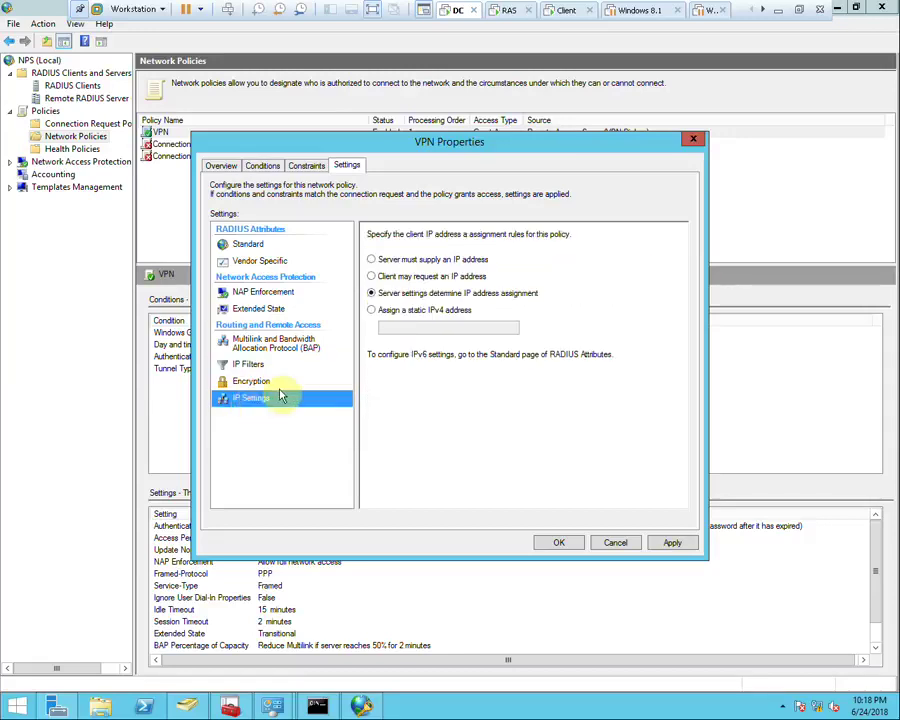
{"action": "left_click", "coordinate": [672, 542]}
Retry the ABC VPN connection on the Windows 7 client and dismiss the error
{"action": "left_click", "coordinate": [567, 11]}
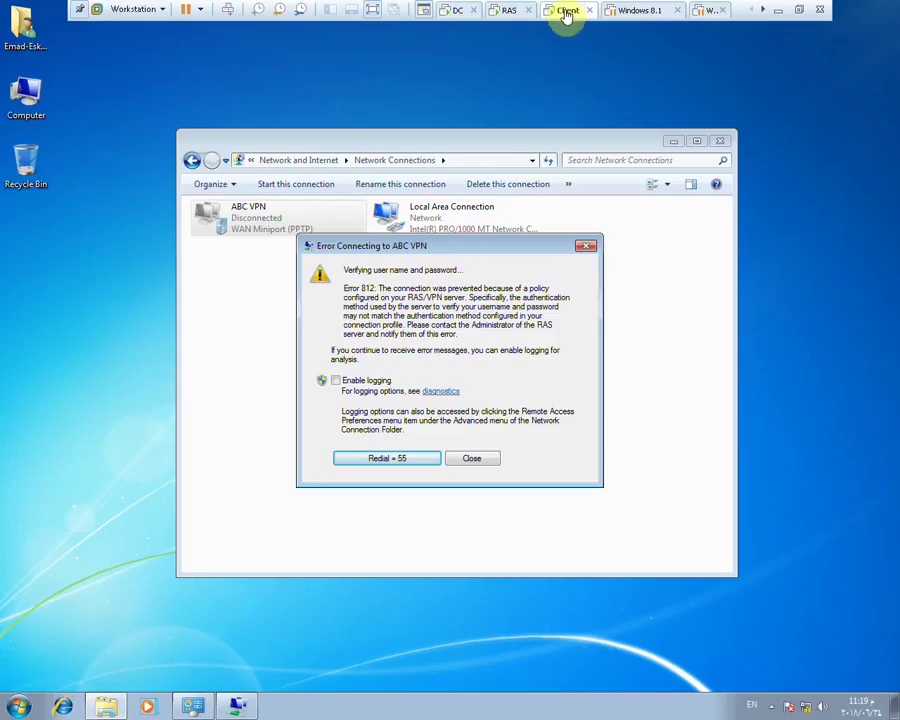
{"action": "left_click", "coordinate": [428, 460]}
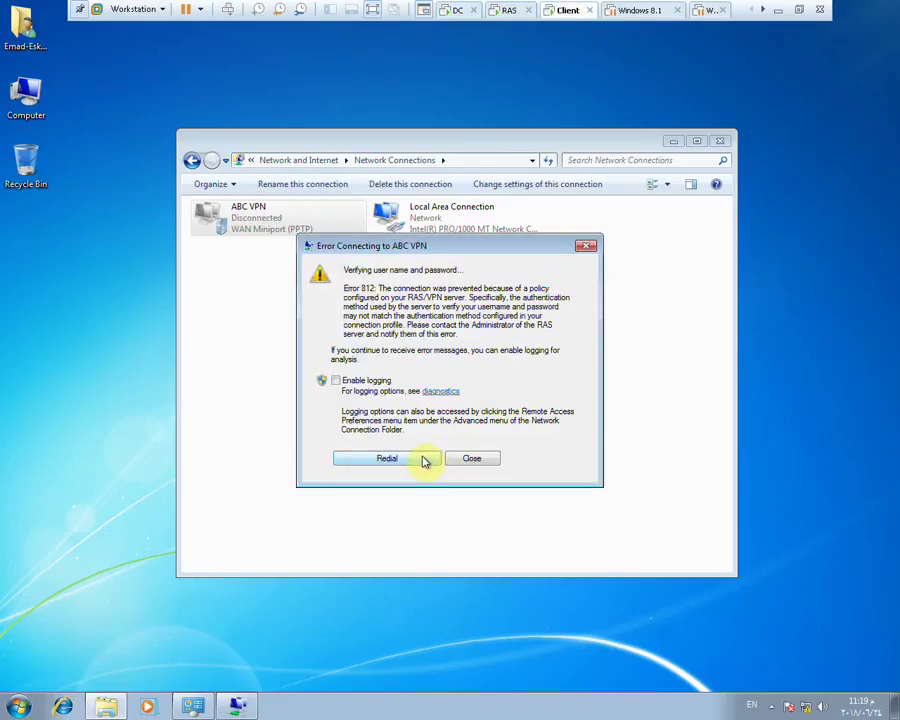
{"action": "left_click", "coordinate": [424, 461]}
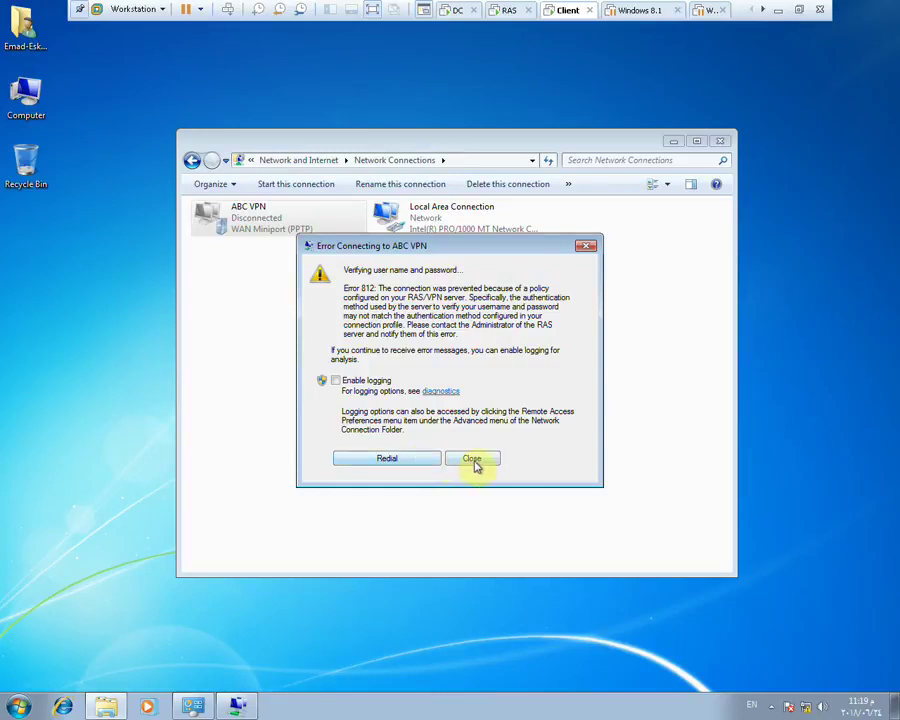
{"action": "left_click", "coordinate": [472, 460]}
Set ABC VPN's data encryption to Optional in its Security properties and save
{"action": "right_click", "coordinate": [239, 221]}
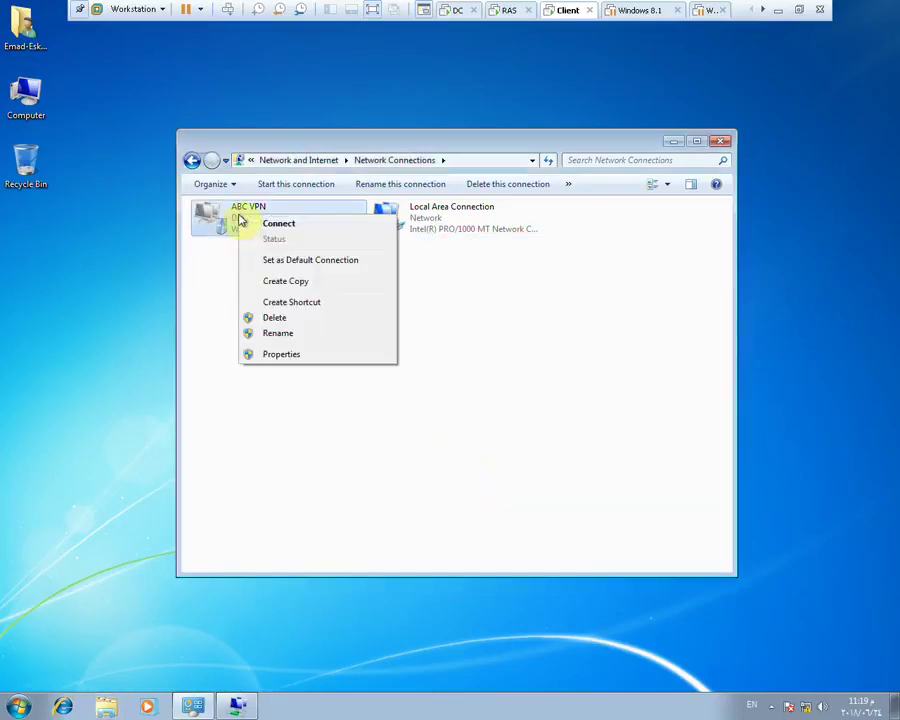
{"action": "left_click", "coordinate": [283, 354]}
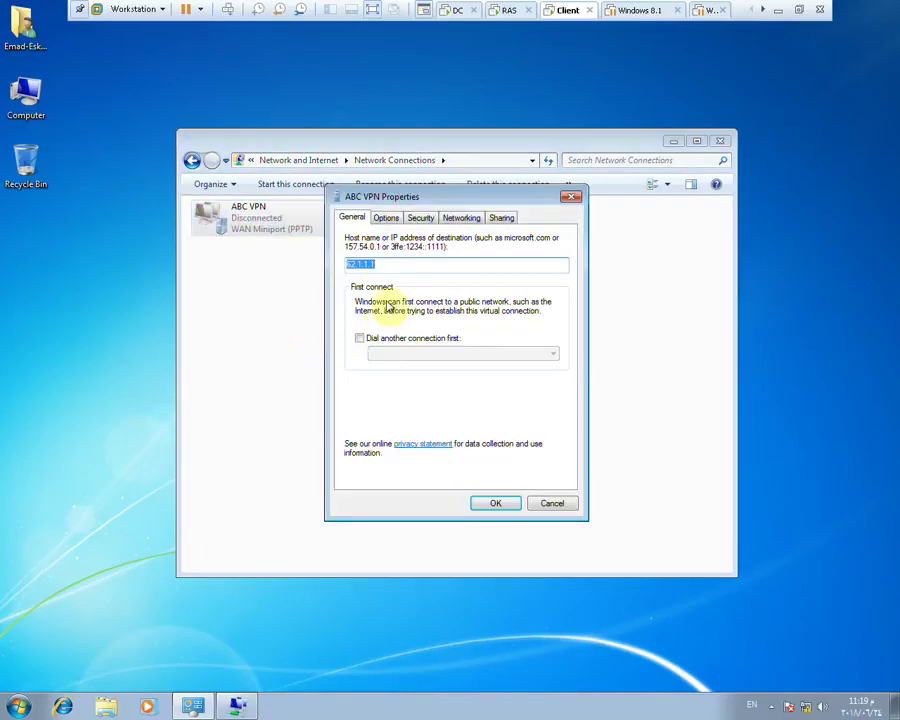
{"action": "left_click", "coordinate": [387, 220]}
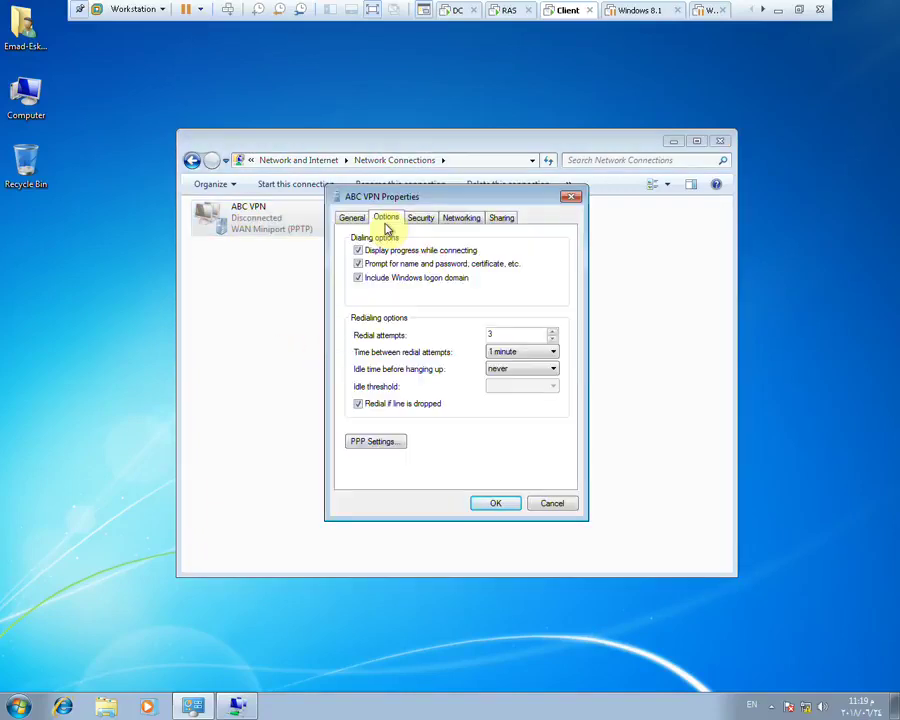
{"action": "left_click", "coordinate": [426, 220]}
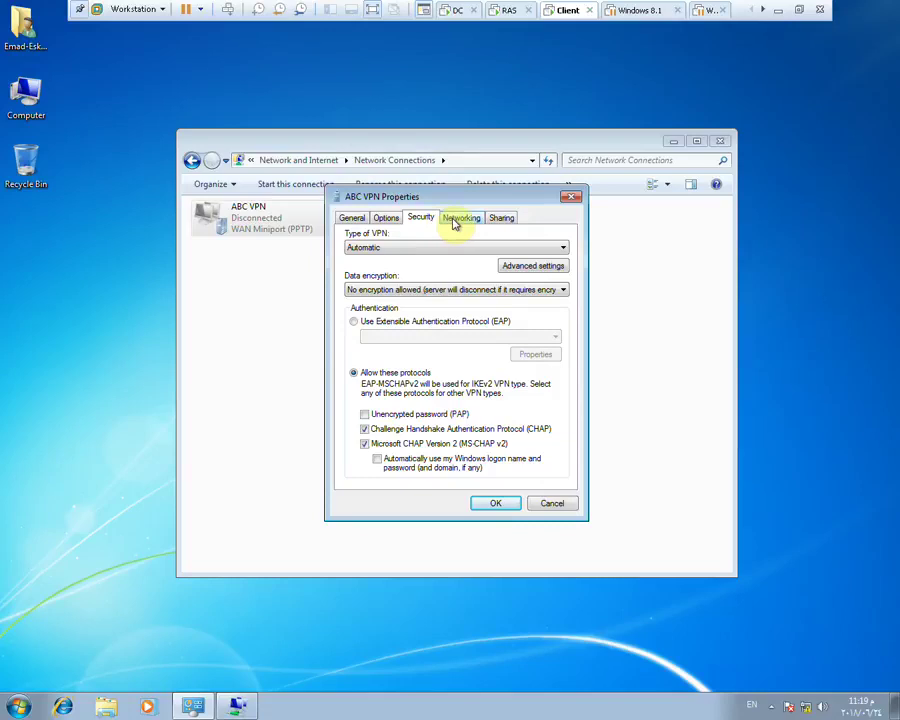
{"action": "left_click", "coordinate": [440, 290]}
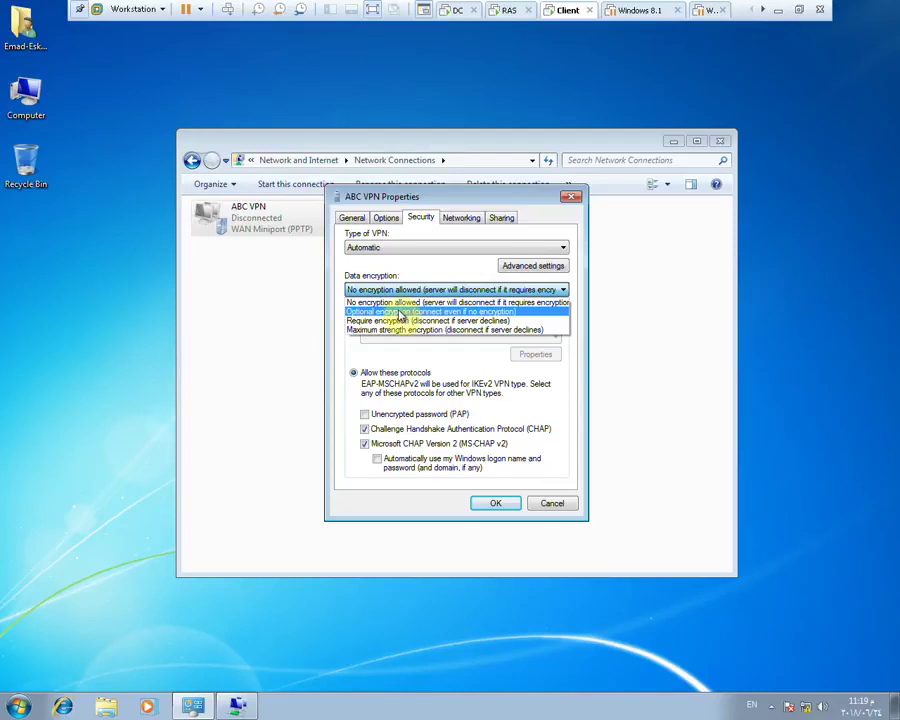
{"action": "left_click", "coordinate": [400, 316]}
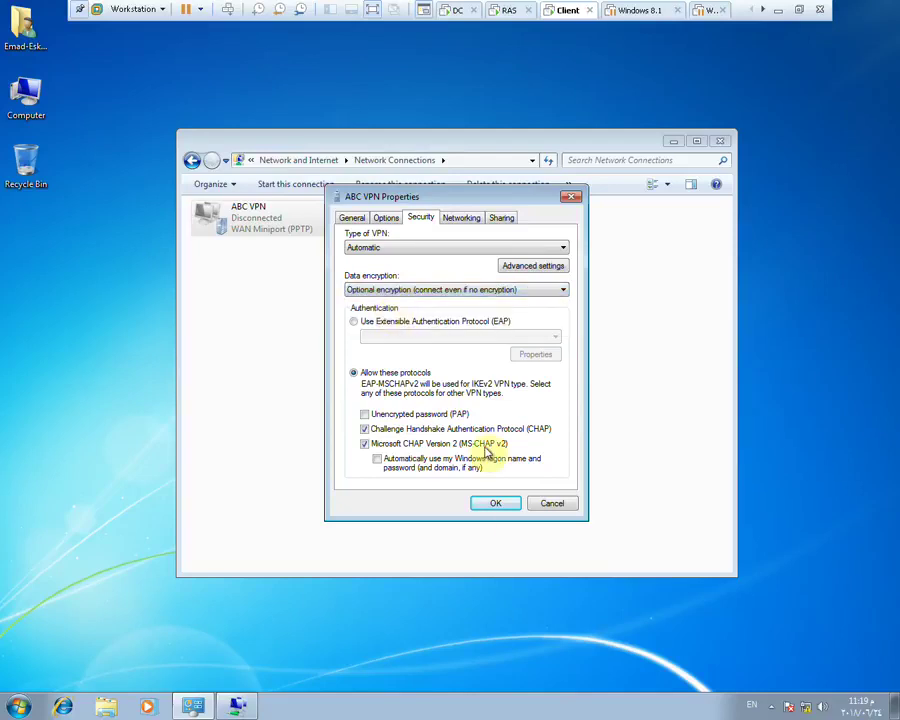
{"action": "left_click", "coordinate": [494, 503]}
Connect ABC VPN with the password and redial, set location to Work, close Error 812
{"action": "double_click", "coordinate": [229, 216]}
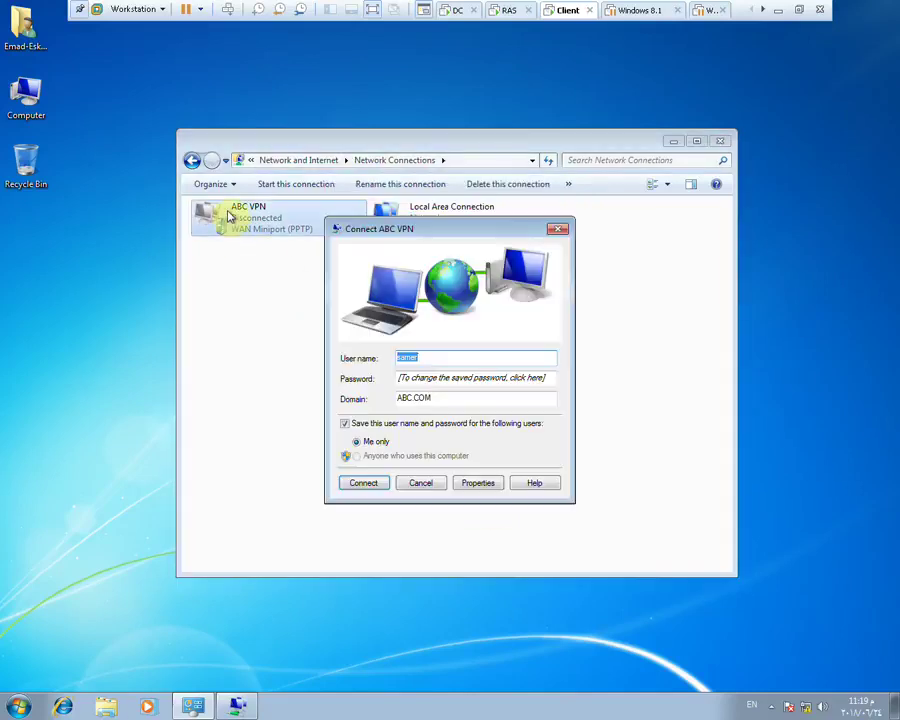
{"action": "left_click", "coordinate": [420, 377]}
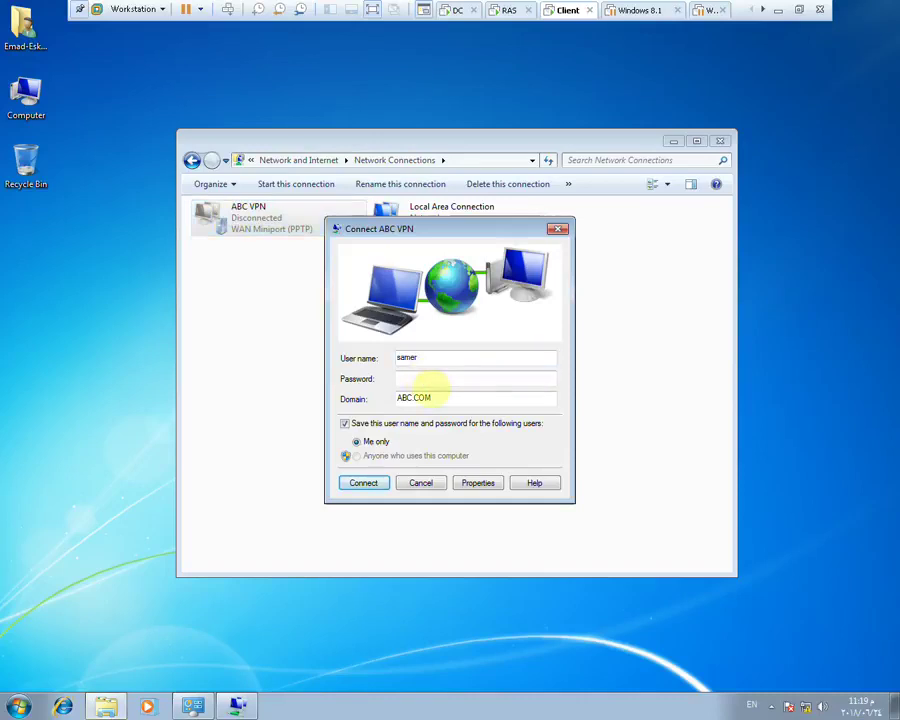
{"action": "key", "text": "Return"}
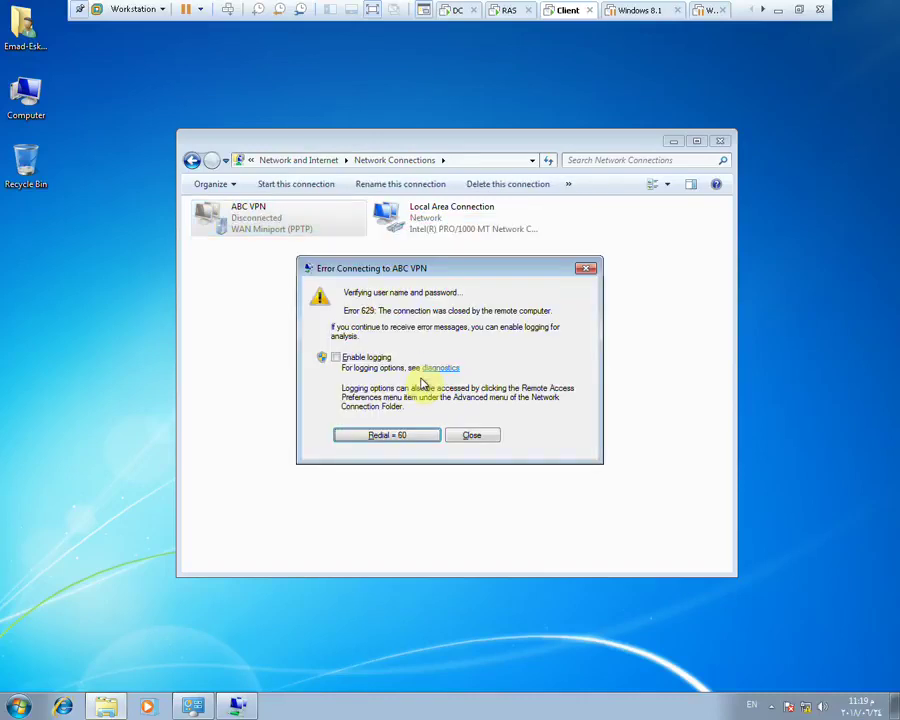
{"action": "left_click", "coordinate": [410, 436]}
{"action": "left_click", "coordinate": [466, 456]}
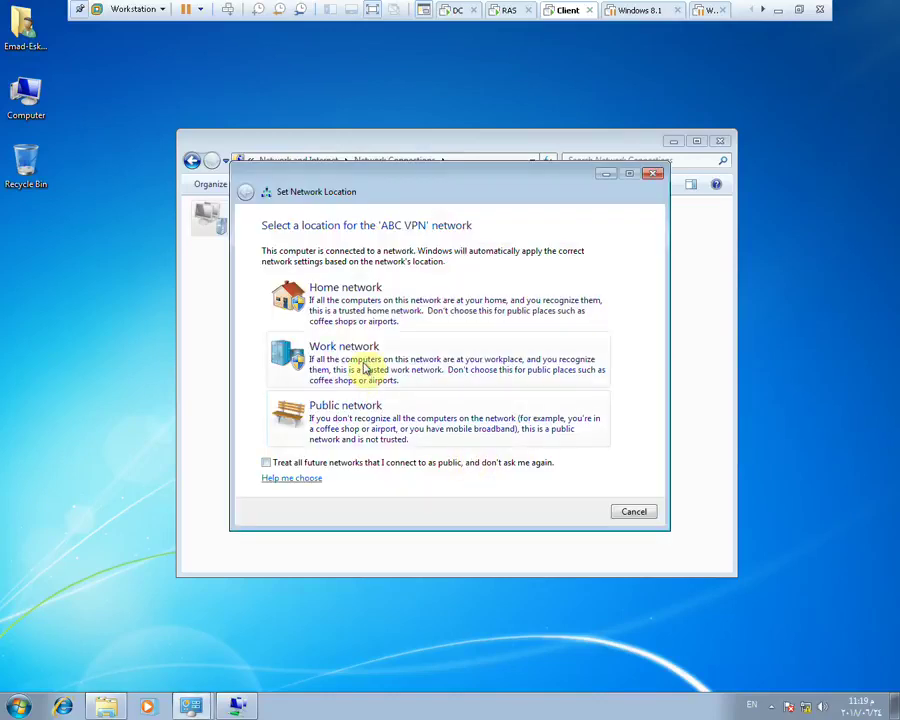
{"action": "left_click", "coordinate": [365, 369]}
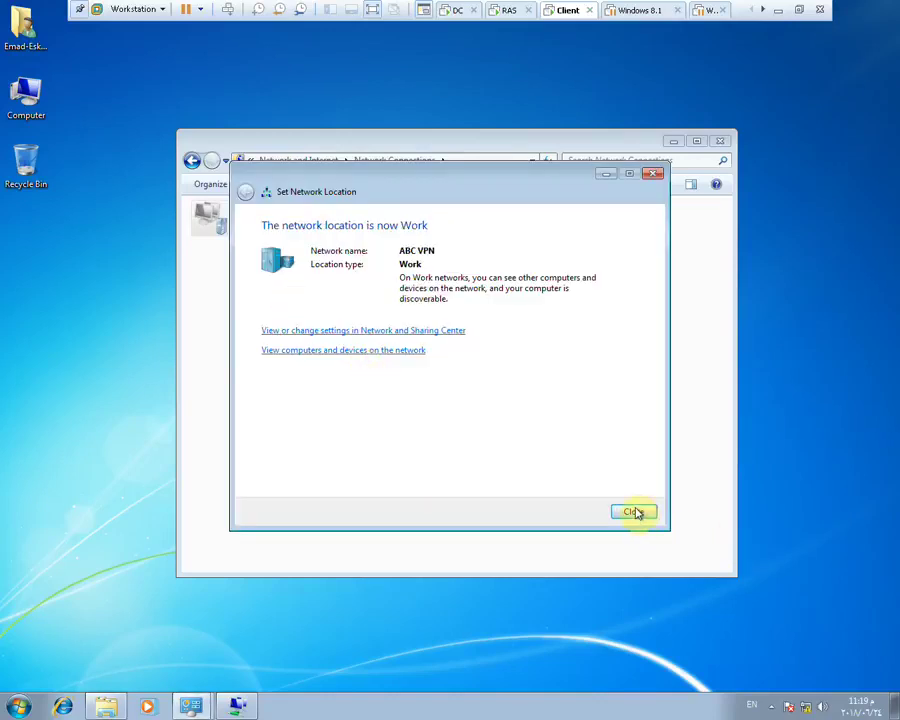
{"action": "left_click", "coordinate": [634, 511]}
{"action": "left_click", "coordinate": [468, 457]}
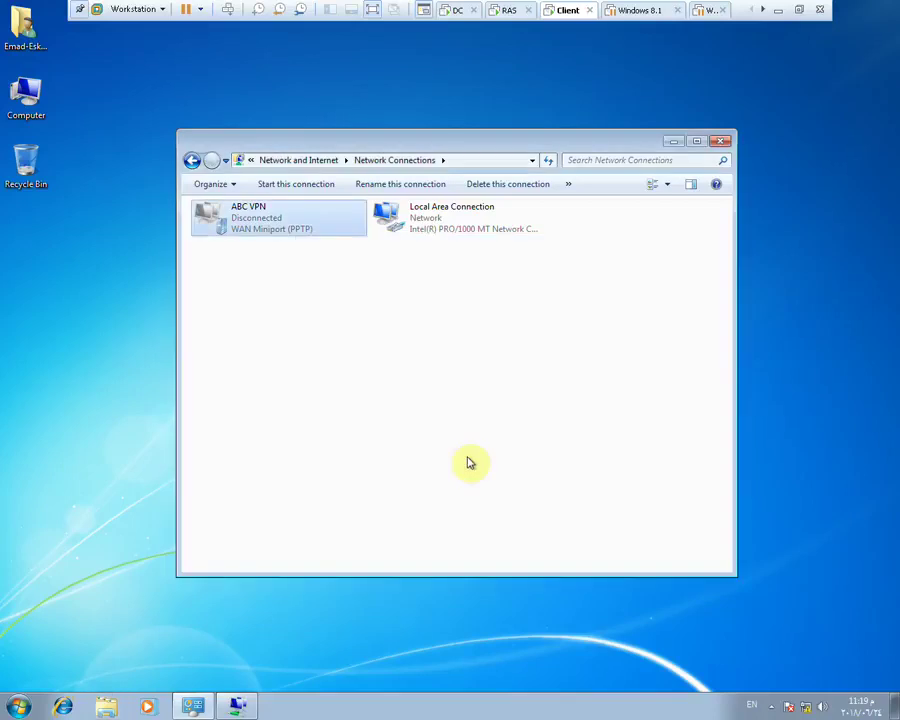
Check the Windows Firewall settings from the Network and Sharing Center
{"action": "right_click", "coordinate": [790, 705]}
{"action": "left_click", "coordinate": [800, 697]}
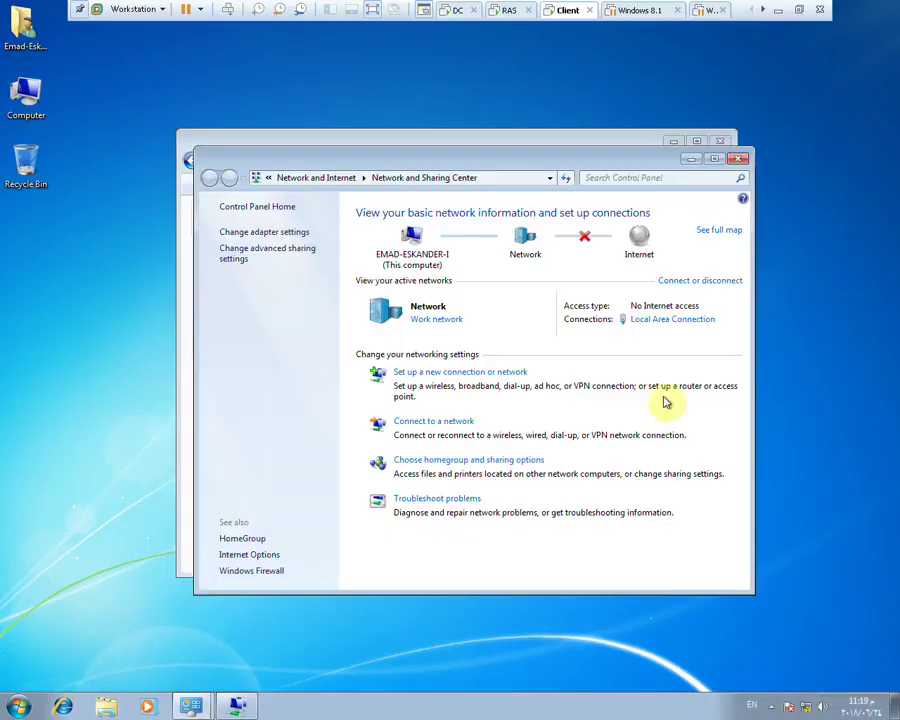
{"action": "left_click", "coordinate": [268, 578]}
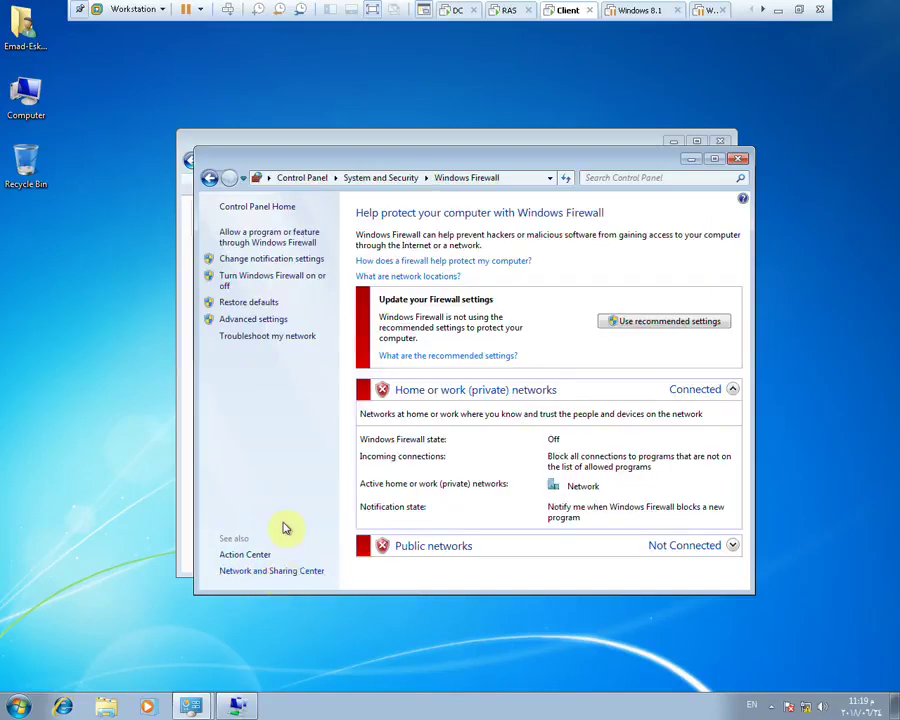
{"action": "left_click", "coordinate": [737, 161]}
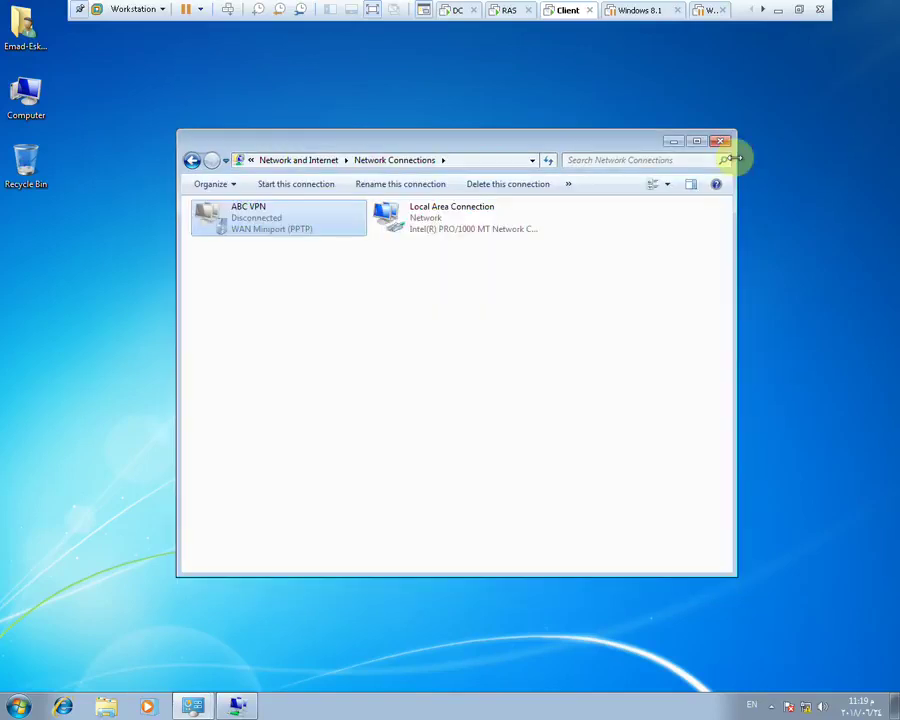
Try connecting ABC VPN once more, then switch to the RAS virtual machine
{"action": "right_click", "coordinate": [228, 220]}
{"action": "left_click", "coordinate": [254, 236]}
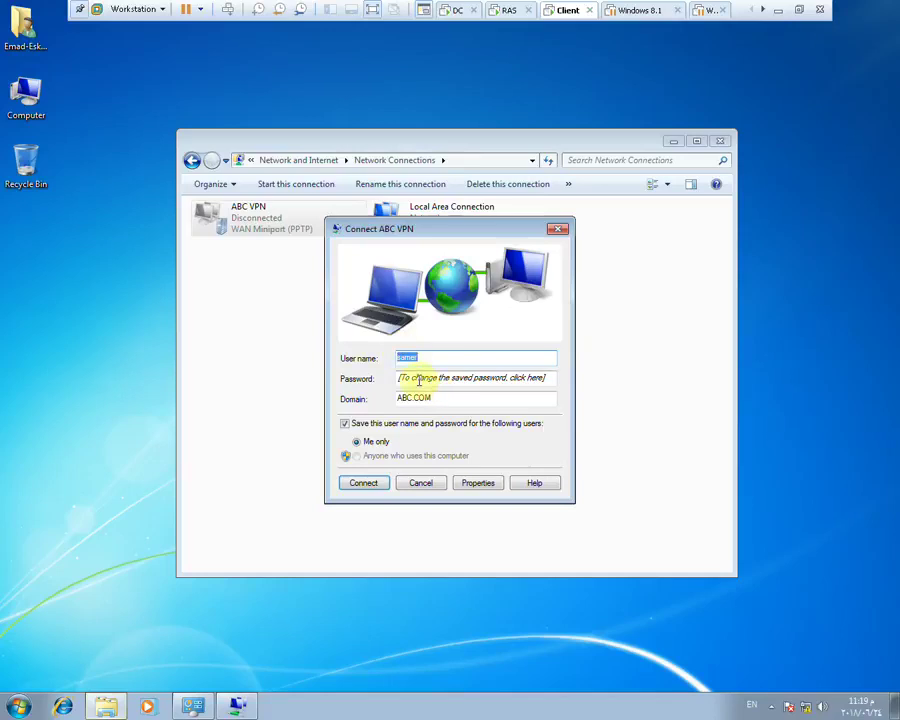
{"action": "left_click", "coordinate": [418, 379]}
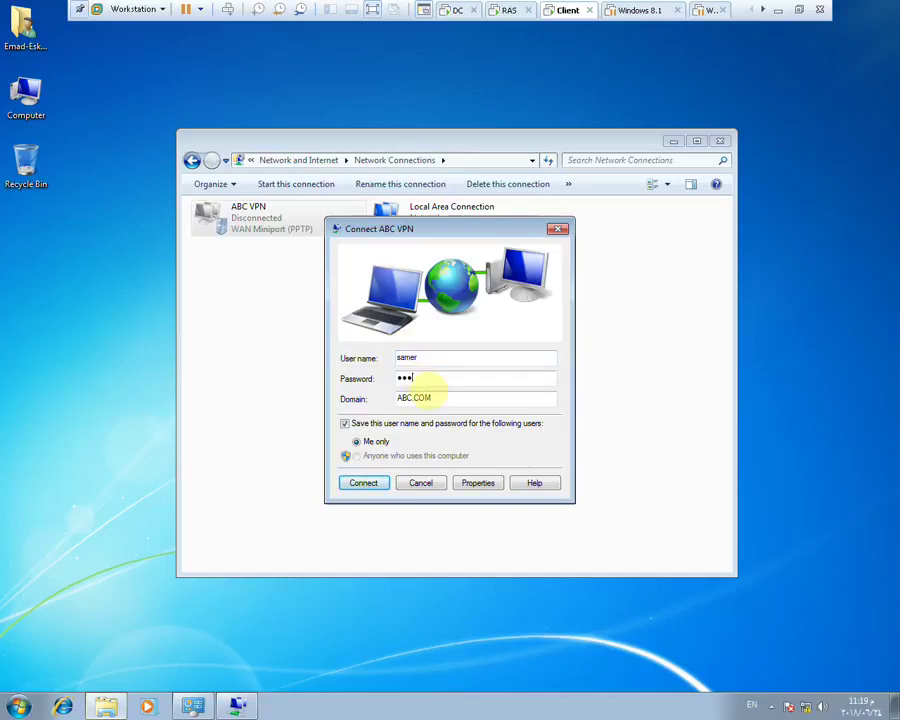
{"action": "key", "text": "Return"}
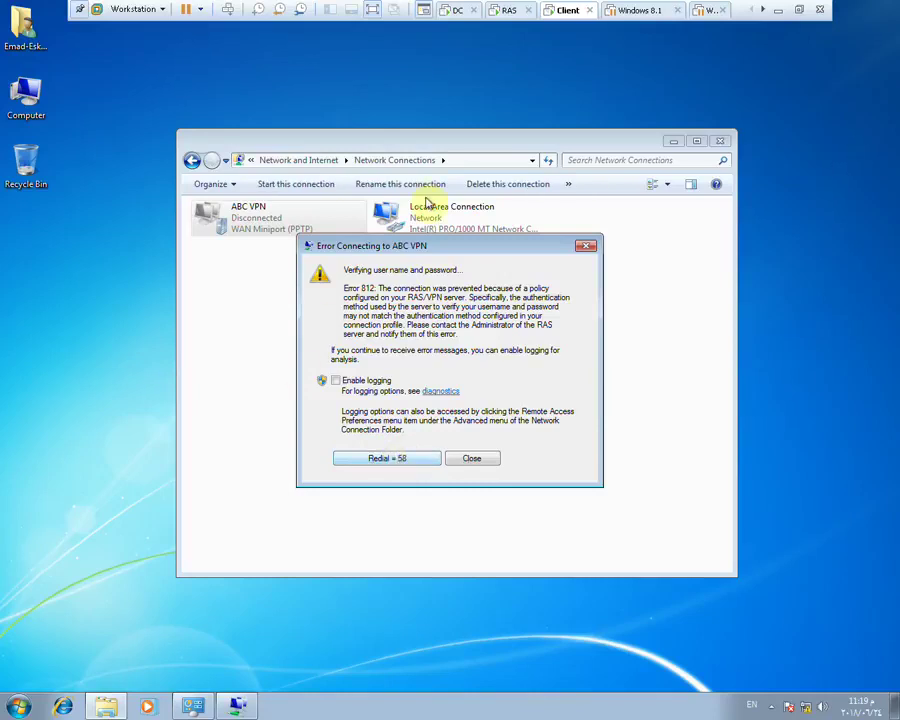
{"action": "left_click", "coordinate": [505, 18]}
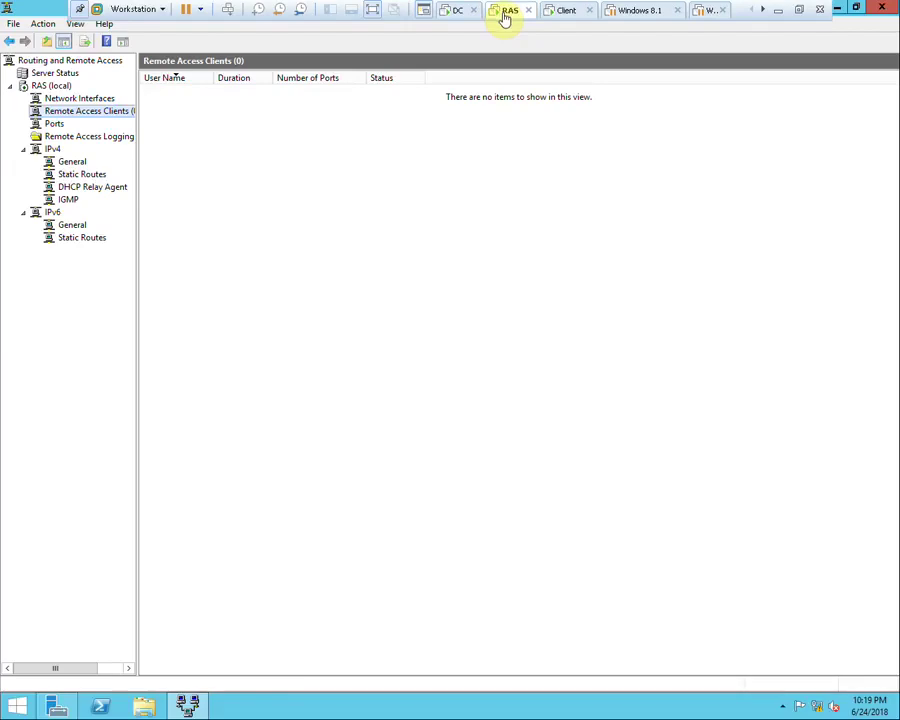
On the DC, give the VPN user's Dial-in permission Allow access, apply, and return to the client
{"action": "left_click", "coordinate": [457, 13]}
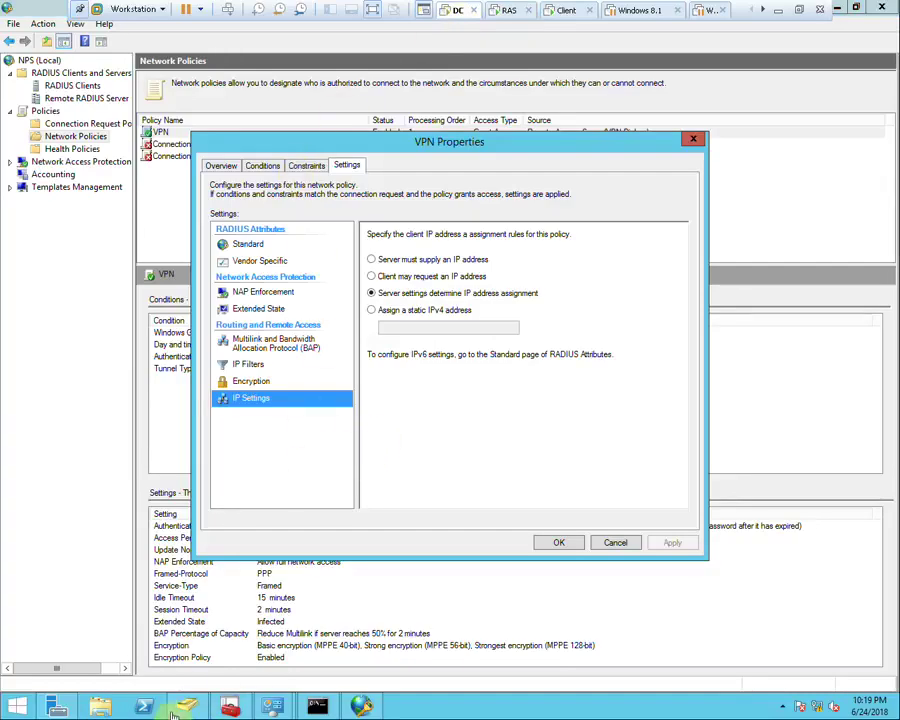
{"action": "key", "text": "alt+Tab"}
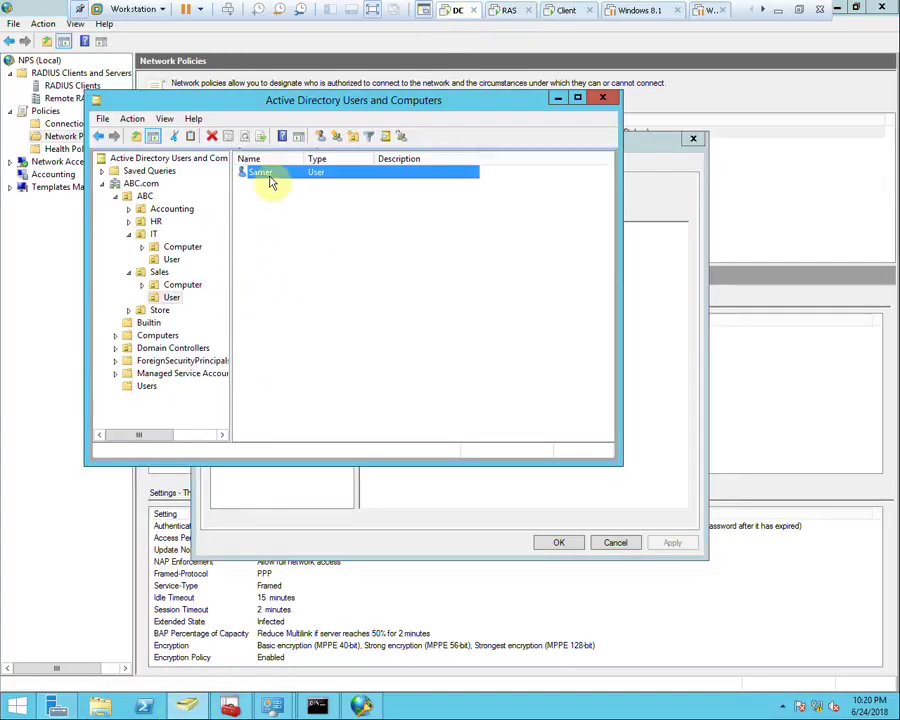
{"action": "double_click", "coordinate": [266, 174]}
{"action": "left_click", "coordinate": [315, 119]}
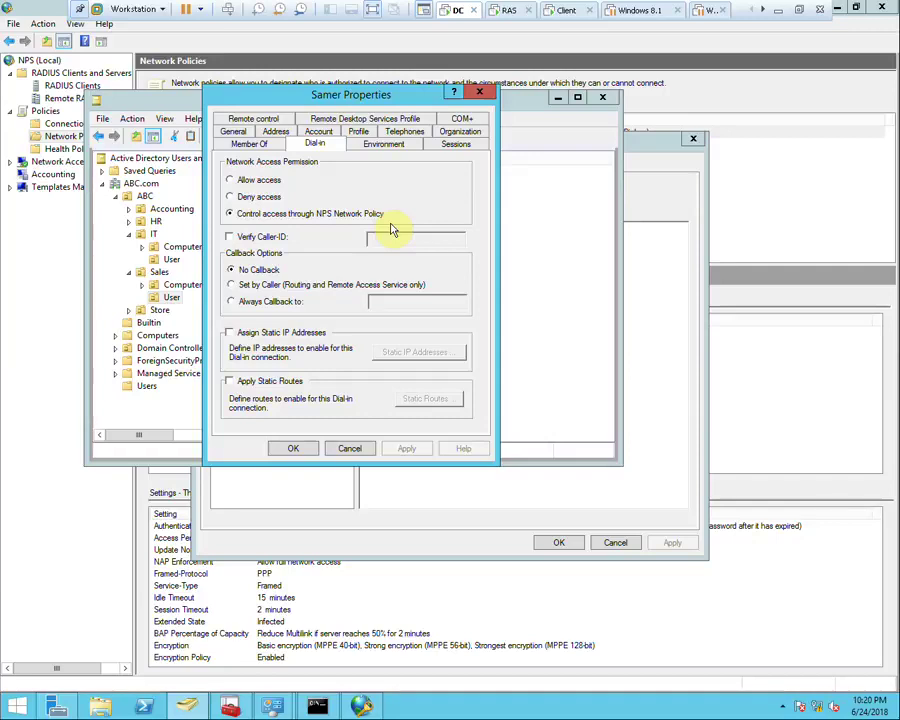
{"action": "left_click", "coordinate": [262, 182]}
{"action": "left_click", "coordinate": [407, 448]}
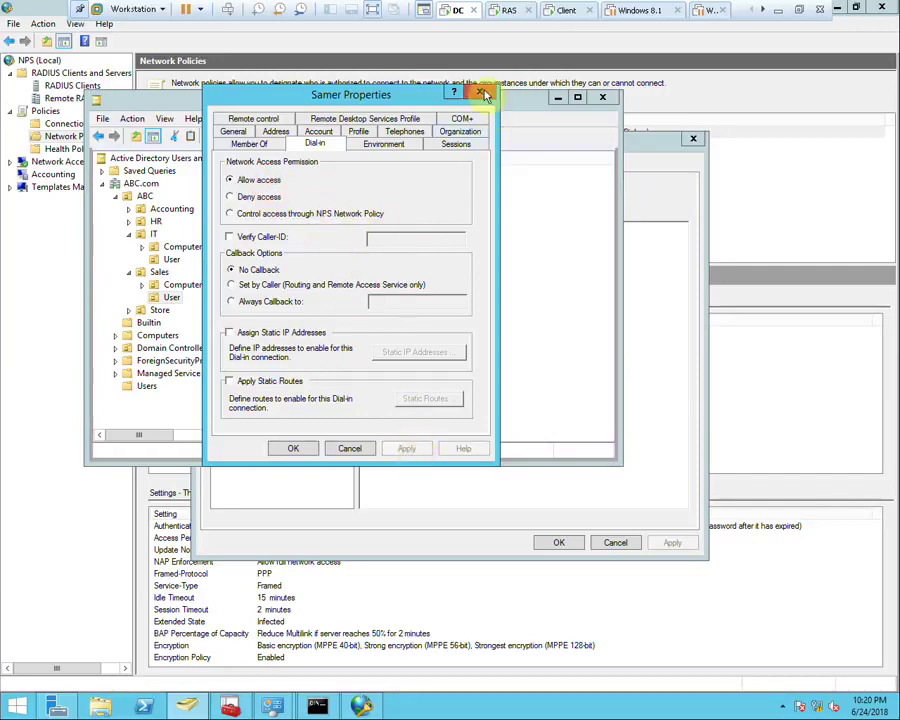
{"action": "left_click", "coordinate": [566, 12]}
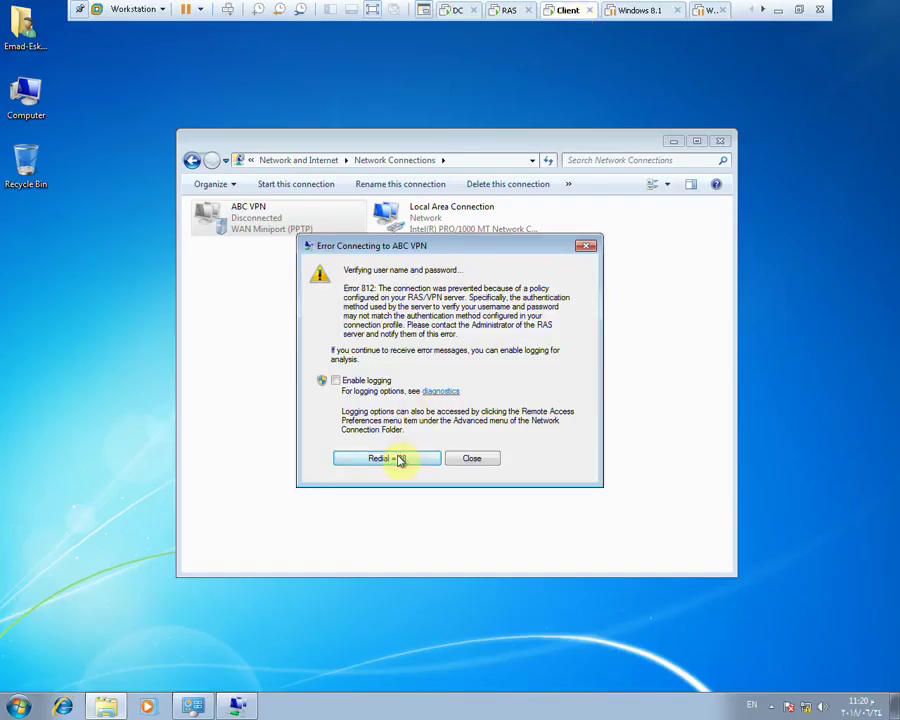
Redial ABC VPN on the client, then go to the DC through the RAS machine
{"action": "left_click", "coordinate": [399, 459]}
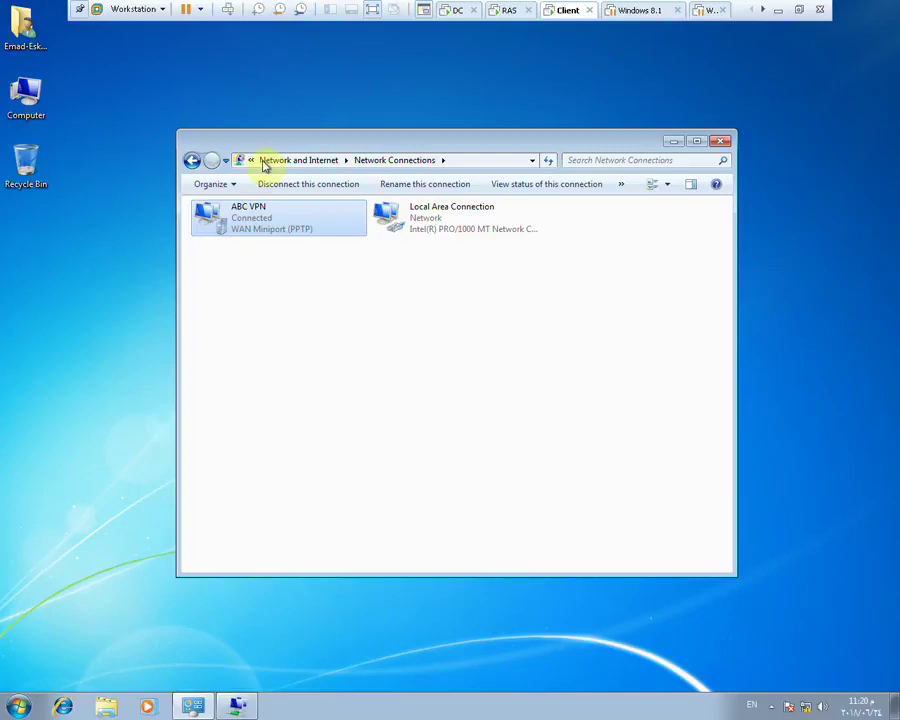
{"action": "left_click", "coordinate": [505, 14]}
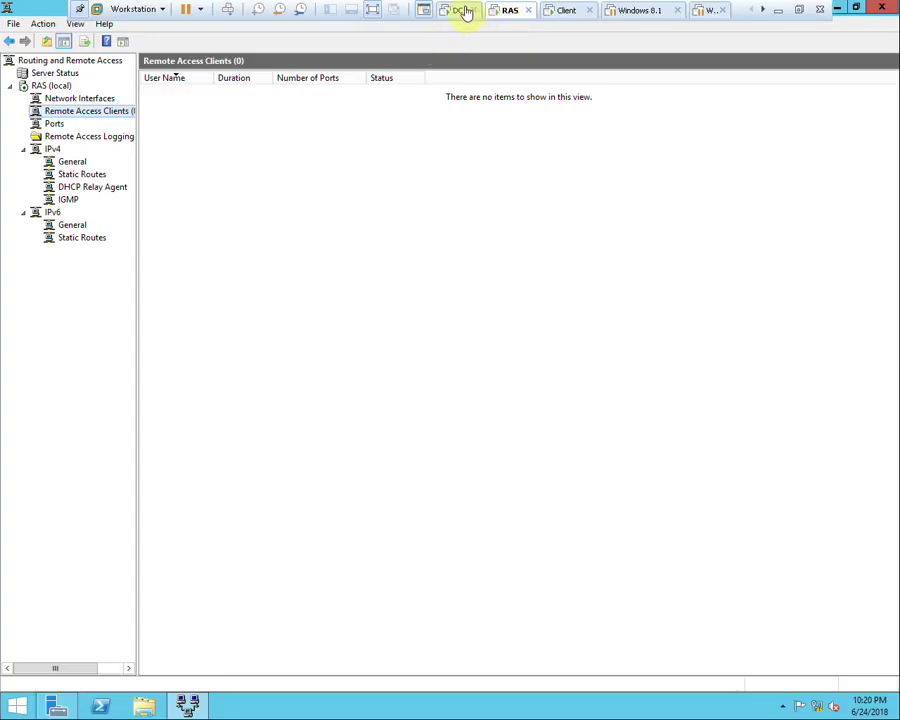
{"action": "left_click", "coordinate": [458, 11]}
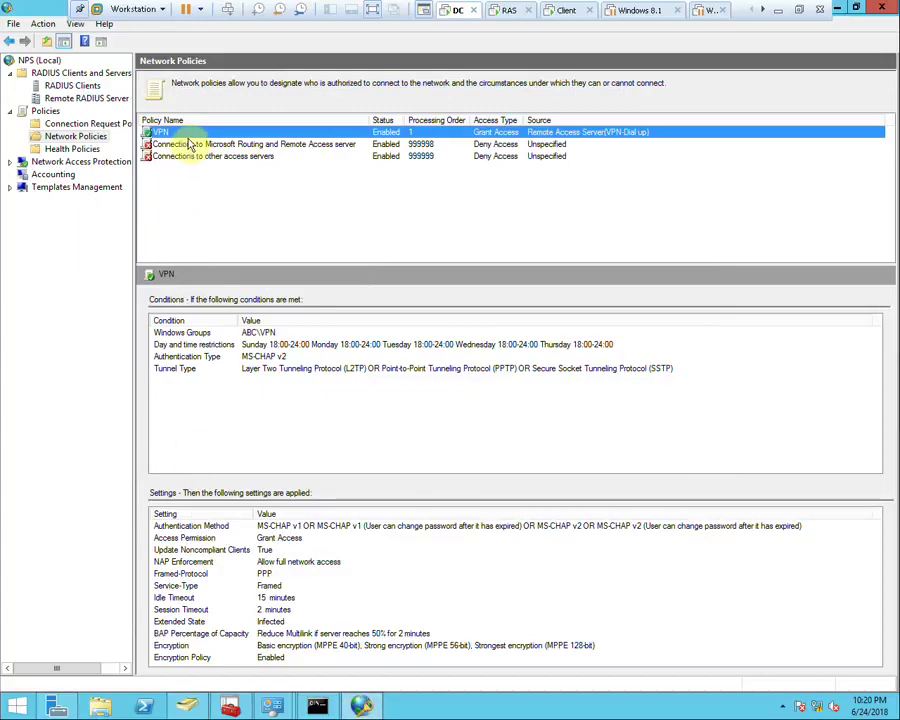
Open the NPS VPN policy's properties, reviewing Standard settings and the Overview tab
{"action": "double_click", "coordinate": [170, 132]}
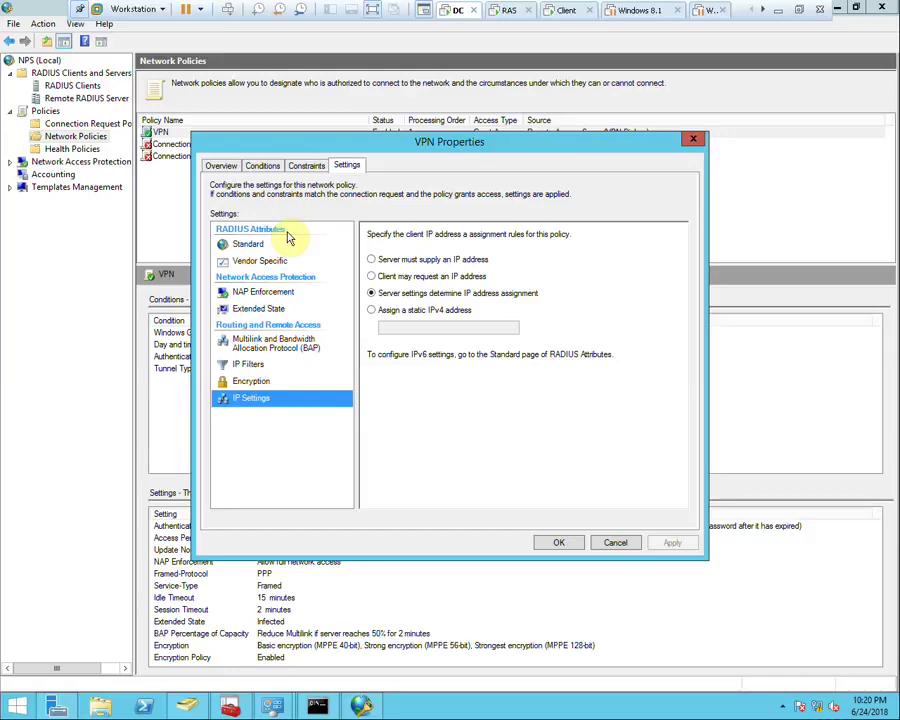
{"action": "left_click", "coordinate": [242, 244]}
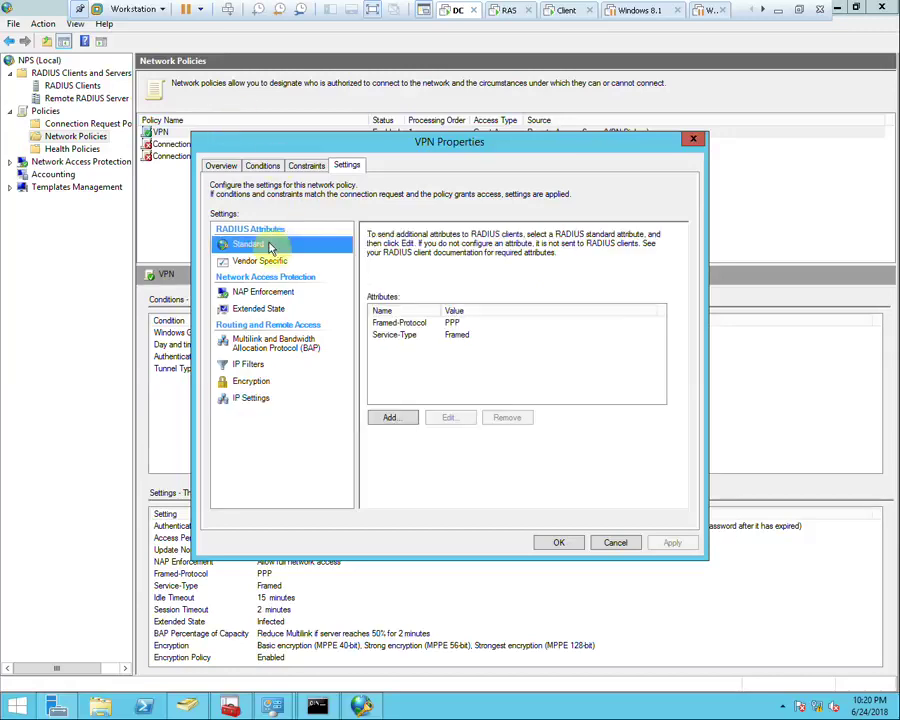
{"action": "left_click", "coordinate": [215, 168]}
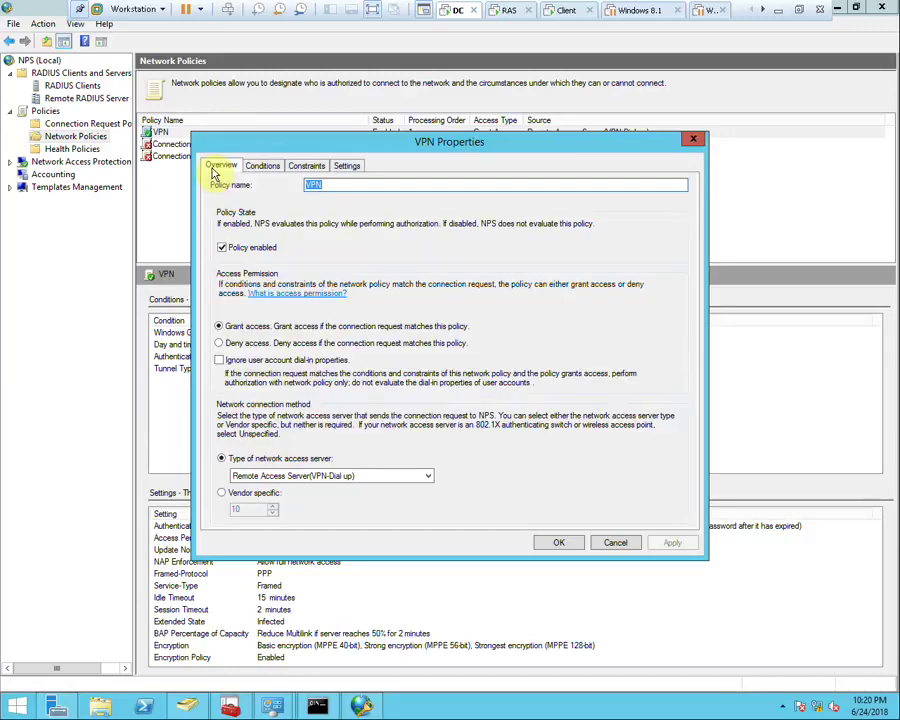
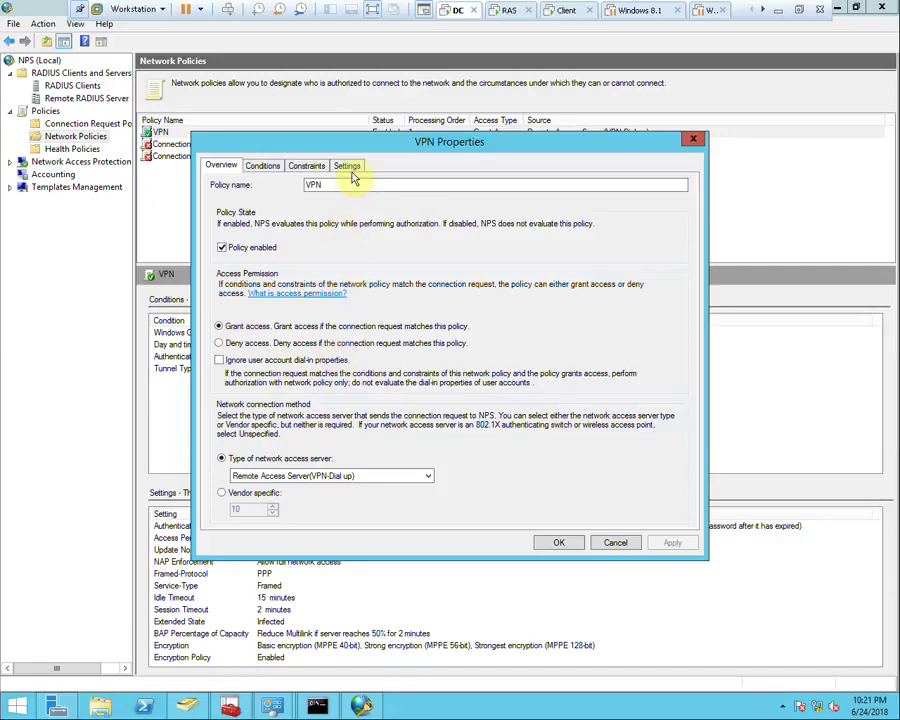
Review the VPN policy's constraints, including day-and-time restrictions and the 15-minute idle timeout
{"action": "left_click", "coordinate": [312, 168]}
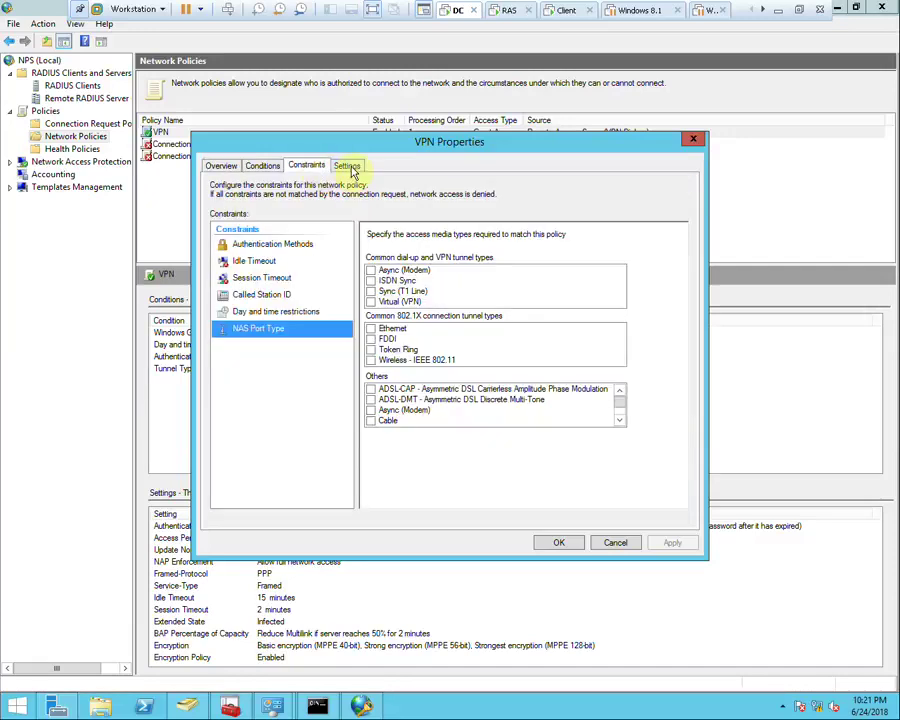
{"action": "left_click", "coordinate": [280, 296]}
{"action": "left_click", "coordinate": [271, 277]}
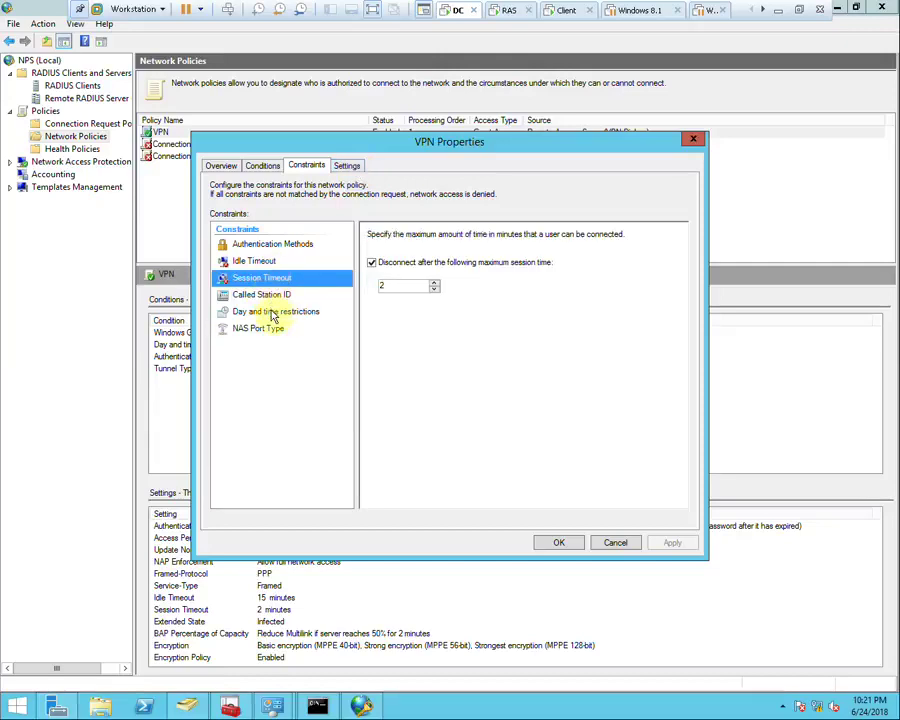
{"action": "left_click", "coordinate": [268, 313]}
{"action": "left_click", "coordinate": [253, 262]}
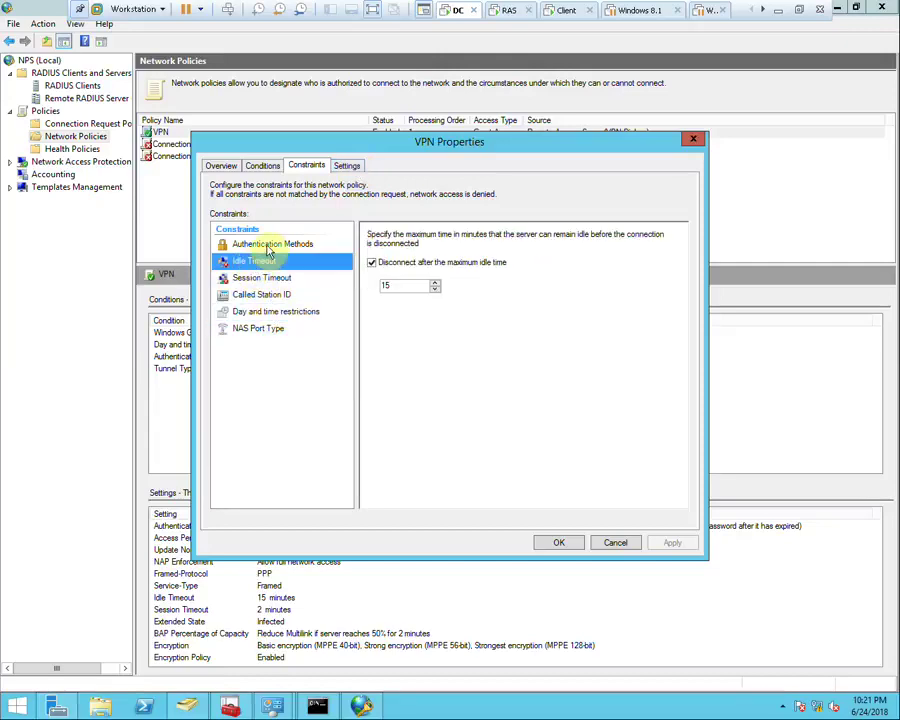
{"action": "left_click", "coordinate": [240, 245]}
{"action": "left_click", "coordinate": [262, 312]}
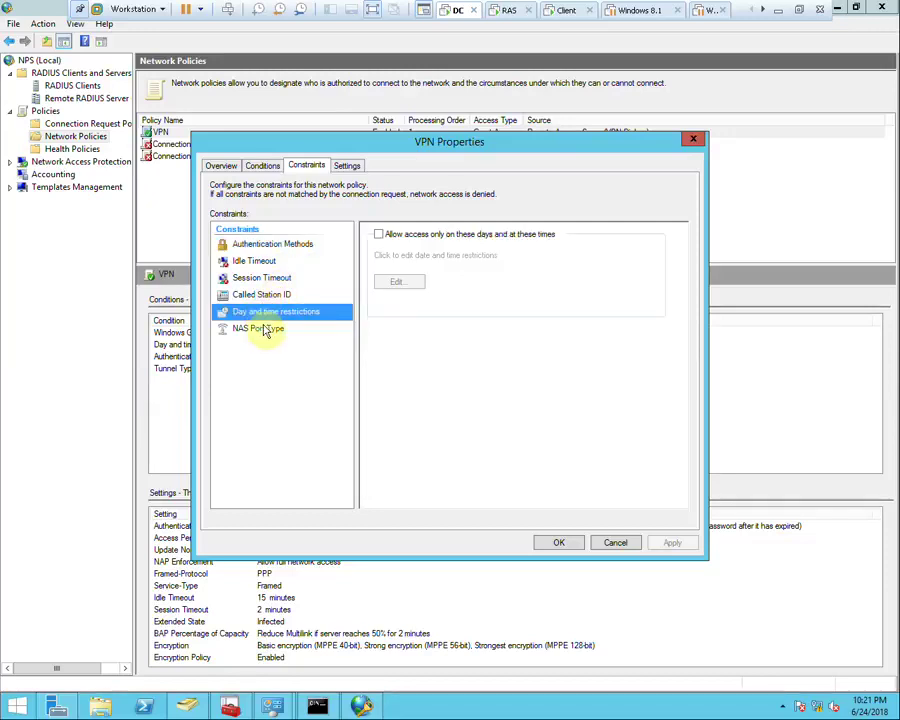
{"action": "left_click", "coordinate": [261, 327]}
{"action": "left_click", "coordinate": [265, 313]}
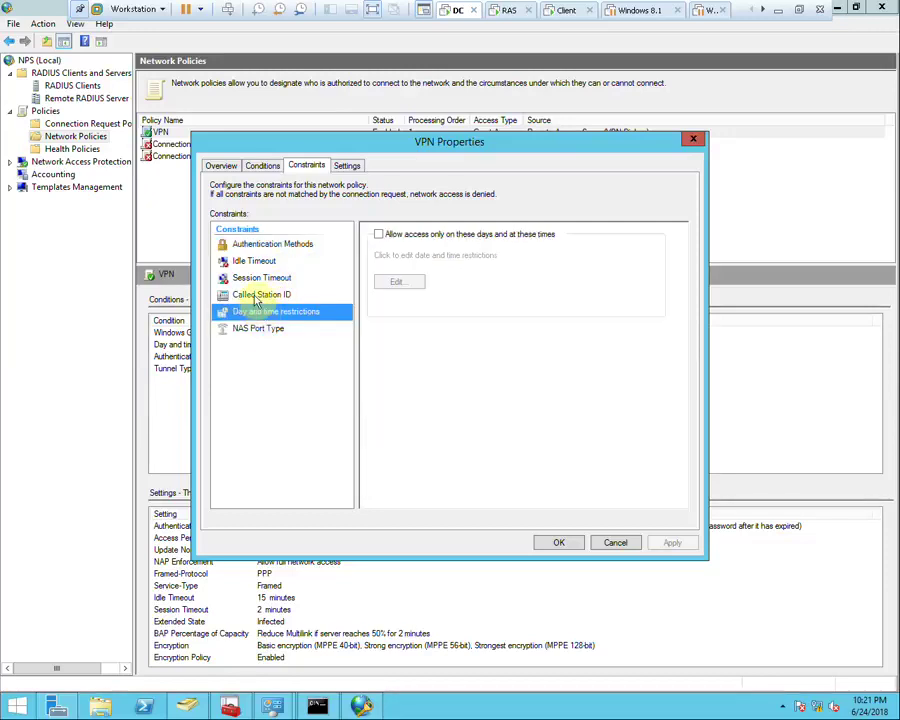
{"action": "left_click", "coordinate": [248, 294]}
{"action": "left_click", "coordinate": [253, 279]}
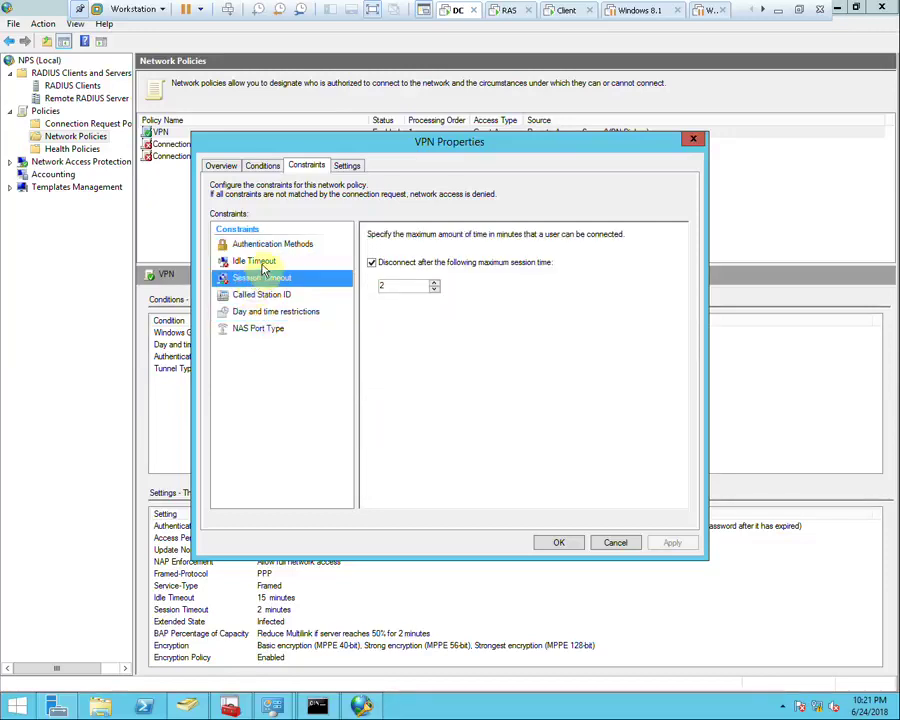
{"action": "left_click", "coordinate": [254, 261]}
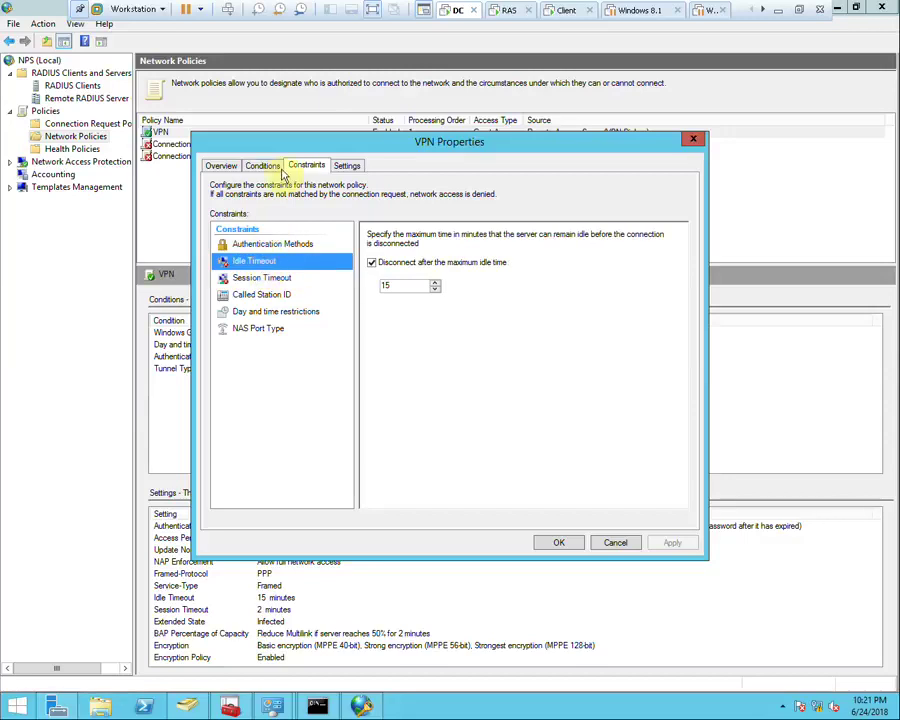
Remove the Day and time restrictions and Tunnel Type conditions from the VPN policy and apply
{"action": "left_click", "coordinate": [263, 165]}
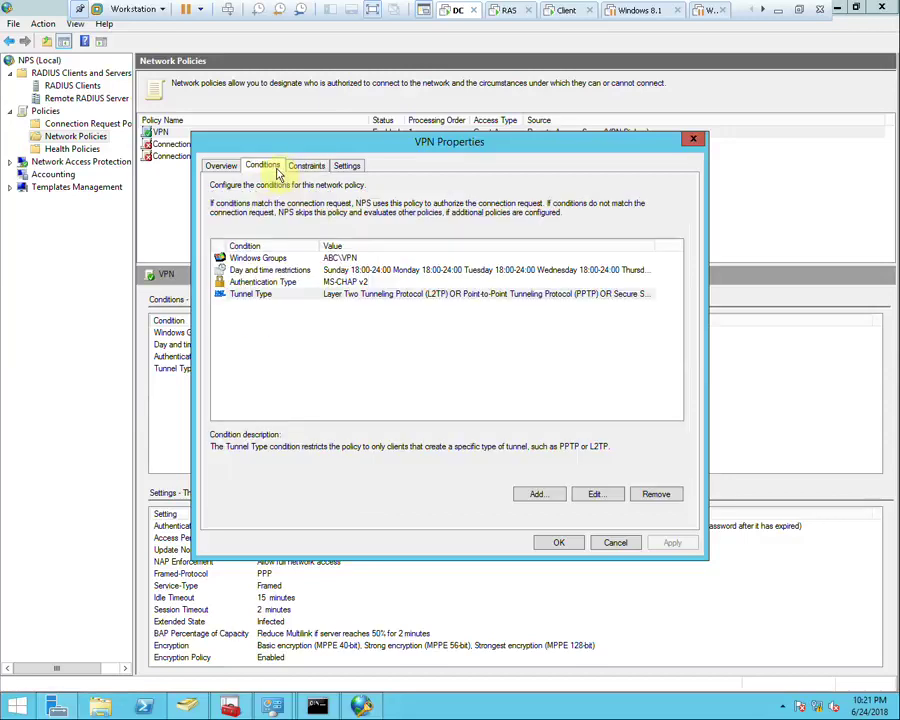
{"action": "left_click", "coordinate": [268, 271]}
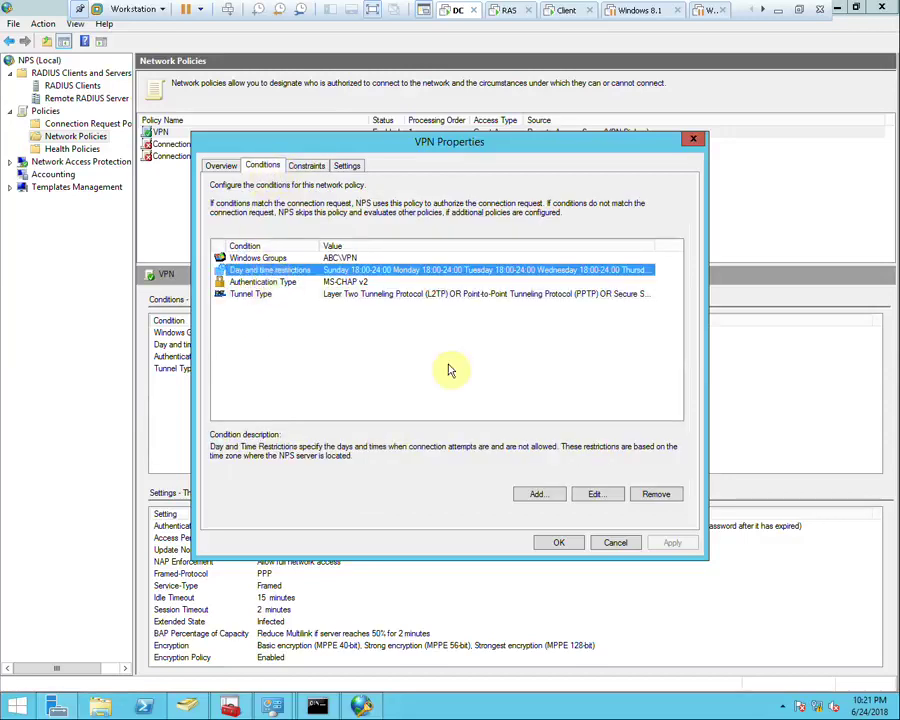
{"action": "left_click", "coordinate": [657, 494]}
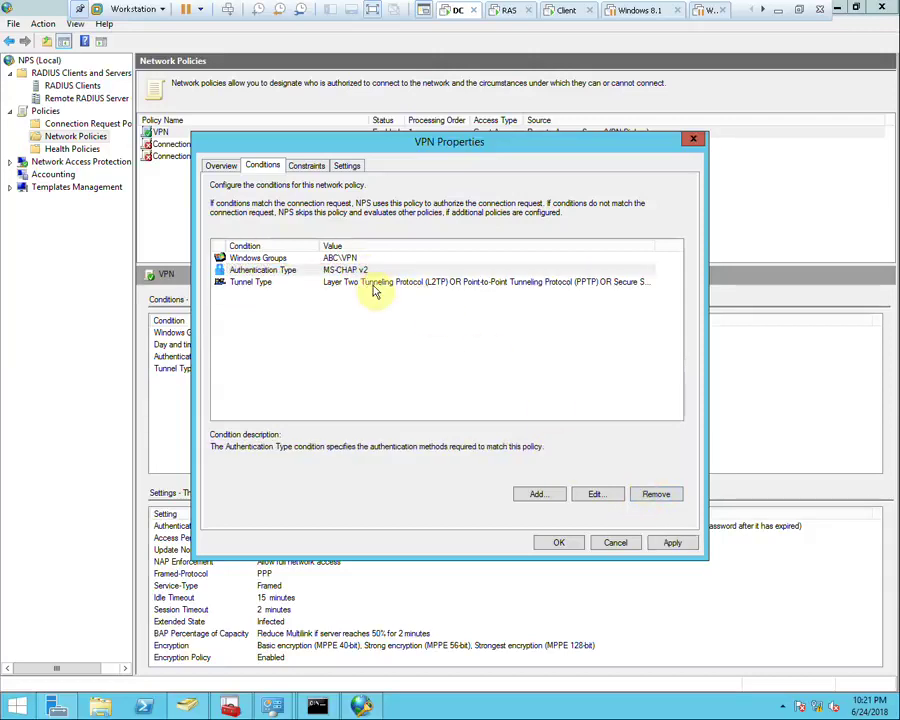
{"action": "left_click", "coordinate": [385, 283]}
{"action": "left_click", "coordinate": [656, 494]}
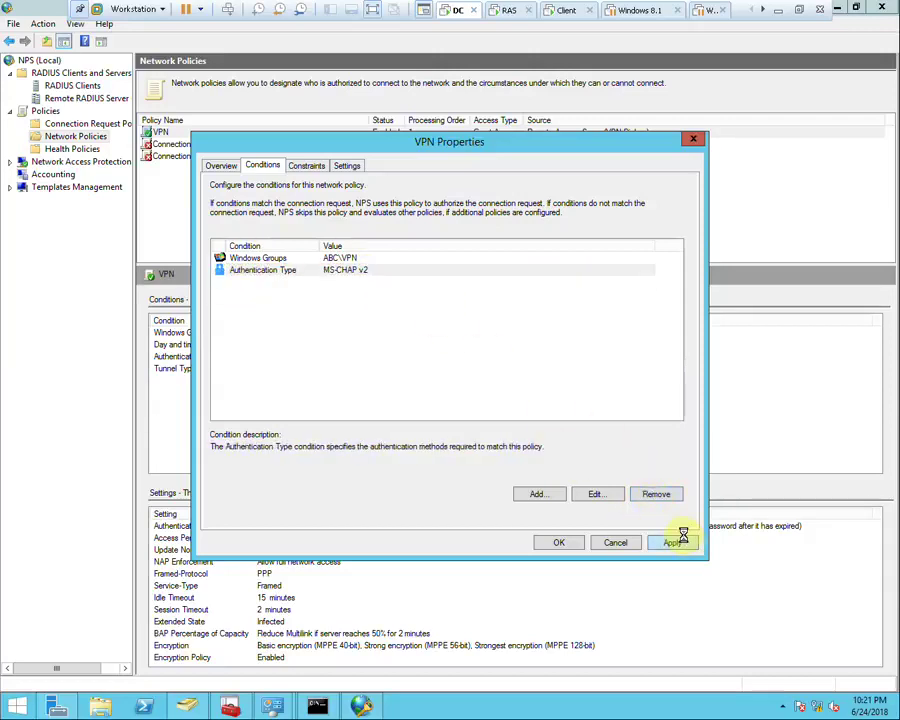
{"action": "left_click", "coordinate": [677, 538]}
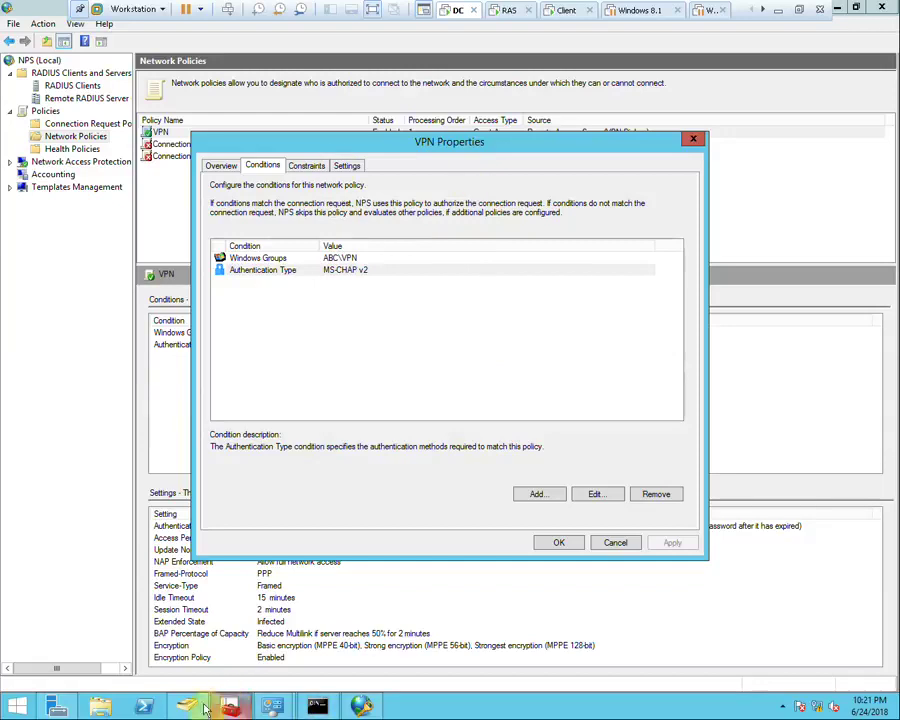
{"action": "left_click", "coordinate": [187, 706]}
Set the VPN user's Dial-in permission to Control access through NPS Network Policy
{"action": "left_click", "coordinate": [258, 178]}
{"action": "double_click", "coordinate": [258, 178]}
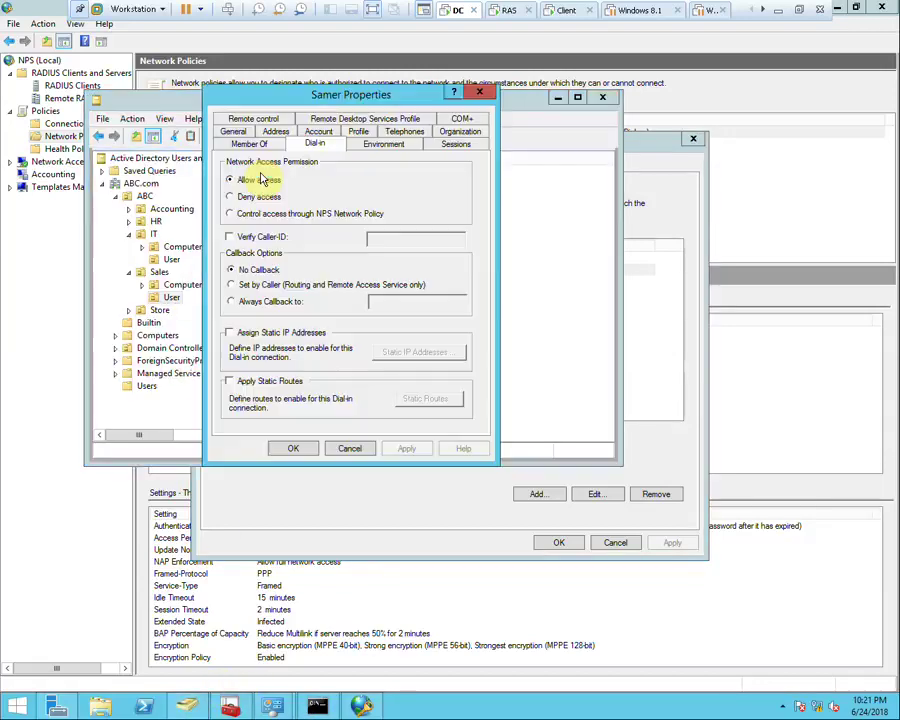
{"action": "left_click", "coordinate": [262, 213]}
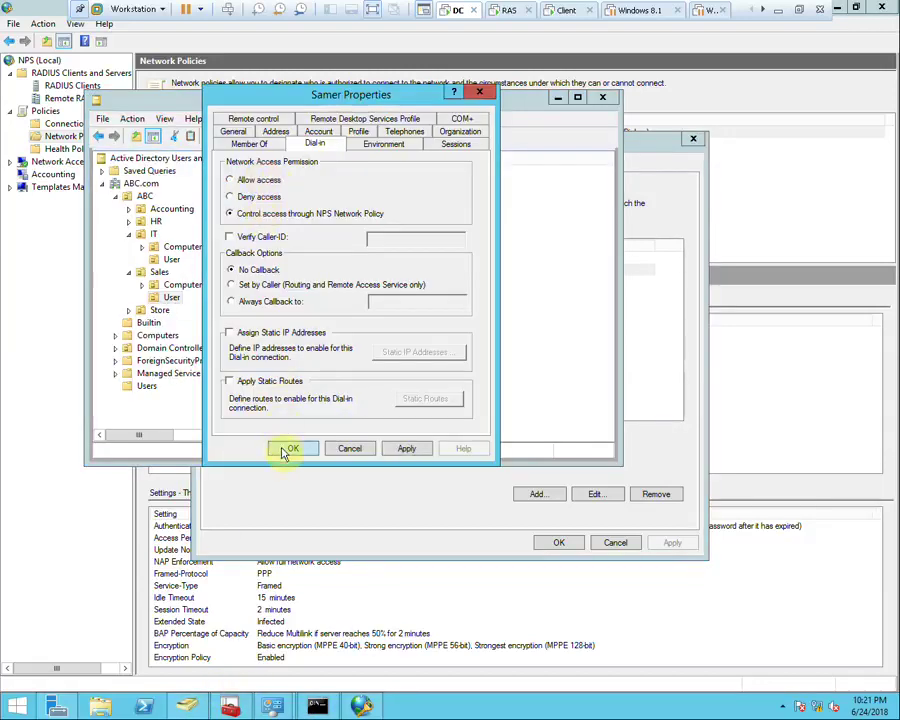
{"action": "left_click", "coordinate": [293, 448]}
{"action": "left_click", "coordinate": [640, 366]}
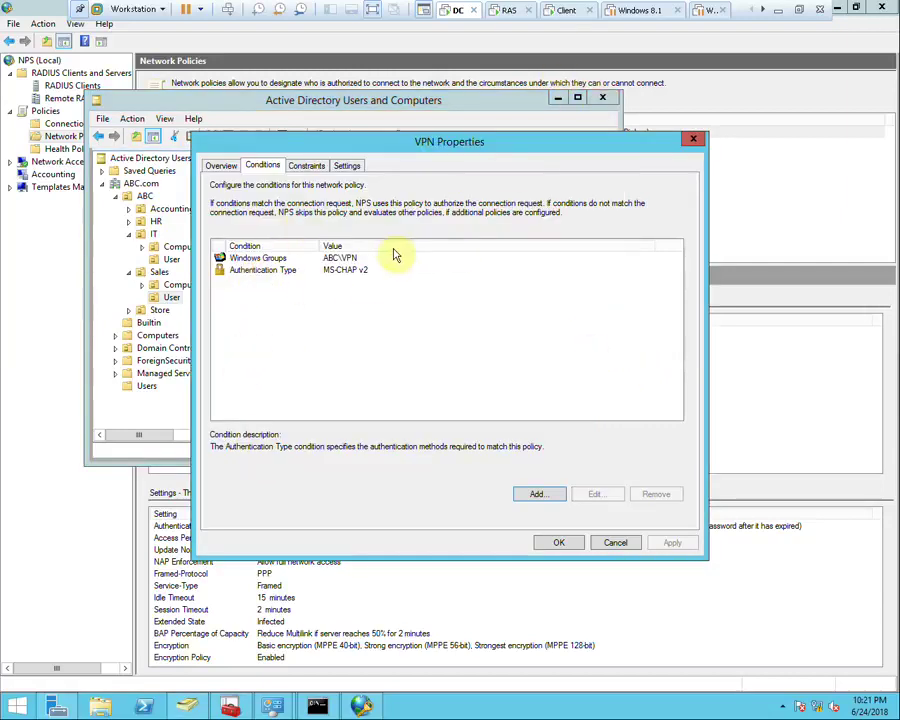
{"action": "left_click", "coordinate": [565, 10]}
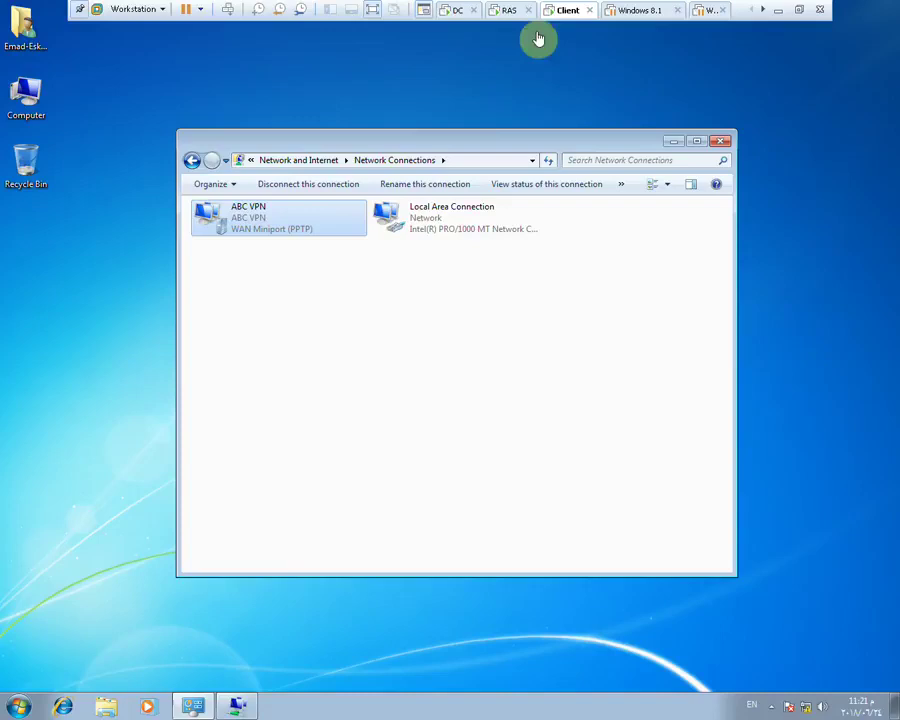
Disconnect and reconnect ABC VPN with the user's password, then redial after error 812
{"action": "right_click", "coordinate": [258, 218]}
{"action": "left_click", "coordinate": [300, 222]}
{"action": "right_click", "coordinate": [270, 221]}
{"action": "left_click", "coordinate": [296, 228]}
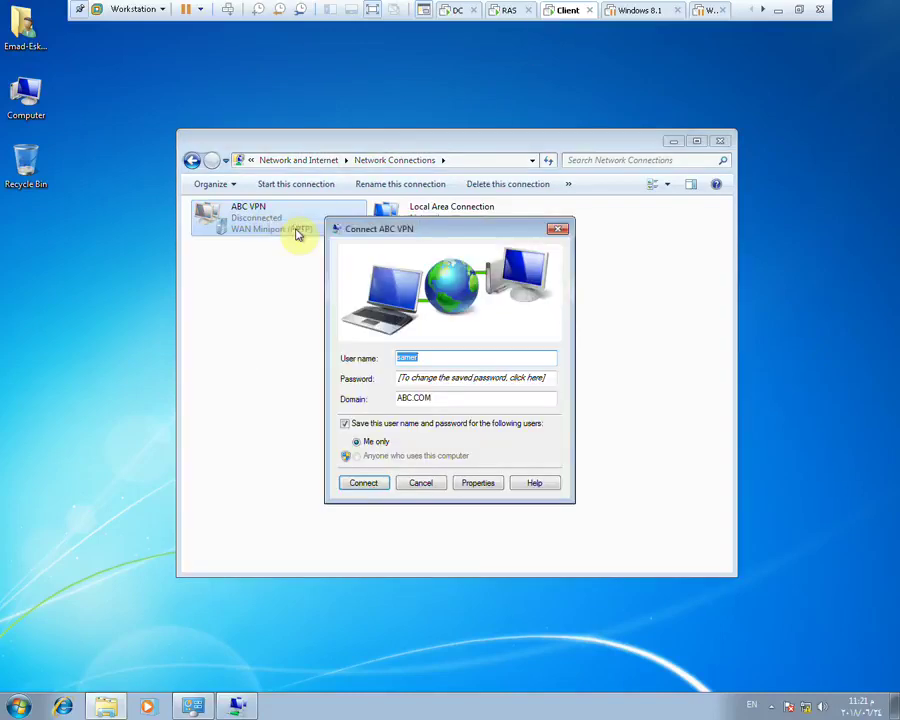
{"action": "left_click", "coordinate": [415, 378]}
{"action": "type", "text": "••"}
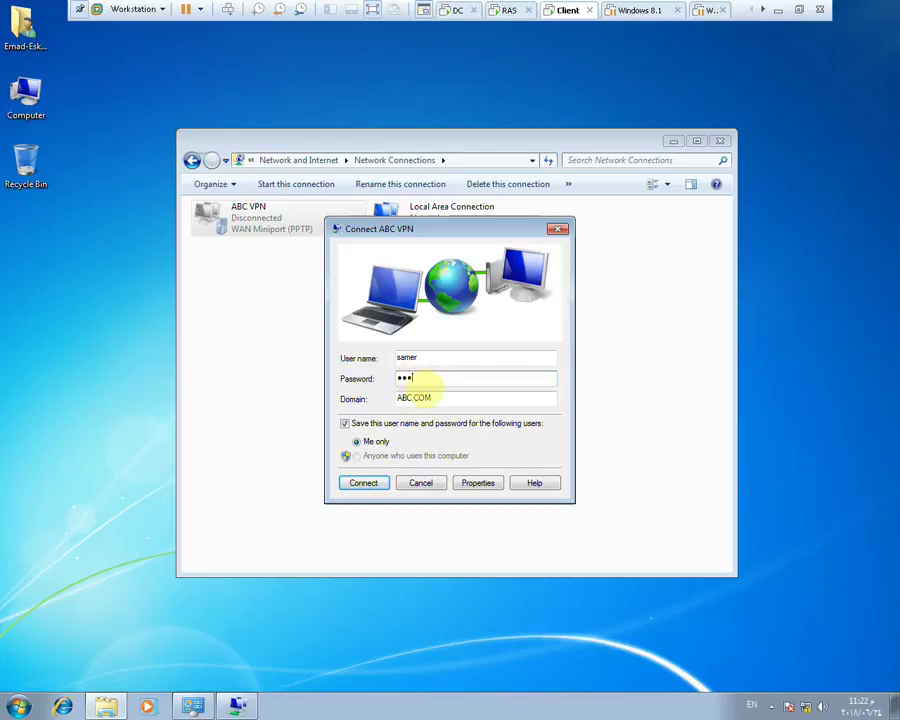
{"action": "key", "text": "Return"}
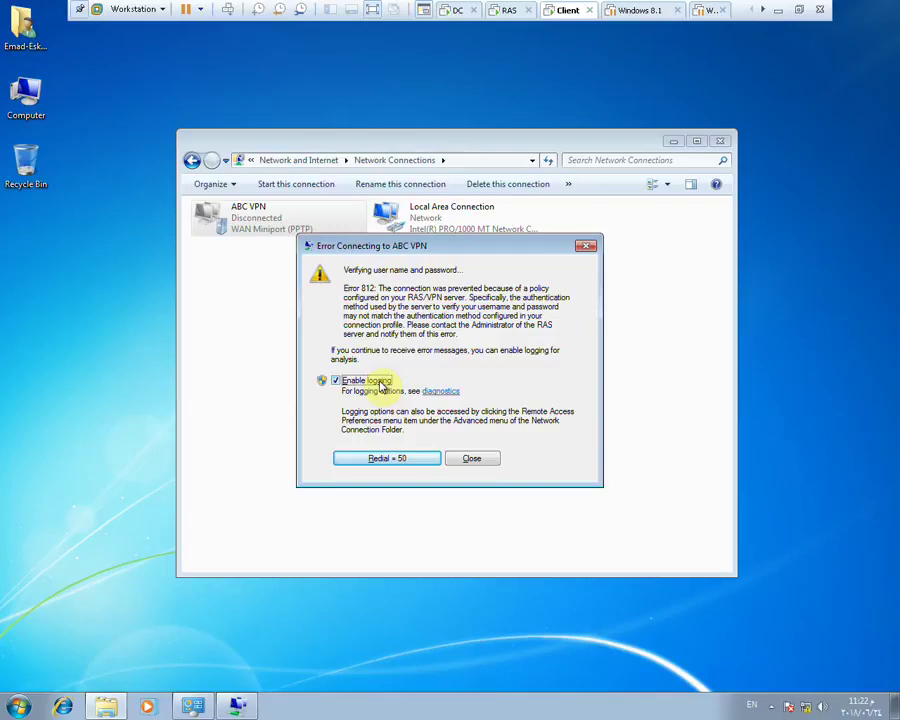
{"action": "left_click", "coordinate": [410, 462]}
{"action": "left_click", "coordinate": [510, 9]}
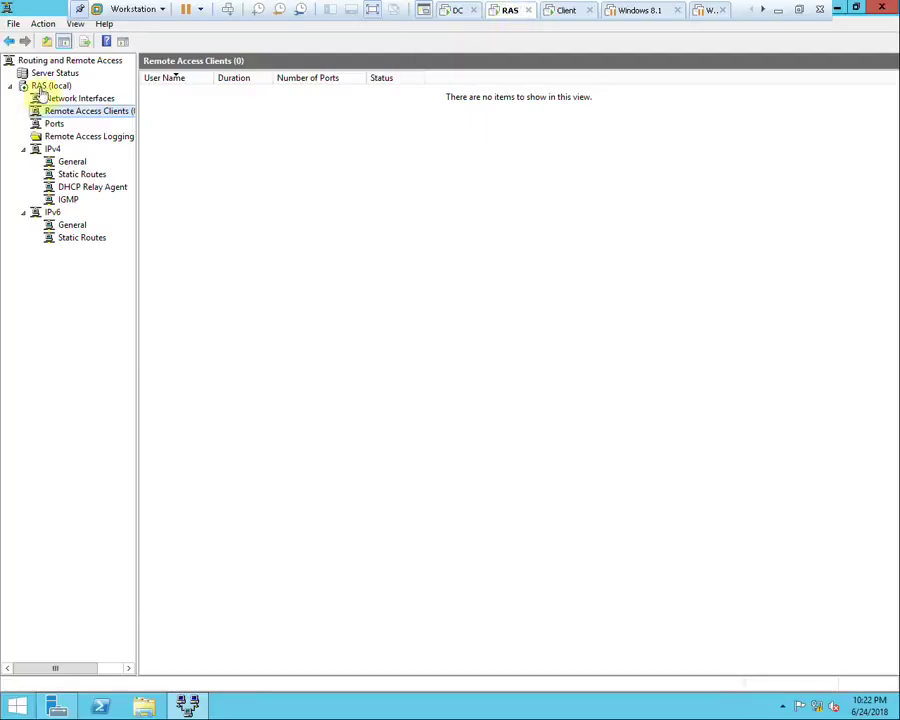
In the RAS server's Security properties, allow a custom IPsec policy with a preshared key and apply
{"action": "right_click", "coordinate": [38, 86]}
{"action": "left_click", "coordinate": [122, 192]}
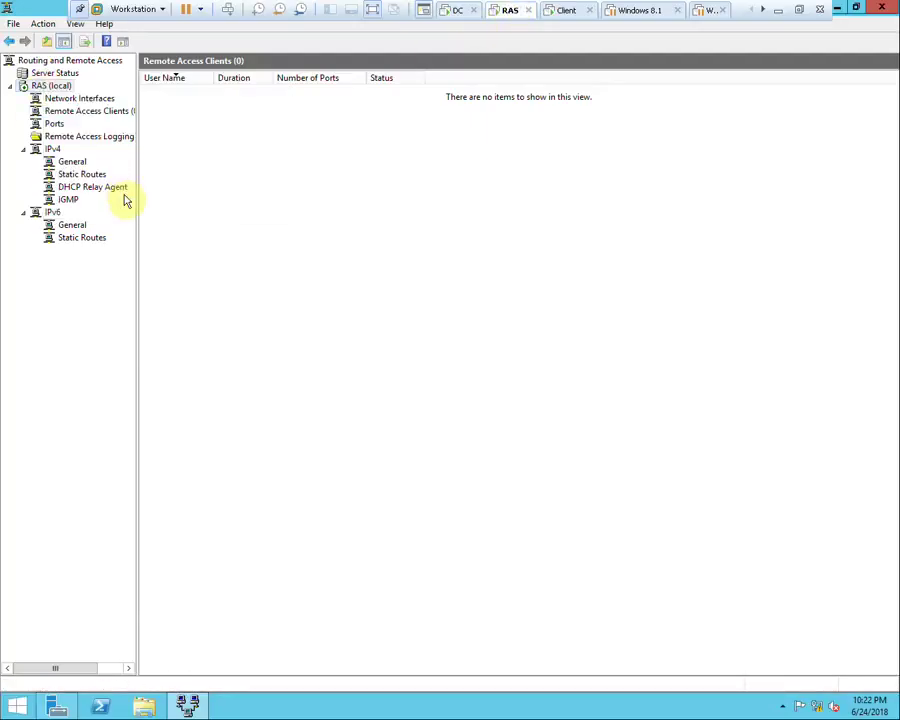
{"action": "left_click", "coordinate": [240, 35]}
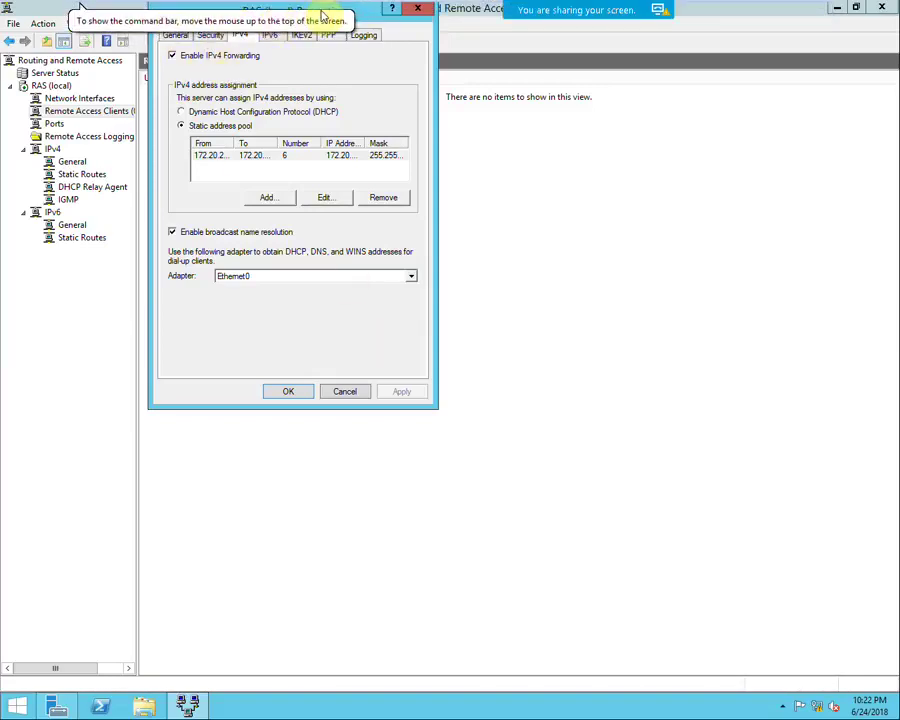
{"action": "left_click_drag", "start_coordinate": [322, 10], "coordinate": [400, 100]}
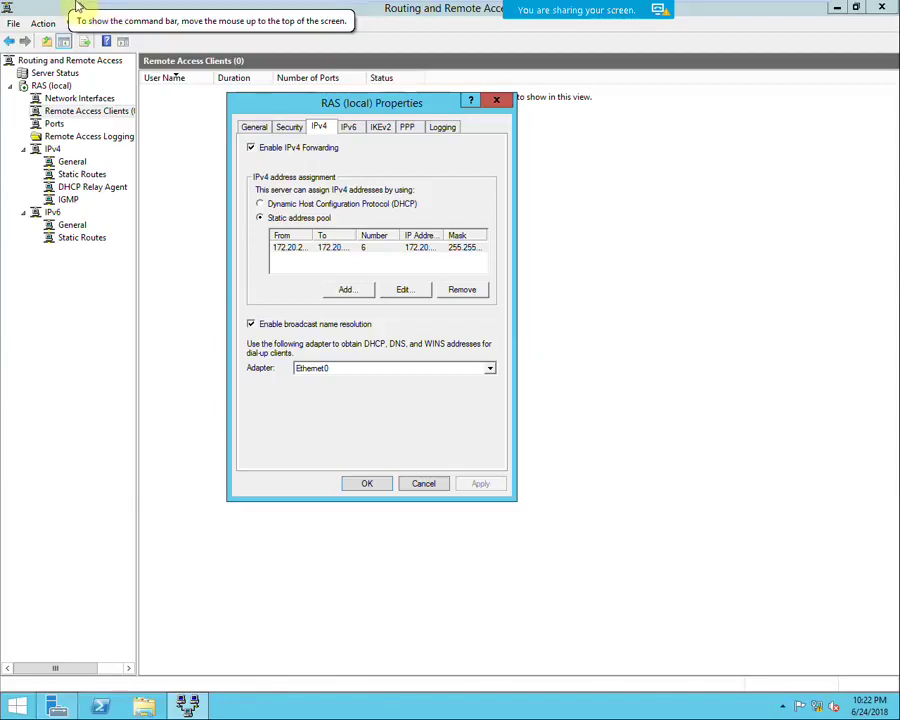
{"action": "left_click", "coordinate": [287, 126]}
{"action": "left_click", "coordinate": [295, 333]}
{"action": "left_click", "coordinate": [315, 359]}
{"action": "type", "text": "P@$$w0rd"}
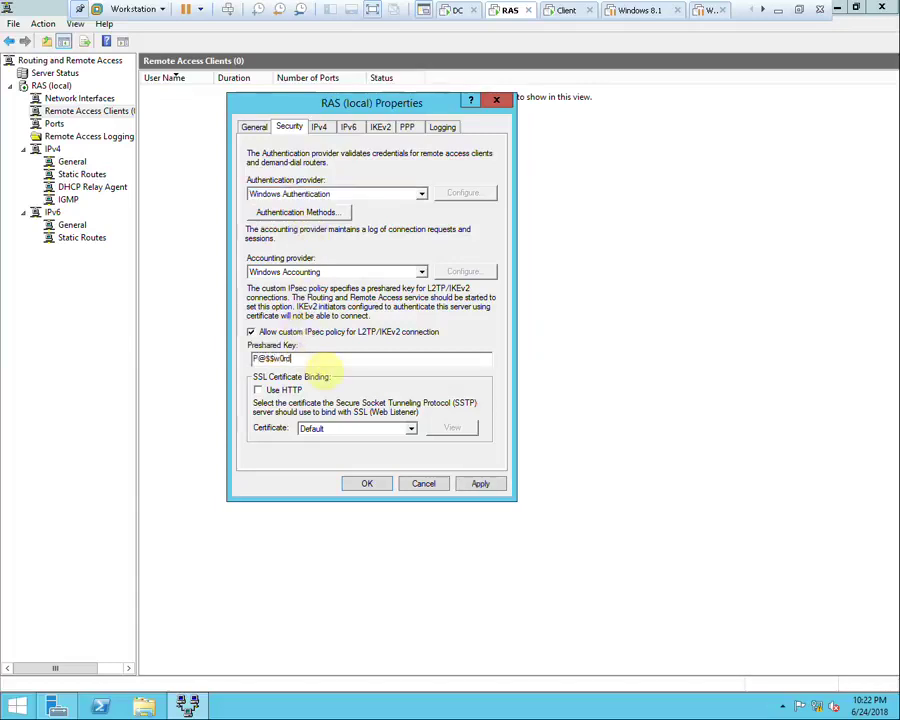
{"action": "left_click", "coordinate": [480, 485]}
{"action": "left_click", "coordinate": [526, 403]}
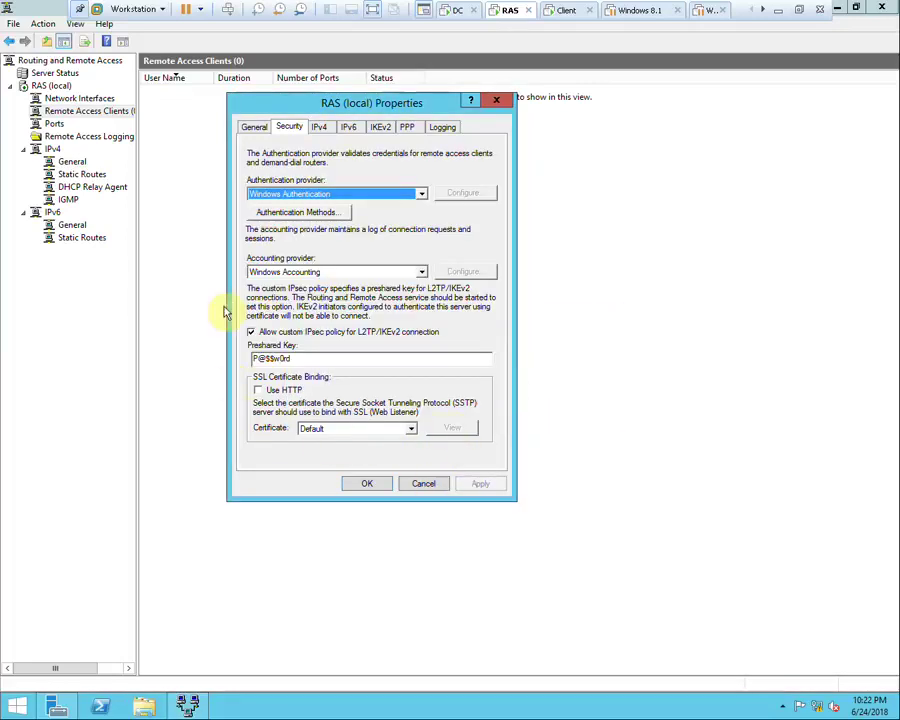
Restart the Routing and Remote Access service on the RAS server
{"action": "right_click", "coordinate": [62, 77]}
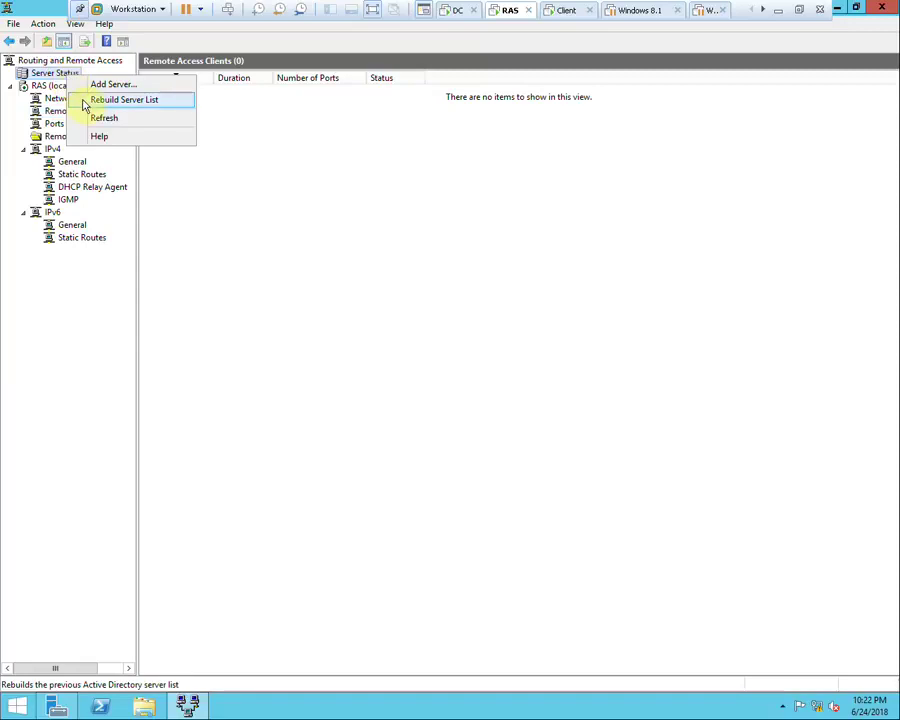
{"action": "right_click", "coordinate": [56, 86]}
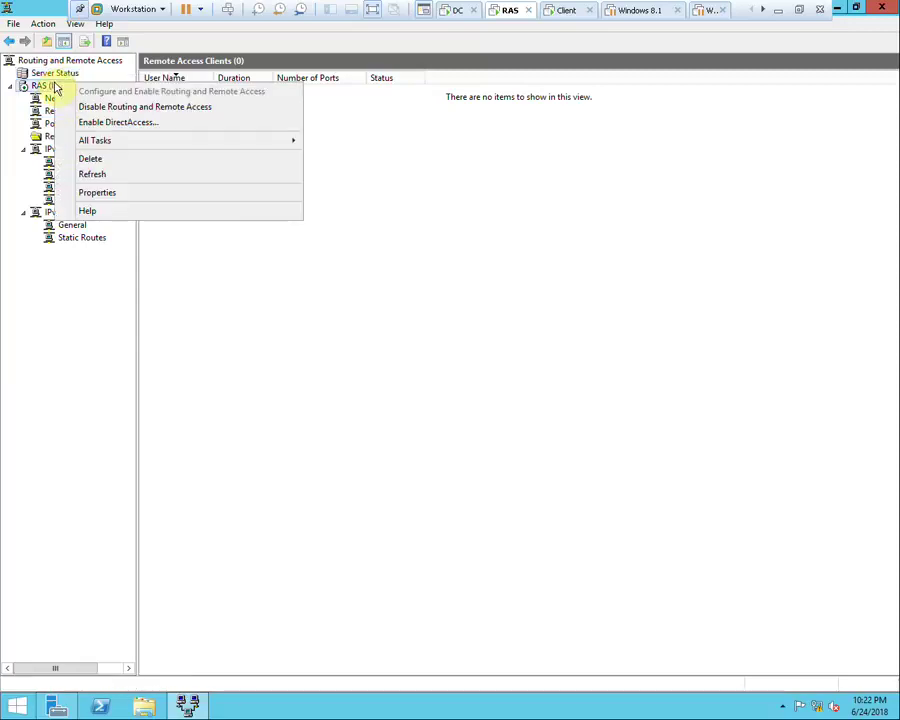
{"action": "mouse_move", "coordinate": [271, 142]}
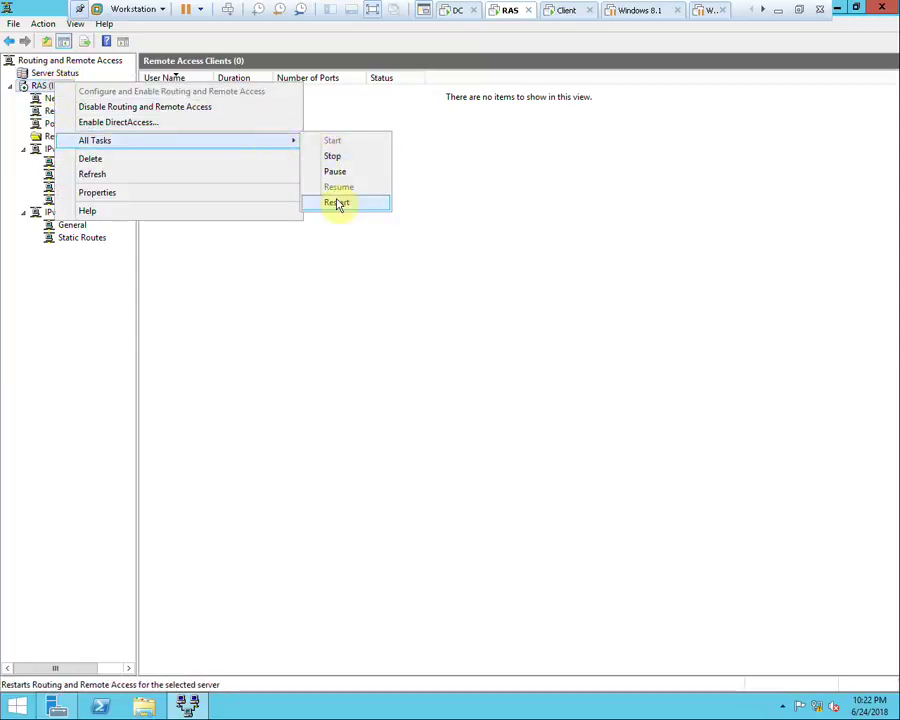
{"action": "left_click", "coordinate": [337, 202]}
{"action": "left_click", "coordinate": [564, 12]}
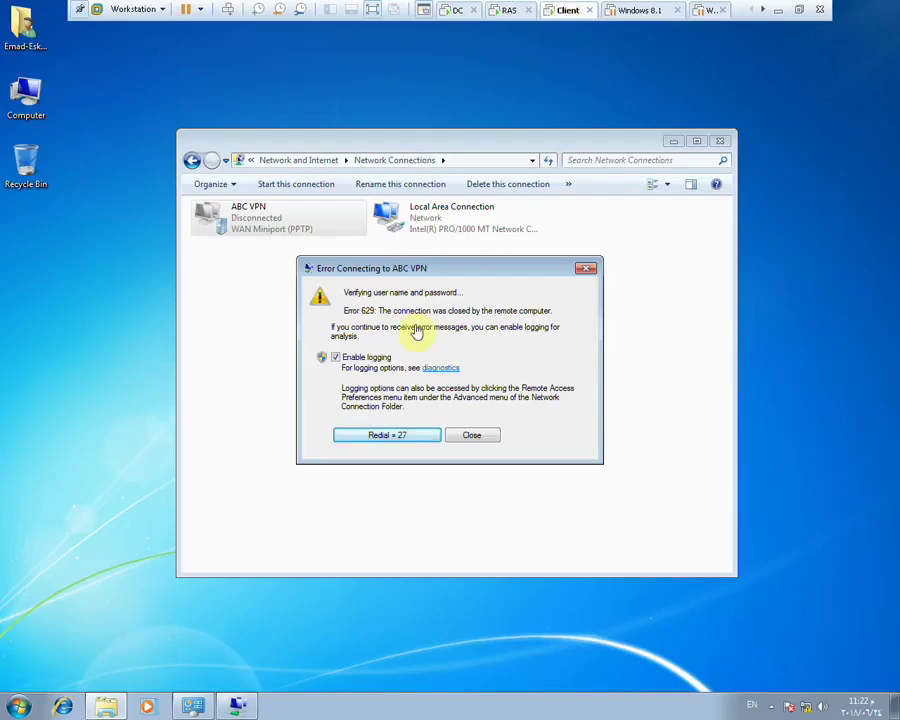
Dismiss the VPN error and set ABC VPN's type to L2TP/IPsec
{"action": "left_click", "coordinate": [480, 441]}
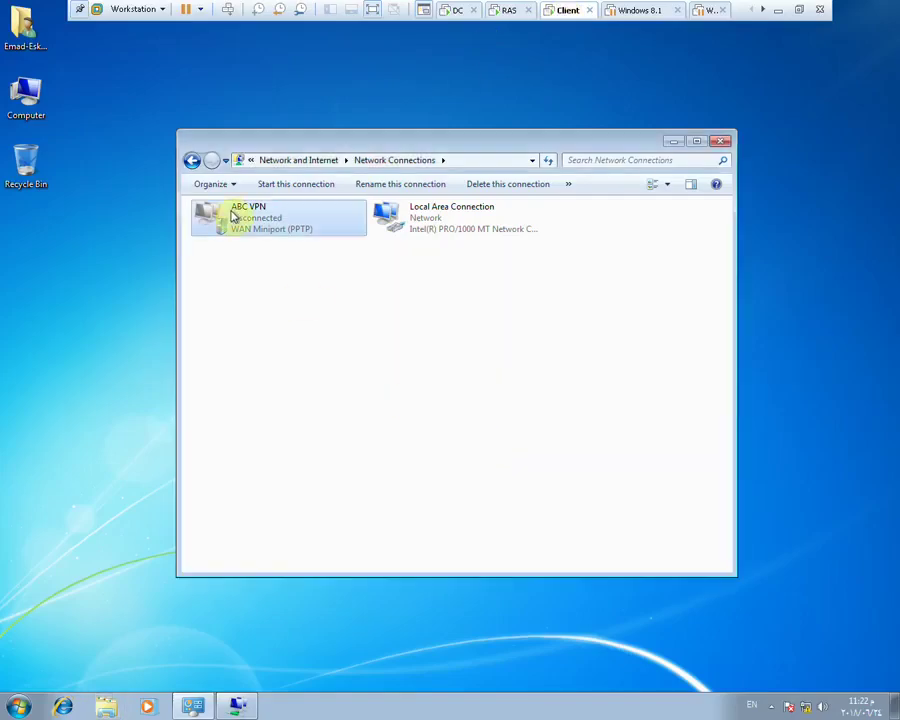
{"action": "right_click", "coordinate": [231, 211]}
{"action": "left_click", "coordinate": [273, 351]}
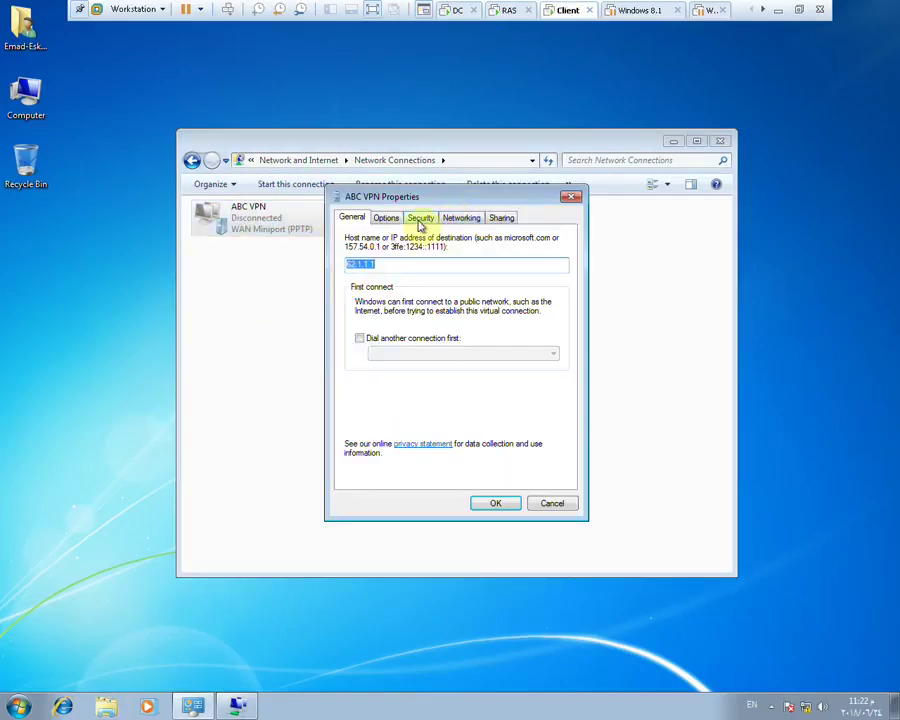
{"action": "left_click", "coordinate": [421, 217]}
{"action": "left_click", "coordinate": [464, 250]}
{"action": "left_click", "coordinate": [452, 278]}
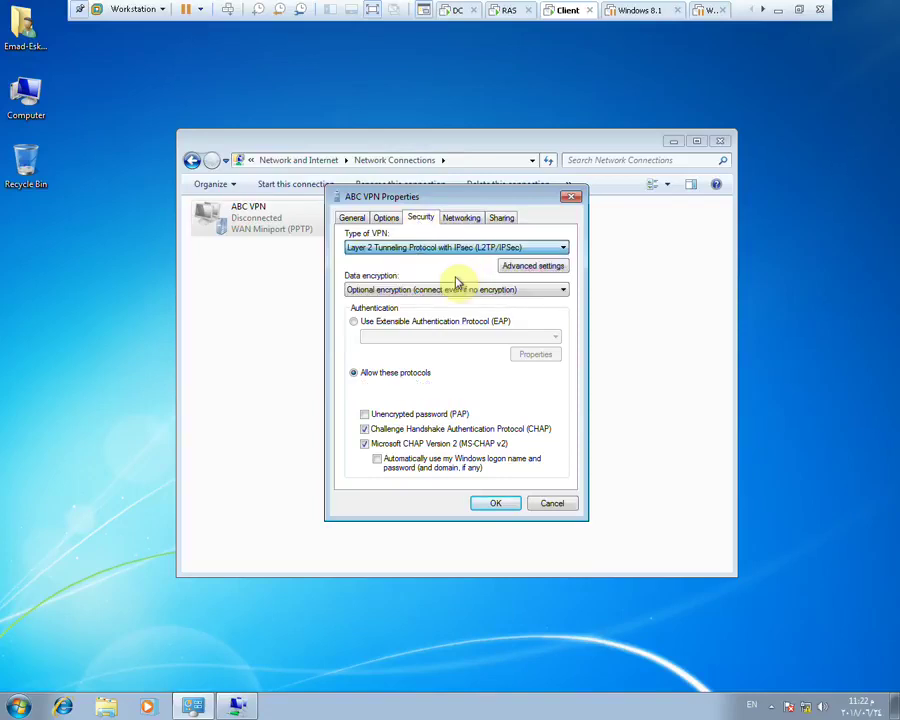
Use a preshared key for L2TP authentication, disable CHAP leaving MS-CHAP v2, and save
{"action": "left_click", "coordinate": [514, 267]}
{"action": "left_click", "coordinate": [395, 252]}
{"action": "left_click", "coordinate": [413, 268]}
{"action": "type", "text": "P@$$w0rd"}
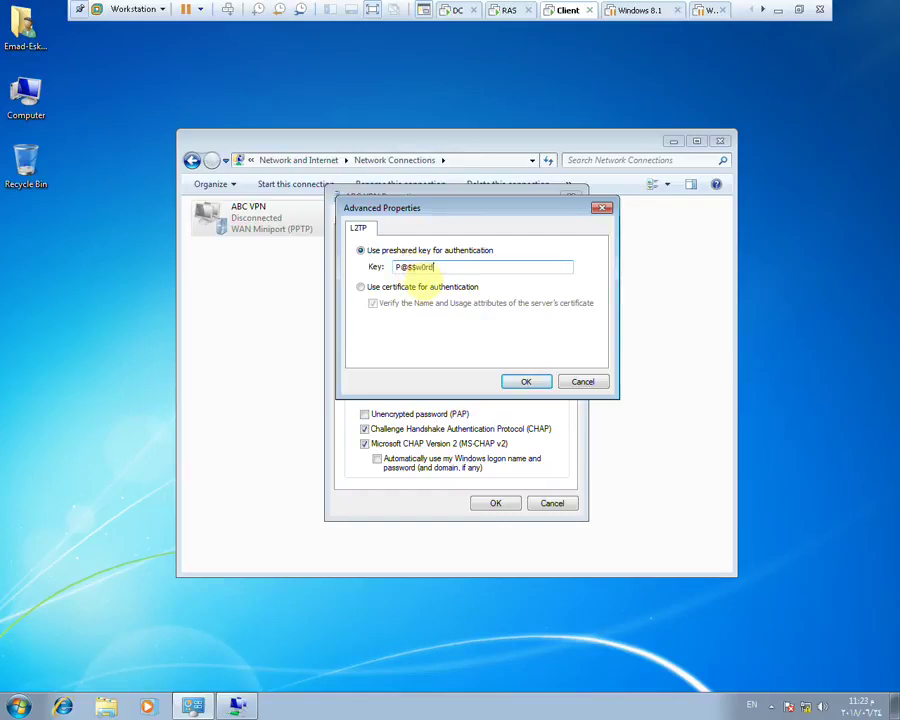
{"action": "left_click", "coordinate": [526, 381]}
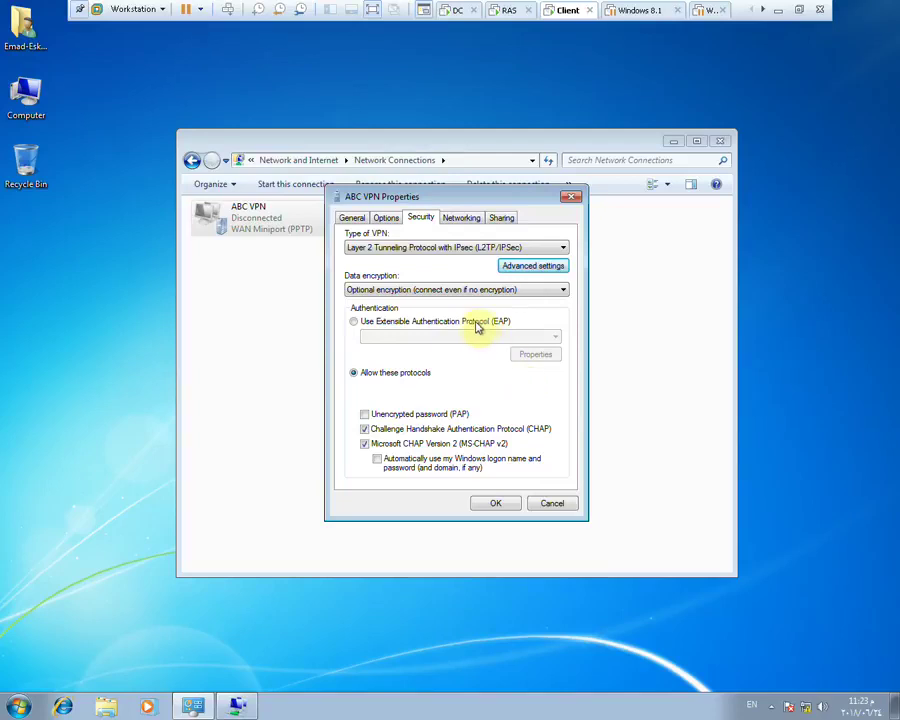
{"action": "left_click", "coordinate": [364, 429]}
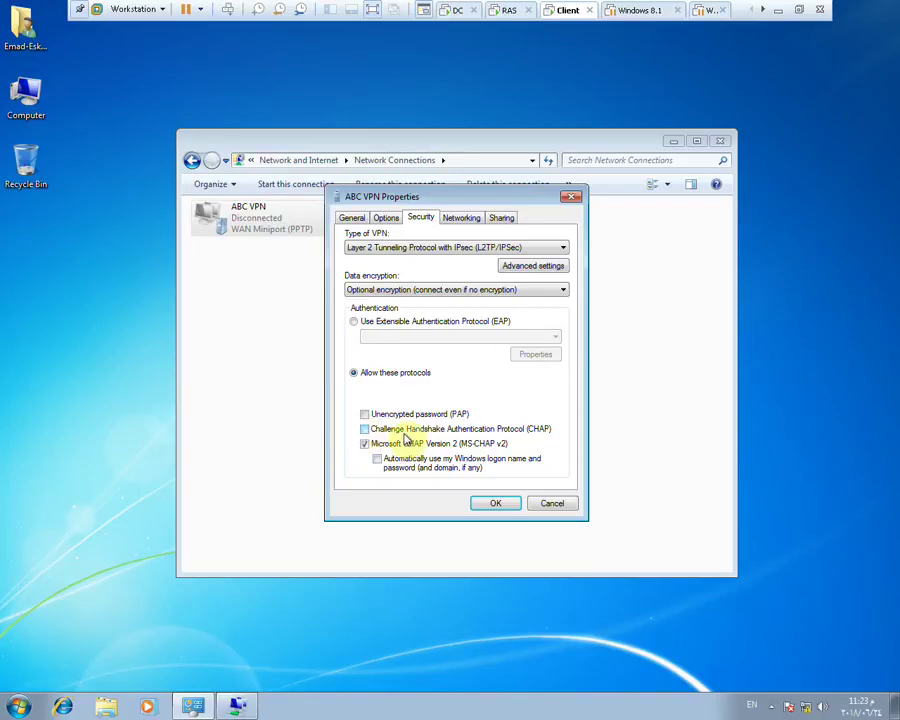
{"action": "left_click", "coordinate": [497, 505]}
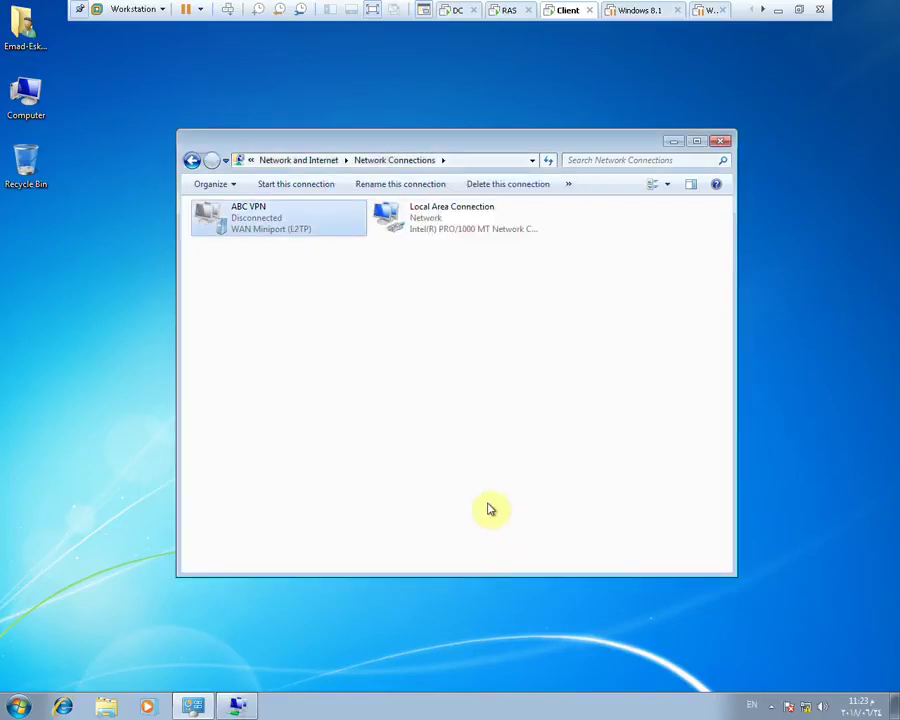
Connect ABC VPN with the account password; the L2TP attempt fails with Error 812
{"action": "double_click", "coordinate": [221, 226]}
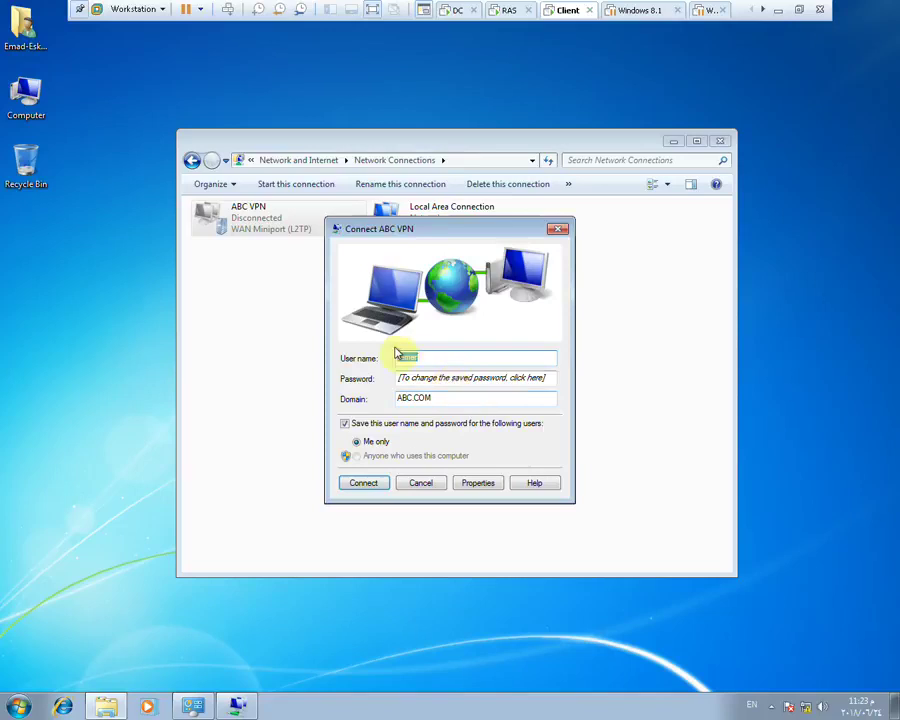
{"action": "left_click", "coordinate": [422, 377]}
{"action": "type", "text": "••"}
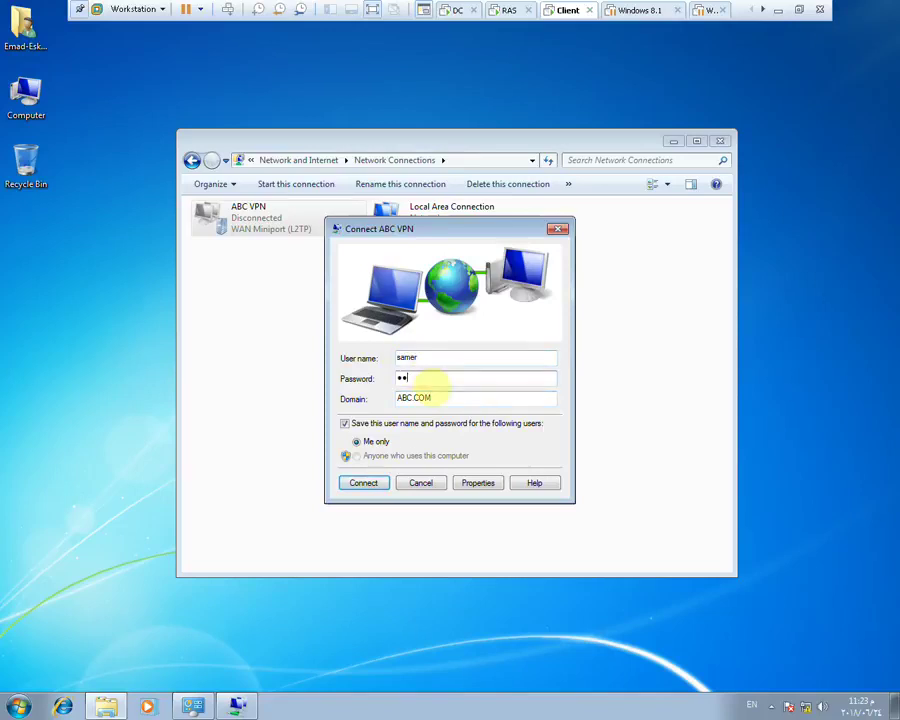
{"action": "key", "text": "Return"}
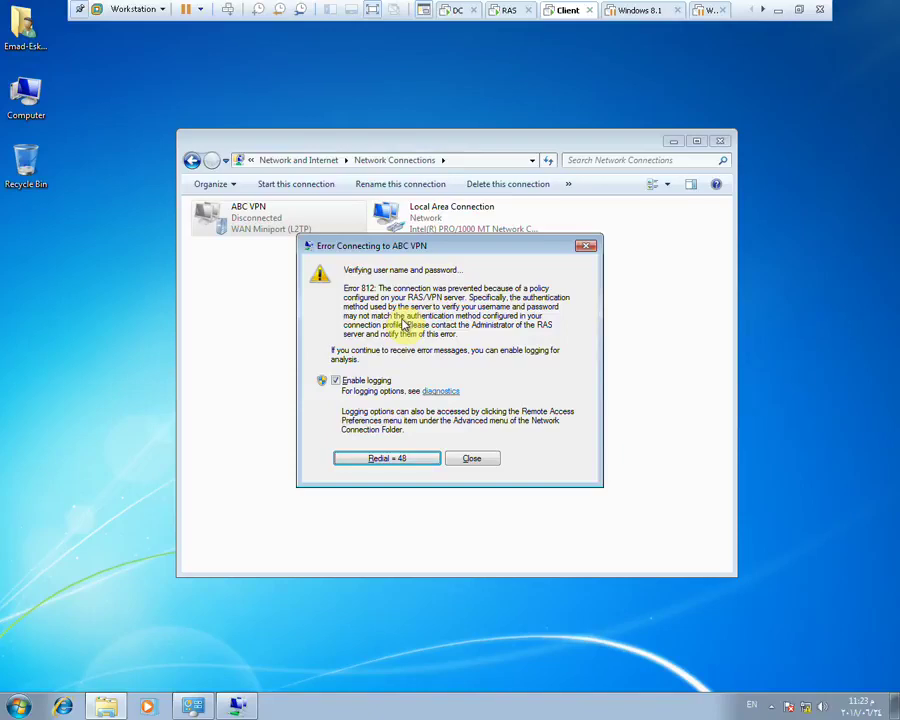
{"action": "left_click", "coordinate": [512, 14]}
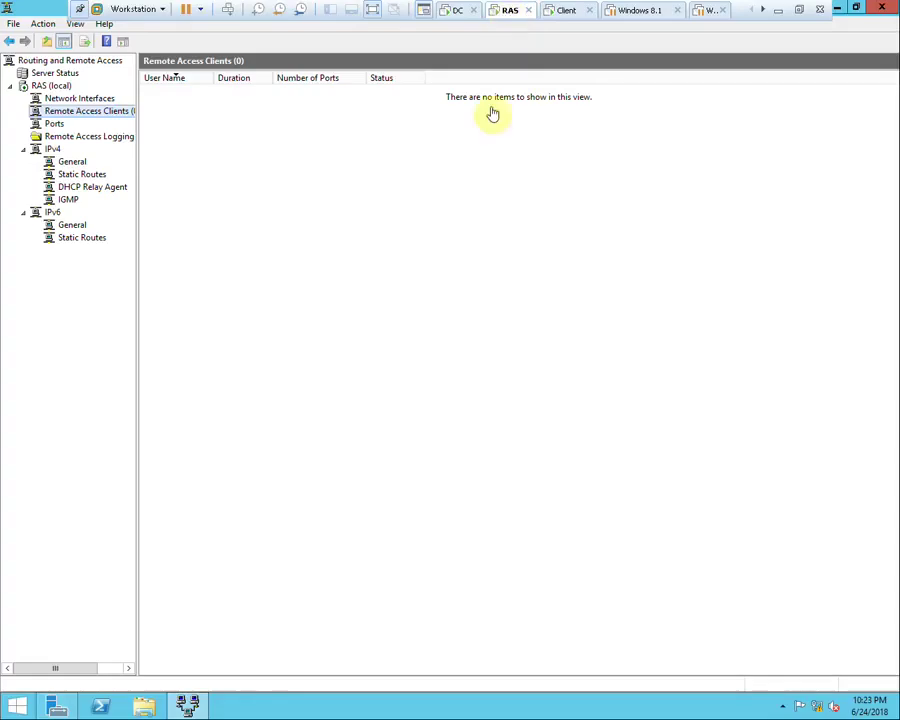
Confirm via Network and Sharing Center that the RAS server's Windows Firewall is off, then close it
{"action": "right_click", "coordinate": [818, 705]}
{"action": "left_click", "coordinate": [800, 694]}
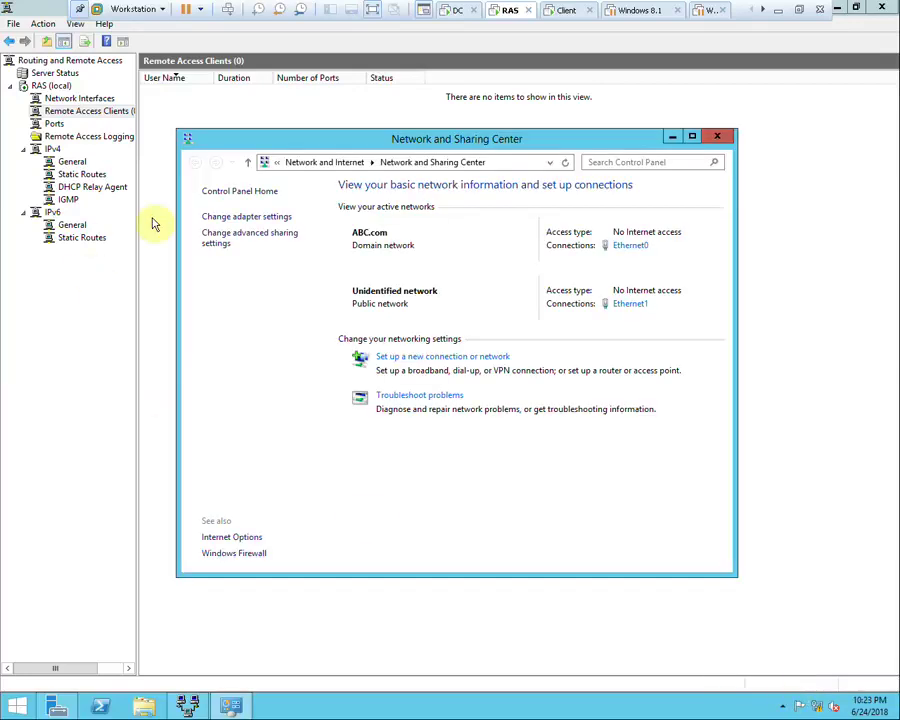
{"action": "left_click", "coordinate": [236, 555]}
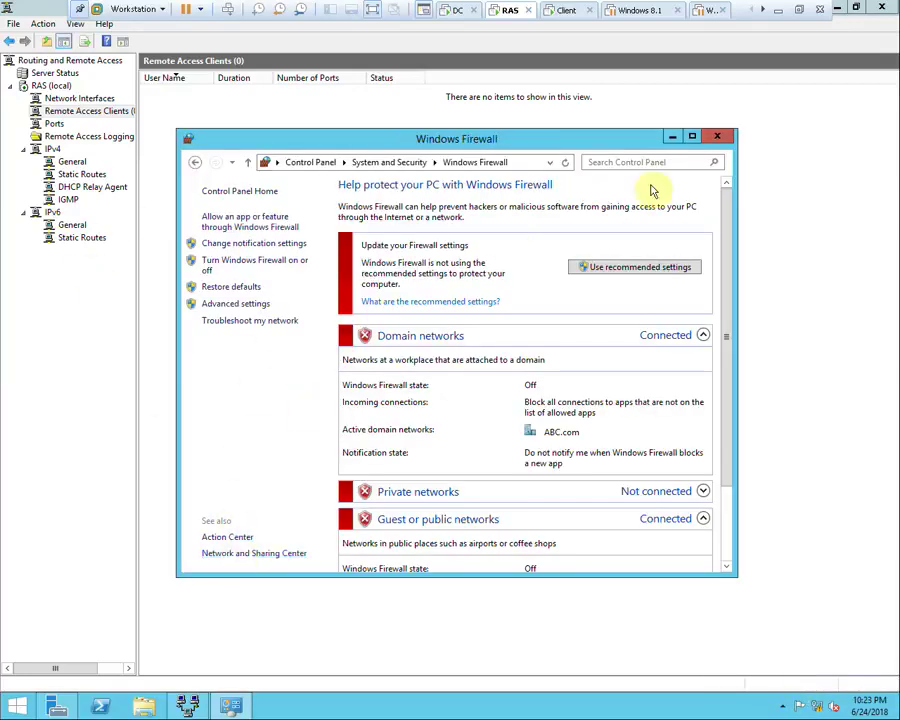
{"action": "left_click", "coordinate": [720, 137]}
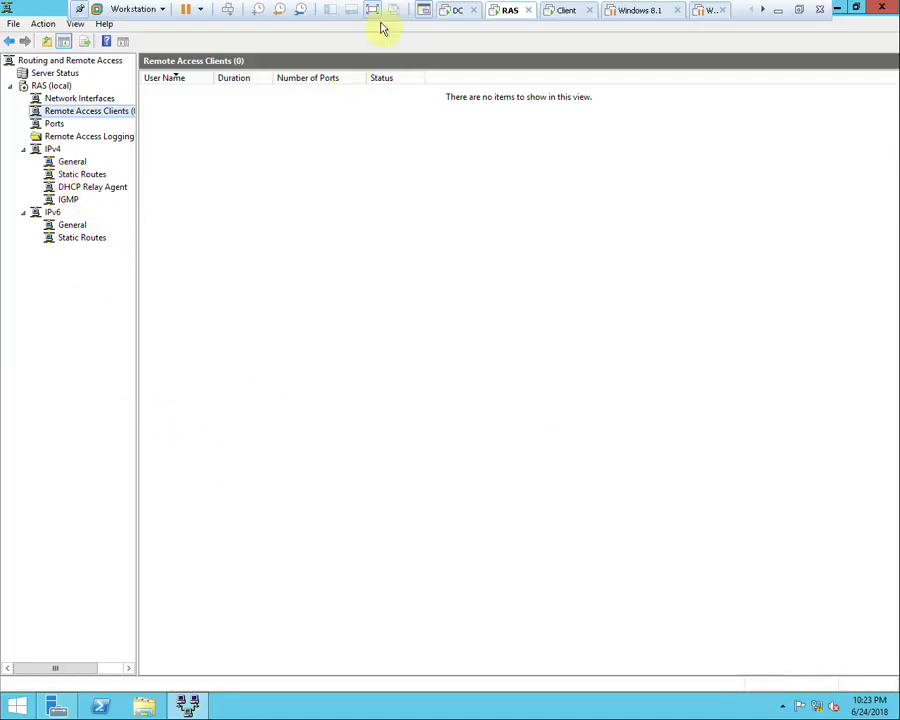
Close the VPN error on the client and open ABC VPN's Properties to check its destination host
{"action": "left_click", "coordinate": [570, 12]}
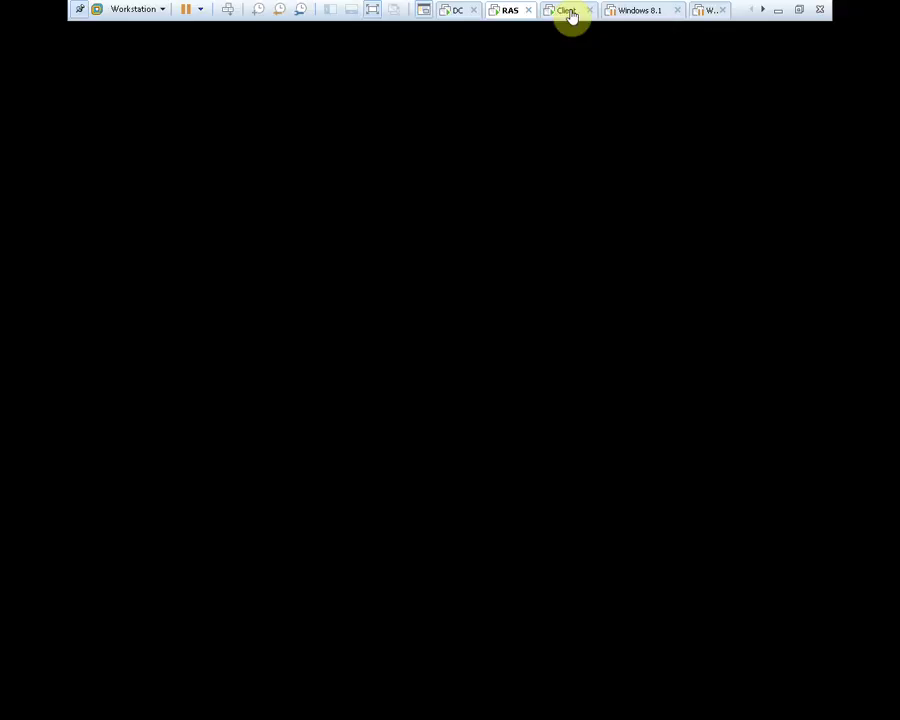
{"action": "left_click", "coordinate": [469, 460]}
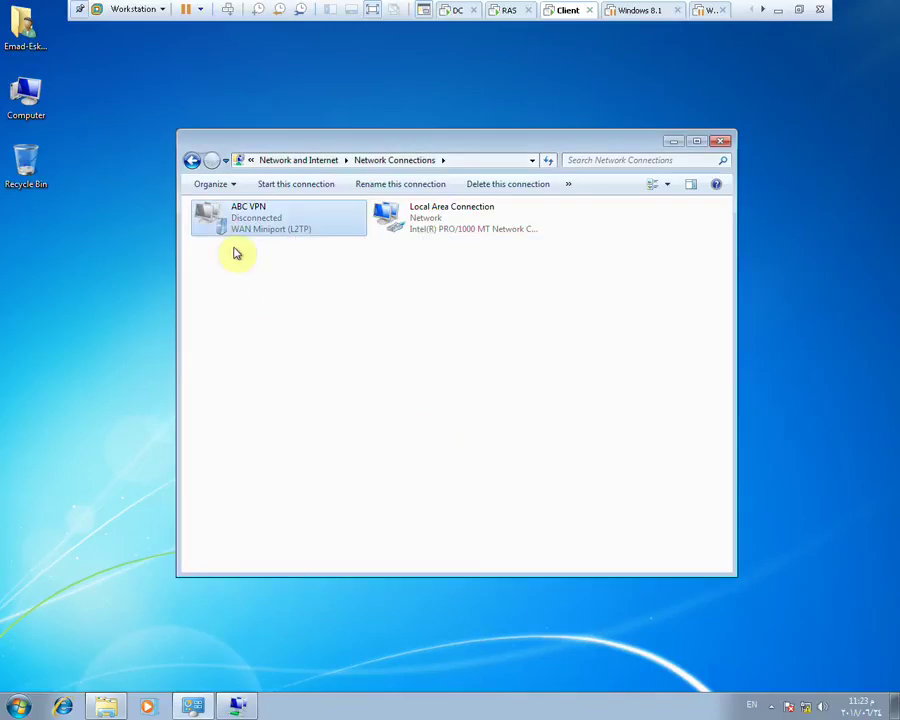
{"action": "right_click", "coordinate": [236, 223]}
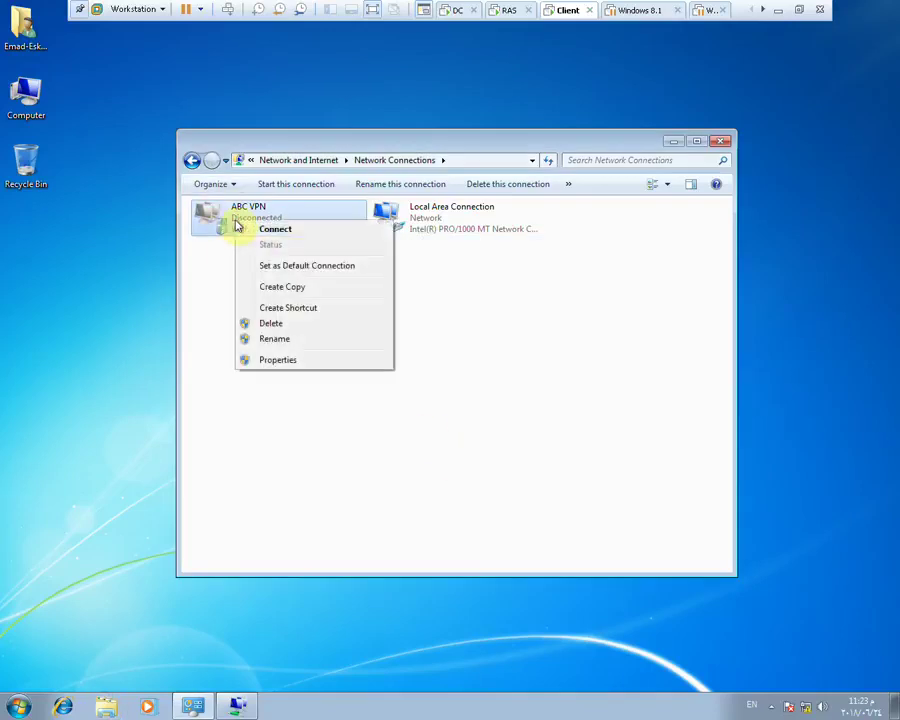
{"action": "left_click", "coordinate": [289, 360]}
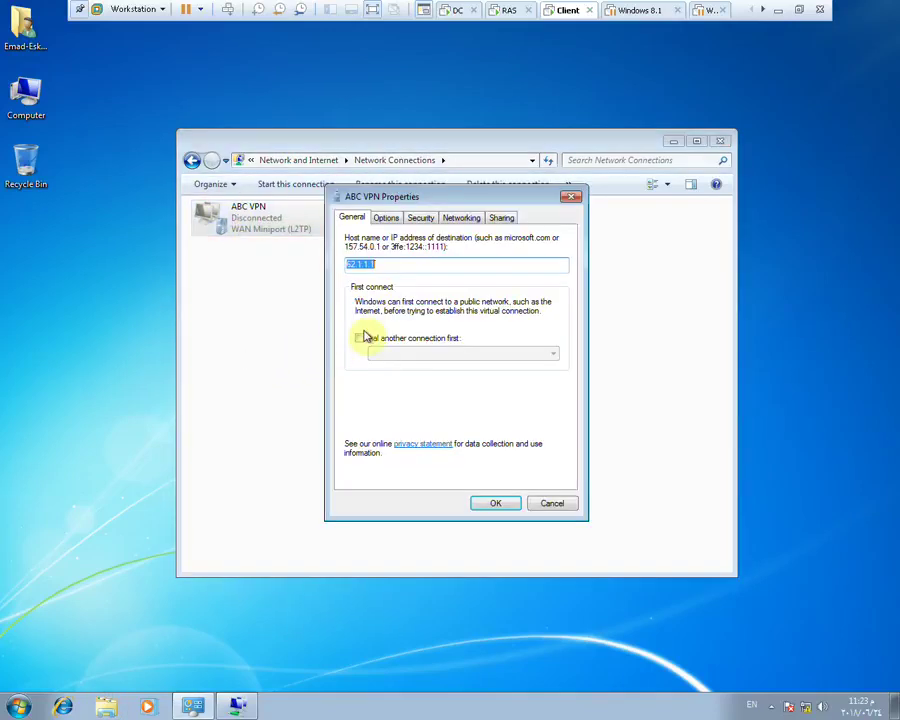
From a client command prompt, ping 192.168.10.100 and see the requests time out
{"action": "left_click", "coordinate": [571, 197]}
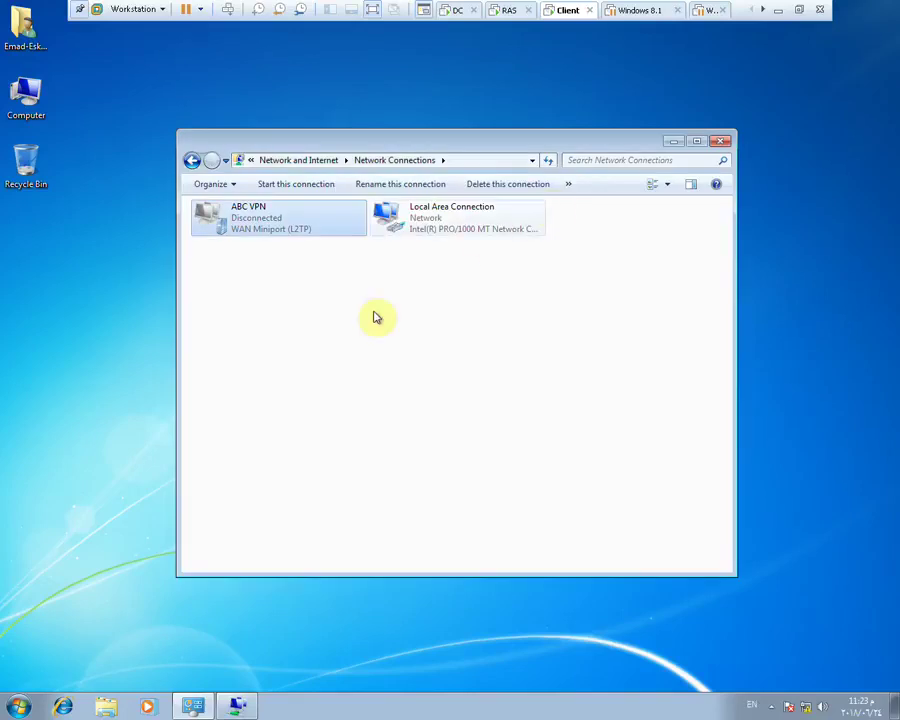
{"action": "key", "text": "super+r"}
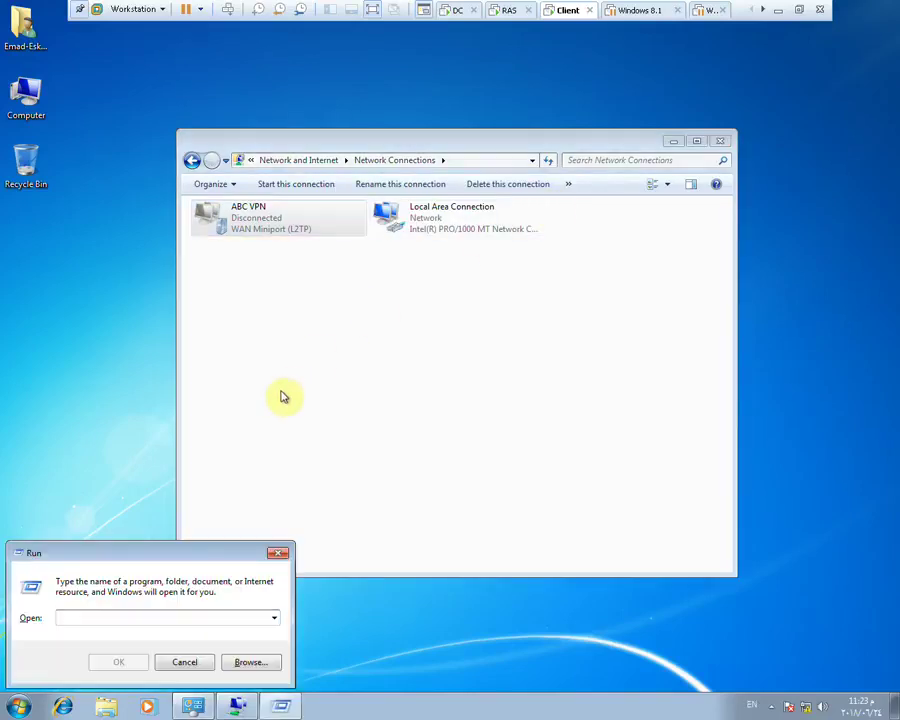
{"action": "type", "text": "cmd"}
{"action": "key", "text": "Return"}
{"action": "type", "text": "ping 192.168."}
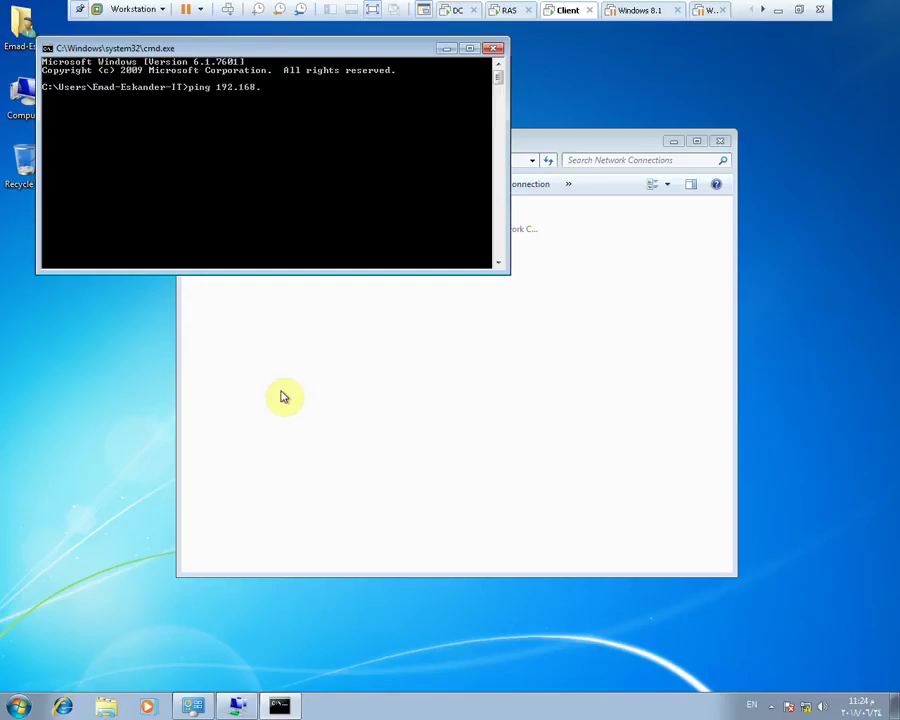
{"action": "type", "text": "10.100"}
{"action": "key", "text": "Return"}
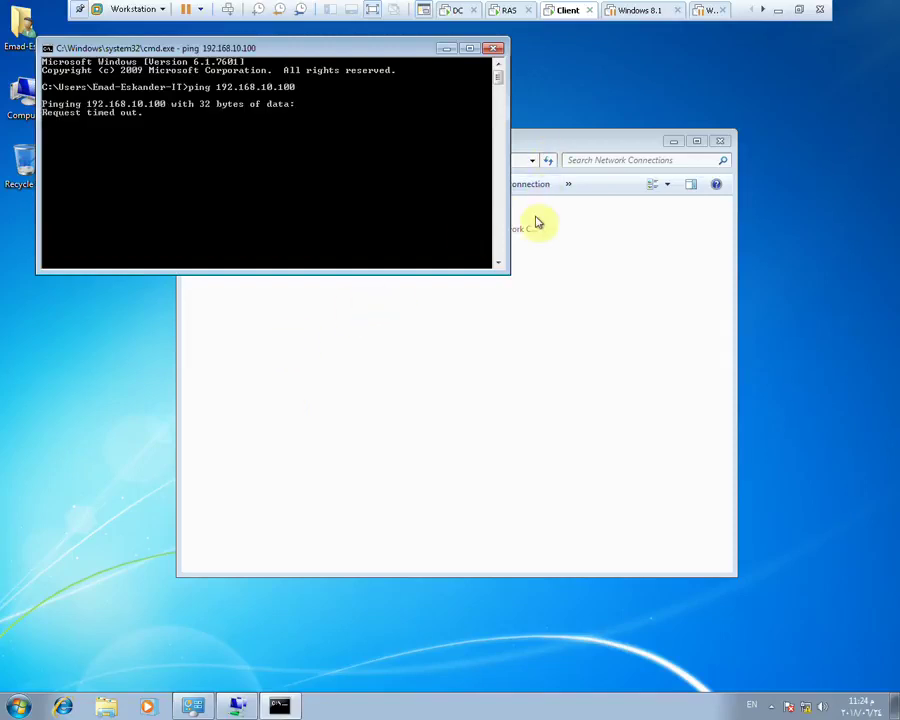
{"action": "left_click", "coordinate": [543, 332]}
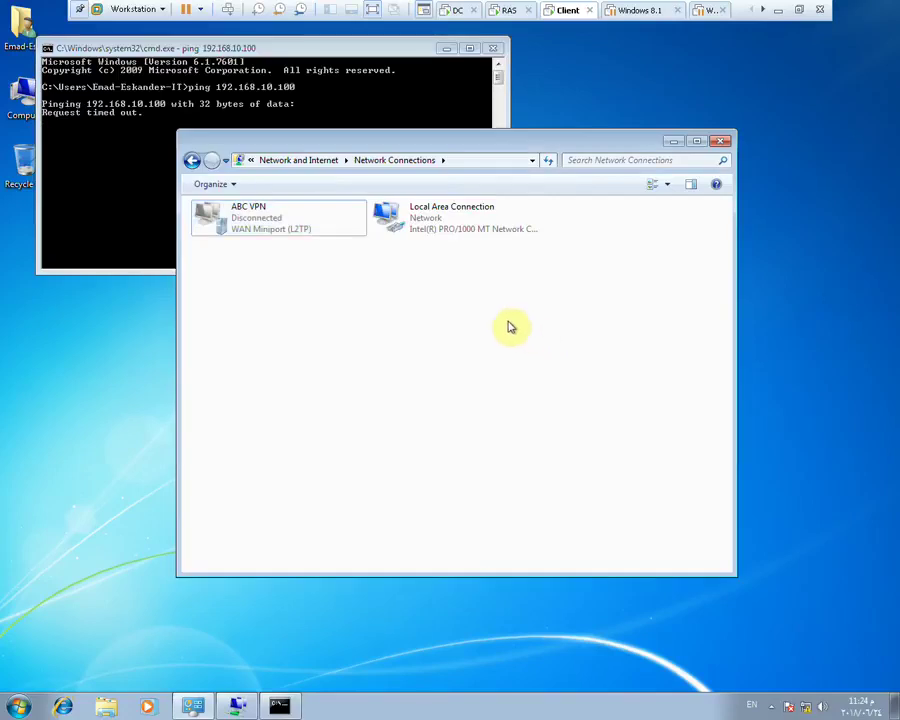
On the RAS server's command prompt, ping 192.168.10.100 and then 62.1.1.1
{"action": "left_click", "coordinate": [503, 10]}
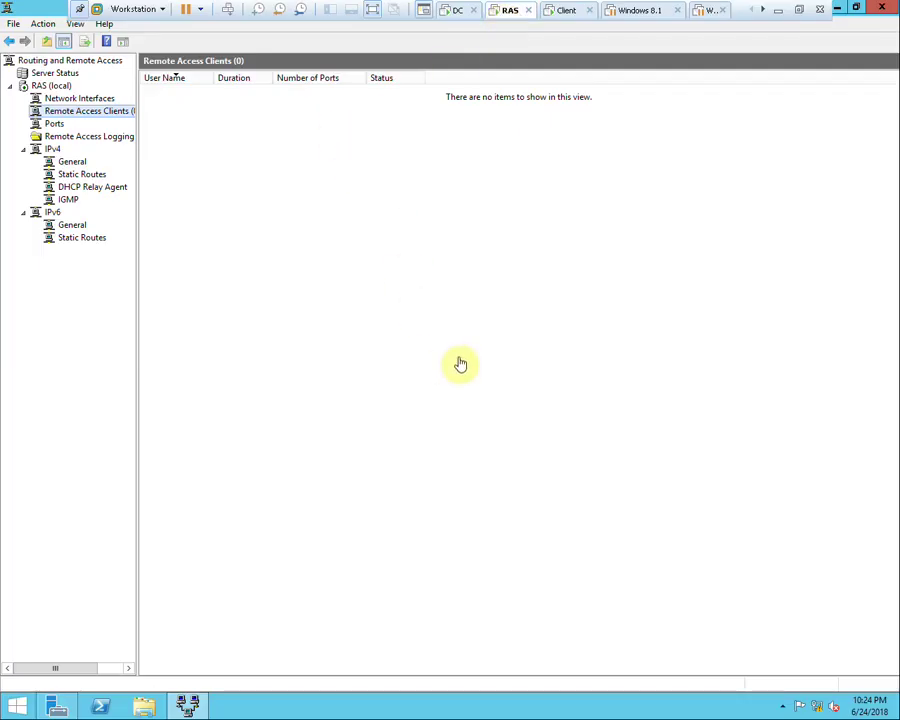
{"action": "key", "text": "super+r"}
{"action": "key", "text": "Return"}
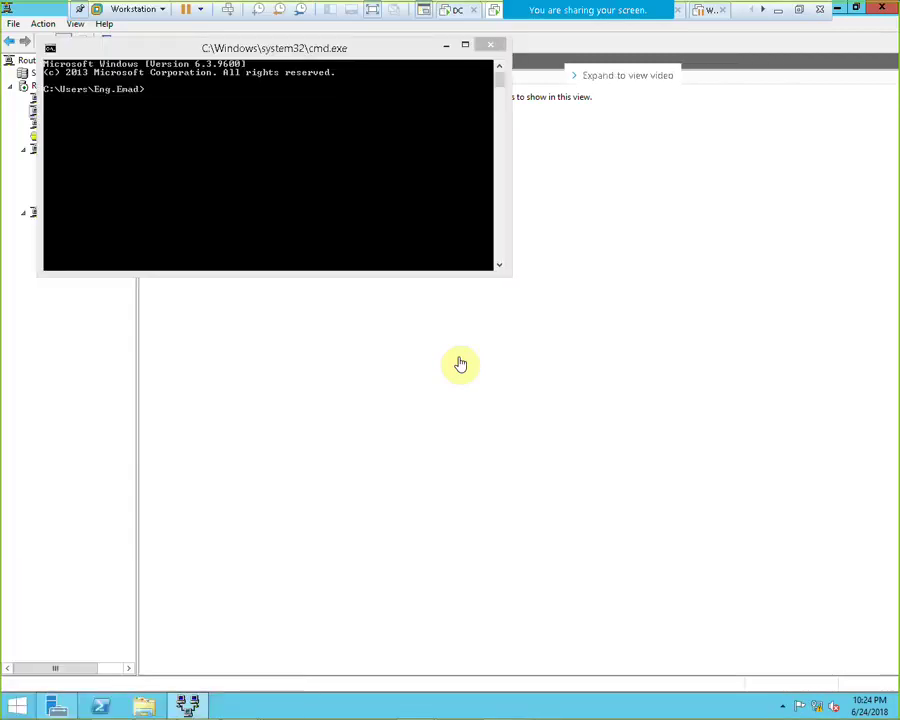
{"action": "left_click_drag", "start_coordinate": [214, 48], "coordinate": [214, 82]}
{"action": "type", "text": "pi"}
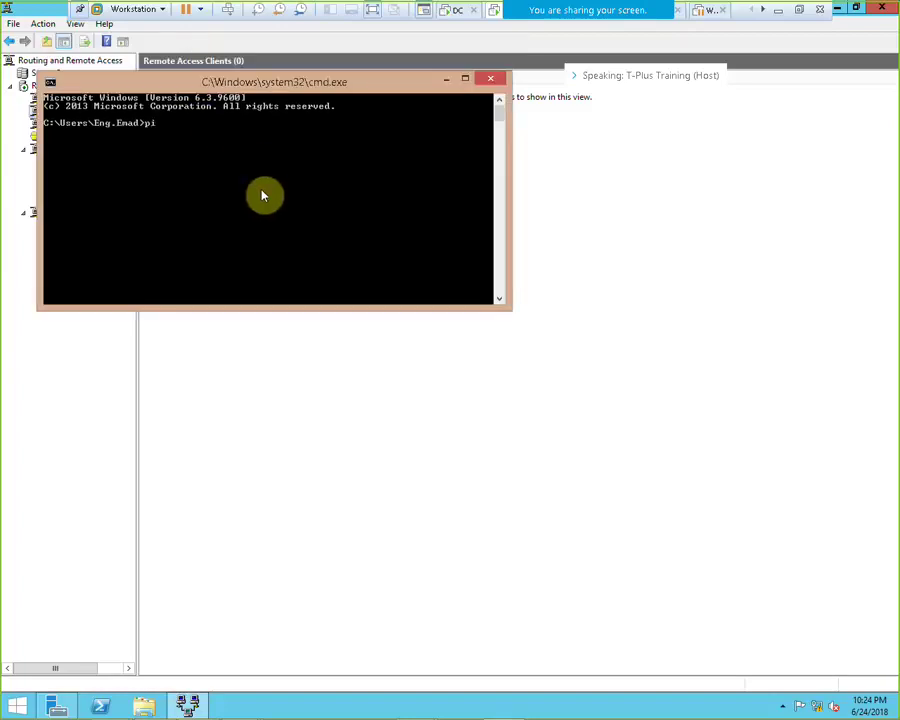
{"action": "type", "text": "ng 192.168.10.100"}
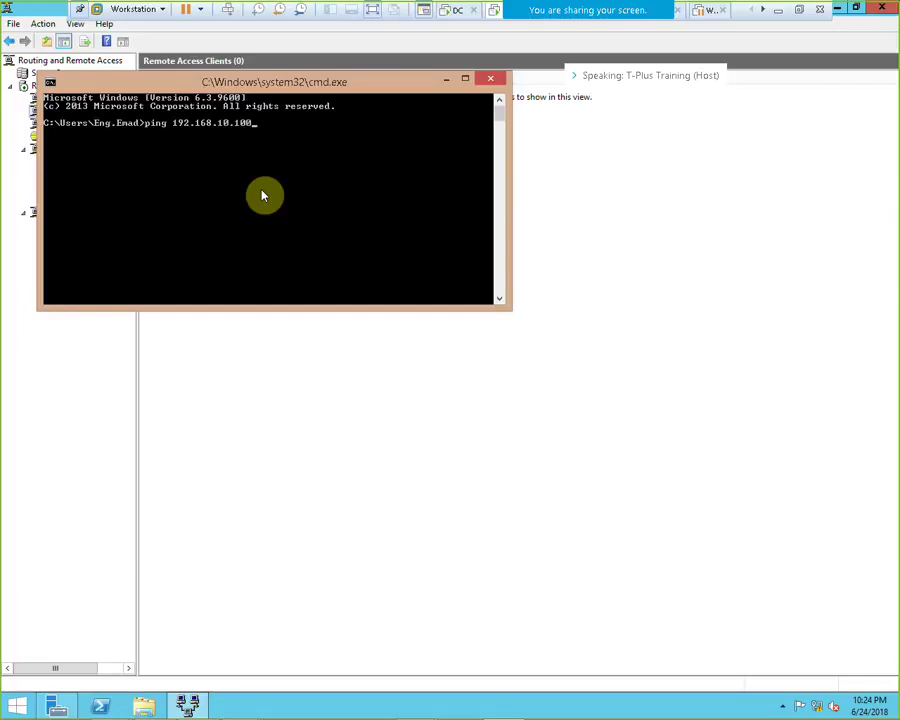
{"action": "key", "text": "Return"}
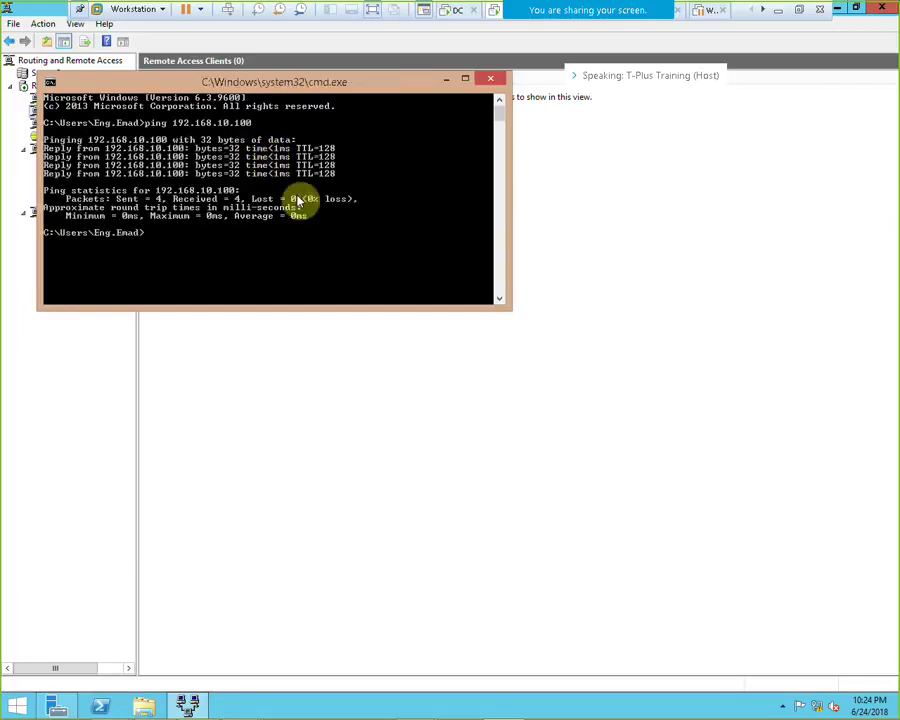
{"action": "key", "text": "Up"}
{"action": "key", "text": "BackSpace"}
{"action": "key", "text": "BackSpace"}
{"action": "key", "text": "BackSpace"}
{"action": "key", "text": "BackSpace"}
{"action": "key", "text": "BackSpace"}
{"action": "key", "text": "BackSpace"}
{"action": "key", "text": "BackSpace"}
{"action": "key", "text": "BackSpace"}
{"action": "key", "text": "BackSpace"}
{"action": "key", "text": "BackSpace"}
{"action": "key", "text": "BackSpace"}
{"action": "key", "text": "BackSpace"}
{"action": "key", "text": "BackSpace"}
{"action": "key", "text": "BackSpace"}
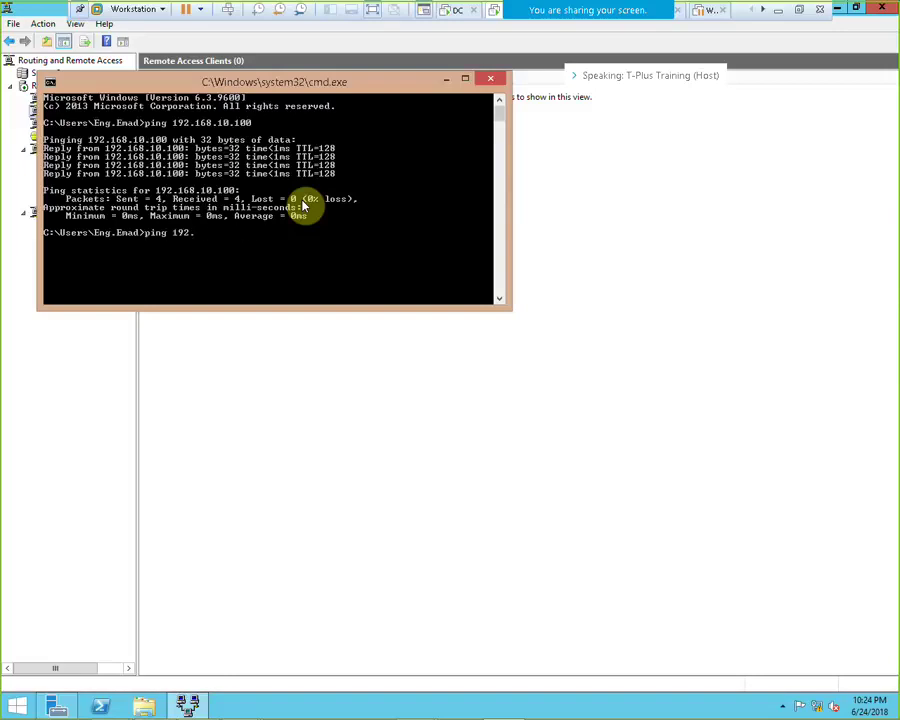
{"action": "type", "text": "62.1.1.1"}
{"action": "key", "text": "Return"}
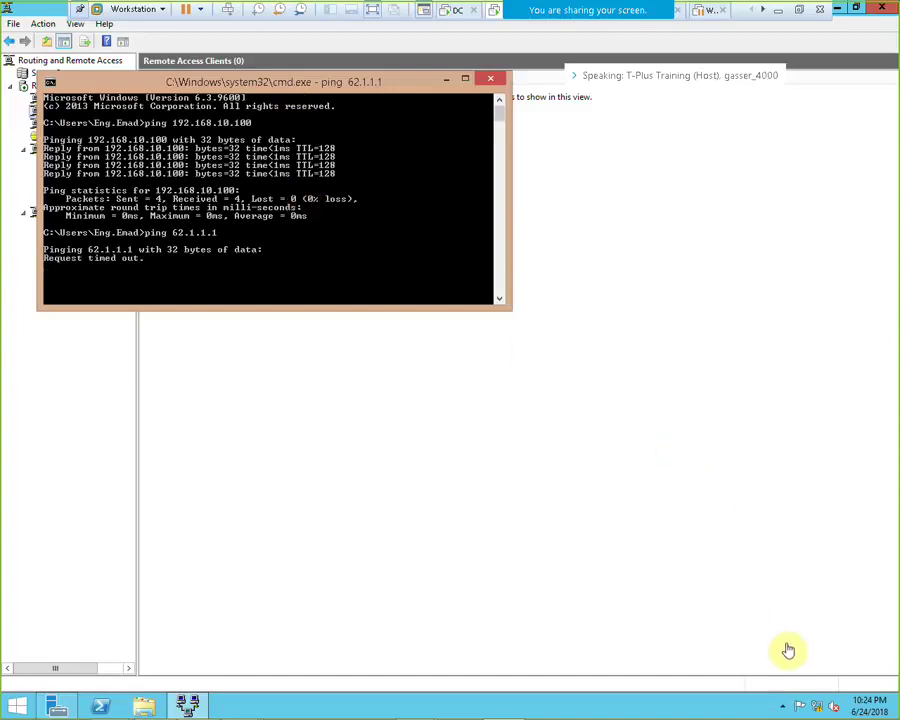
Check Ethernet1's connection details, showing the 62.1.1.1 address
{"action": "right_click", "coordinate": [822, 708]}
{"action": "left_click", "coordinate": [806, 696]}
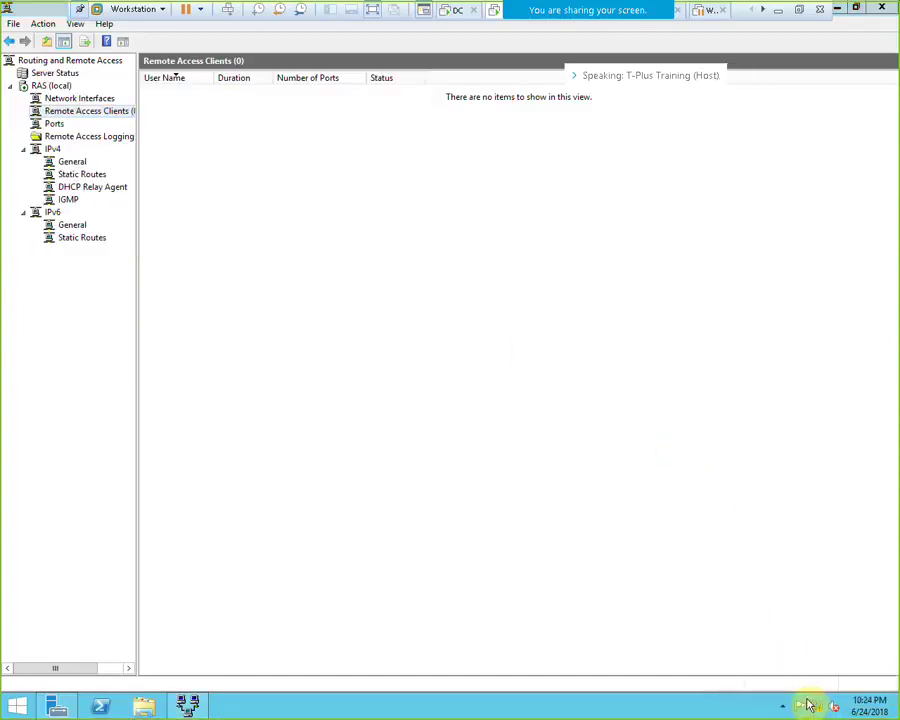
{"action": "left_click", "coordinate": [626, 303]}
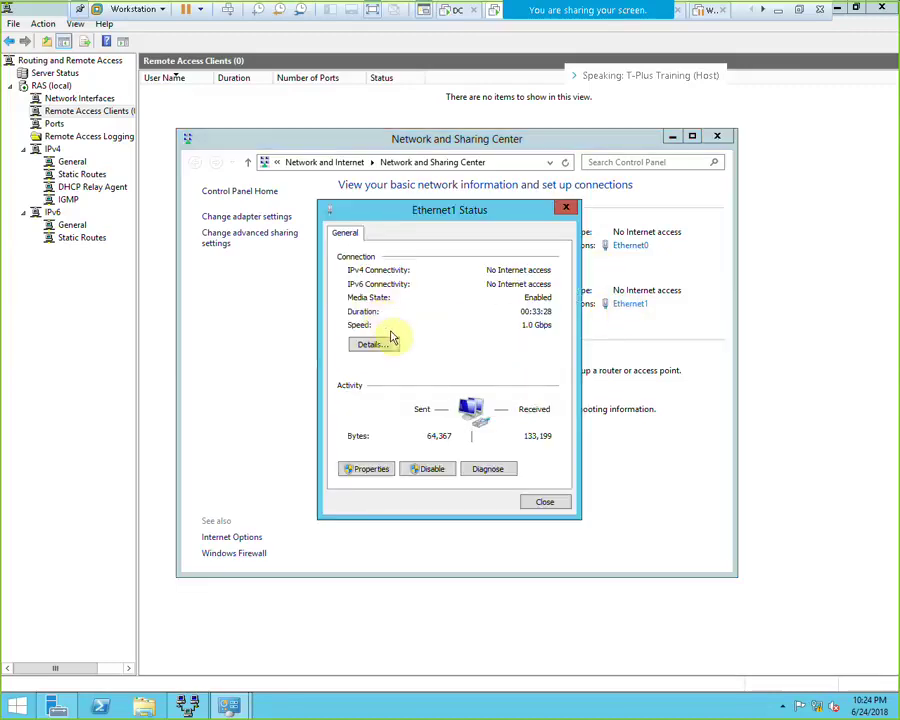
{"action": "left_click", "coordinate": [386, 340]}
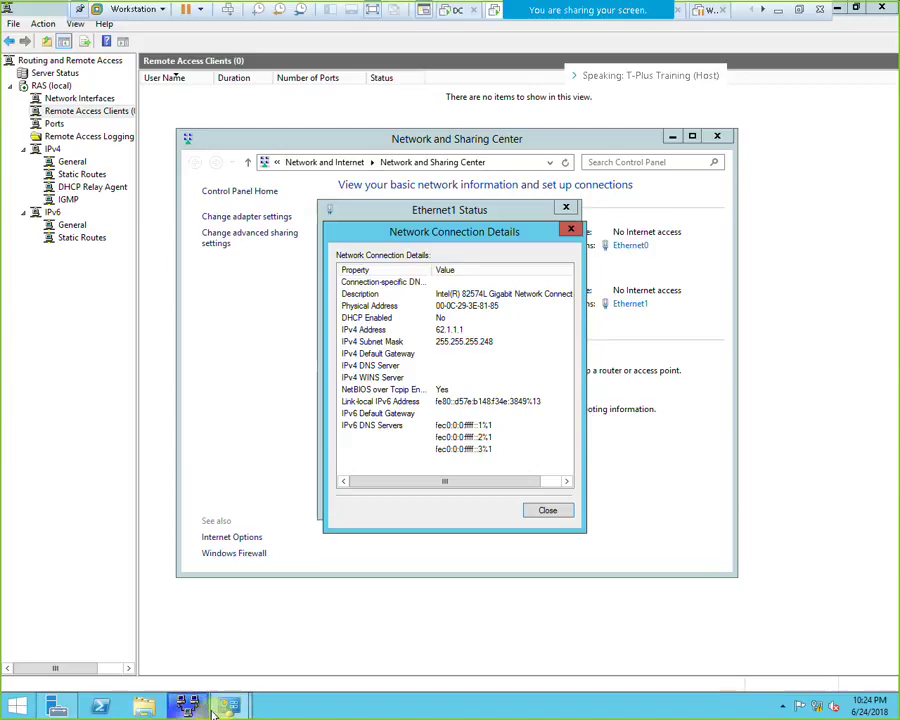
{"action": "mouse_move", "coordinate": [228, 705]}
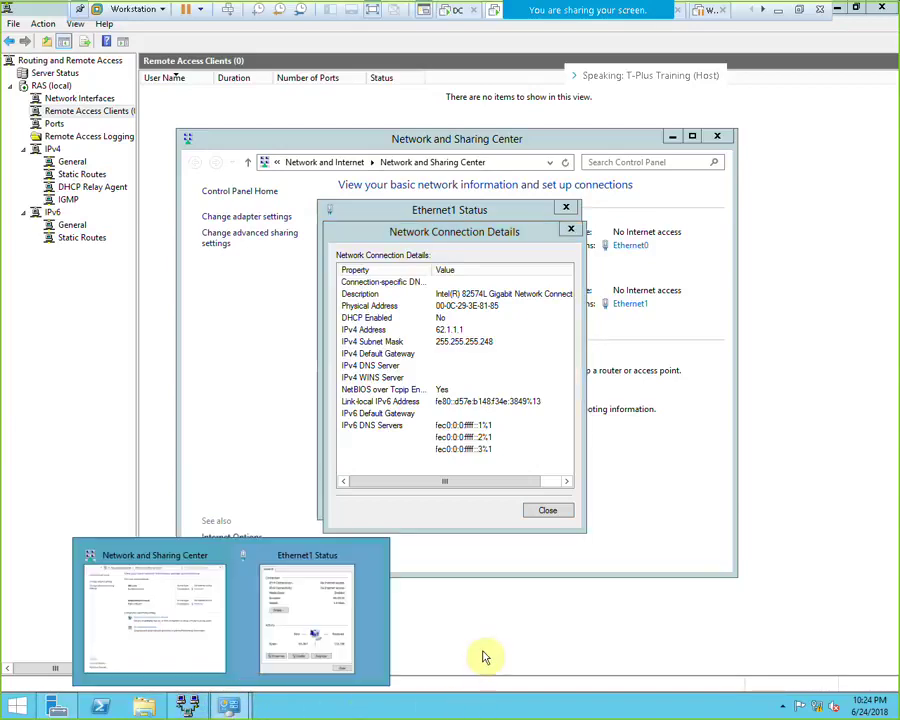
{"action": "left_click", "coordinate": [483, 657]}
In a new command prompt, ping 62.1.1.2 and 62.1.1.1 and get replies
{"action": "key", "text": "super+r"}
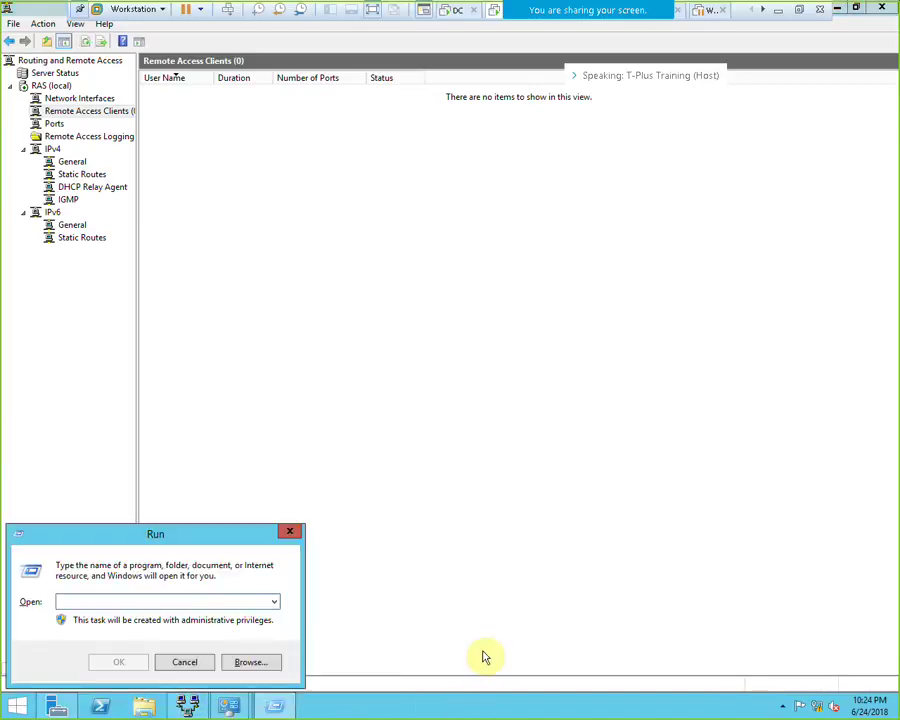
{"action": "type", "text": "cmd"}
{"action": "key", "text": "Return"}
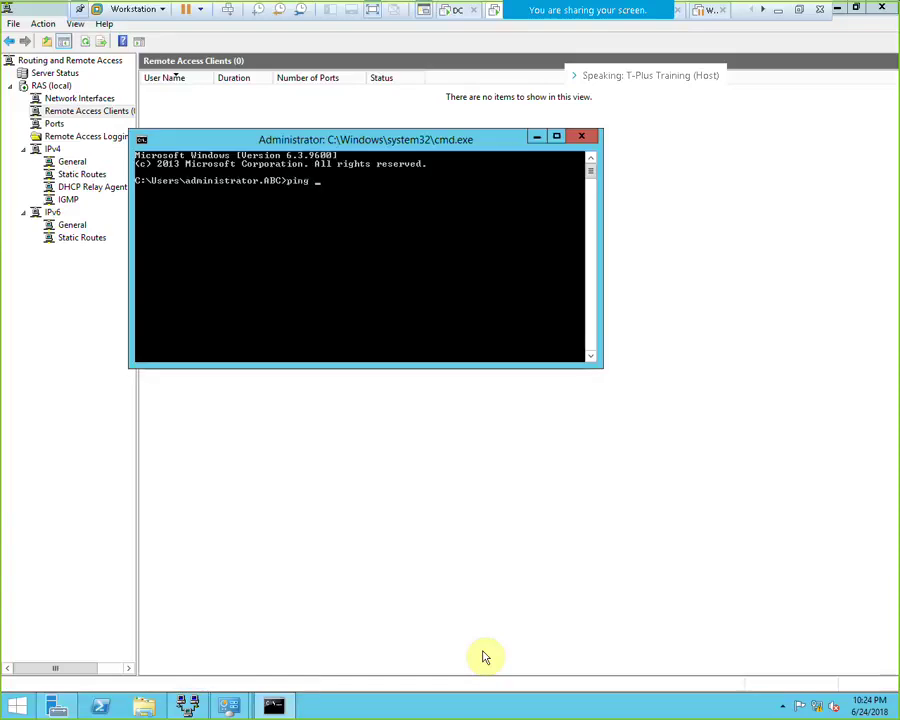
{"action": "type", "text": ".2"}
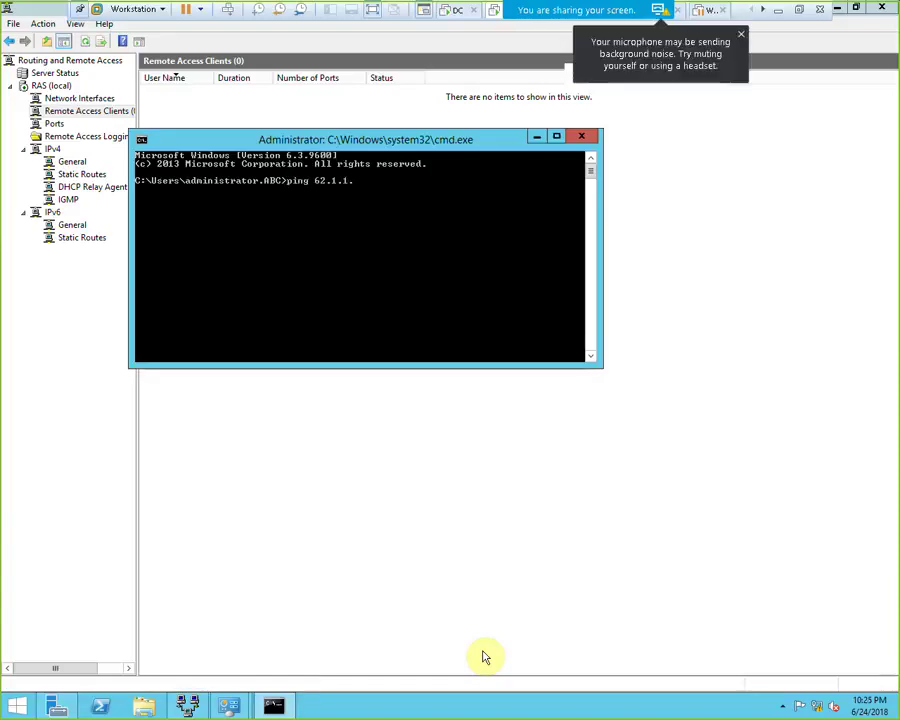
{"action": "key", "text": "Return"}
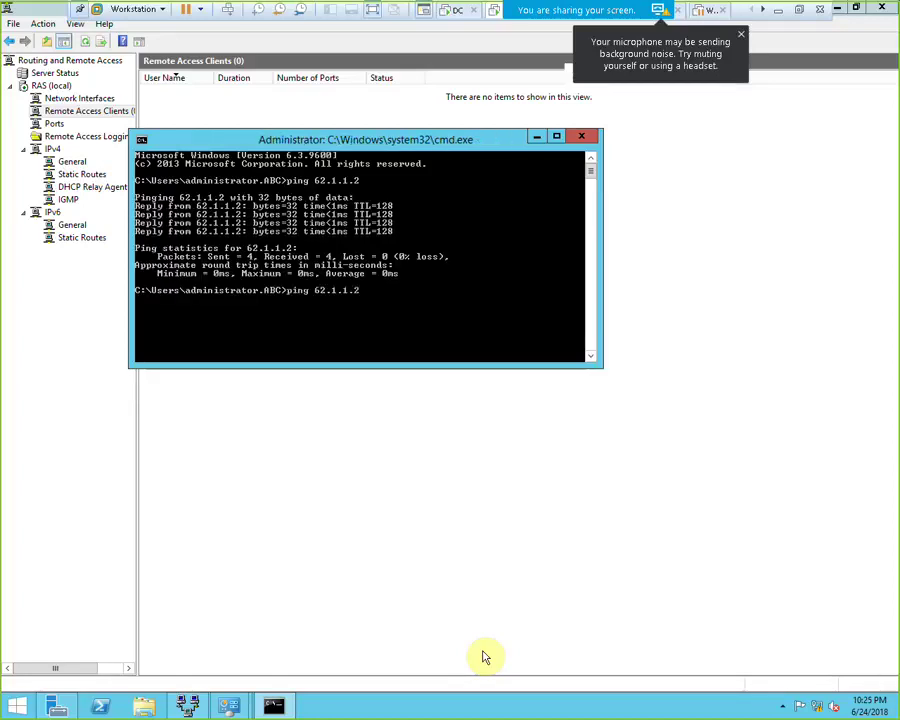
{"action": "type", "text": "1"}
{"action": "key", "text": "Return"}
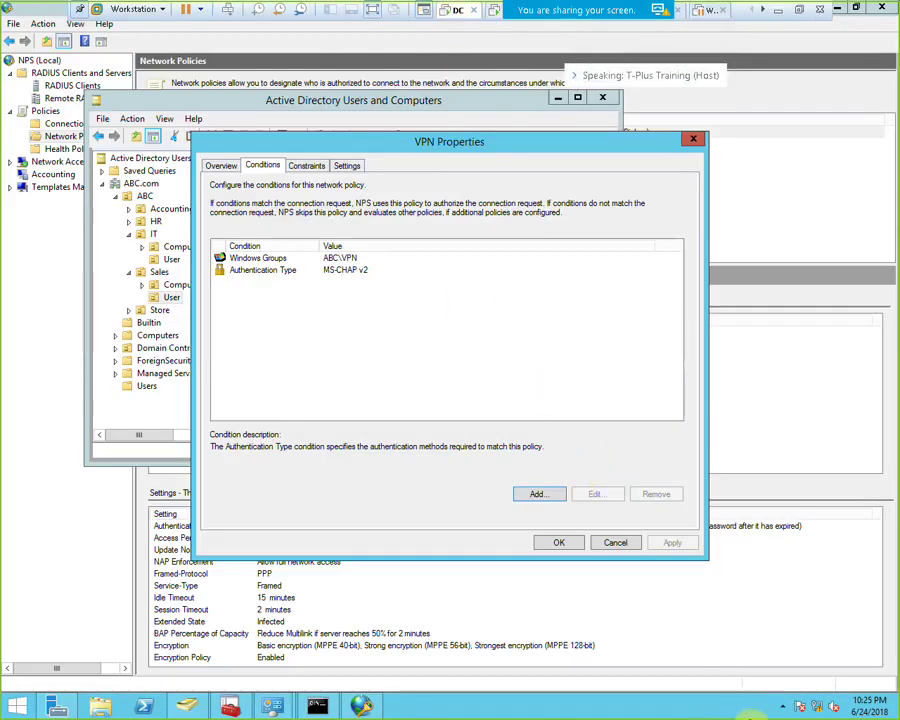
Enter 192.168.10.50 as the DC's Ethernet0 IPv4 default gateway and confirm the adapter dialogs
{"action": "right_click", "coordinate": [818, 708]}
{"action": "left_click", "coordinate": [810, 692]}
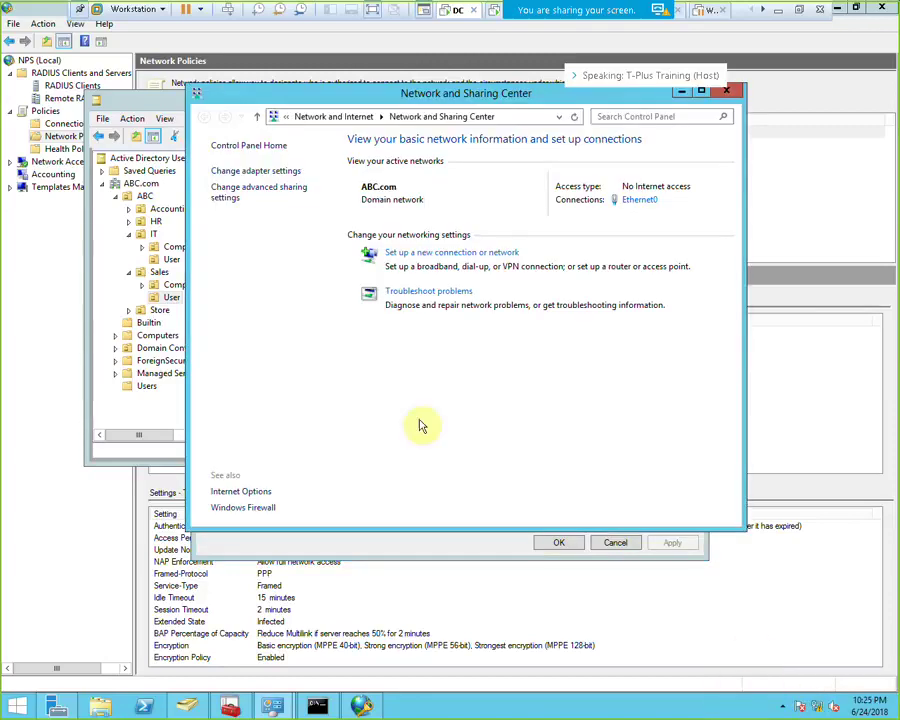
{"action": "left_click", "coordinate": [637, 200]}
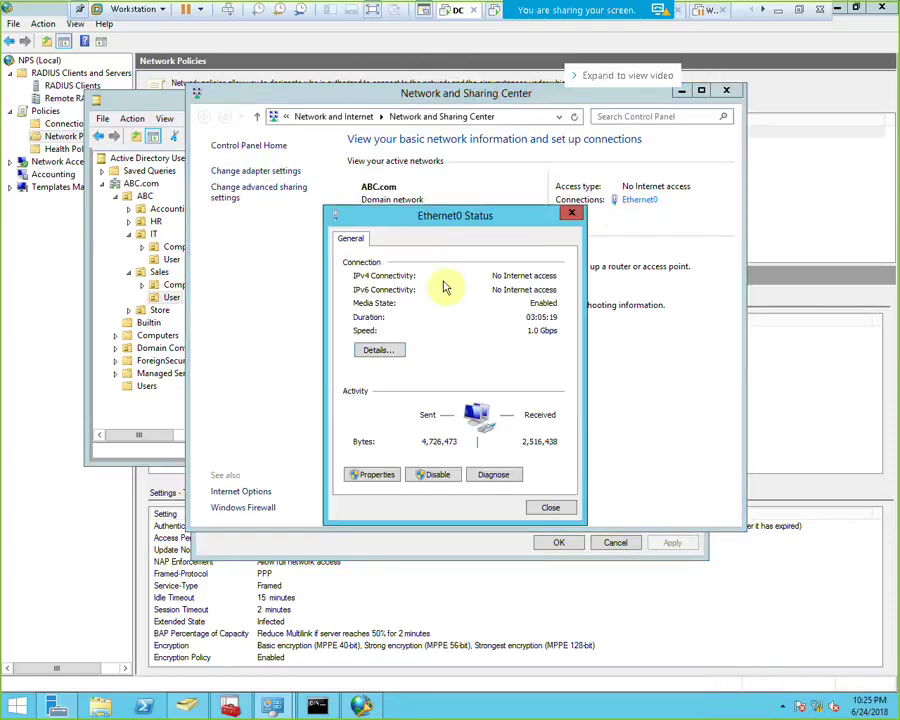
{"action": "left_click", "coordinate": [370, 474]}
{"action": "double_click", "coordinate": [494, 420]}
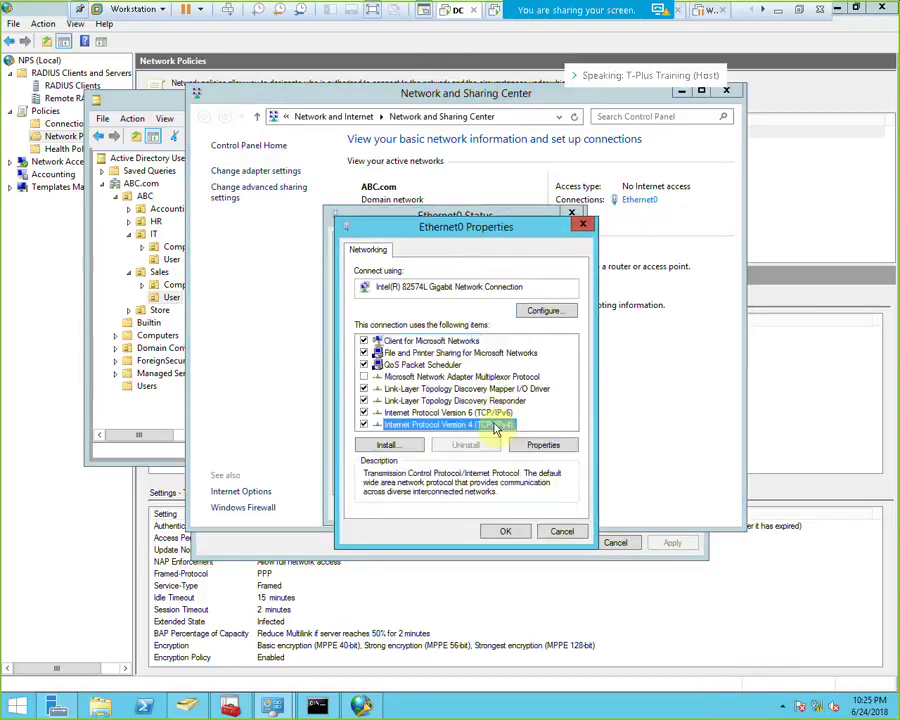
{"action": "left_click", "coordinate": [520, 435]}
{"action": "type", "text": "192 . 168 . 10 . 50"}
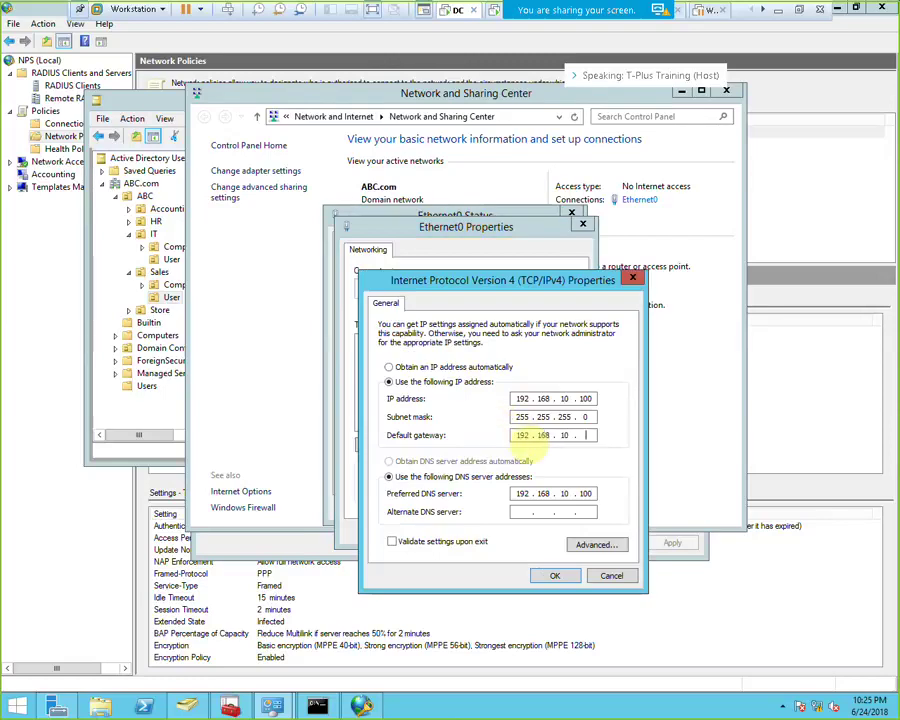
{"action": "left_click", "coordinate": [548, 577]}
{"action": "left_click", "coordinate": [504, 532]}
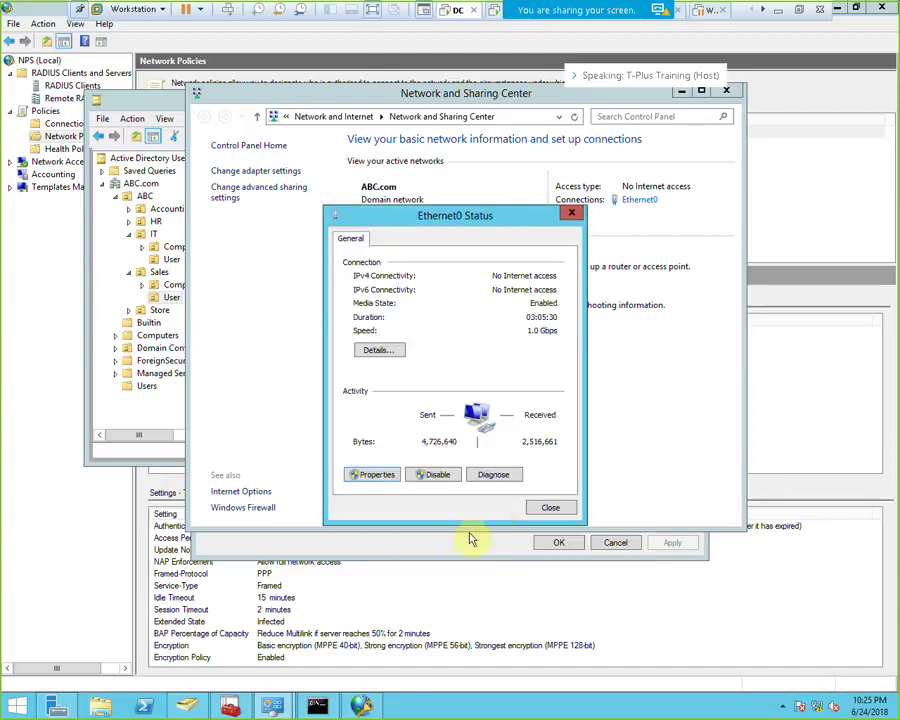
{"action": "left_click", "coordinate": [548, 507]}
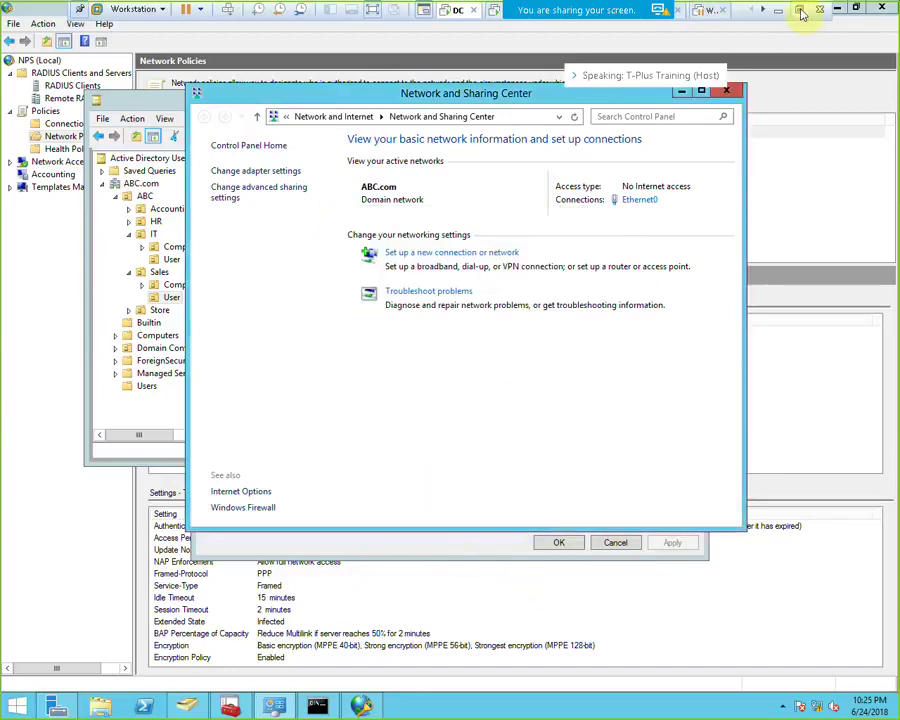
{"action": "left_click", "coordinate": [801, 12]}
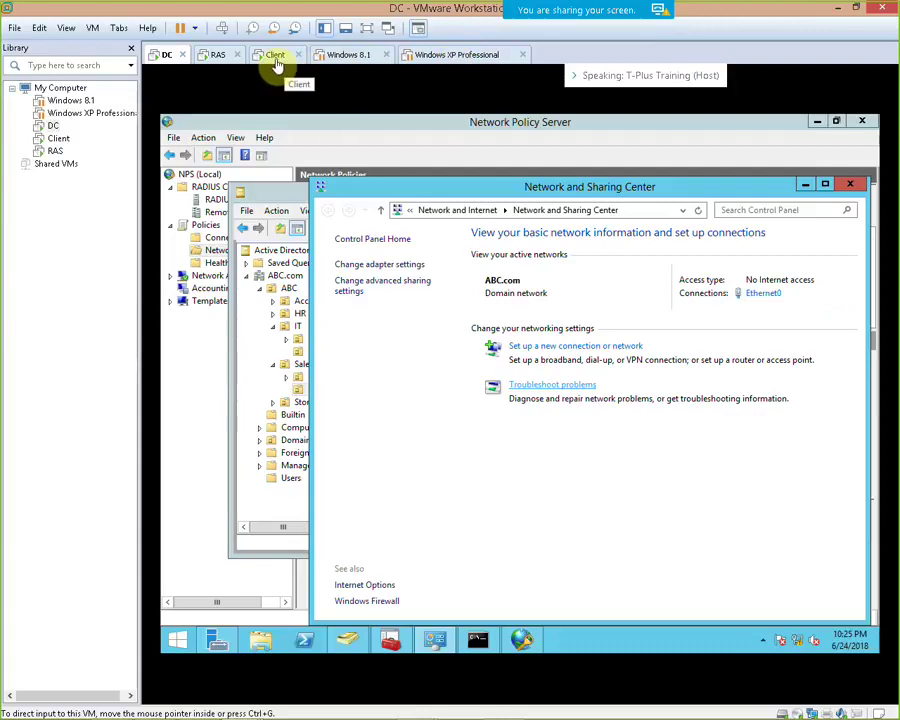
On the Client VM, try connecting ABC VPN with the account password
{"action": "left_click", "coordinate": [277, 62]}
{"action": "left_click", "coordinate": [391, 270]}
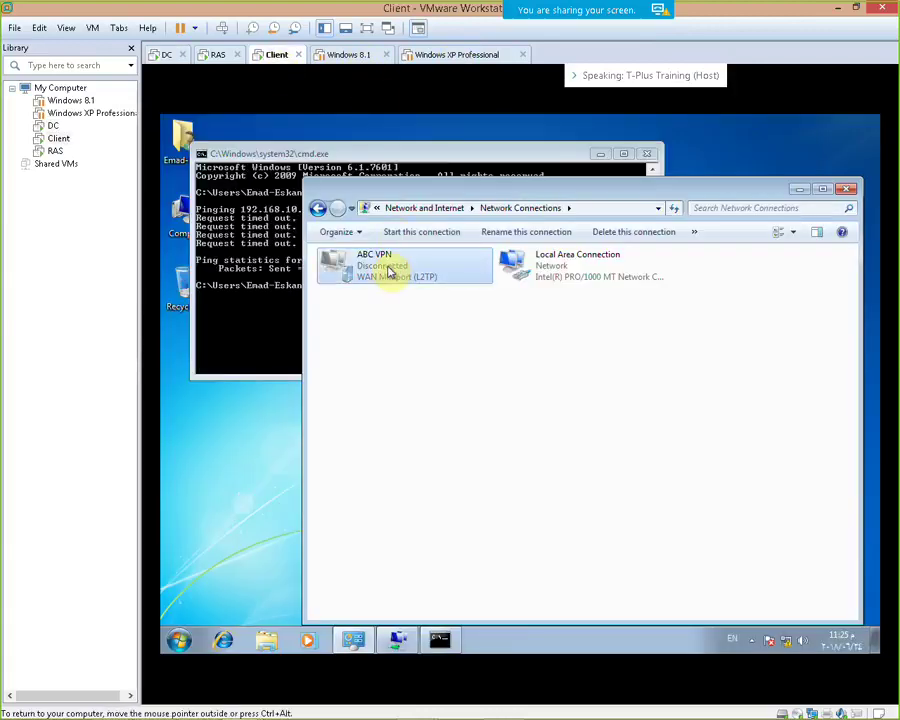
{"action": "double_click", "coordinate": [391, 270]}
{"action": "left_click", "coordinate": [490, 404]}
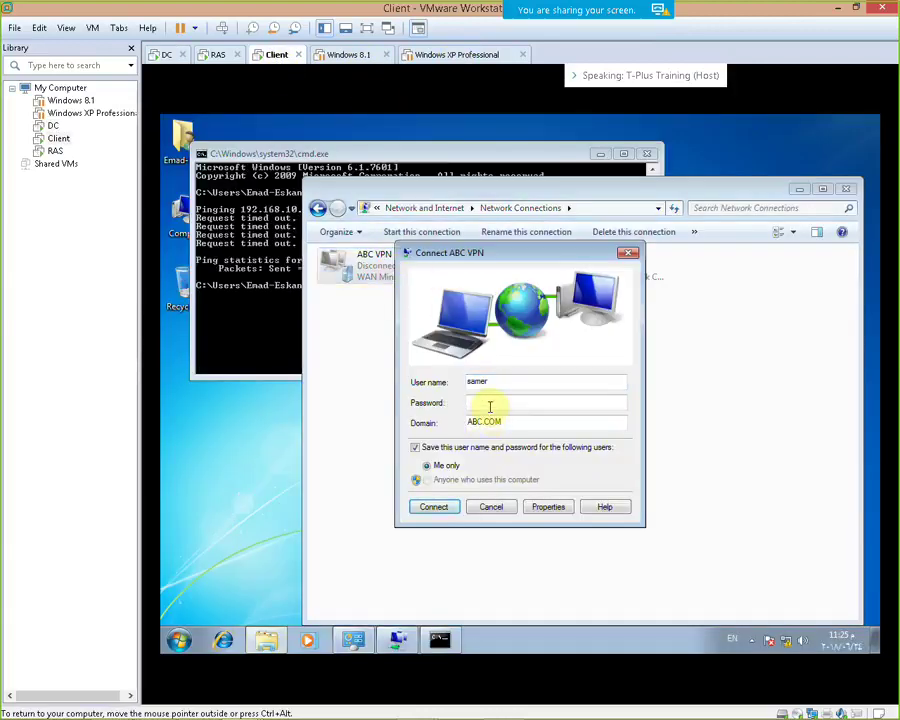
{"action": "type", "text": "p"}
{"action": "key", "text": "Return"}
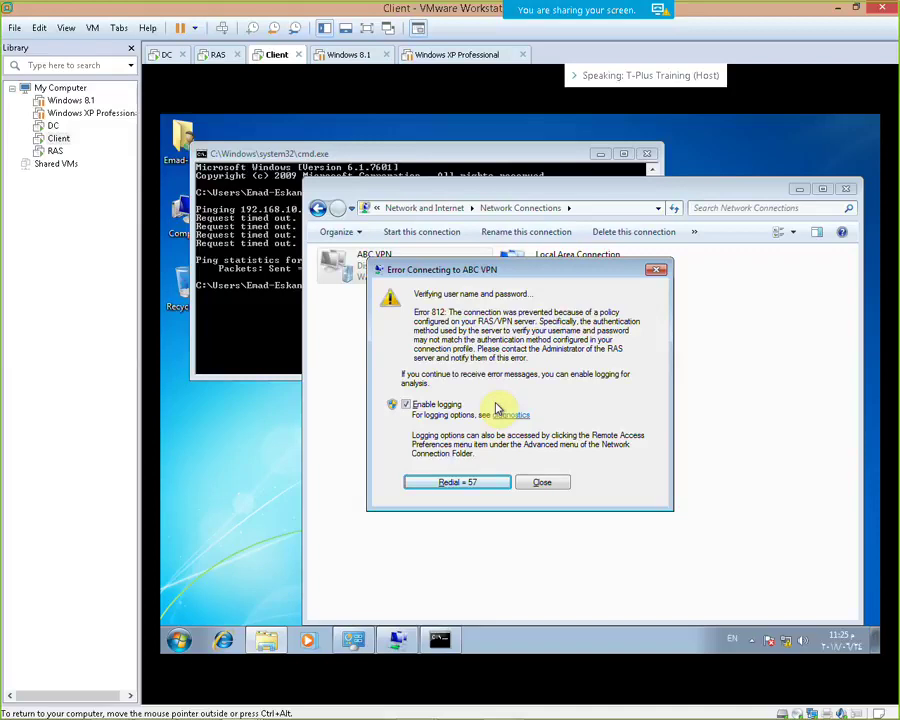
Check the RAS server in full screen, then move on to the DC machine
{"action": "left_click", "coordinate": [215, 57]}
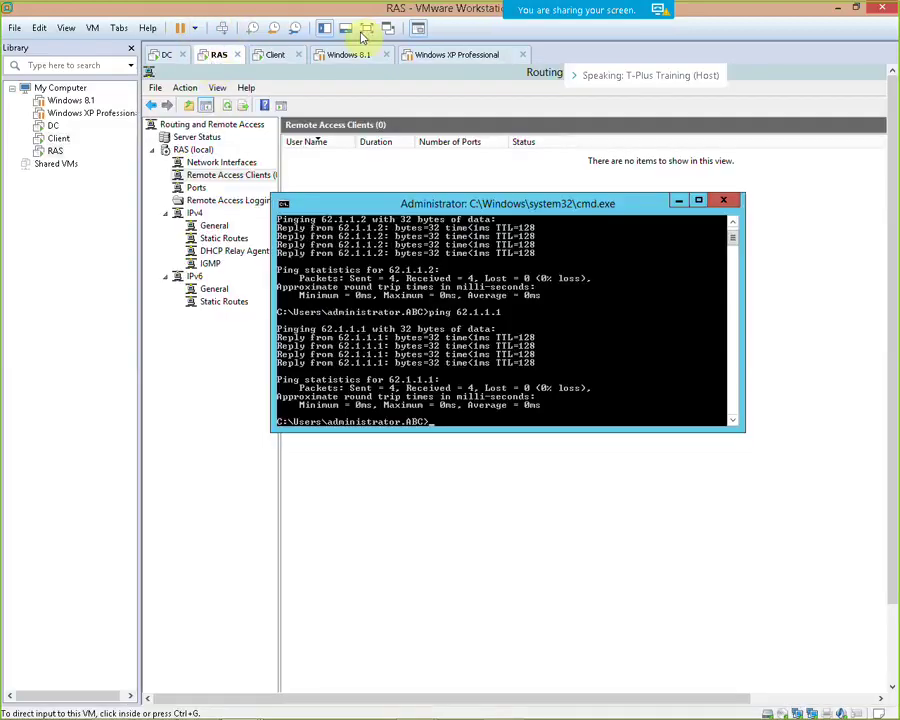
{"action": "left_click", "coordinate": [365, 29]}
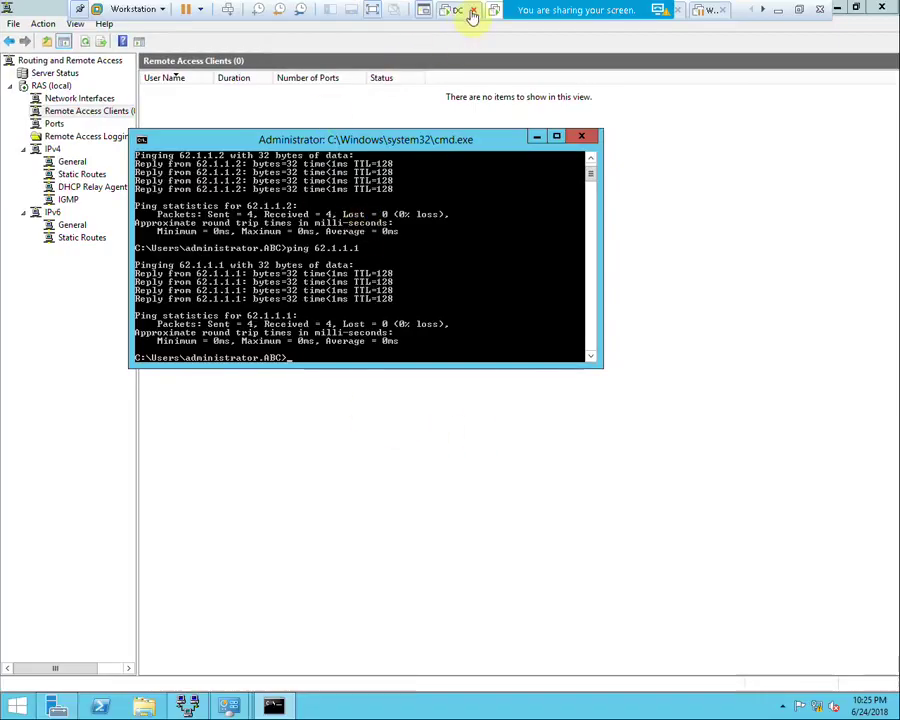
{"action": "left_click", "coordinate": [468, 12]}
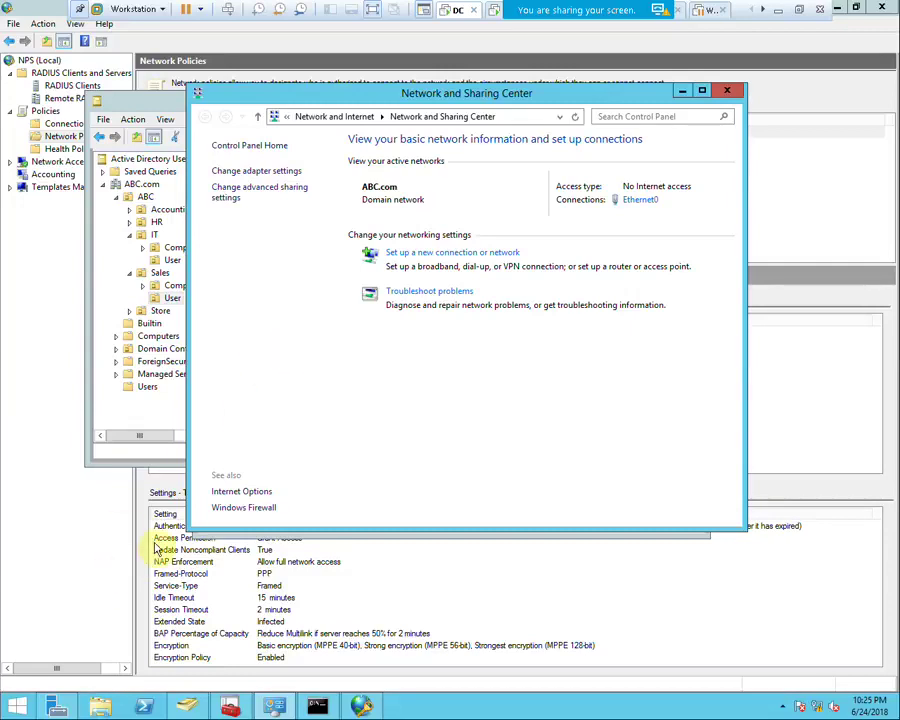
Set the Sales user's dial-in permission to Allow access in ADUC, then return to the Client VM
{"action": "left_click", "coordinate": [187, 706]}
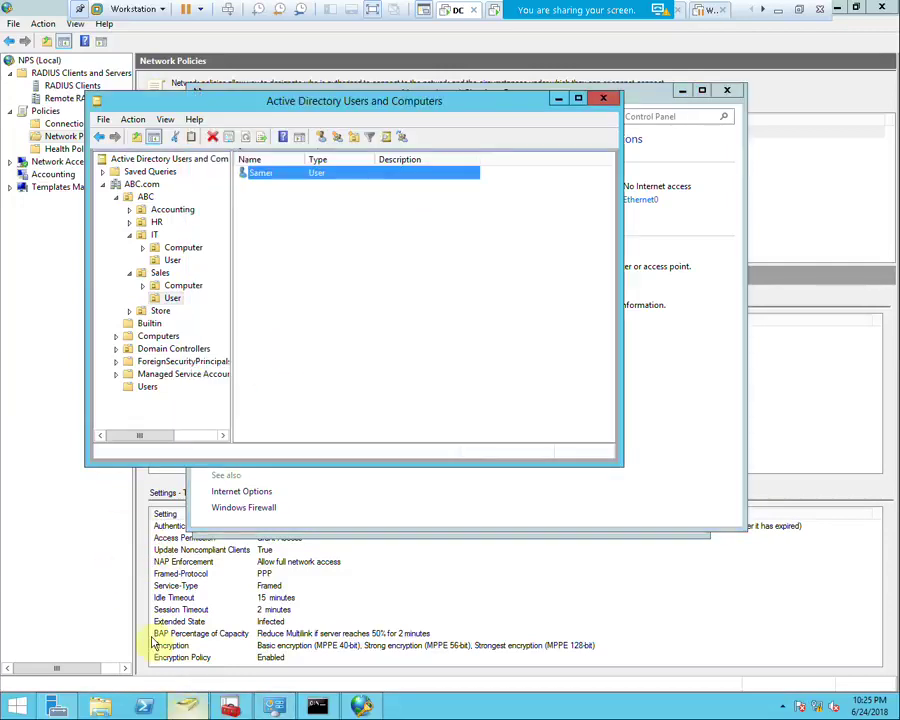
{"action": "double_click", "coordinate": [258, 176]}
{"action": "left_click", "coordinate": [264, 119]}
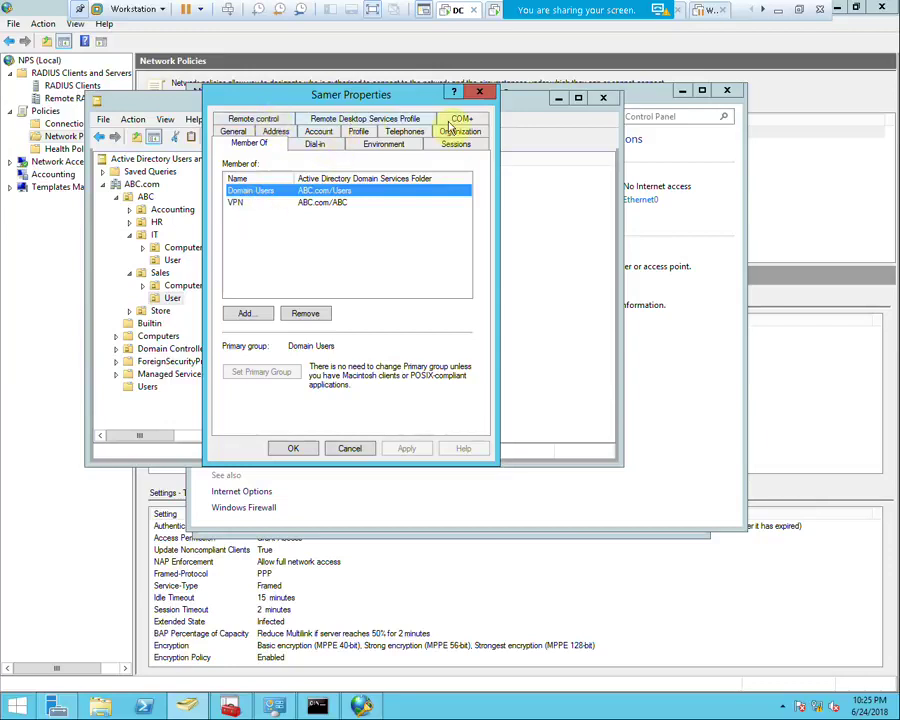
{"action": "left_click", "coordinate": [316, 146]}
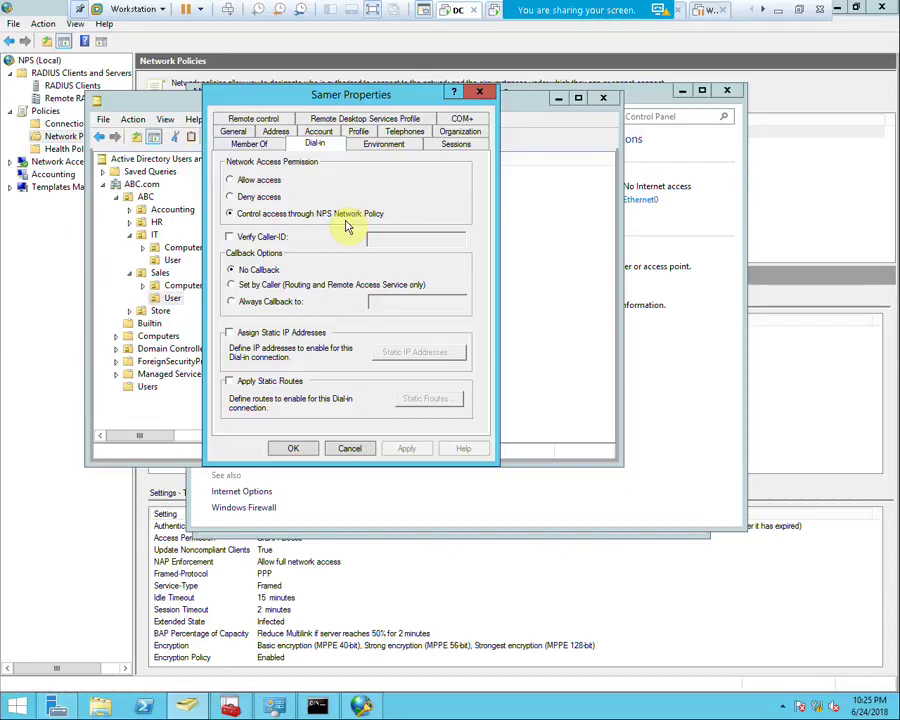
{"action": "left_click", "coordinate": [252, 180]}
{"action": "left_click", "coordinate": [404, 447]}
{"action": "left_click", "coordinate": [820, 9]}
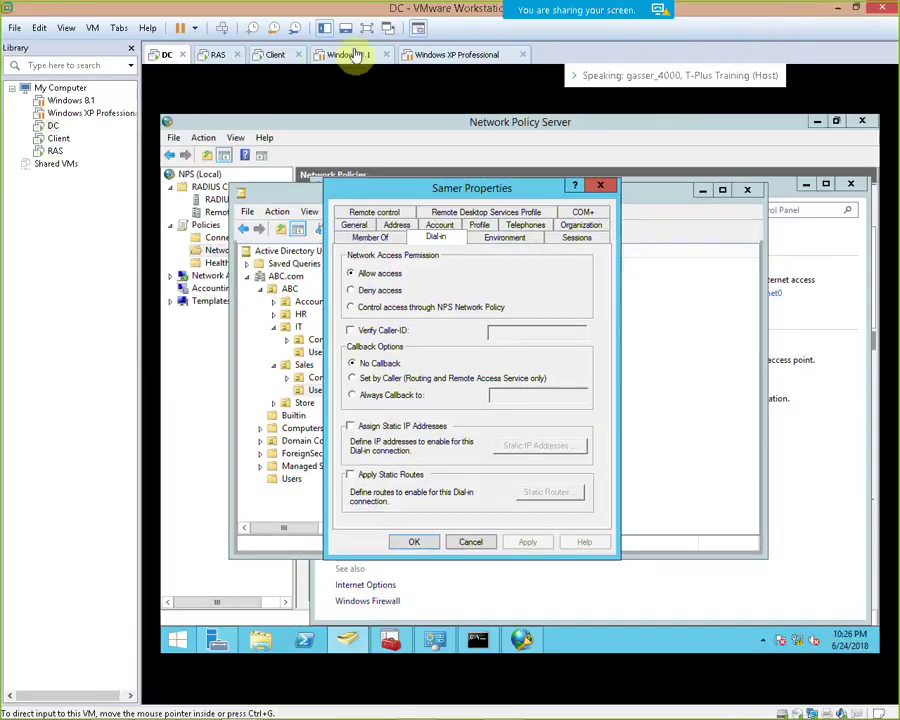
{"action": "left_click", "coordinate": [272, 56]}
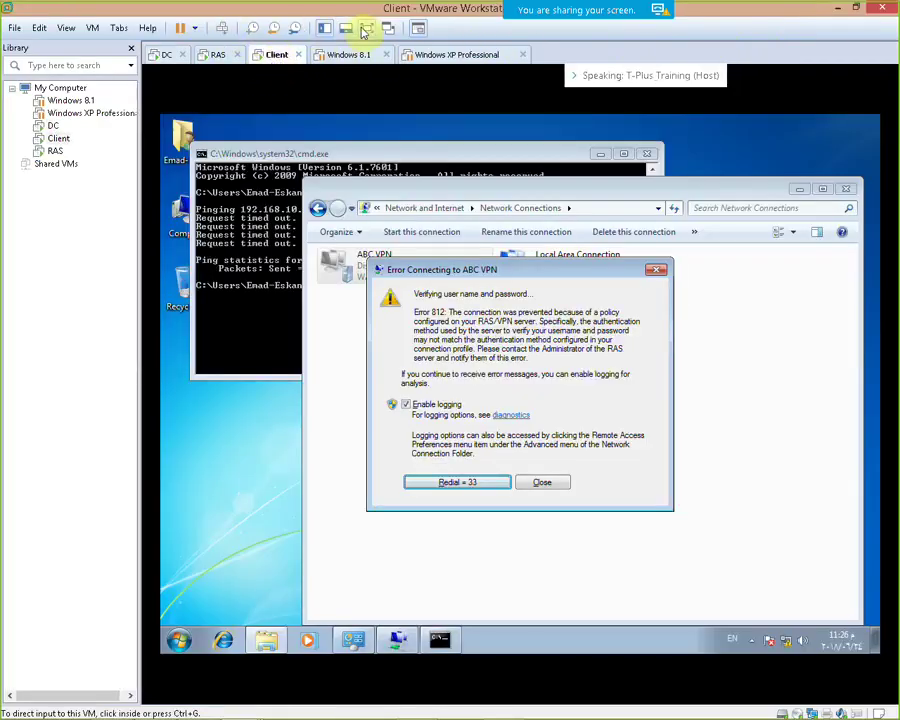
Redial ABC VPN on the full-screen Client VM, then switch to the DC machine's screen
{"action": "left_click", "coordinate": [365, 30]}
{"action": "left_click", "coordinate": [368, 417]}
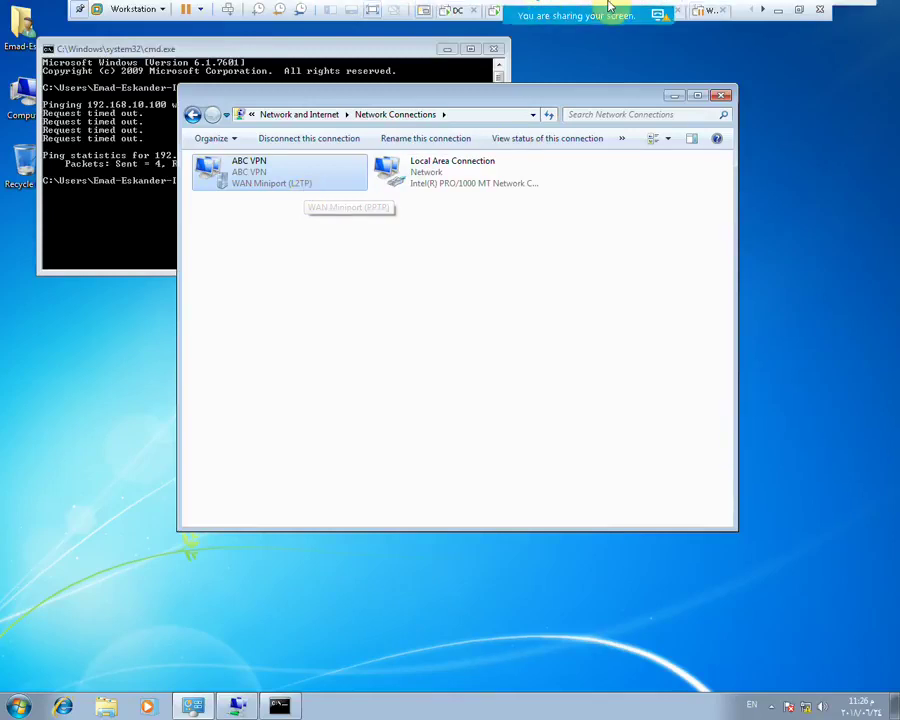
{"action": "mouse_move", "coordinate": [600, 12]}
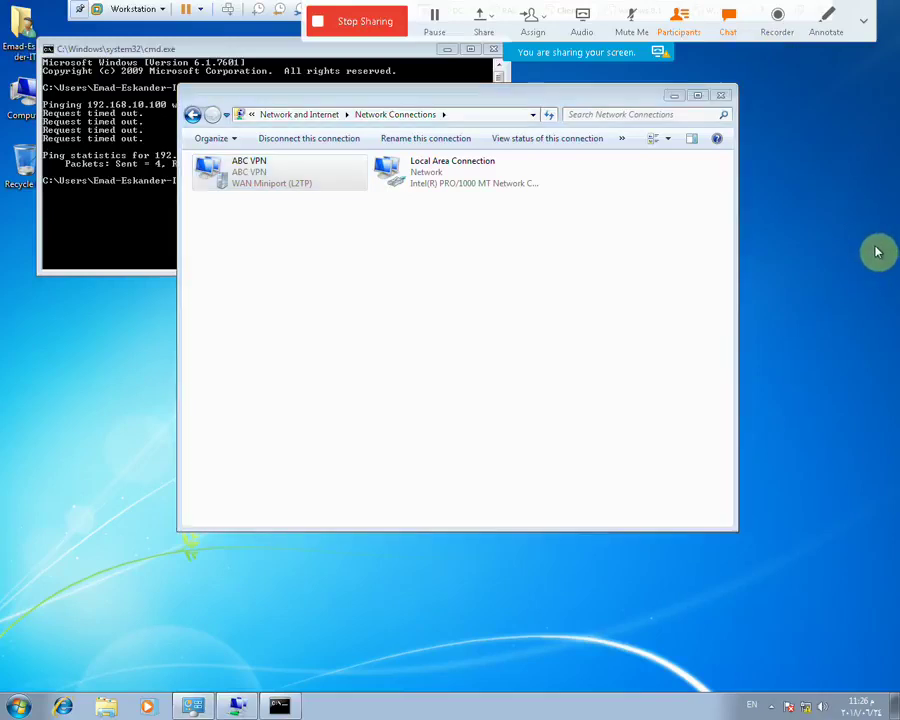
{"action": "left_click", "coordinate": [796, 12]}
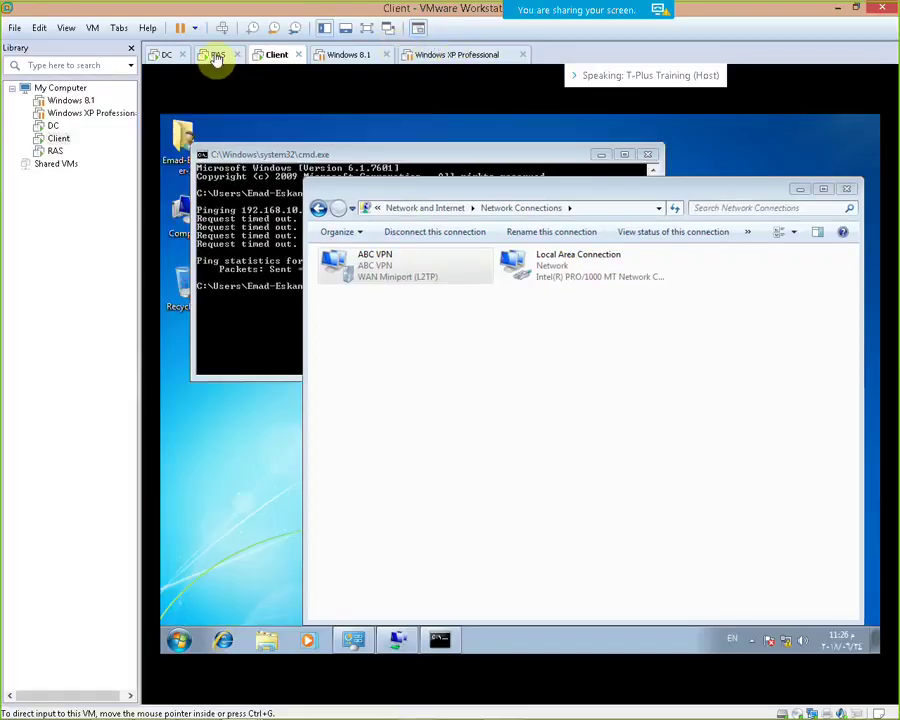
{"action": "left_click", "coordinate": [160, 54]}
{"action": "left_click", "coordinate": [388, 28]}
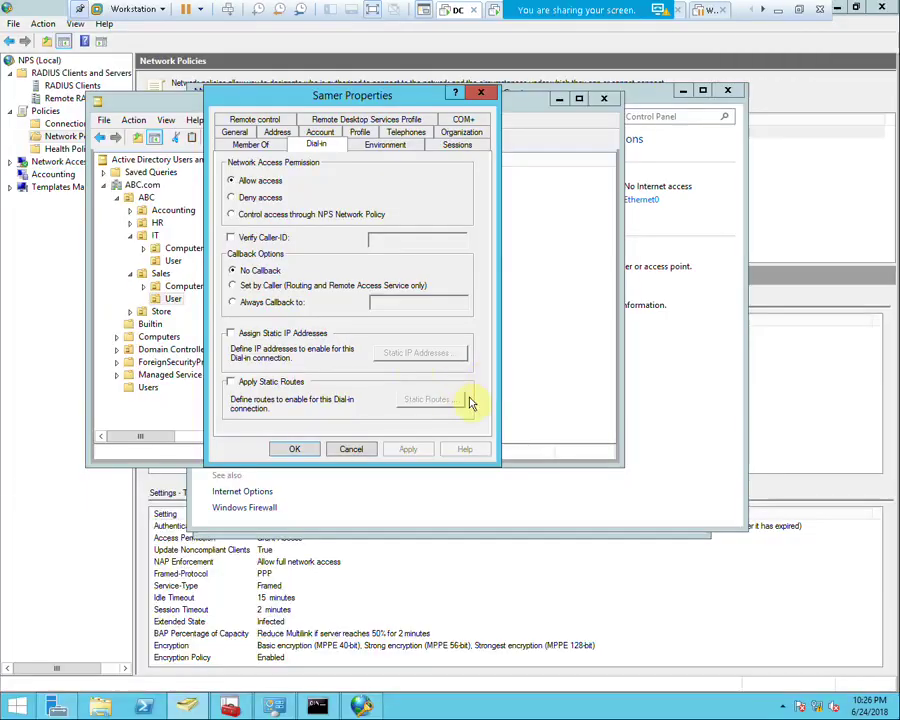
Disable the existing VPN policy in Network Policy Server, dismissing the property-sheet warning
{"action": "left_click", "coordinate": [360, 706]}
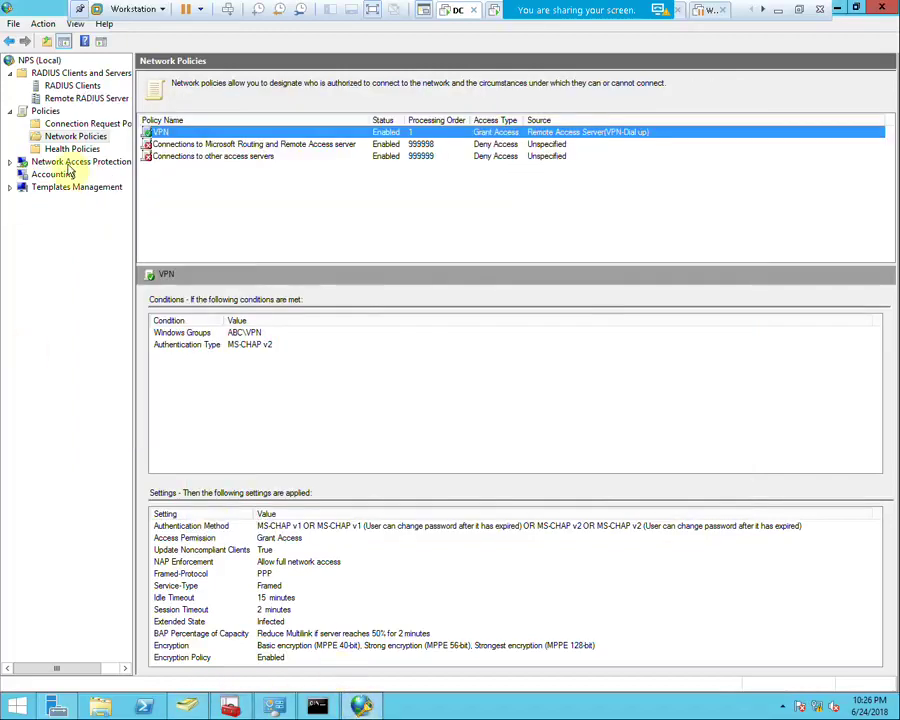
{"action": "right_click", "coordinate": [173, 140]}
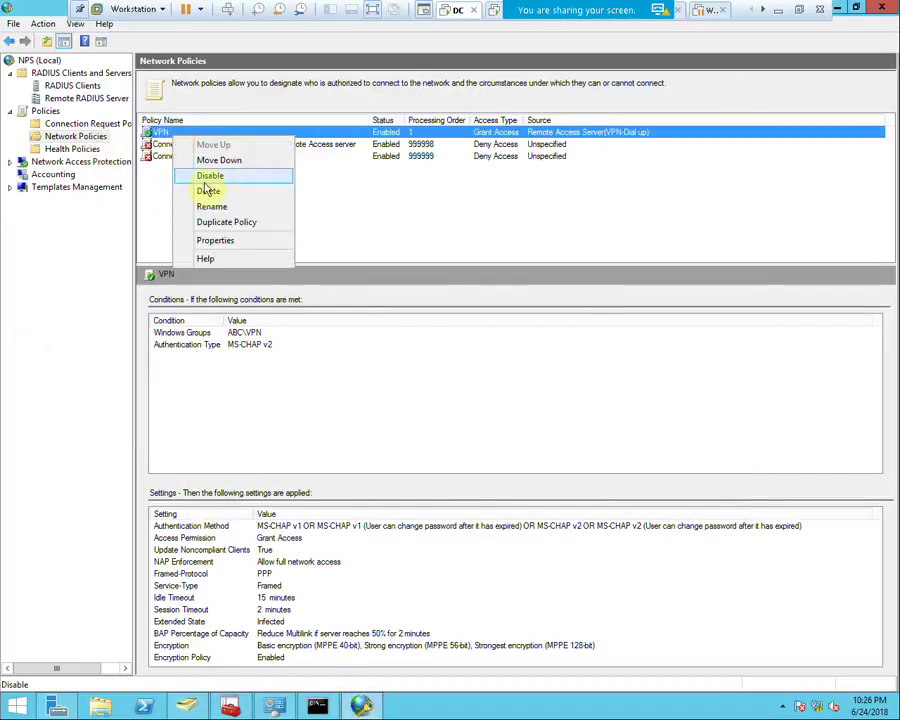
{"action": "left_click", "coordinate": [215, 190]}
{"action": "left_click", "coordinate": [510, 385]}
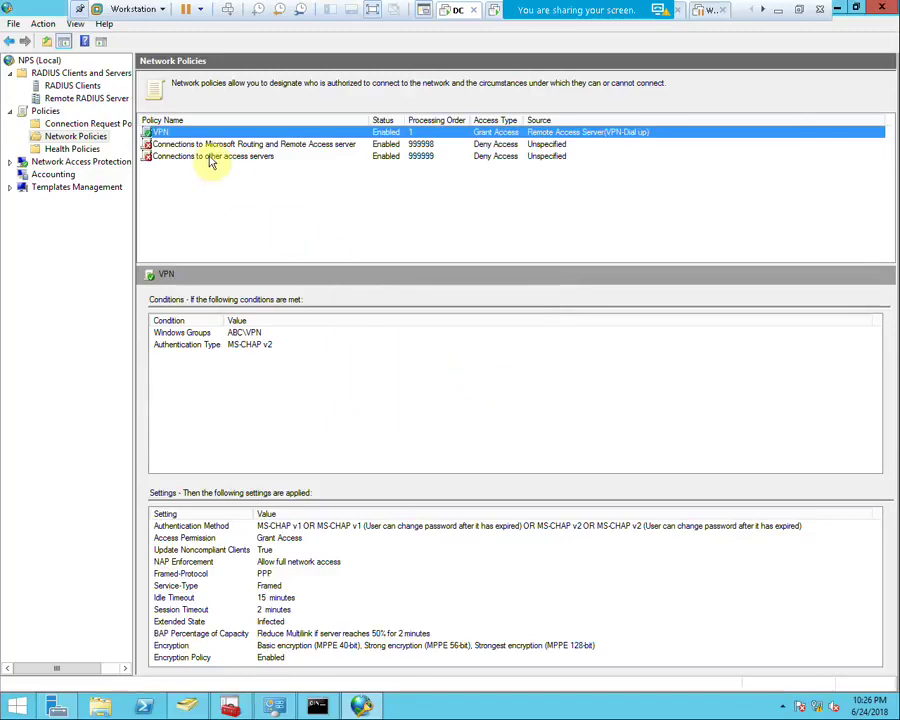
{"action": "right_click", "coordinate": [153, 140]}
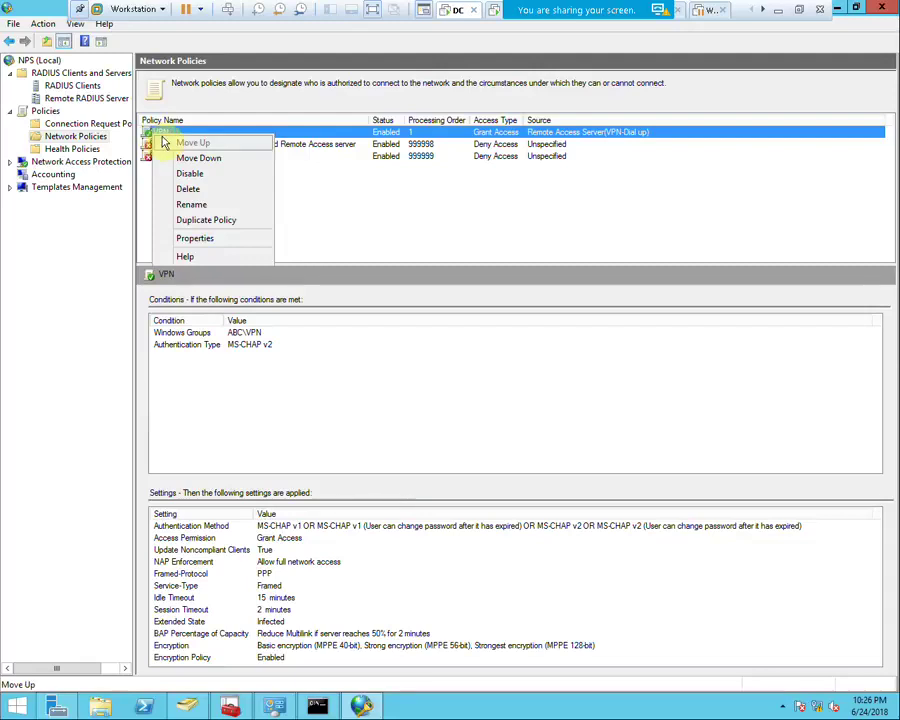
{"action": "left_click", "coordinate": [178, 174]}
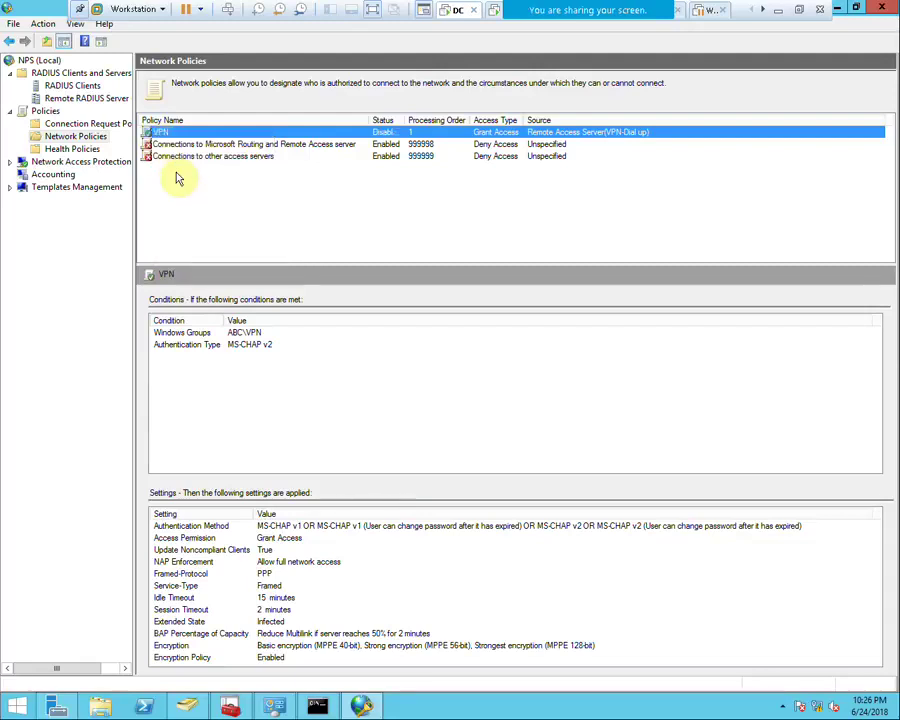
{"action": "right_click", "coordinate": [45, 113]}
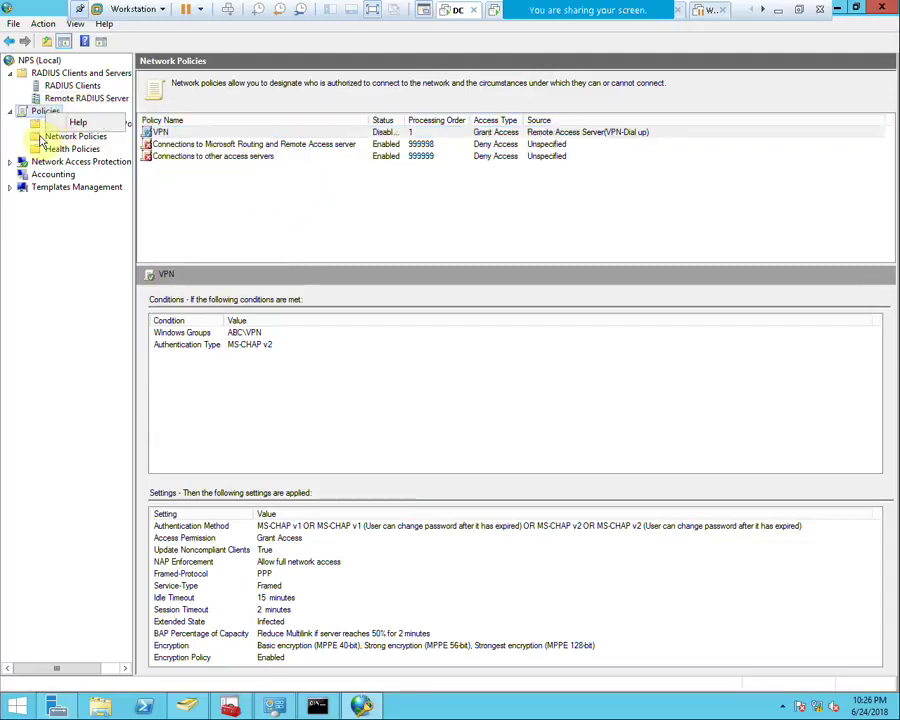
Start a new network policy named ABC VPN with server type Remote Access Server (VPN-Dial up)
{"action": "right_click", "coordinate": [62, 135]}
{"action": "left_click", "coordinate": [72, 144]}
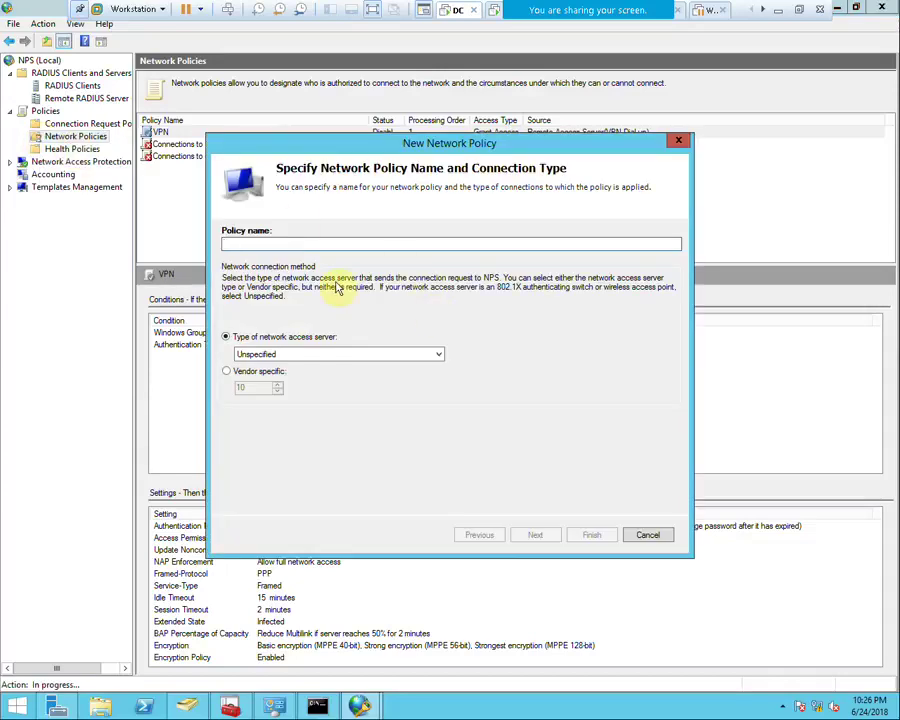
{"action": "type", "text": "V"}
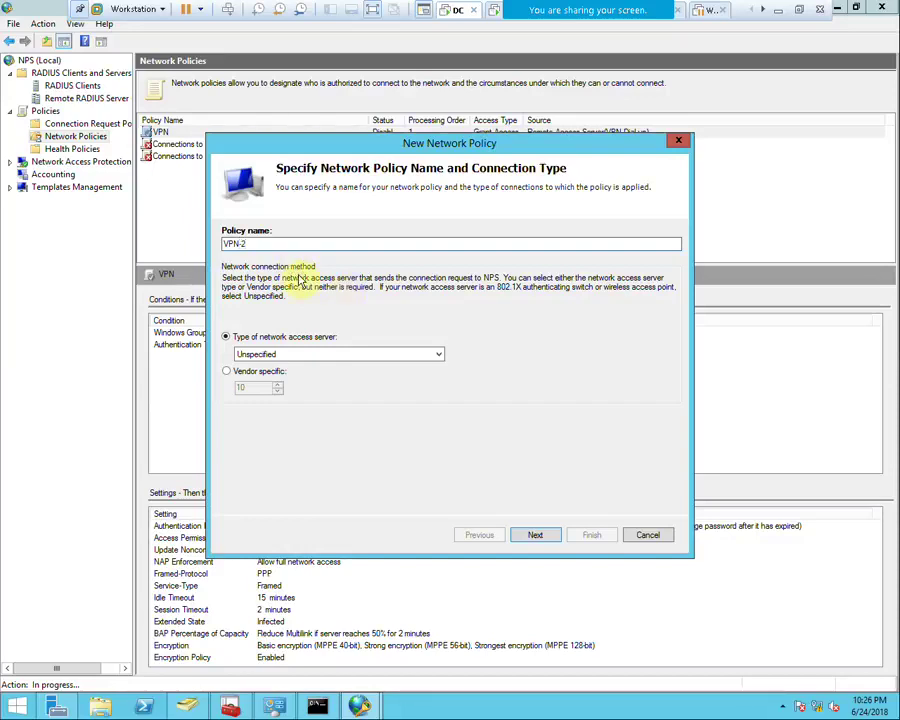
{"action": "key", "text": "BackSpace"}
{"action": "type", "text": "ABC"}
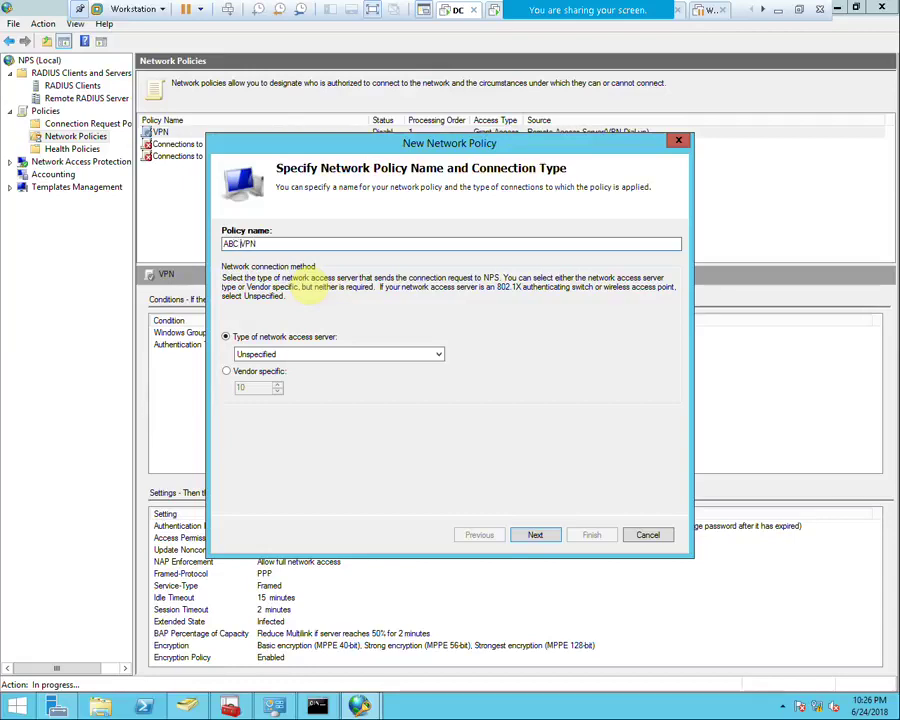
{"action": "left_click", "coordinate": [285, 358]}
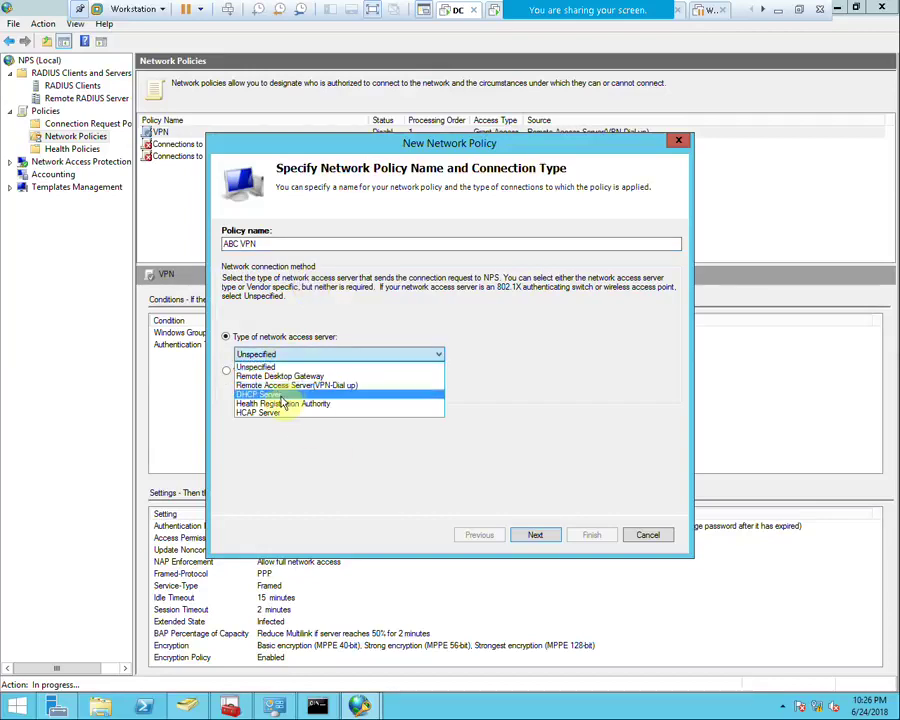
{"action": "left_click", "coordinate": [255, 385]}
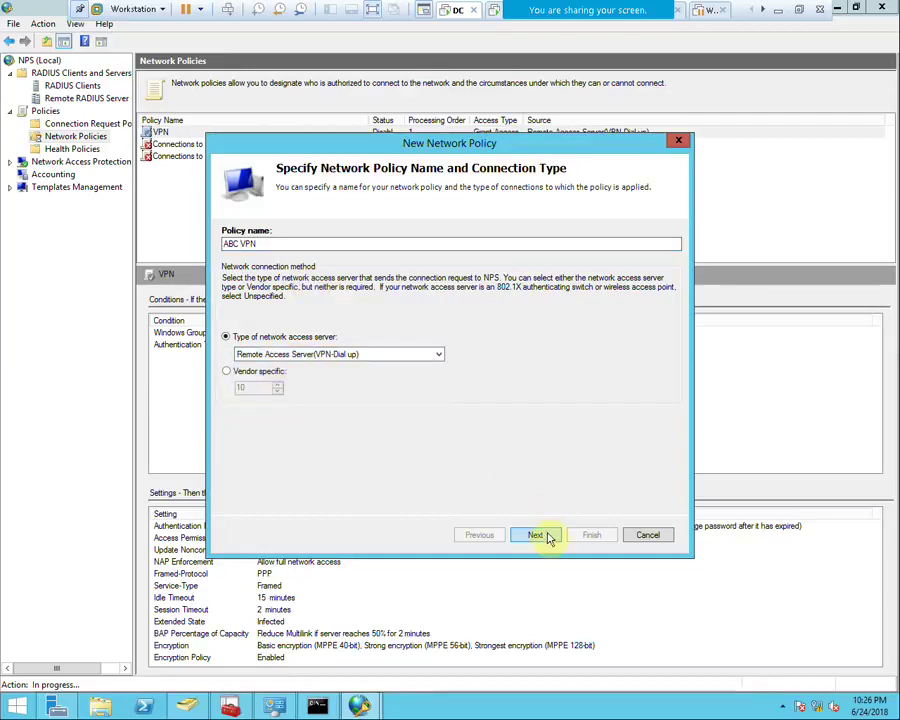
{"action": "left_click", "coordinate": [537, 535]}
Add a Windows Groups condition requiring membership of the VPN group
{"action": "left_click", "coordinate": [535, 477]}
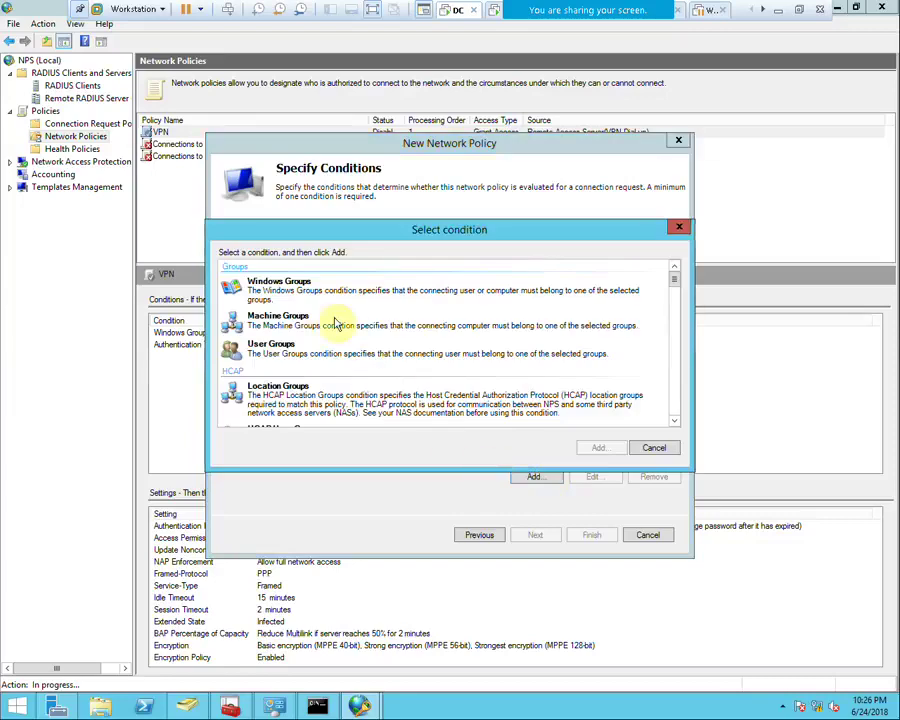
{"action": "left_click", "coordinate": [282, 289]}
{"action": "double_click", "coordinate": [282, 289]}
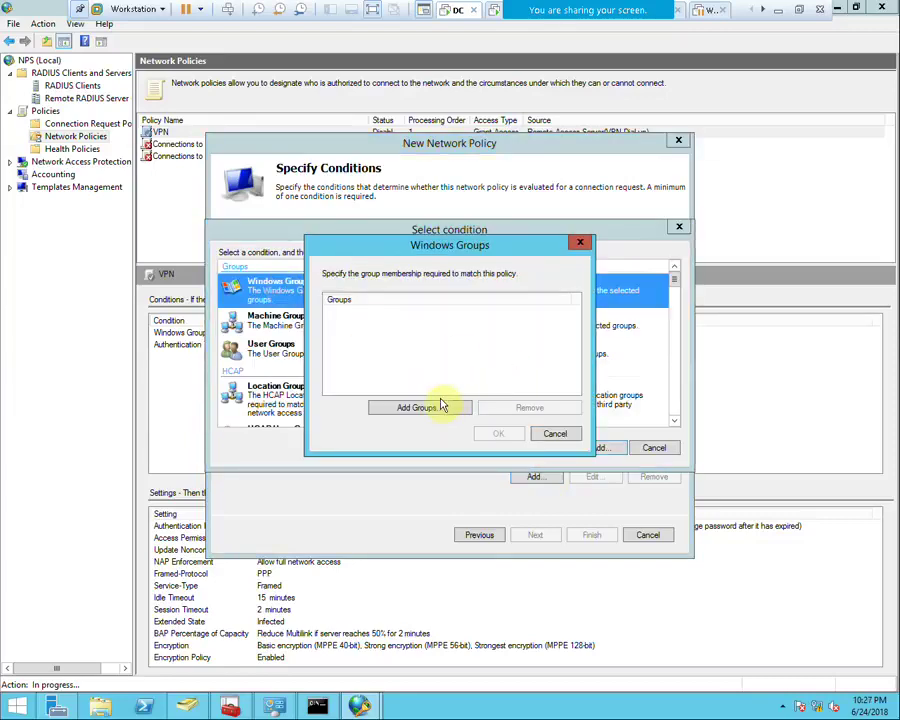
{"action": "left_click", "coordinate": [432, 405]}
{"action": "type", "text": "vpn"}
{"action": "left_click", "coordinate": [505, 417]}
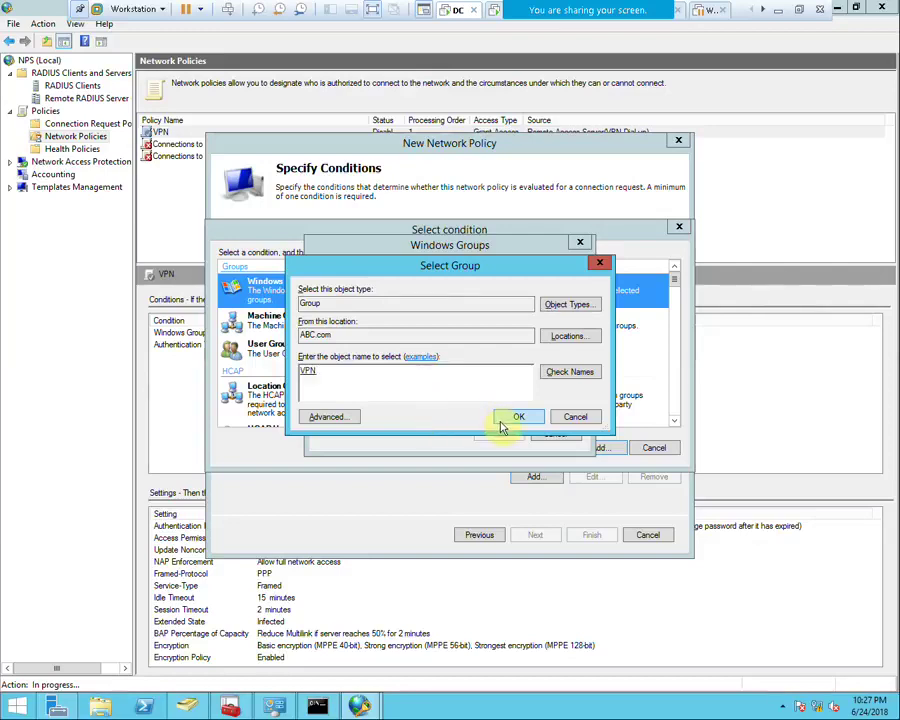
{"action": "left_click", "coordinate": [494, 434]}
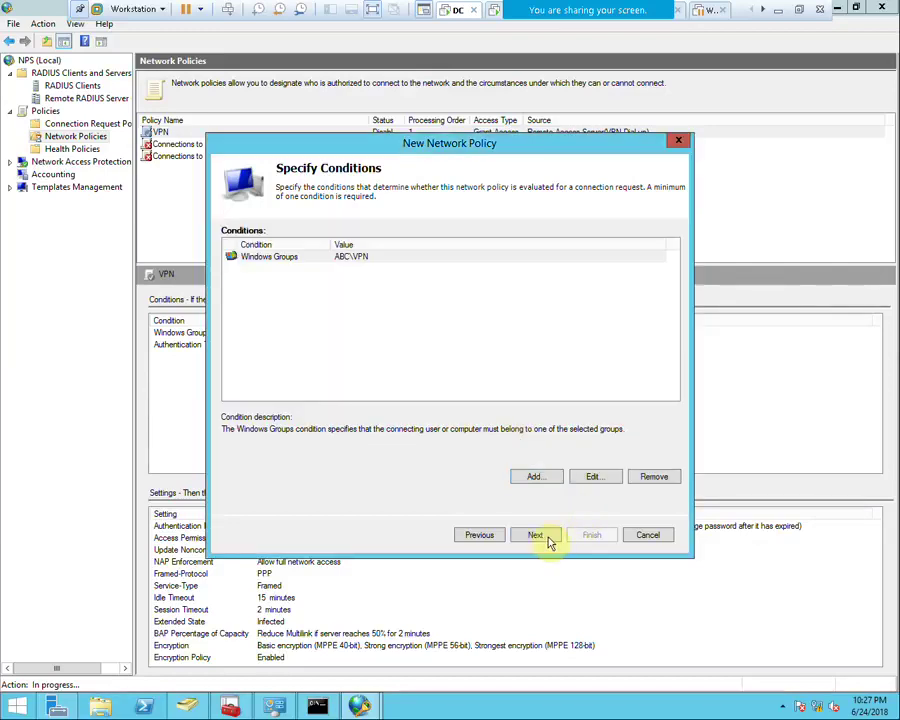
Also allow Encrypted authentication (CHAP) and finish creating the ABC VPN policy
{"action": "left_click", "coordinate": [545, 538]}
{"action": "left_click", "coordinate": [546, 540]}
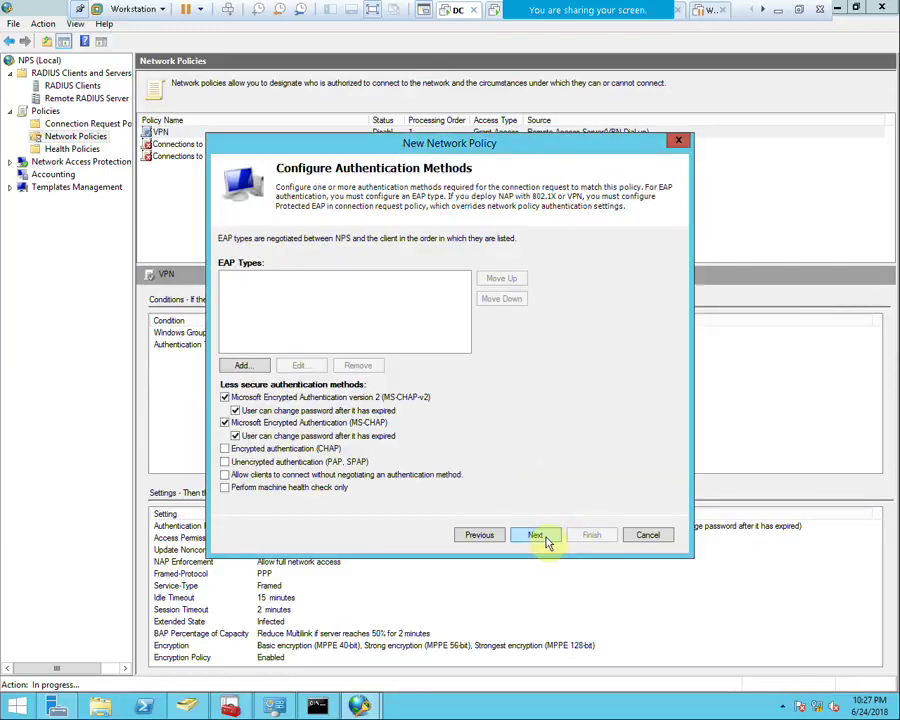
{"action": "left_click", "coordinate": [546, 540]}
{"action": "left_click", "coordinate": [487, 540]}
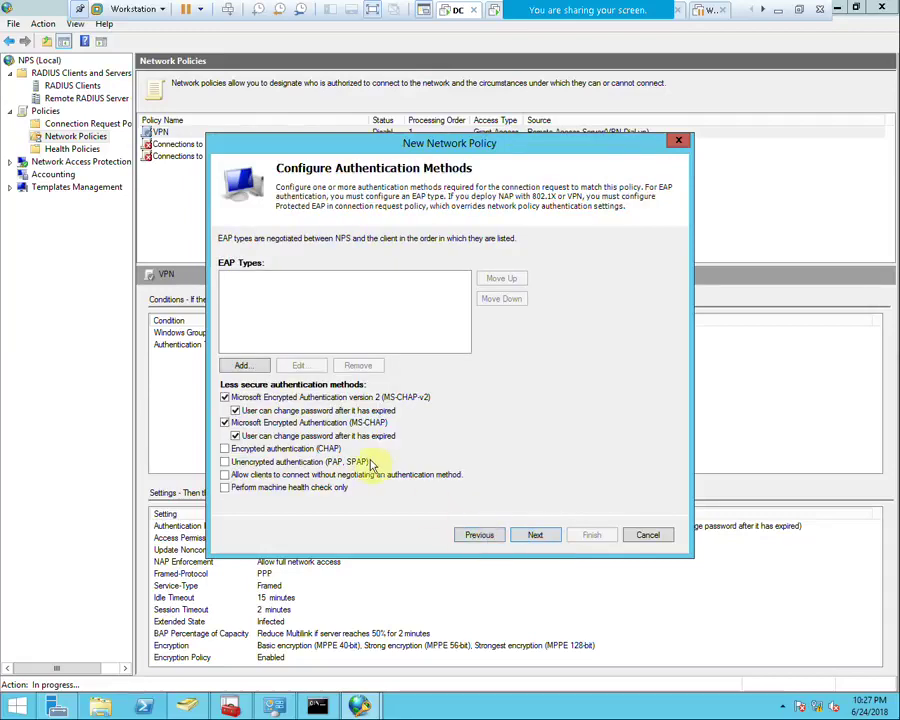
{"action": "left_click", "coordinate": [228, 450]}
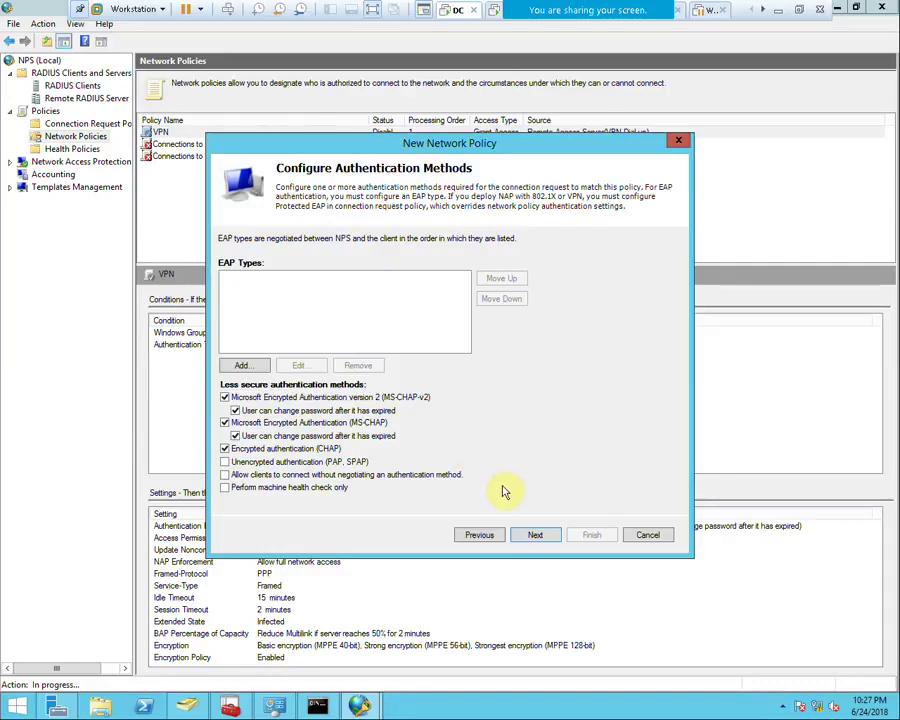
{"action": "left_click", "coordinate": [536, 533]}
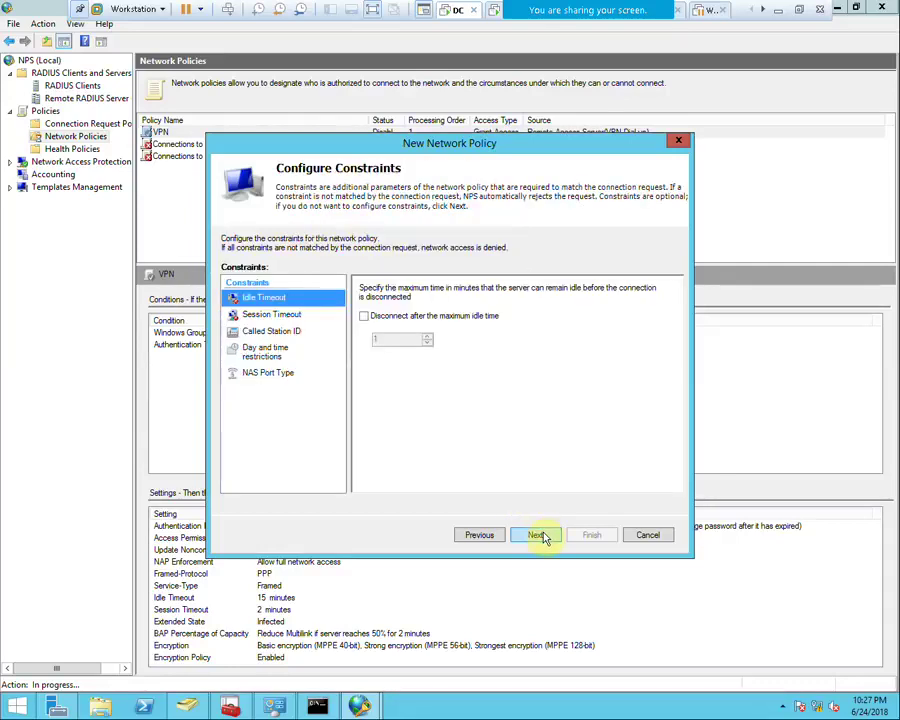
{"action": "left_click", "coordinate": [540, 535]}
{"action": "left_click", "coordinate": [540, 536]}
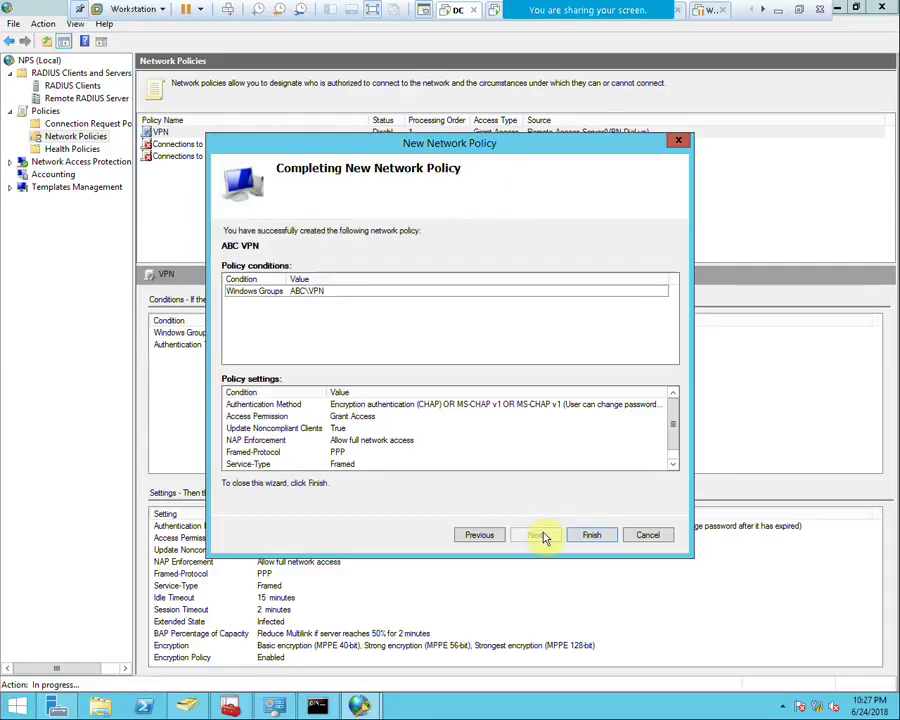
{"action": "left_click", "coordinate": [591, 541]}
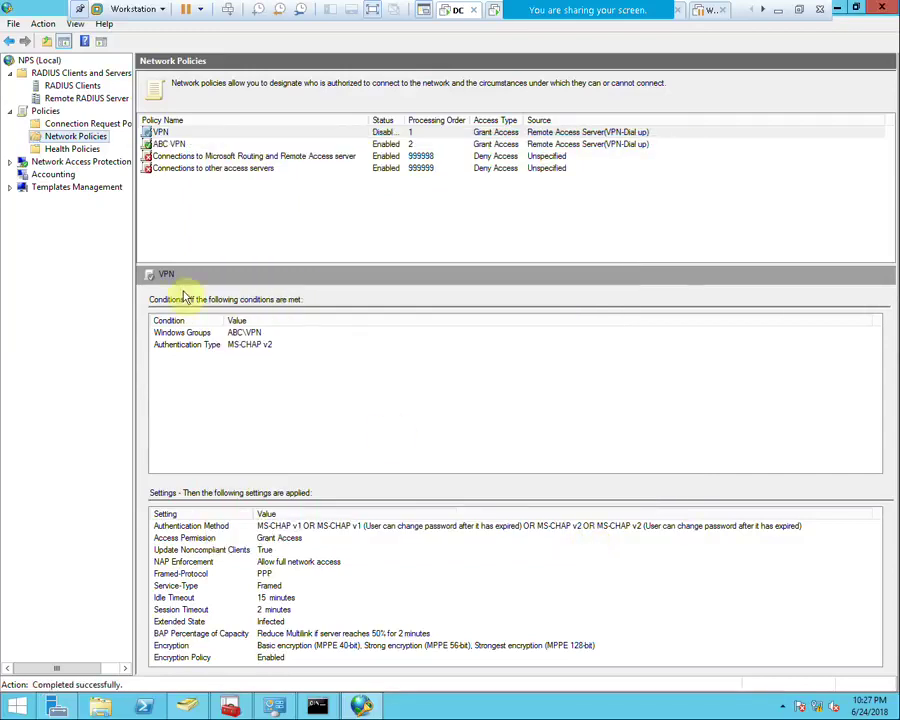
Review the disabled VPN policy and the new ABC VPN policy's conditions and settings
{"action": "right_click", "coordinate": [193, 134]}
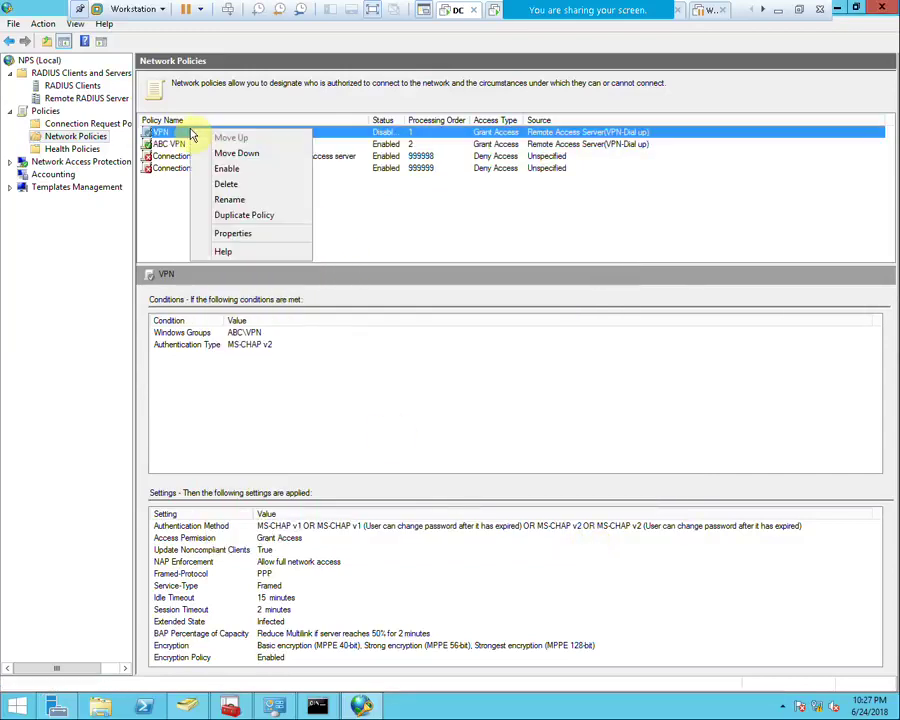
{"action": "left_click", "coordinate": [372, 217]}
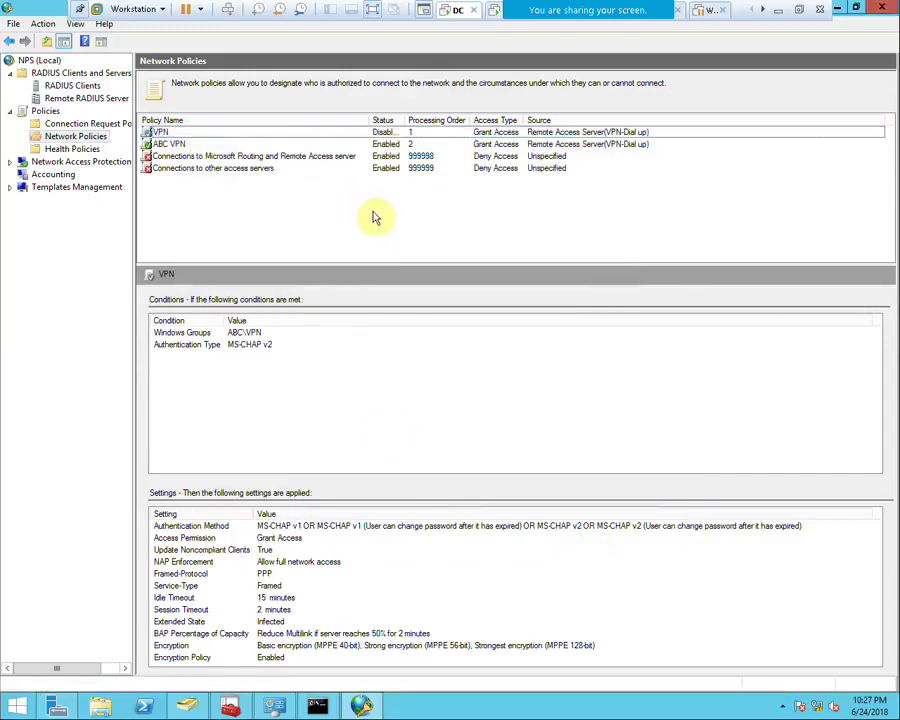
{"action": "left_click", "coordinate": [352, 145]}
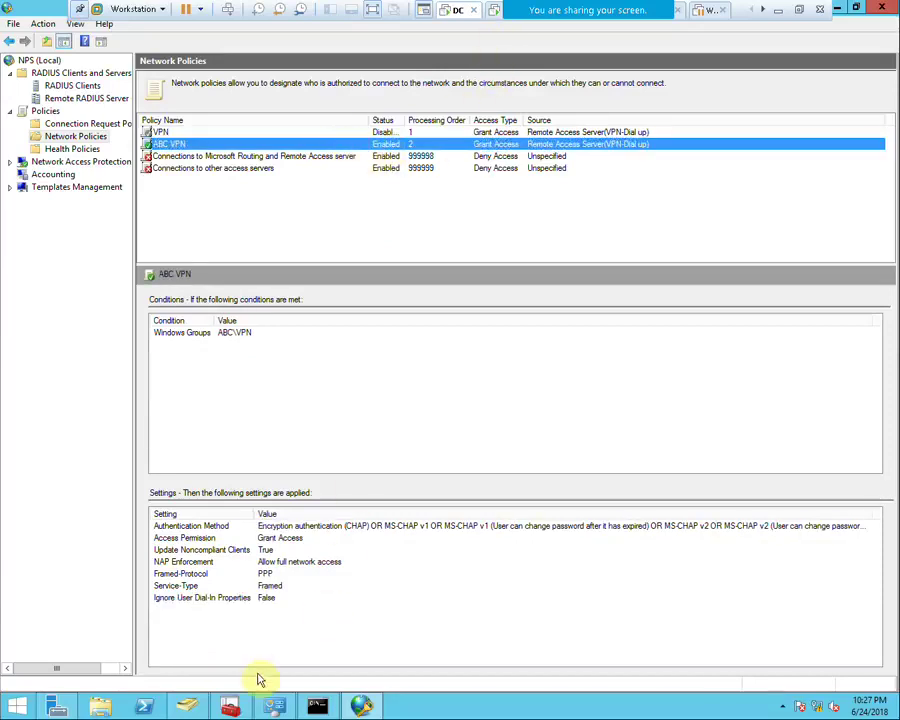
Set the sales user's dial-in to Control access through NPS Network Policy, then return to the Client VM
{"action": "left_click", "coordinate": [187, 706]}
{"action": "right_click", "coordinate": [287, 178]}
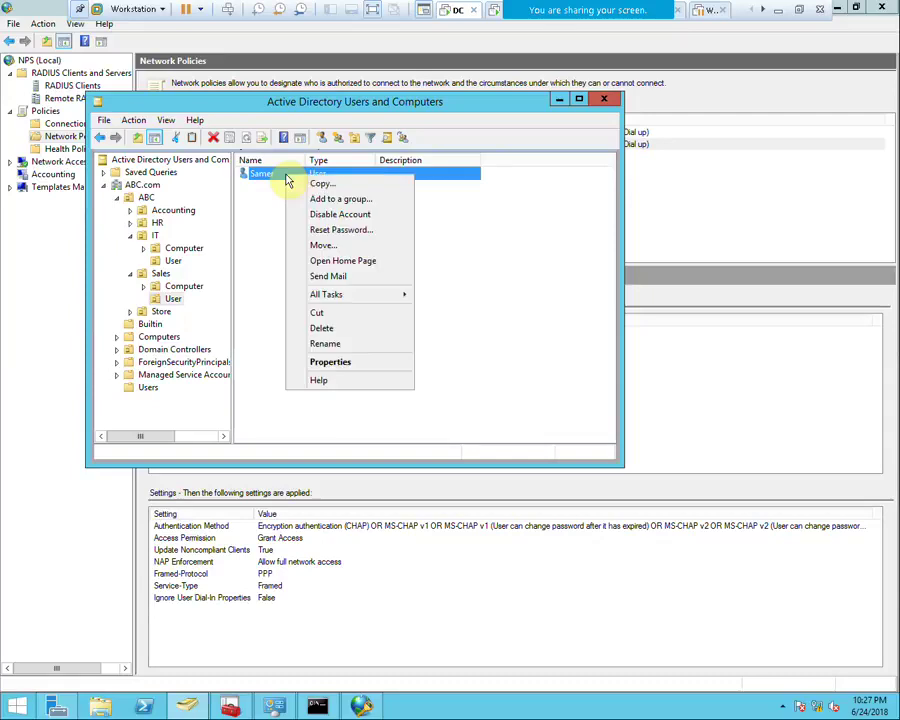
{"action": "left_click", "coordinate": [338, 362]}
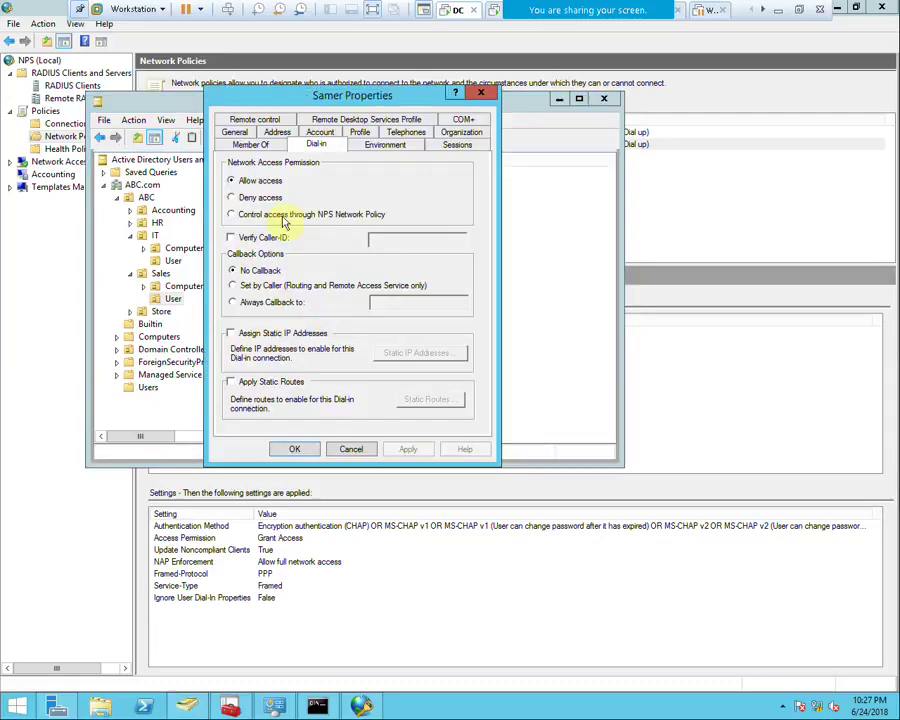
{"action": "left_click", "coordinate": [245, 214]}
{"action": "left_click", "coordinate": [407, 452]}
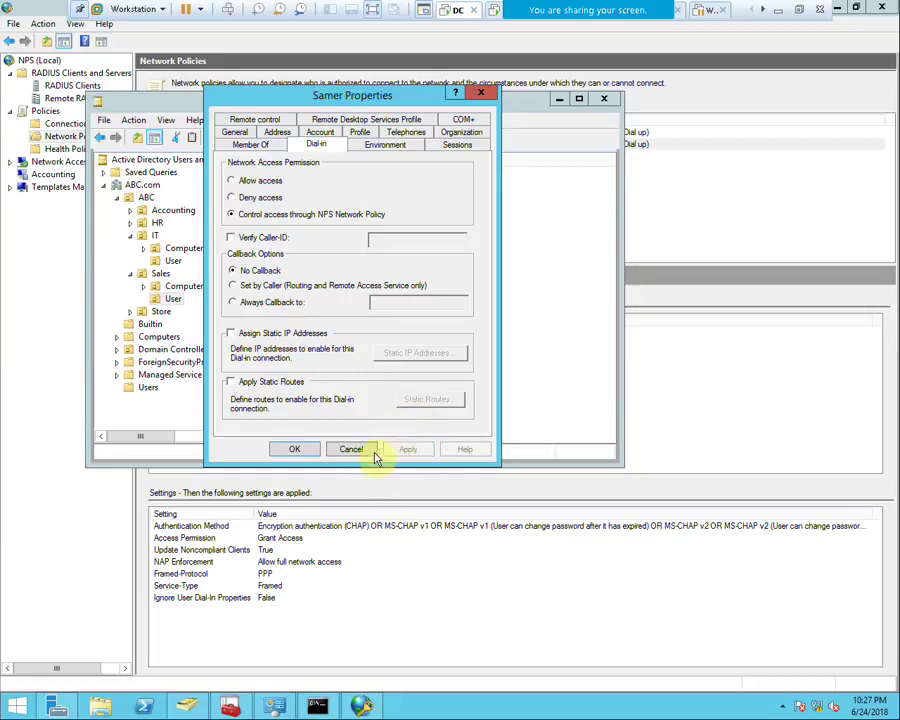
{"action": "left_click", "coordinate": [295, 449]}
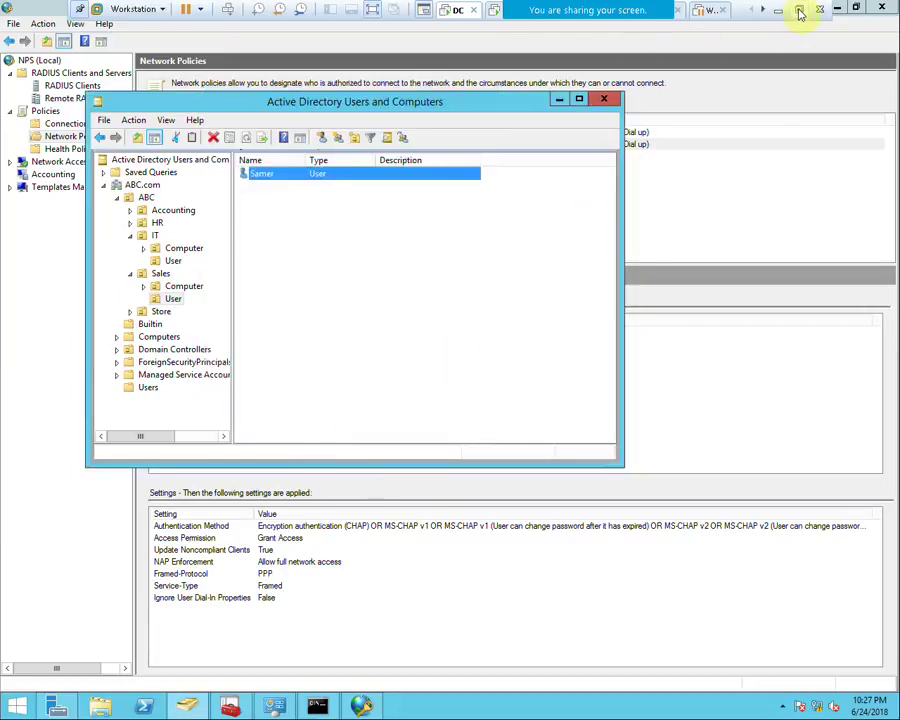
{"action": "left_click", "coordinate": [800, 12]}
{"action": "left_click", "coordinate": [285, 55]}
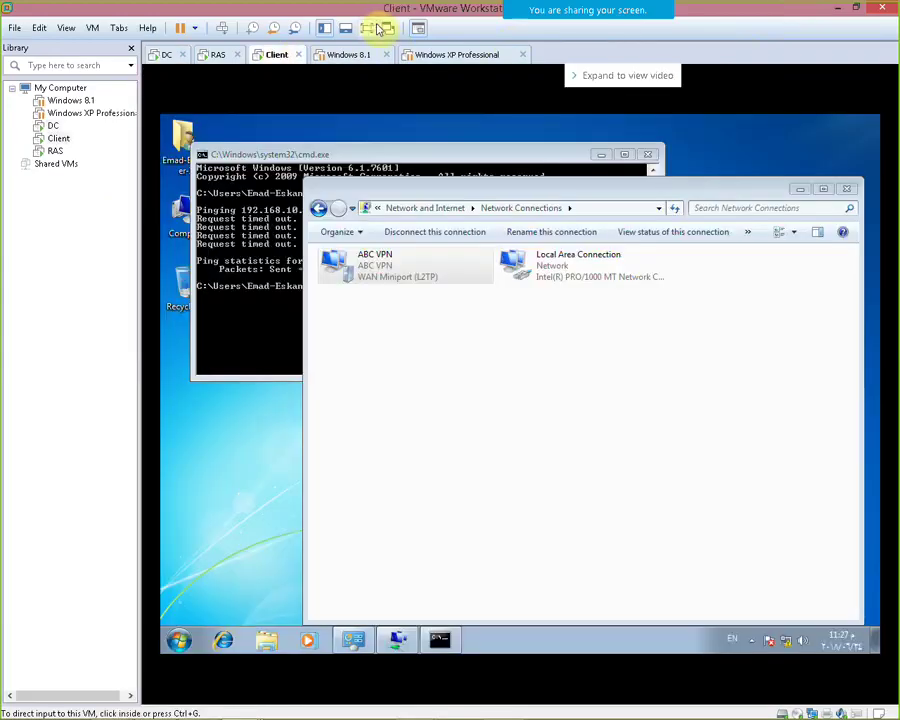
Disconnect and reconnect ABC VPN on the client with the account password, hitting error 812 again
{"action": "left_click", "coordinate": [380, 29]}
{"action": "left_click", "coordinate": [261, 170]}
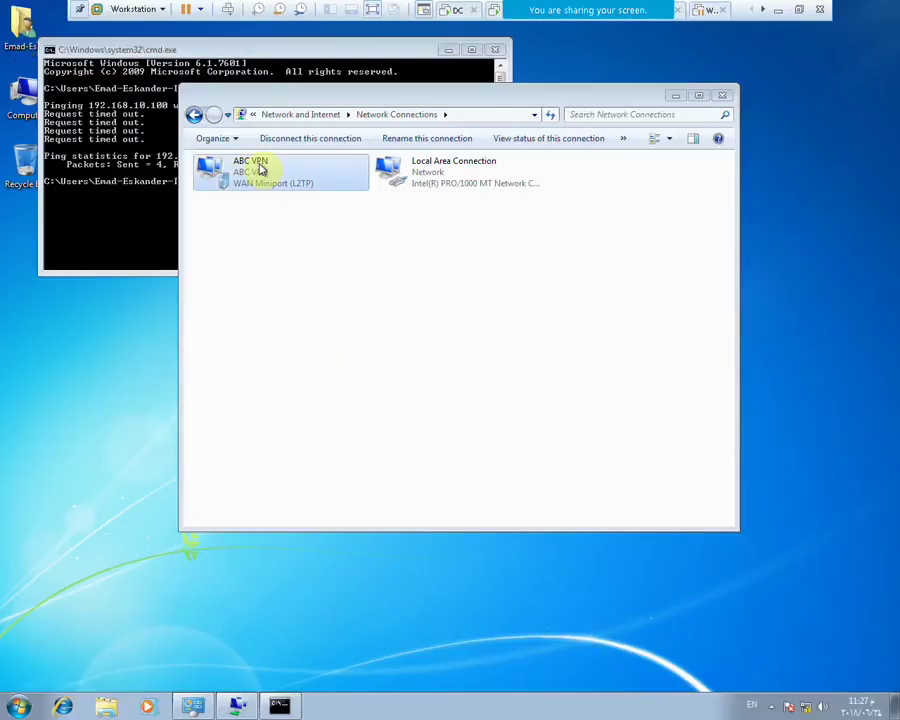
{"action": "right_click", "coordinate": [261, 170]}
{"action": "left_click", "coordinate": [268, 172]}
{"action": "right_click", "coordinate": [256, 177]}
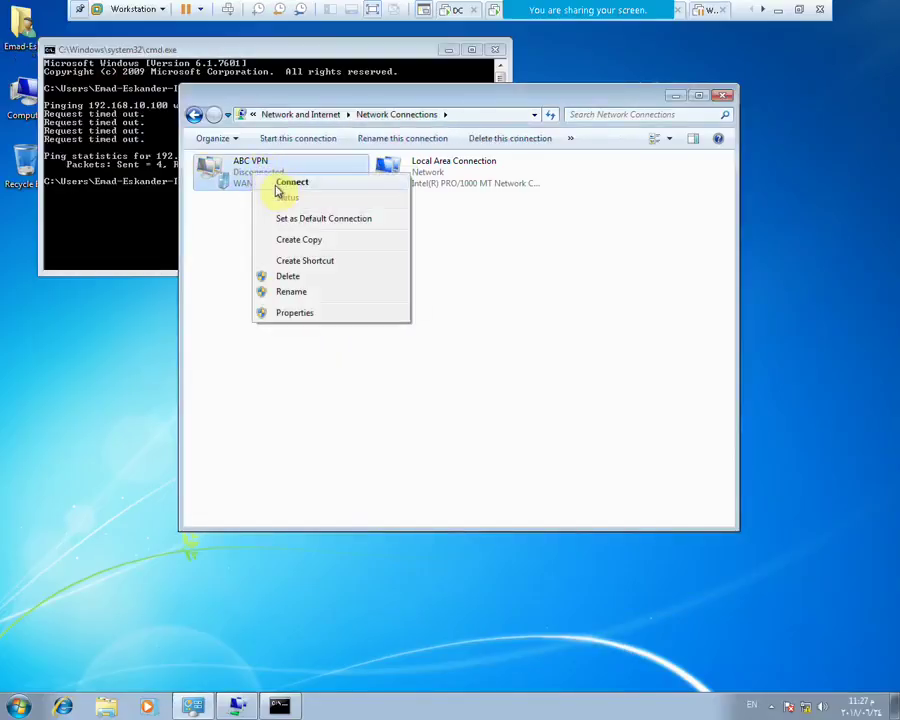
{"action": "left_click", "coordinate": [282, 184]}
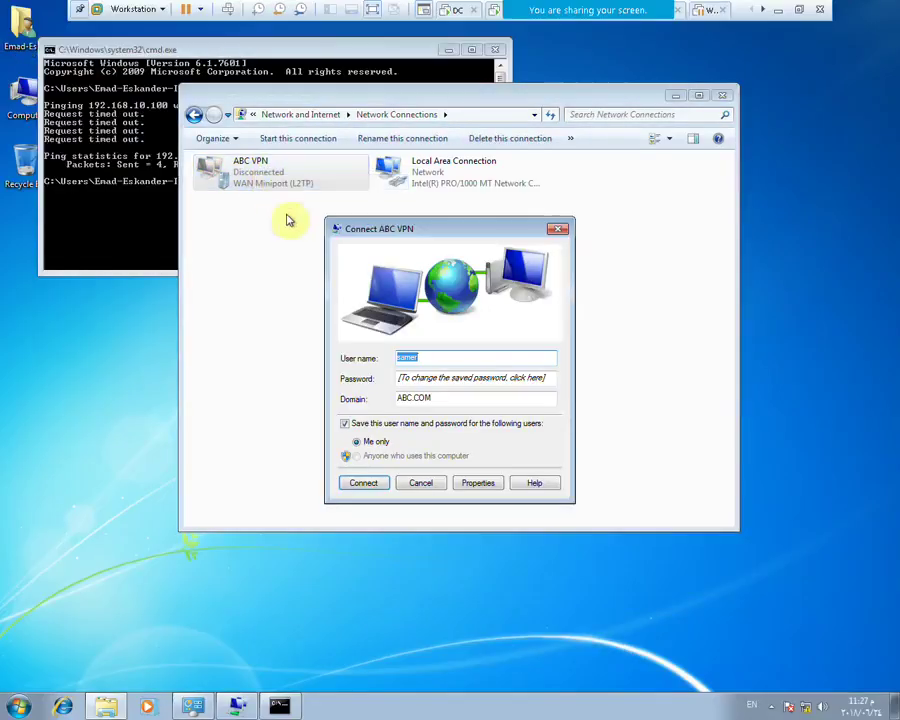
{"action": "left_click", "coordinate": [436, 379]}
{"action": "type", "text": "p"}
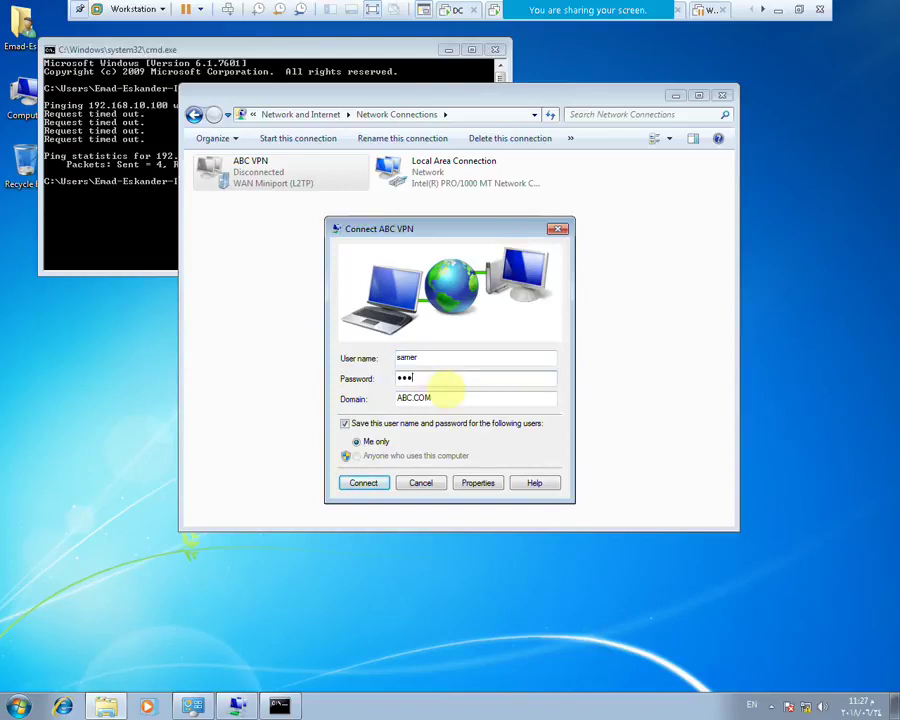
{"action": "key", "text": "Return"}
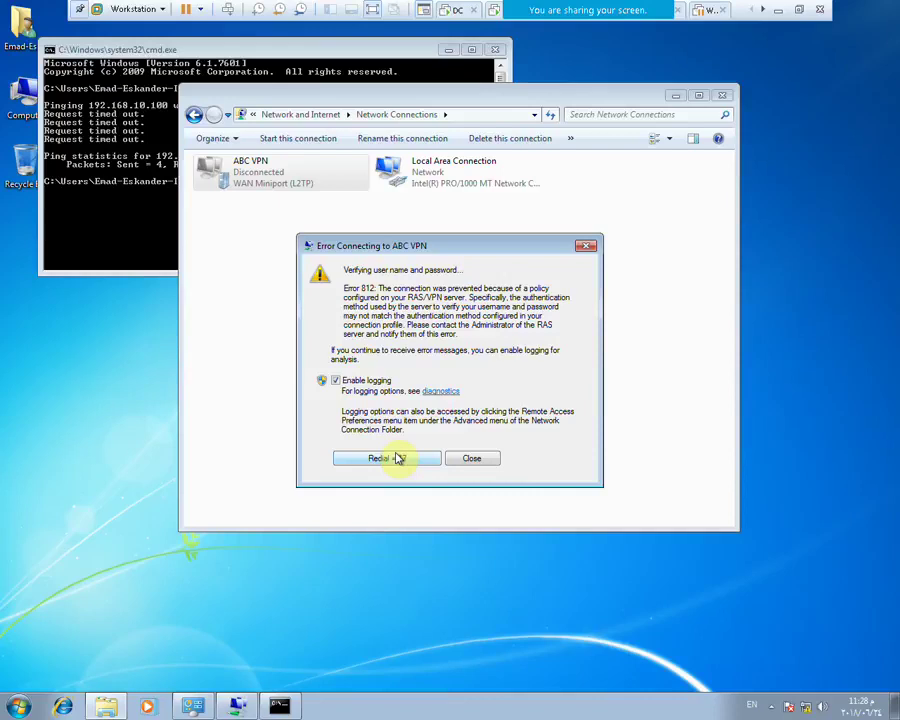
{"action": "left_click", "coordinate": [800, 10]}
Check the RAS server, then review the ABC VPN policy's conditions and constraints on the DC
{"action": "left_click", "coordinate": [220, 55]}
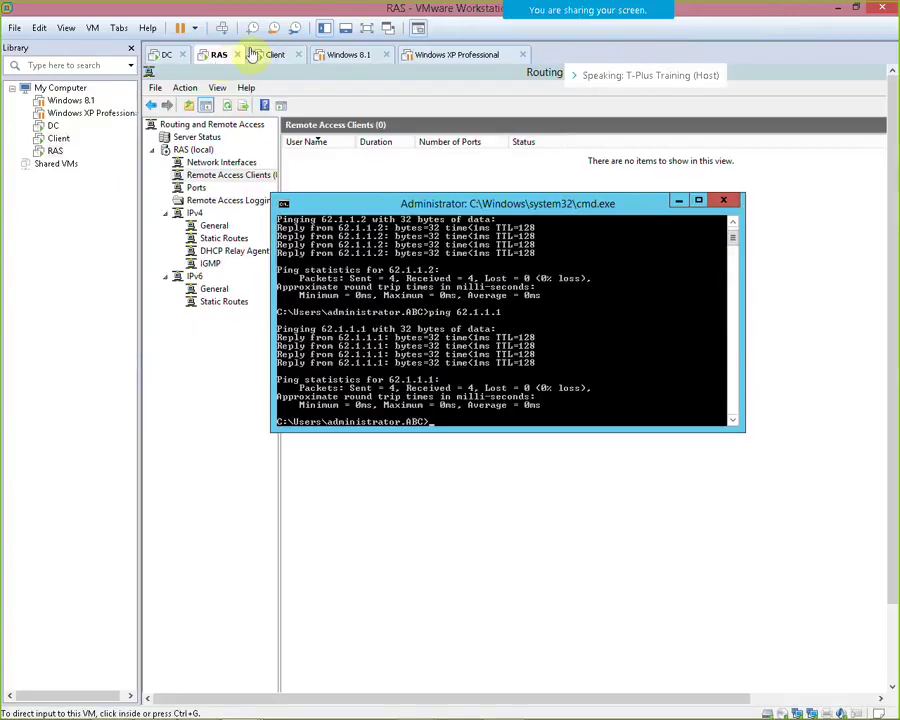
{"action": "left_click", "coordinate": [367, 28]}
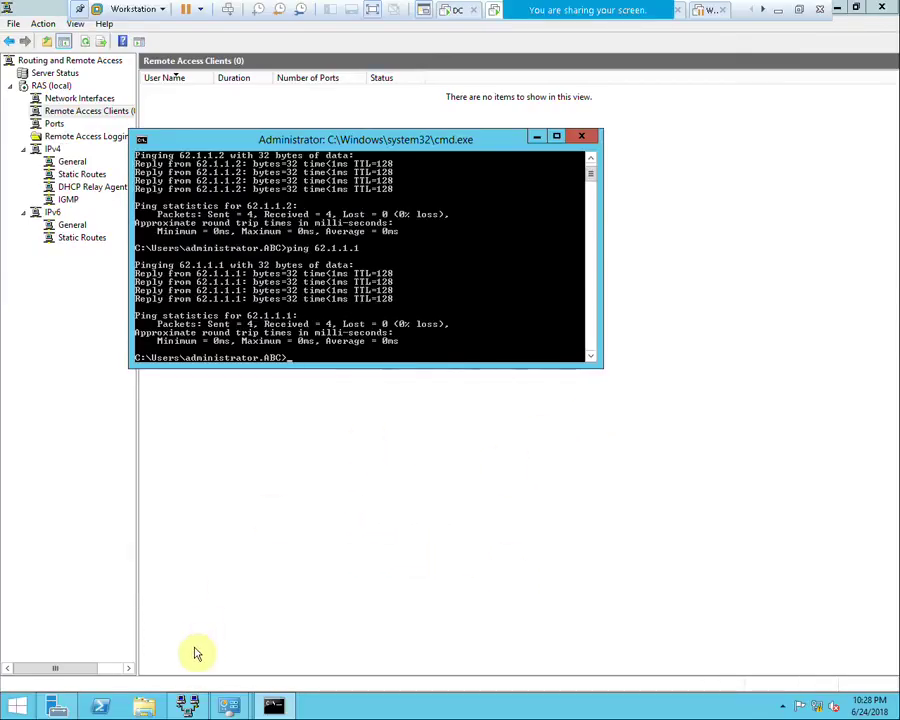
{"action": "left_click", "coordinate": [457, 12]}
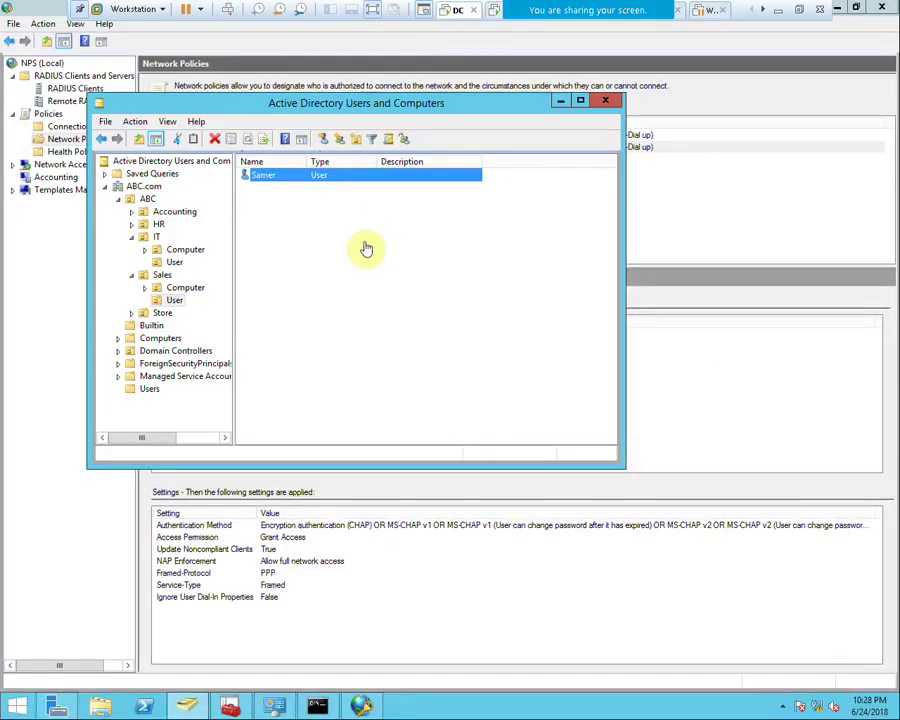
{"action": "left_click", "coordinate": [362, 705]}
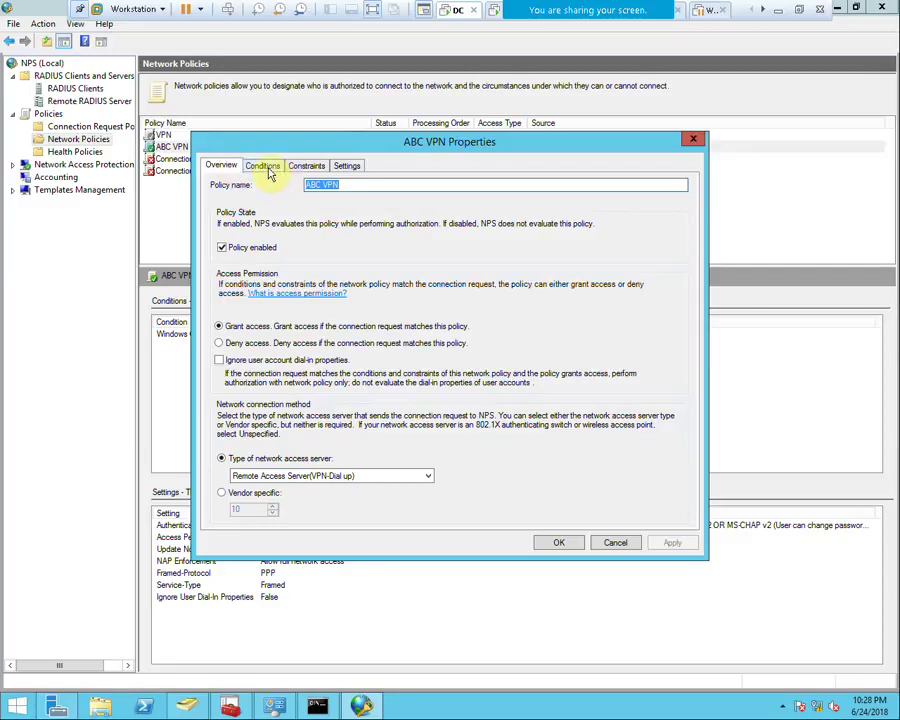
{"action": "left_click", "coordinate": [262, 168]}
{"action": "left_click", "coordinate": [297, 170]}
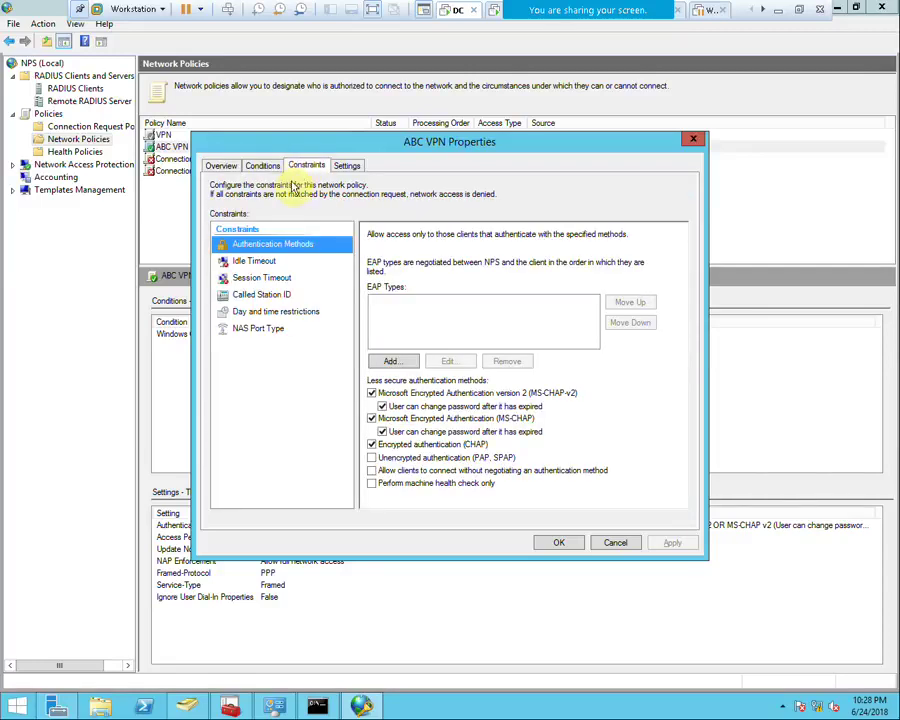
{"action": "left_click", "coordinate": [268, 330]}
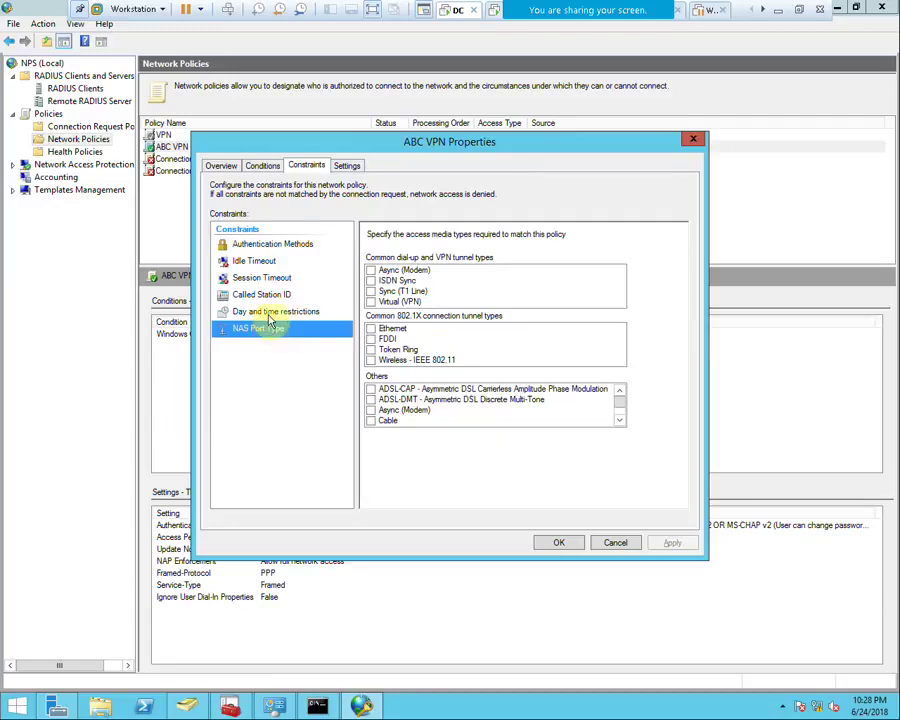
{"action": "left_click", "coordinate": [275, 312]}
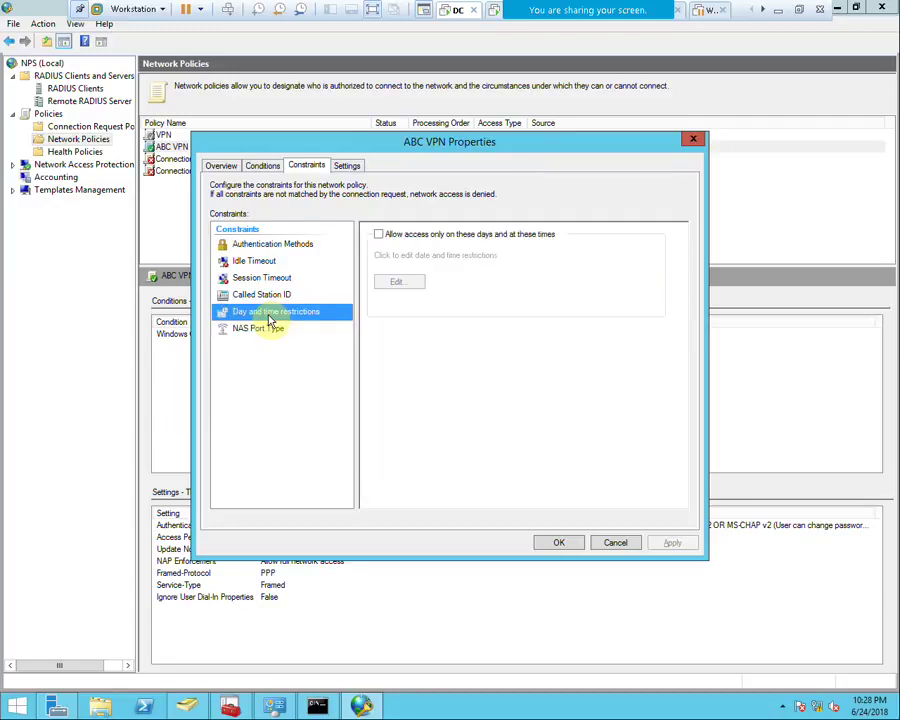
Require encryption for ABC VPN by unchecking No encryption and applying
{"action": "left_click", "coordinate": [347, 166]}
{"action": "left_click", "coordinate": [258, 382]}
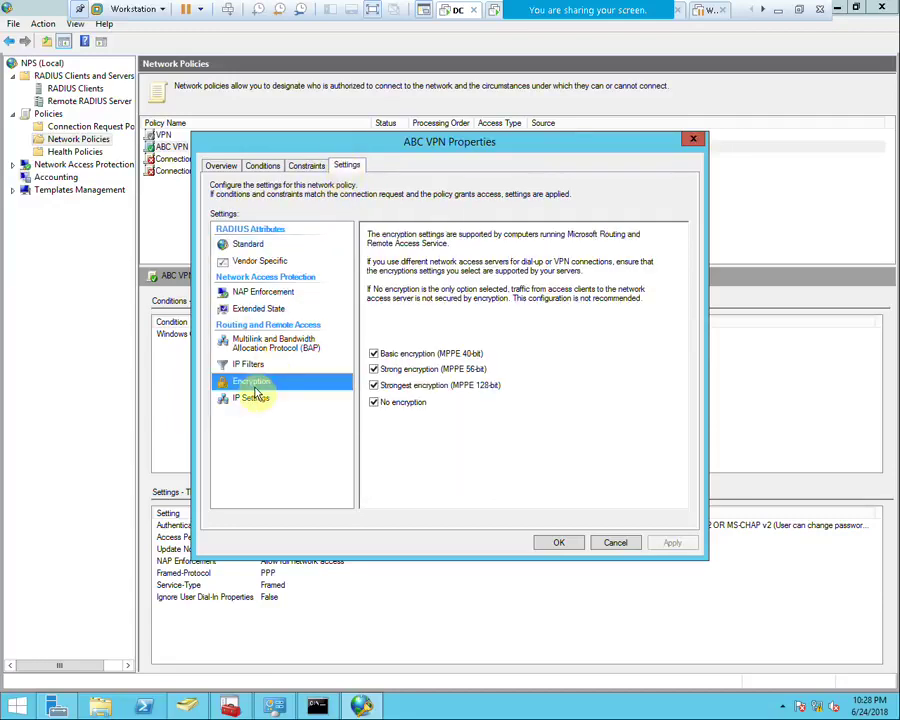
{"action": "left_click", "coordinate": [374, 402]}
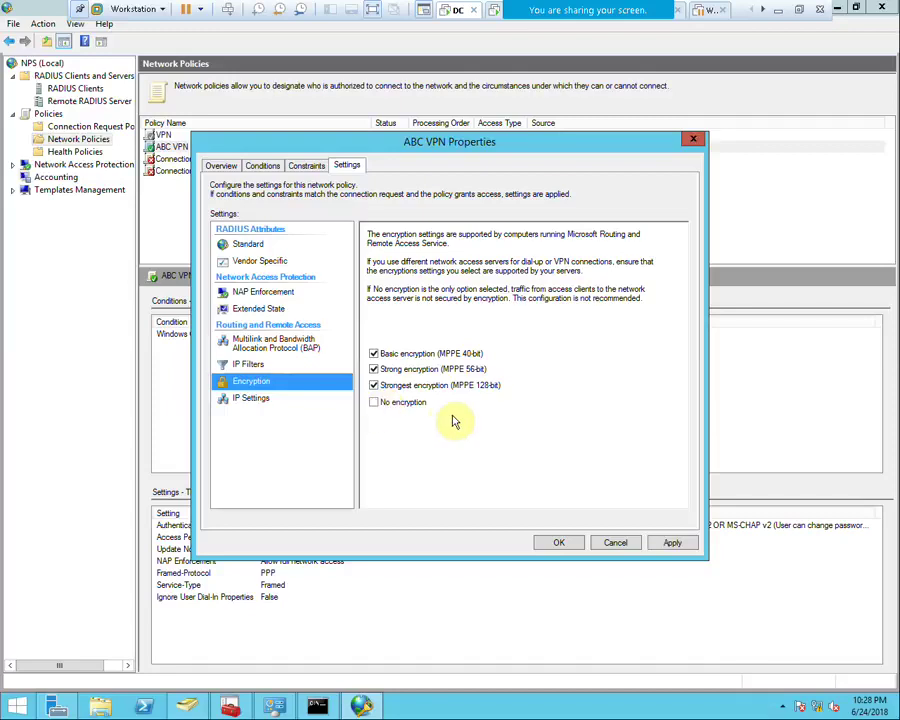
{"action": "left_click", "coordinate": [662, 544]}
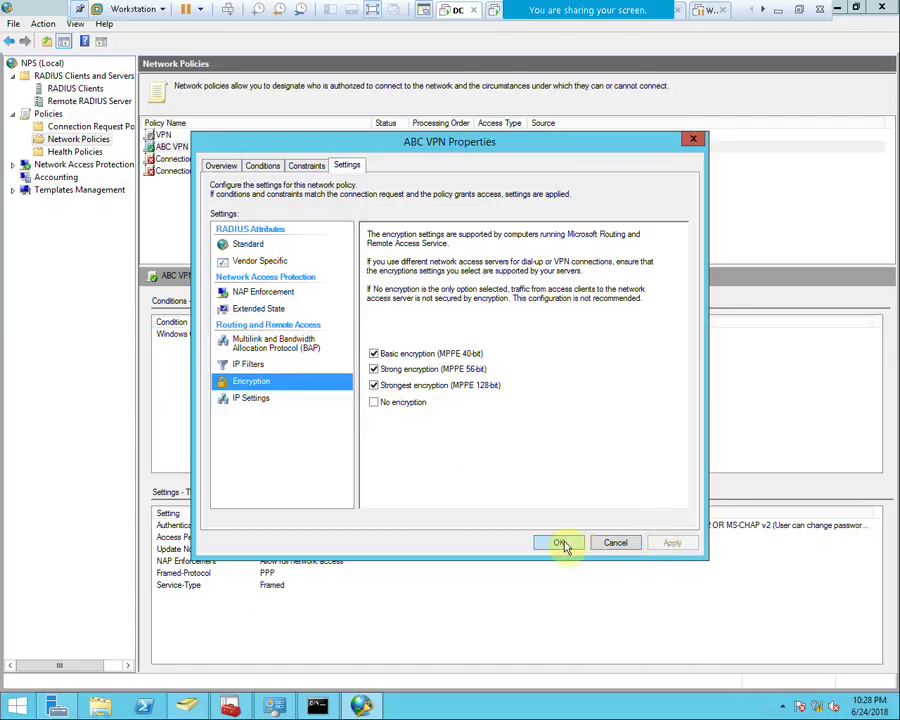
Set the ABC VPN policy's Extended State to Transitional and save the policy properties
{"action": "left_click", "coordinate": [292, 343]}
{"action": "left_click", "coordinate": [250, 365]}
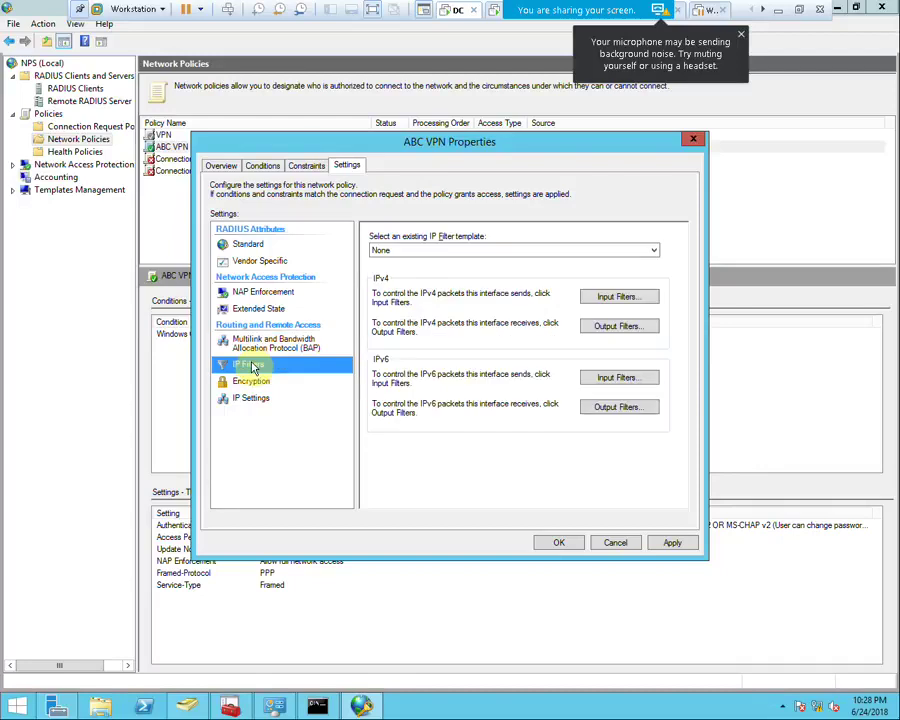
{"action": "left_click", "coordinate": [260, 308]}
{"action": "left_click", "coordinate": [397, 260]}
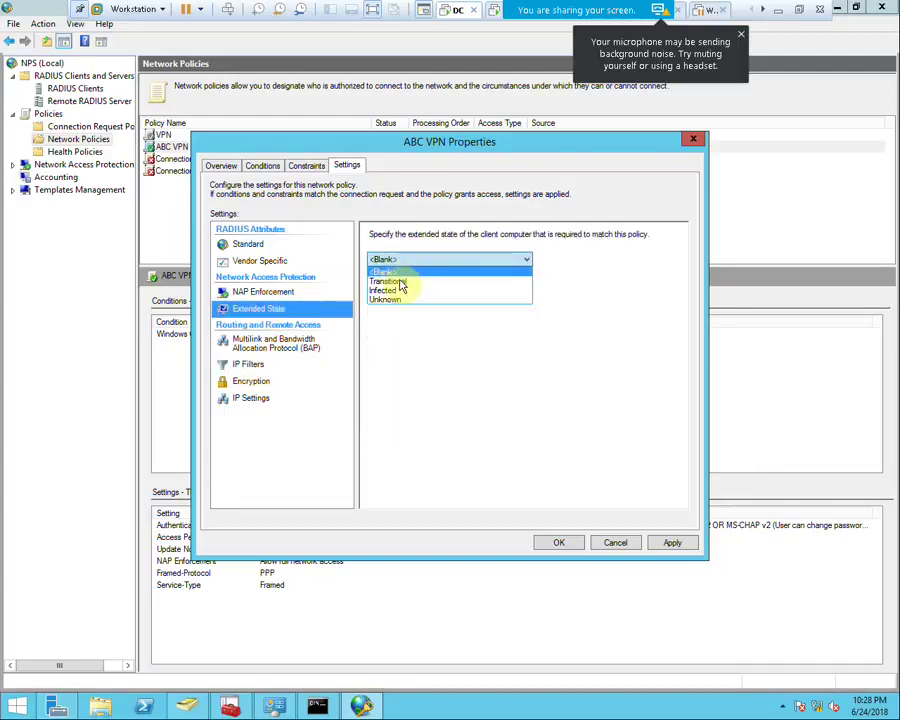
{"action": "left_click", "coordinate": [399, 278]}
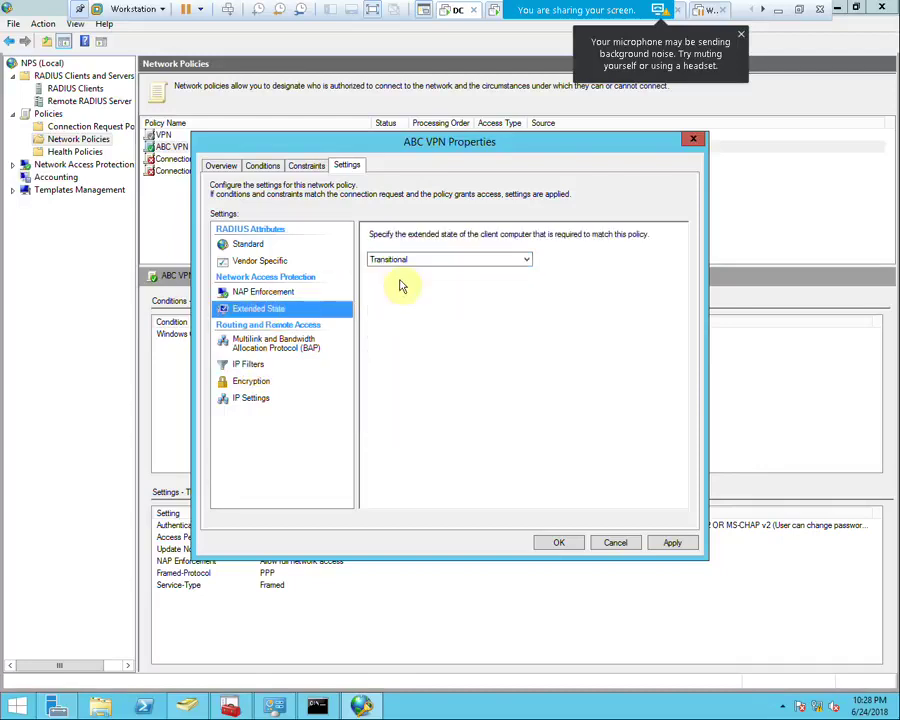
{"action": "left_click", "coordinate": [668, 542]}
{"action": "left_click", "coordinate": [559, 542]}
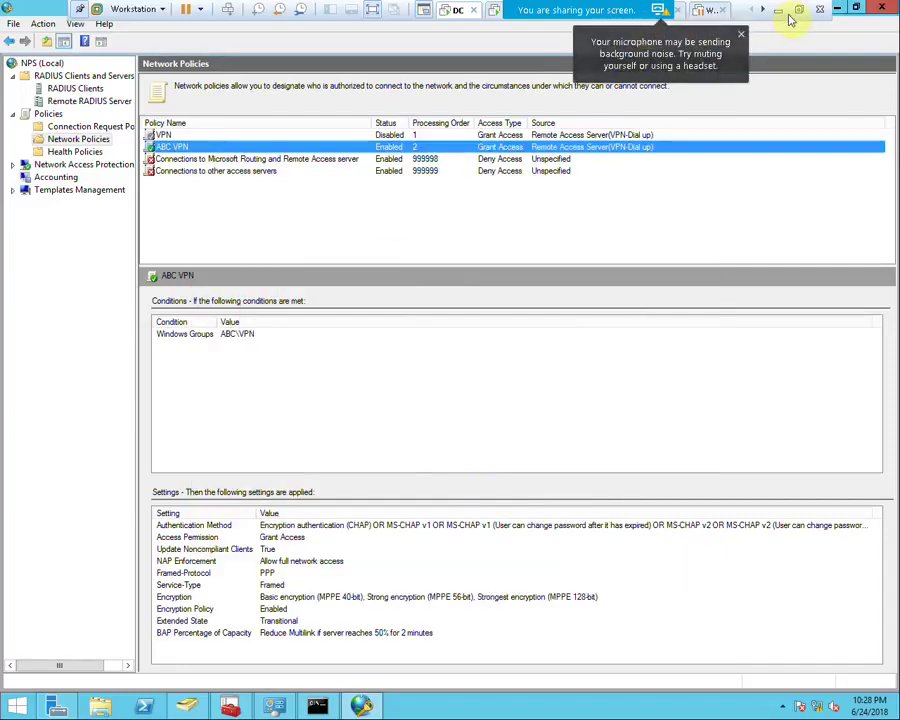
{"action": "left_click", "coordinate": [745, 18]}
Show the Windows 7 client full screen and dismiss the earlier connection error
{"action": "left_click", "coordinate": [266, 56]}
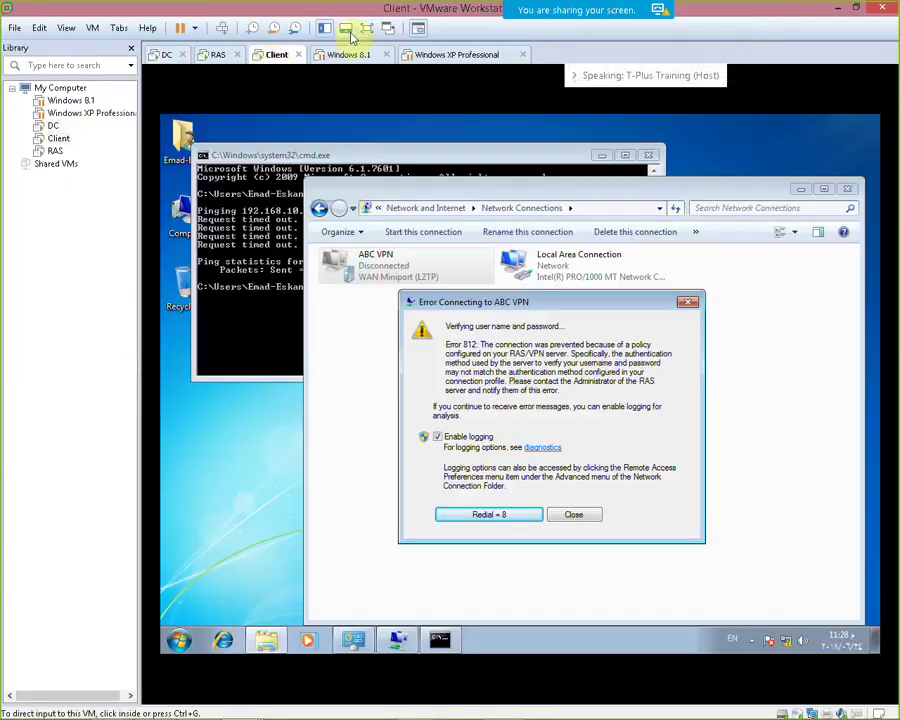
{"action": "left_click", "coordinate": [367, 28]}
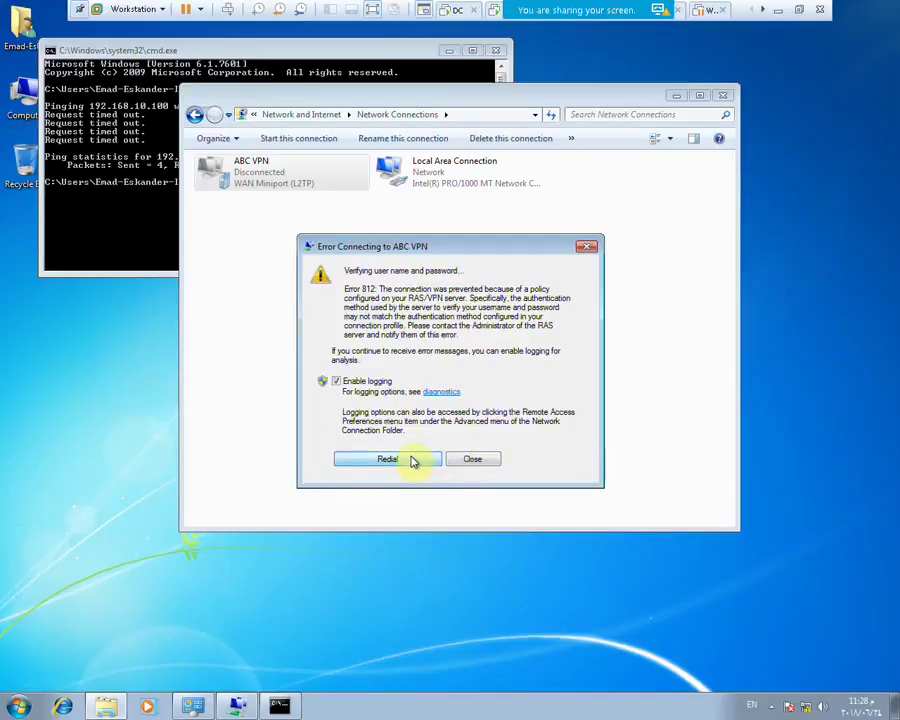
{"action": "left_click", "coordinate": [465, 461]}
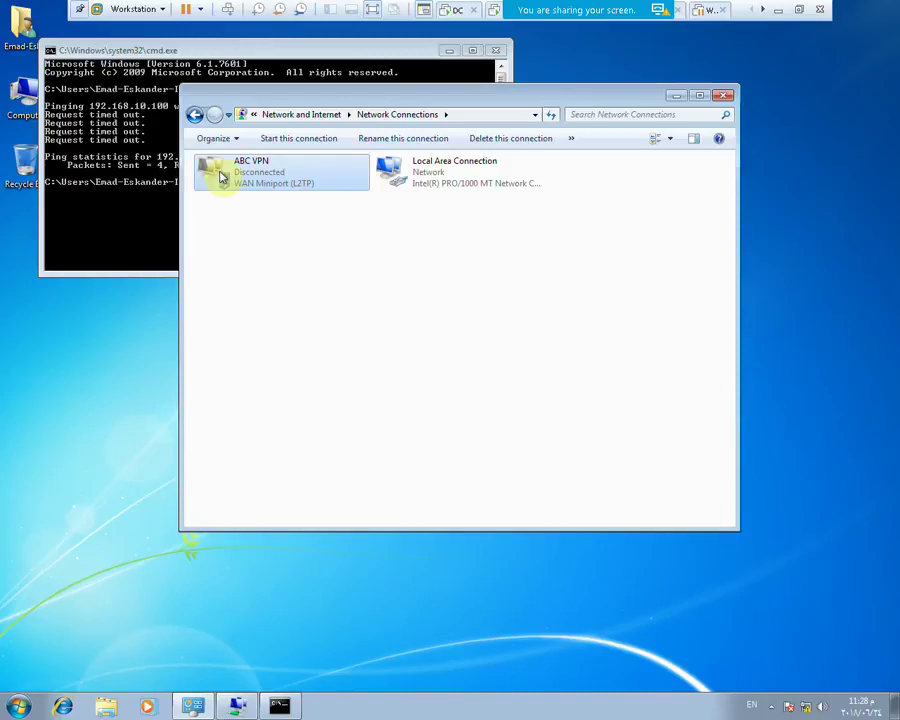
Connect ABC VPN with another user's name and password, then dismiss the resulting error 812
{"action": "double_click", "coordinate": [225, 173]}
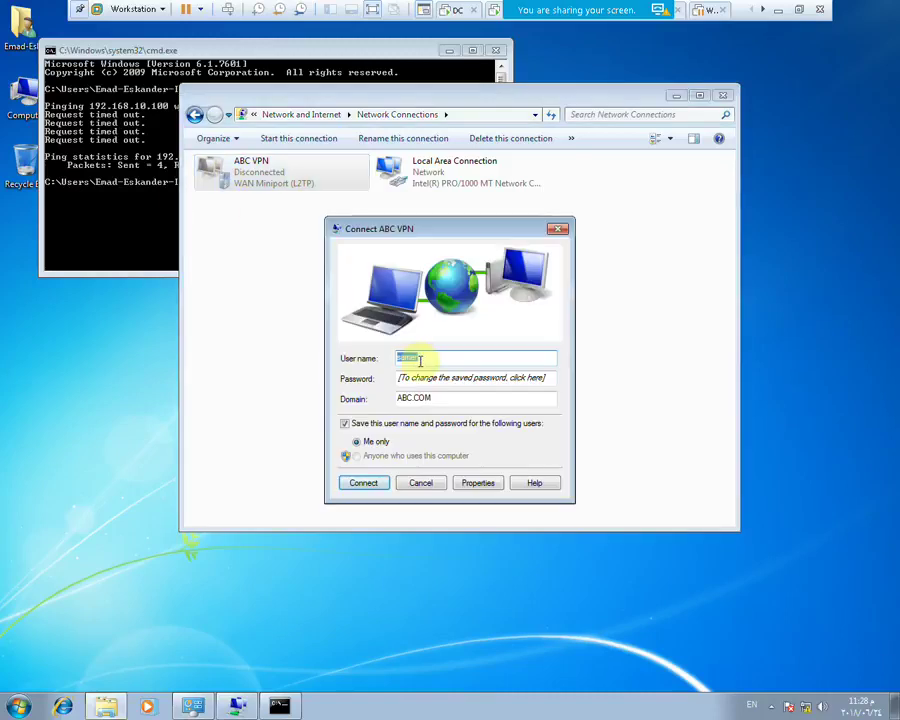
{"action": "type", "text": "hossam"}
{"action": "key", "text": "Tab"}
{"action": "type", "text": "123456"}
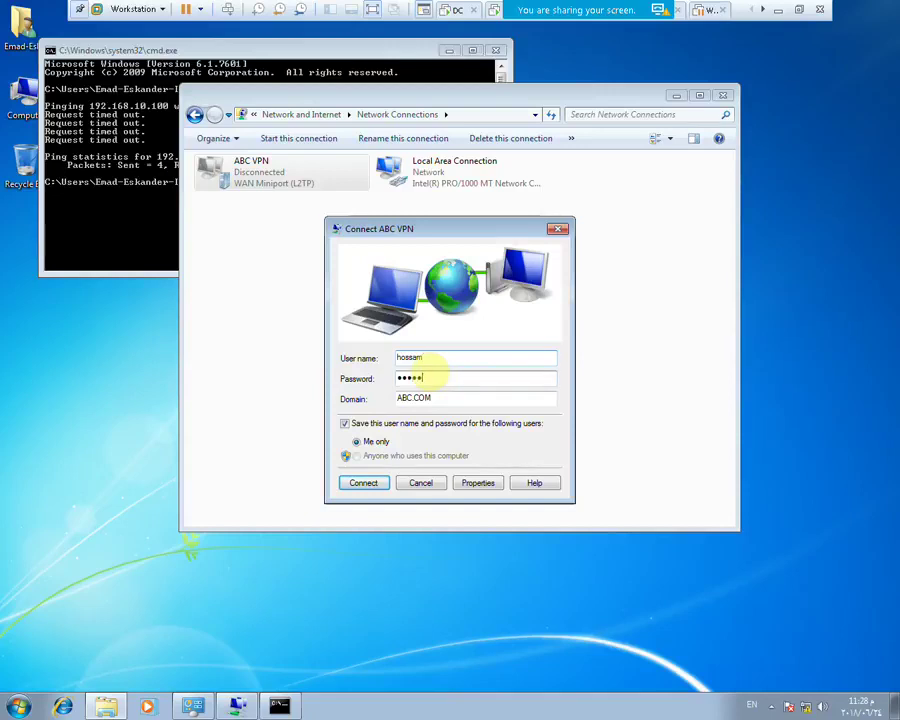
{"action": "key", "text": "Return"}
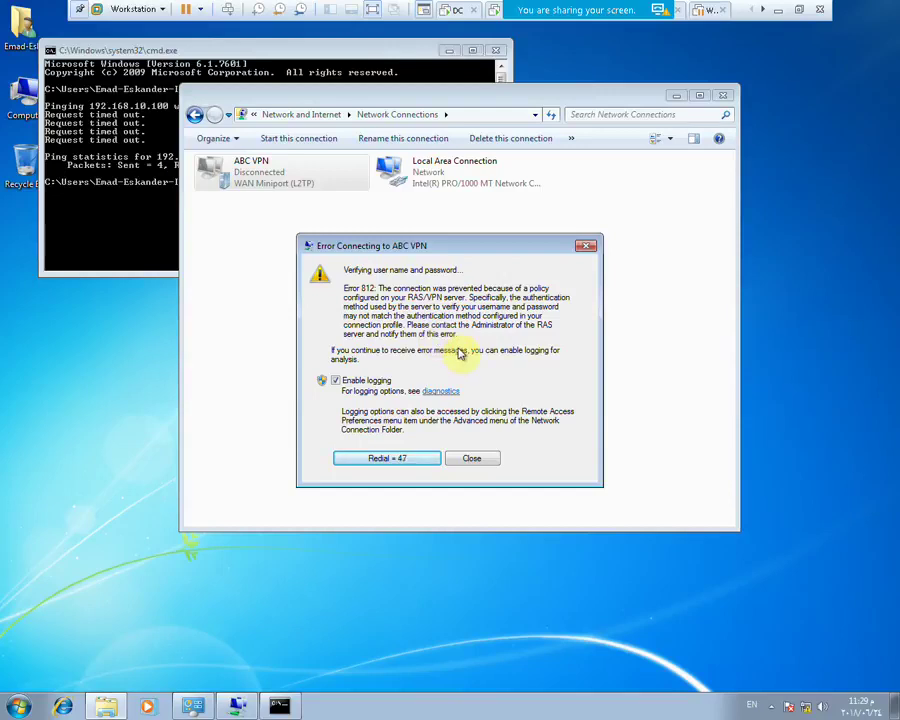
{"action": "left_click", "coordinate": [468, 459]}
Set ABC VPN's security to VPN type Automatic with CHAP allowed, accepting the encryption warning
{"action": "right_click", "coordinate": [240, 170]}
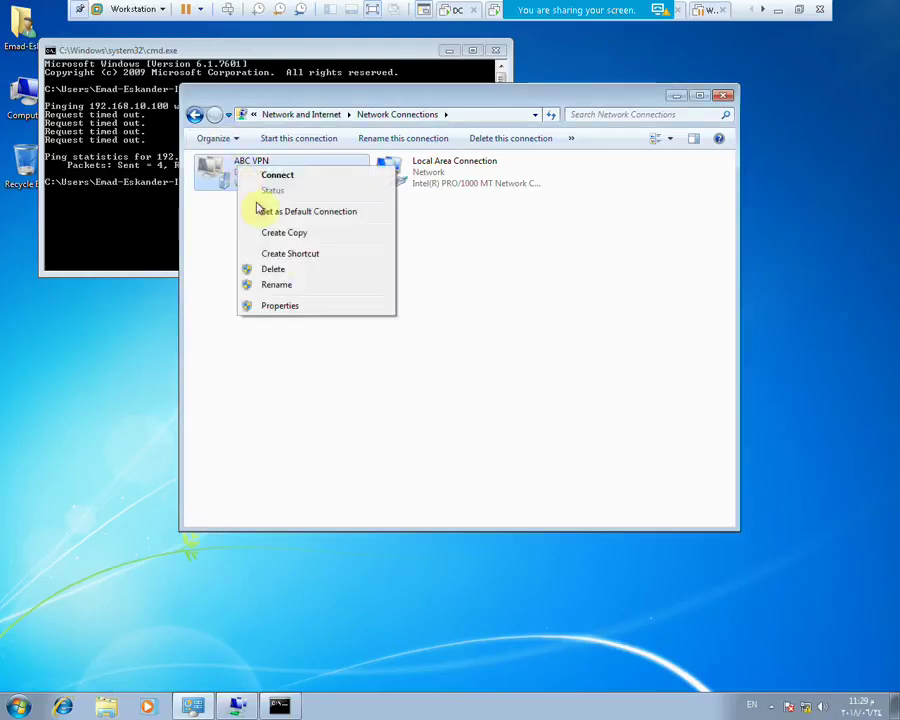
{"action": "left_click", "coordinate": [300, 312]}
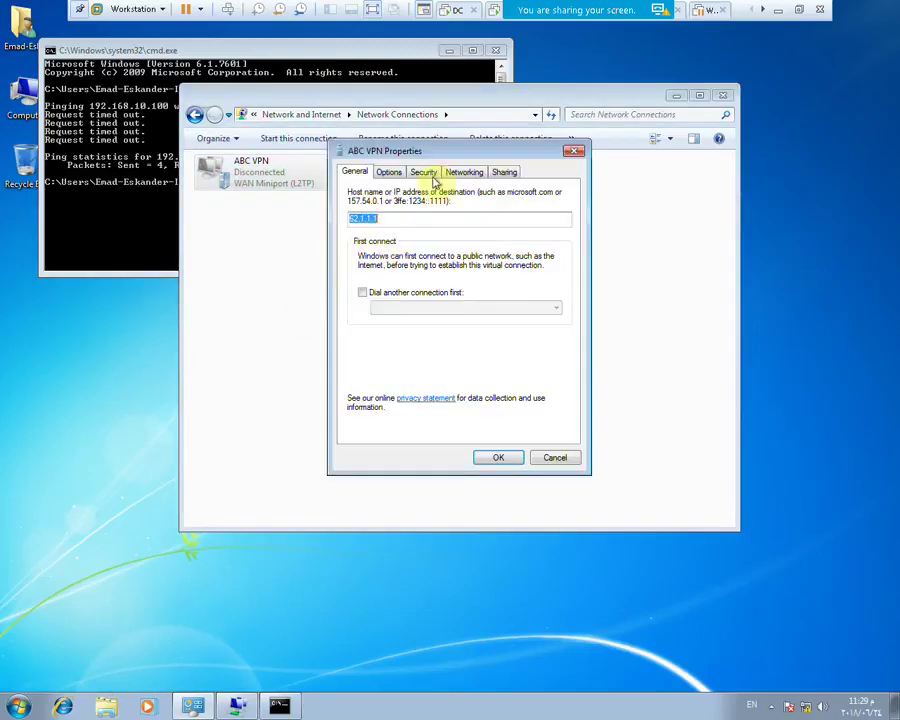
{"action": "left_click", "coordinate": [422, 173]}
{"action": "left_click", "coordinate": [478, 202]}
{"action": "left_click", "coordinate": [446, 210]}
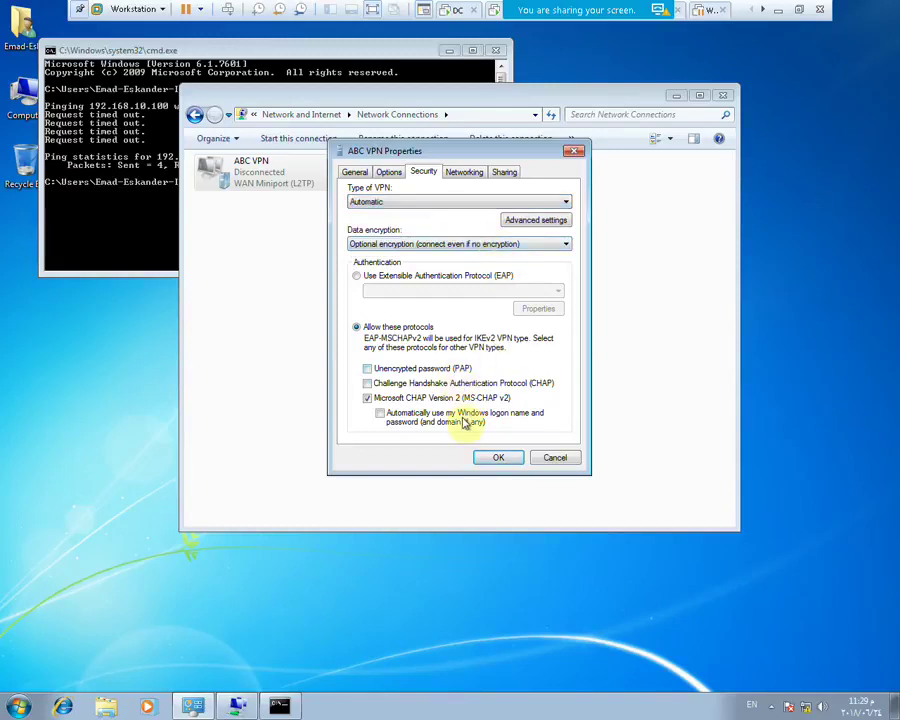
{"action": "left_click", "coordinate": [466, 383]}
{"action": "left_click", "coordinate": [498, 456]}
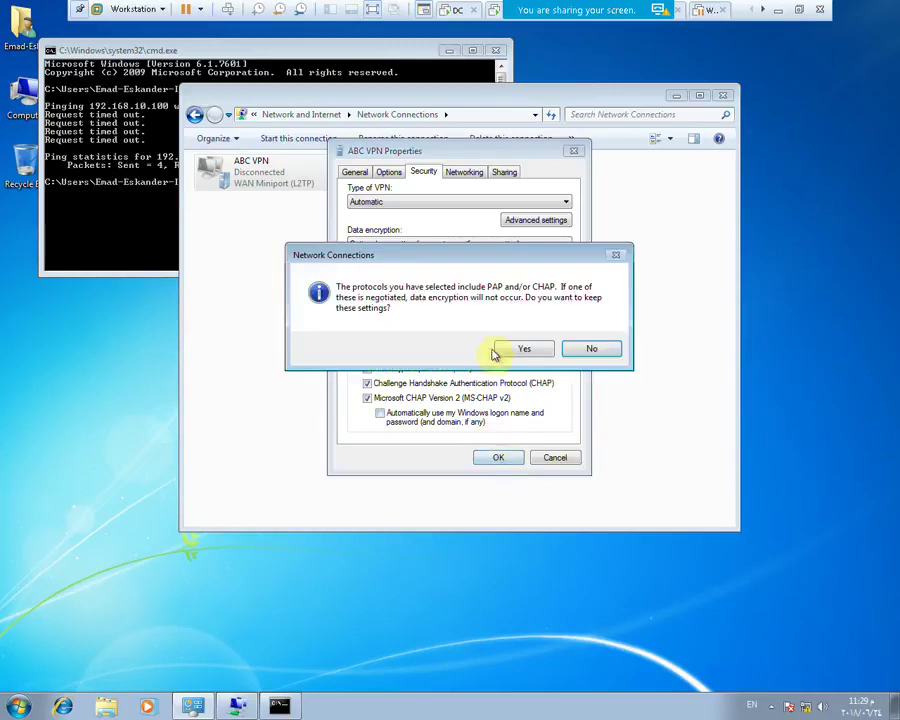
{"action": "left_click", "coordinate": [498, 350]}
Connect ABC VPN and submit the password so it verifies the credentials
{"action": "right_click", "coordinate": [211, 175]}
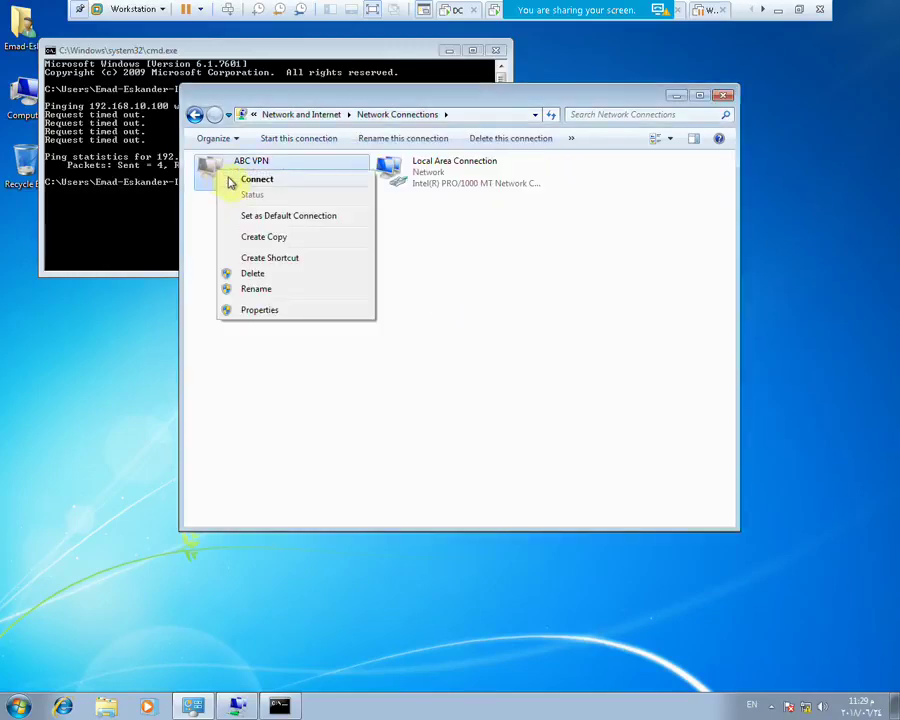
{"action": "left_click", "coordinate": [231, 181]}
{"action": "left_click", "coordinate": [418, 378]}
{"action": "type", "text": "••••••"}
{"action": "key", "text": "Return"}
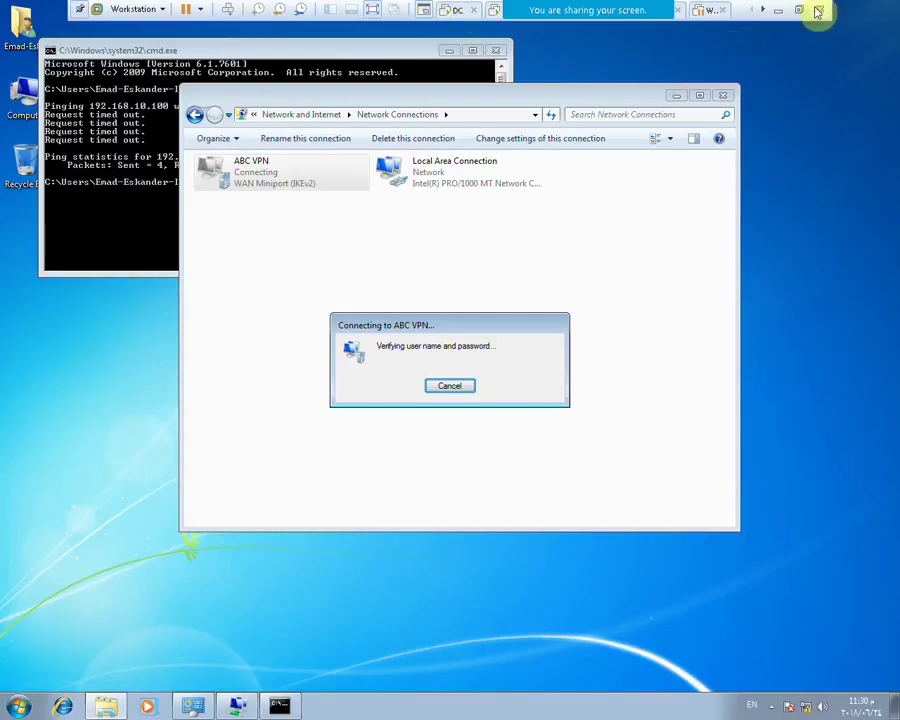
Resume the suspended Windows XP VM, move its tab ahead of Windows 8.1, and show it full screen
{"action": "left_click", "coordinate": [798, 10]}
{"action": "left_click", "coordinate": [430, 58]}
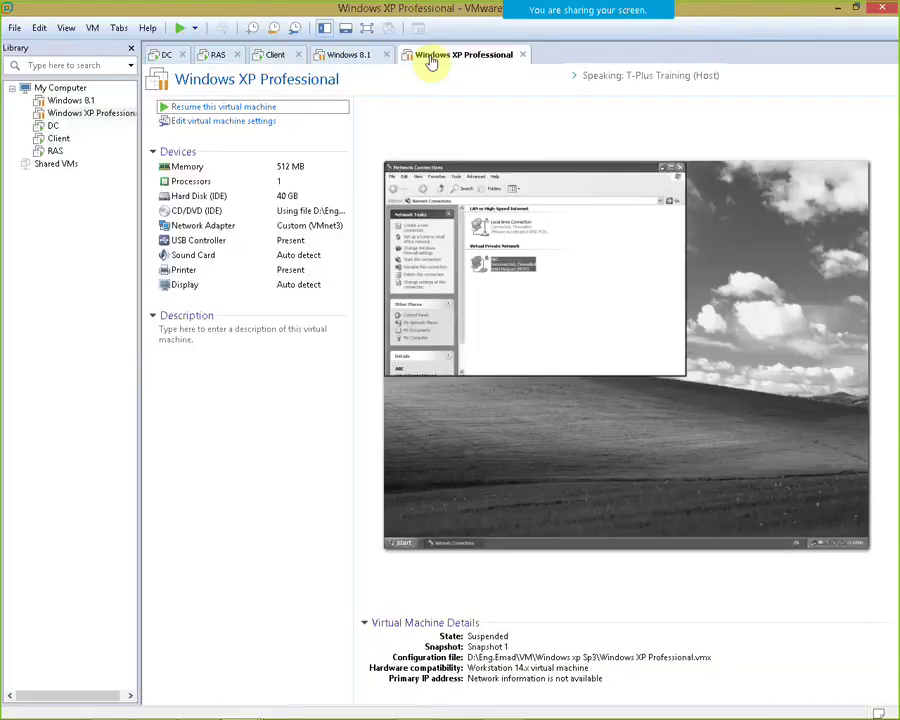
{"action": "left_click", "coordinate": [247, 107]}
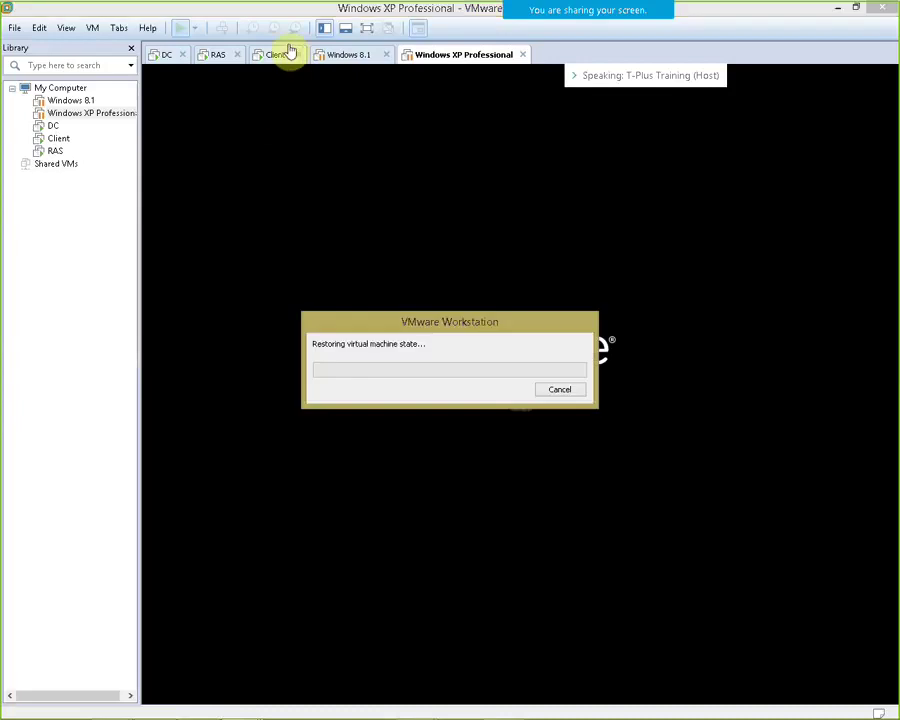
{"action": "left_click_drag", "start_coordinate": [424, 58], "coordinate": [340, 62]}
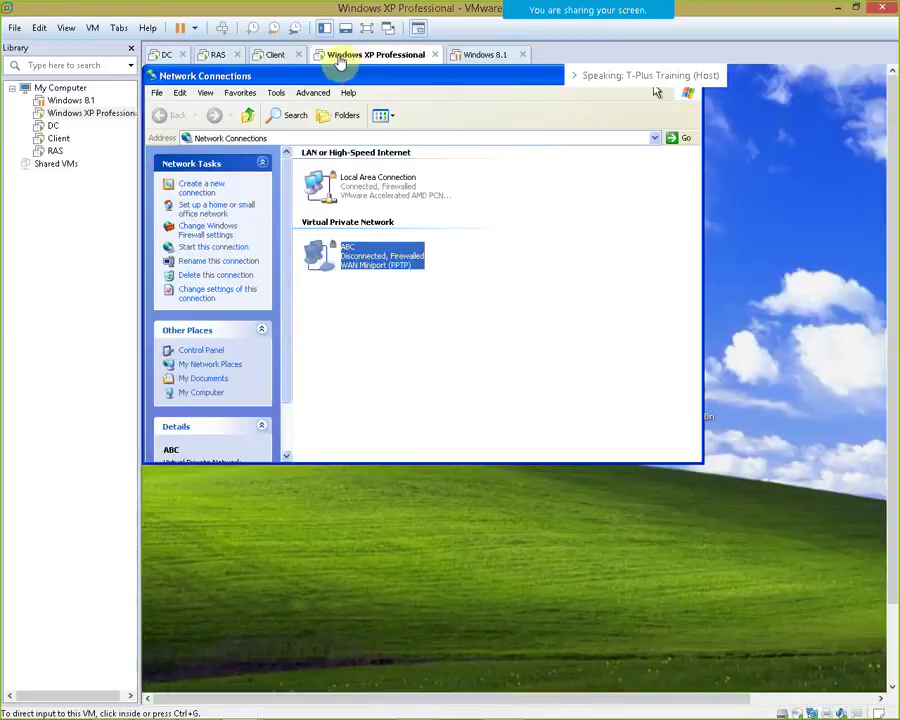
{"action": "left_click", "coordinate": [277, 58]}
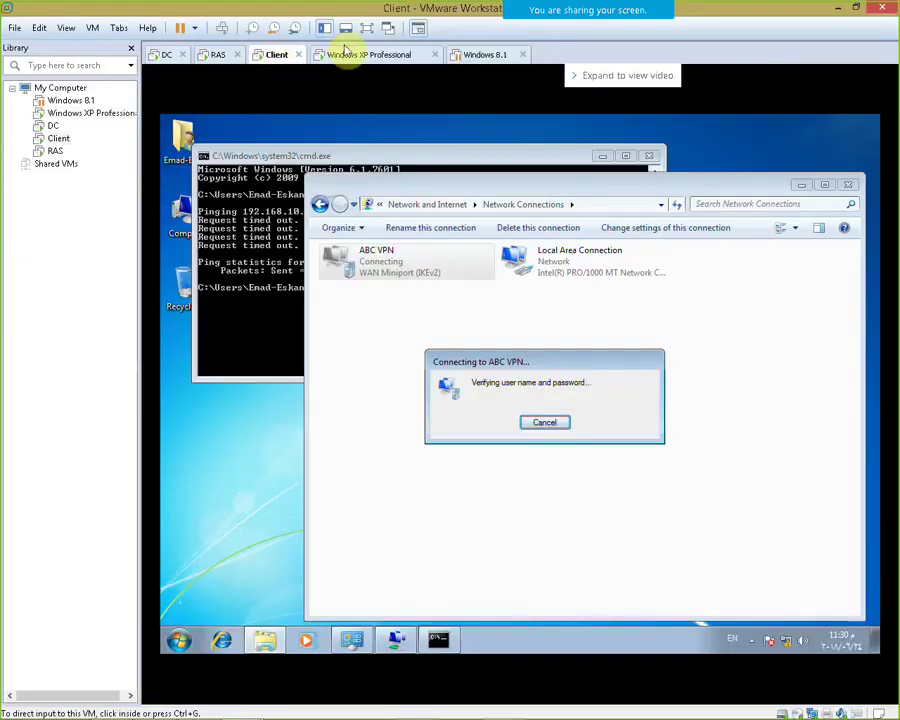
{"action": "left_click", "coordinate": [358, 55]}
{"action": "left_click", "coordinate": [366, 28]}
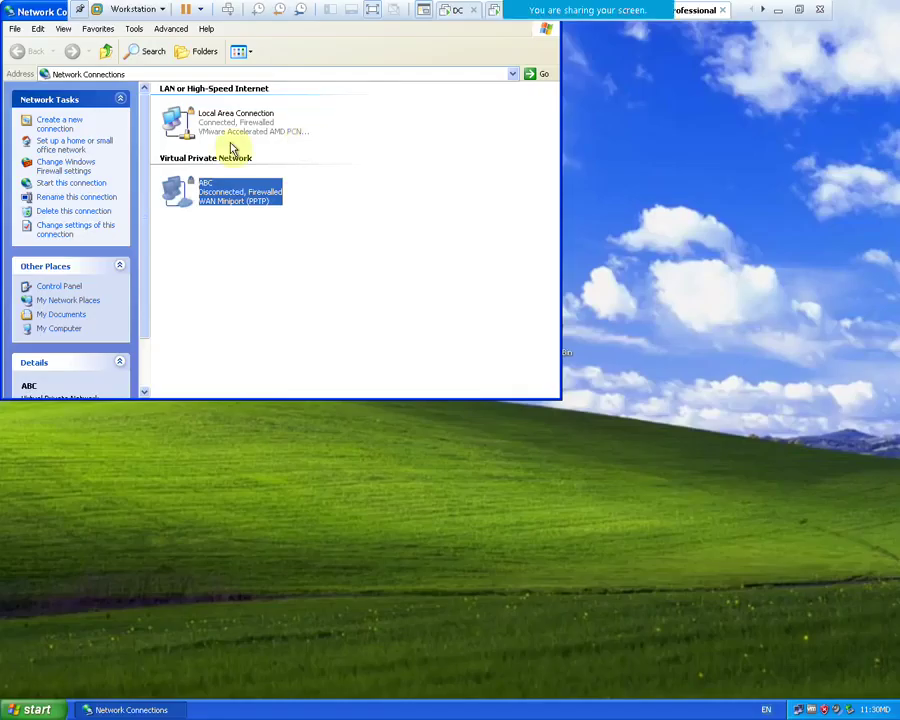
Connect the XP VM's ABC VPN with its password and redial after the error
{"action": "double_click", "coordinate": [220, 189]}
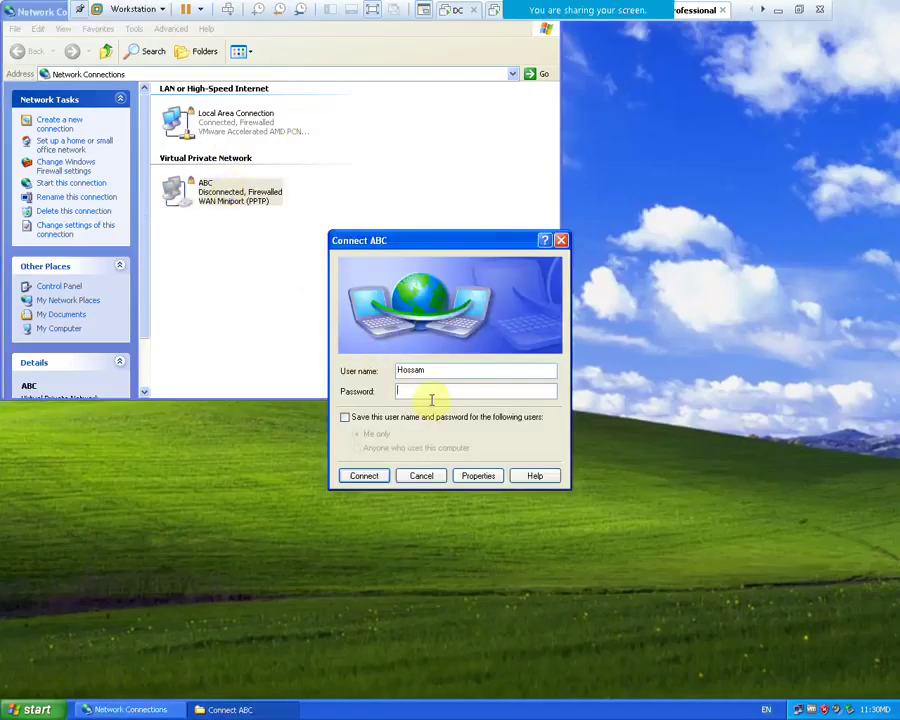
{"action": "type", "text": "******"}
{"action": "key", "text": "Return"}
{"action": "left_click", "coordinate": [428, 392]}
{"action": "left_click", "coordinate": [428, 390]}
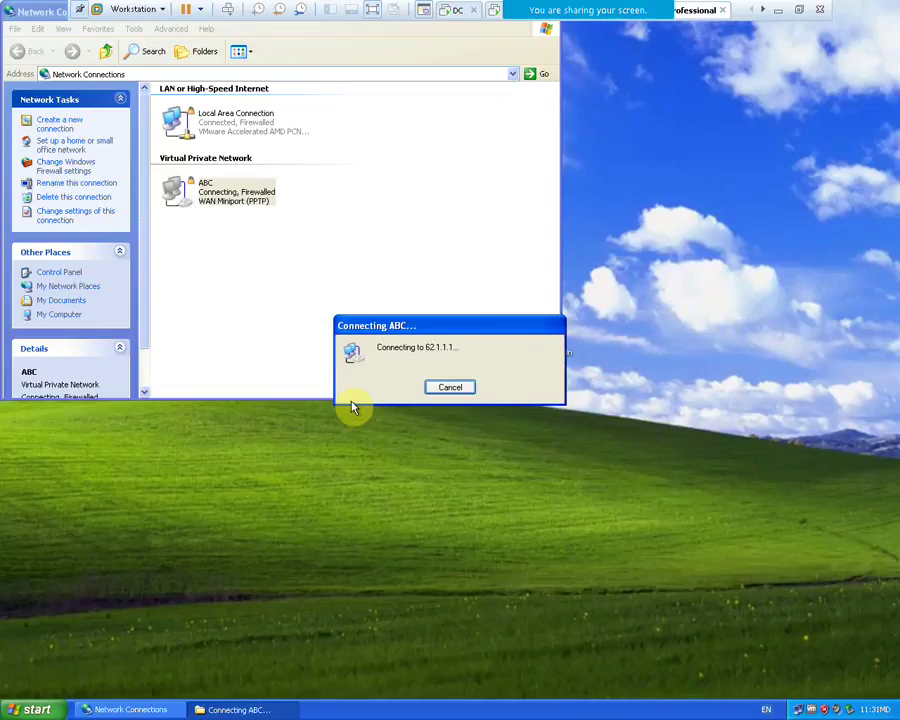
Check connection progress on both VMs, ending on the Client VM full screen
{"action": "left_click", "coordinate": [799, 10]}
{"action": "left_click", "coordinate": [273, 55]}
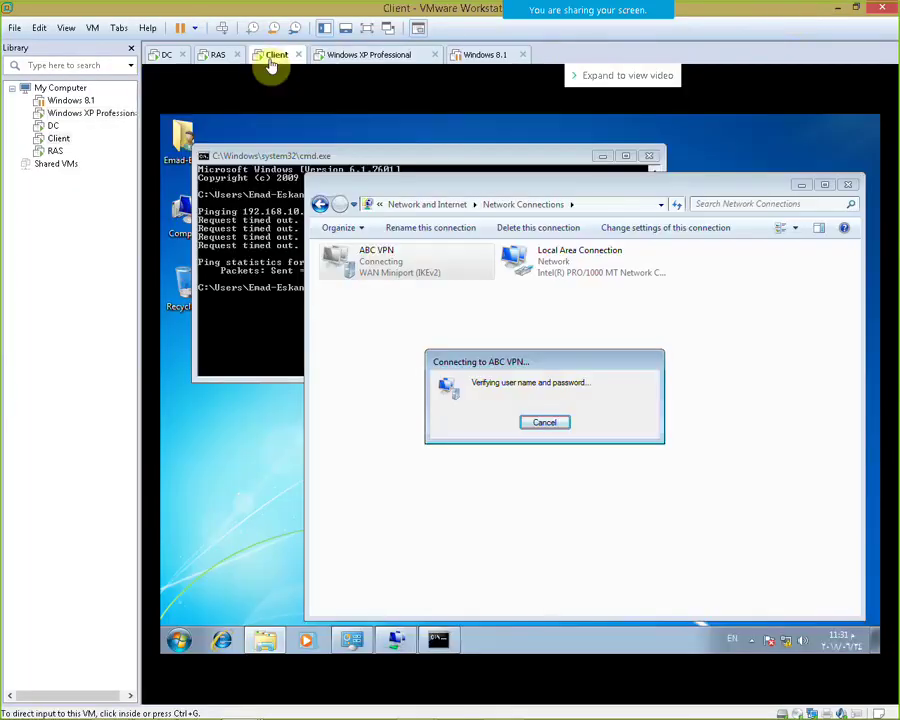
{"action": "left_click", "coordinate": [367, 57]}
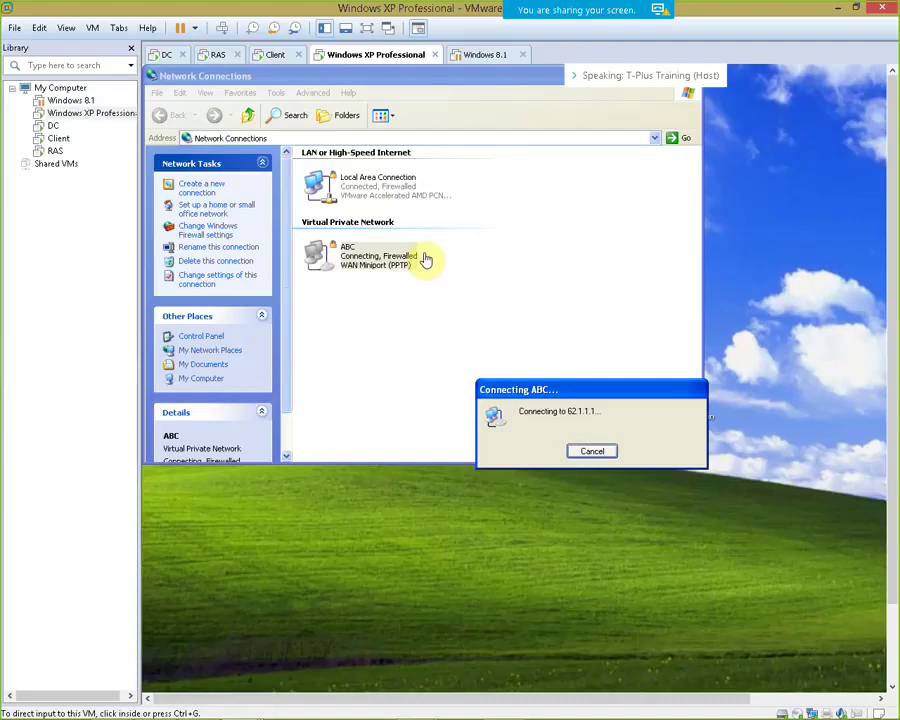
{"action": "left_click", "coordinate": [270, 55]}
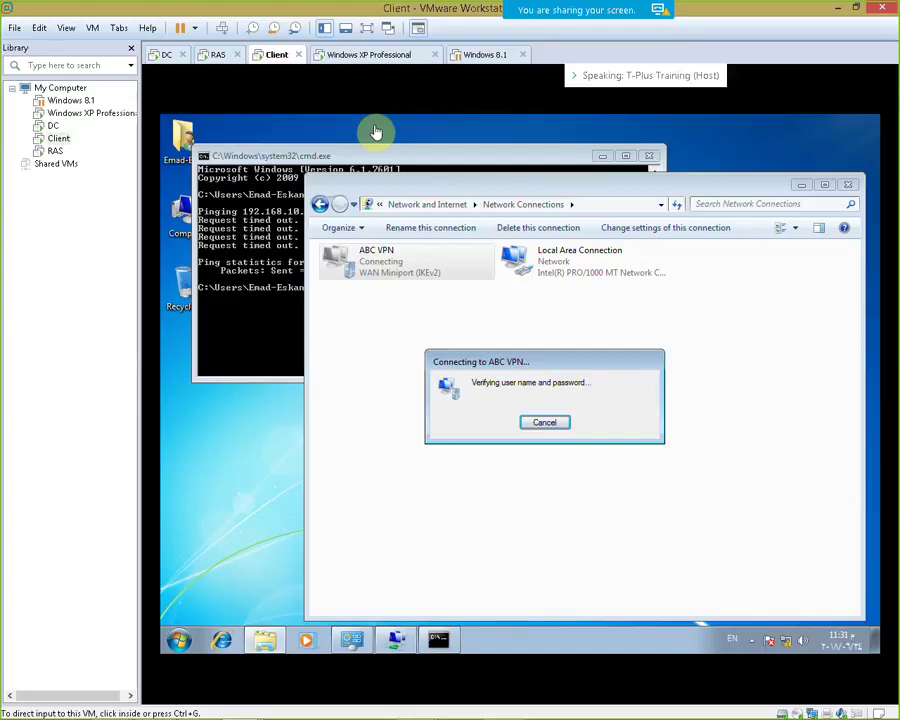
{"action": "left_click", "coordinate": [381, 62]}
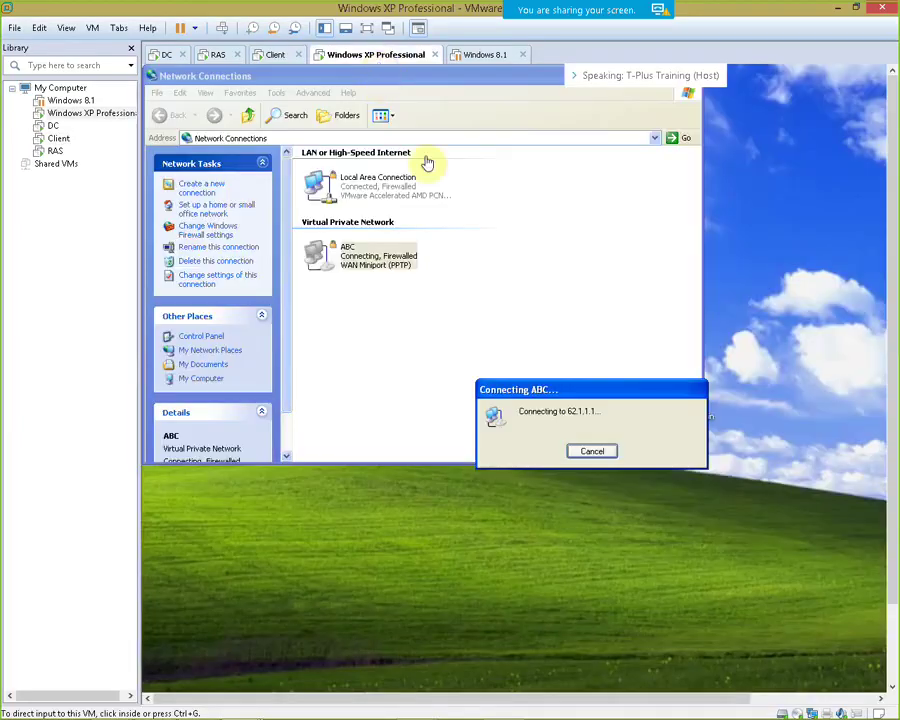
{"action": "left_click", "coordinate": [266, 56]}
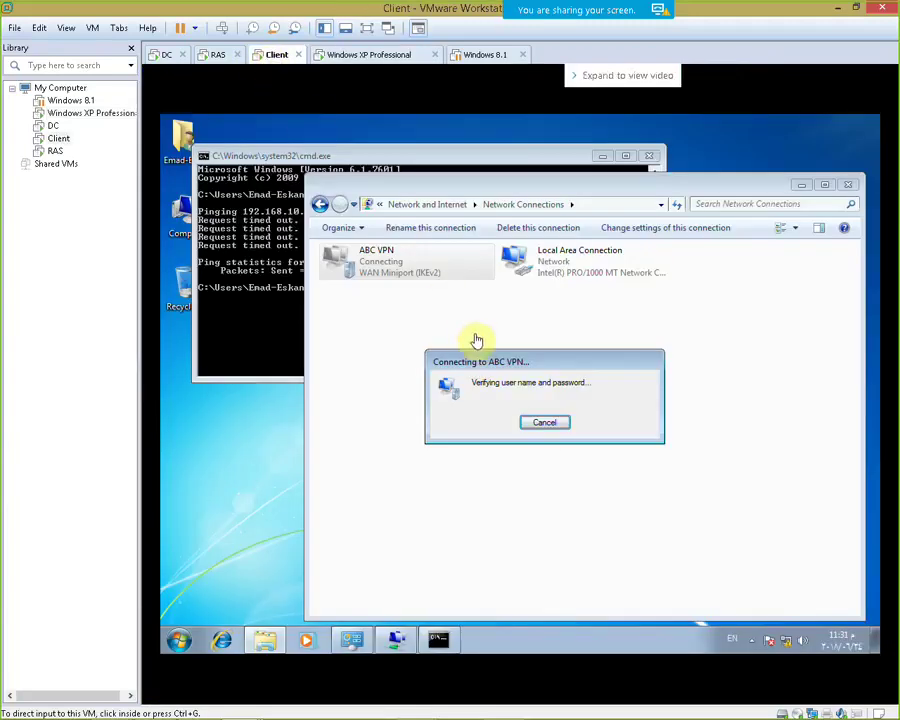
{"action": "left_click", "coordinate": [368, 32]}
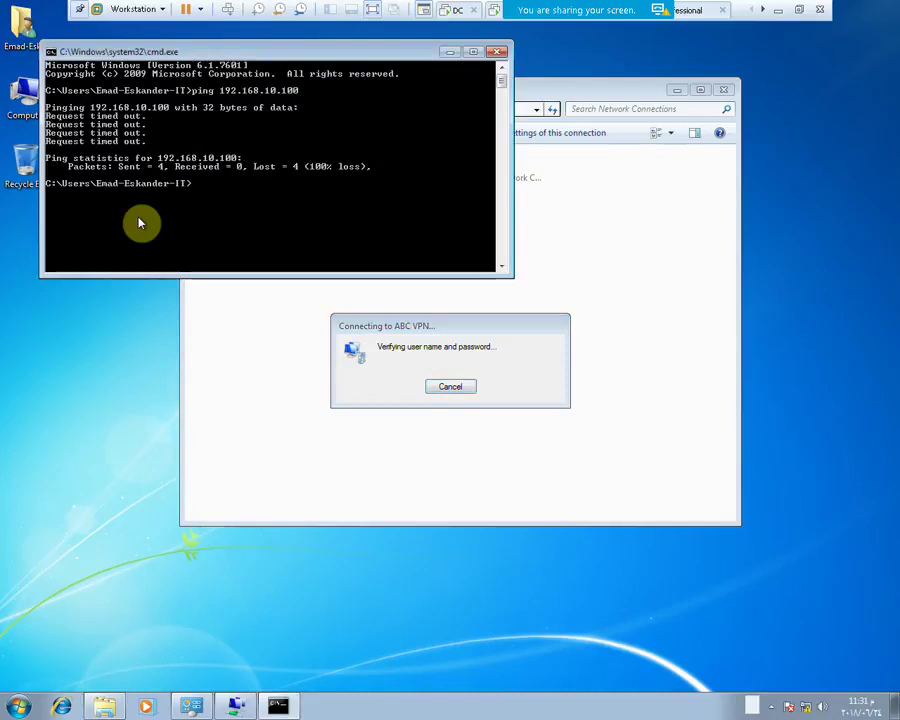
Rerun the ping to 192.168.10.100, now replying, then try \\192.168.10.100 and cancel the password prompt
{"action": "key", "text": "Up"}
{"action": "key", "text": "Return"}
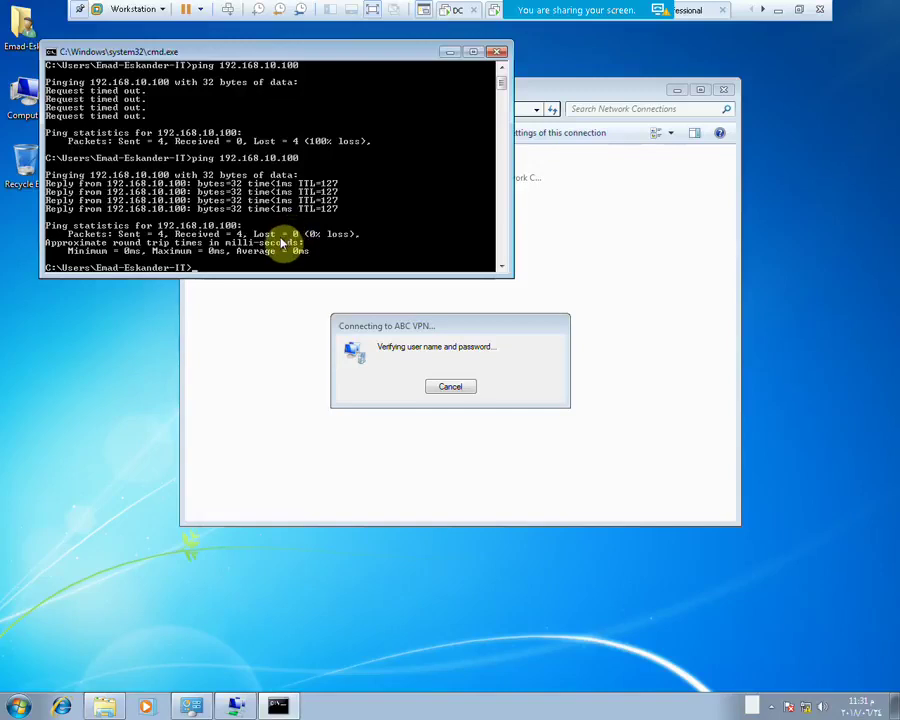
{"action": "key", "text": "super+r"}
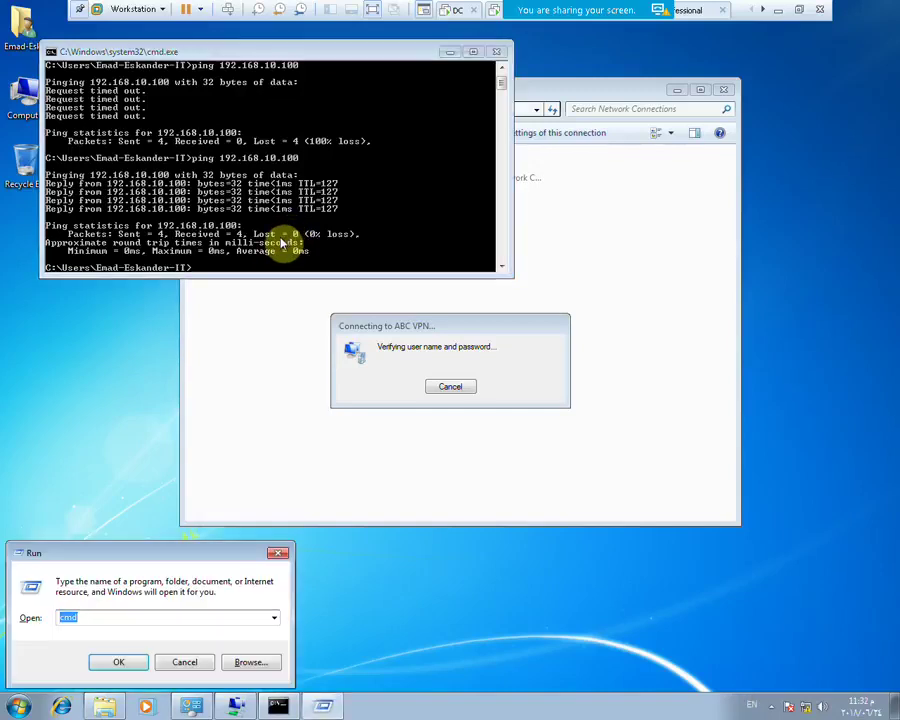
{"action": "type", "text": "\\"}
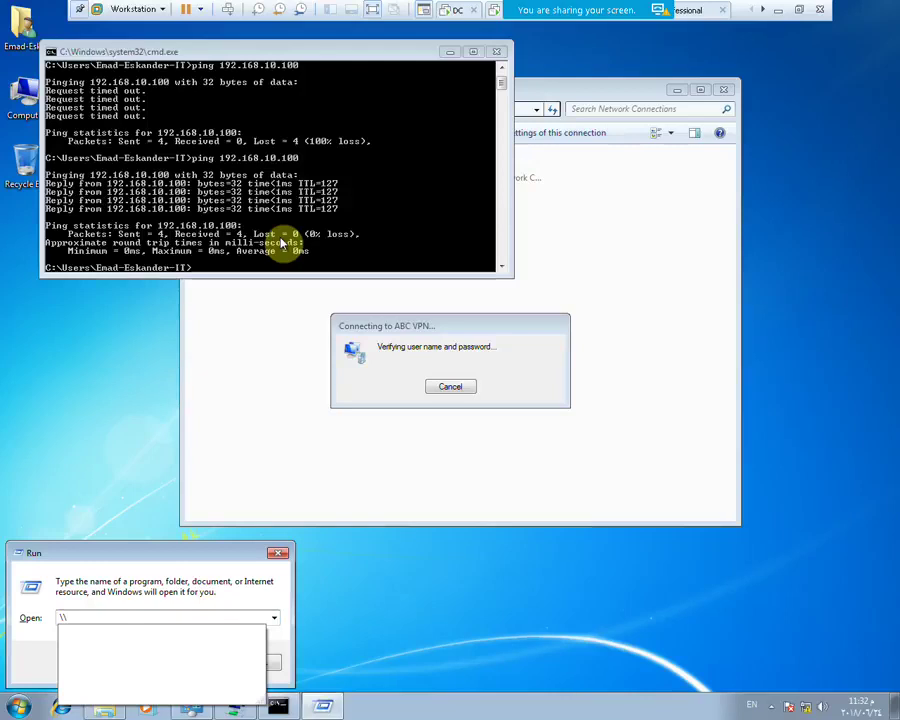
{"action": "type", "text": "192.168"}
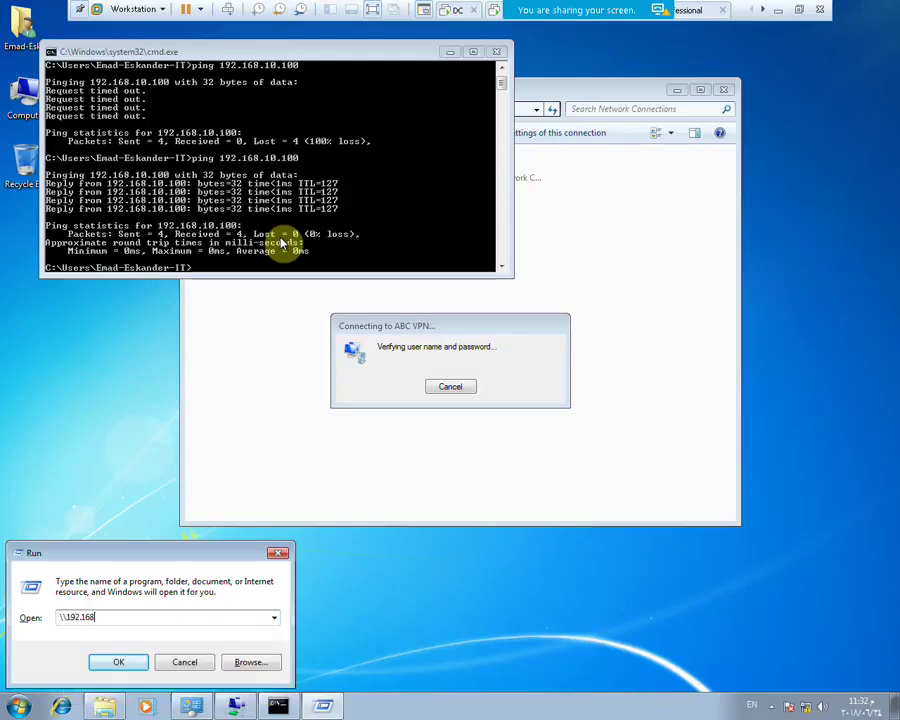
{"action": "type", "text": ".10.100"}
{"action": "key", "text": "Return"}
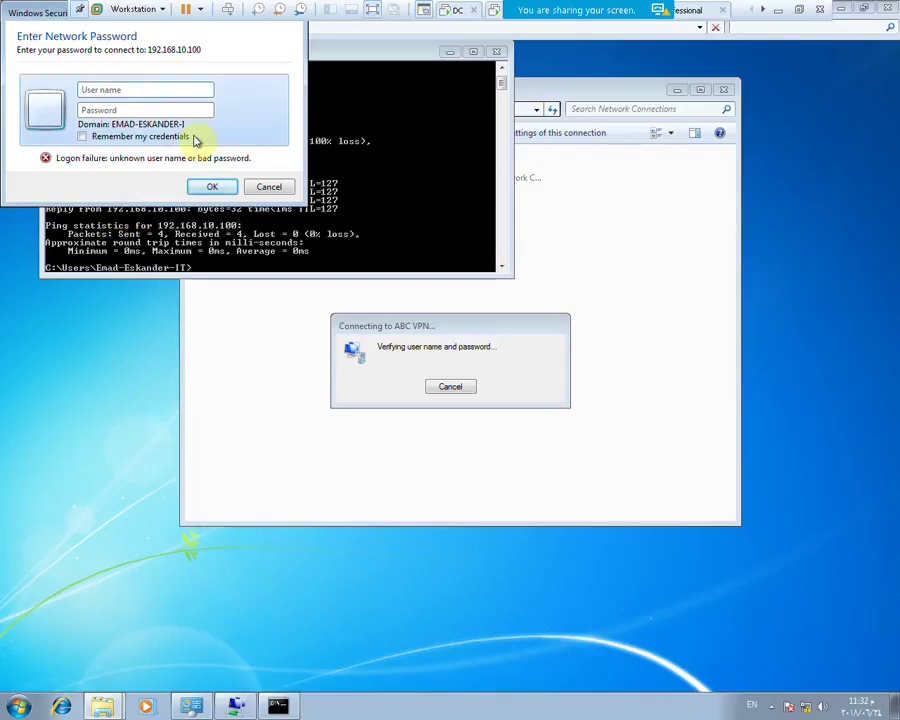
{"action": "left_click", "coordinate": [269, 187]}
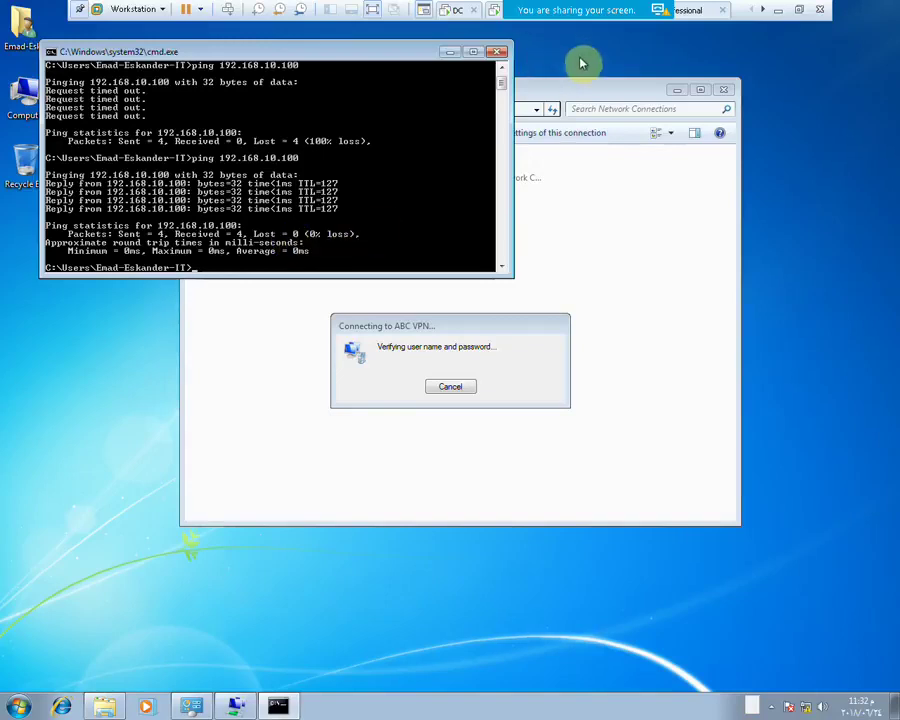
{"action": "left_click", "coordinate": [797, 11]}
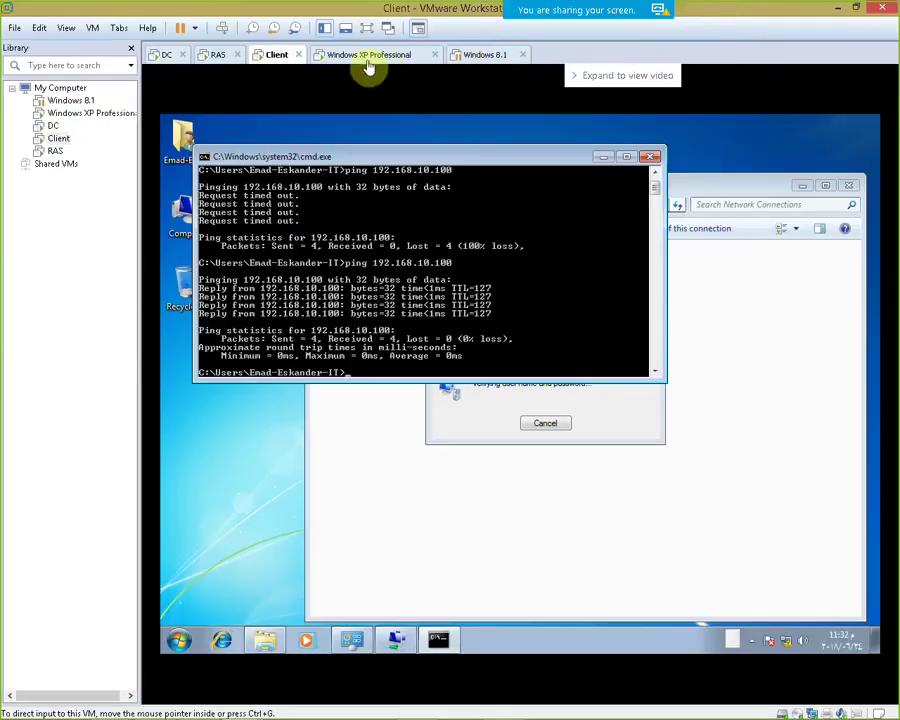
On the XP VM, dismiss Error 649 and reconnect ABC with its password
{"action": "left_click", "coordinate": [362, 55]}
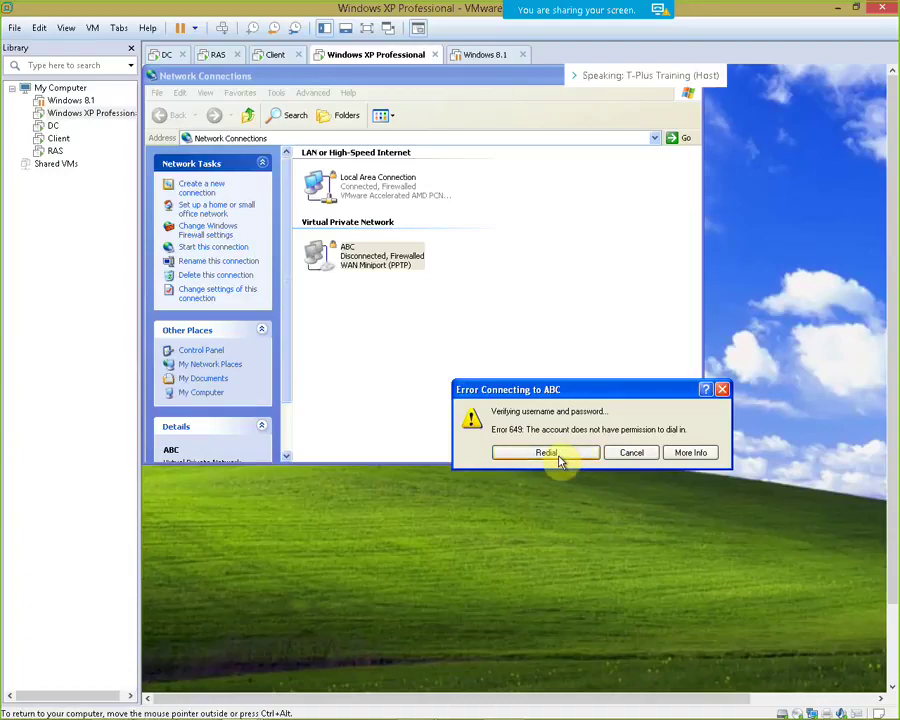
{"action": "left_click", "coordinate": [630, 452]}
{"action": "double_click", "coordinate": [366, 263]}
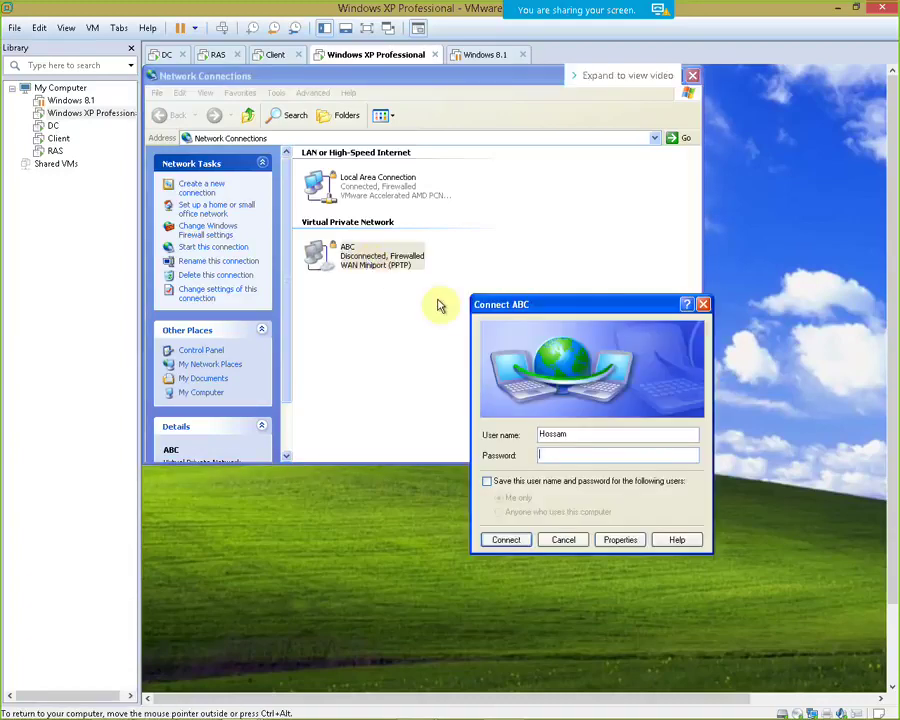
{"action": "type", "text": "******"}
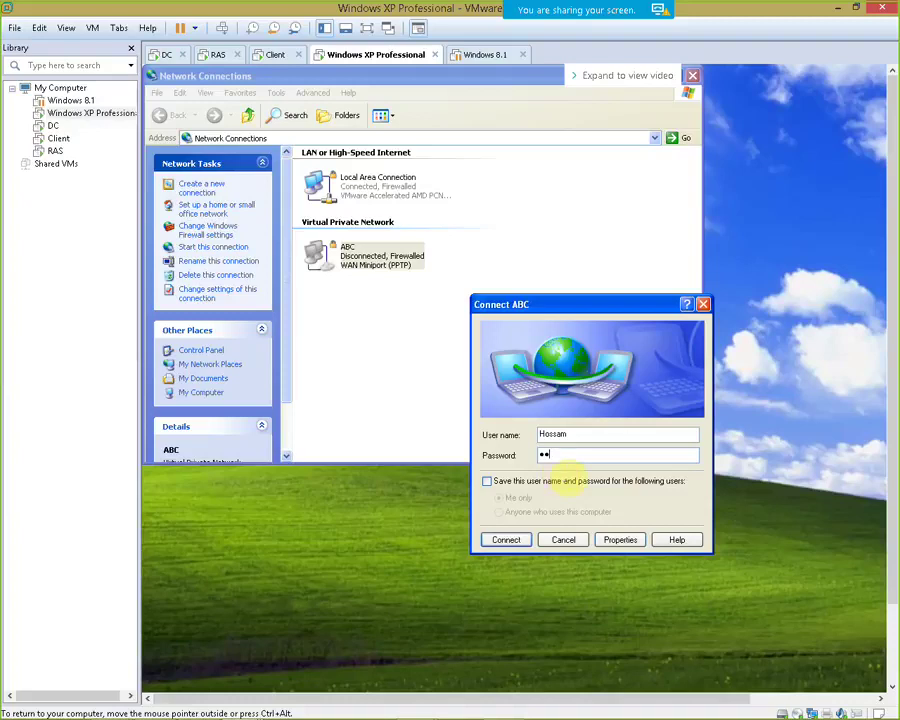
{"action": "key", "text": "Return"}
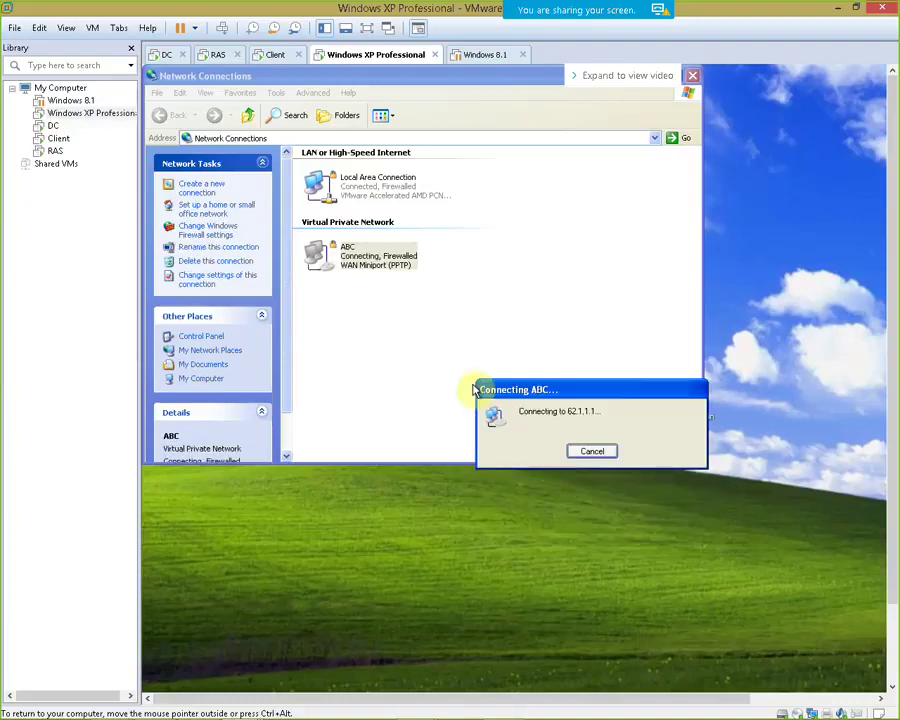
Return to the Client VM full screen, showing the VPN progress dialog with cmd minimized
{"action": "left_click", "coordinate": [272, 55]}
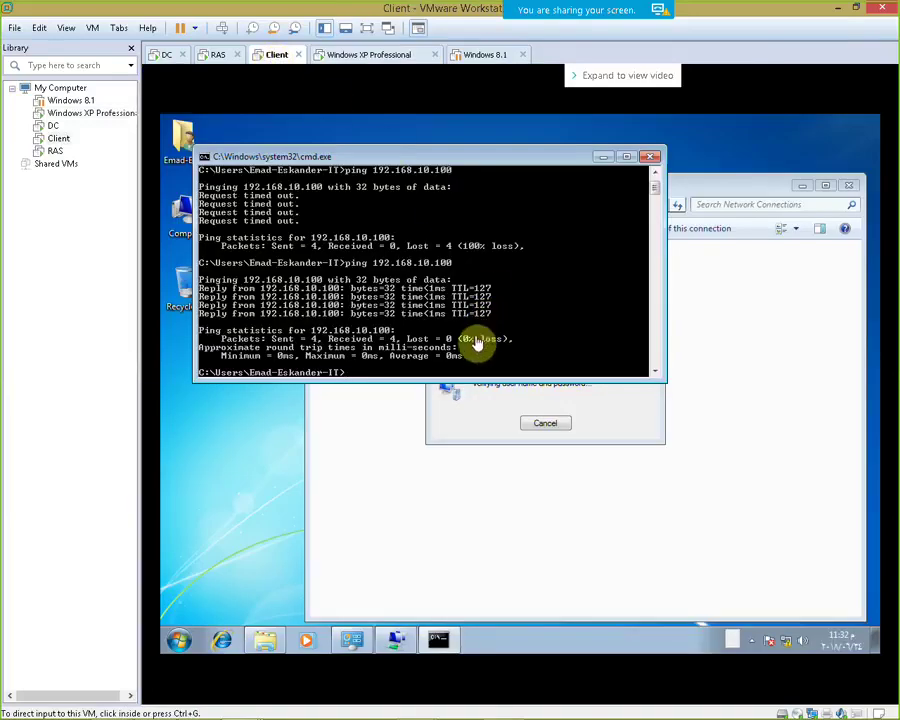
{"action": "left_click", "coordinate": [366, 28]}
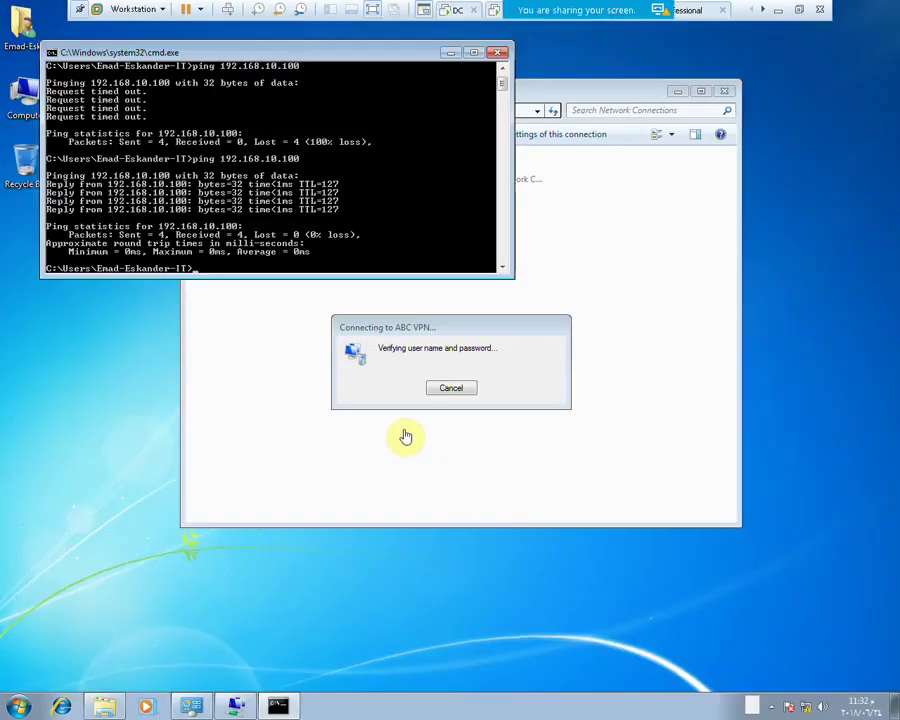
{"action": "left_click", "coordinate": [396, 401]}
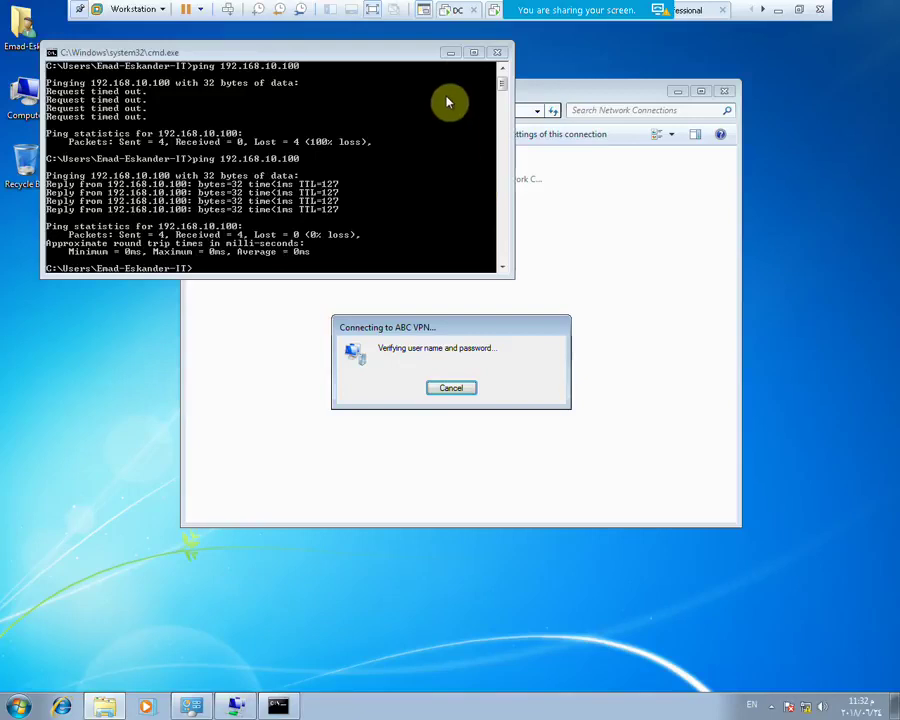
{"action": "left_click", "coordinate": [450, 52]}
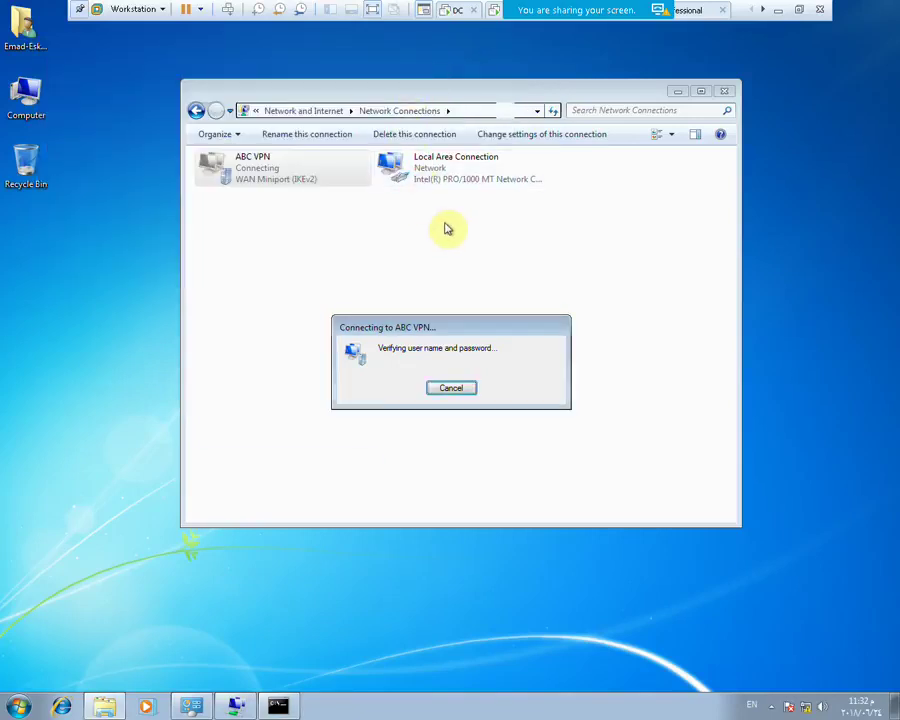
Cancel the stuck ABC VPN attempt and open the connection's properties
{"action": "left_click", "coordinate": [470, 389]}
{"action": "right_click", "coordinate": [279, 171]}
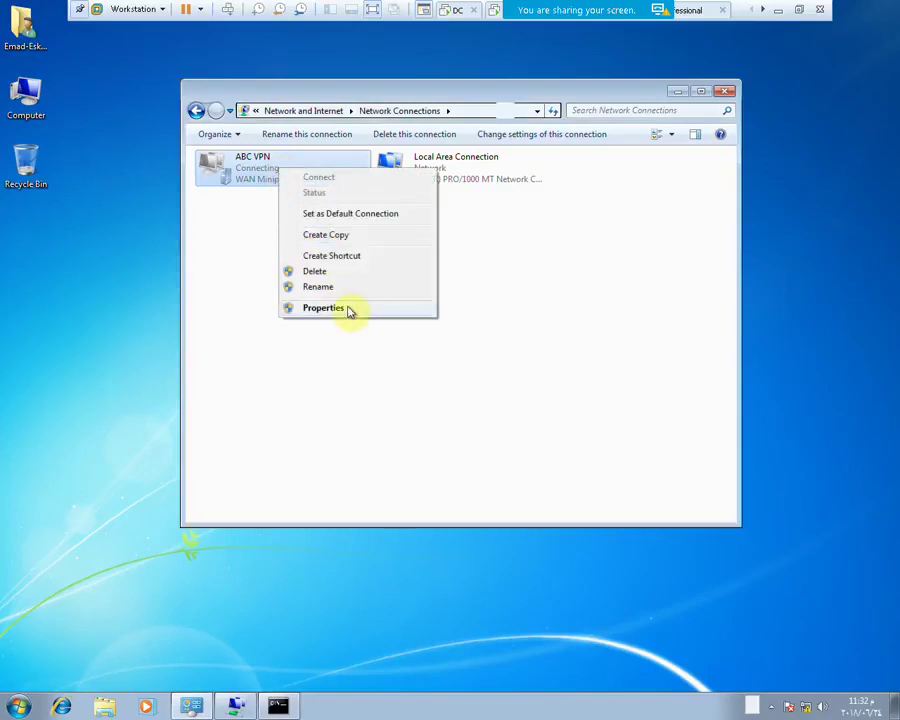
{"action": "left_click", "coordinate": [323, 308]}
{"action": "right_click", "coordinate": [276, 174]}
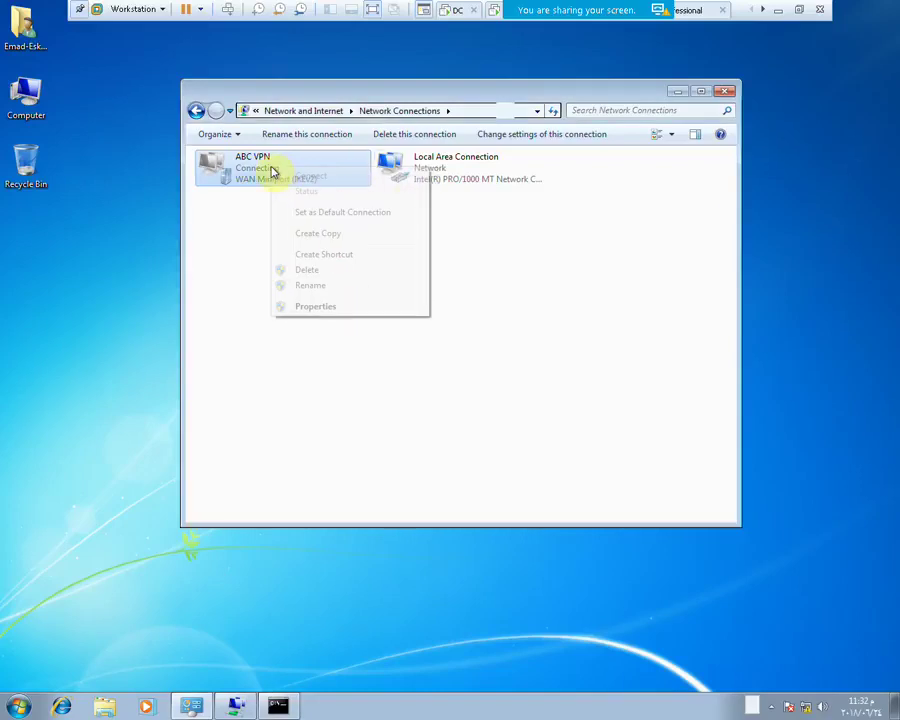
{"action": "left_click", "coordinate": [321, 305]}
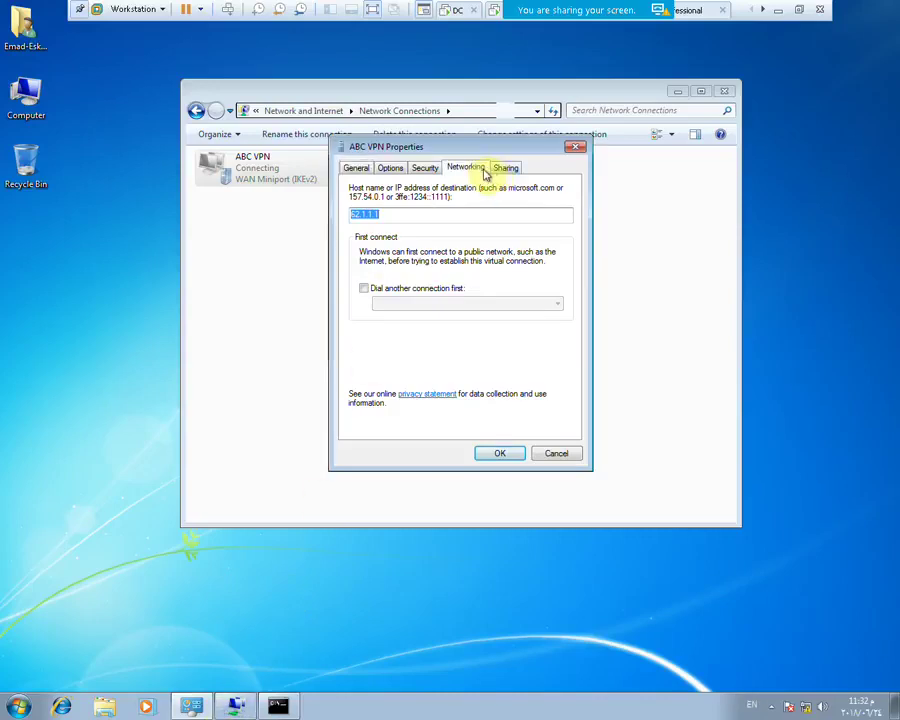
Review the Networking and Security tabs, keep the VPN type on Automatic, and save
{"action": "left_click", "coordinate": [482, 171]}
{"action": "left_click", "coordinate": [428, 168]}
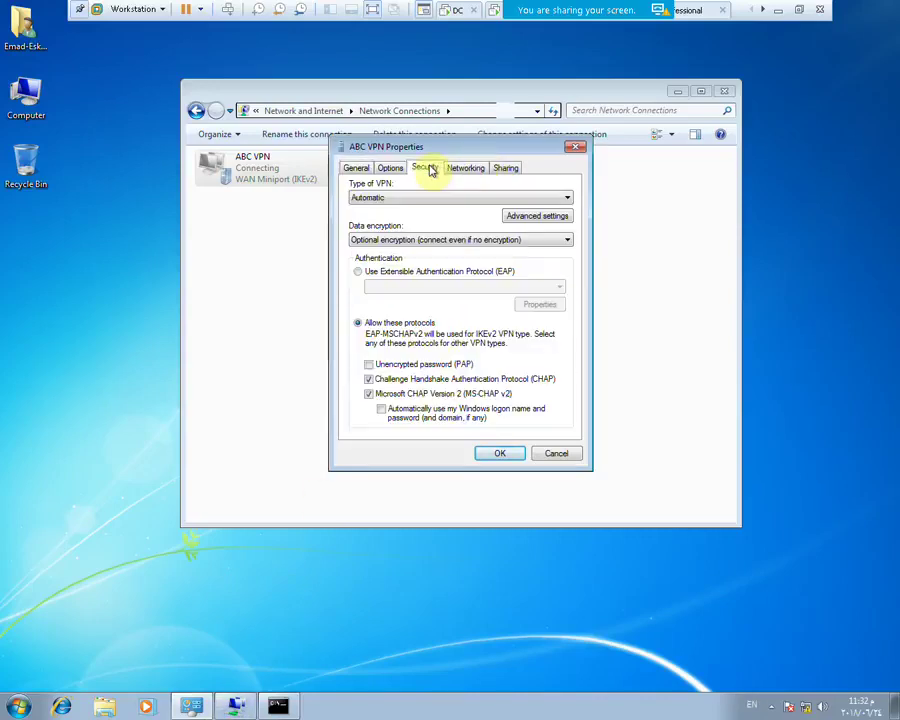
{"action": "left_click", "coordinate": [442, 200]}
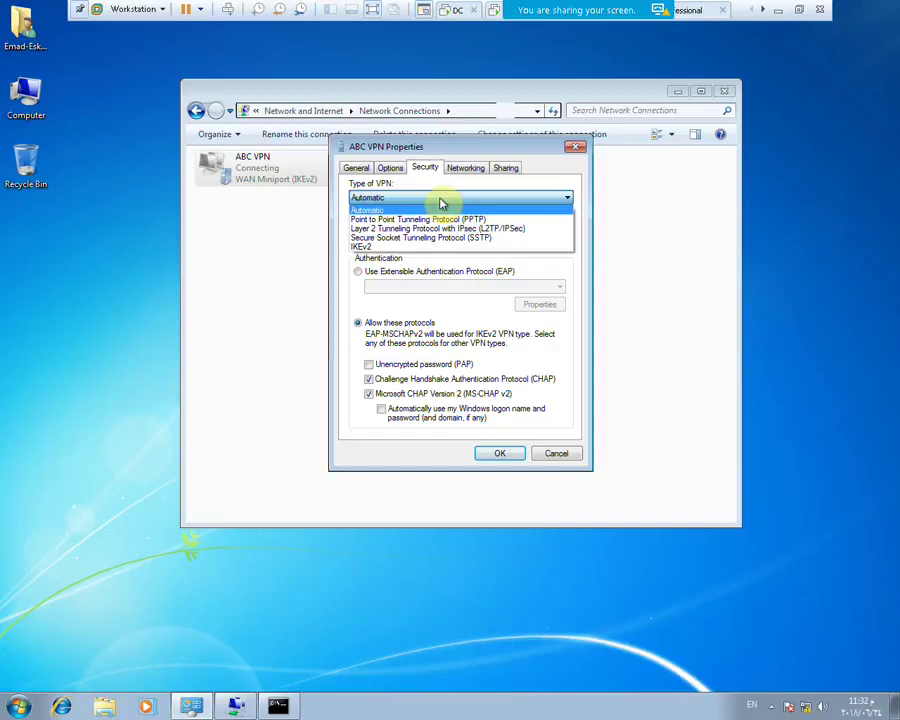
{"action": "left_click", "coordinate": [446, 219]}
{"action": "left_click", "coordinate": [430, 200]}
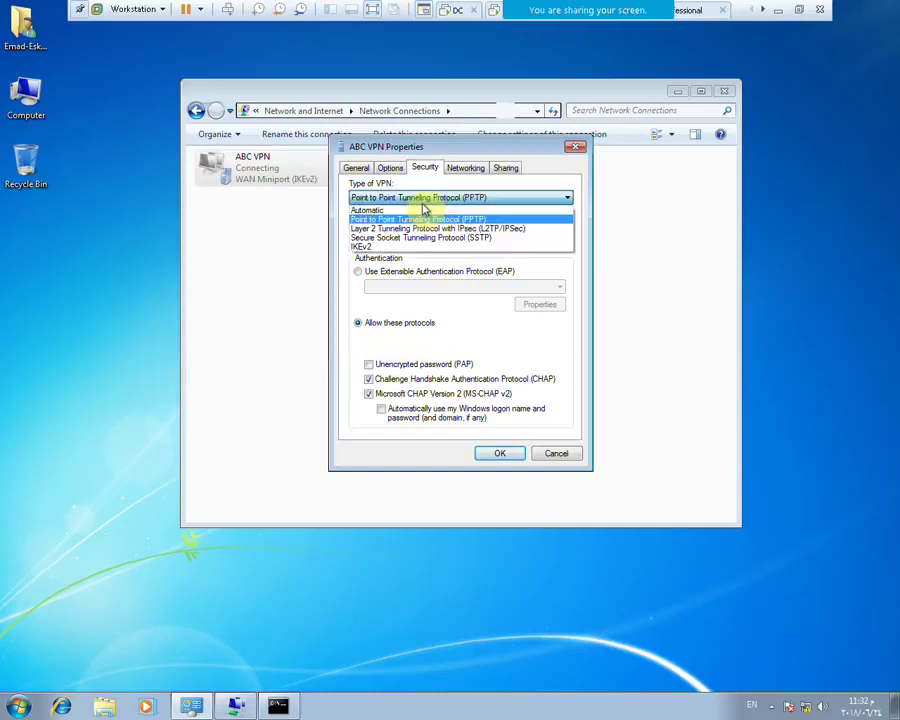
{"action": "left_click", "coordinate": [436, 210]}
{"action": "left_click", "coordinate": [500, 457]}
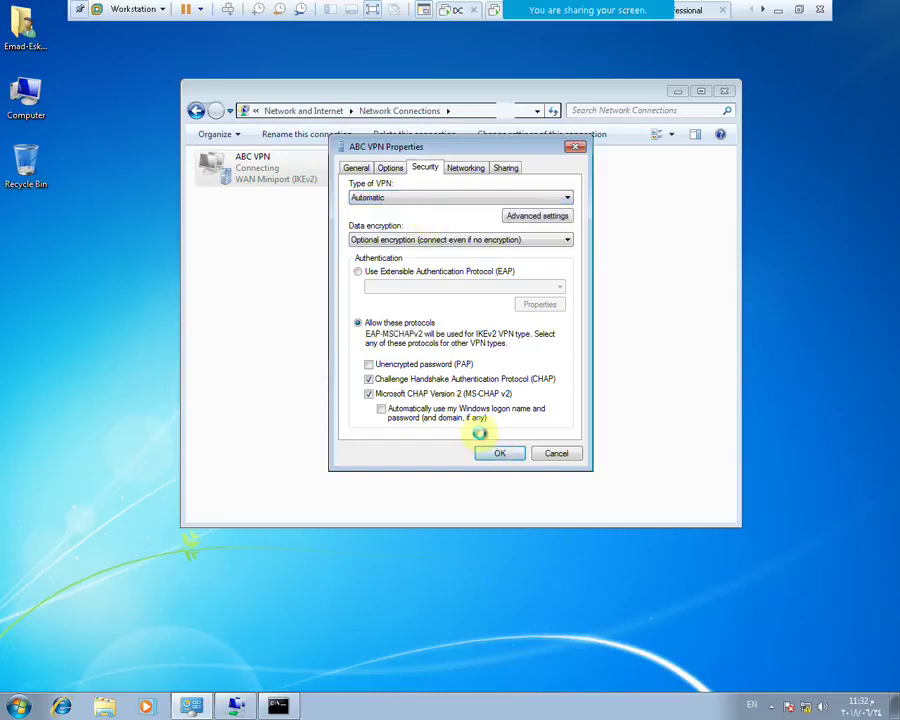
Enter the password in the Reconnect ABC VPN prompt and submit it
{"action": "right_click", "coordinate": [253, 178]}
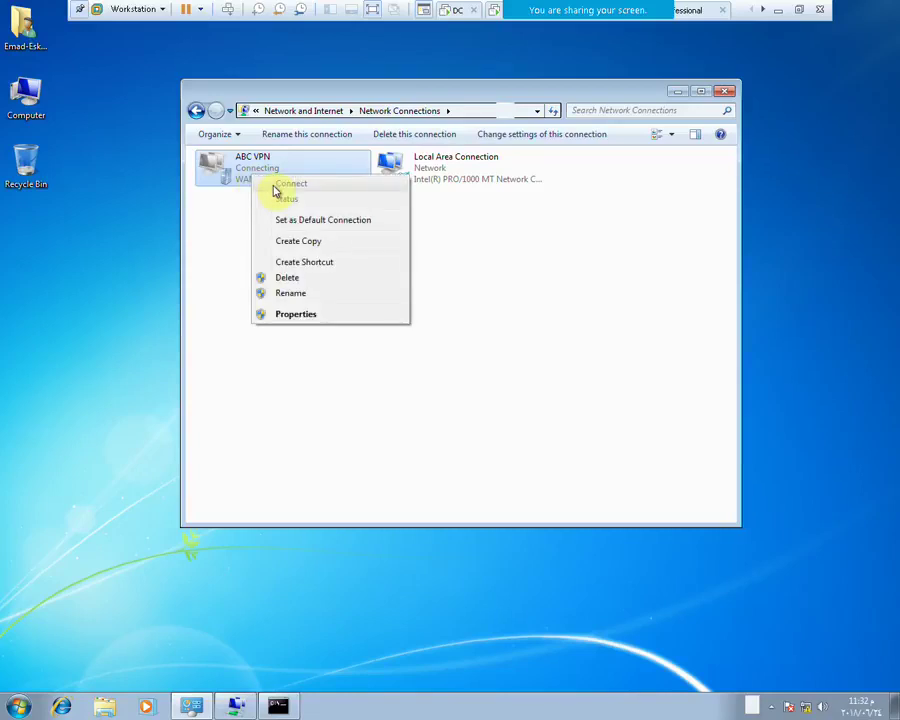
{"action": "left_click", "coordinate": [470, 458]}
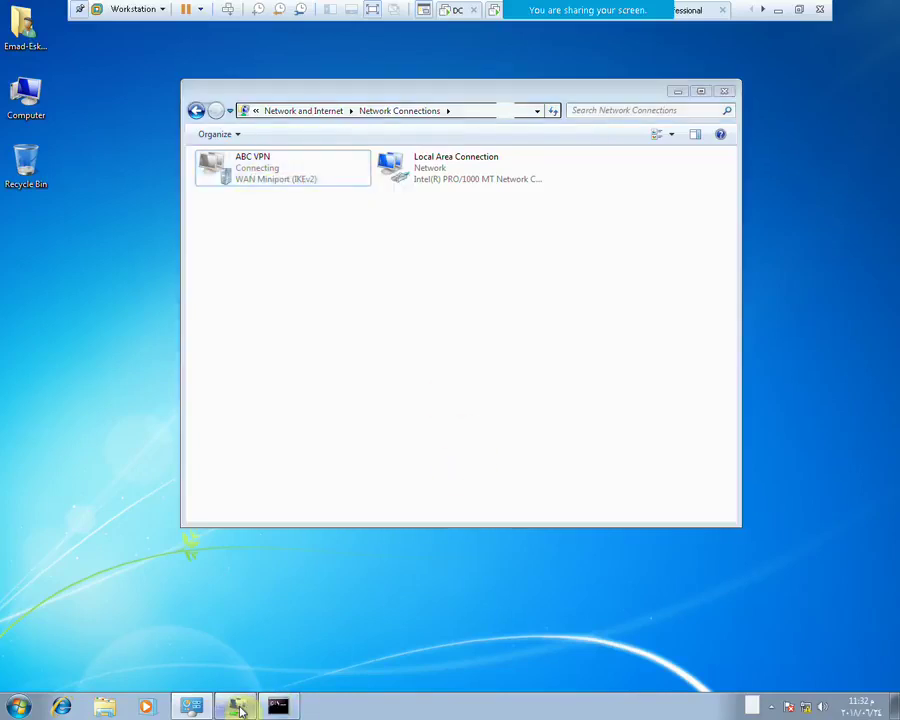
{"action": "left_click", "coordinate": [440, 383]}
{"action": "type", "text": "1"}
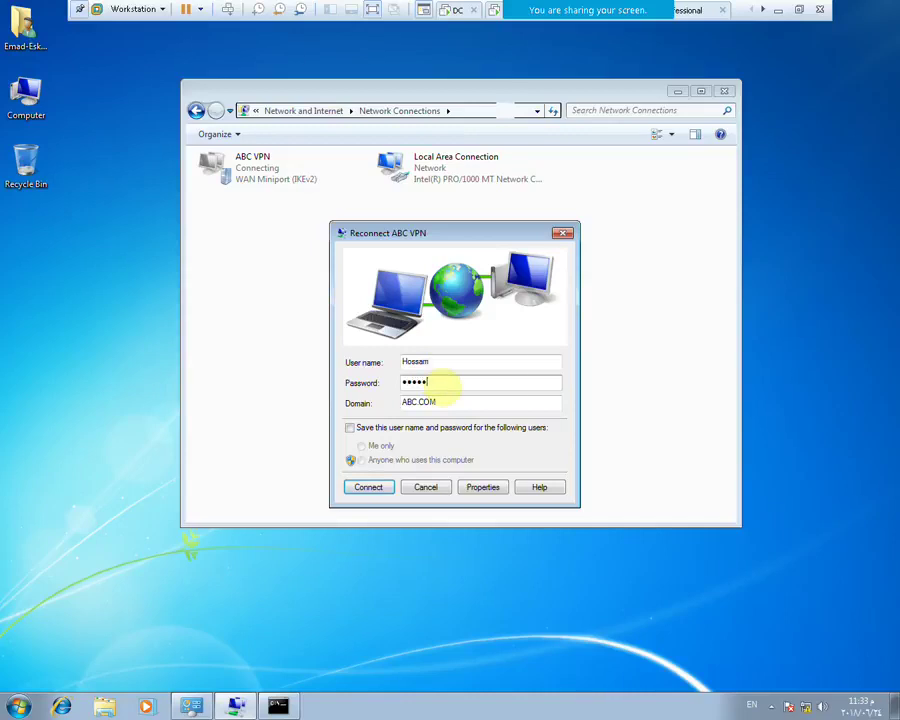
{"action": "key", "text": "Return"}
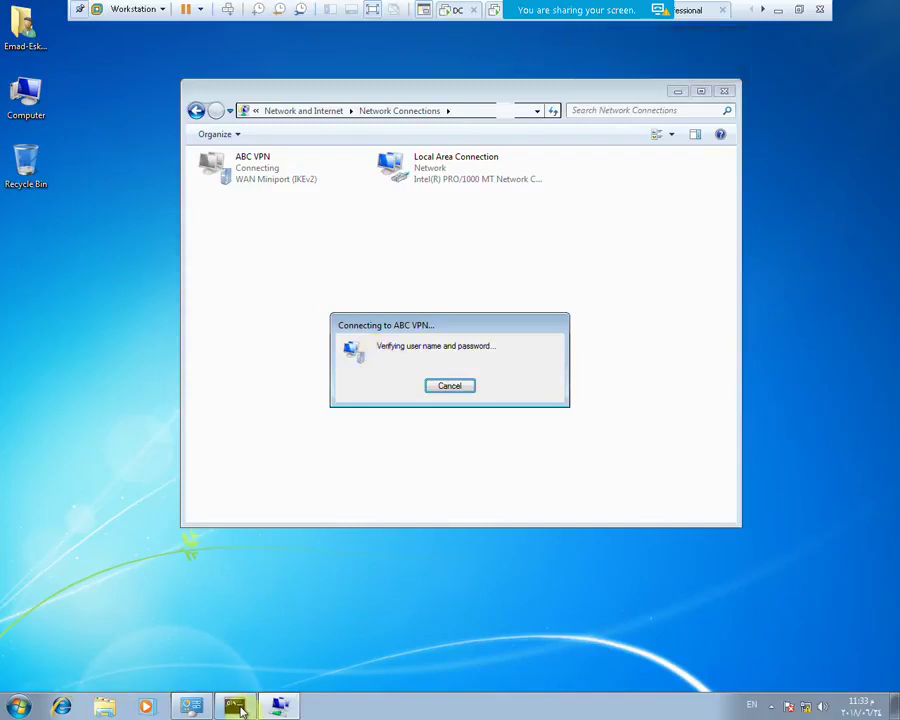
Rerun ping 192.168.10.100 in cmd, getting replies, then open Windows Explorer on Libraries
{"action": "left_click", "coordinate": [234, 707]}
{"action": "key", "text": "Up"}
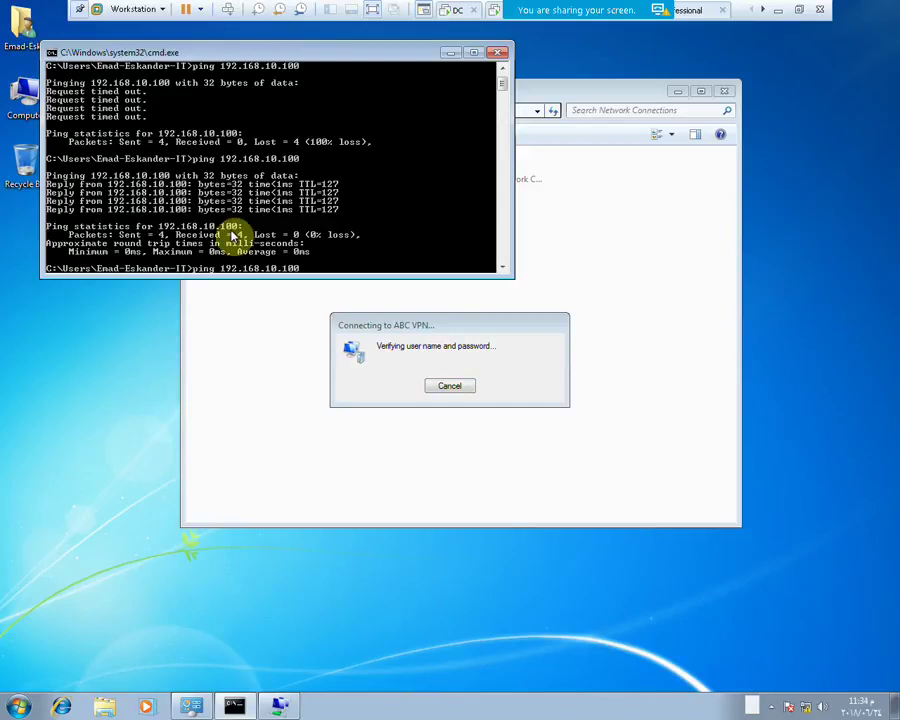
{"action": "key", "text": "Return"}
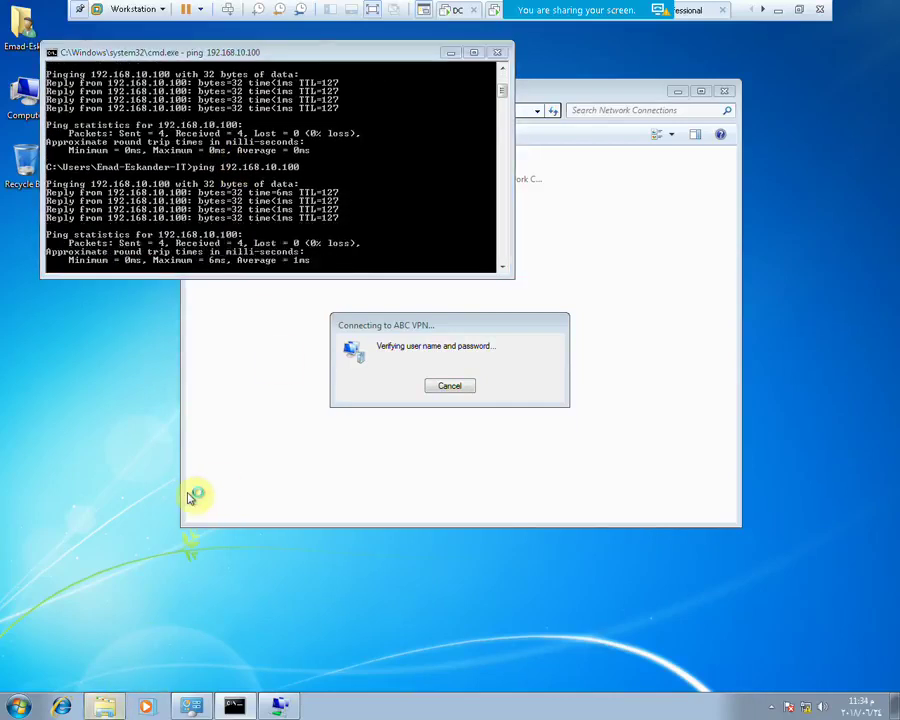
{"action": "left_click", "coordinate": [104, 706]}
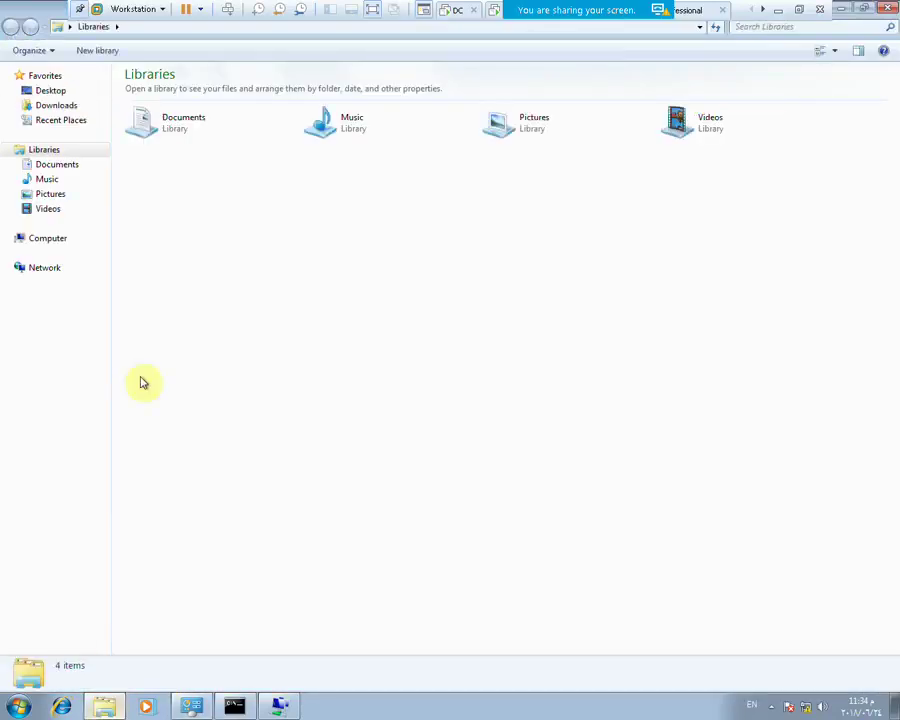
From Network, go to \\192.168.10.100 in the Explorer address bar
{"action": "left_click", "coordinate": [46, 269]}
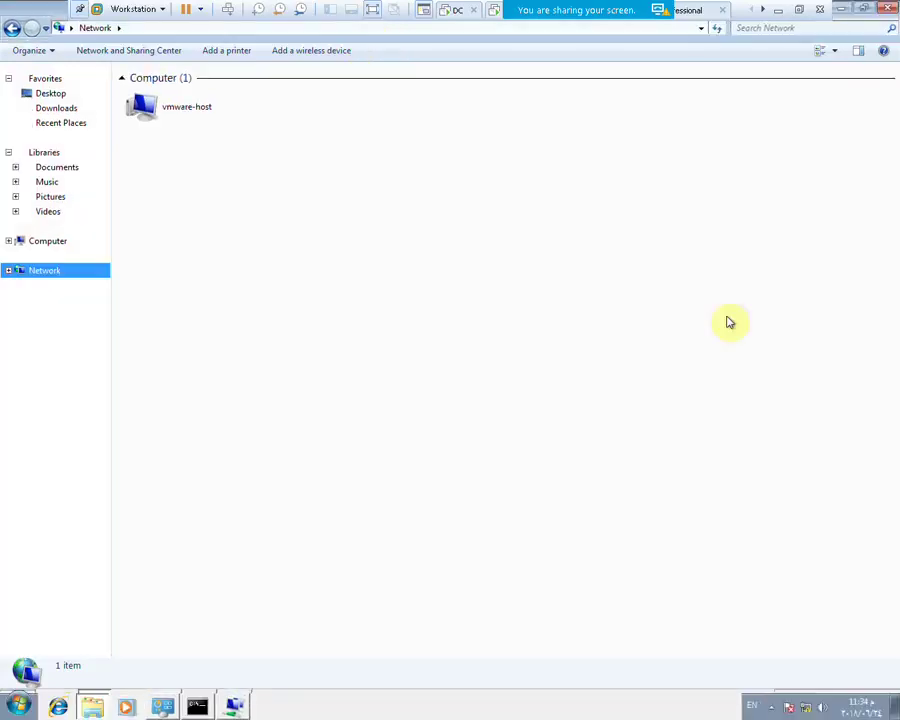
{"action": "left_click", "coordinate": [469, 28]}
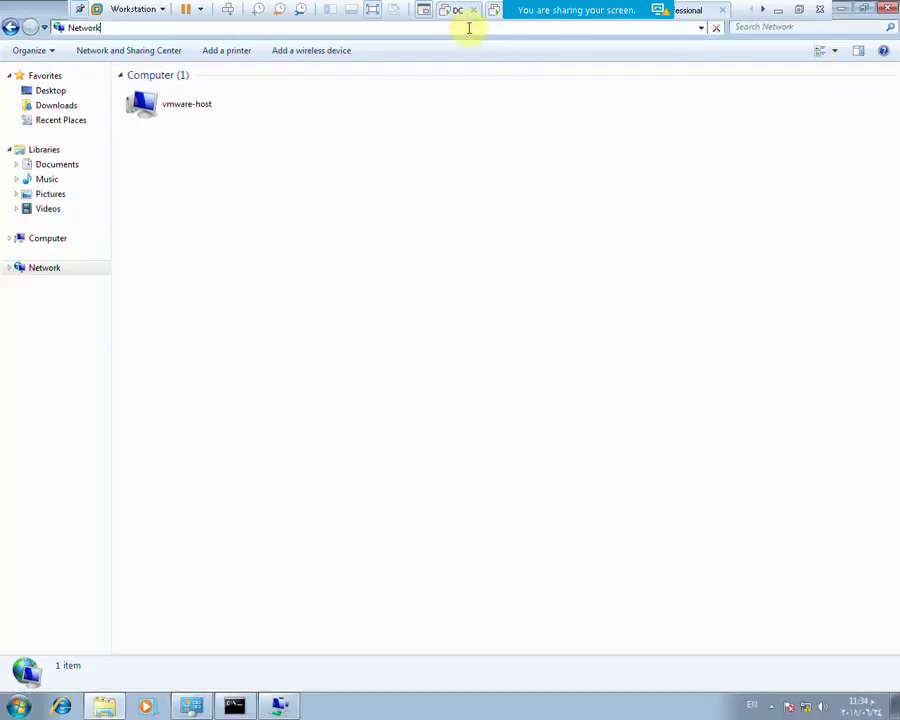
{"action": "left_click", "coordinate": [444, 29]}
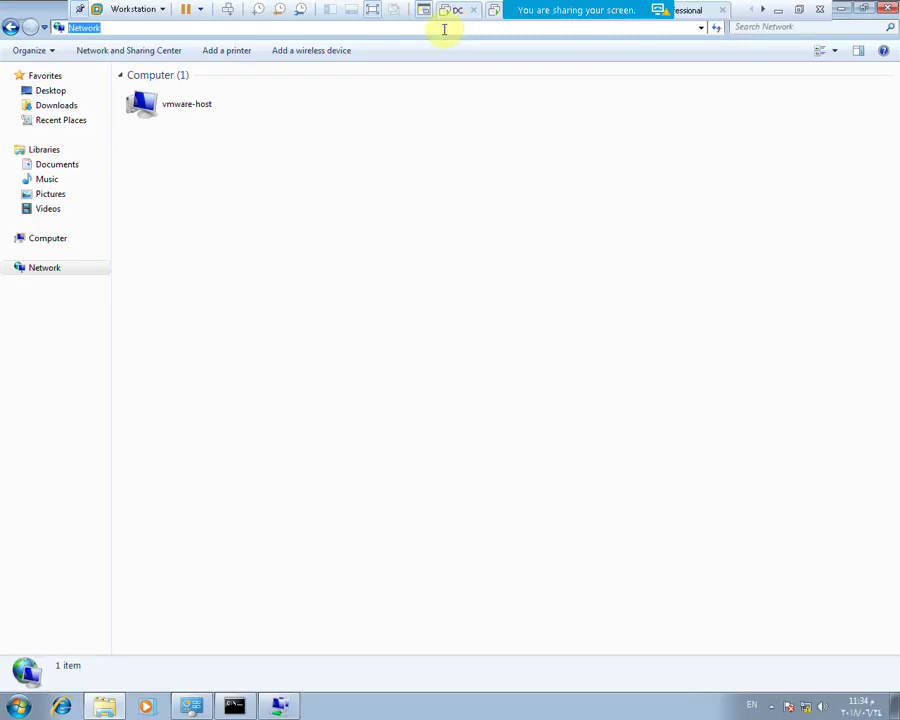
{"action": "type", "text": "\\\\192.168.1"}
{"action": "key", "text": "ctrl+a"}
{"action": "key", "text": "BackSpace"}
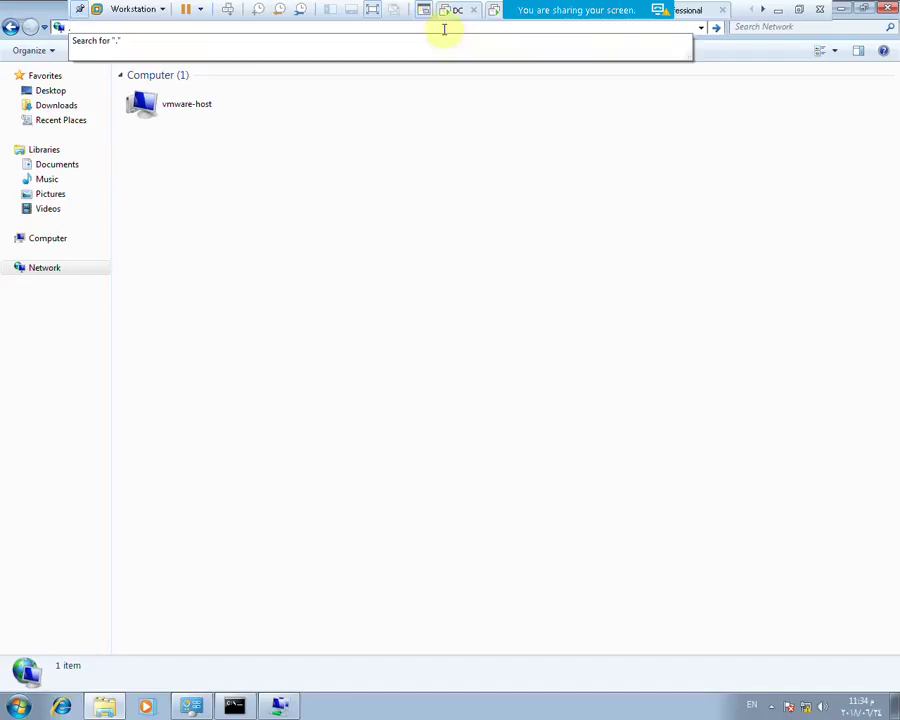
{"action": "type", "text": "\\\\192.1"}
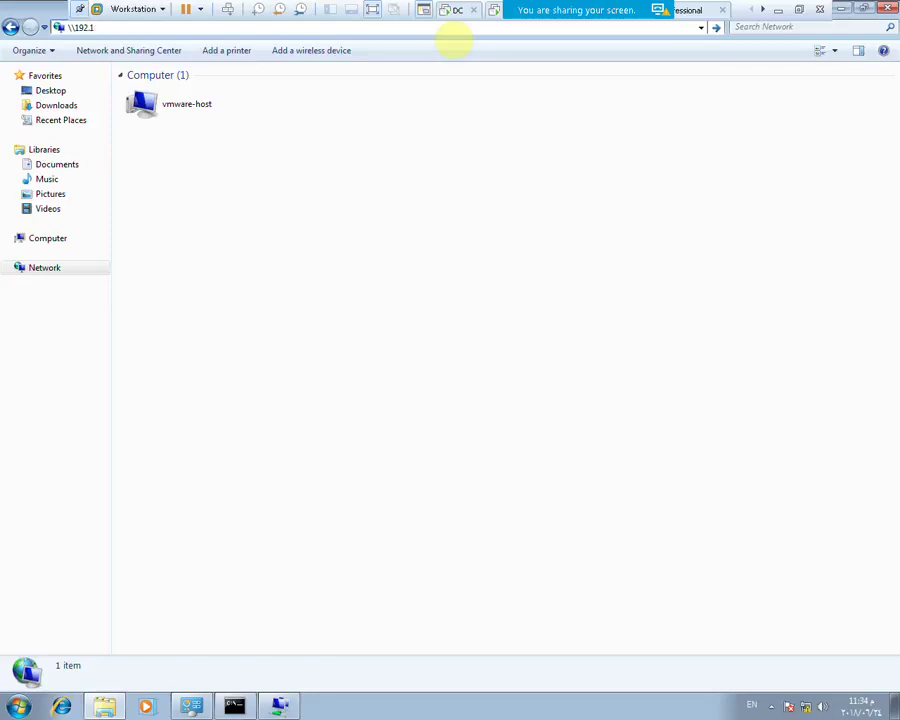
{"action": "type", "text": "68.10.100"}
{"action": "key", "text": "Return"}
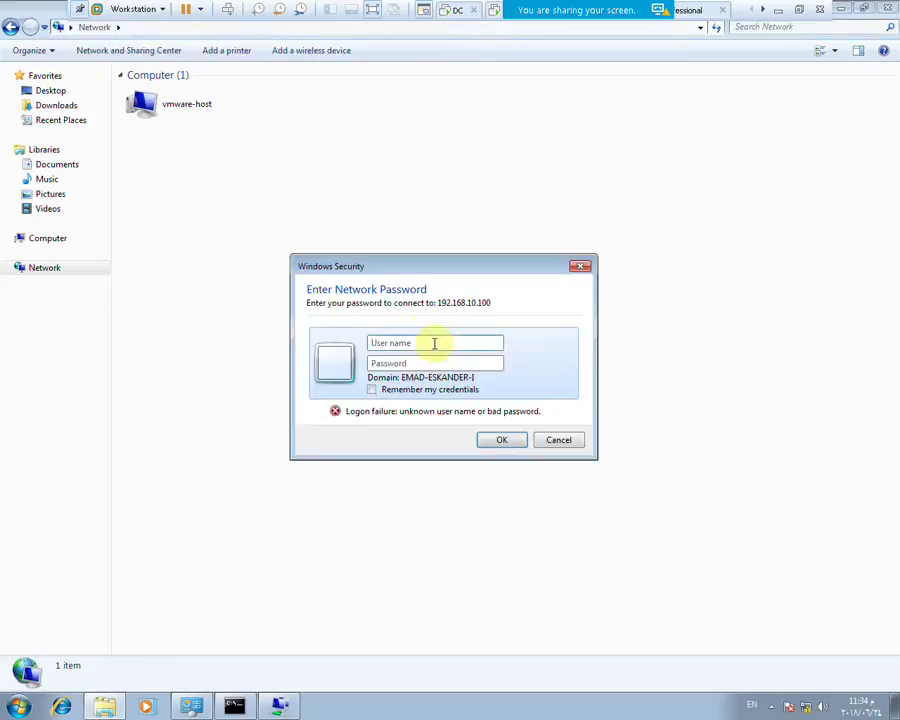
Sign in to the share prompt as abc\administrator with the domain administrator password
{"action": "type", "text": "abc"}
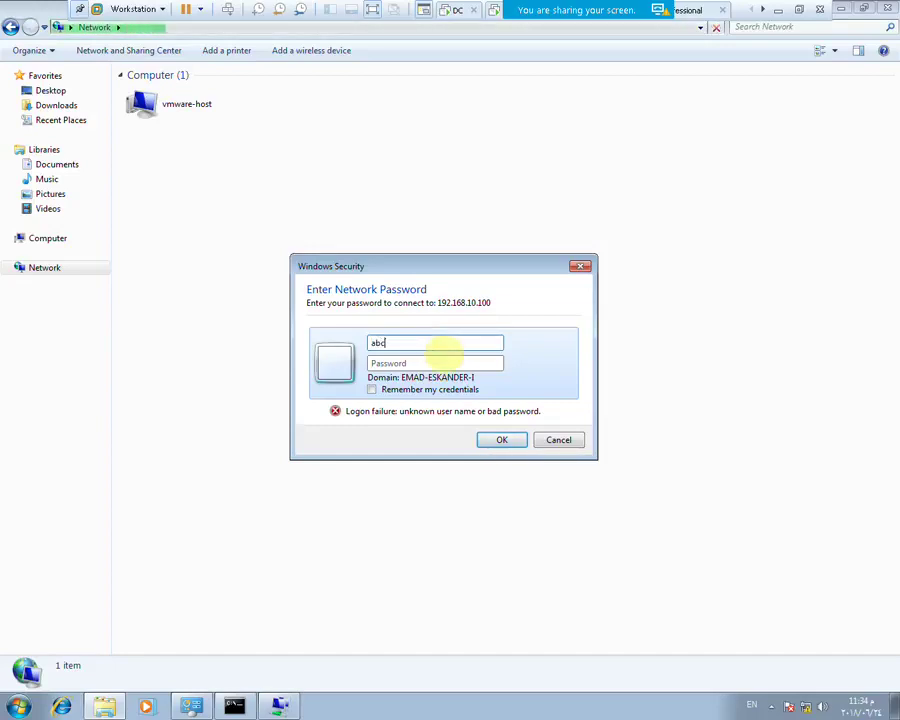
{"action": "type", "text": "\\ad"}
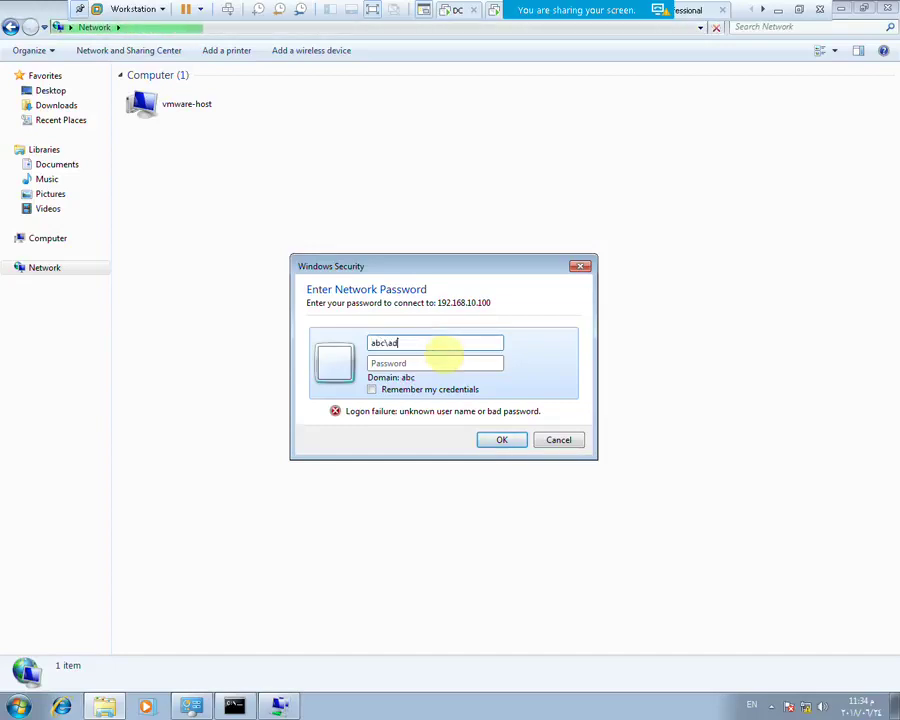
{"action": "type", "text": "ministrator"}
{"action": "mouse_move", "coordinate": [590, 12]}
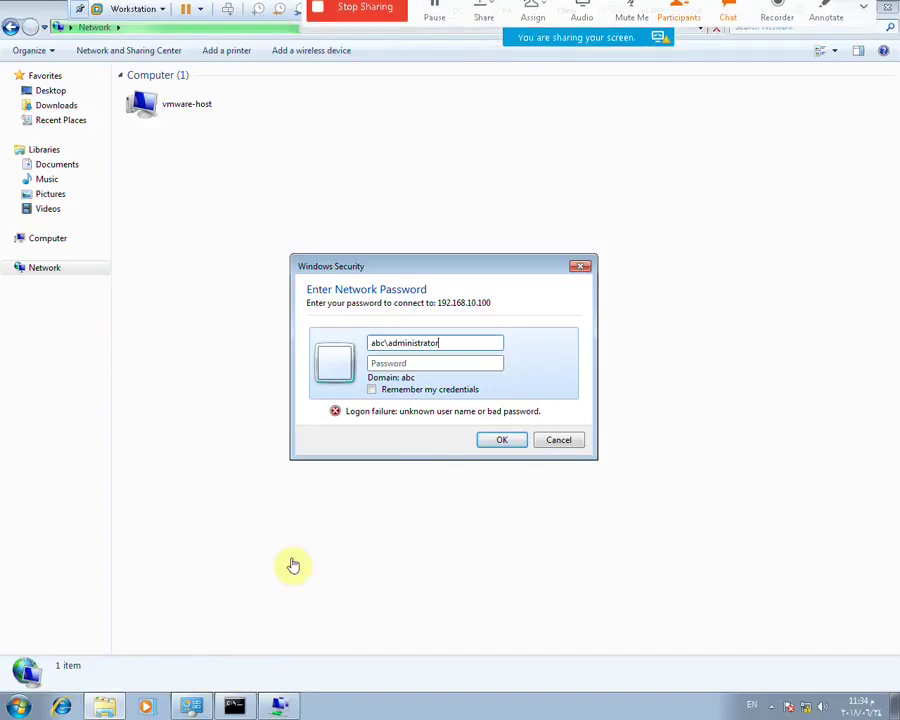
{"action": "left_click", "coordinate": [412, 362]}
{"action": "type", "text": "P@ssw0rd"}
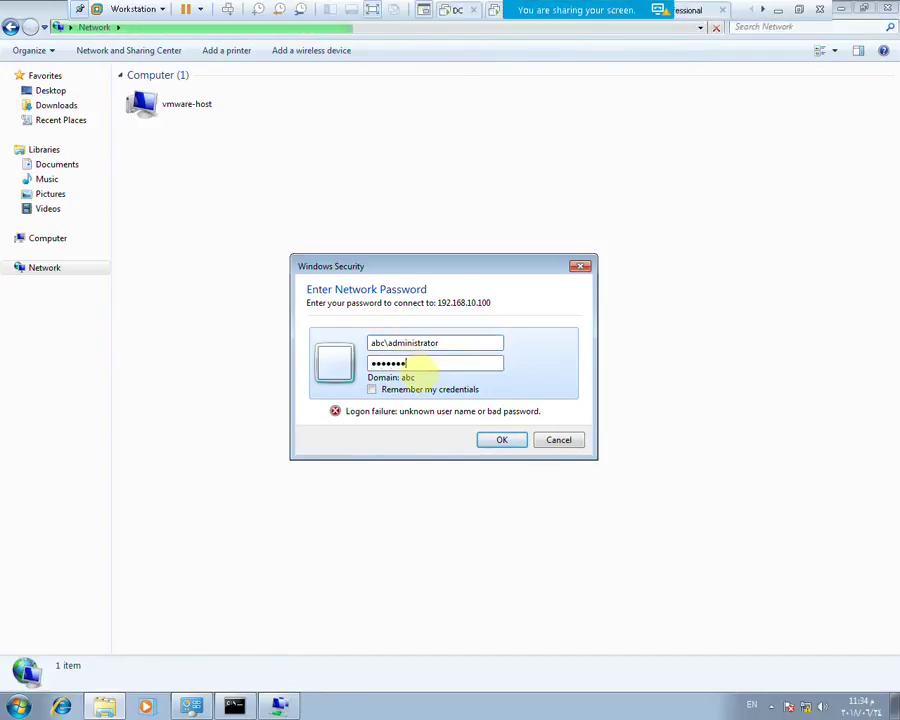
{"action": "key", "text": "Return"}
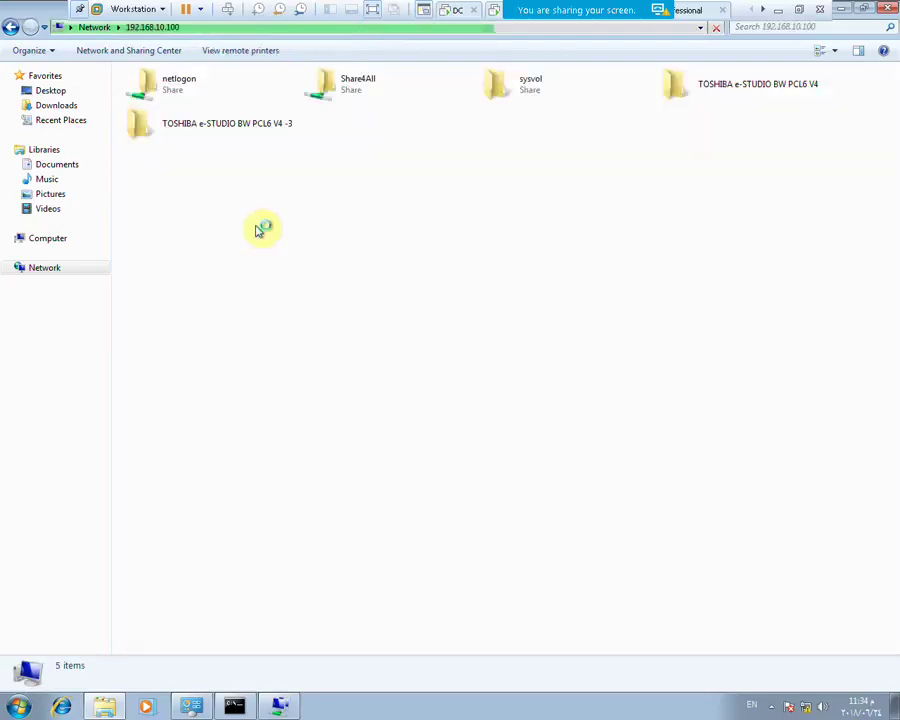
Open the Share4All share, check the ABC VPN connection, and refresh the empty folder
{"action": "left_click", "coordinate": [356, 96]}
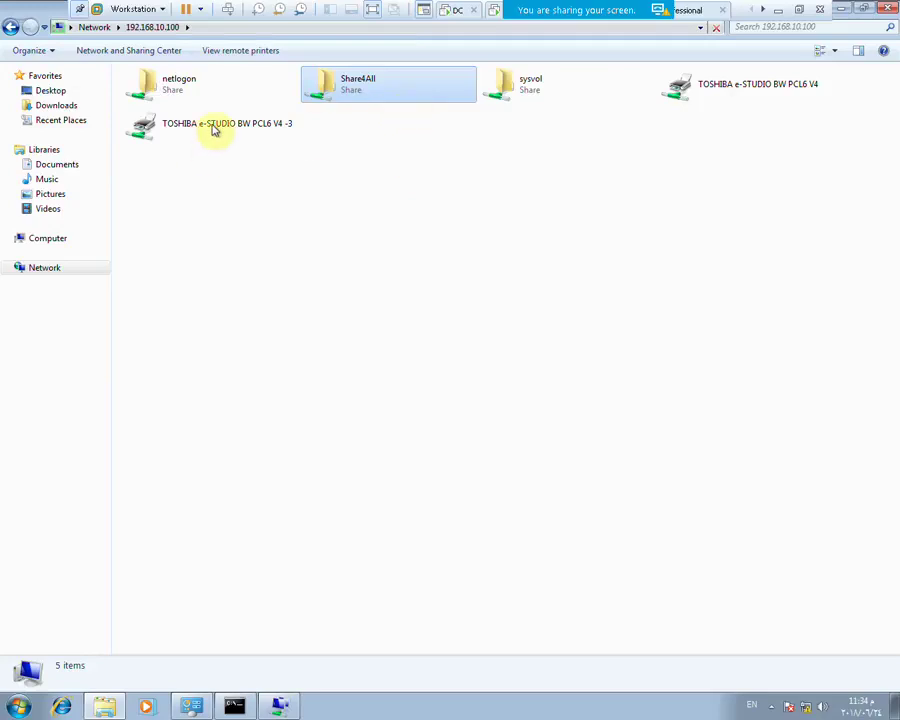
{"action": "double_click", "coordinate": [376, 90]}
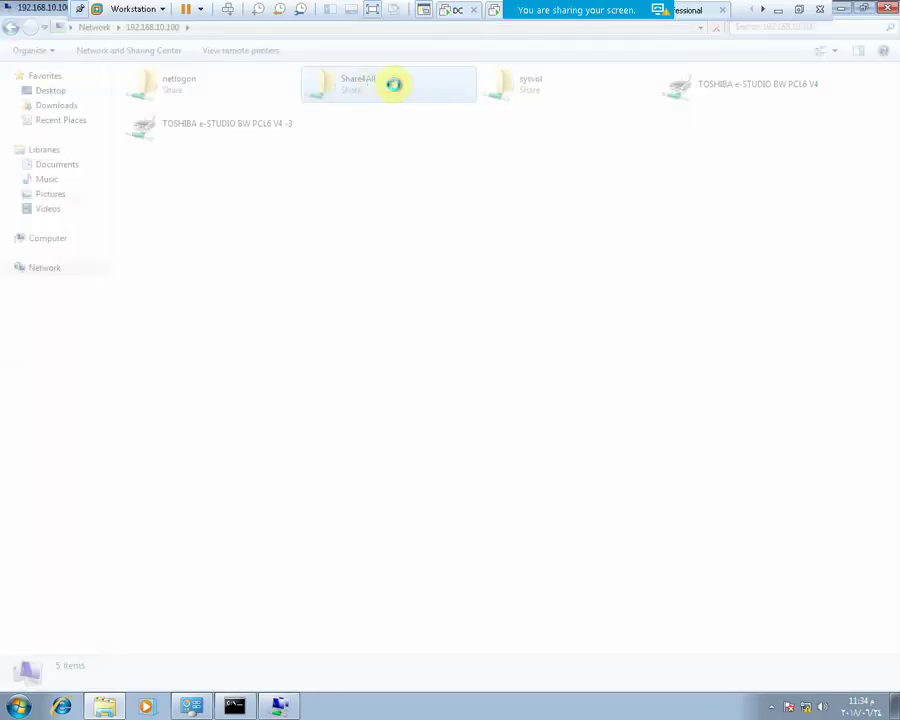
{"action": "left_click", "coordinate": [797, 11]}
{"action": "double_click", "coordinate": [490, 197]}
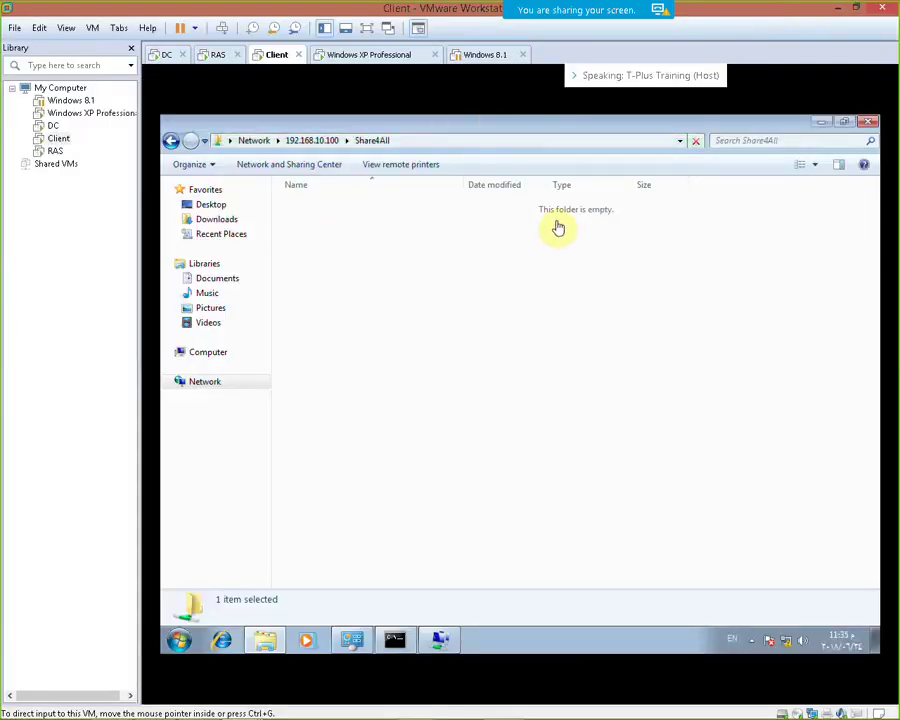
{"action": "right_click", "coordinate": [503, 264]}
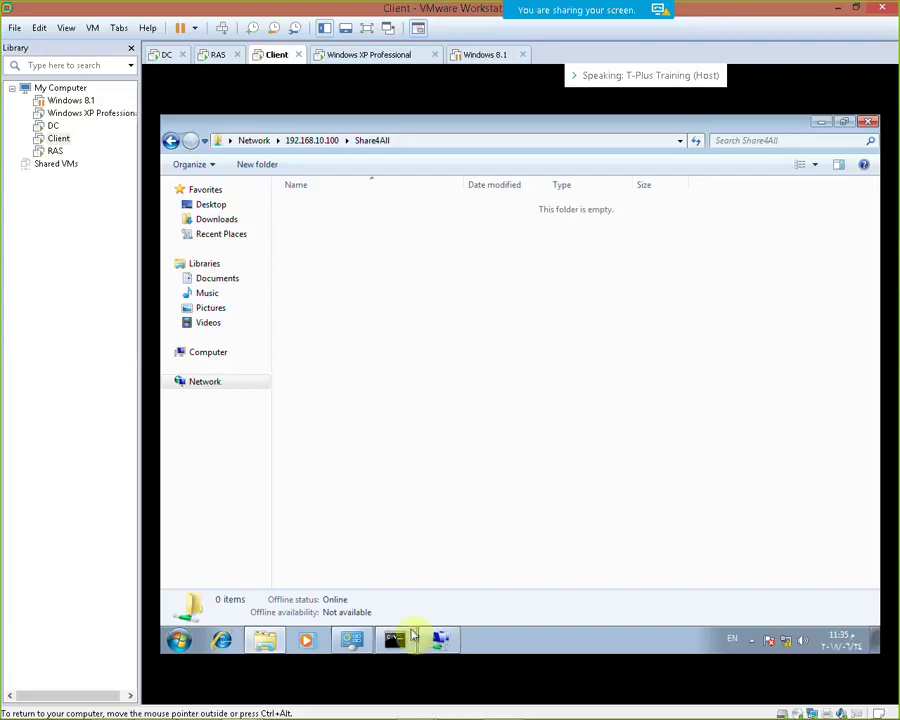
{"action": "left_click", "coordinate": [432, 639]}
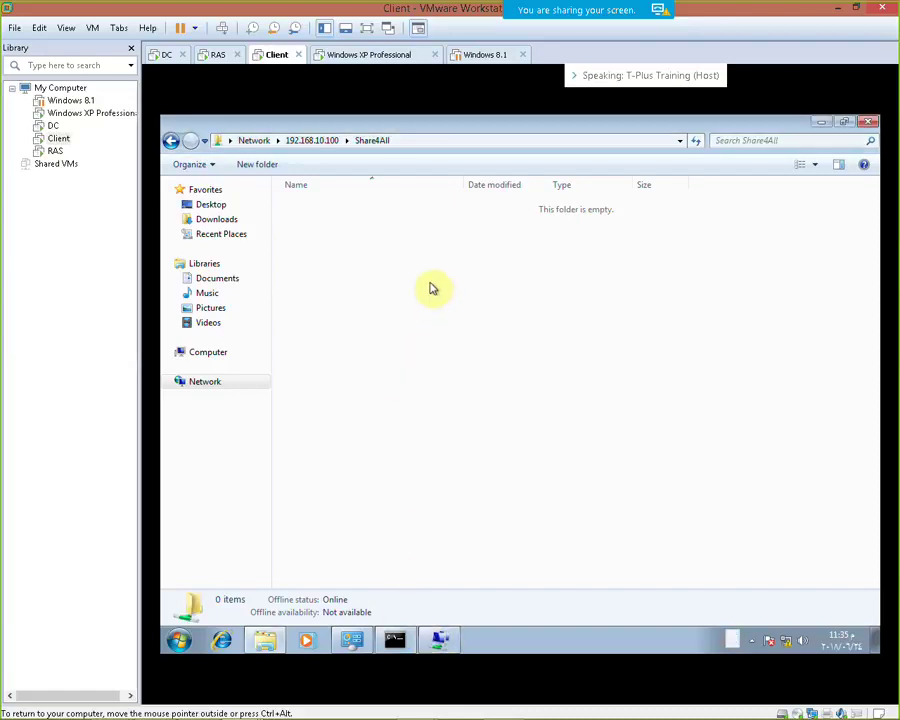
{"action": "right_click", "coordinate": [431, 285]}
{"action": "left_click", "coordinate": [465, 341]}
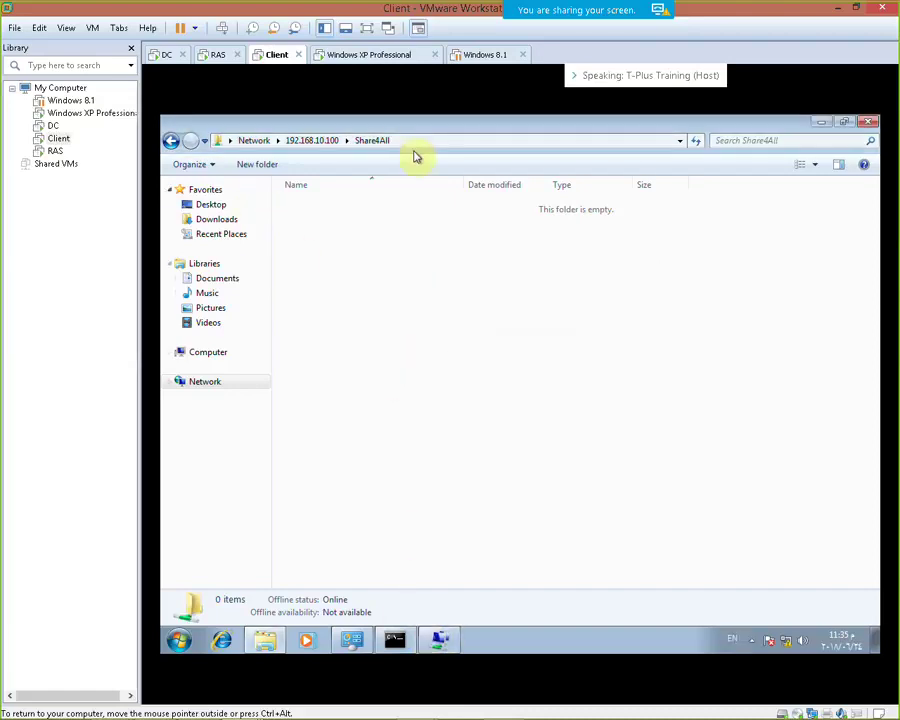
Return the client to full screen, restore the Share4All window, and launch mstsc
{"action": "left_click", "coordinate": [368, 31]}
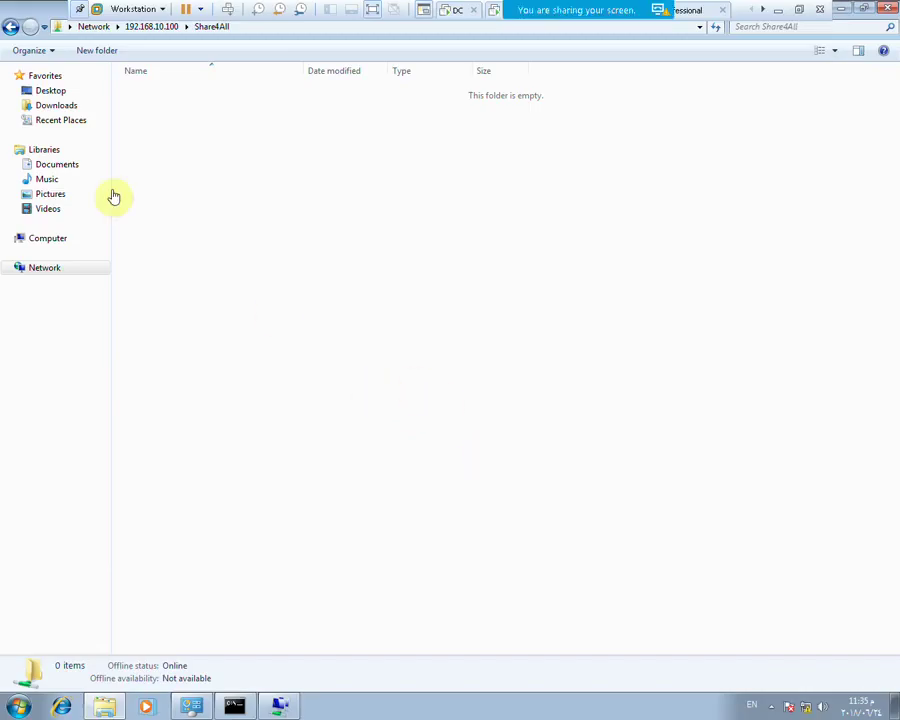
{"action": "double_click", "coordinate": [57, 26]}
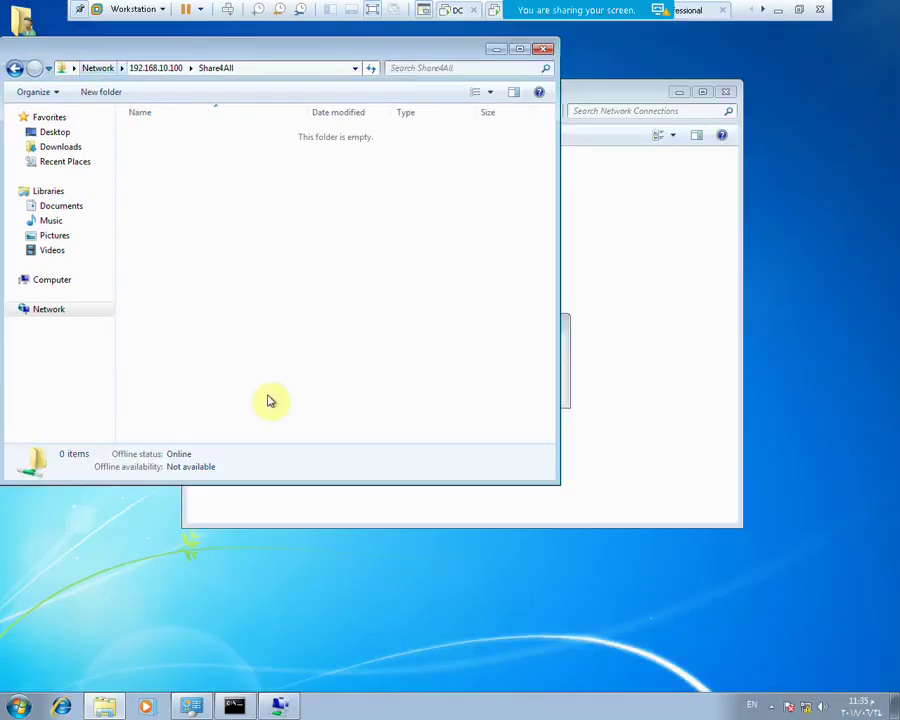
{"action": "key", "text": "super+r"}
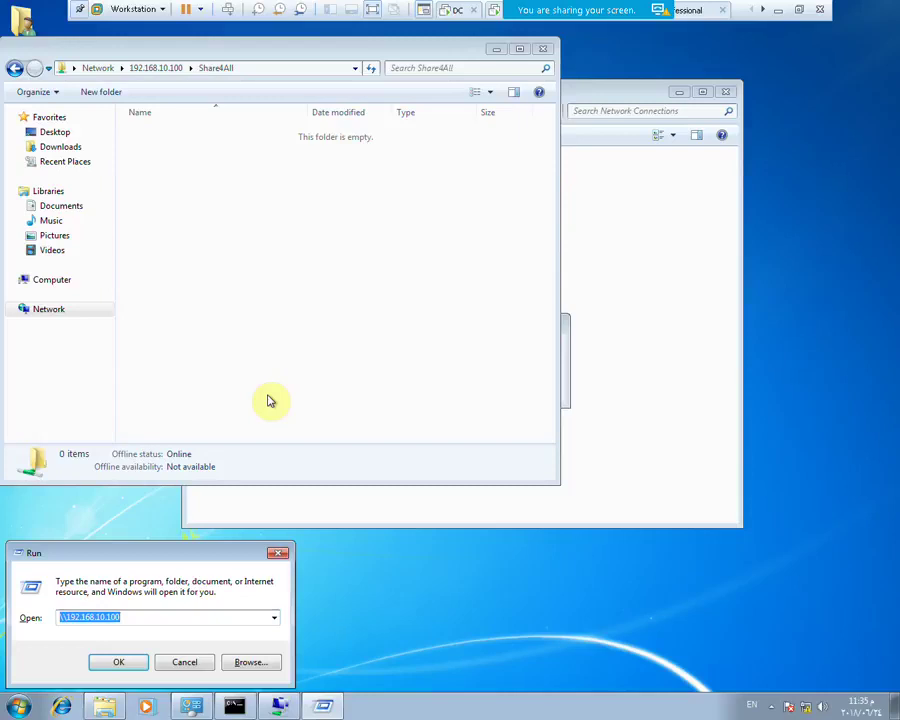
{"action": "type", "text": "mstsc"}
{"action": "key", "text": "Return"}
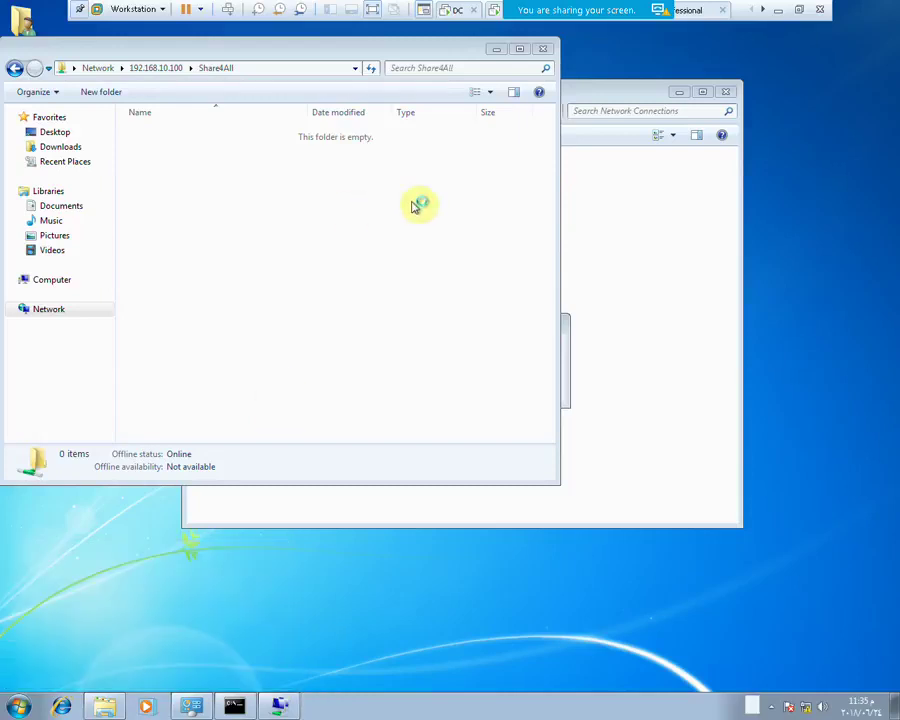
{"action": "left_click", "coordinate": [456, 12]}
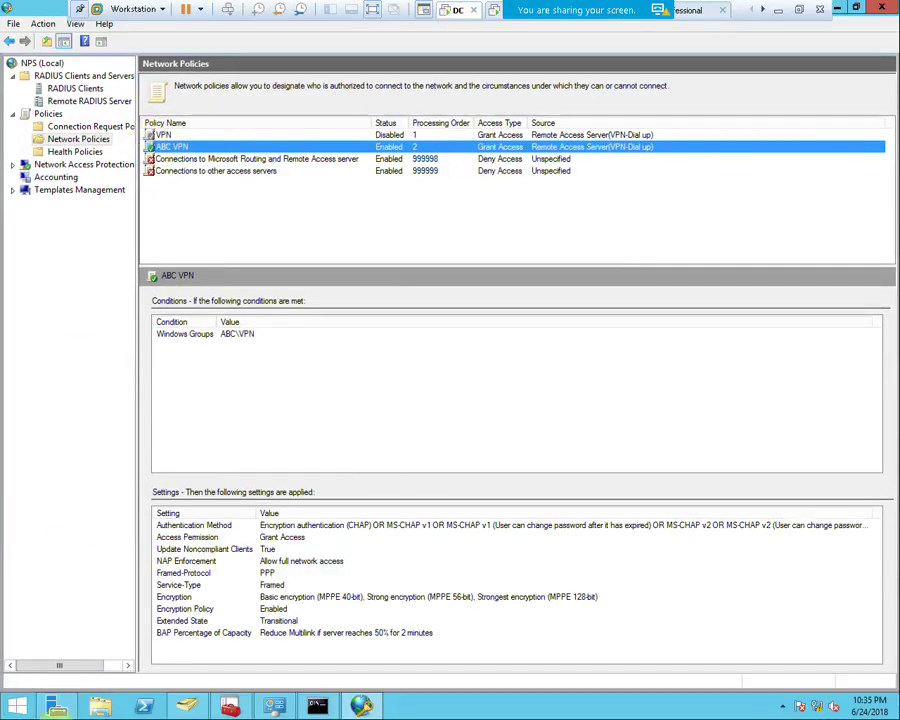
On the DC, allow remote connections in This PC's Remote settings
{"action": "left_click", "coordinate": [100, 706]}
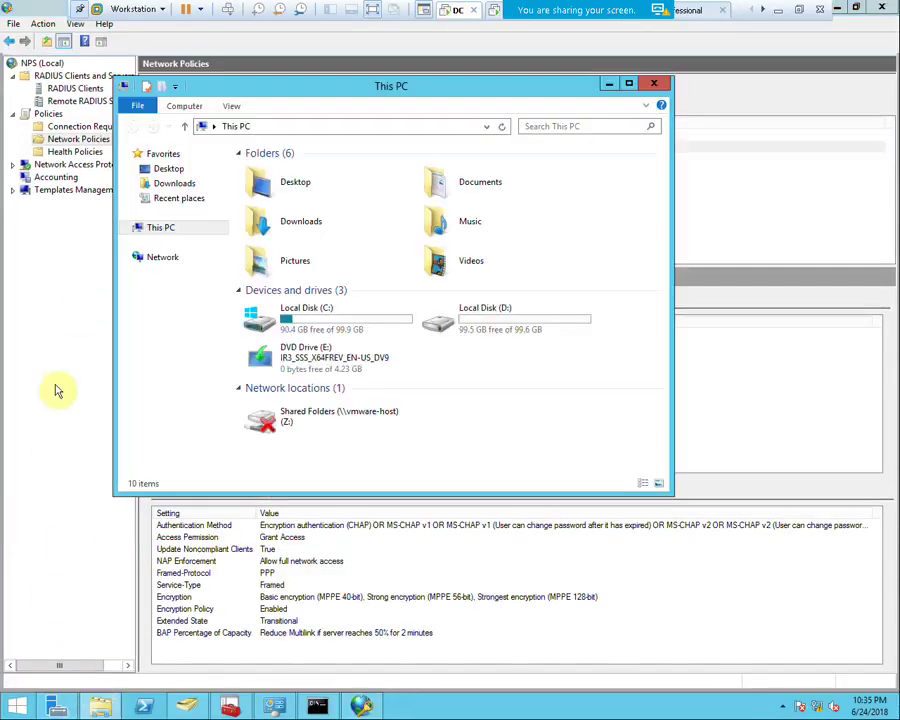
{"action": "right_click", "coordinate": [156, 227]}
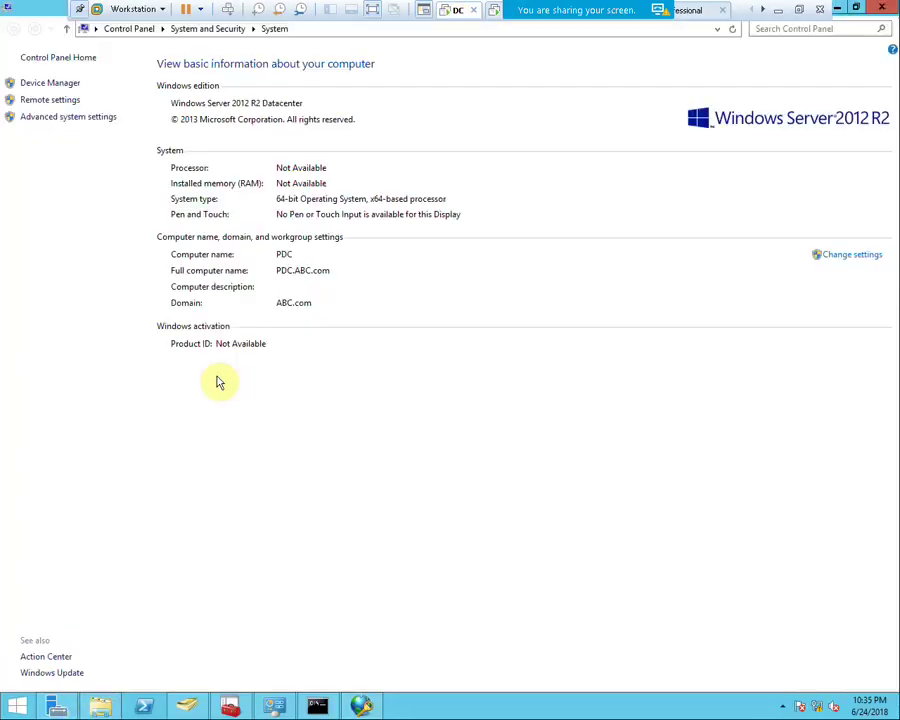
{"action": "left_click", "coordinate": [209, 390]}
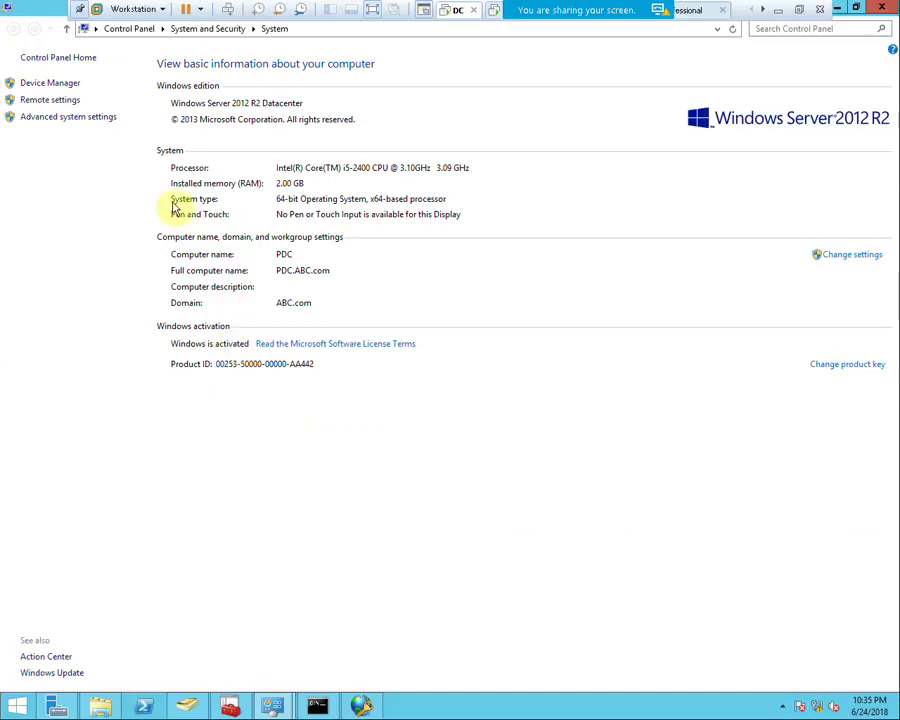
{"action": "left_click", "coordinate": [50, 100]}
{"action": "left_click", "coordinate": [153, 306]}
{"action": "left_click", "coordinate": [230, 406]}
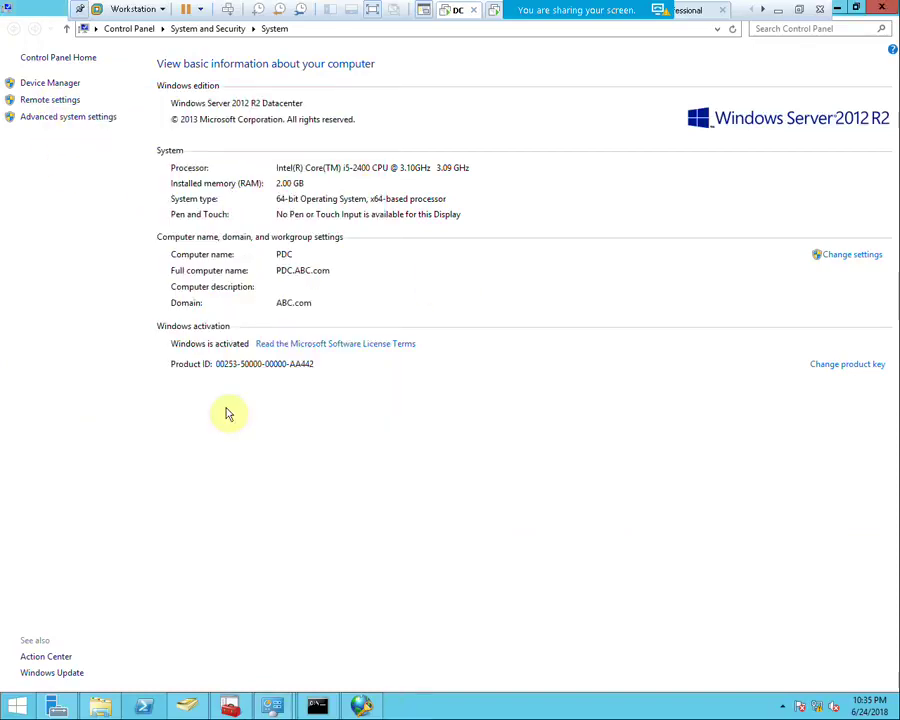
On the client, connect Remote Desktop to 192.168.10.100, then cancel the credentials prompt
{"action": "left_click", "coordinate": [798, 9]}
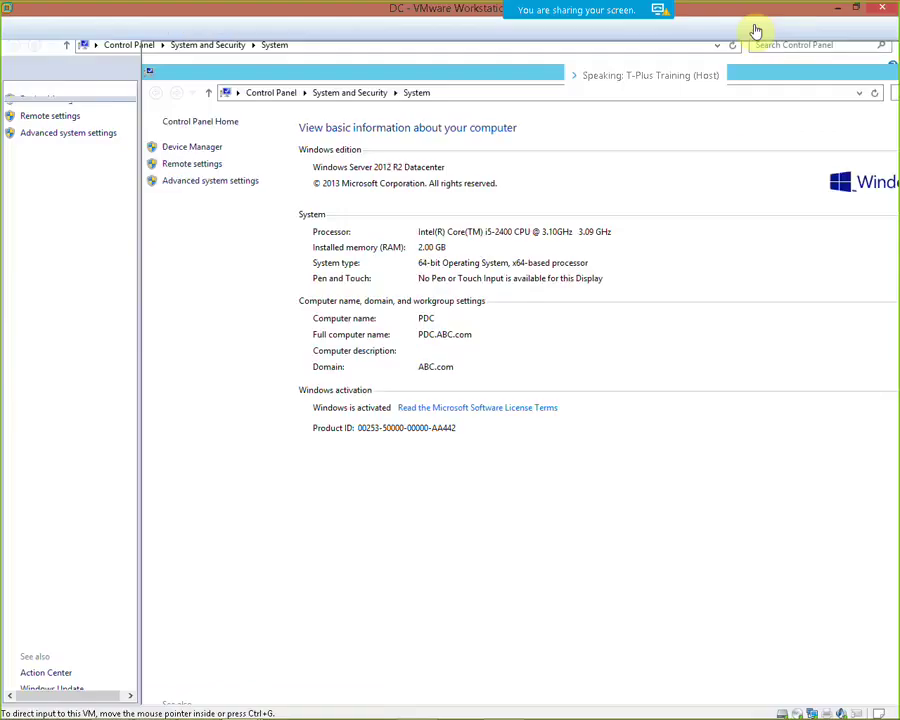
{"action": "left_click", "coordinate": [278, 55]}
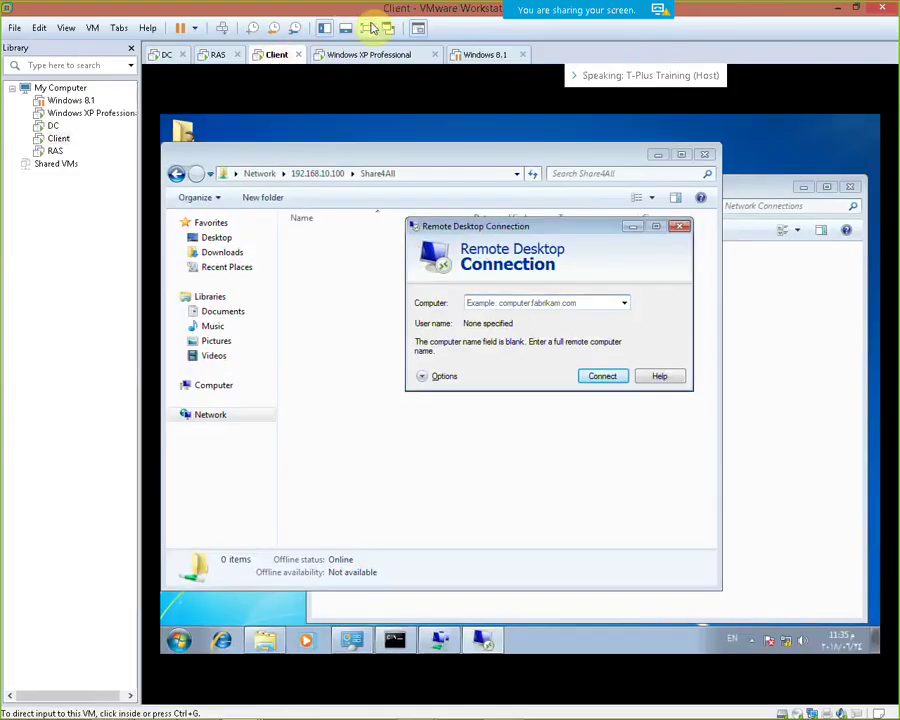
{"action": "left_click", "coordinate": [369, 26]}
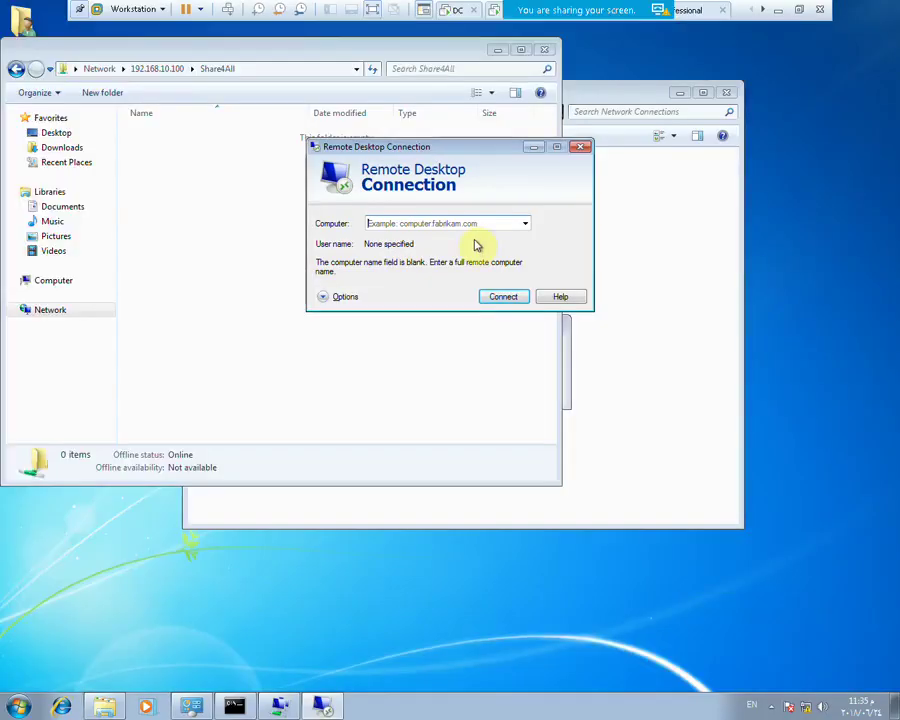
{"action": "type", "text": "192.168.10"}
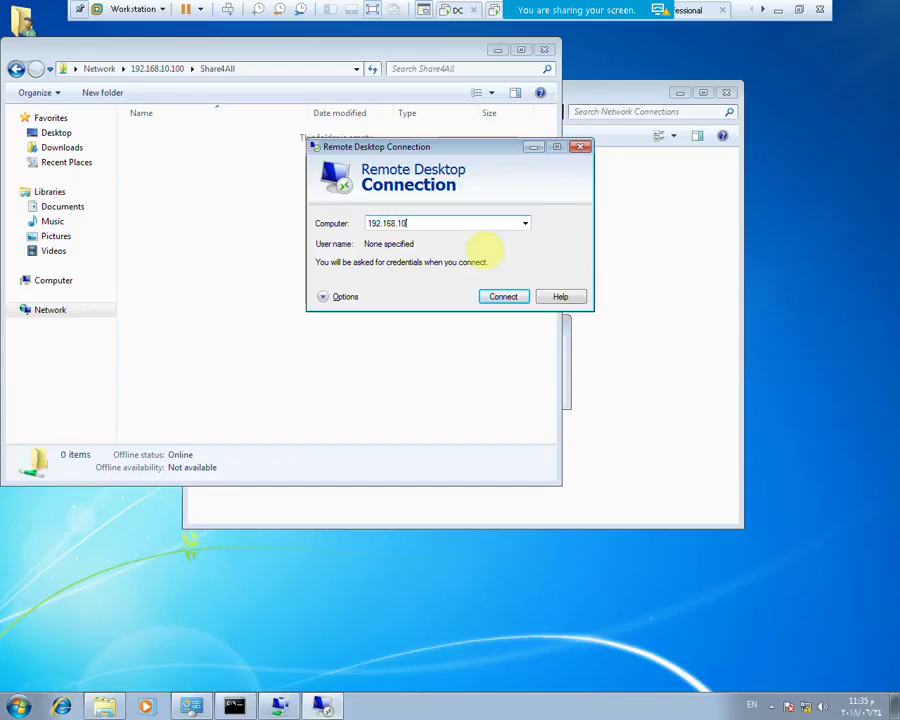
{"action": "type", "text": ".100"}
{"action": "key", "text": "Return"}
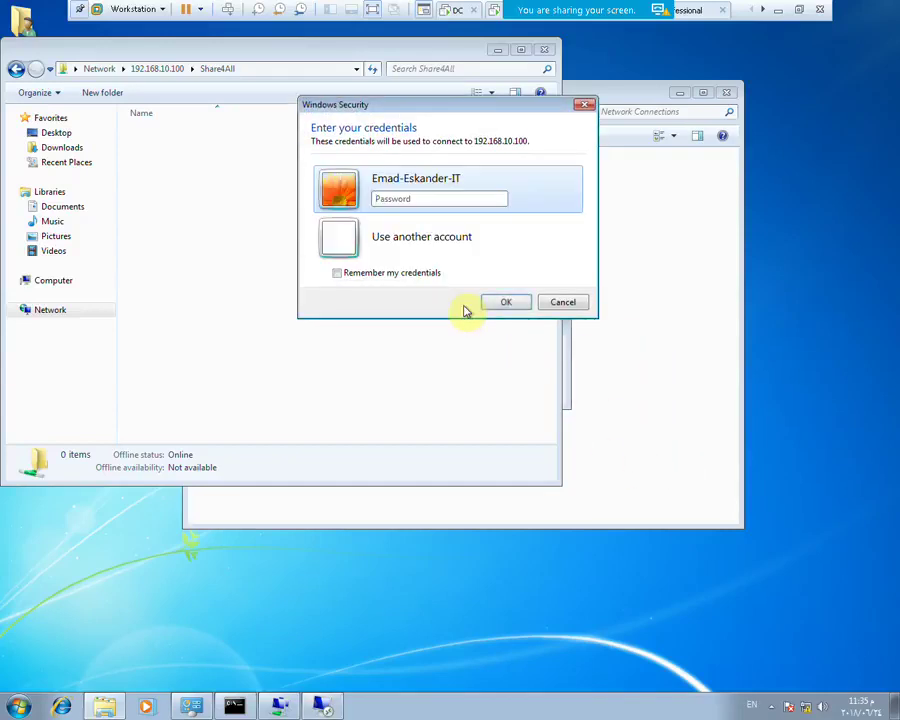
{"action": "left_click", "coordinate": [562, 304]}
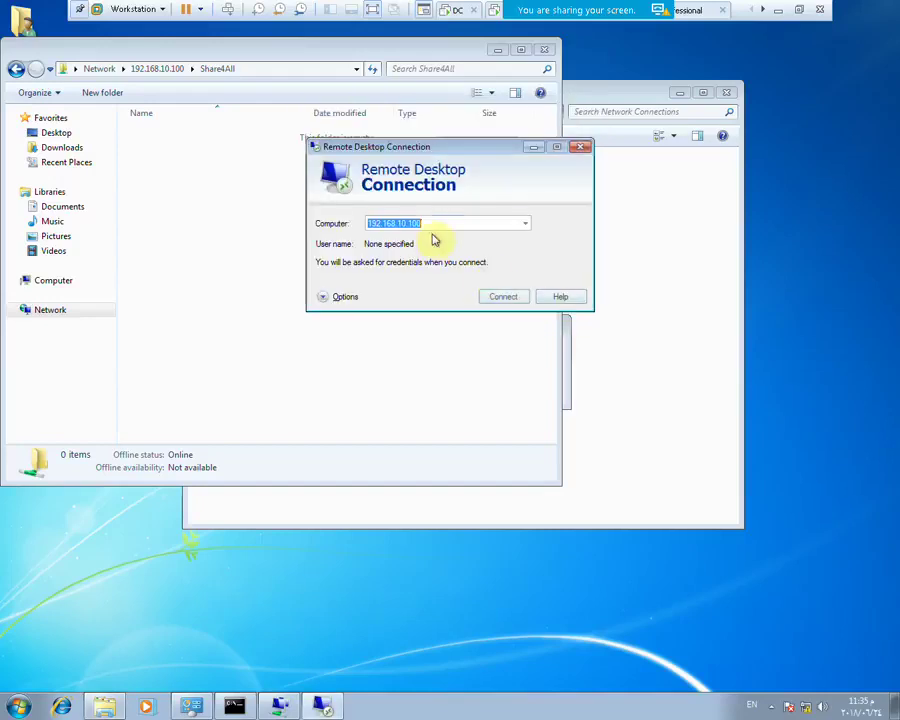
{"action": "mouse_move", "coordinate": [482, 14]}
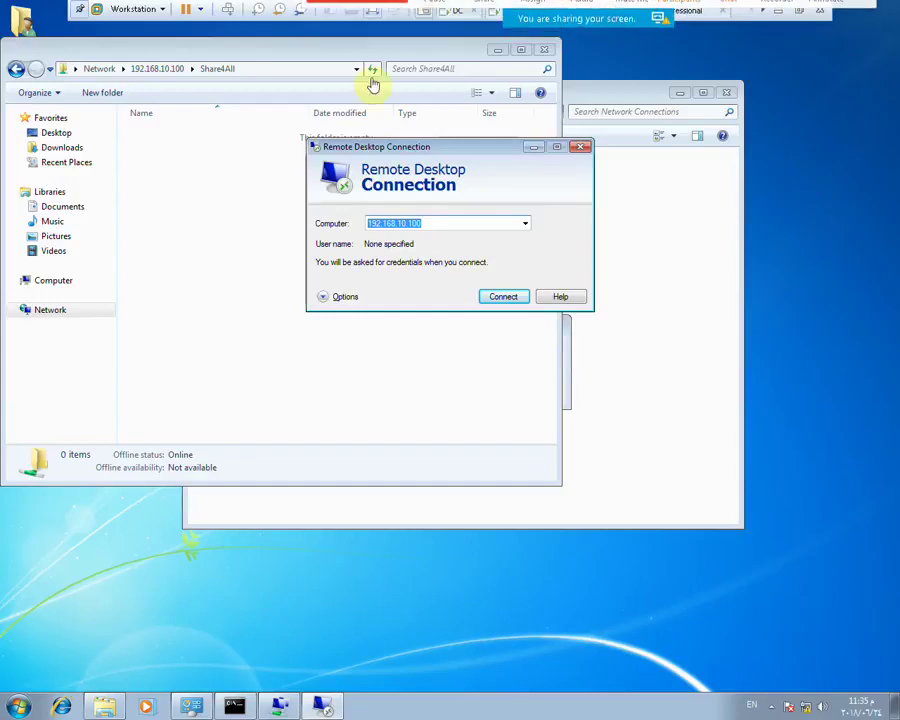
{"action": "left_click", "coordinate": [493, 14]}
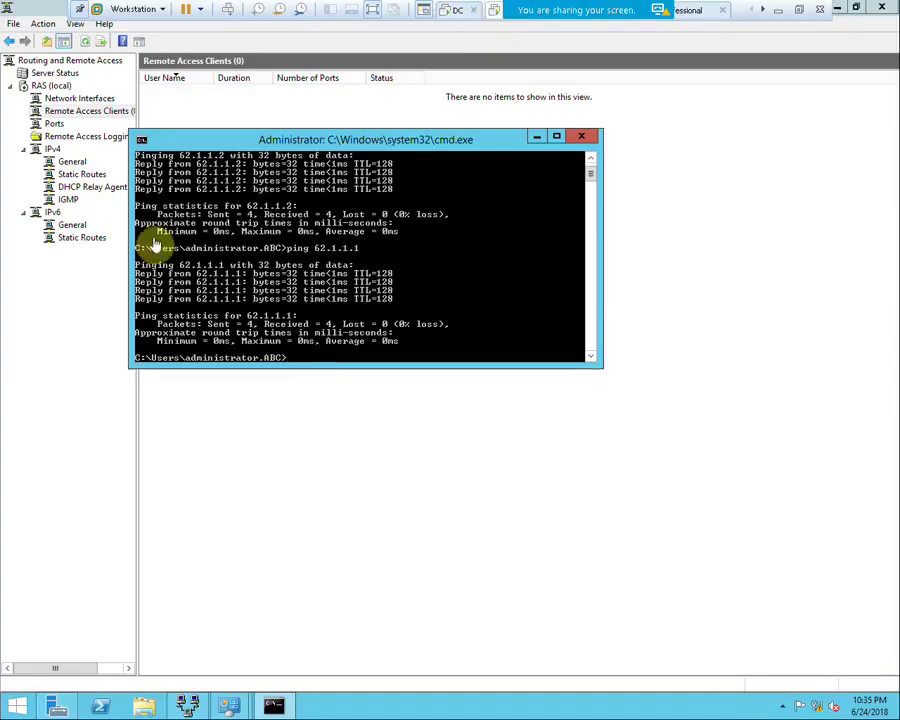
Allow remote connections on the RAS server through This PC's system properties
{"action": "left_click", "coordinate": [146, 708]}
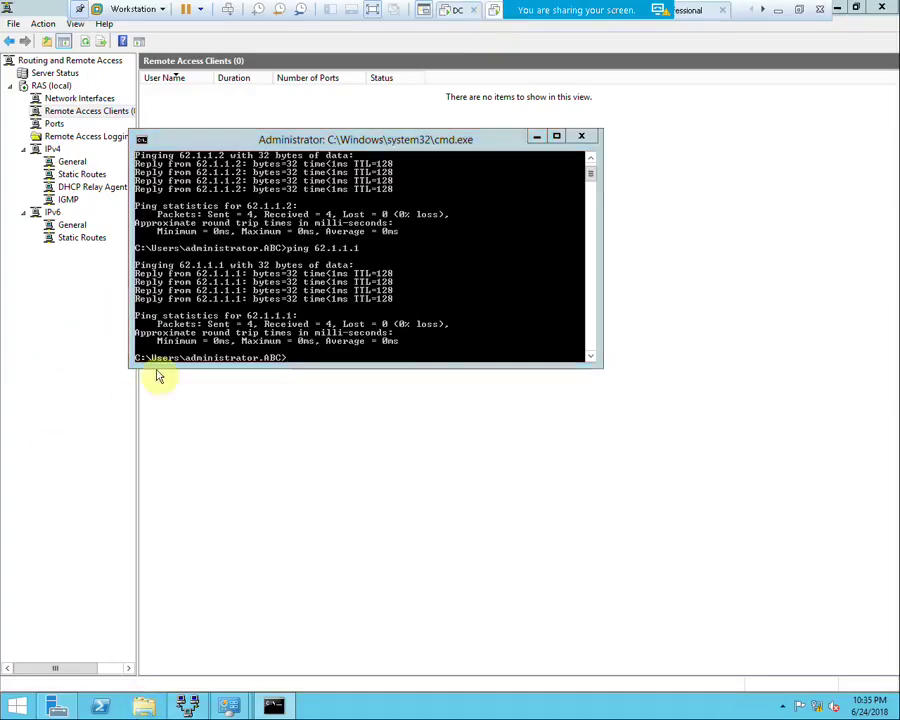
{"action": "right_click", "coordinate": [244, 302]}
{"action": "left_click", "coordinate": [288, 470]}
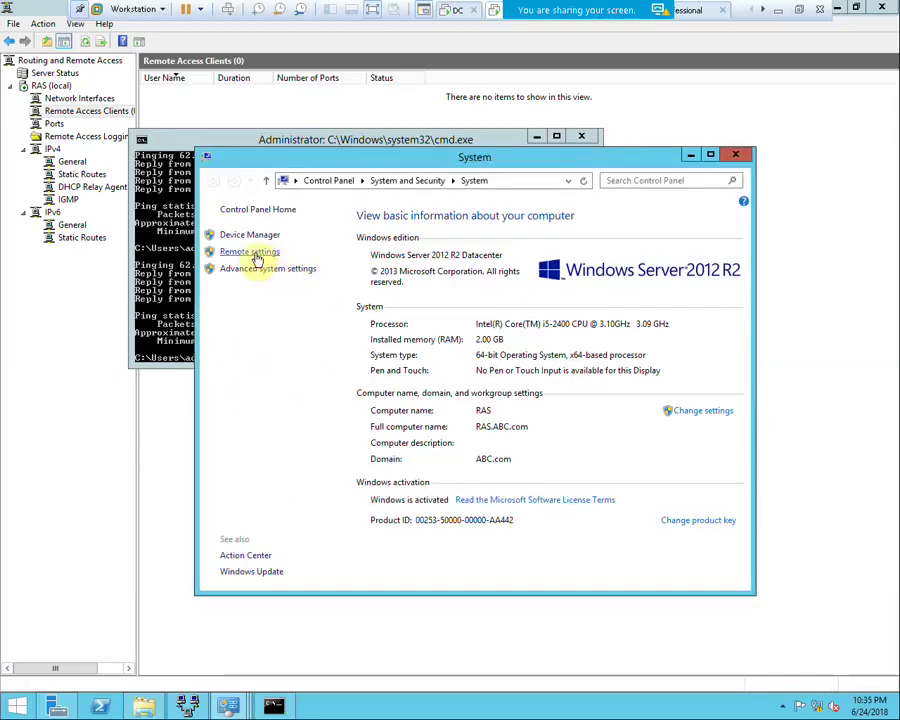
{"action": "left_click", "coordinate": [254, 252]}
{"action": "left_click", "coordinate": [257, 381]}
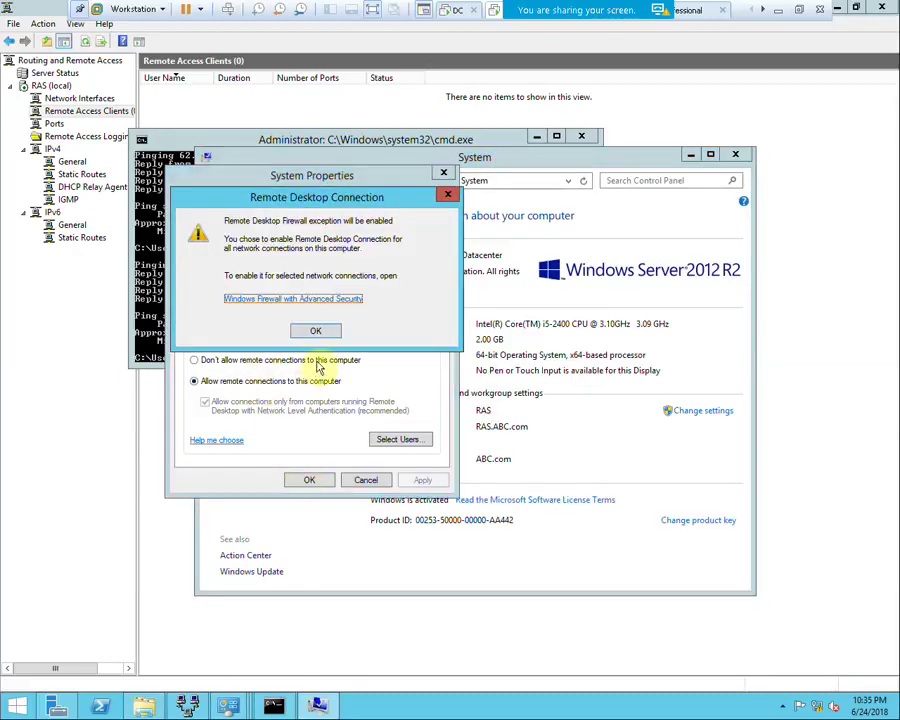
{"action": "key", "text": "Return"}
{"action": "left_click", "coordinate": [307, 481]}
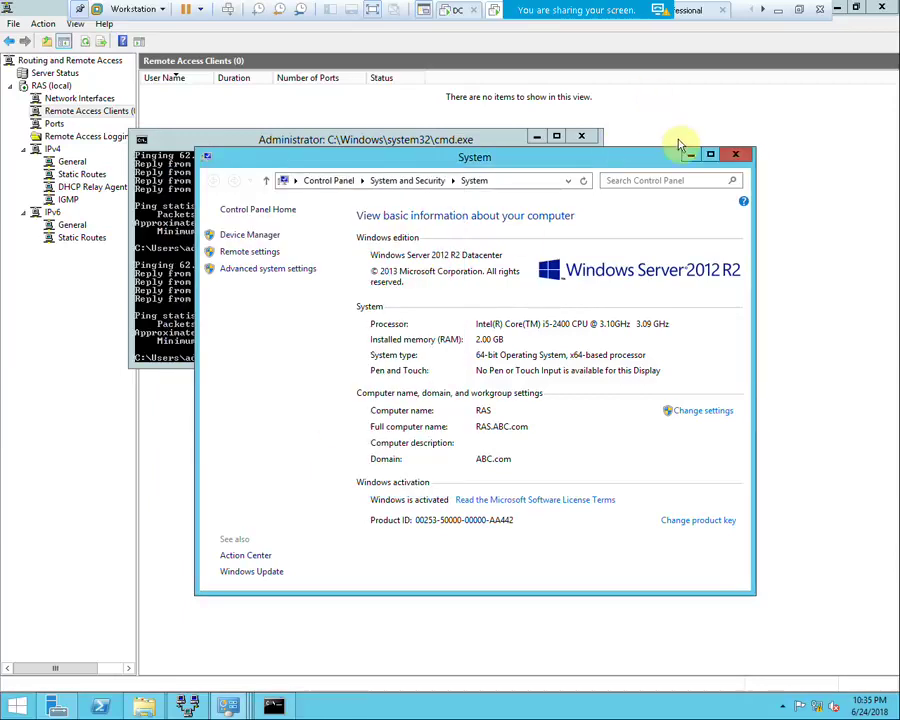
{"action": "left_click", "coordinate": [735, 154]}
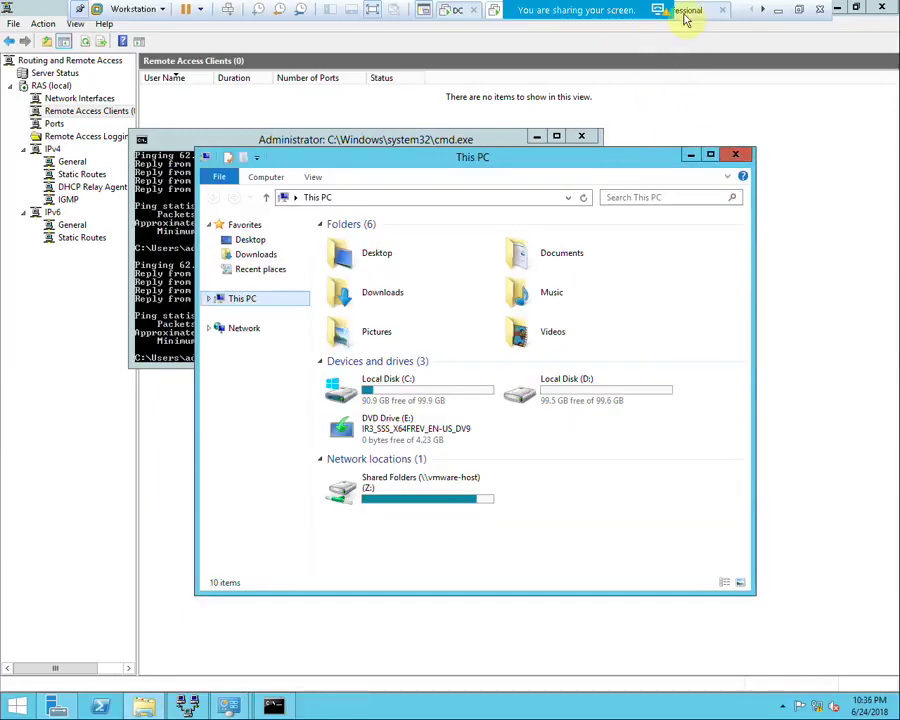
From the client VM, start a Remote Desktop connection to 192.168.10.50, then minimise the VM window
{"action": "left_click", "coordinate": [797, 12]}
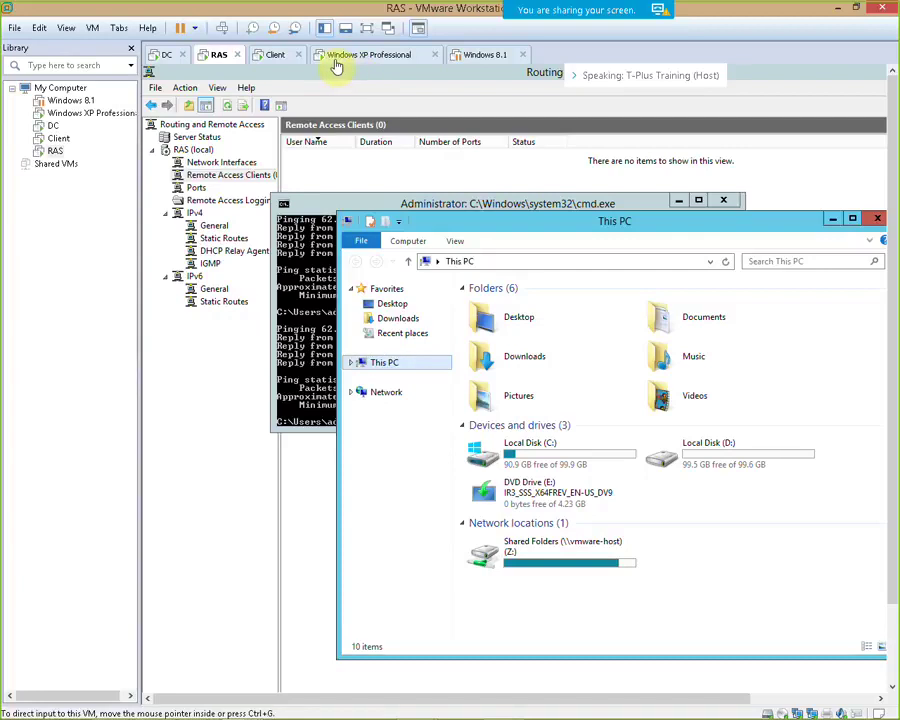
{"action": "left_click", "coordinate": [277, 56]}
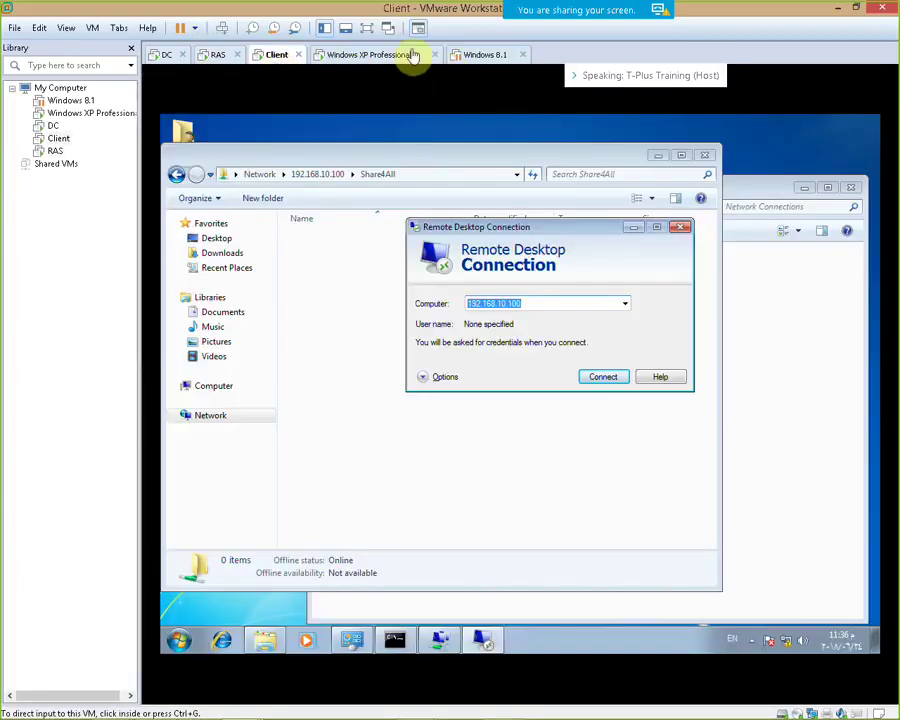
{"action": "left_click", "coordinate": [366, 28]}
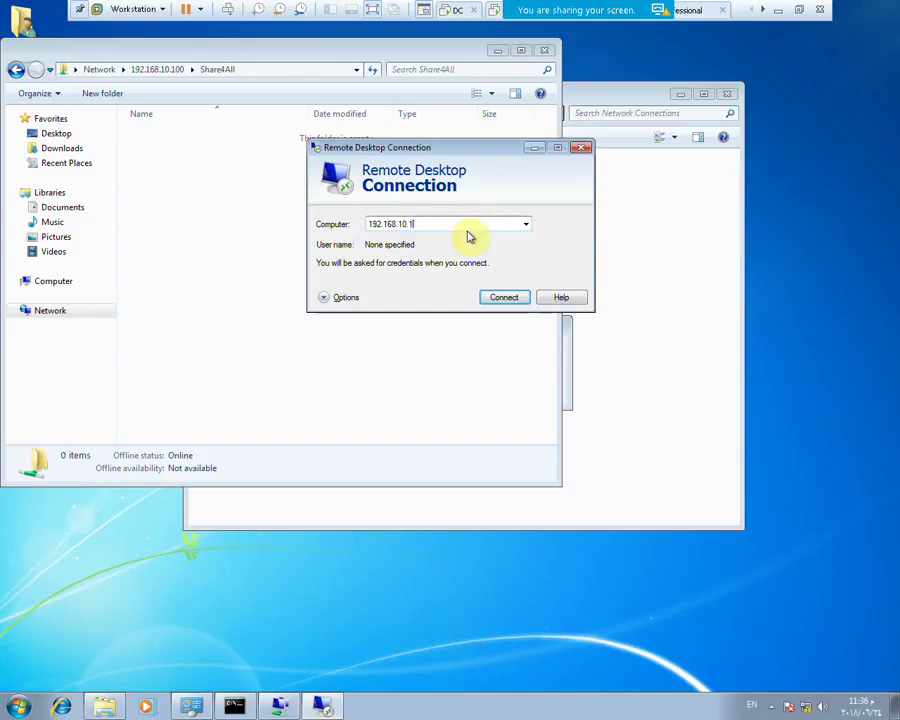
{"action": "key", "text": "Return"}
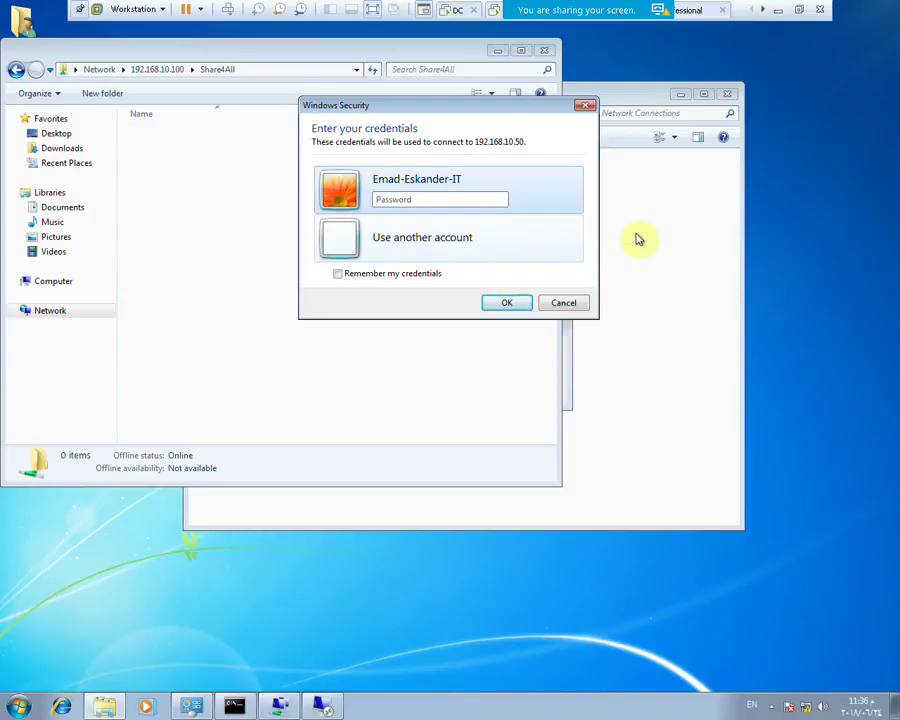
{"action": "left_click", "coordinate": [783, 14]}
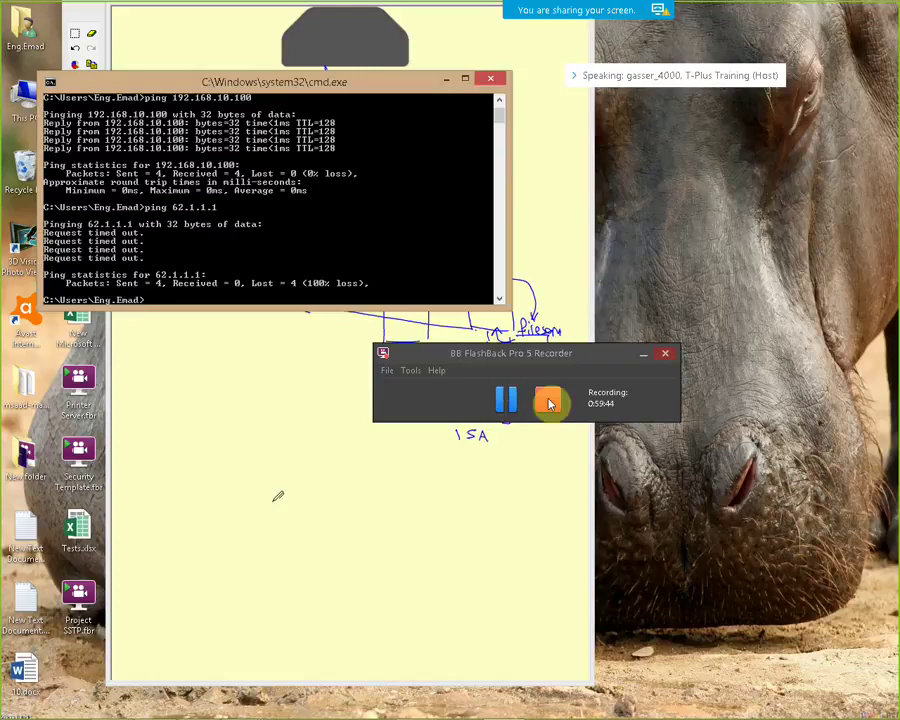